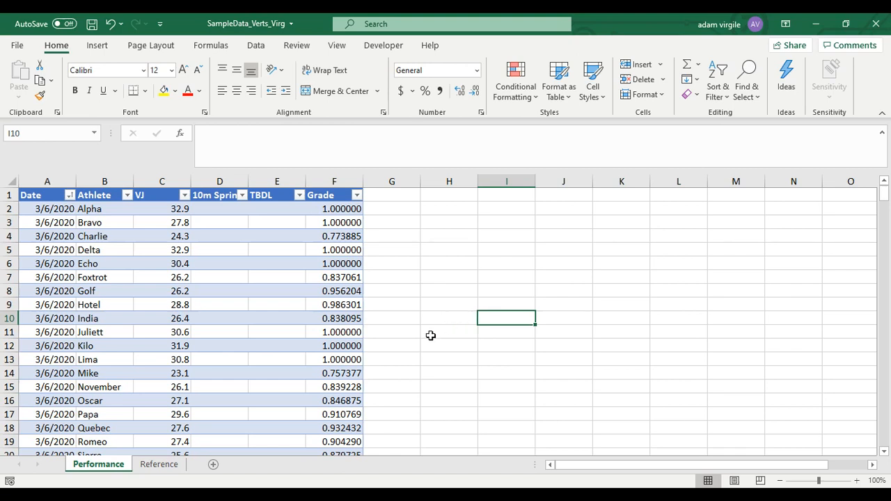
Examine the VJ values and the Grade formula in F2 for the first athletes in the table.
click(438, 262)
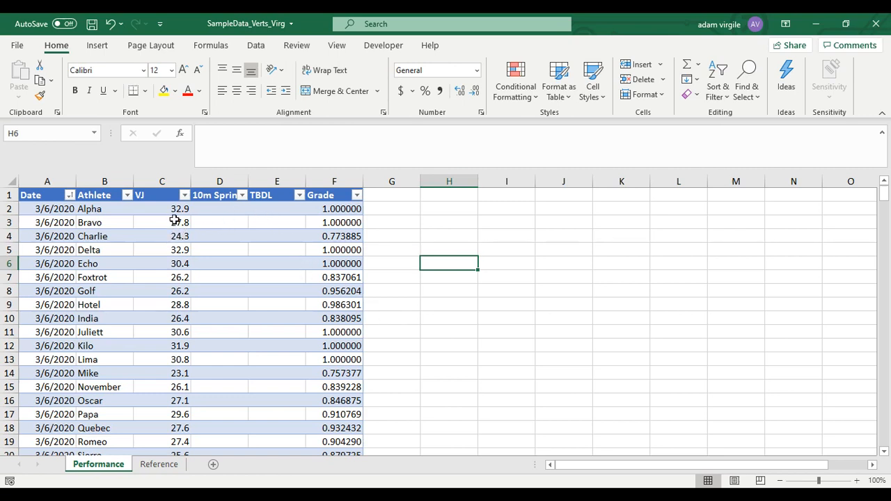
click(106, 219)
click(182, 224)
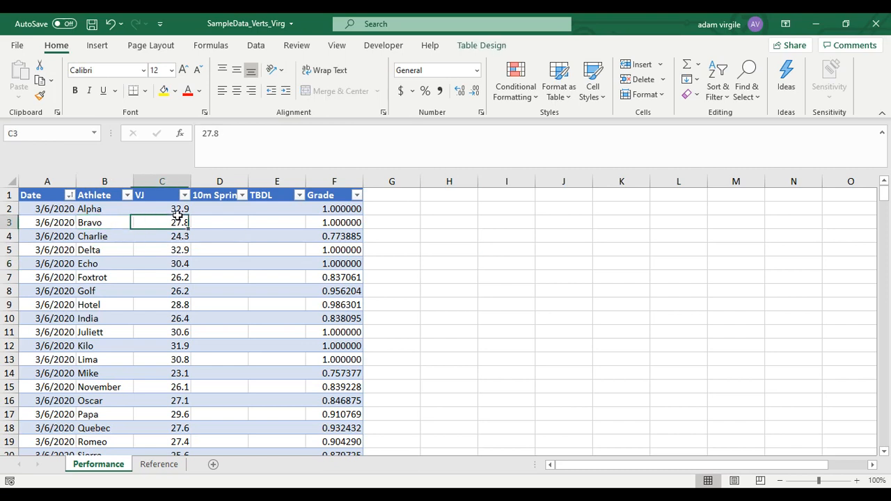
click(330, 209)
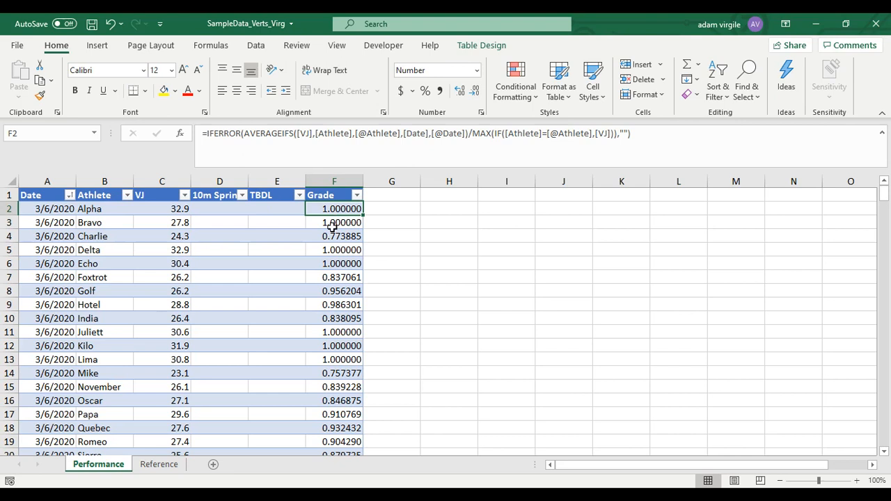
click(177, 209)
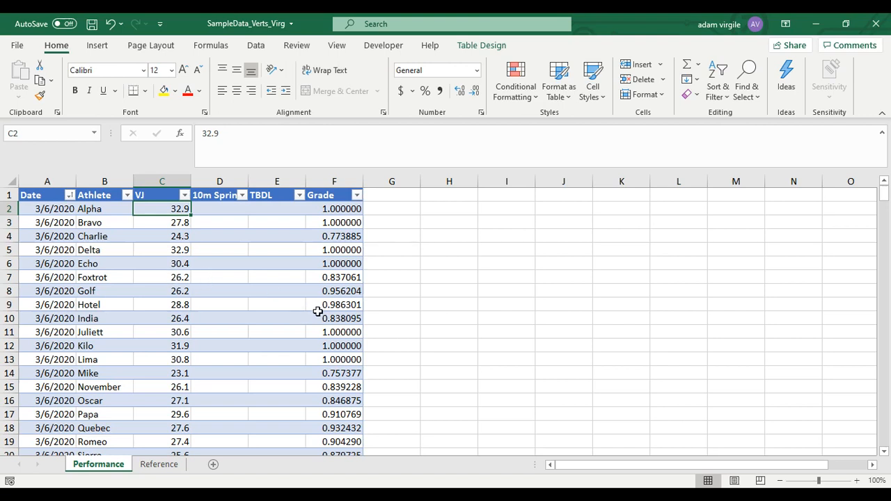
Filter the Athlete column to show only Alpha.
click(69, 196)
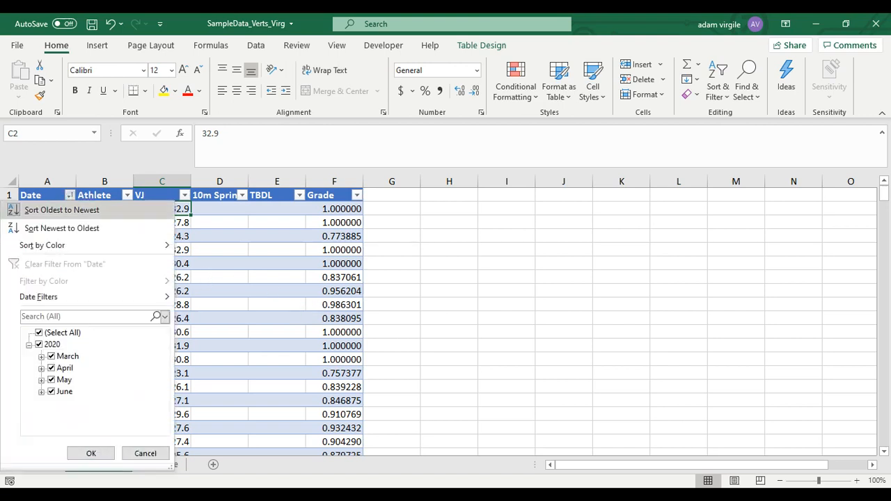
click(146, 454)
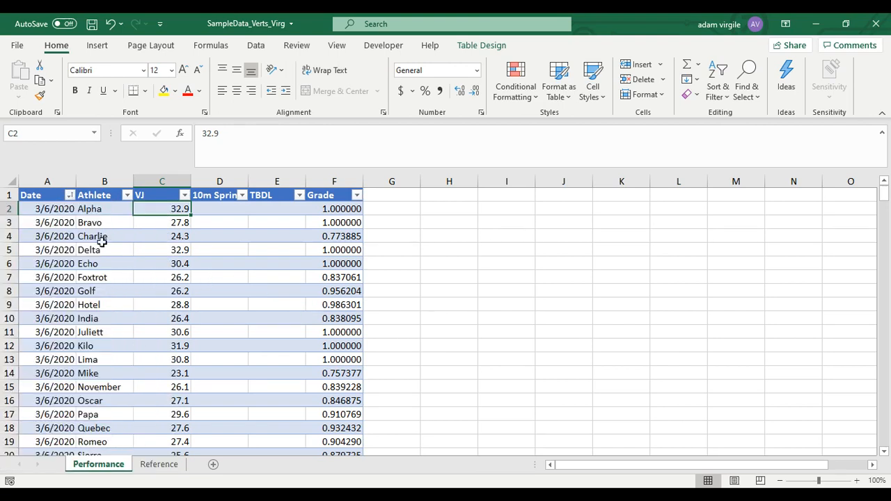
click(127, 196)
click(56, 332)
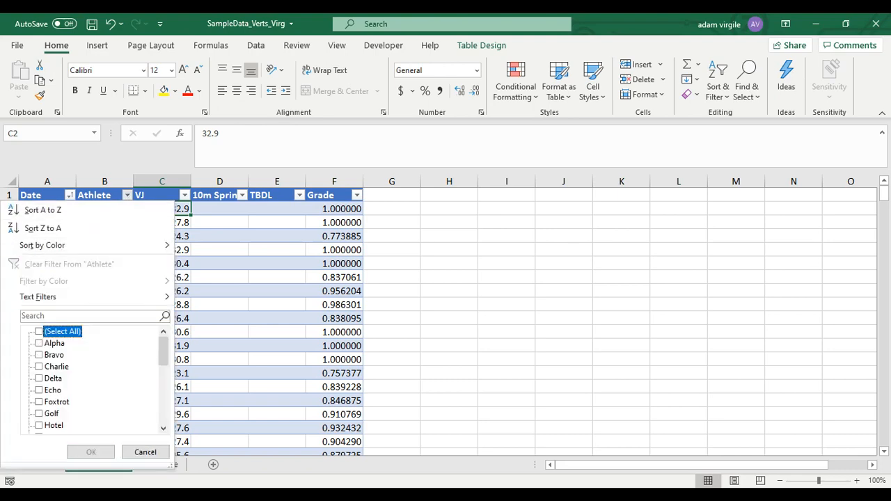
click(53, 343)
click(90, 452)
click(406, 288)
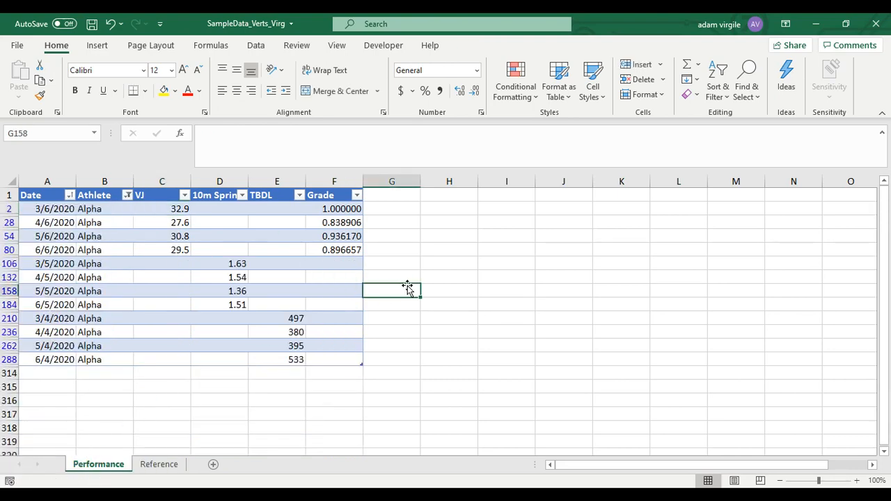
Compare Alpha's VJ results on each date with the matching Grade values and their formula.
click(157, 212)
click(332, 211)
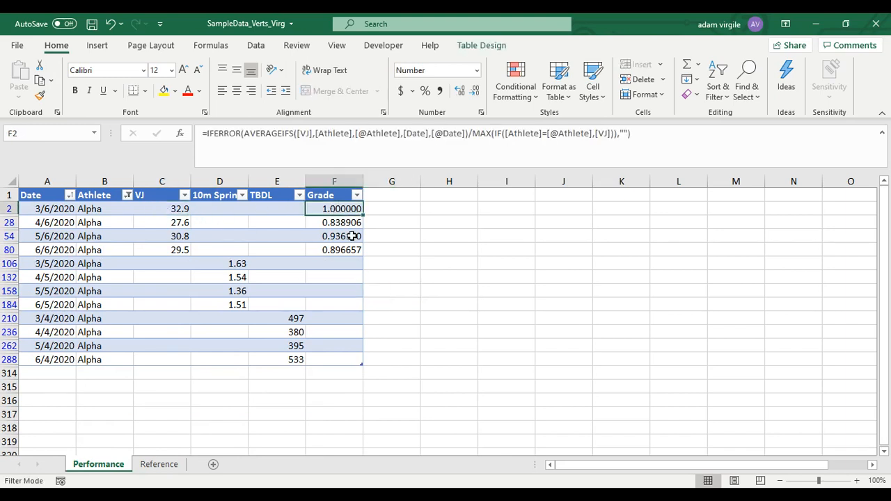
click(182, 236)
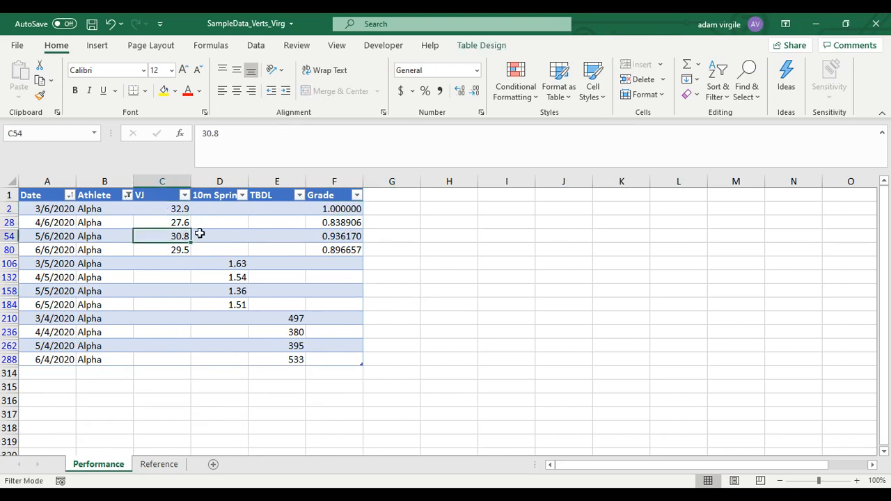
click(335, 237)
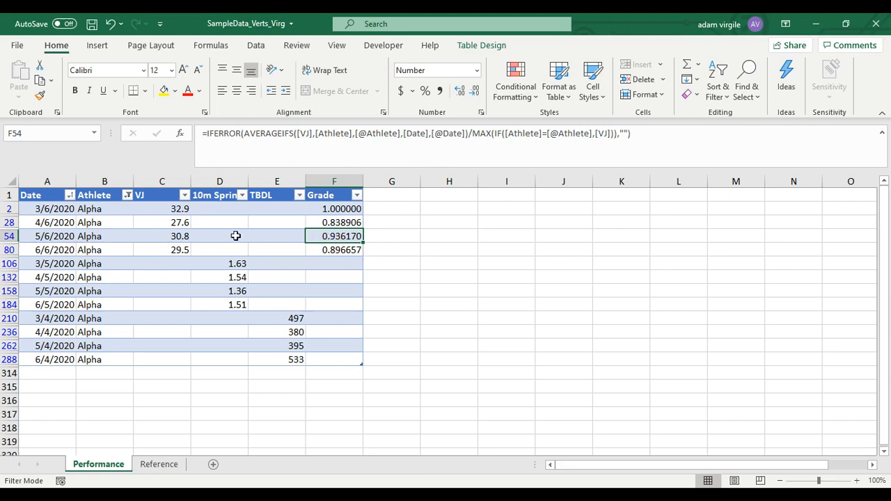
click(185, 223)
click(189, 252)
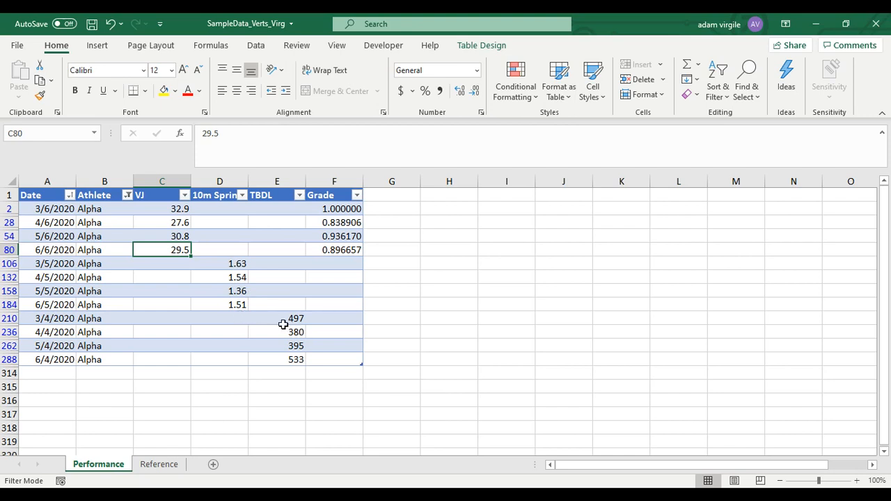
Clear the filter from the Athlete column so every athlete is listed.
click(128, 196)
click(112, 264)
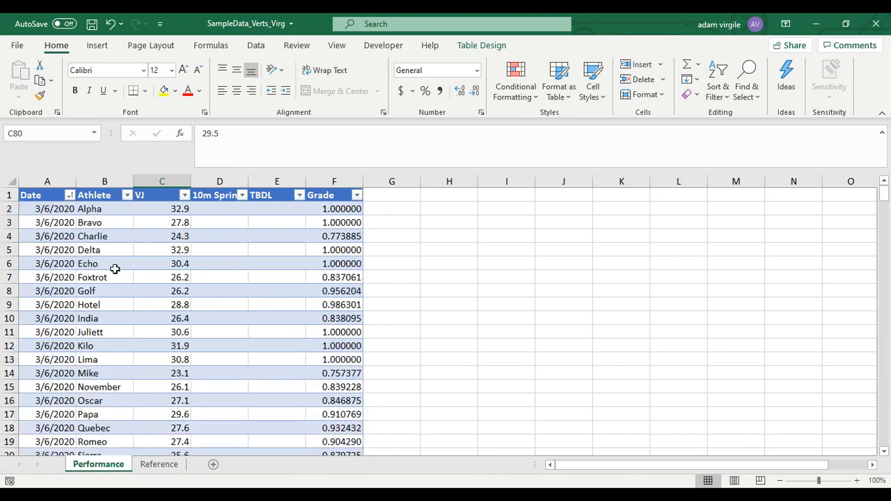
click(255, 223)
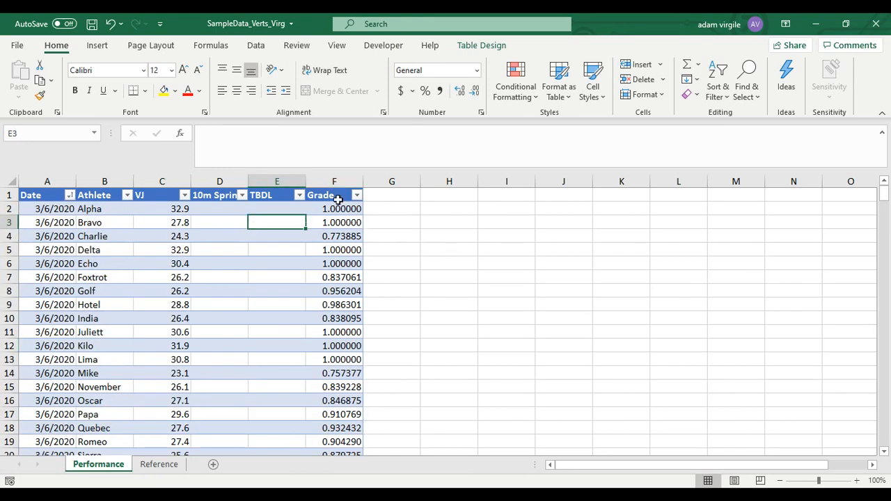
Insert two new table columns between TBDL and Grade.
click(338, 182)
right_click(346, 184)
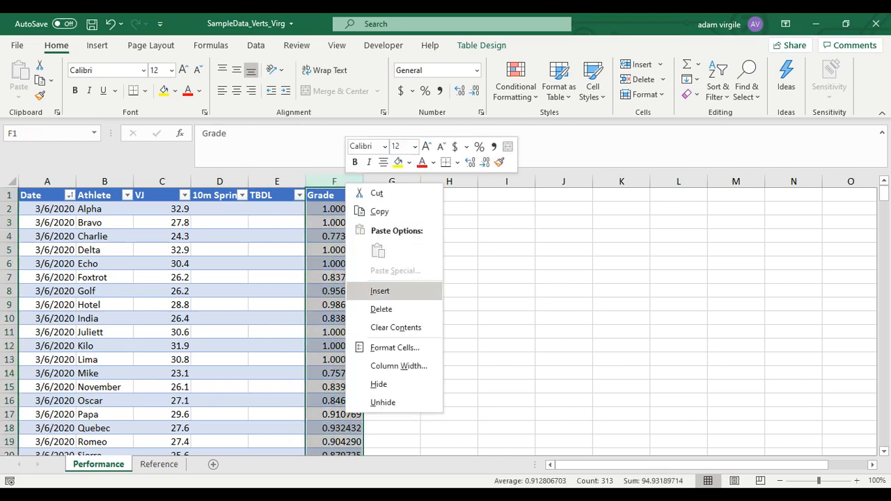
click(380, 291)
click(392, 182)
right_click(390, 185)
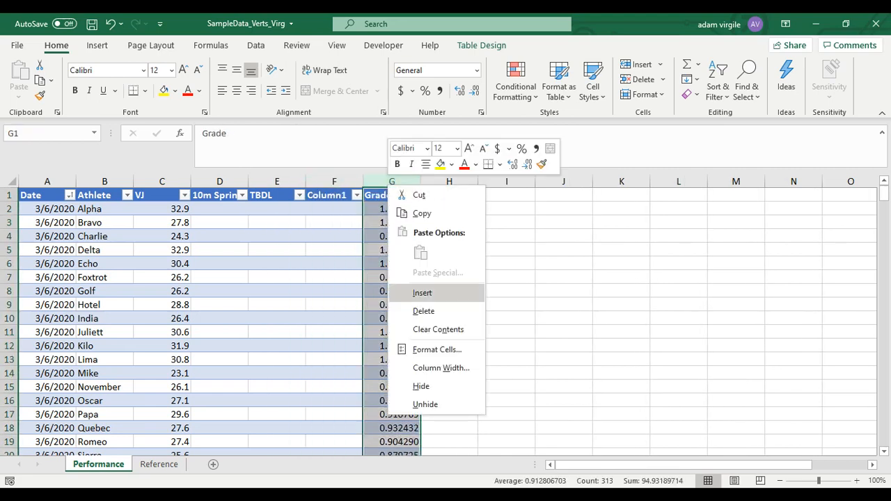
click(422, 293)
Move the Grade column to column F, ahead of the two new blank columns.
click(430, 196)
click(448, 196)
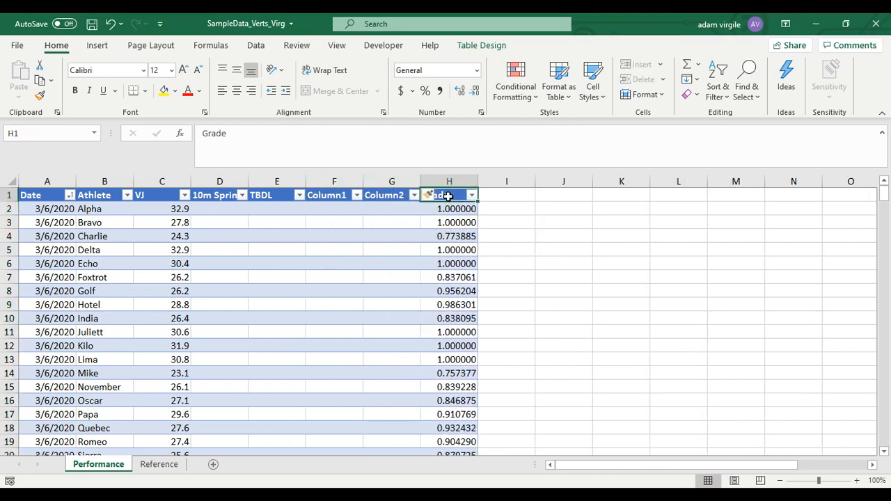
click(446, 194)
drag(446, 194, 322, 195)
click(331, 197)
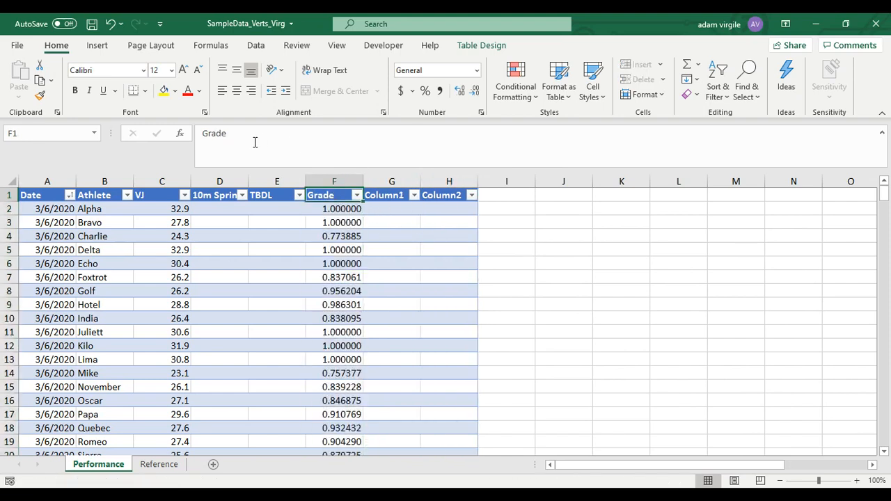
Rename the headers in F1, G1 and H1 as VJ Grade, 10m Sprint Grade and TBDL Grade.
click(203, 134)
text(VJ)
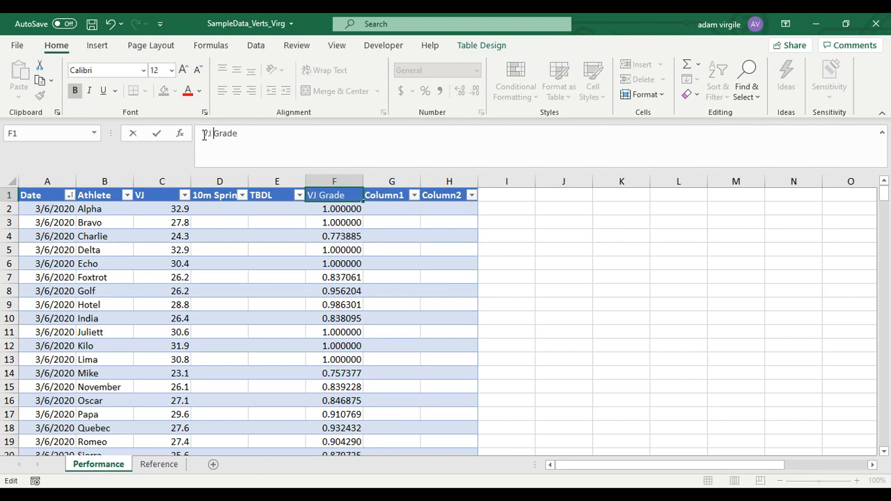
key(Tab)
text(10)
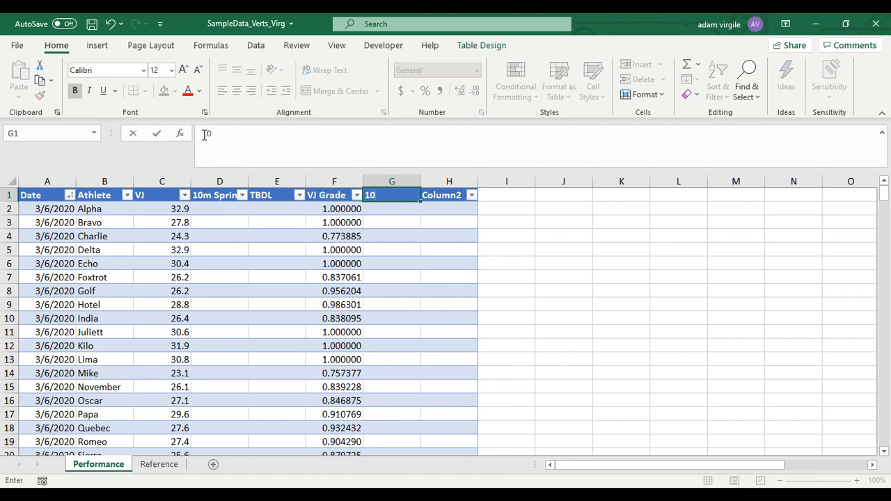
text(m Sprint Grad)
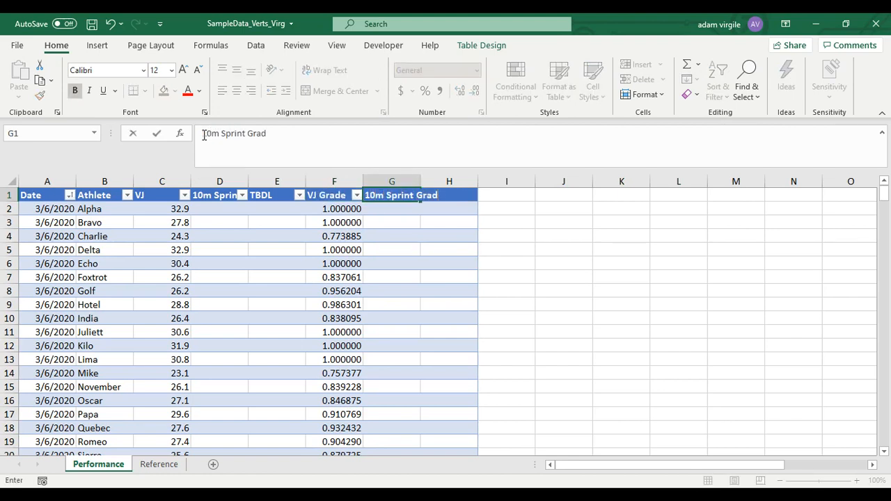
text(e)
key(Tab)
text(T)
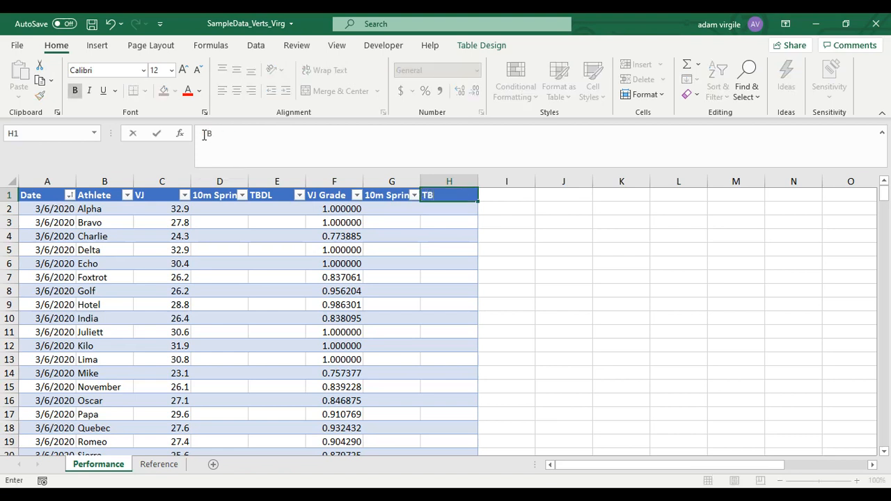
text(BDL Grade)
key(Return)
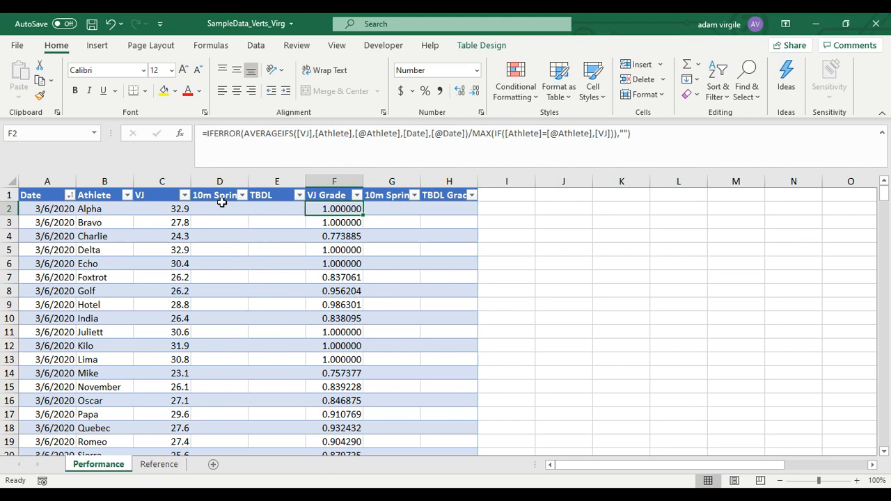
Examine the VJ Grade formula in F2 and the ranges it references without changing it.
click(389, 210)
click(350, 211)
click(350, 139)
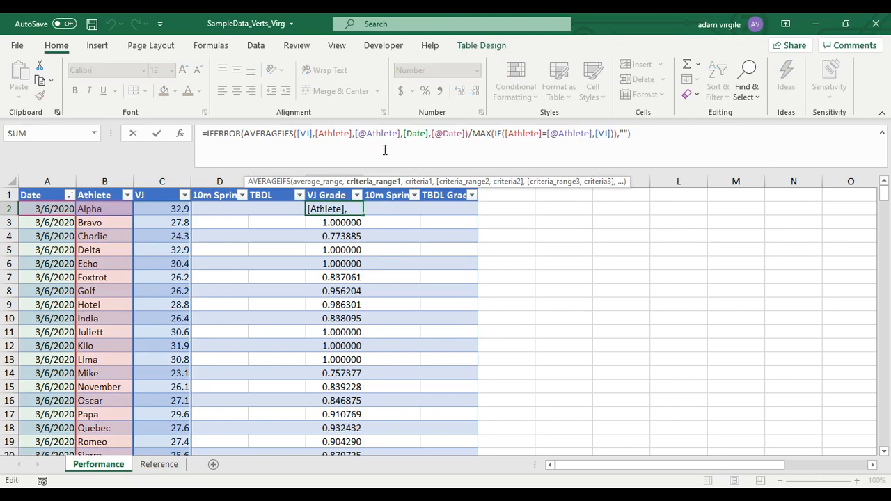
key(Escape)
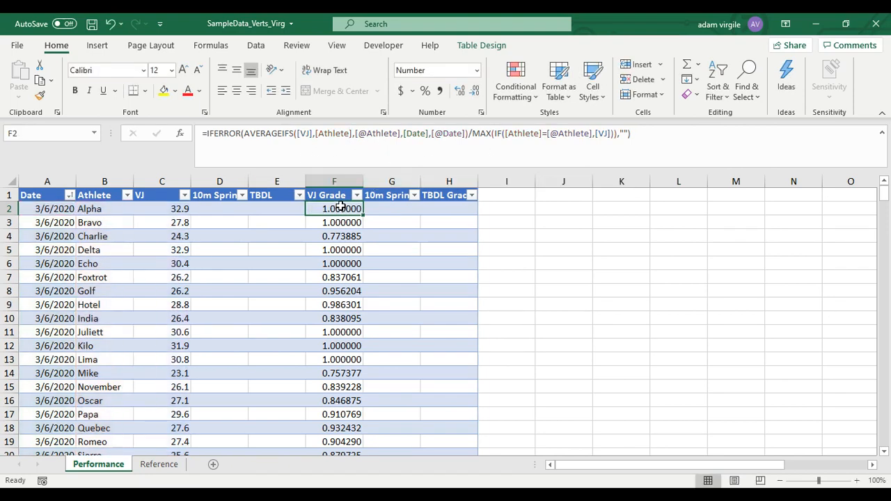
Copy the VJ Grade formula from F2 into H2 of the TBDL Grade column.
key(ctrl+c)
click(451, 209)
key(ctrl+v)
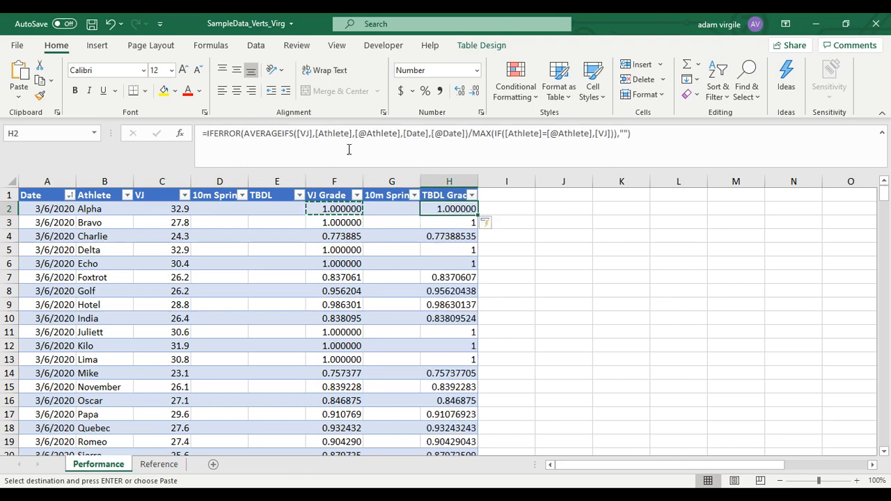
Examine the AVERAGEIFS part, the MAX divisor and the athlete-matching condition of the formula in H2 without changing it.
click(307, 132)
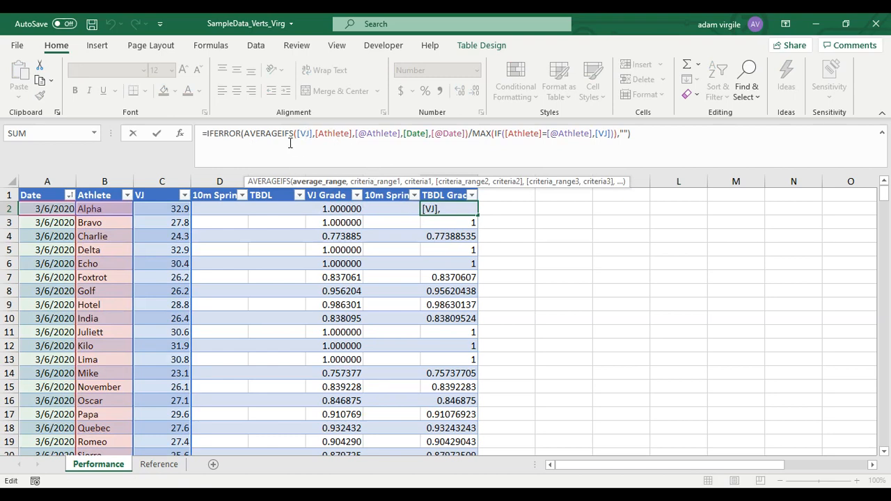
key(ctrl+Return)
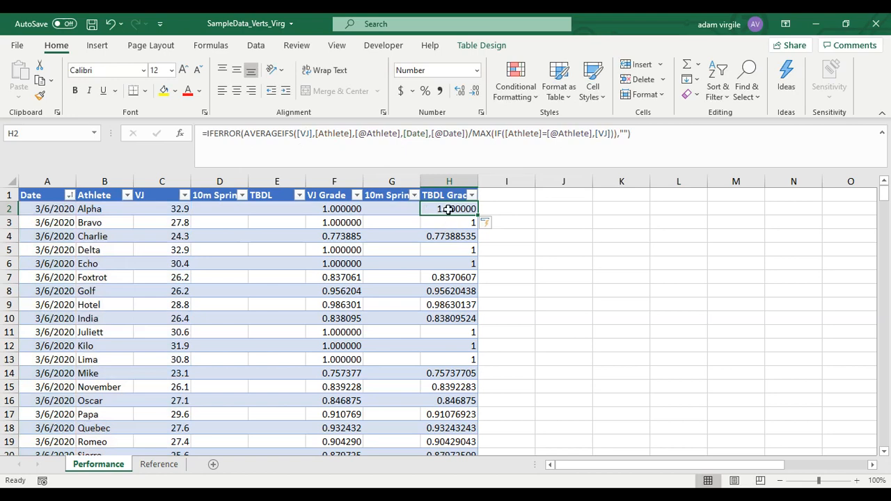
click(280, 143)
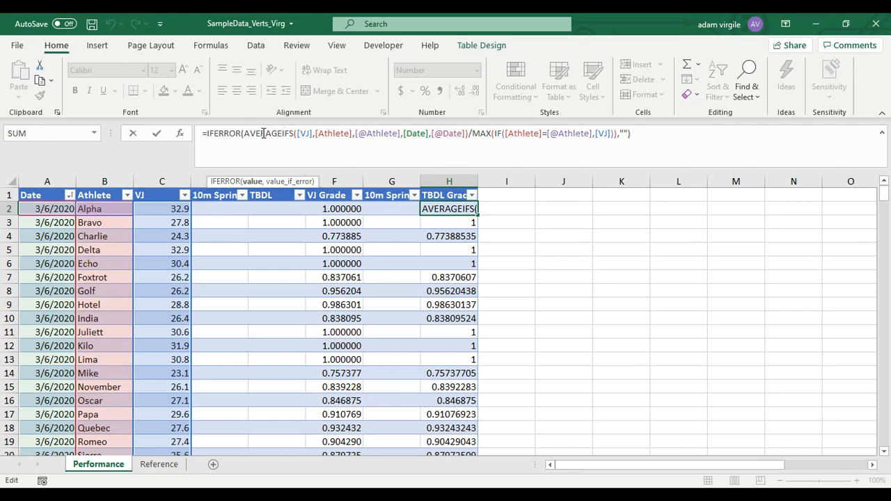
drag(243, 134, 472, 133)
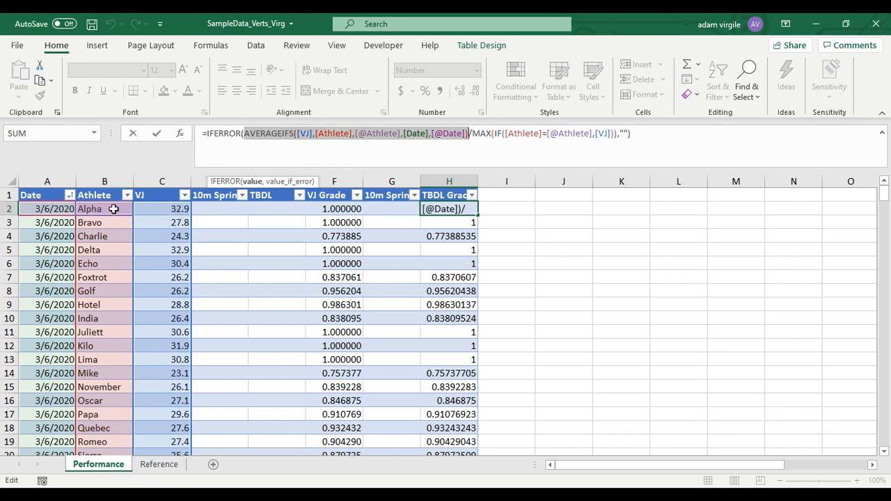
click(473, 131)
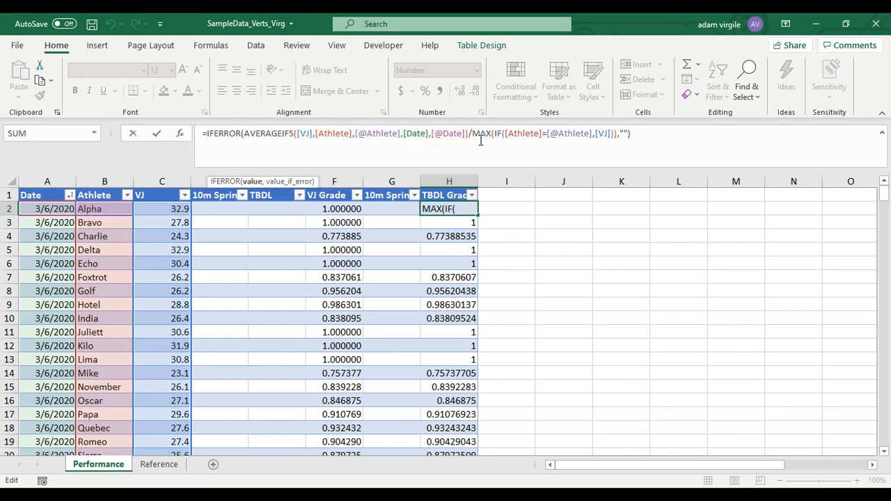
drag(476, 136, 484, 136)
drag(596, 135, 612, 136)
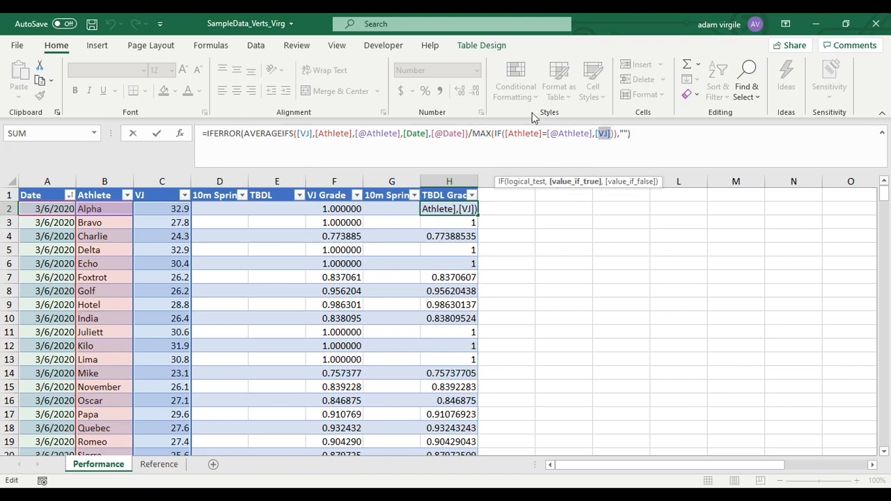
drag(505, 135, 591, 135)
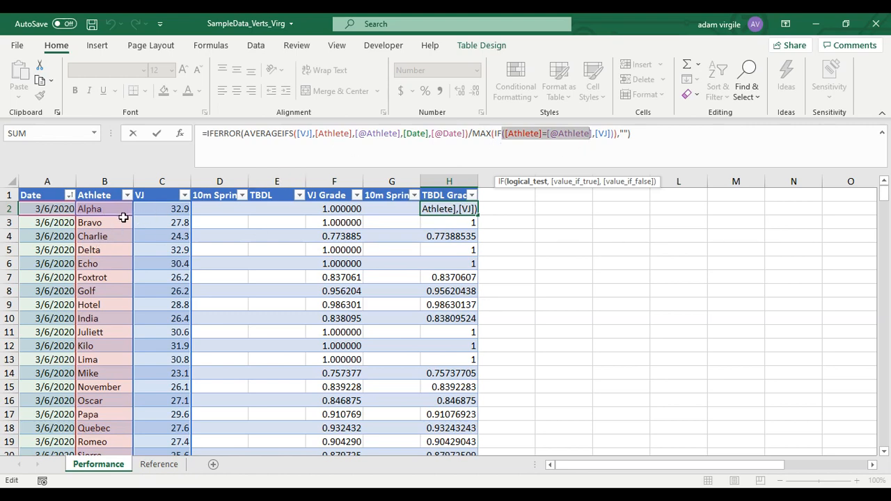
key(ctrl+Return)
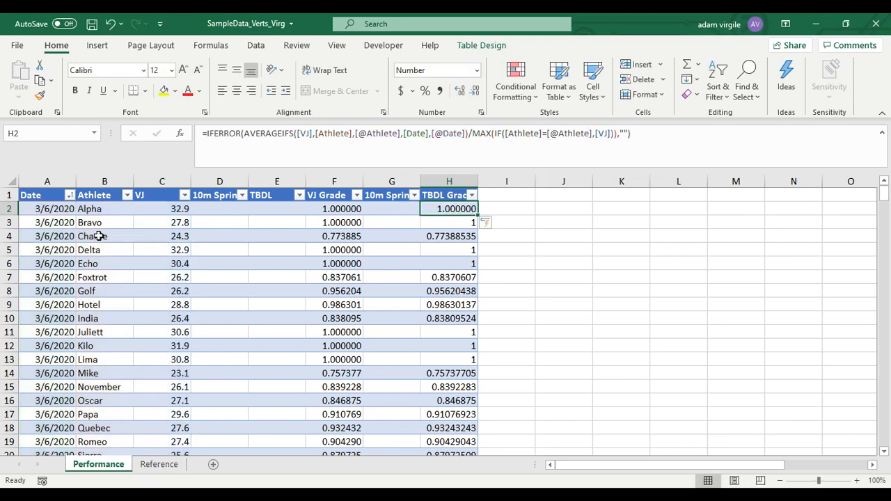
Replace both [VJ] references in the H2 formula with [TBDL], in the AVERAGEIFS average range and the MAX(IF) part.
click(421, 133)
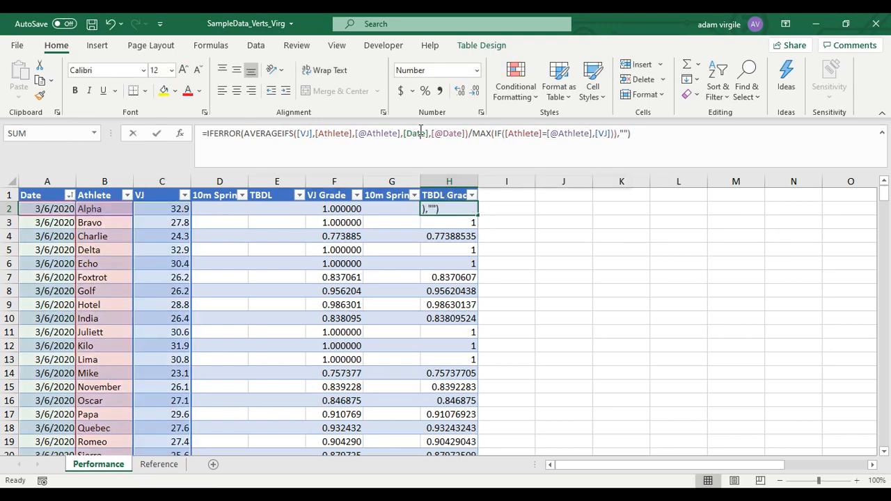
click(311, 133)
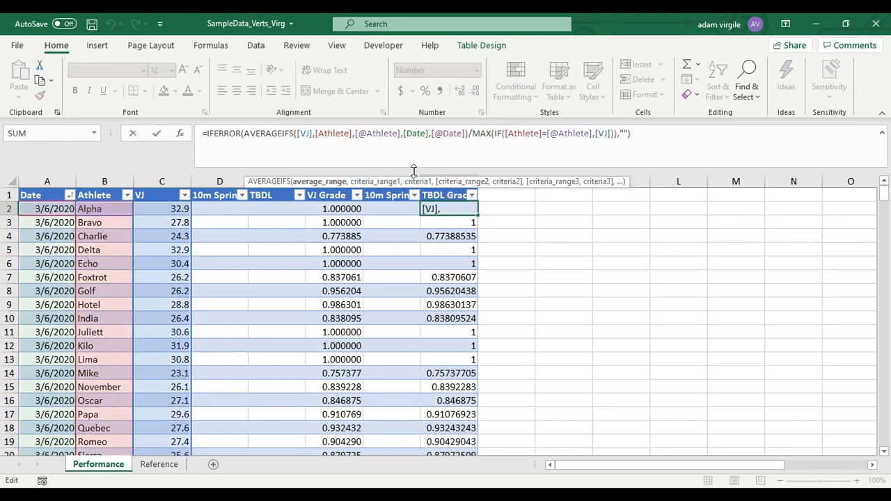
key(BackSpace)
key(BackSpace)
text(TBDL)
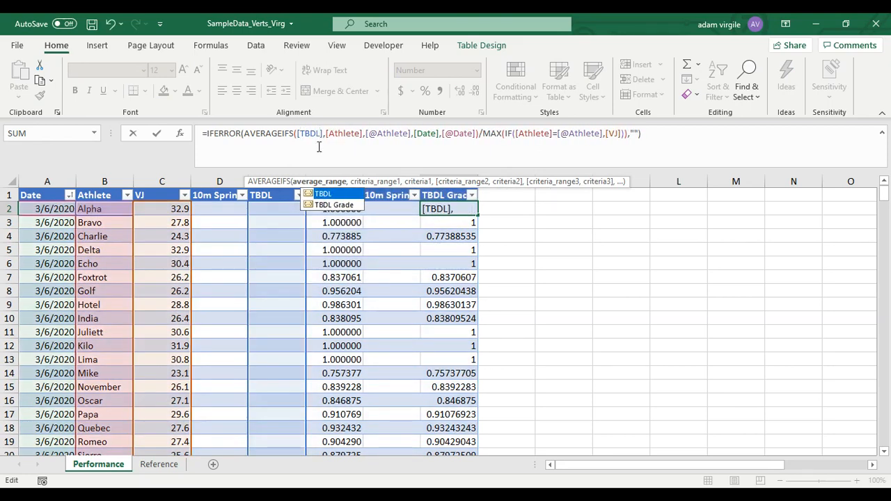
click(615, 133)
key(BackSpace)
key(BackSpace)
text(TB)
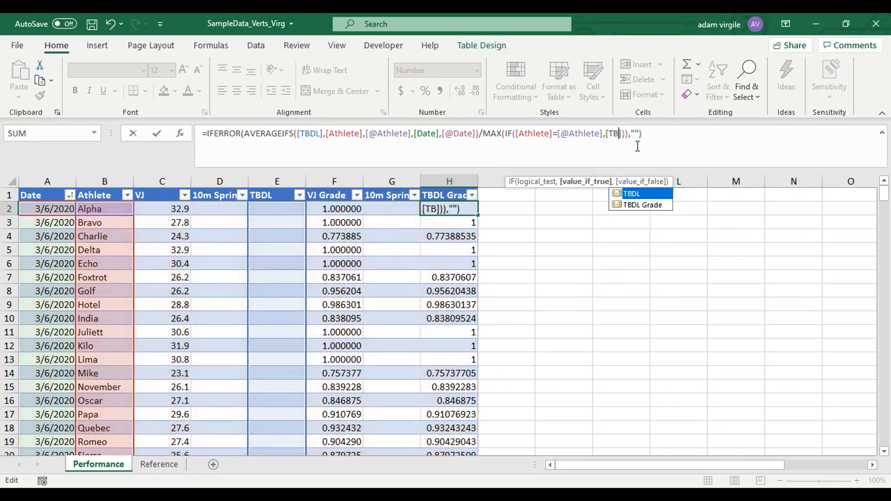
text(DL)
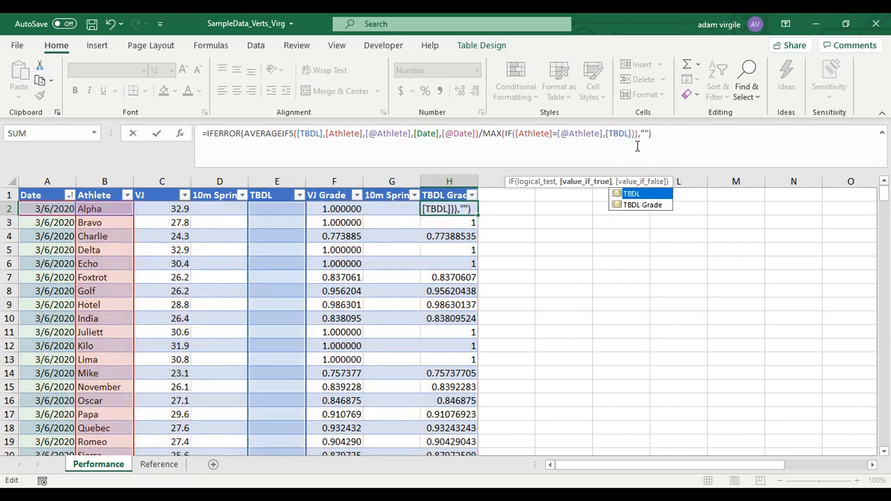
key(Return)
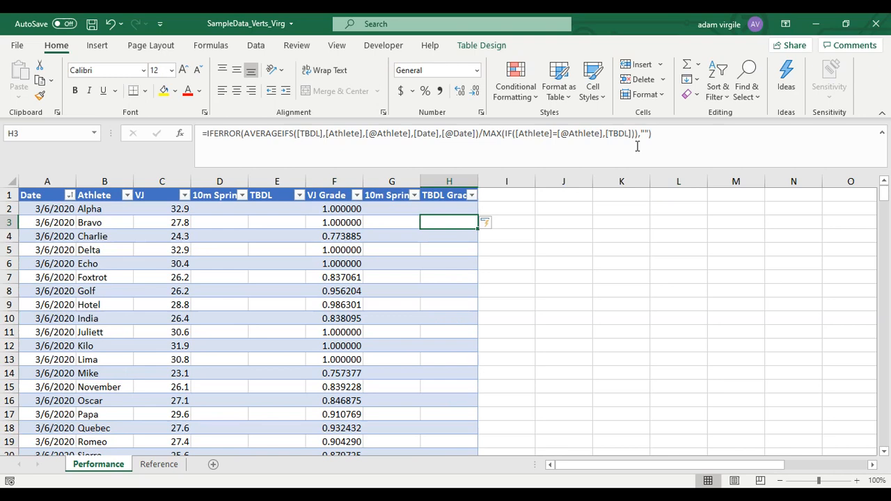
Check the TBDL Grade results from row 210 onward, where TBDL scores are recorded, and return to the table's start.
click(445, 247)
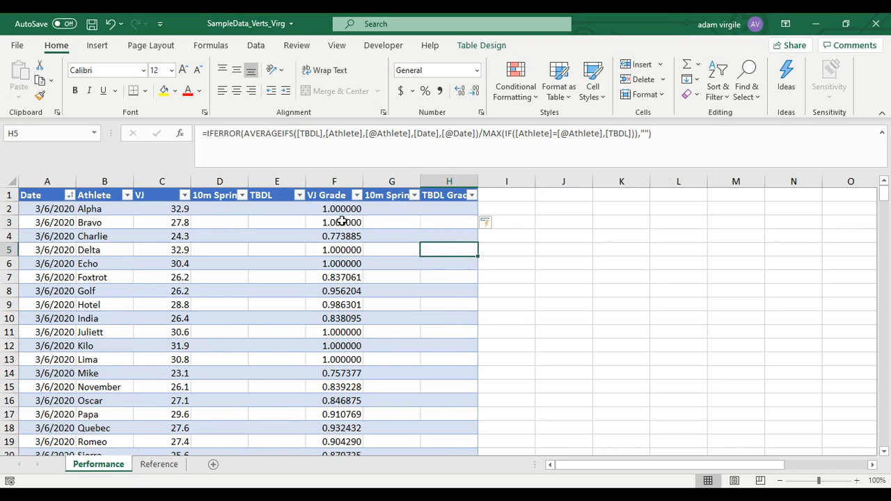
click(430, 210)
scroll(418, 265, down, 2)
scroll(403, 277, up, 2)
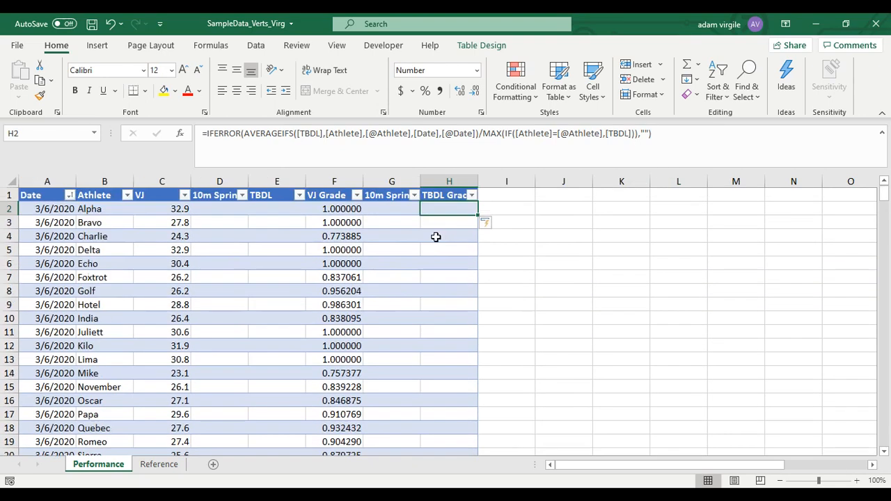
drag(886, 197, 870, 367)
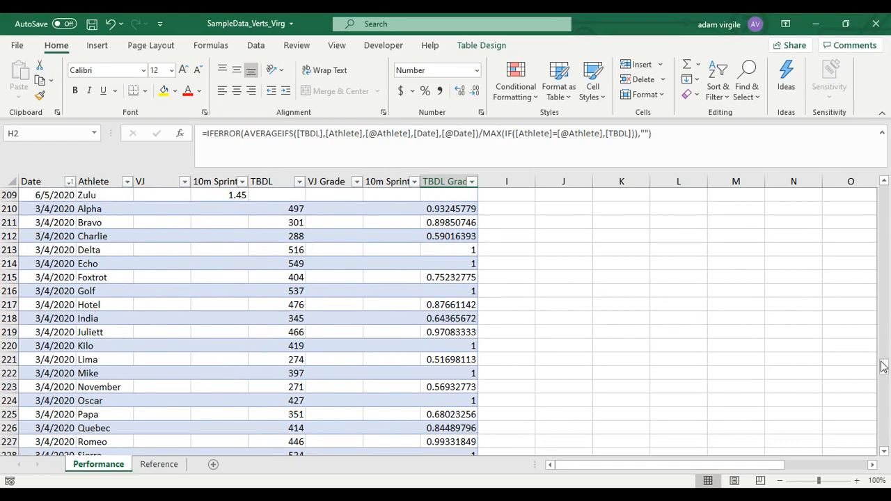
drag(881, 365, 875, 152)
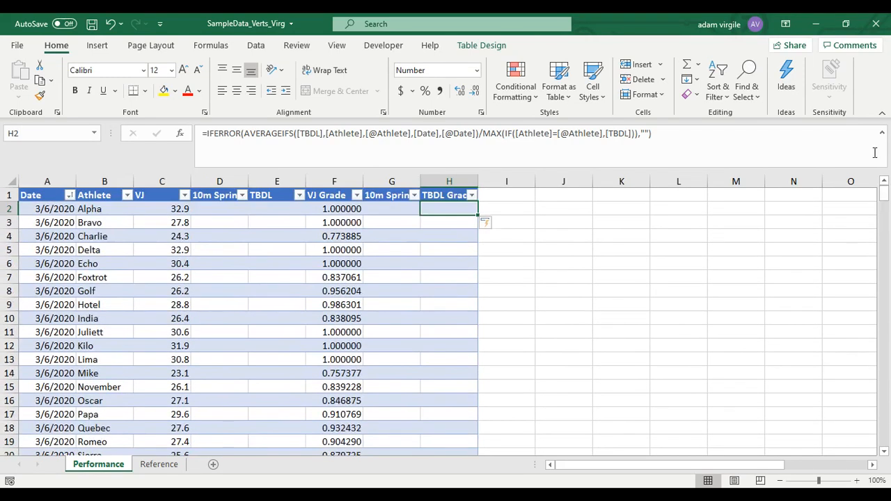
Copy the TBDL Grade formula from H2 into G2 of the 10m Sprint Grade column.
click(388, 213)
click(438, 208)
key(ctrl+c)
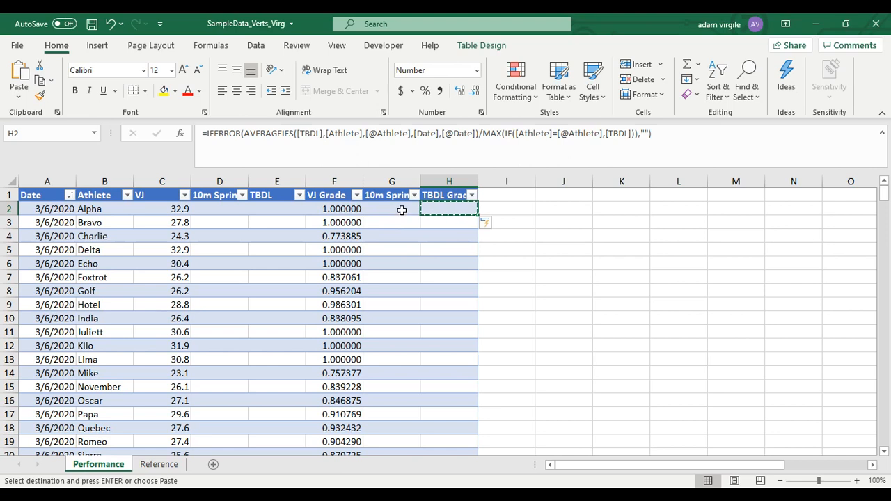
click(402, 210)
key(ctrl+v)
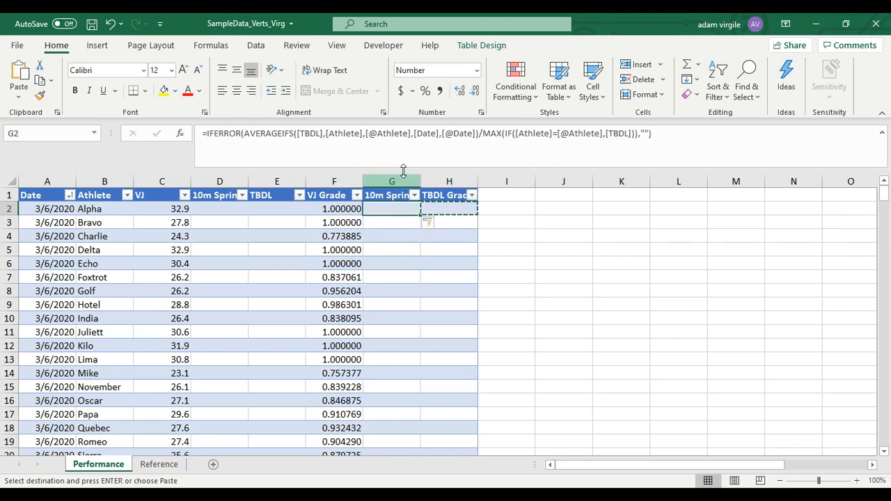
Examine the MAX function in the G2 formula without changing it.
click(401, 133)
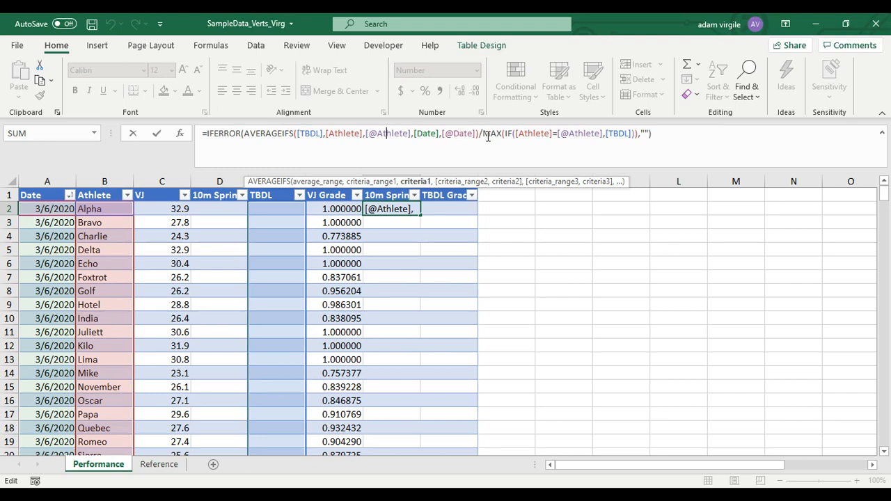
click(491, 133)
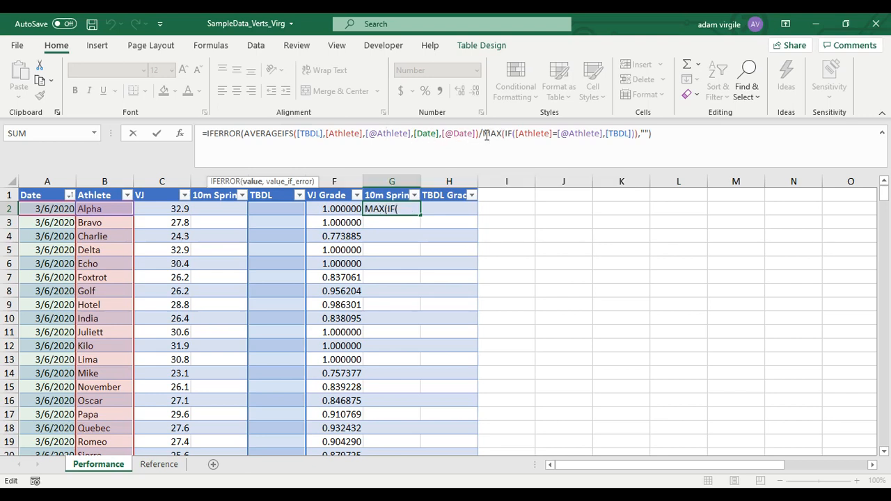
drag(487, 135, 499, 134)
click(502, 133)
key(Escape)
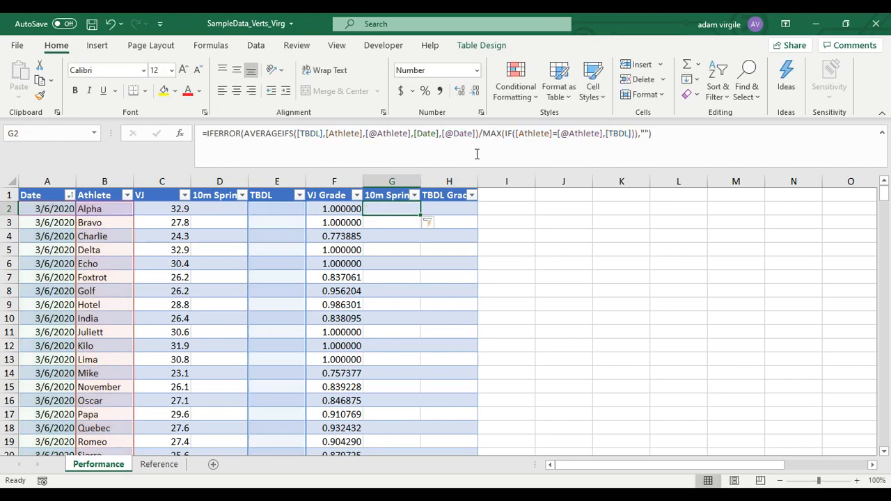
Replace both [TBDL] references in the G2 formula with [10m Sprint], in the AVERAGEIFS average range and the MAX(IF) part.
click(301, 133)
double_click(306, 133)
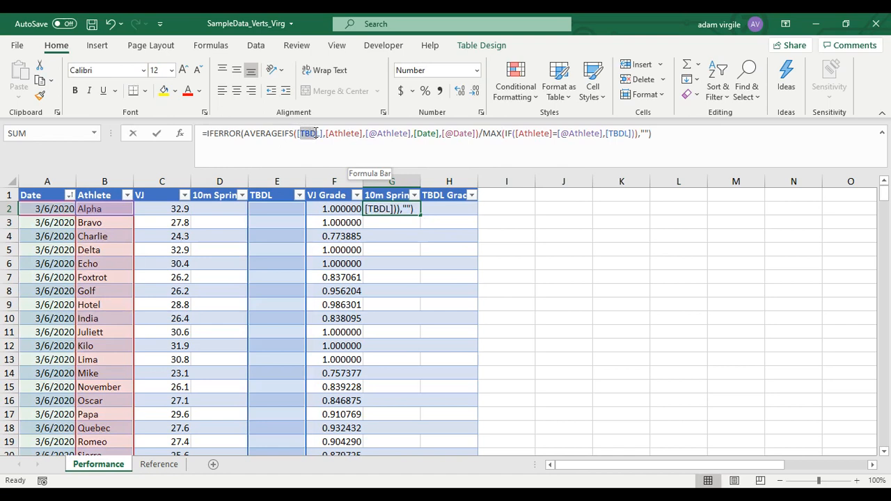
click(308, 133)
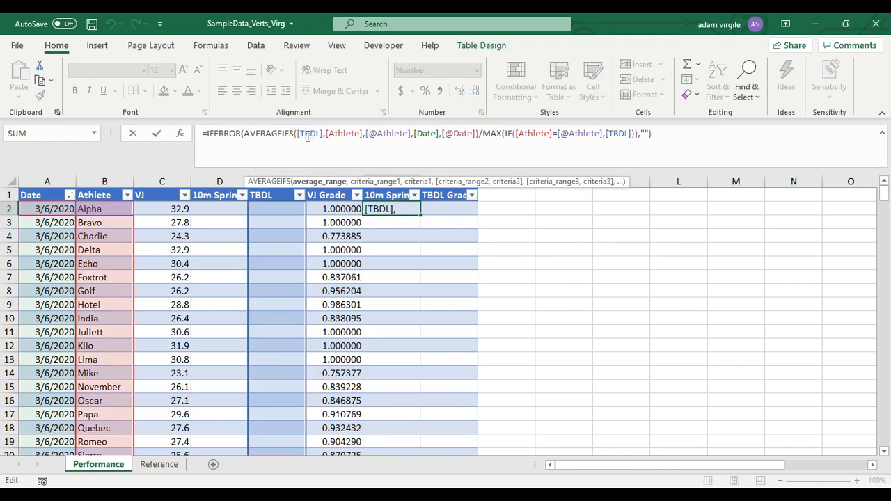
drag(302, 134, 318, 134)
text(10)
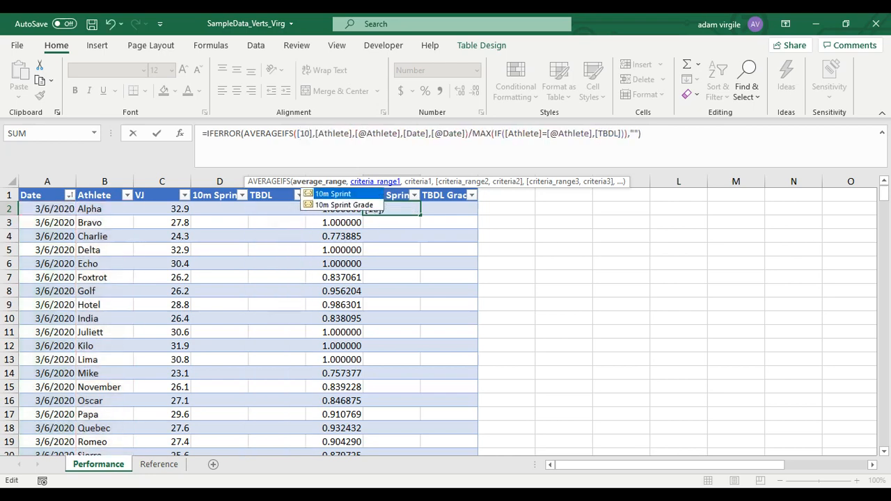
key(Tab)
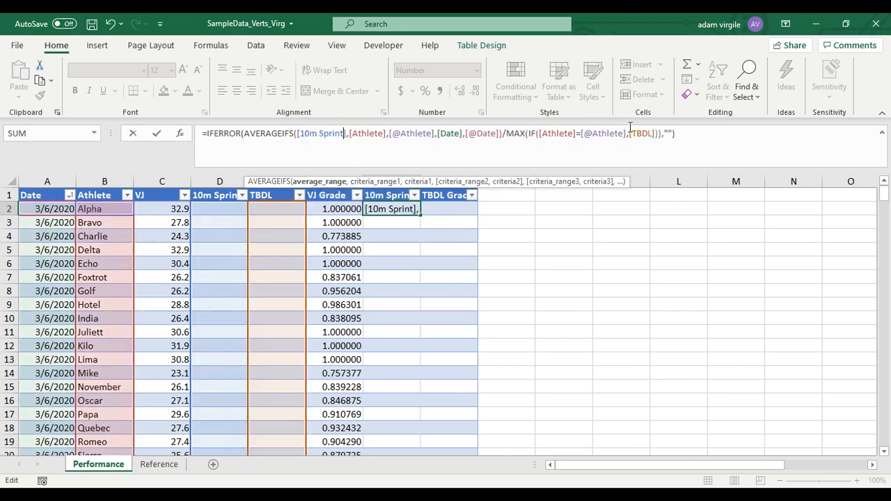
drag(634, 135, 656, 135)
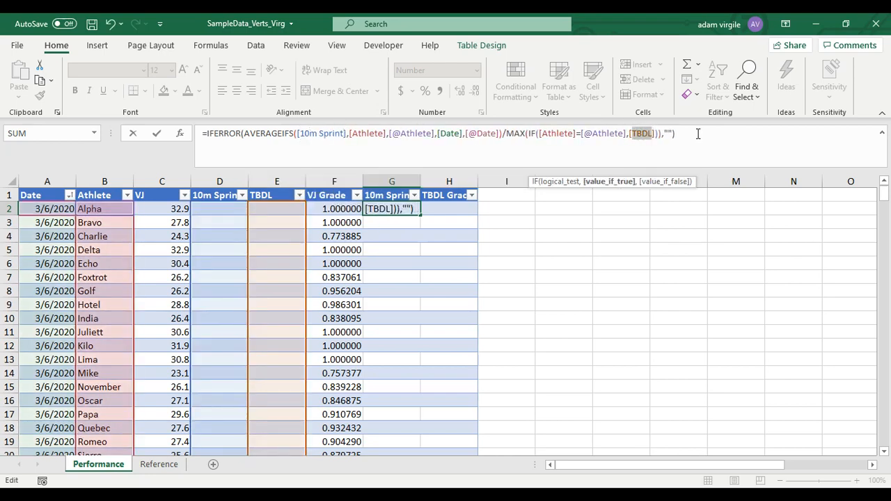
text(10)
key(Tab)
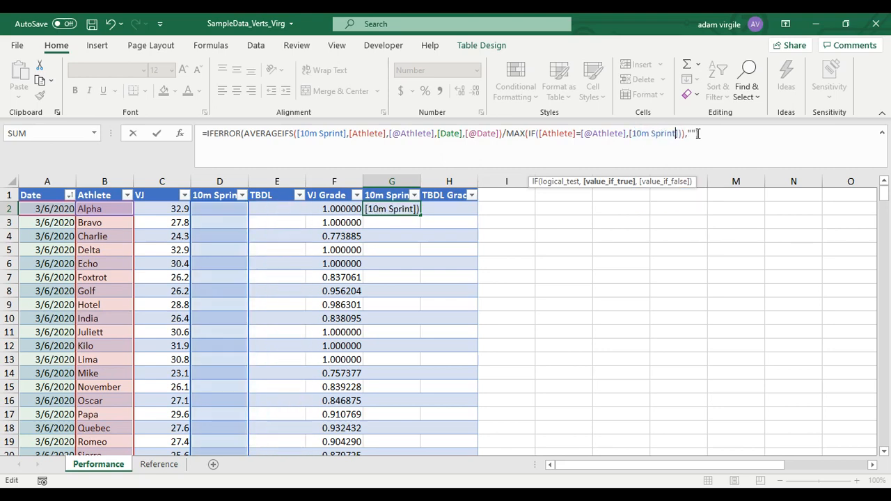
key(Return)
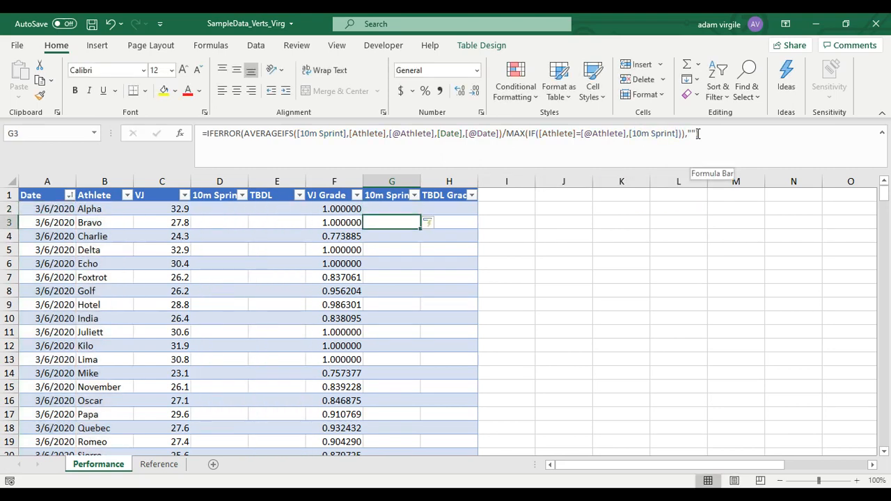
Filter the Athlete column to show only Alpha and select the 3/5/2020 10m Sprint Grade in G106.
click(561, 142)
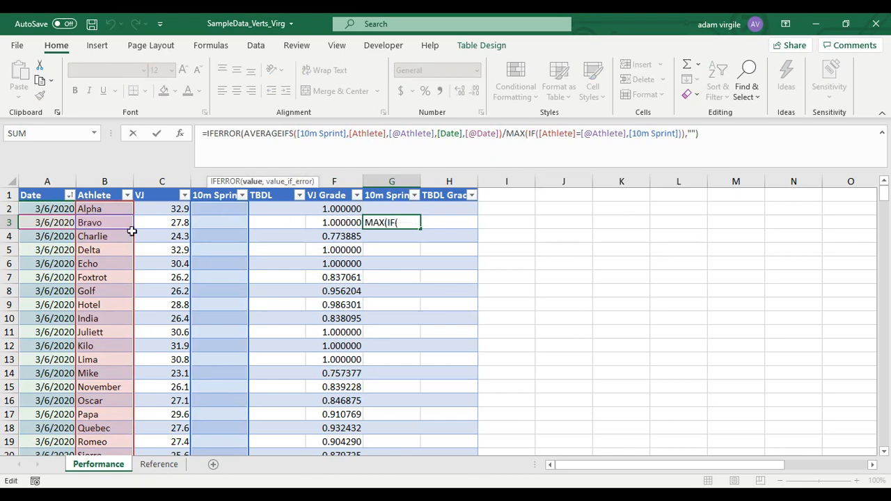
key(Escape)
click(126, 196)
click(39, 331)
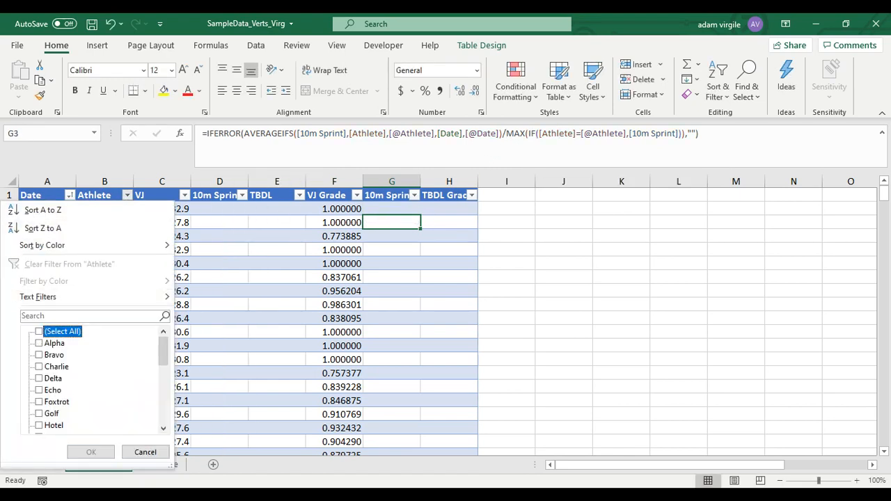
click(39, 343)
click(92, 452)
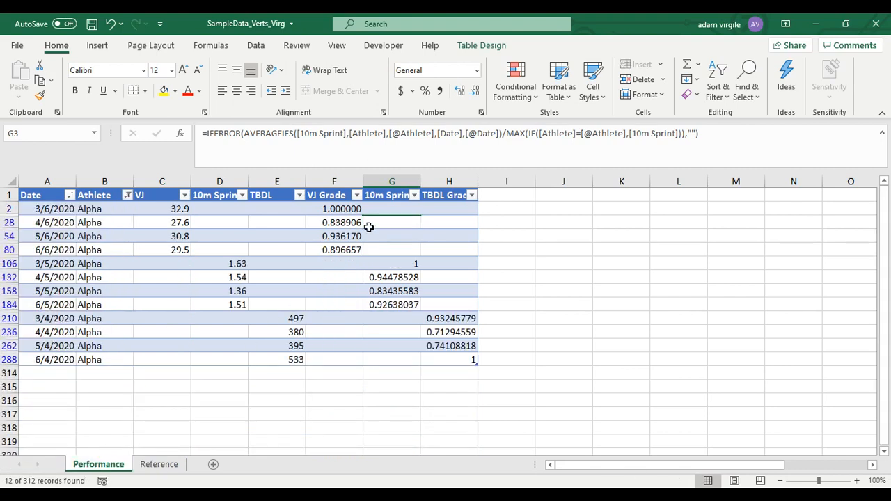
click(387, 209)
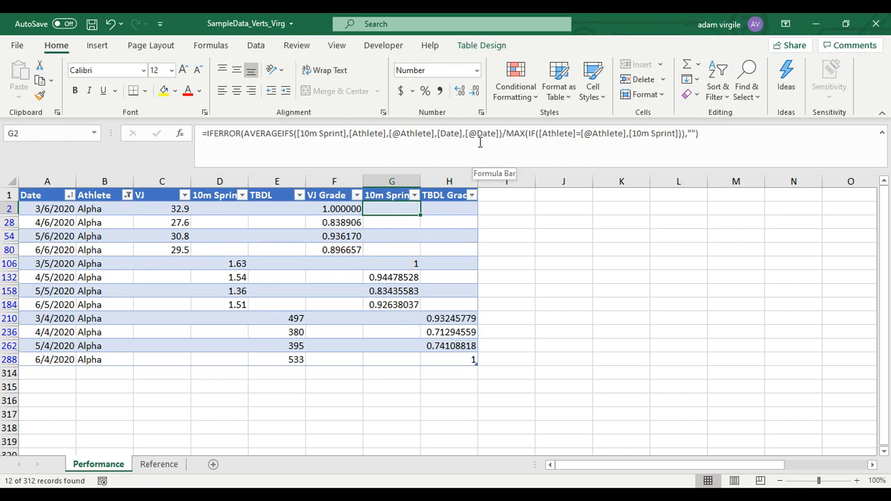
click(393, 264)
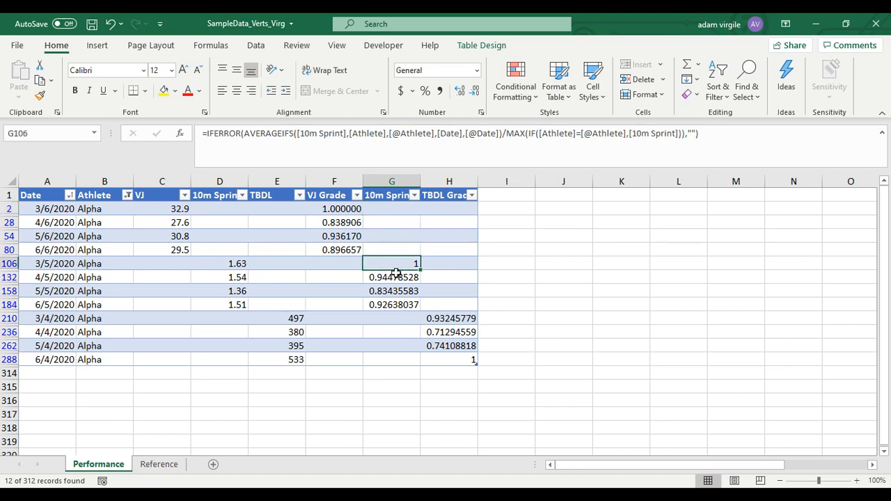
Compare Alpha's 10m Sprint times with their grades, especially the 3/5/2020 and 5/5/2020 rows.
click(239, 264)
click(388, 269)
click(393, 291)
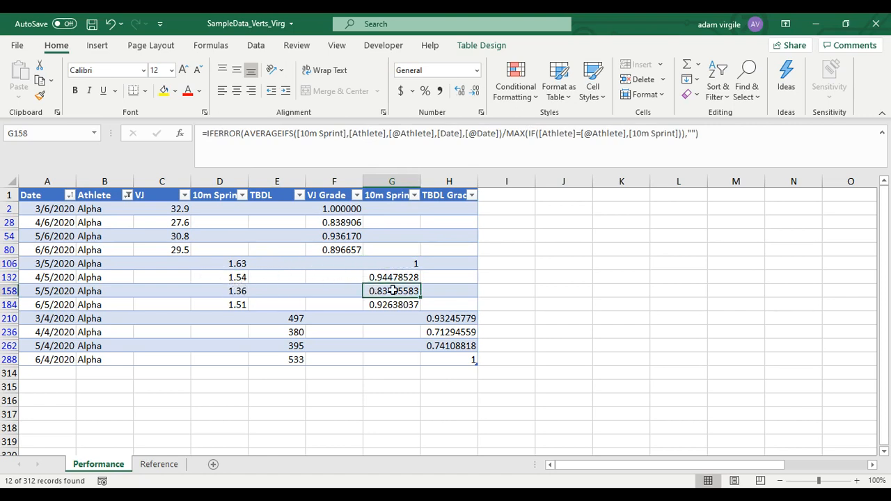
click(365, 266)
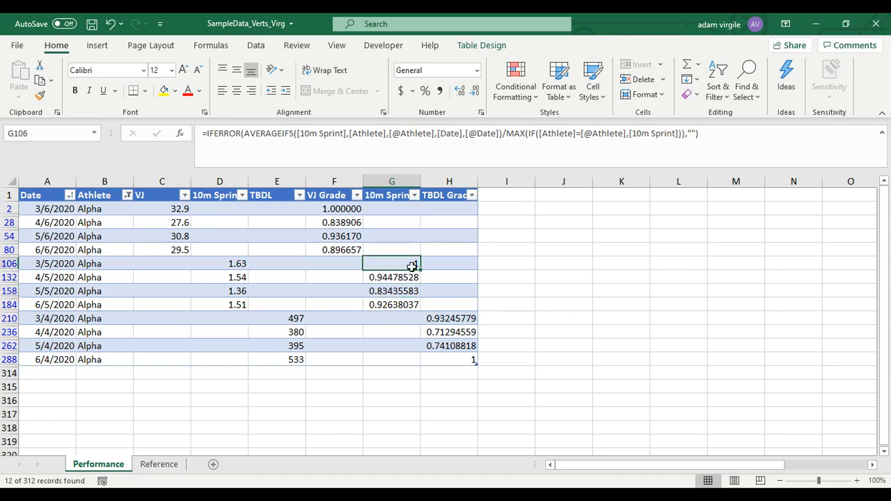
drag(240, 294, 411, 290)
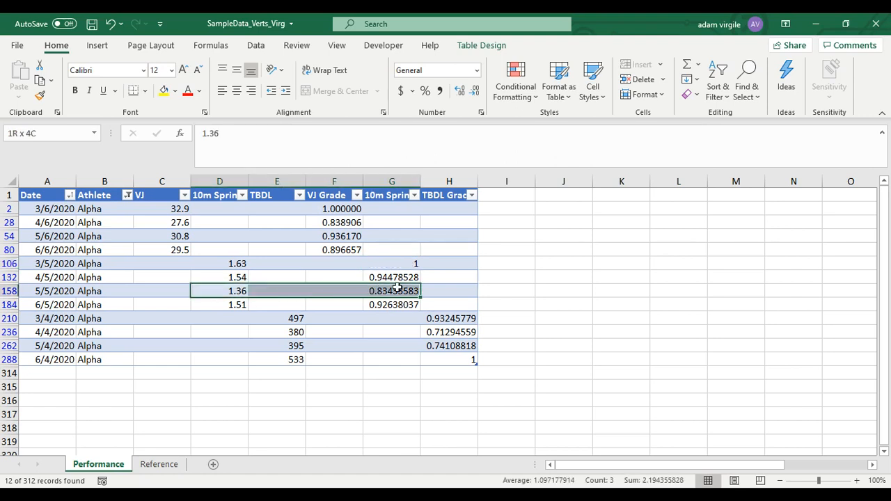
click(406, 291)
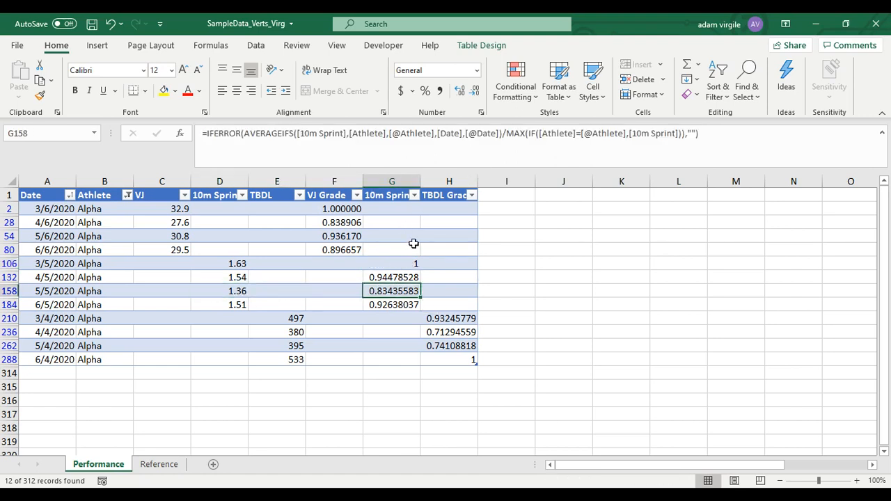
click(397, 207)
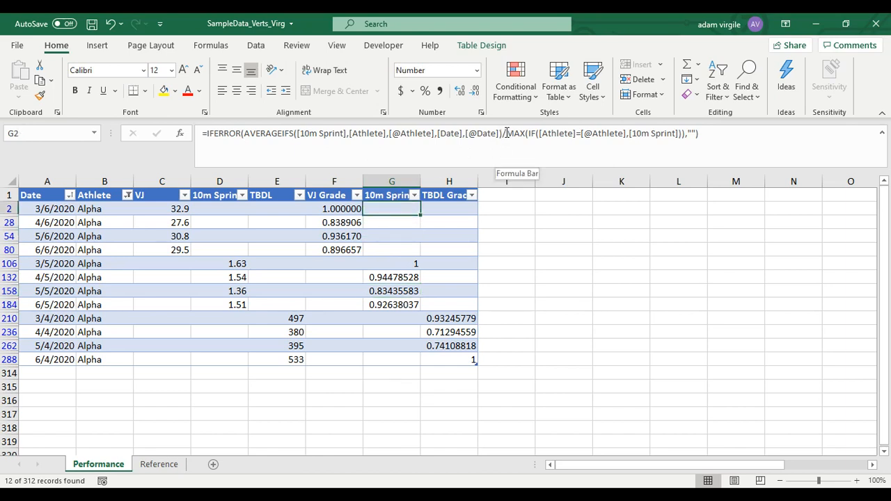
drag(507, 133, 683, 134)
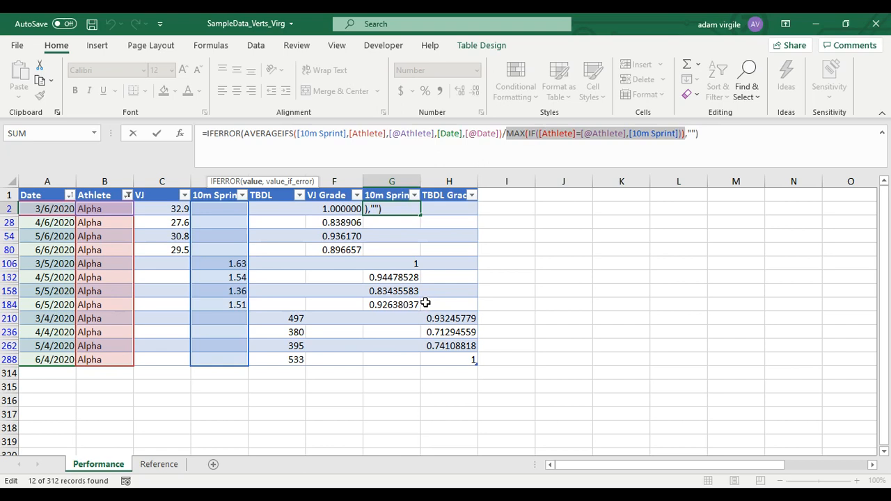
key(ctrl+c)
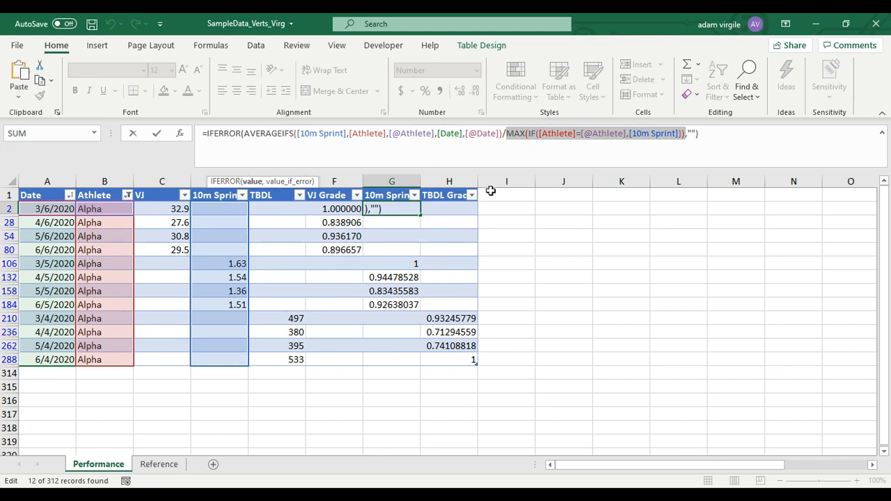
key(Delete)
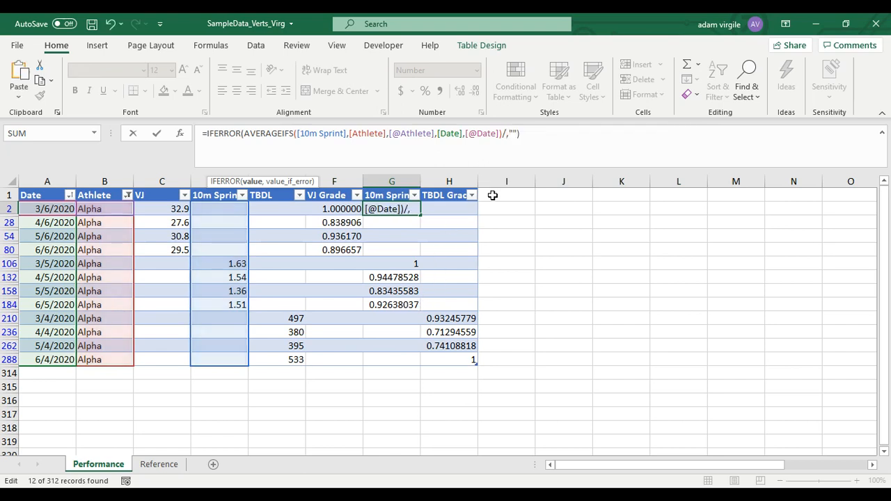
key(BackSpace)
click(244, 133)
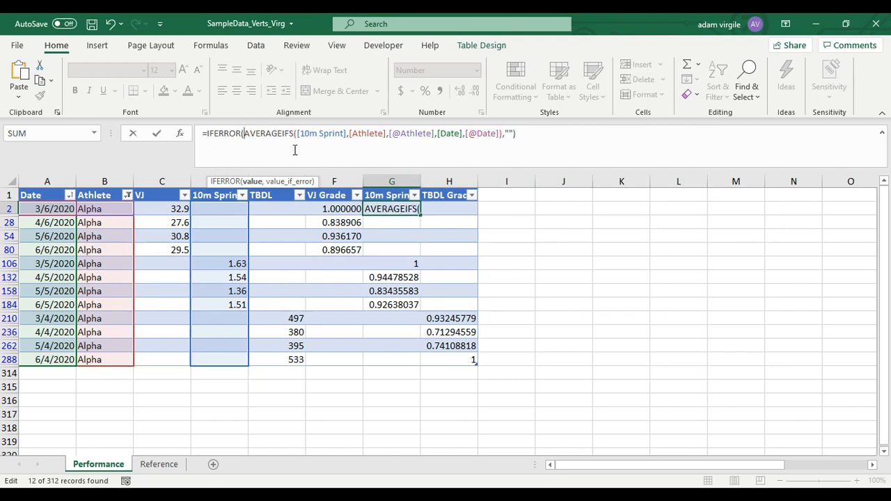
text(/)
key(ctrl+v)
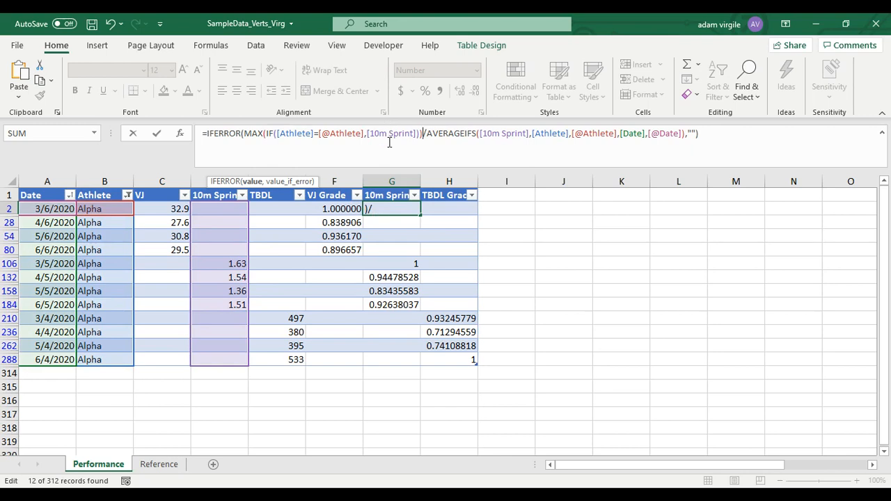
key(Return)
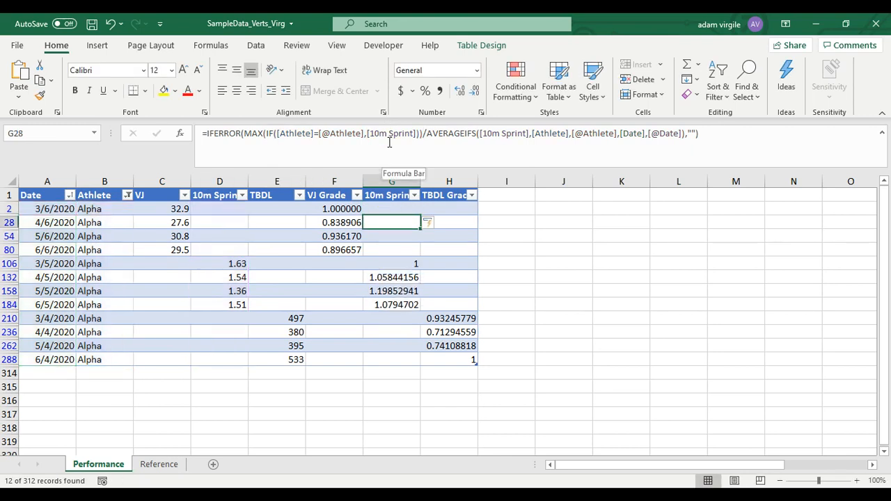
click(390, 291)
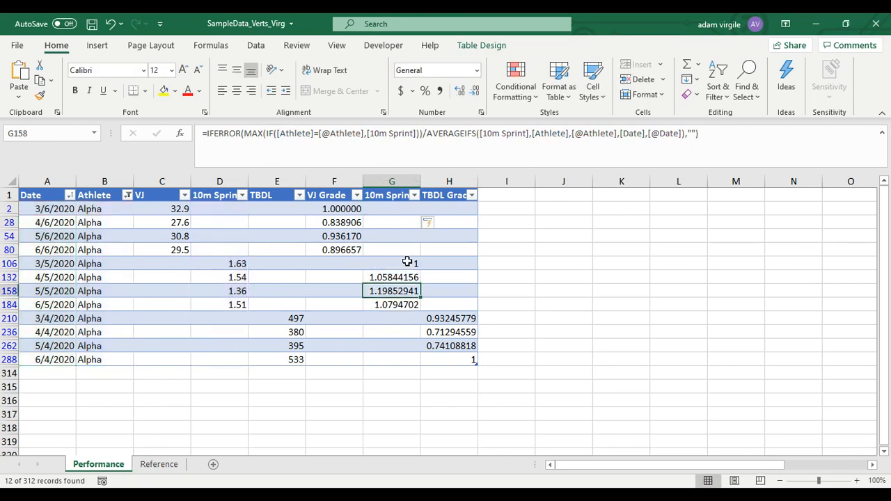
click(407, 263)
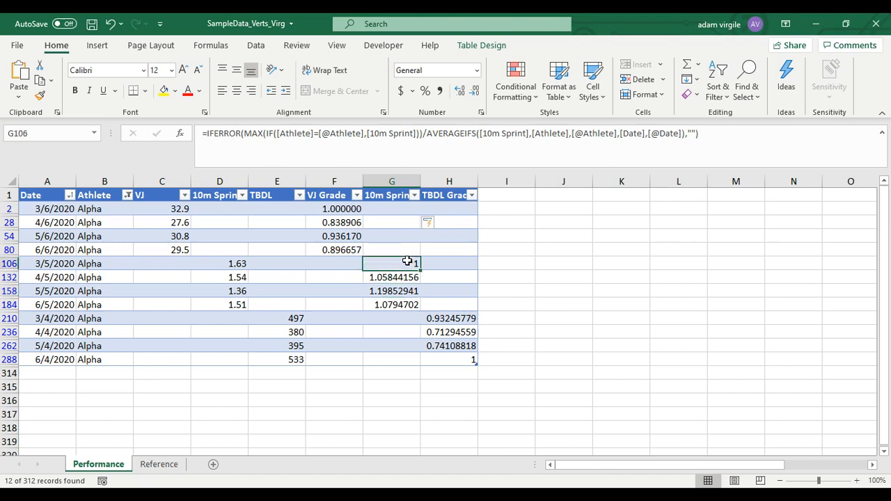
Nest IF([10m Sprint]<>"",[10m Sprint]) as the value-if-true inside the MAX(IF) part of the G2 formula.
click(398, 208)
click(412, 134)
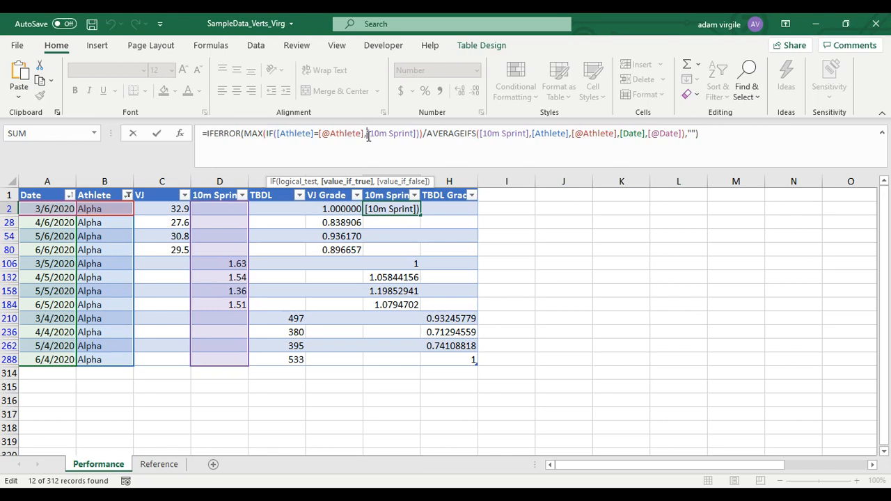
text(,)
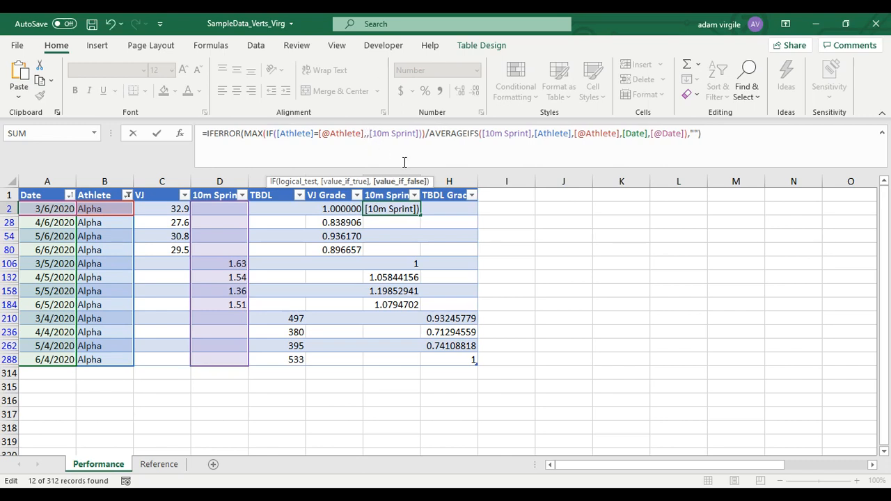
key(Left)
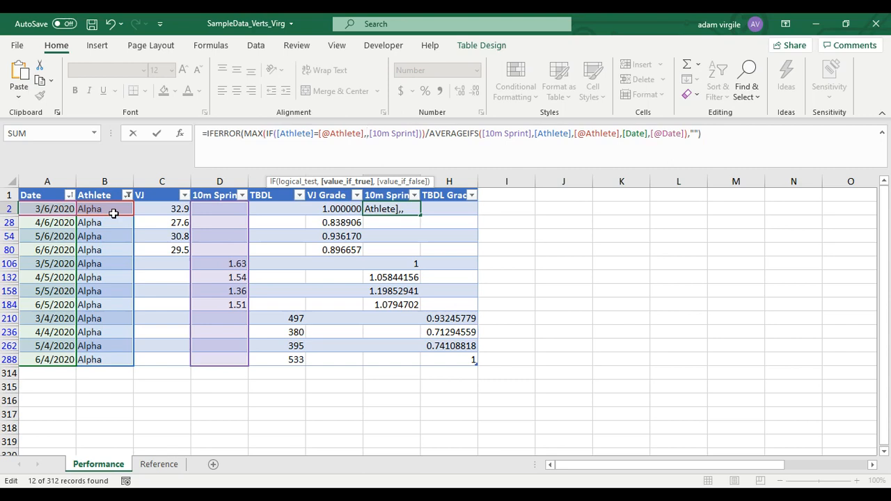
text(IF()
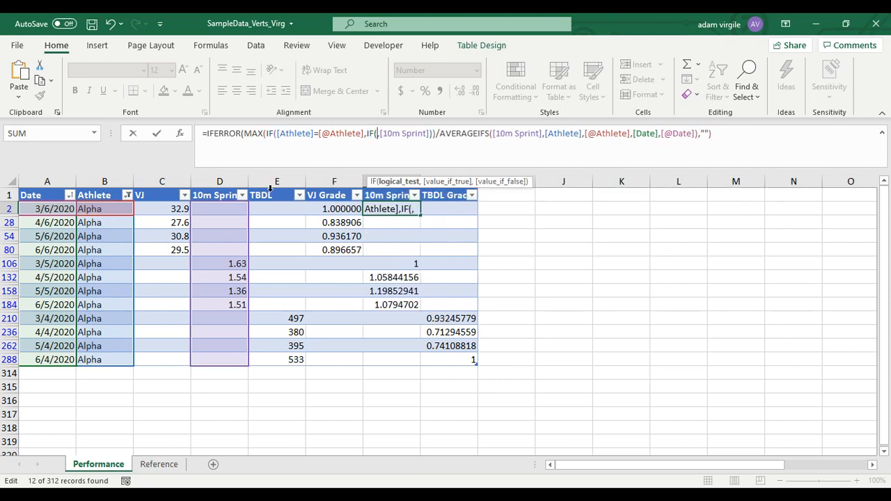
text([10)
key(Tab)
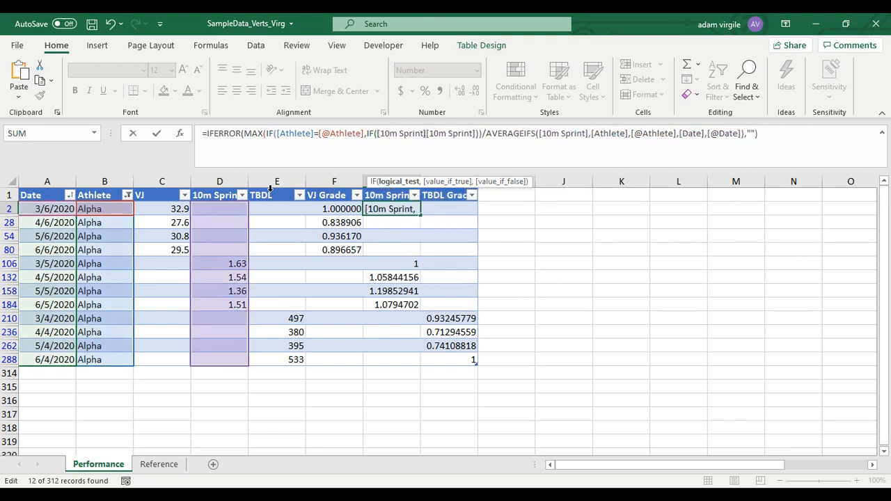
text(])
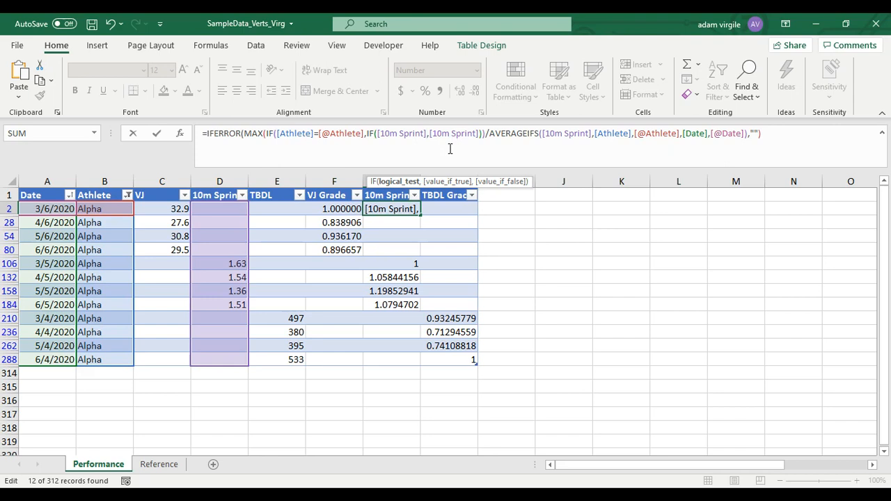
text(<>)
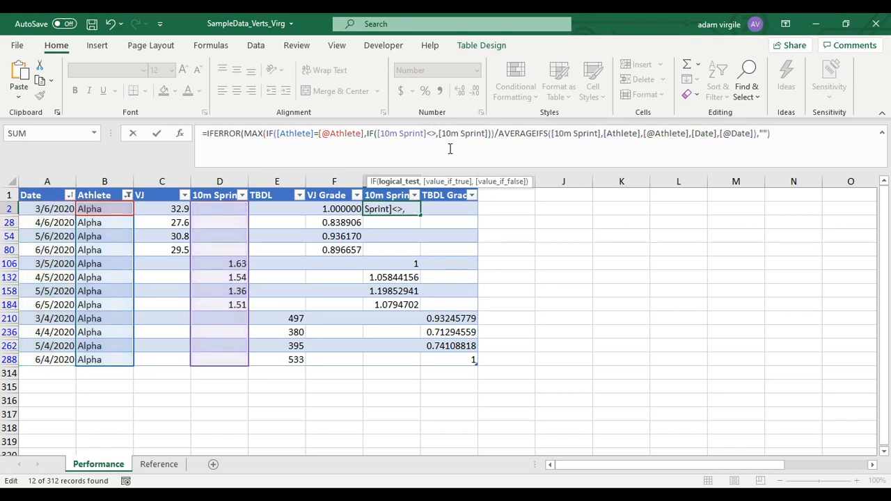
text("")
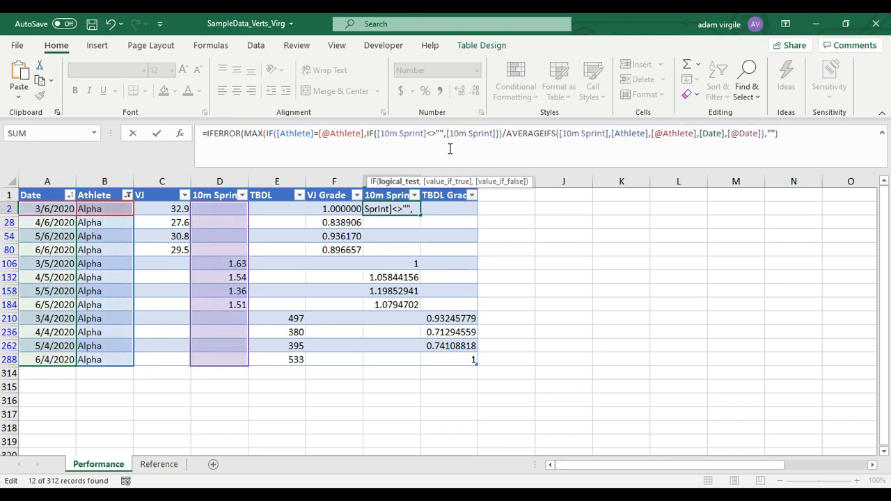
click(503, 133)
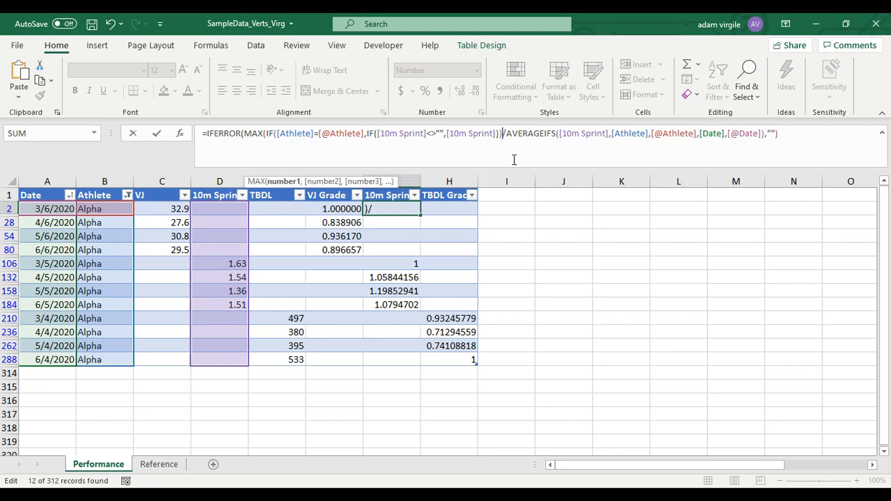
text())
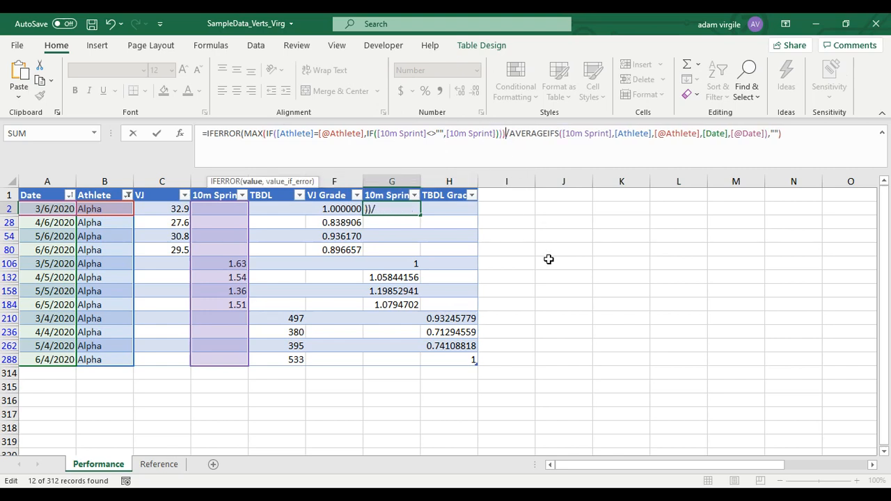
key(Return)
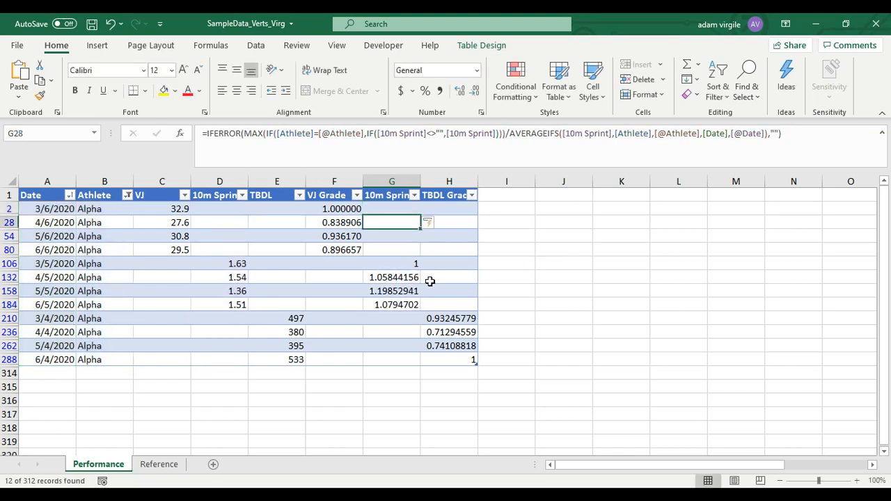
Replace MAX with MIN in the 10m Sprint Grade formula in G106.
click(411, 261)
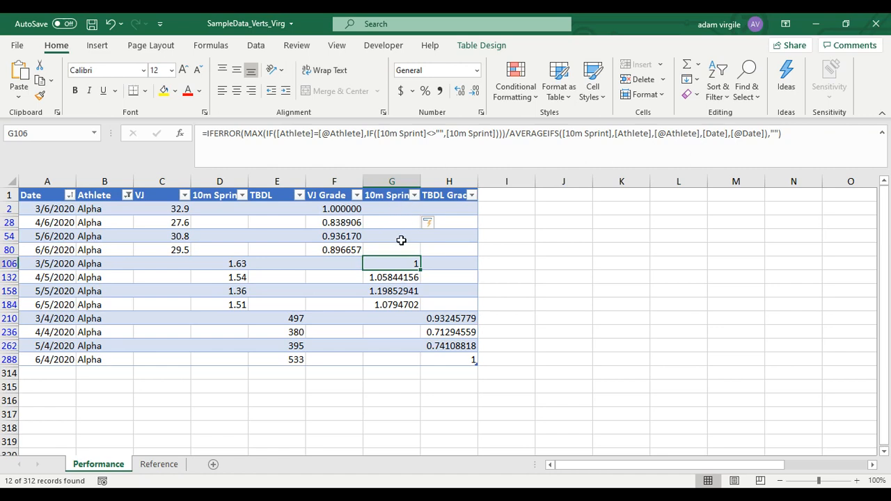
click(263, 132)
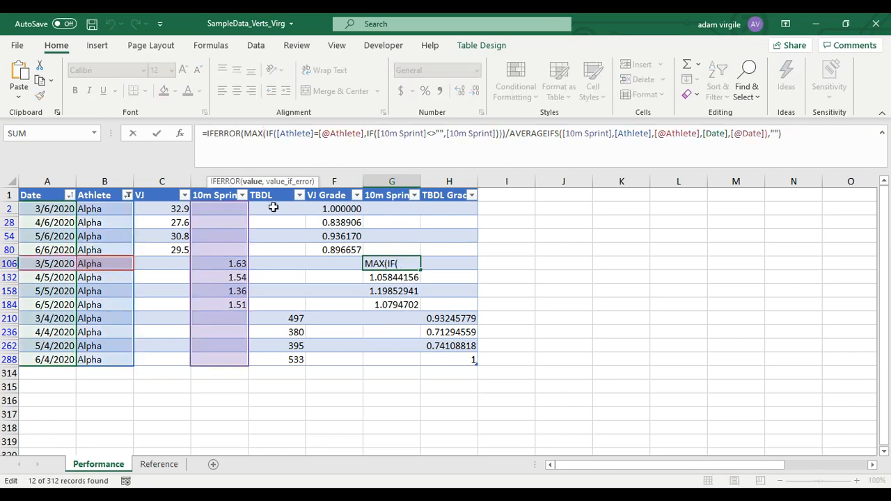
key(BackSpace)
key(BackSpace)
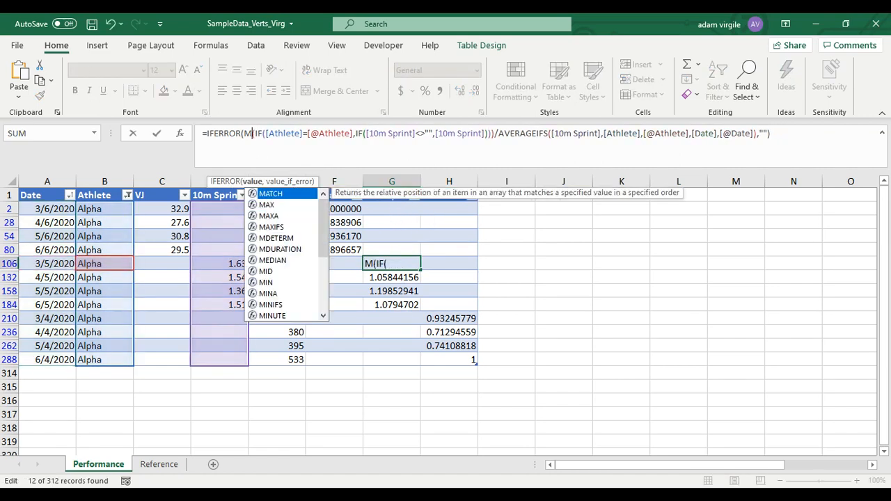
text(IN)
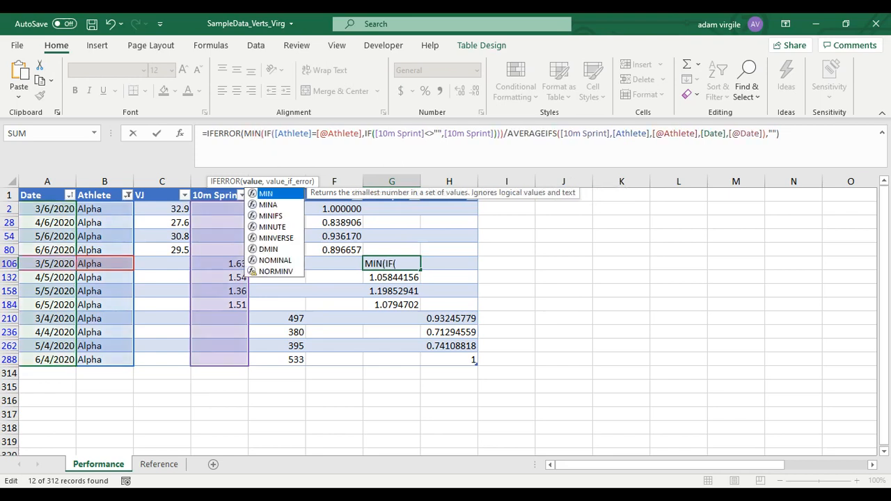
key(Return)
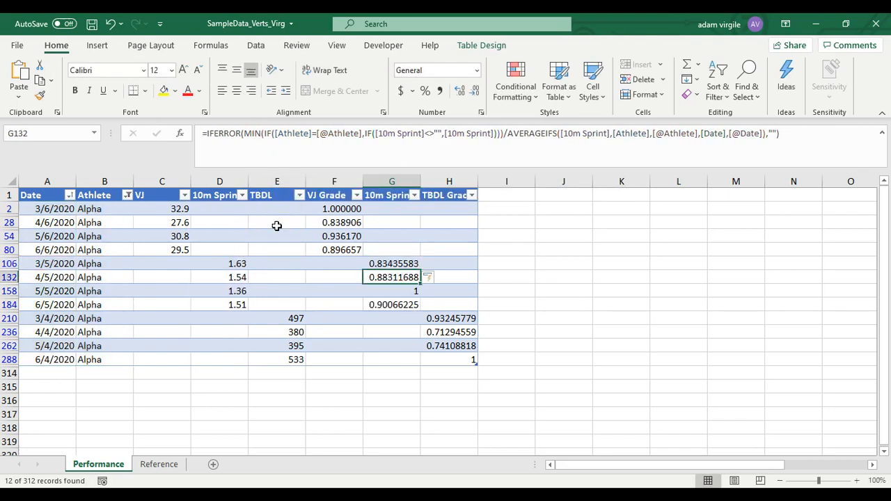
Check Alpha's 10m Sprint grades on all four sprint dates against the 5/5/2020 sprint time in D158.
click(238, 293)
click(396, 290)
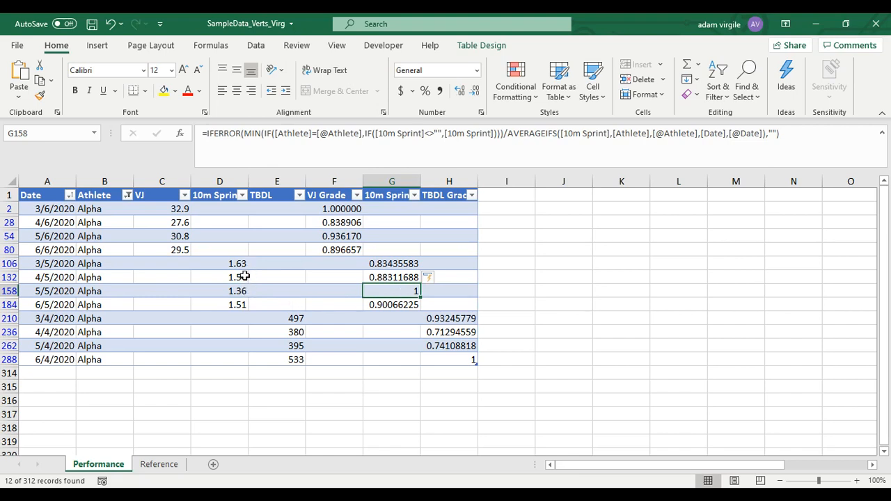
click(382, 303)
click(390, 277)
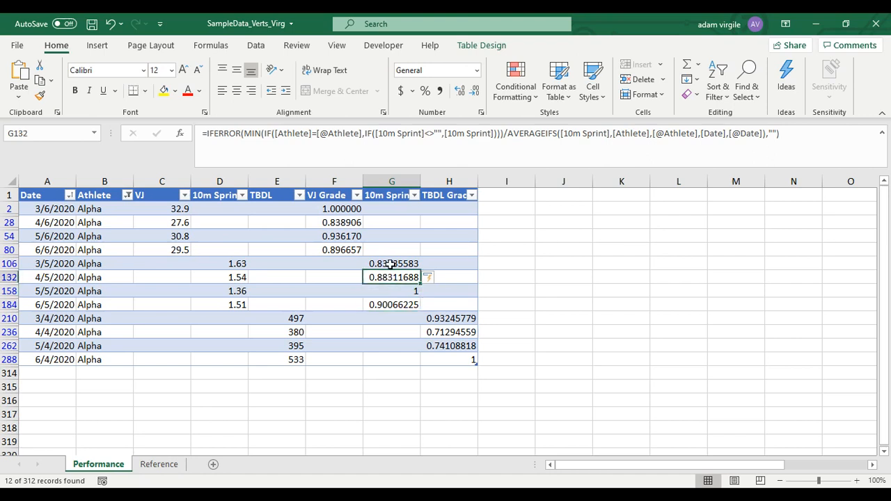
click(392, 263)
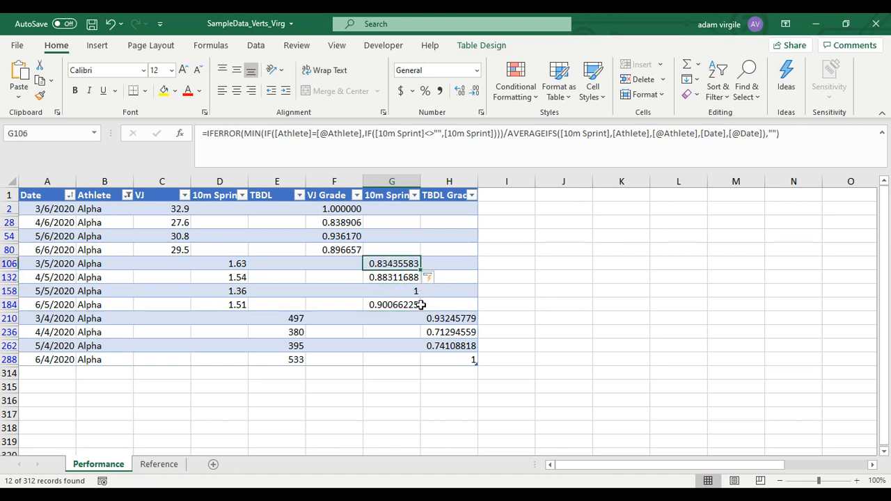
Clear the filter from the Athlete column and switch to the Reference sheet.
click(128, 195)
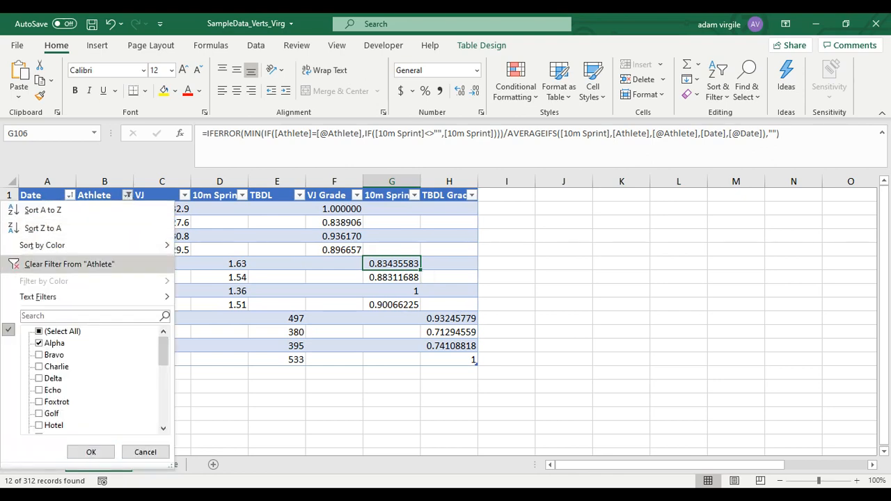
click(129, 265)
click(369, 259)
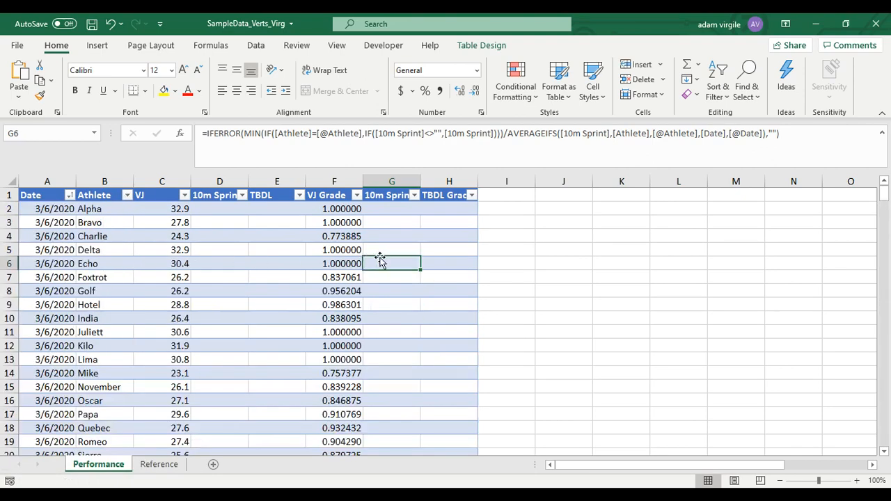
scroll(406, 259, down, 3)
scroll(406, 259, up, 3)
click(175, 464)
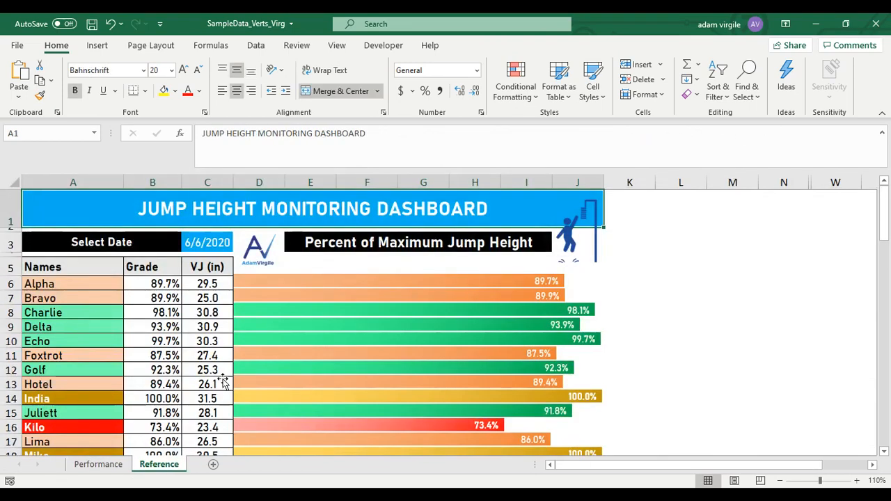
Delete the jumping-athlete picture beside the dashboard title on the Reference sheet.
click(215, 266)
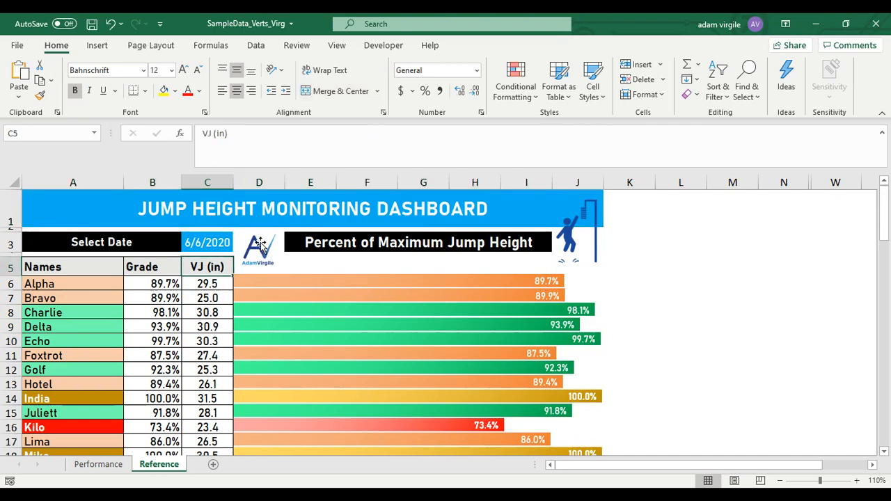
click(211, 282)
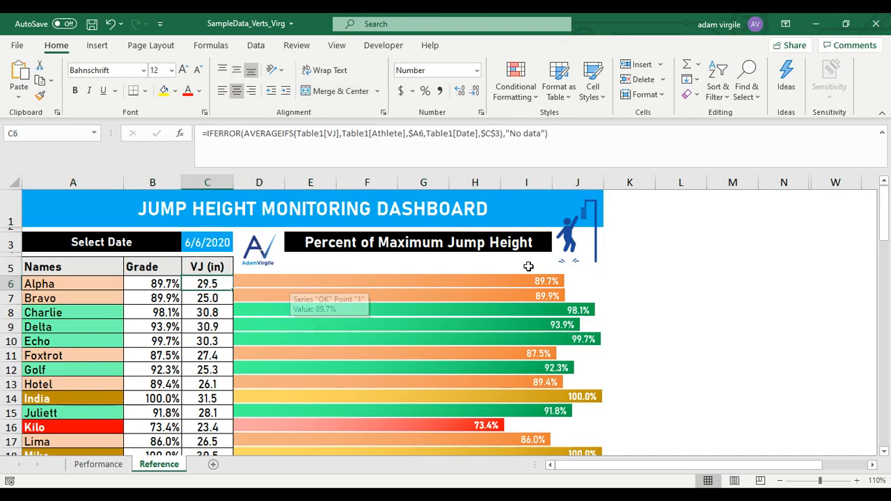
click(582, 235)
key(Delete)
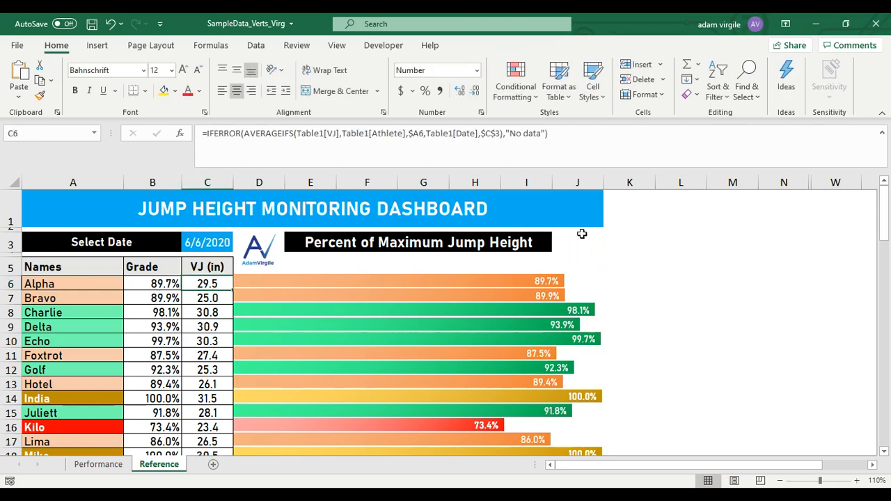
Change the dashboard title in A1 to "PHYSICAL PERFORMANCE MONITORING DASHBOARD".
click(411, 218)
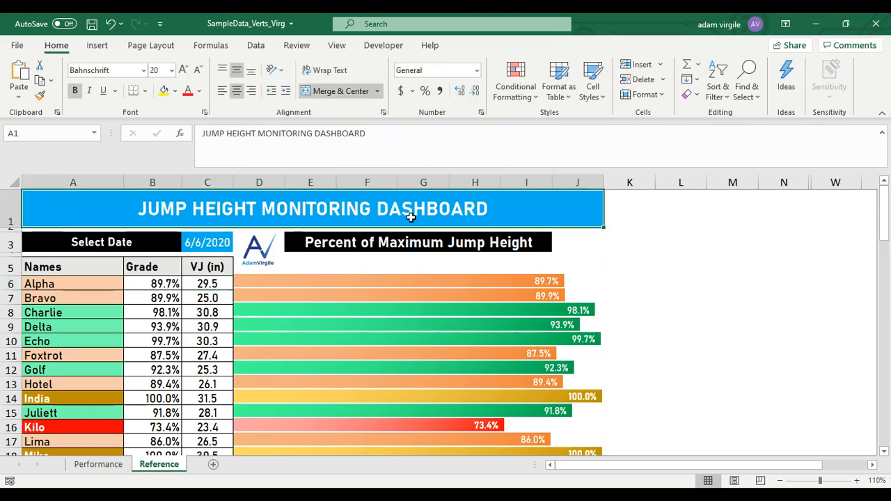
text(PERFORMANCE)
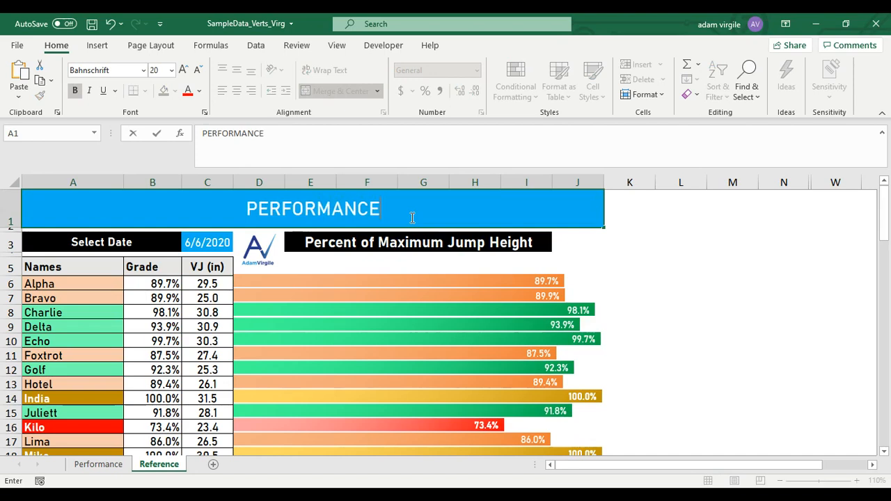
text( DASHBO)
key(BackSpace)
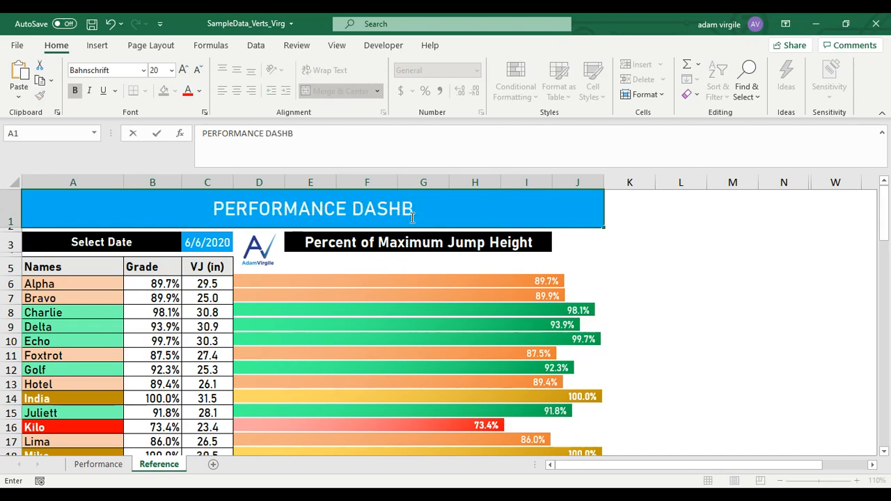
key(BackSpace)
key(BackSpace)
key(BackSpace)
key(BackSpace)
key(BackSpace)
key(BackSpace)
key(BackSpace)
key(BackSpace)
key(BackSpace)
key(BackSpace)
key(BackSpace)
key(BackSpace)
key(BackSpace)
key(BackSpace)
key(BackSpace)
key(BackSpace)
text(HYSI)
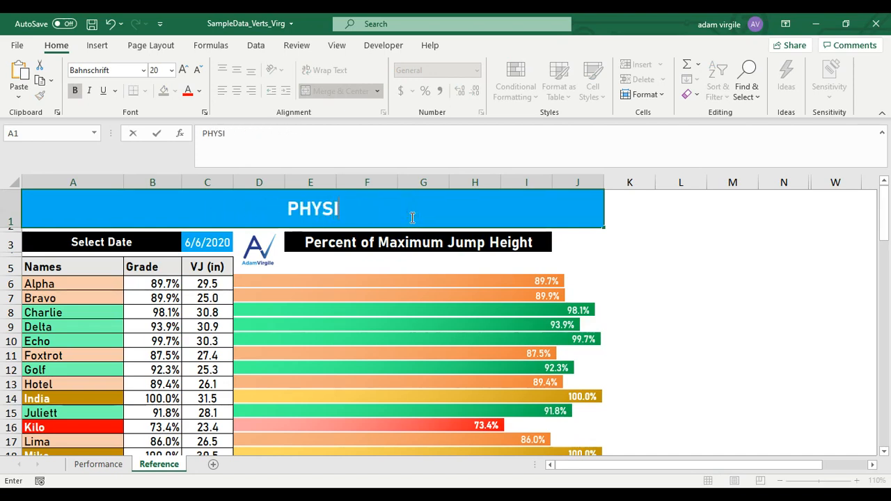
text(CAL PERFORMANCE )
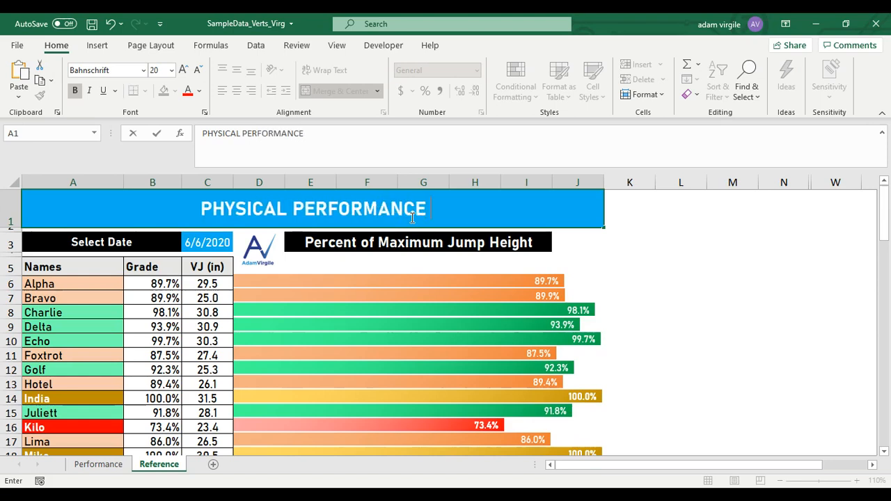
text(MONITORING DASHBO)
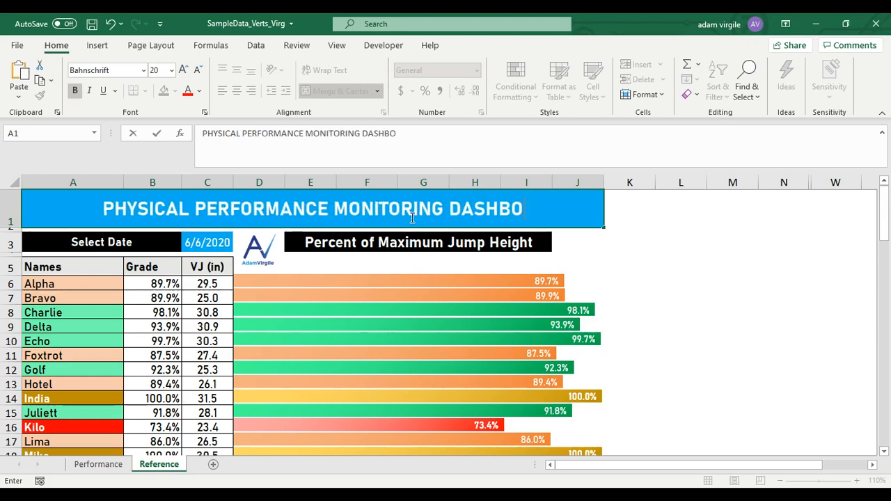
text(ARD)
key(Return)
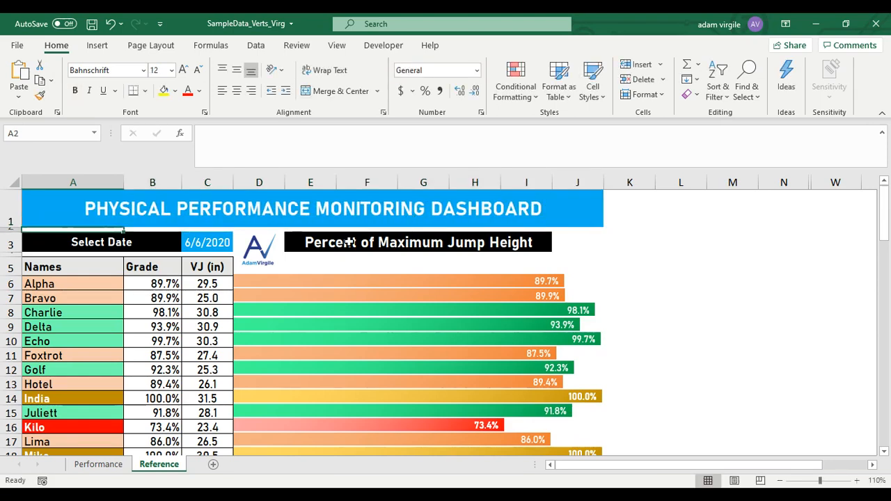
Review the dashboard's date selector, the athlete's jump height chart below and the Grade formula in B6.
click(318, 217)
click(218, 245)
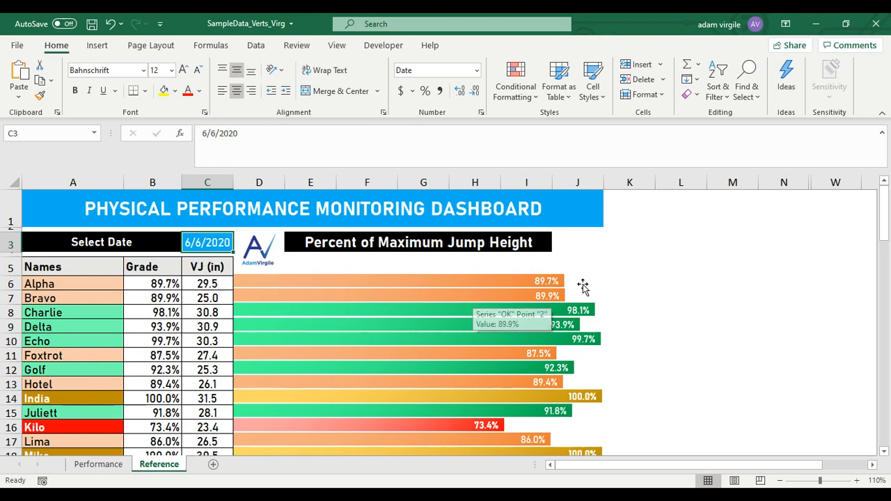
scroll(589, 274, down, 4)
scroll(589, 274, down, 8)
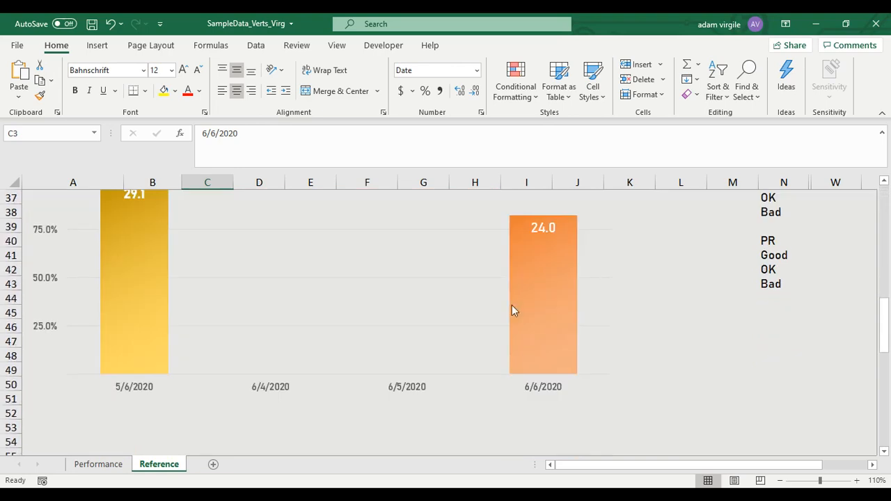
scroll(487, 310, up, 1)
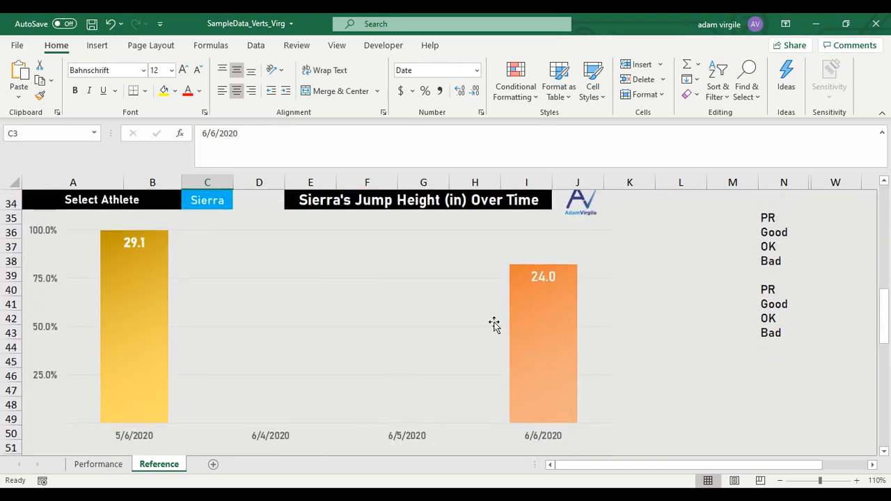
scroll(589, 302, up, 11)
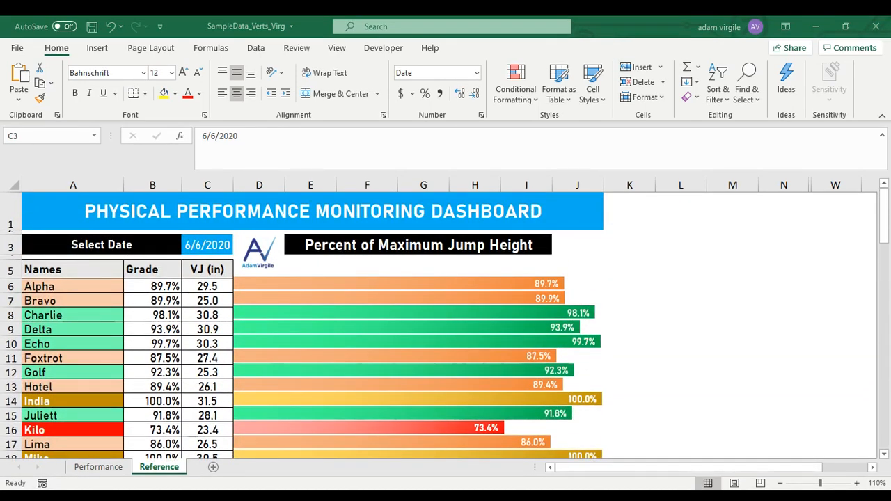
click(152, 286)
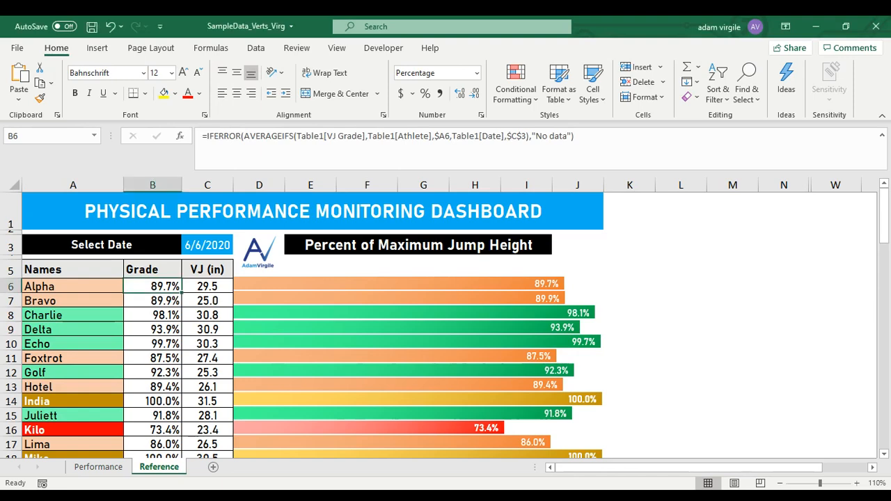
click(732, 270)
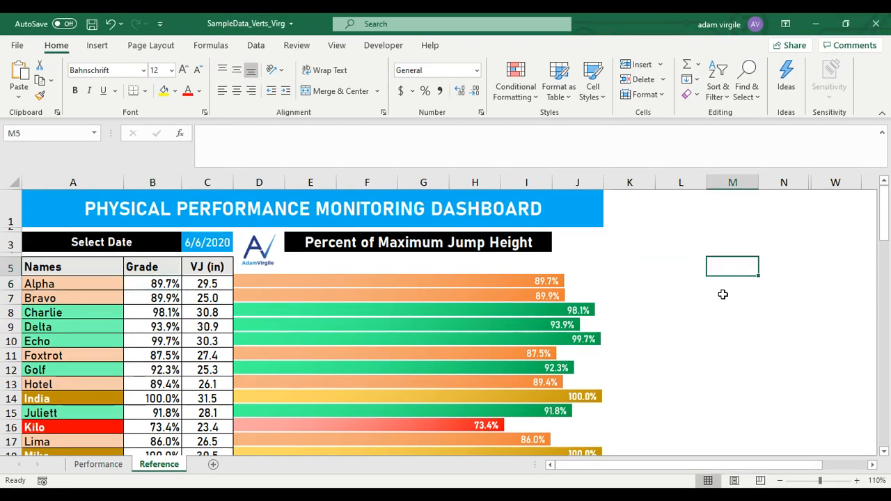
drag(626, 465, 650, 469)
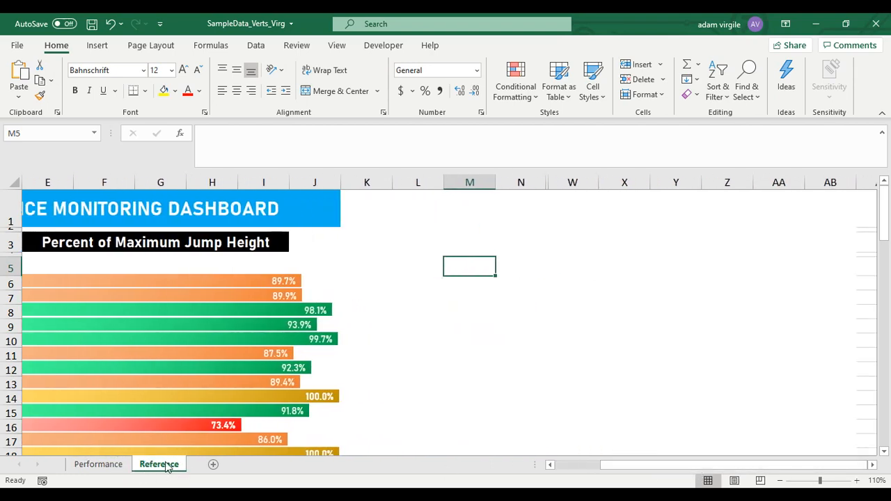
drag(686, 471, 644, 469)
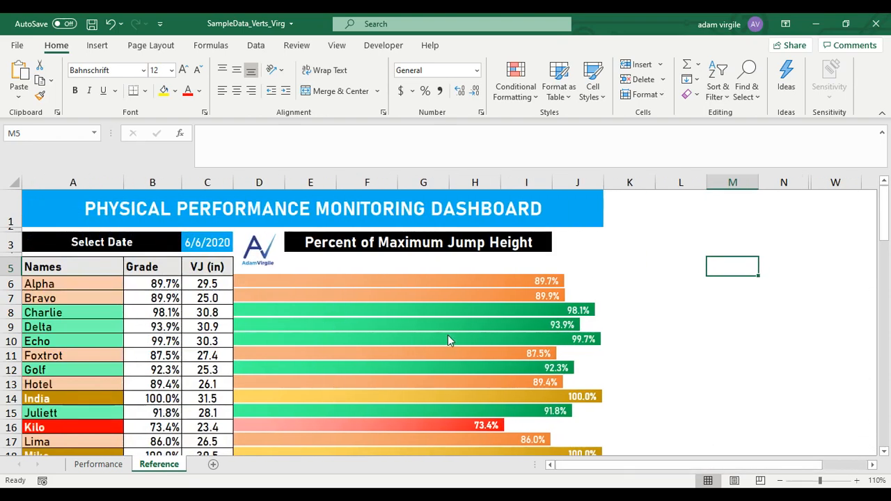
Unhide the columns between N and W and look over the PR, Good, OK and Bad helper tables.
drag(655, 466, 697, 468)
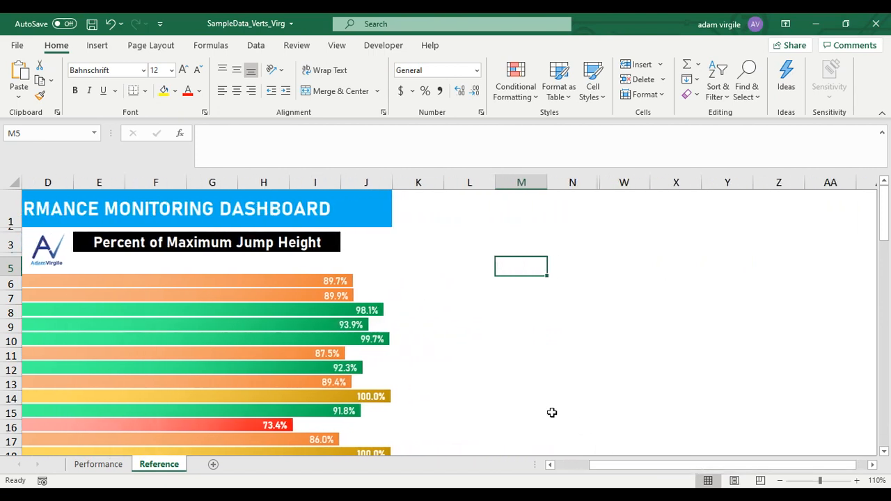
click(571, 180)
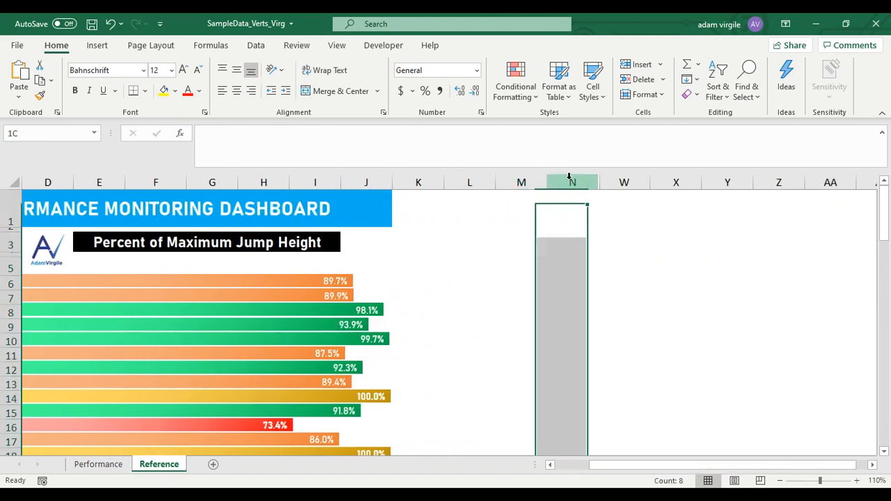
shift+click(644, 182)
right_click(646, 185)
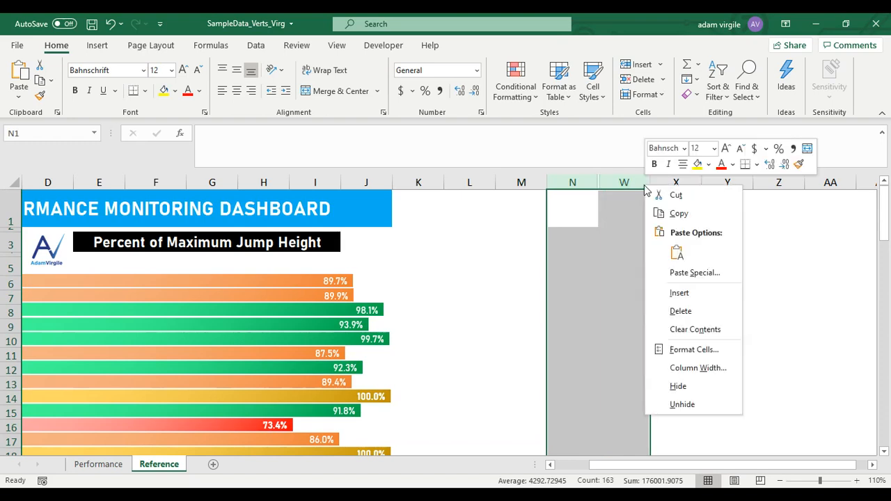
click(711, 406)
click(711, 328)
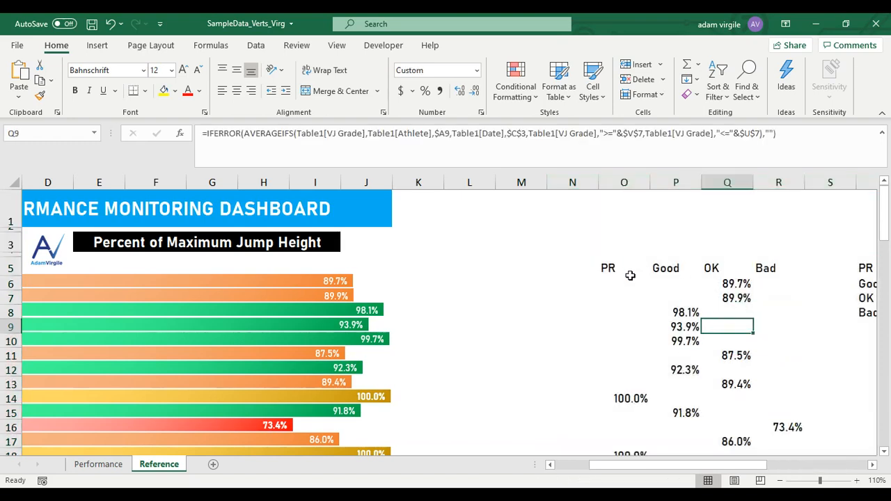
drag(622, 268, 801, 432)
click(629, 343)
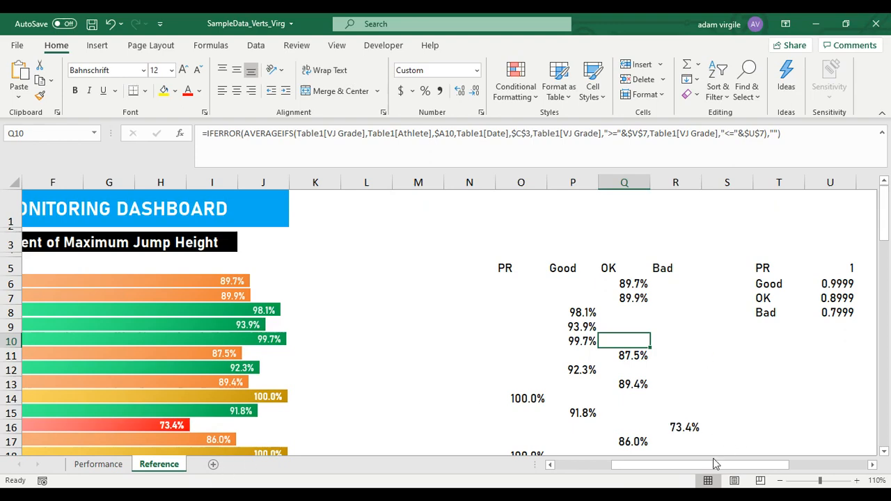
drag(715, 464, 801, 477)
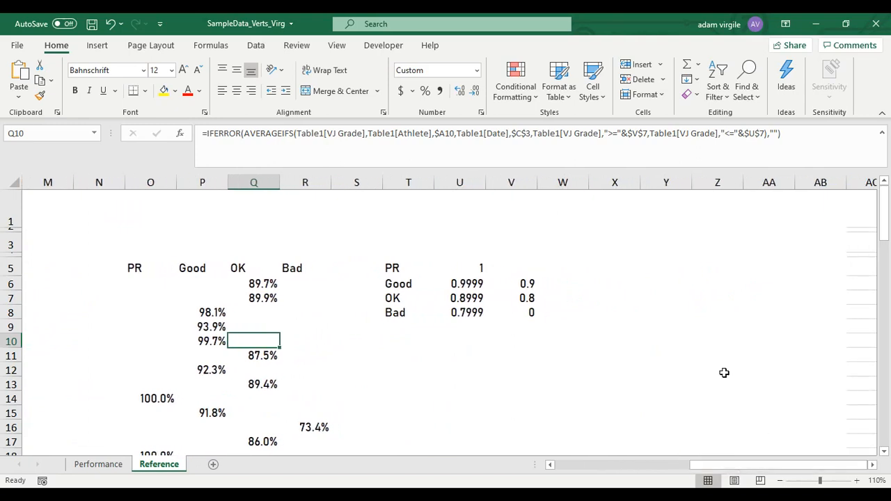
Enter the bold heading "Performance List" in cell X9, beside the grade threshold table.
click(632, 206)
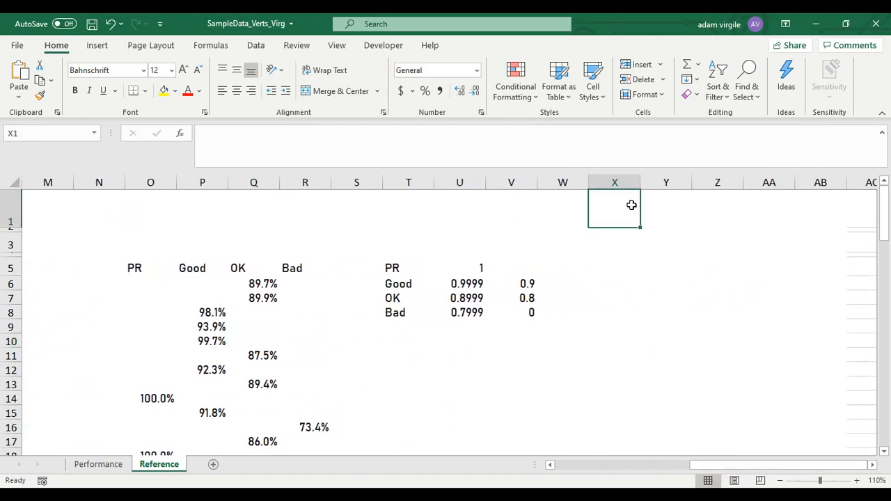
click(618, 323)
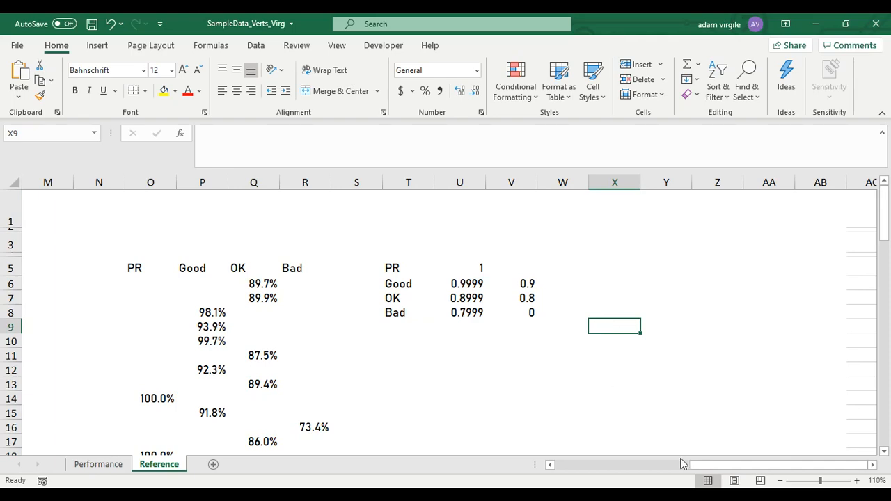
drag(702, 465, 744, 467)
text(Dropdow)
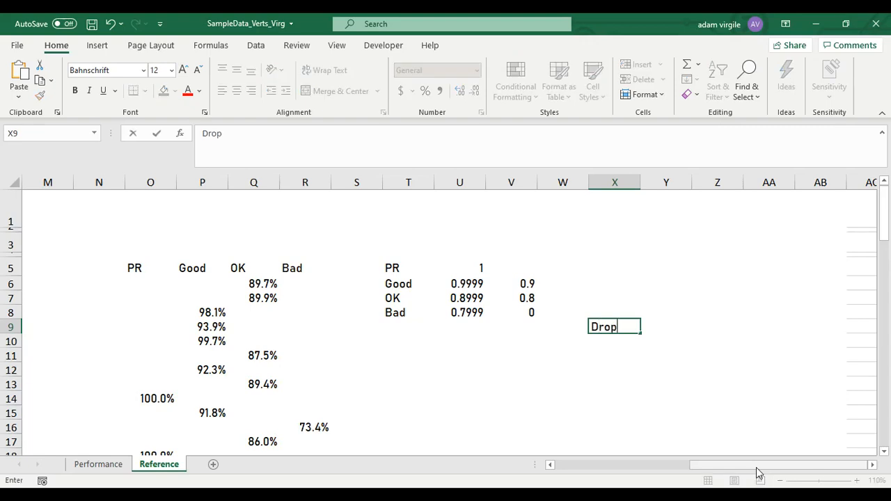
key(BackSpace)
key(BackSpace)
key(BackSpace)
key(BackSpace)
key(BackSpace)
key(BackSpace)
key(BackSpace)
text(Performance List)
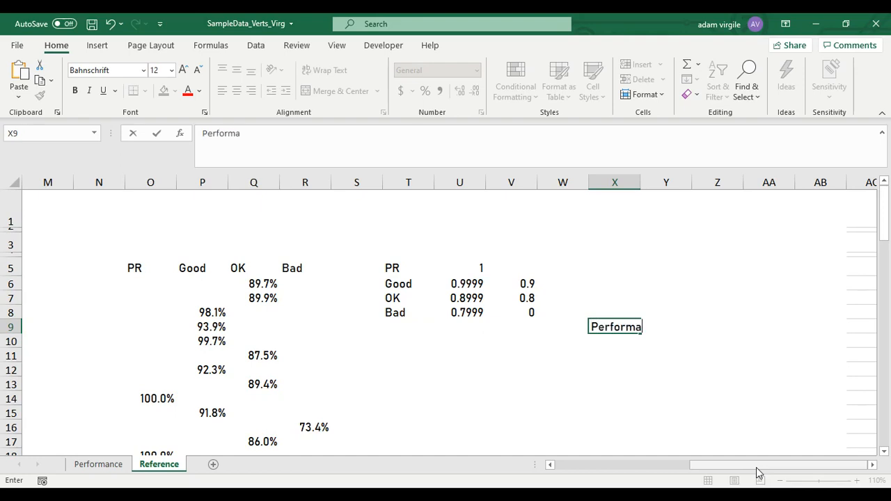
key(Return)
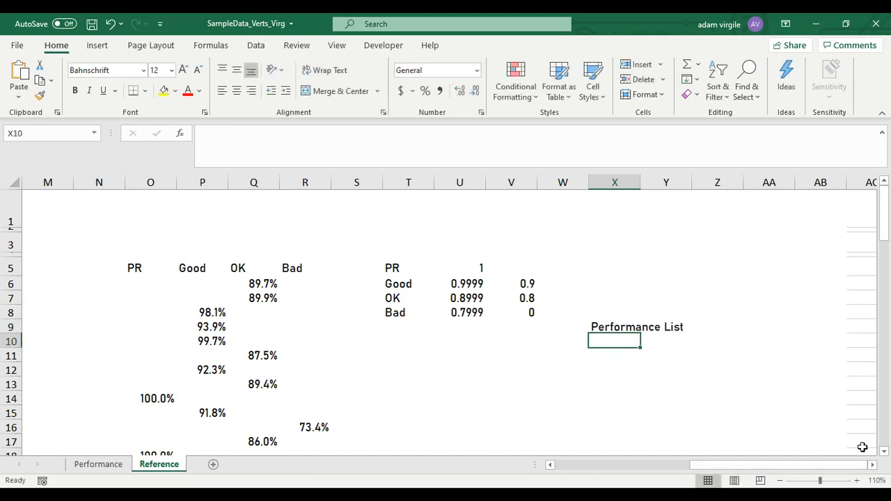
click(607, 325)
Enter the heading "Date List" in Z9 and make it bold.
click(663, 328)
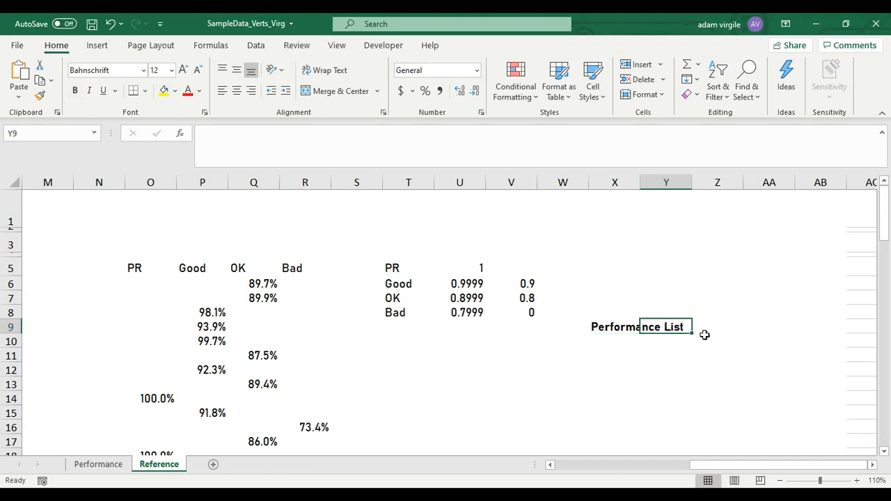
click(704, 335)
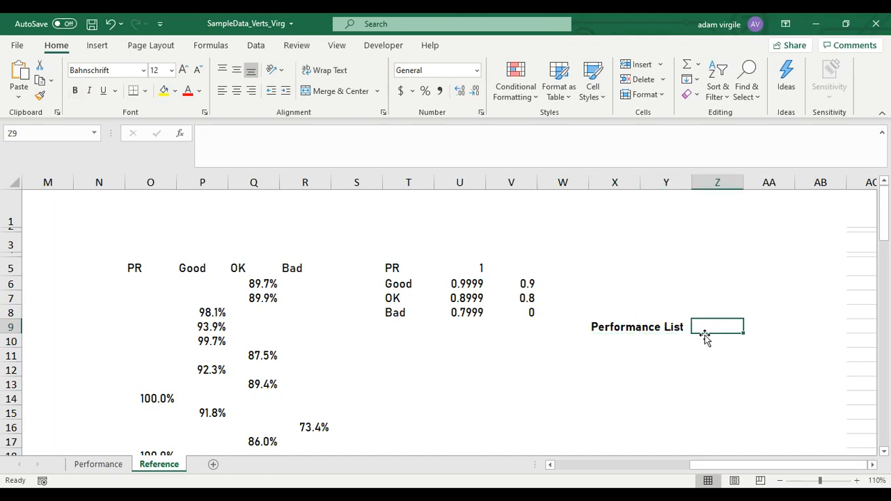
text(Date List)
key(ctrl+Return)
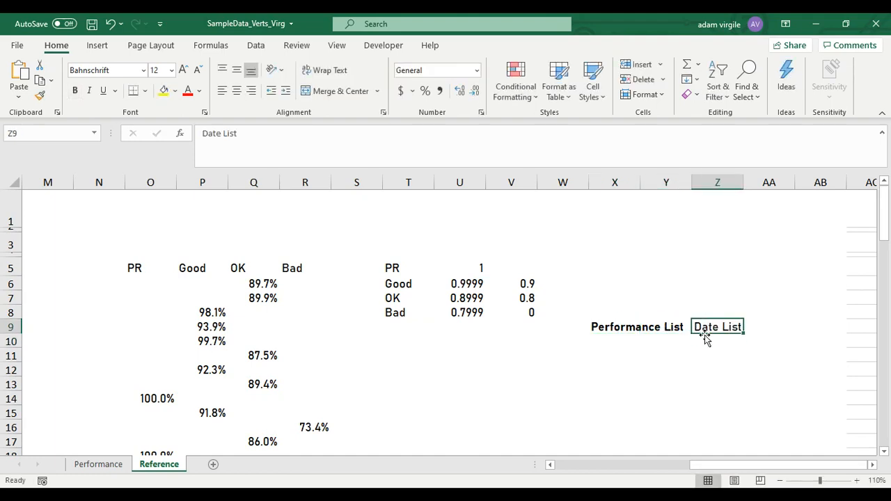
key(ctrl+b)
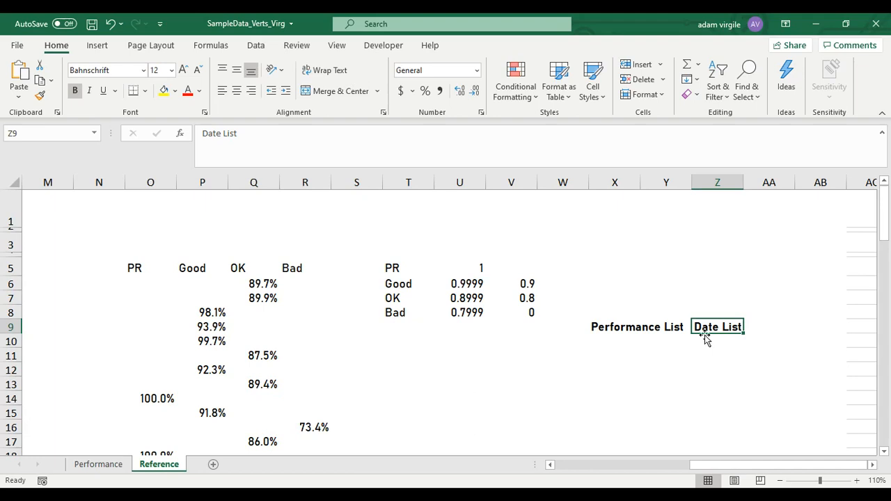
Enter VJ in X10 as the first item under the Performance List heading.
click(623, 344)
drag(736, 471, 736, 471)
text(VJ)
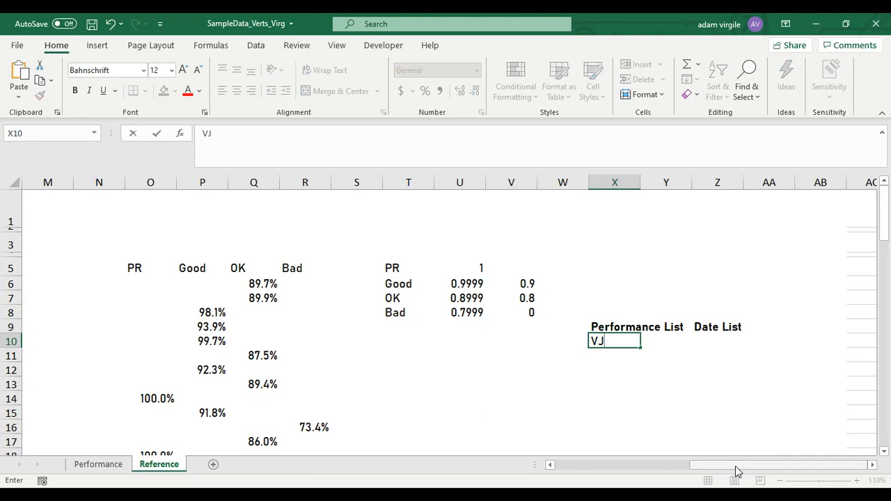
key(Return)
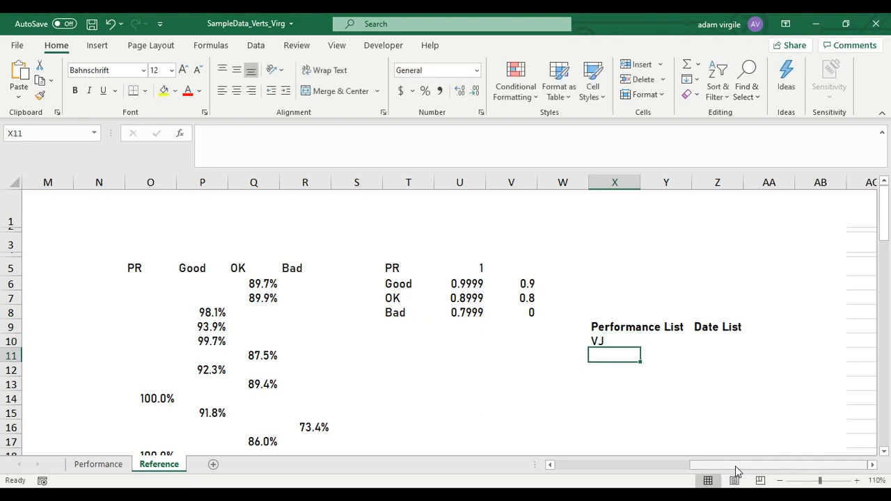
Enter 10M in X11 and TBDL in X12 below VJ in the Performance List.
text(10M)
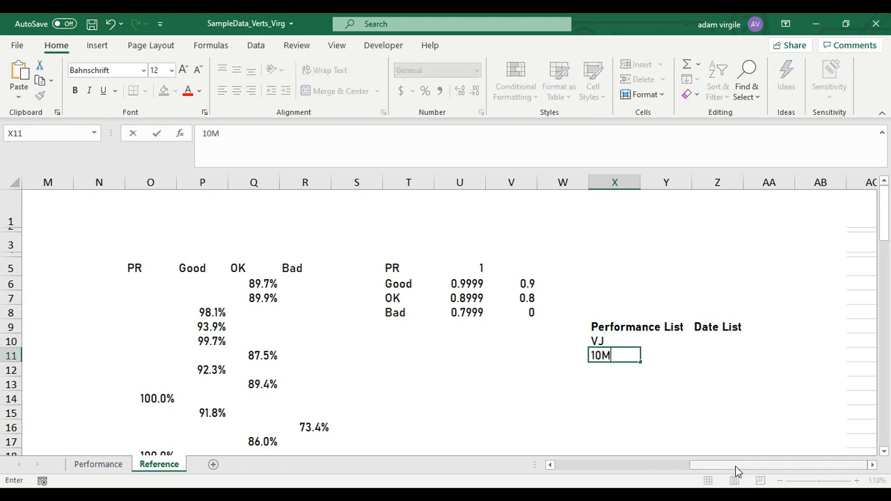
key(Return)
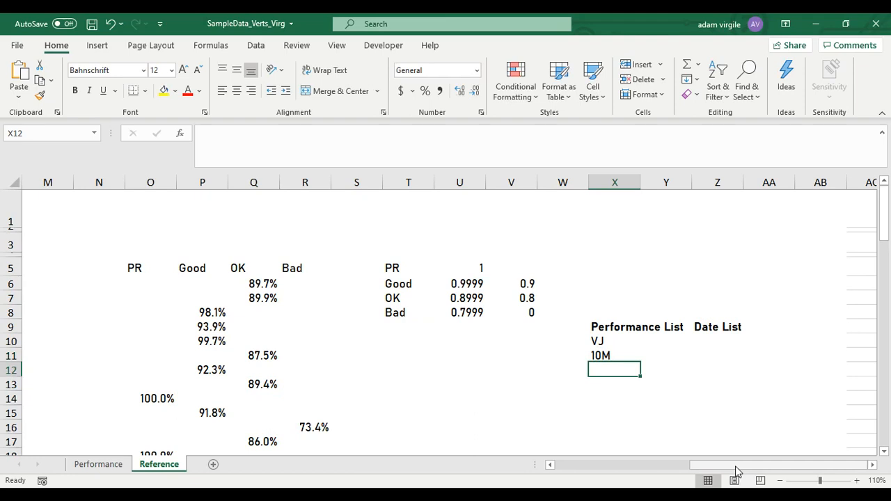
text(TBDL)
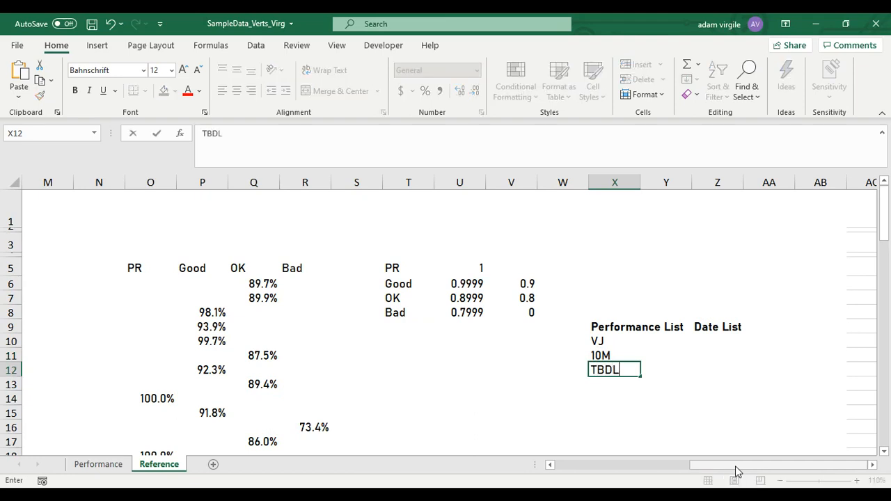
key(Return)
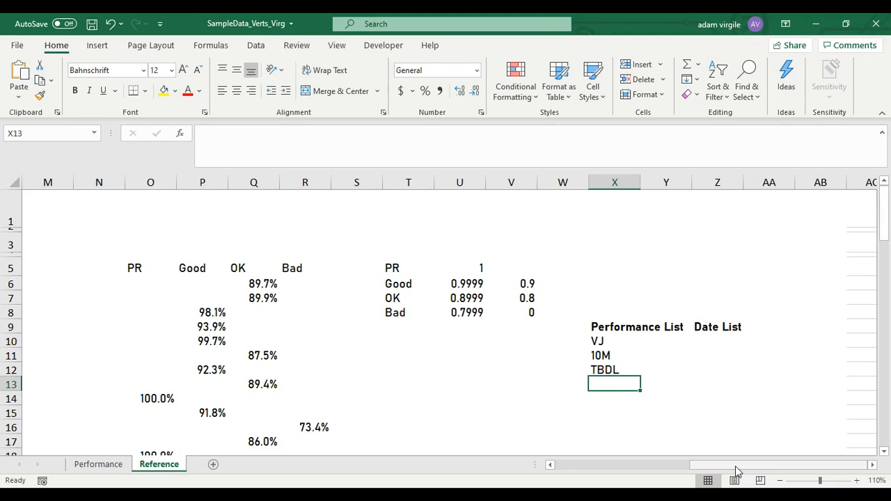
click(600, 340)
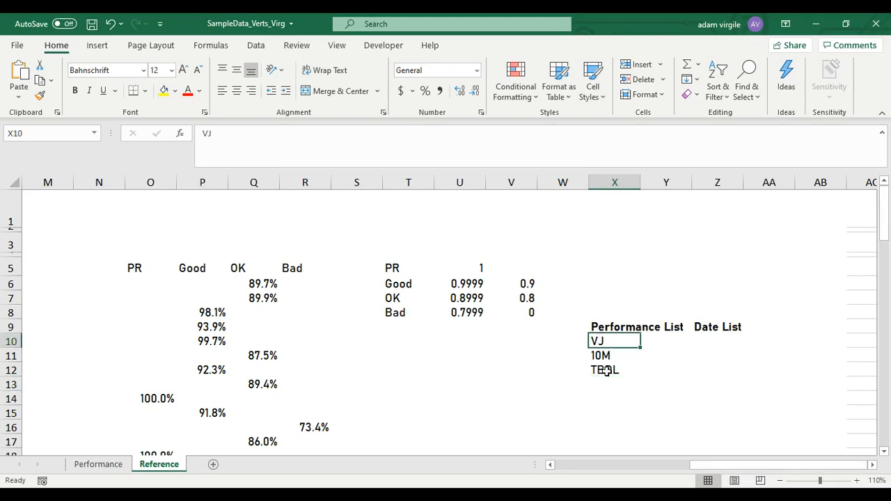
drag(607, 371, 610, 346)
click(610, 346)
drag(598, 340, 603, 369)
click(600, 369)
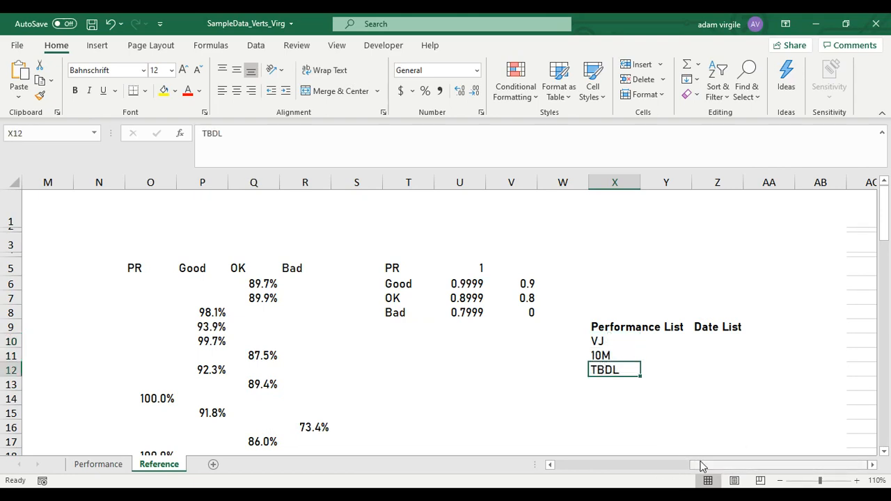
Give the VJ (in) header in C5 a blue fill and white font to match the date cell.
drag(697, 465, 551, 465)
click(210, 266)
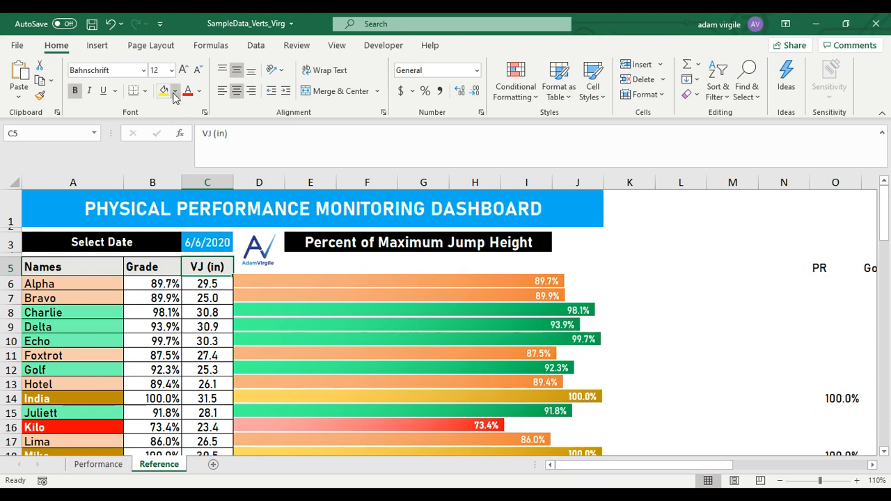
click(175, 92)
click(230, 212)
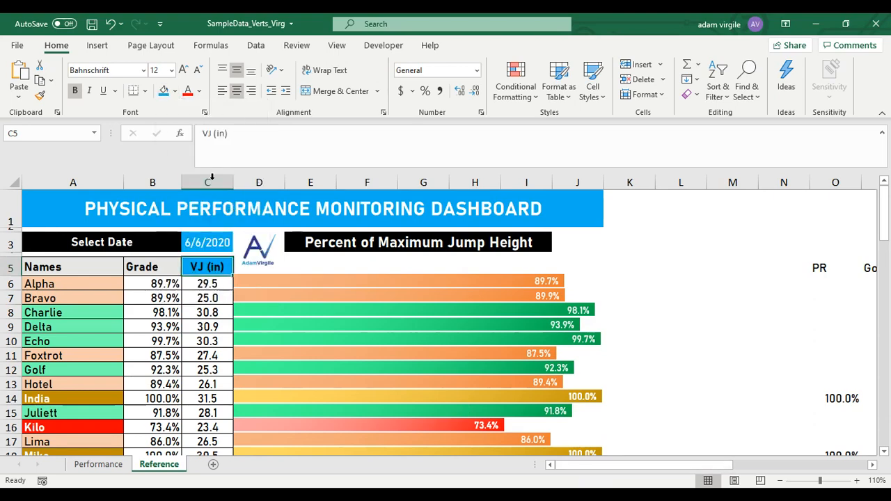
click(200, 91)
click(188, 144)
Add list data validation to C5 with the Performance List items, =$X$10:$X$12, as the source.
click(255, 45)
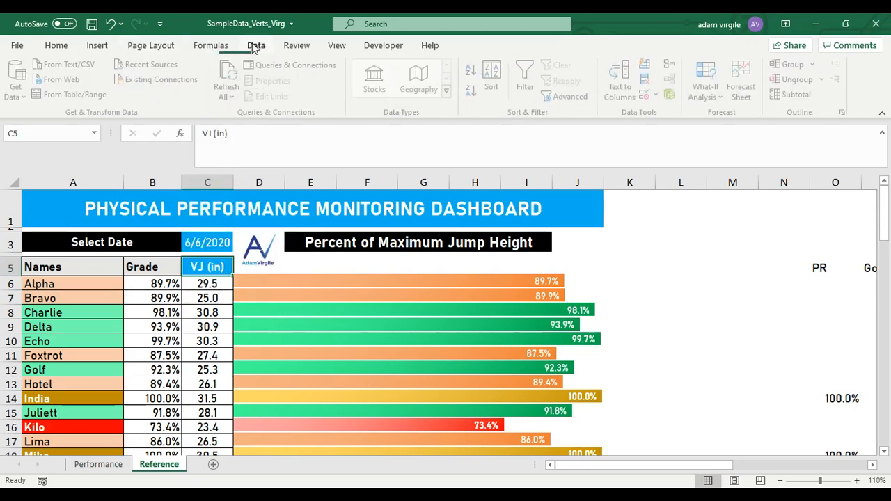
click(648, 96)
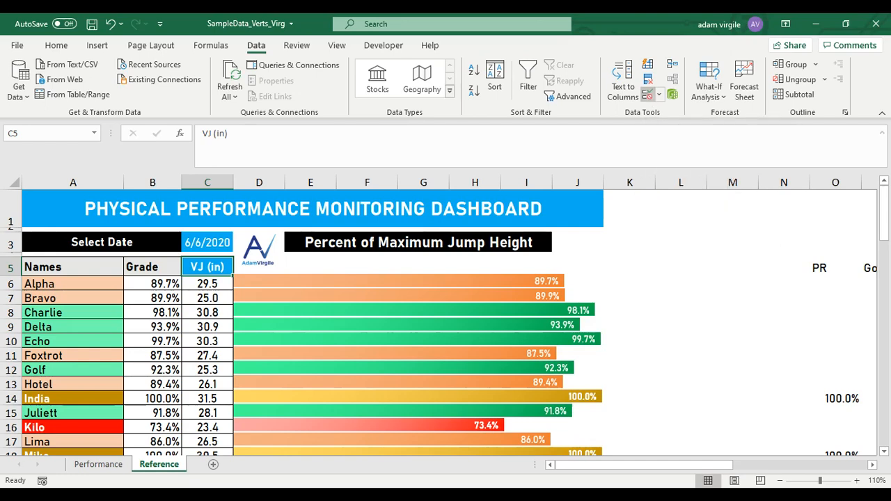
click(499, 150)
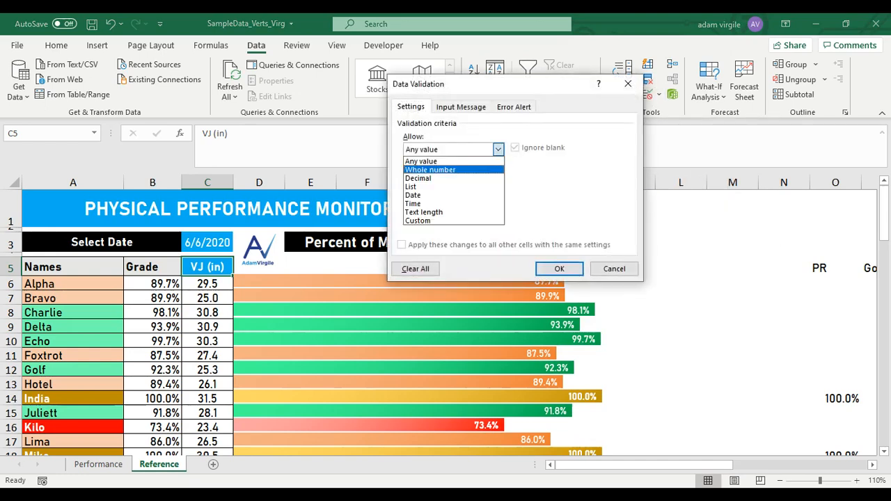
click(432, 186)
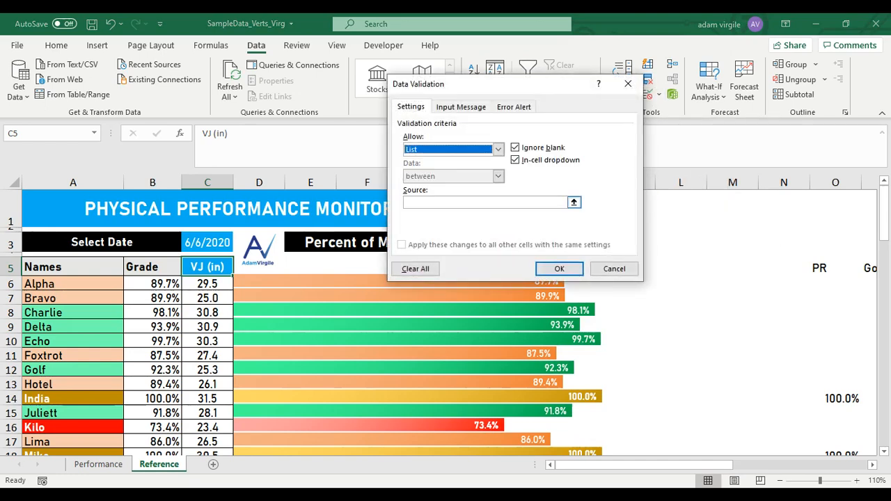
click(453, 203)
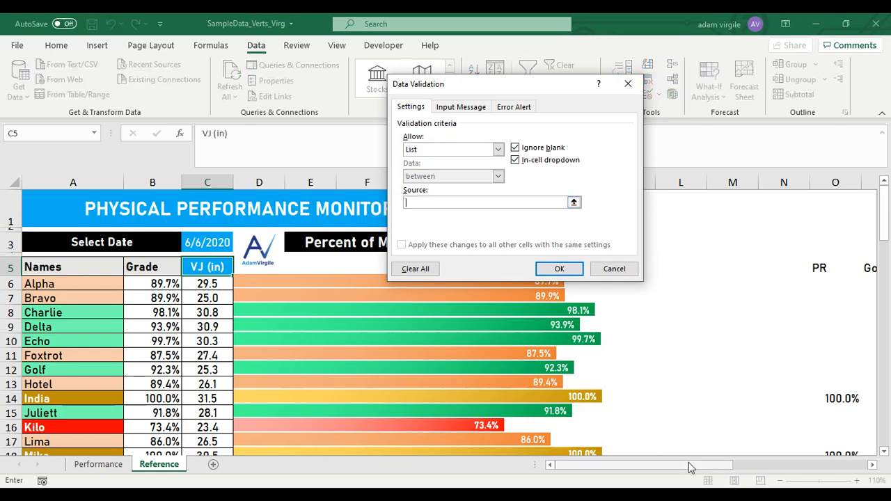
drag(689, 463, 814, 473)
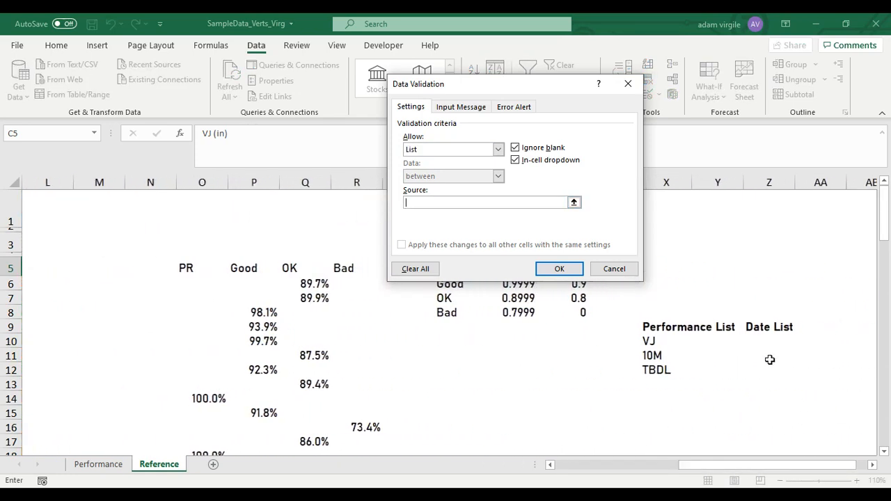
drag(647, 342, 659, 371)
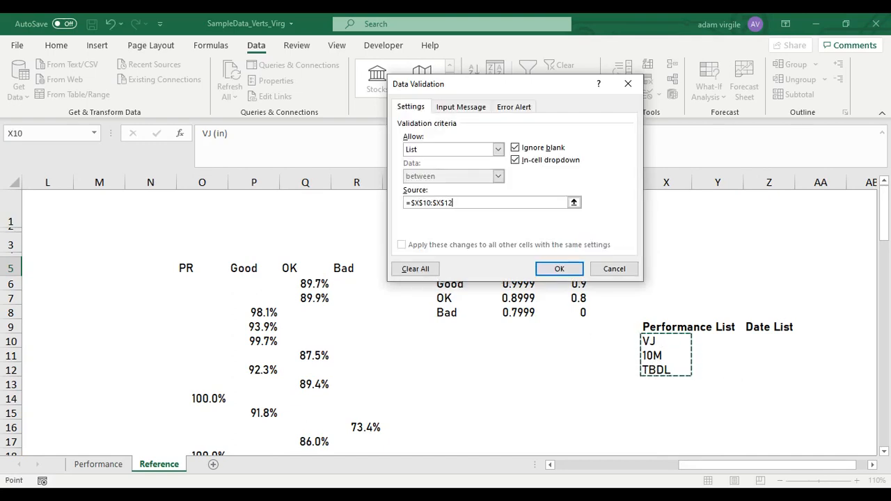
click(560, 269)
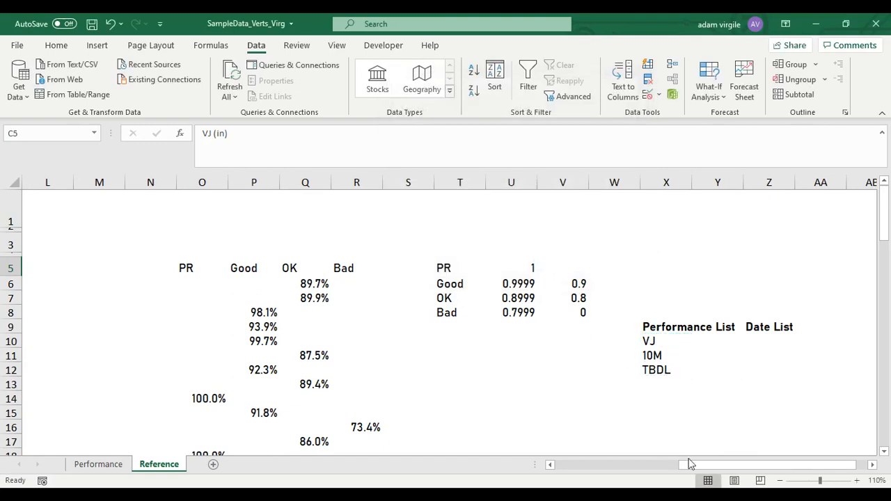
Try 10M and TBDL in the drop-down list of header cell C5, and finish with VJ selected.
drag(690, 465, 565, 464)
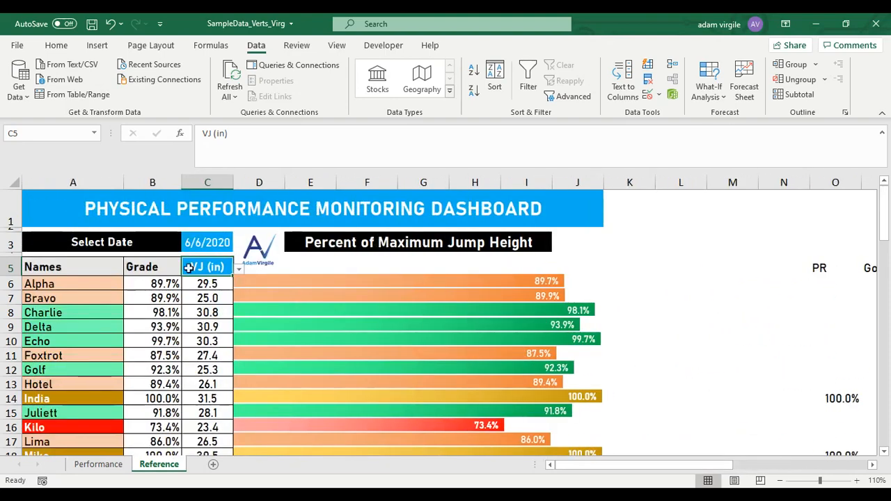
click(239, 269)
key(Down)
key(Down)
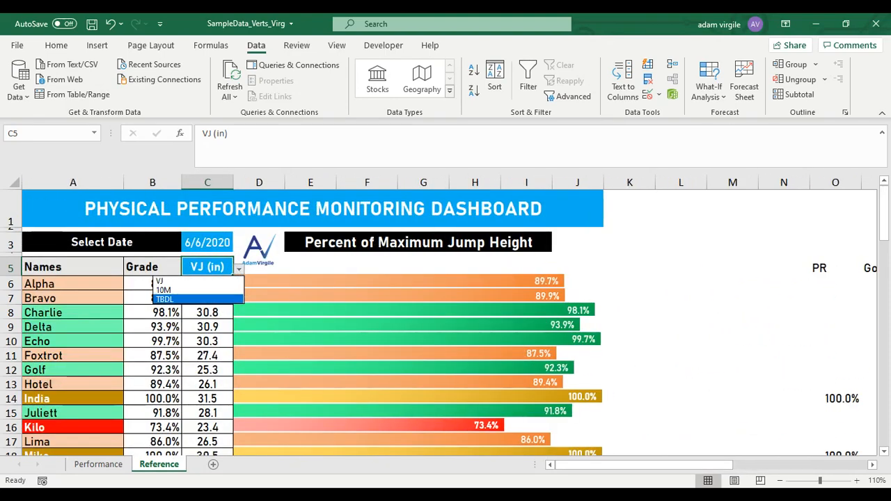
key(Up)
key(Down)
key(Up)
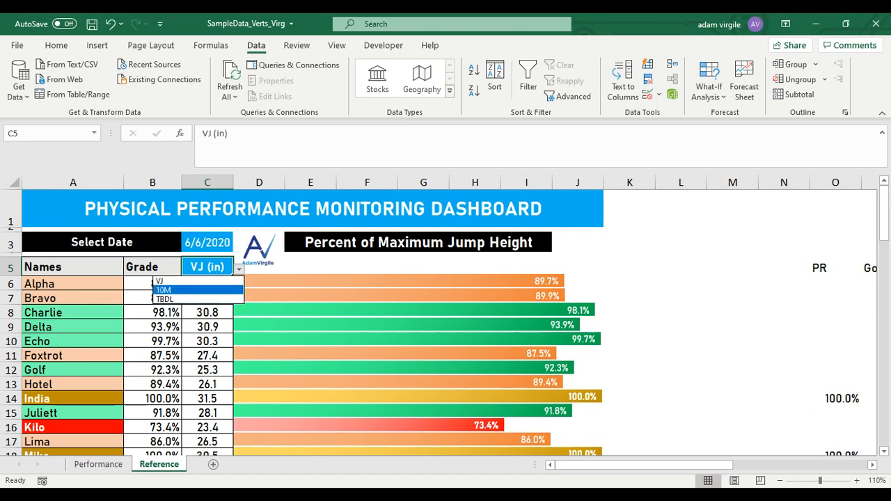
key(Up)
key(Down)
click(213, 290)
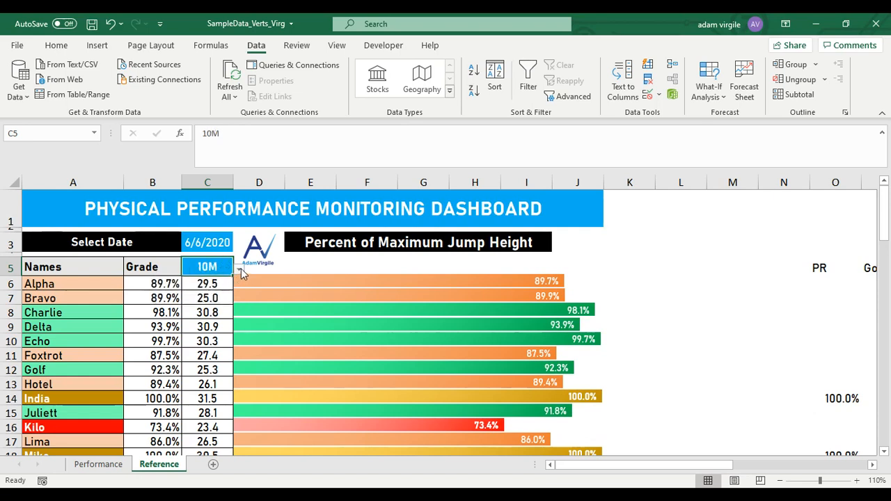
click(239, 270)
click(216, 300)
click(239, 268)
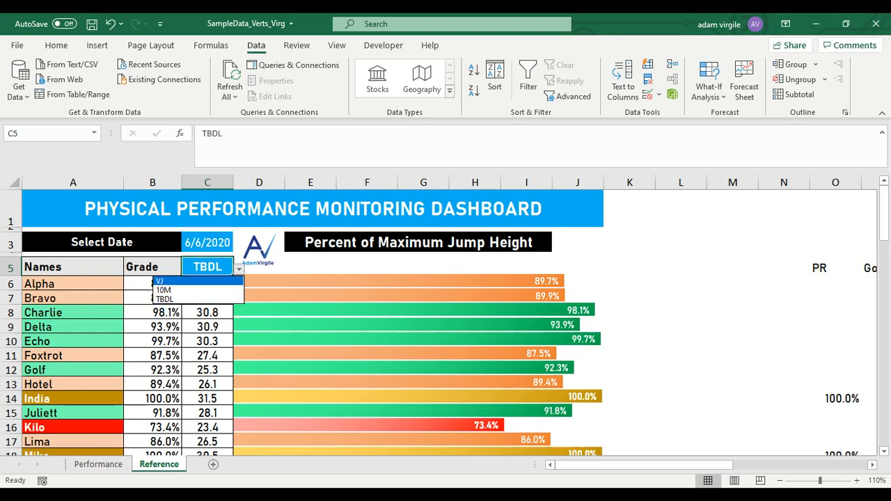
click(214, 299)
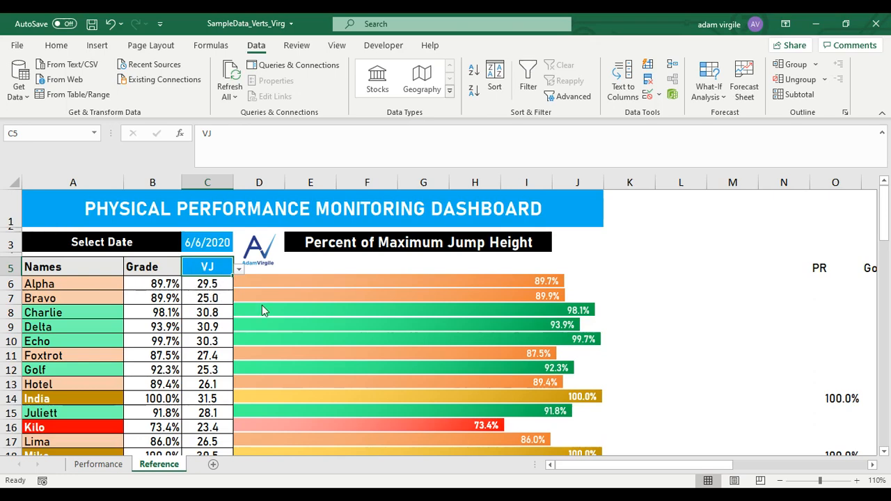
In C6's formula, move AVERAGEIFS to a new line after IFERROR( and open an IF function in front of it.
click(55, 45)
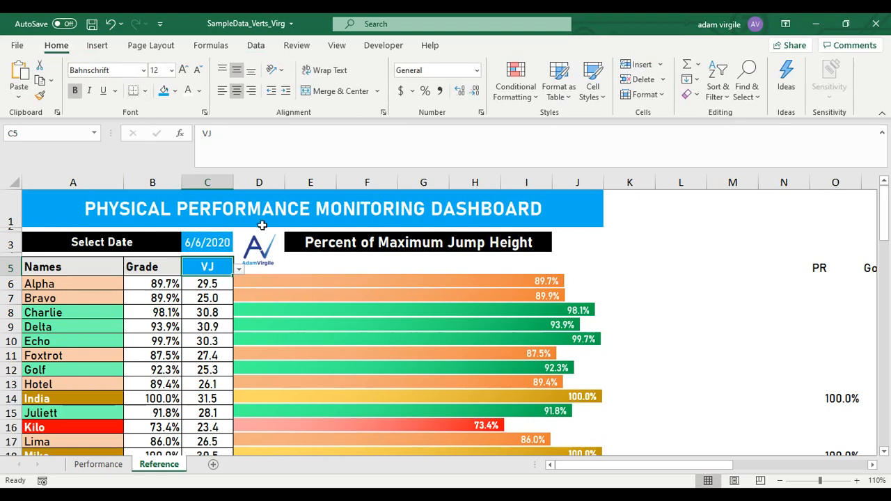
click(213, 285)
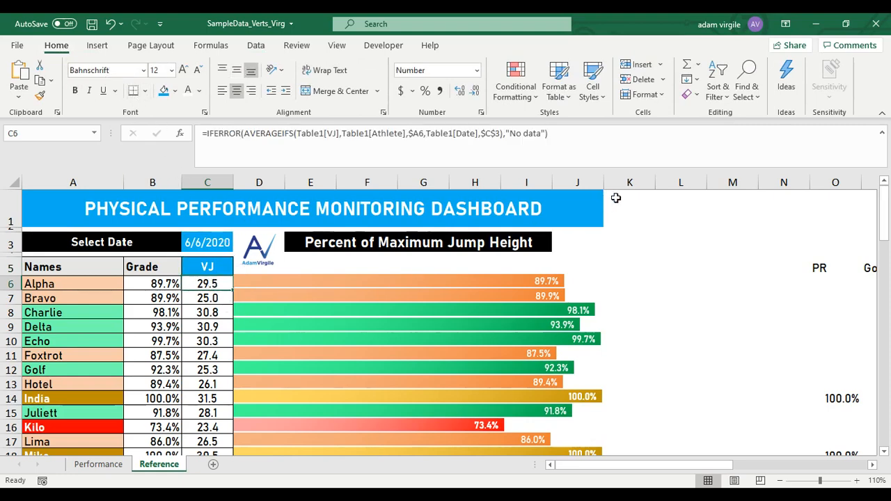
scroll(228, 319, down, 1)
scroll(219, 293, up, 1)
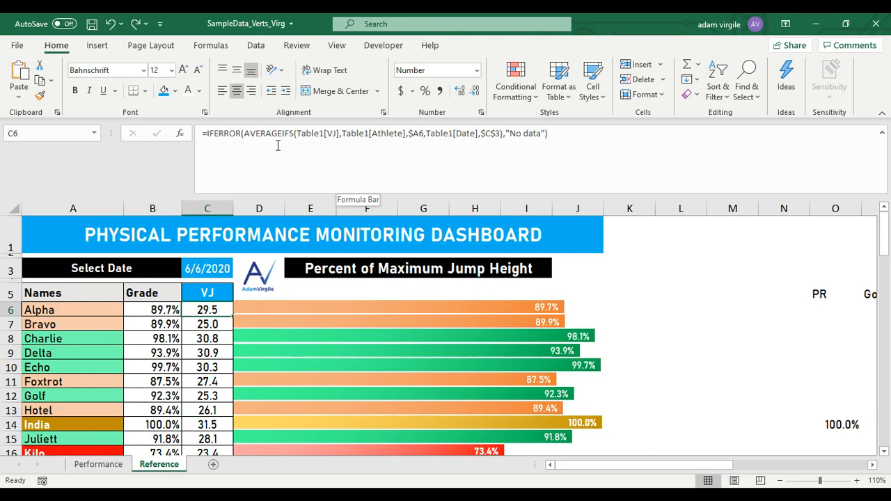
click(245, 136)
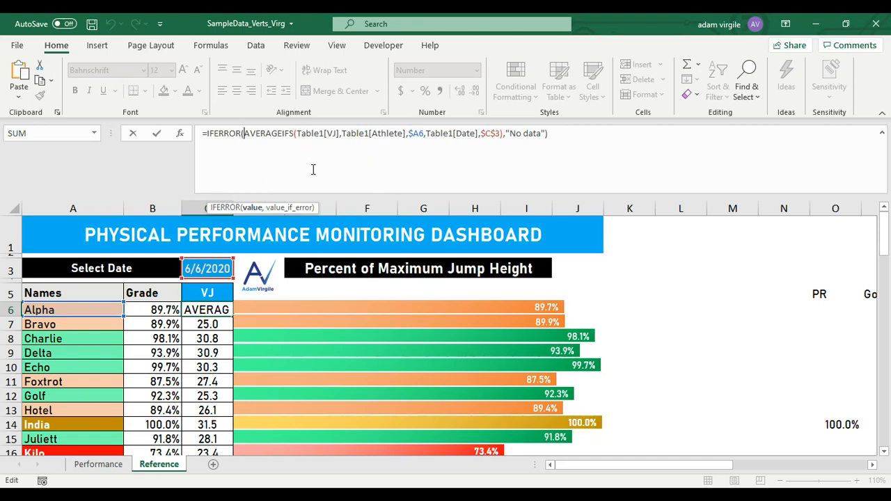
key(alt+Return)
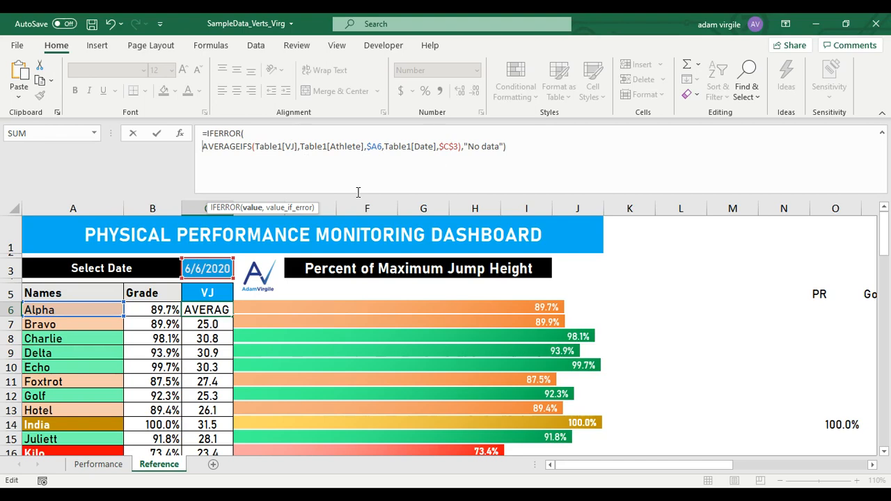
text(IF()
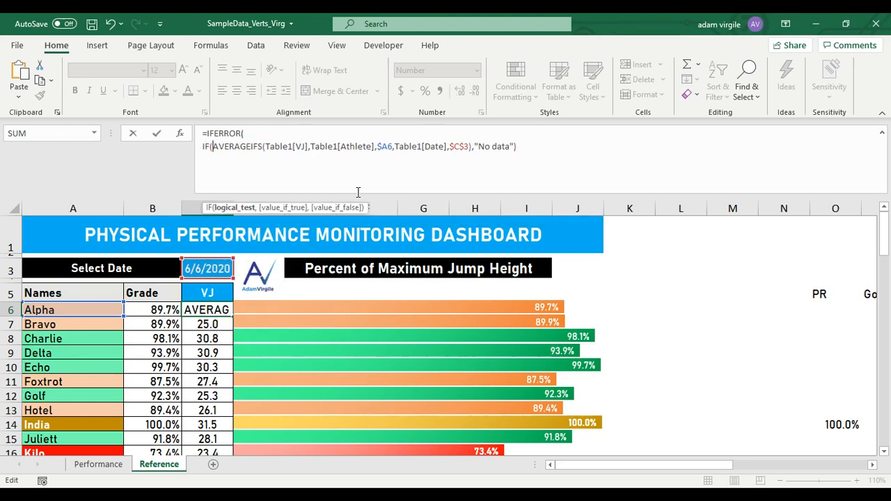
Set the IF's logical test to $C$5=$X$10 with absolute references, followed by a comma so AVERAGEIFS becomes its value if true.
click(206, 294)
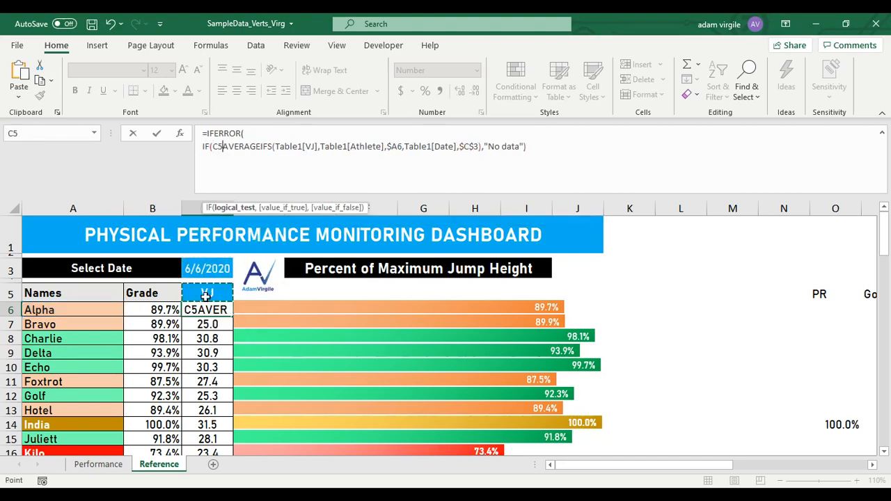
click(219, 146)
text($C$5)
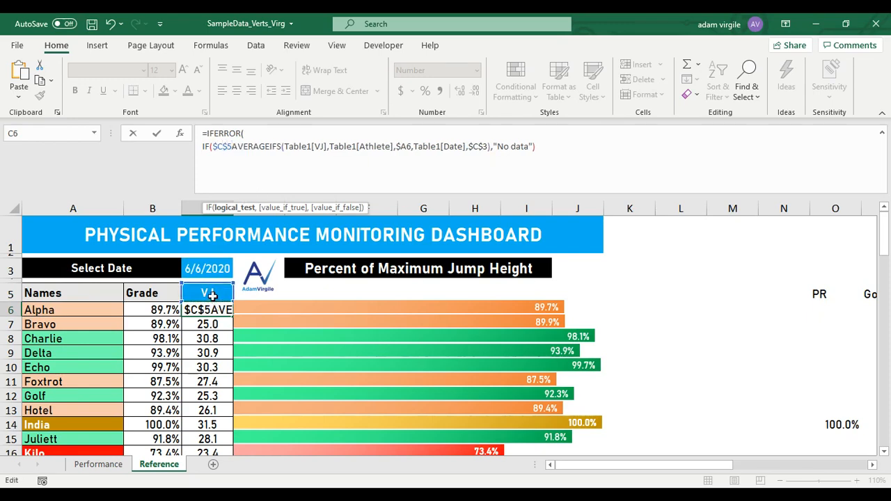
text(=)
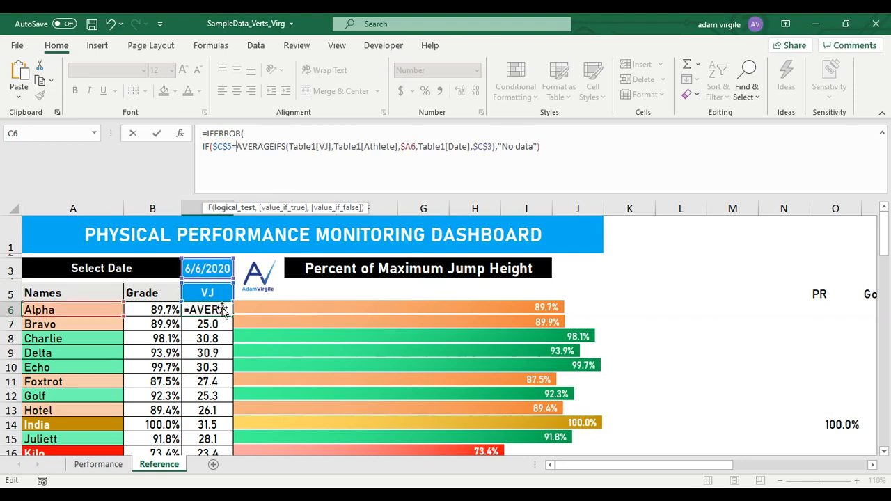
drag(645, 470, 780, 474)
click(607, 367)
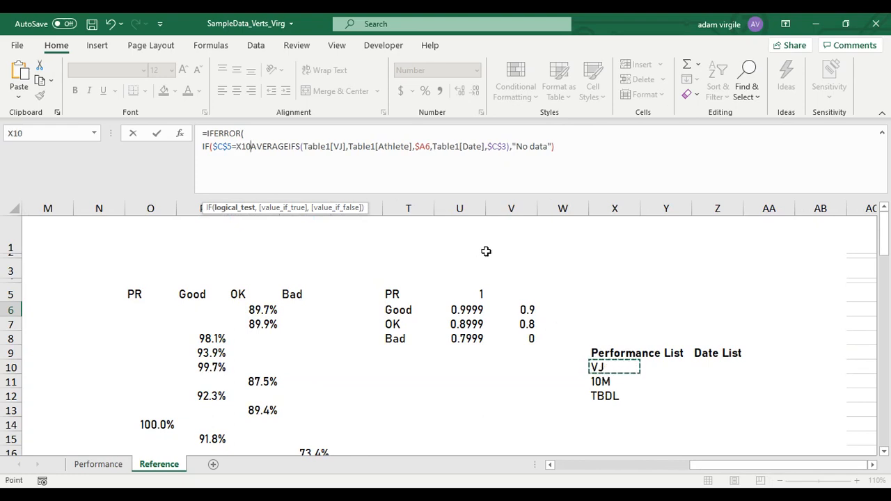
click(237, 146)
text($X)
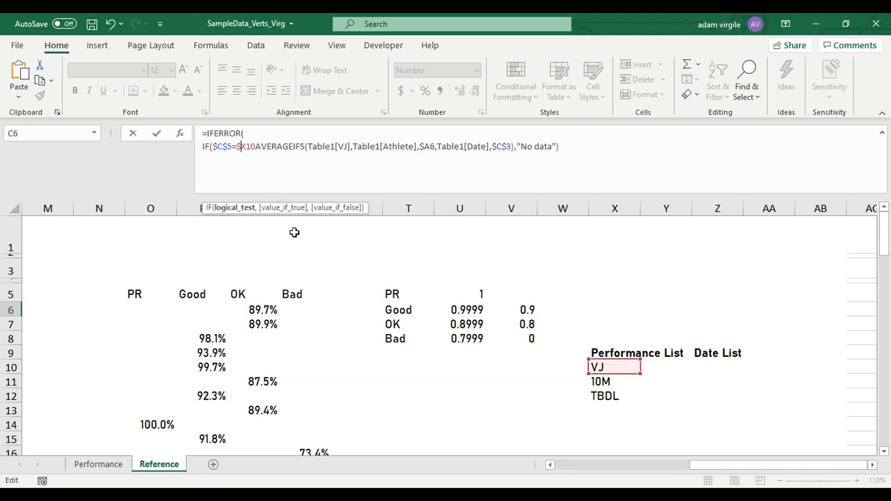
text($10)
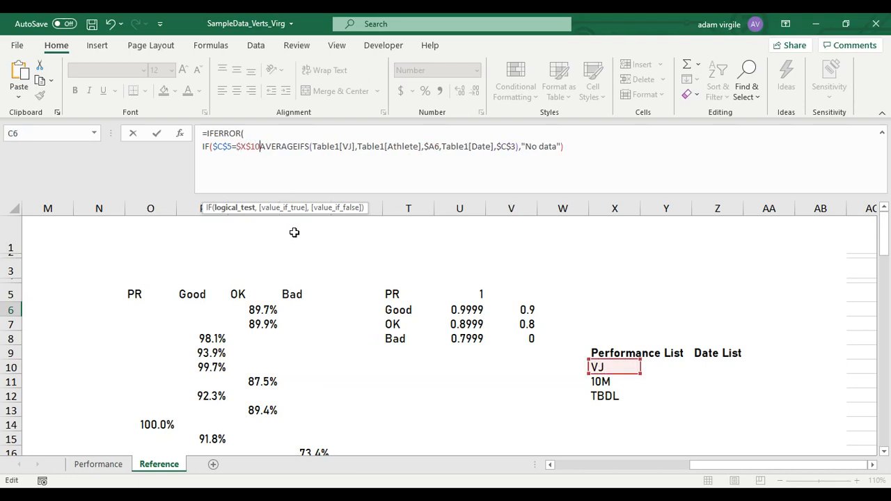
text(,)
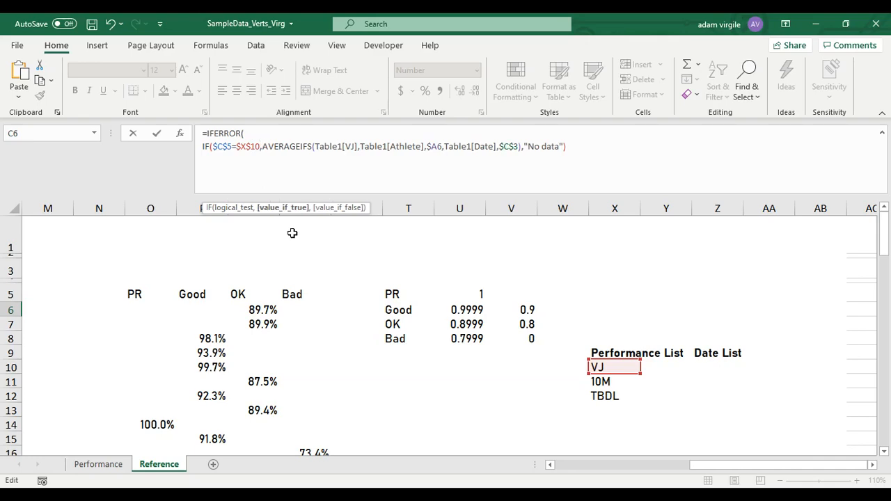
Remove "No data") from the end of C6's formula, keeping the comma after the AVERAGEIFS function.
drag(702, 470, 541, 461)
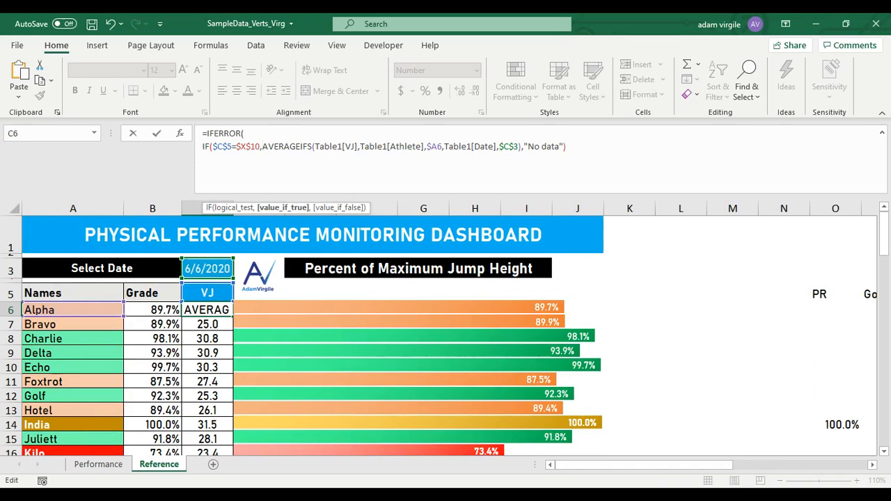
drag(561, 466, 679, 466)
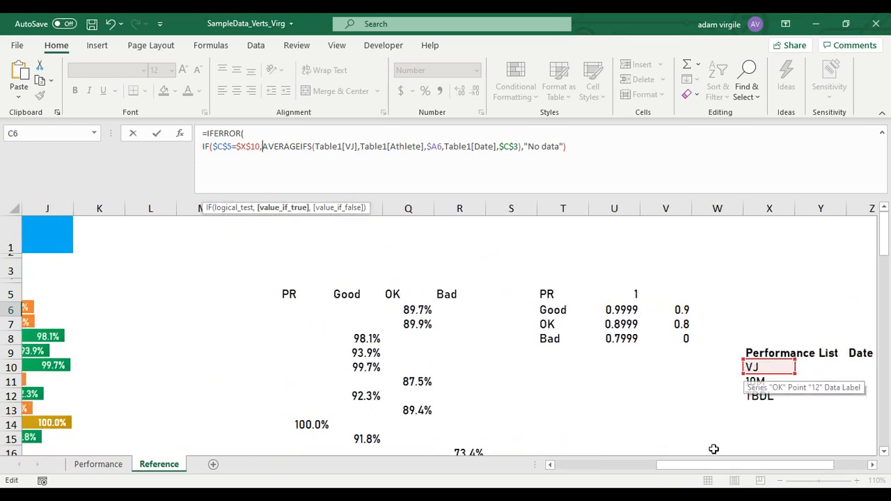
drag(718, 467, 589, 465)
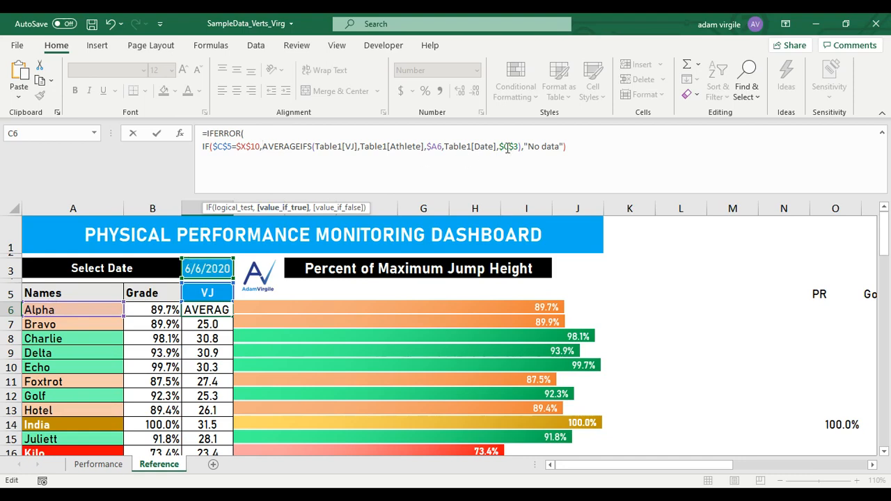
click(573, 146)
text(=)
key(BackSpace)
key(BackSpace)
key(BackSpace)
key(BackSpace)
key(BackSpace)
key(BackSpace)
key(BackSpace)
key(BackSpace)
key(BackSpace)
key(BackSpace)
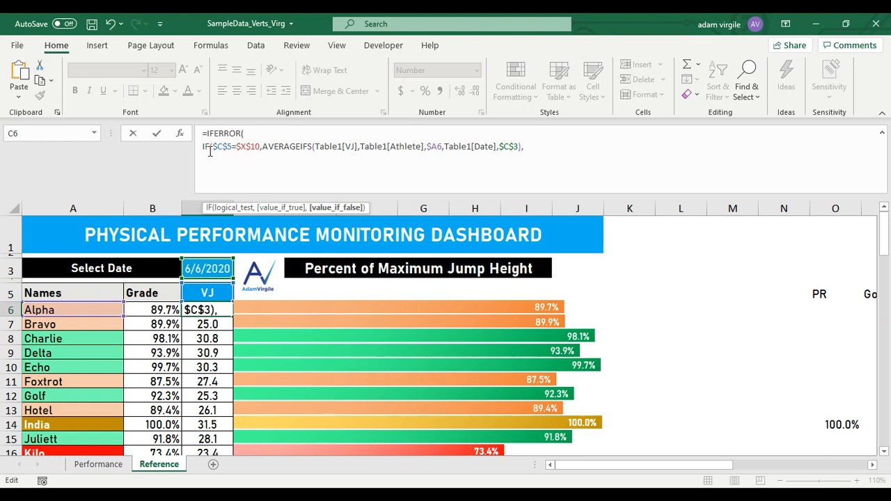
Duplicate the whole IF line of C6's formula onto a new line directly below it.
drag(201, 148, 545, 145)
key(ctrl+c)
click(545, 144)
drag(536, 147, 187, 154)
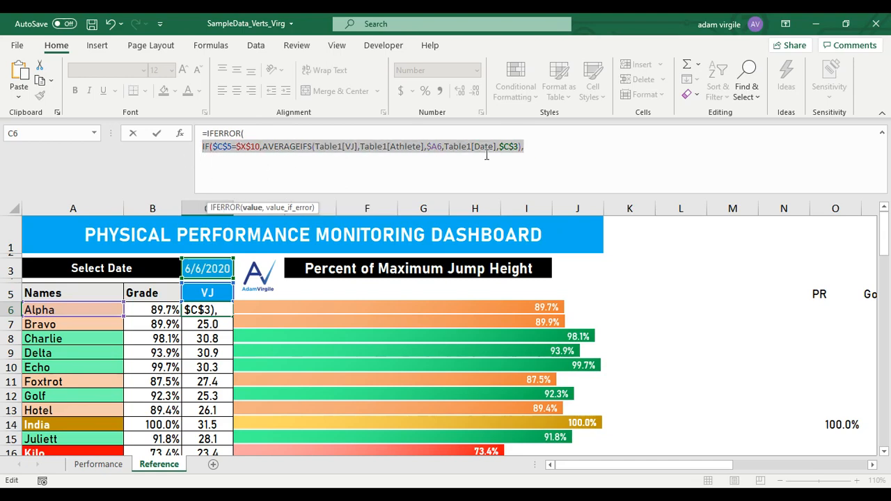
click(546, 151)
key(alt+Return)
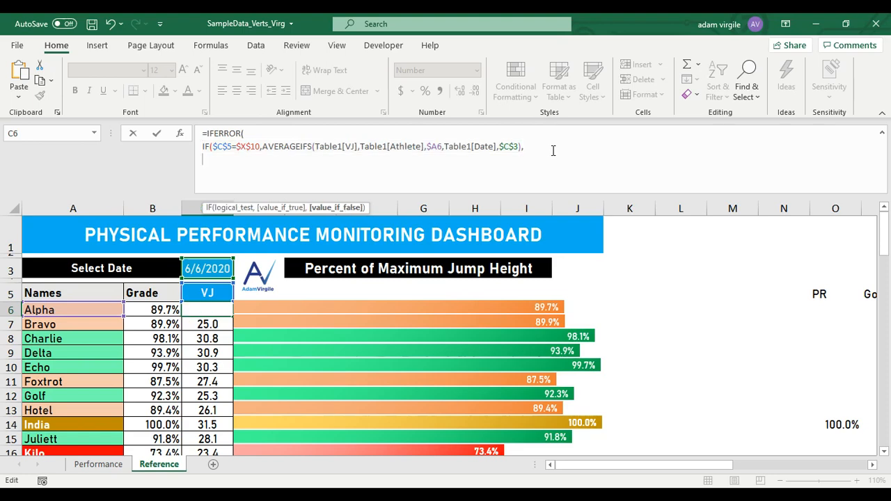
key(ctrl+v)
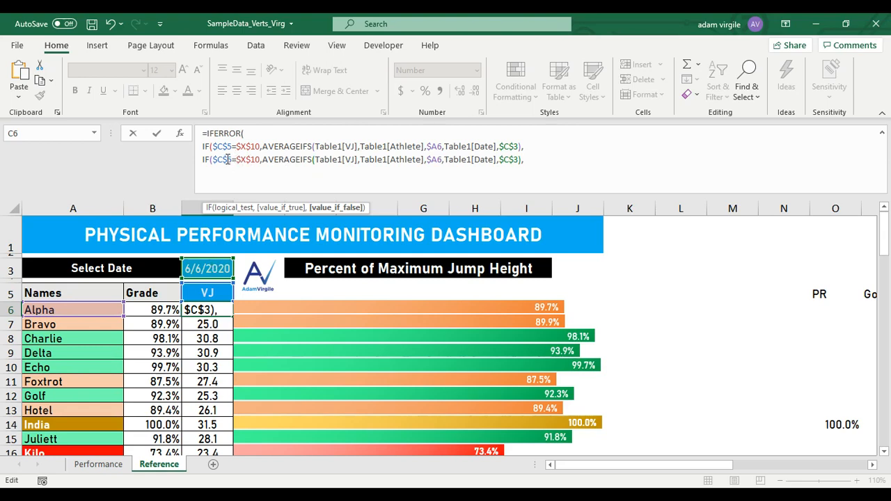
In the second IF line, set the logical test to $C$5=$X$11 and the average range to Table1[10m Sprint].
click(260, 160)
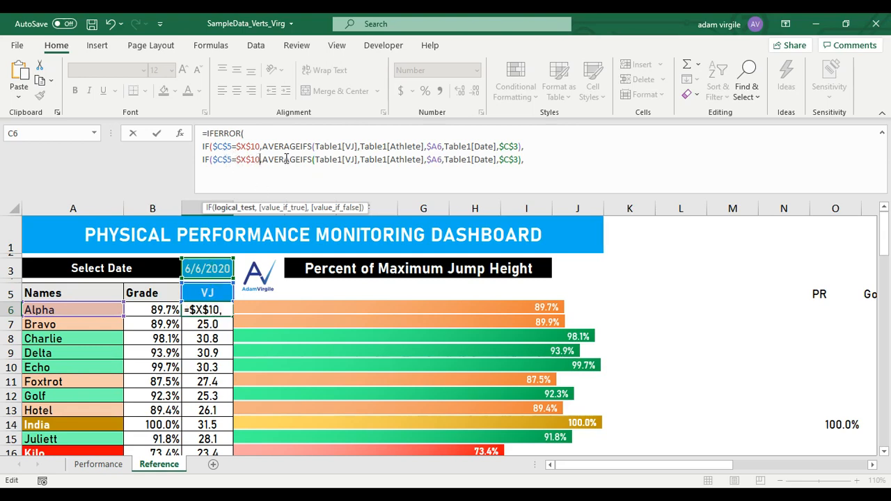
key(BackSpace)
text(1)
drag(553, 466, 693, 467)
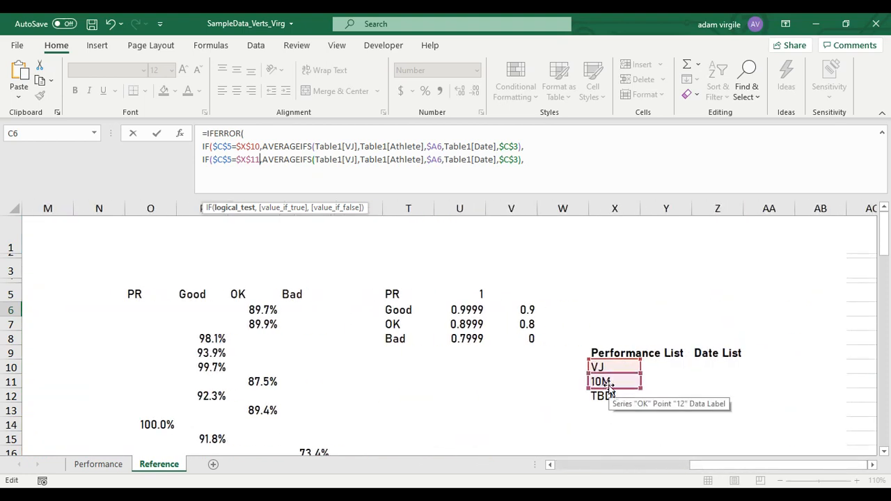
drag(755, 467, 596, 466)
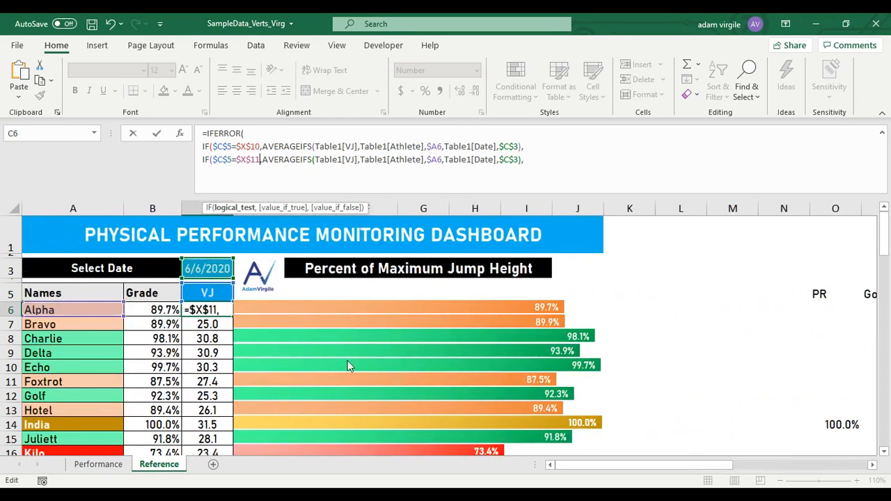
click(357, 160)
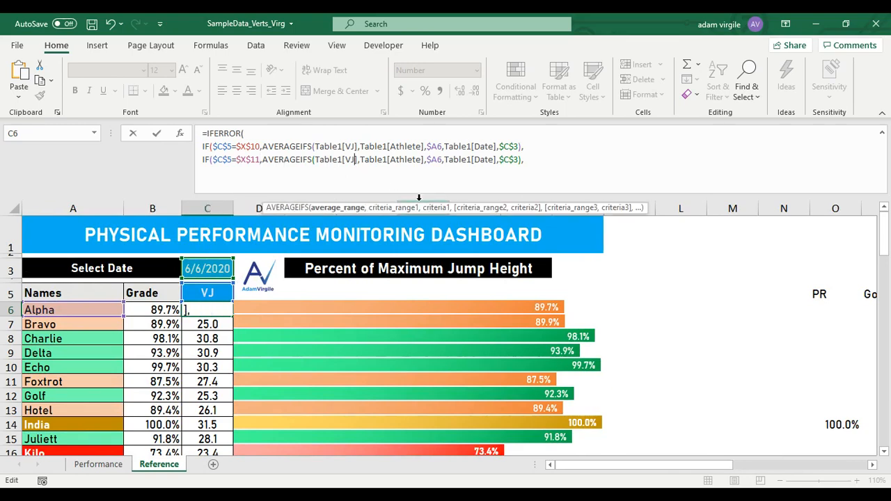
key(BackSpace)
key(BackSpace)
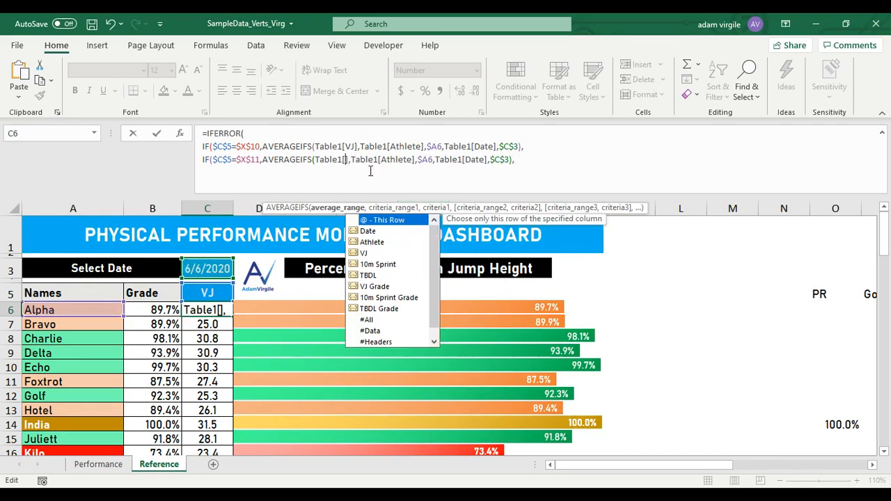
double_click(378, 264)
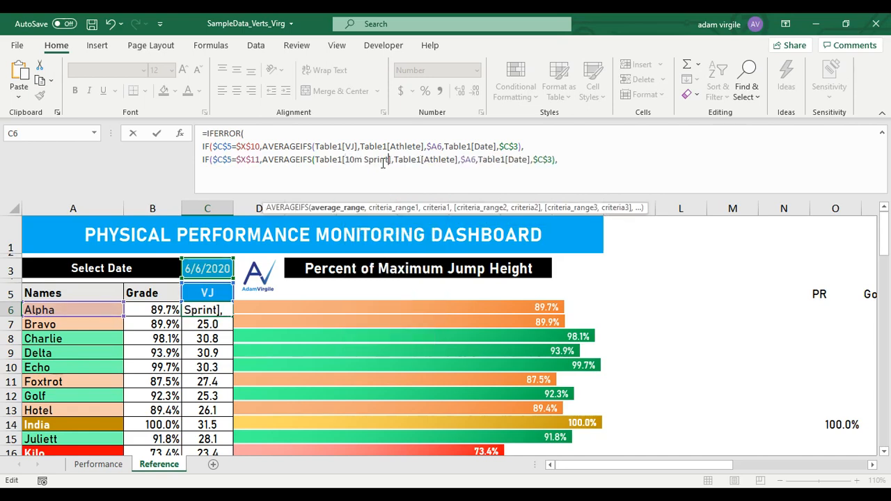
Add another copy of the VJ IF line as a third line and set its logical test to $C$5=$X$12.
click(603, 165)
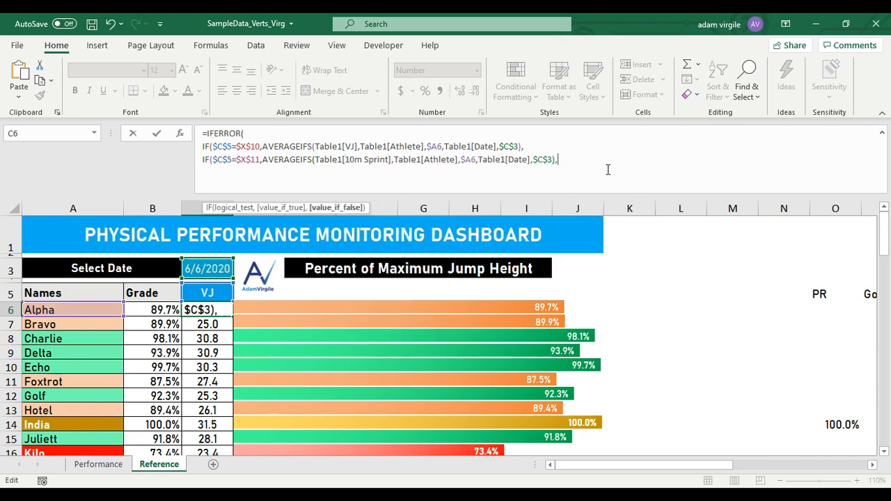
key(alt+Return)
key(ctrl+v)
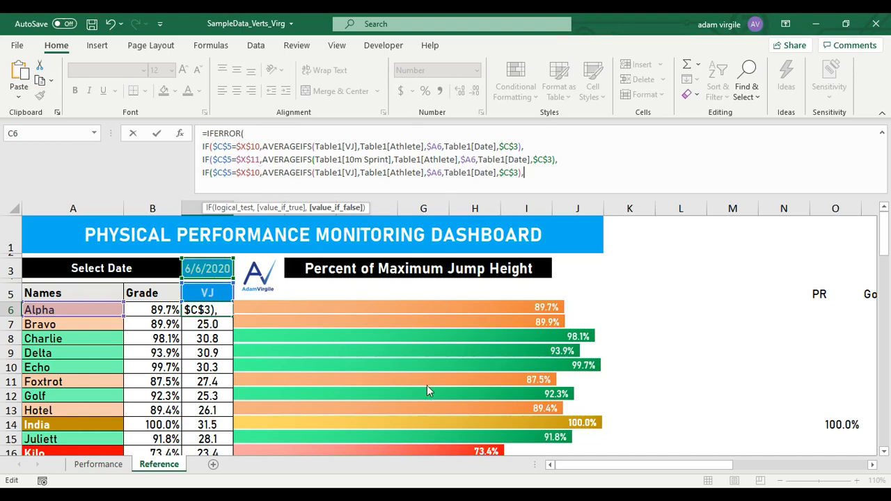
drag(594, 464, 733, 463)
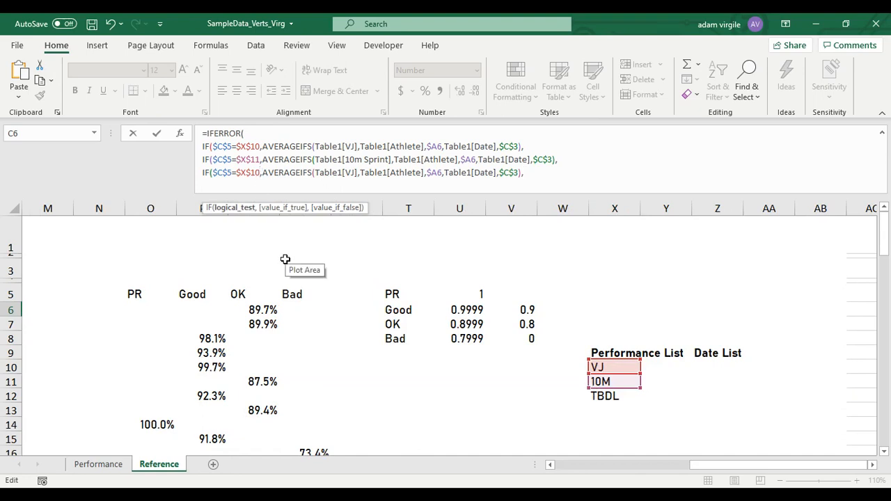
key(BackSpace)
text(2)
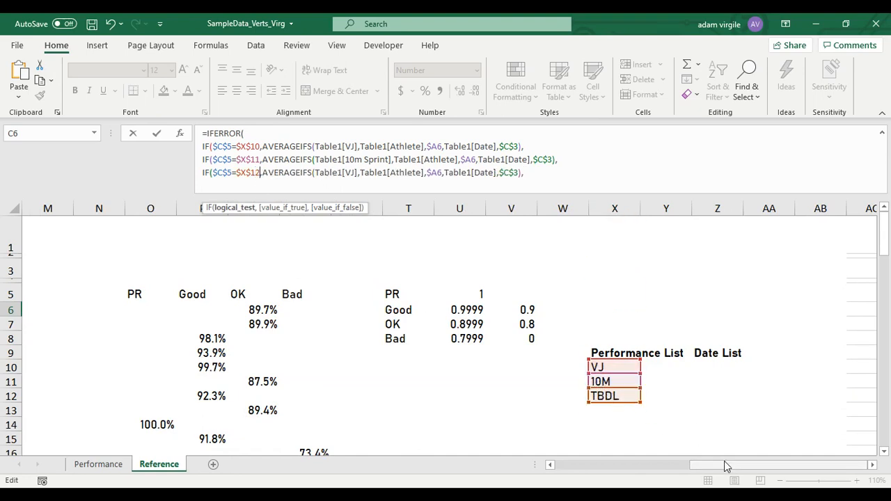
drag(725, 466, 562, 466)
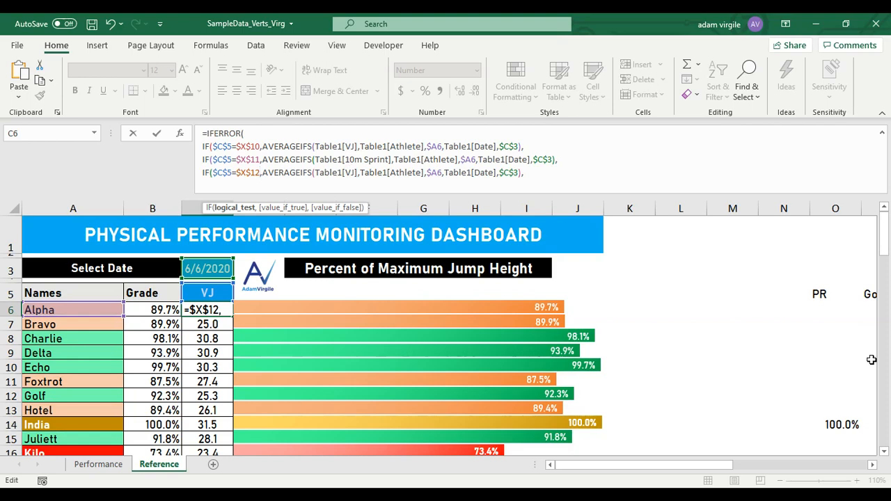
Set the average range in the third IF line to Table1[TBDL].
click(353, 172)
key(BackSpace)
key(Delete)
key(Delete)
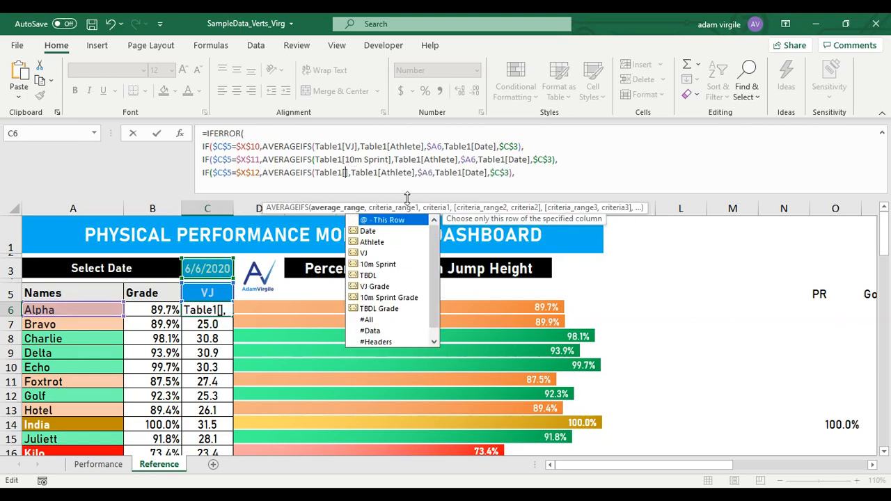
text(TBDL)
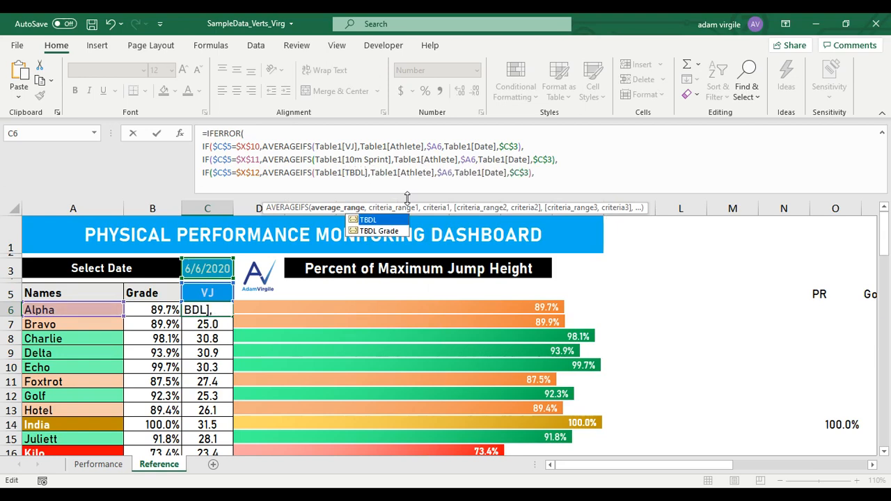
End C6's formula with "No data") as the IFERROR fallback after the third IF line's comma.
click(571, 181)
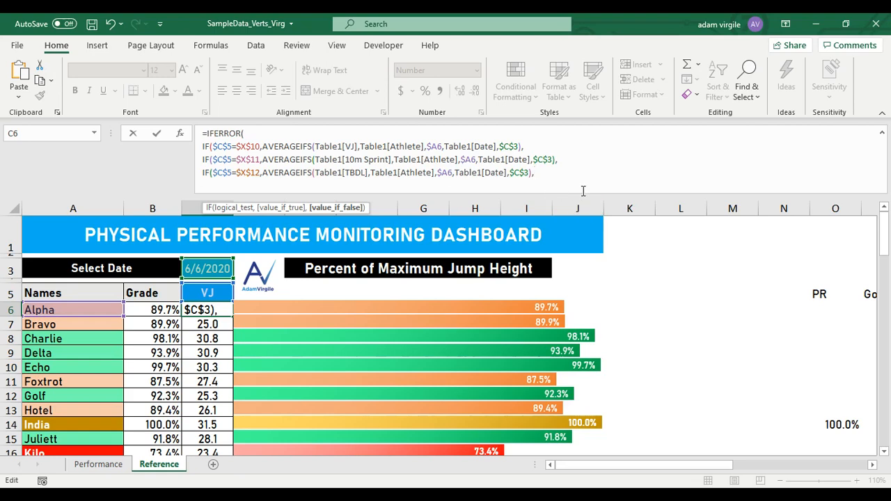
text(No data"))
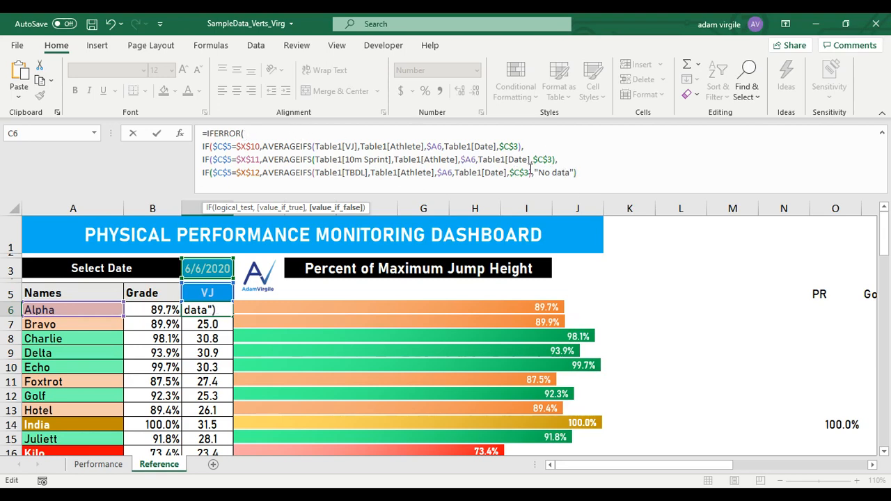
key(Left)
key(Left)
key(Left)
key(Left)
key(Left)
key(Left)
key(Left)
key(Left)
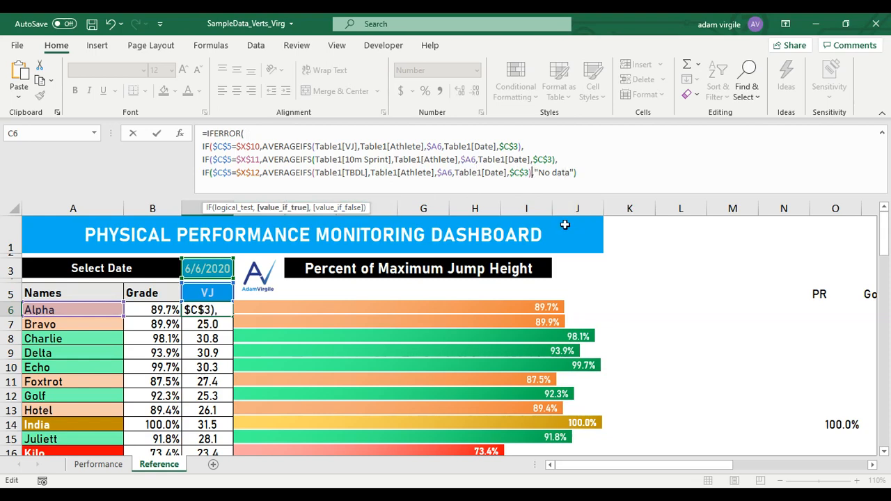
click(588, 174)
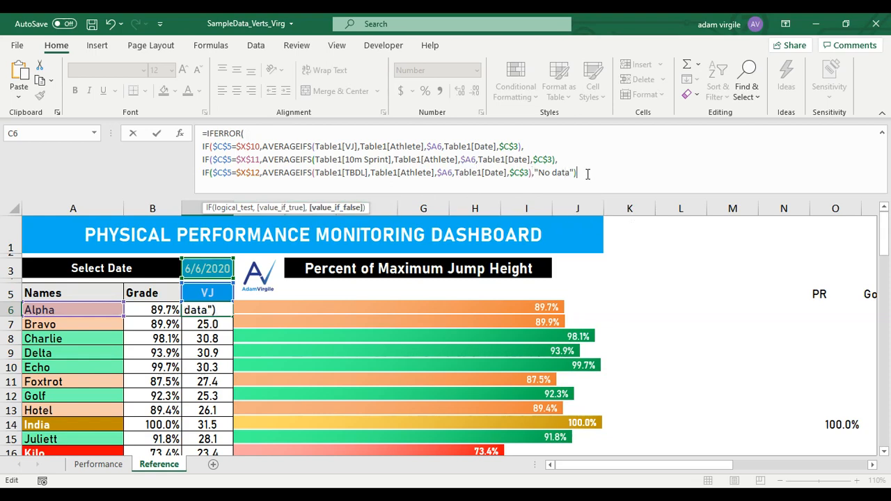
Close the three nested IFs with three extra parentheses before the comma preceding "No data", and commit C6's formula.
key(Left)
key(Left)
key(Left)
key(Left)
key(Left)
key(Left)
key(Left)
key(Left)
key(Left)
key(Left)
key(Left)
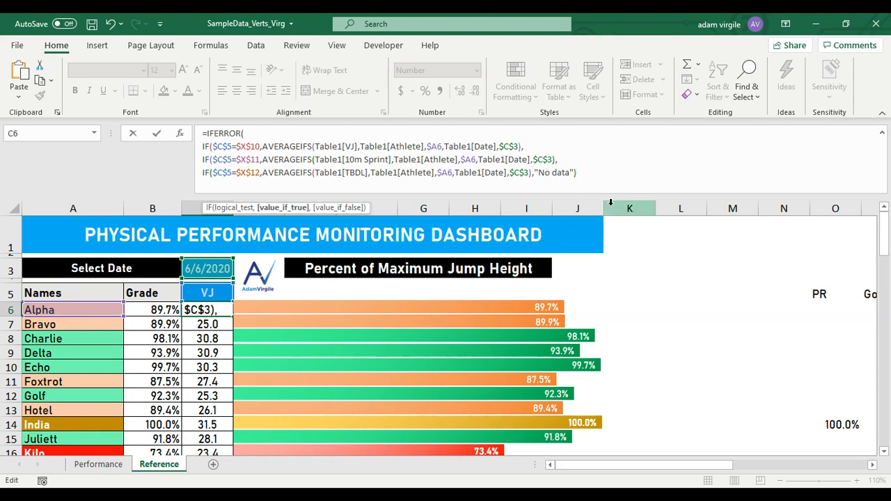
text())
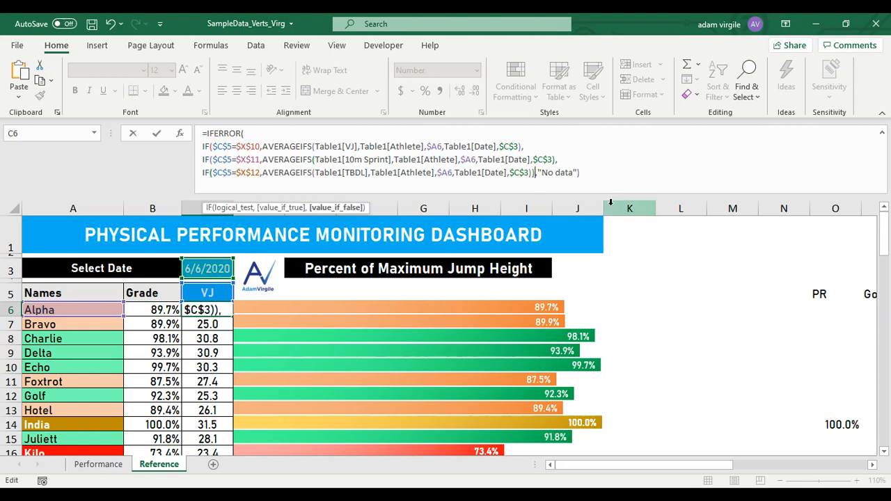
text())
text())
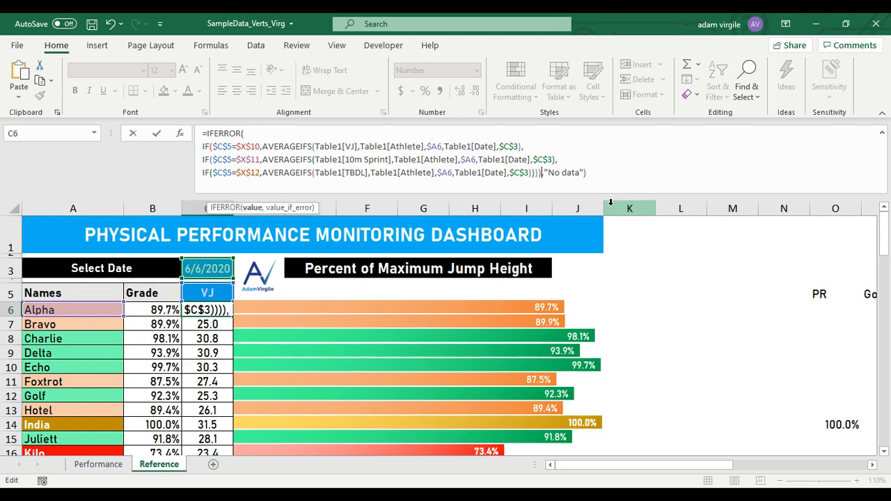
key(End)
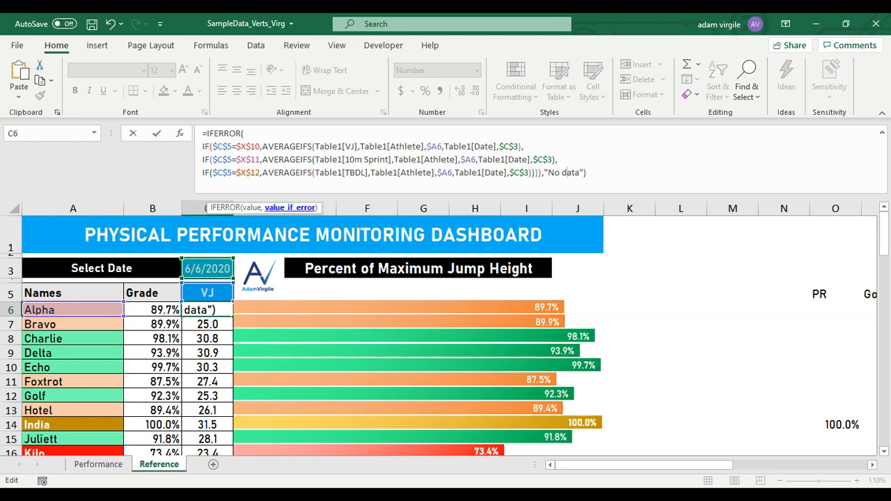
click(589, 173)
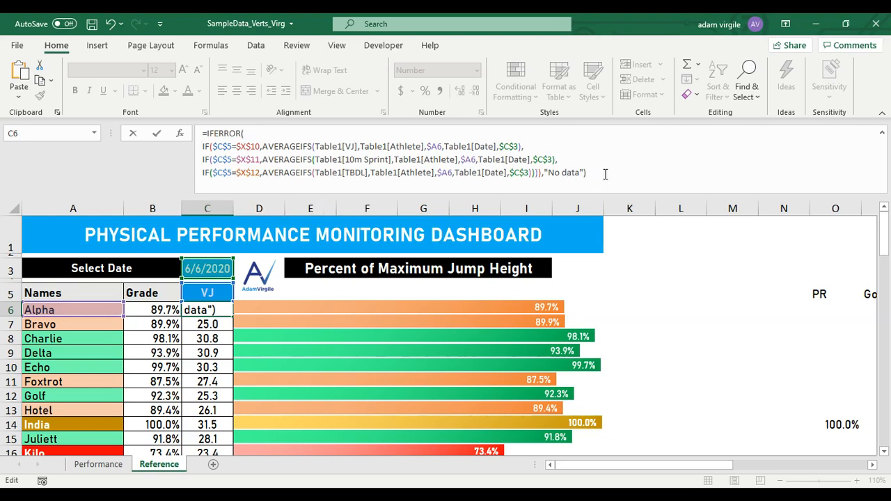
key(Return)
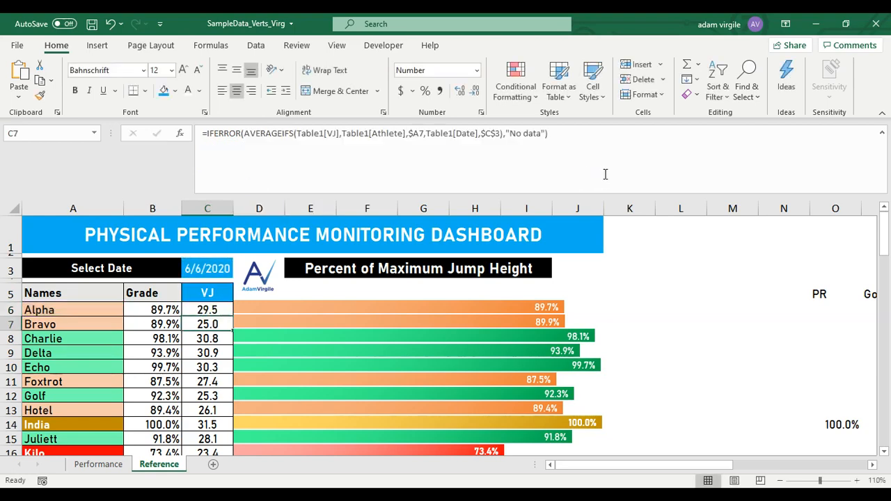
Copy C6's formula to the remaining athletes' cells, C7 to C31.
click(219, 309)
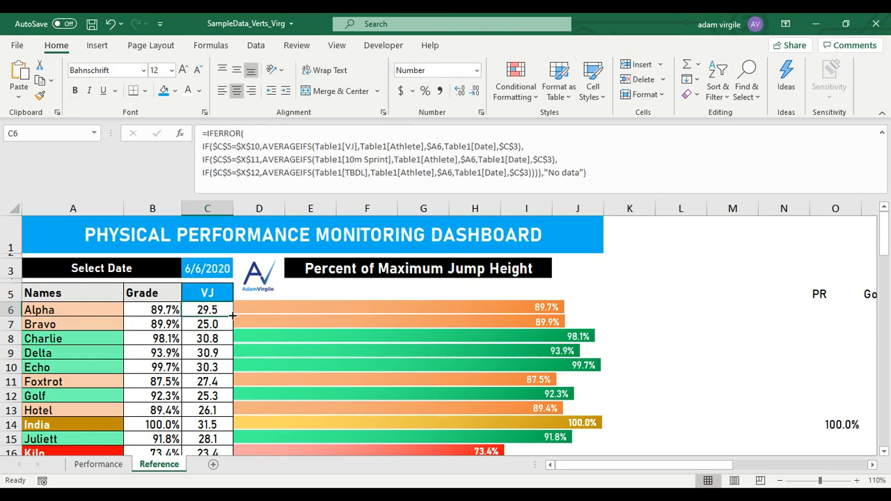
key(ctrl+c)
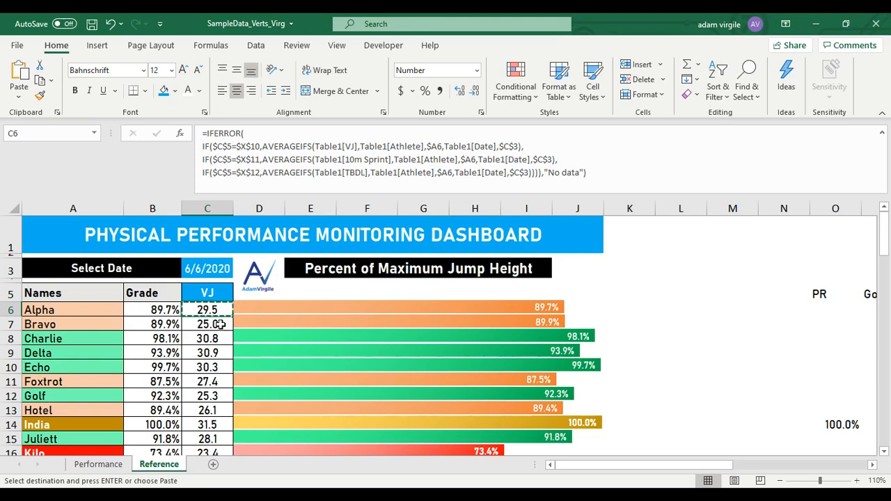
click(228, 325)
scroll(227, 355, down, 4)
scroll(228, 363, down, 3)
shift+click(221, 354)
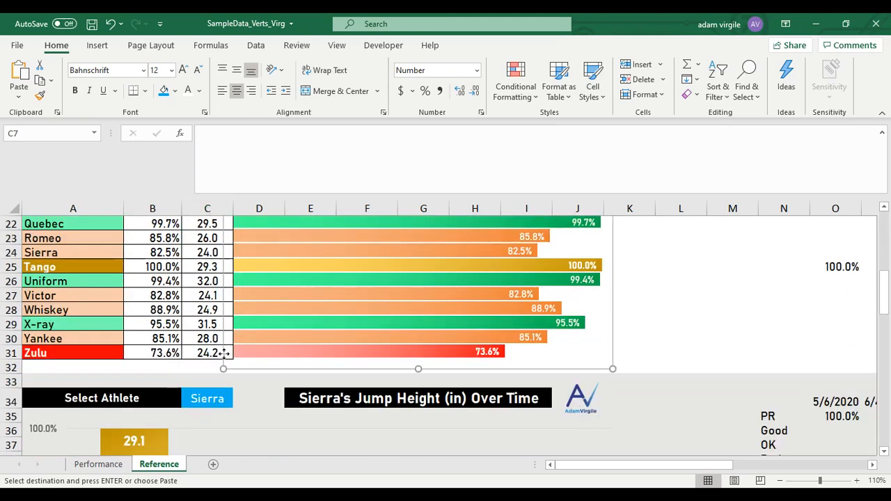
scroll(225, 340, up, 7)
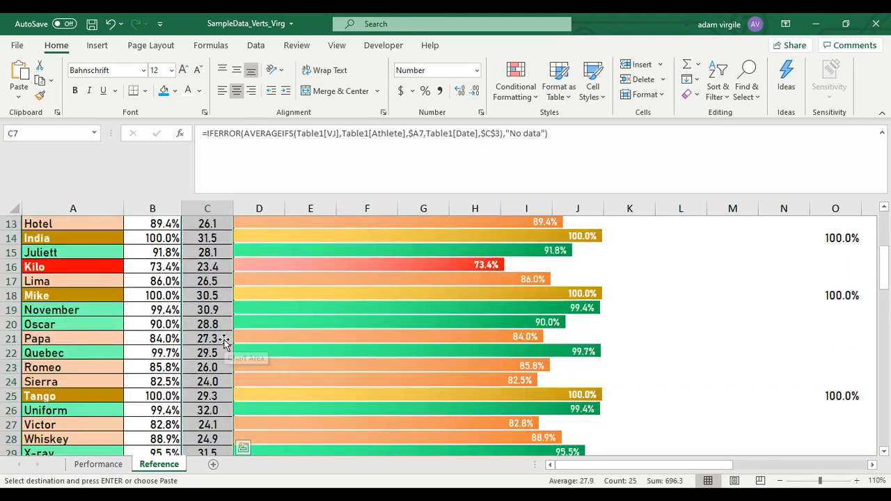
key(ctrl+v)
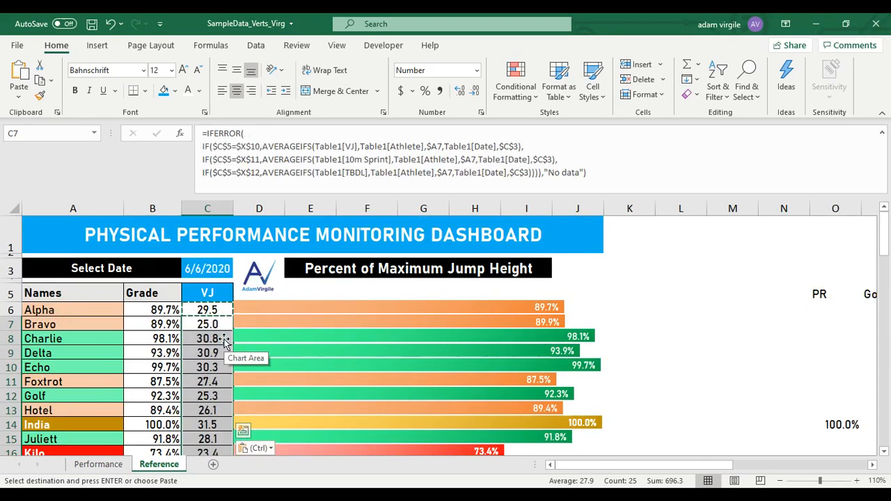
Check the copied formulas in C7 and C8, and switch the metric in C5 to 10M.
key(Escape)
click(215, 324)
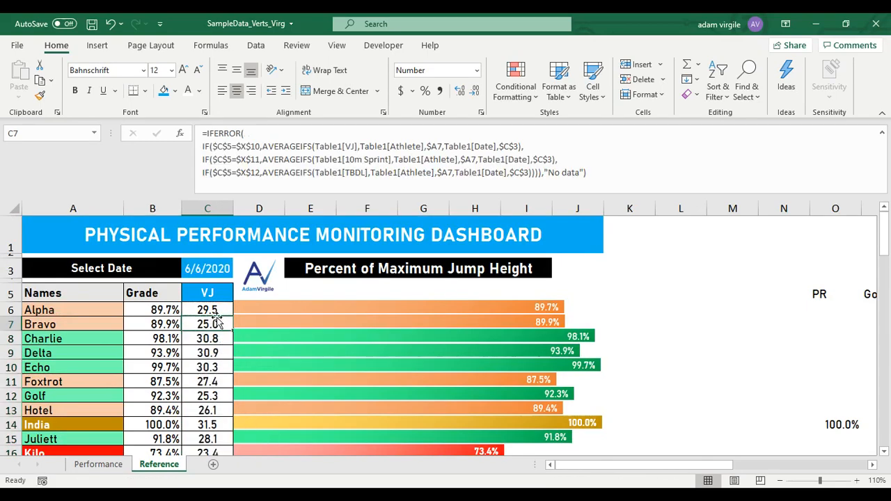
click(213, 339)
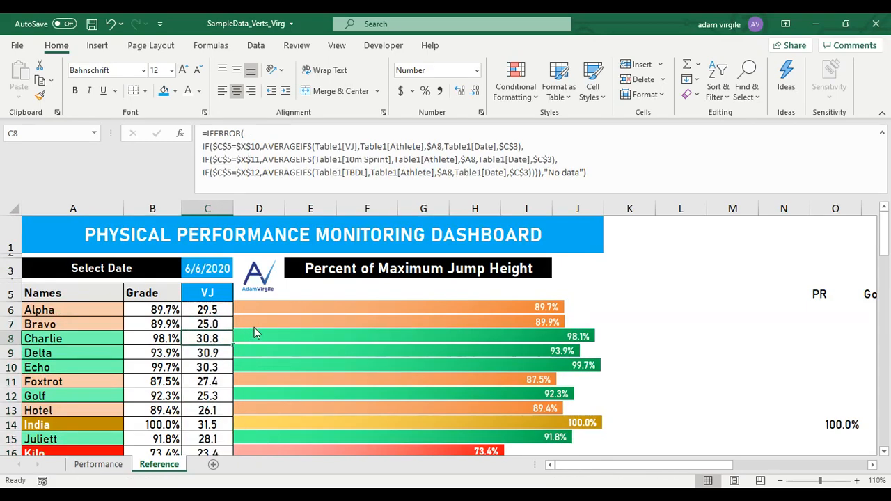
click(222, 292)
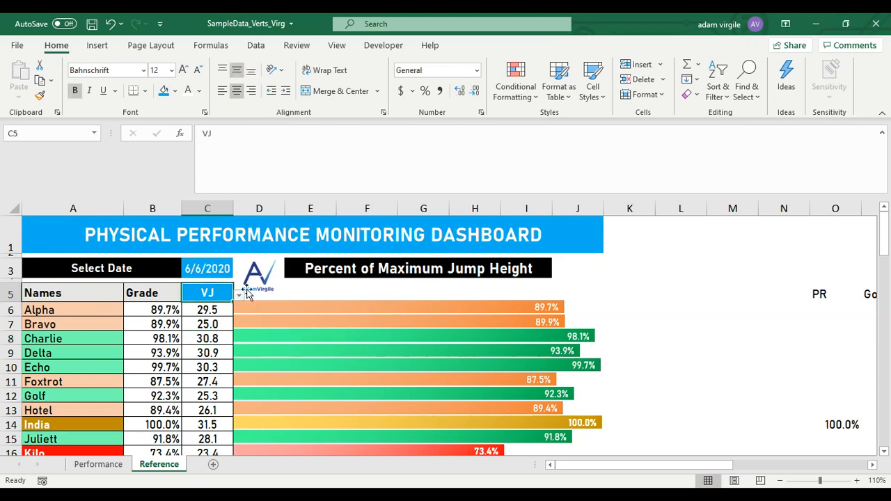
click(239, 297)
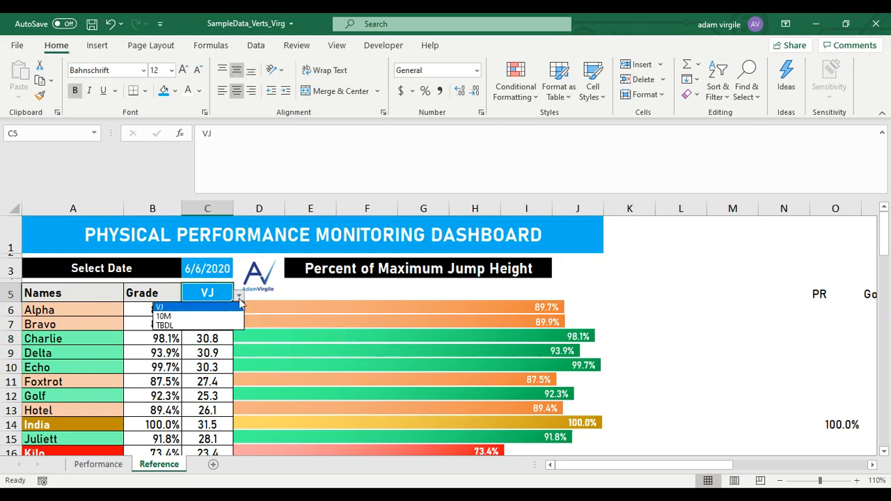
key(Down)
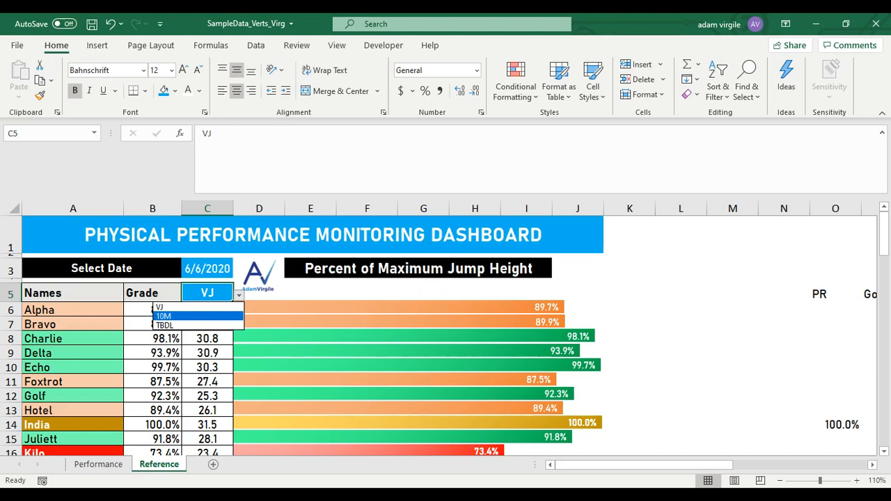
click(233, 317)
Examine the 10M results down column C and inspect the formula in C28 without changing it.
scroll(230, 315, down, 6)
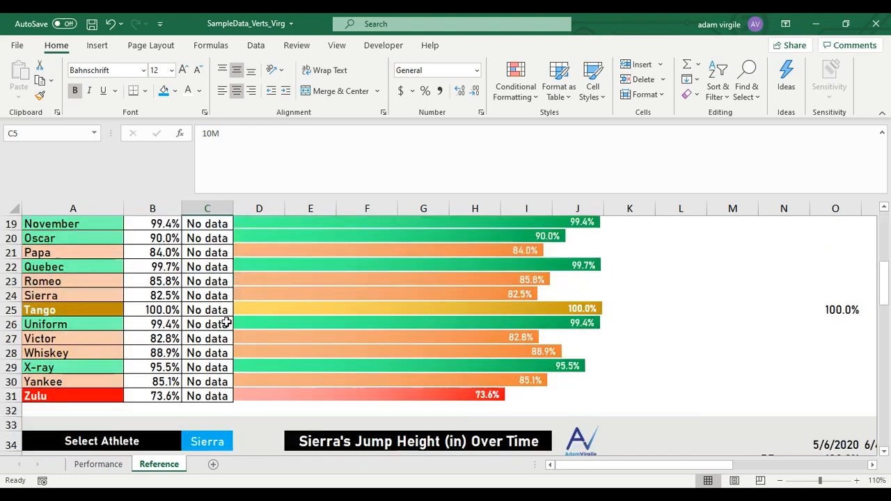
click(221, 349)
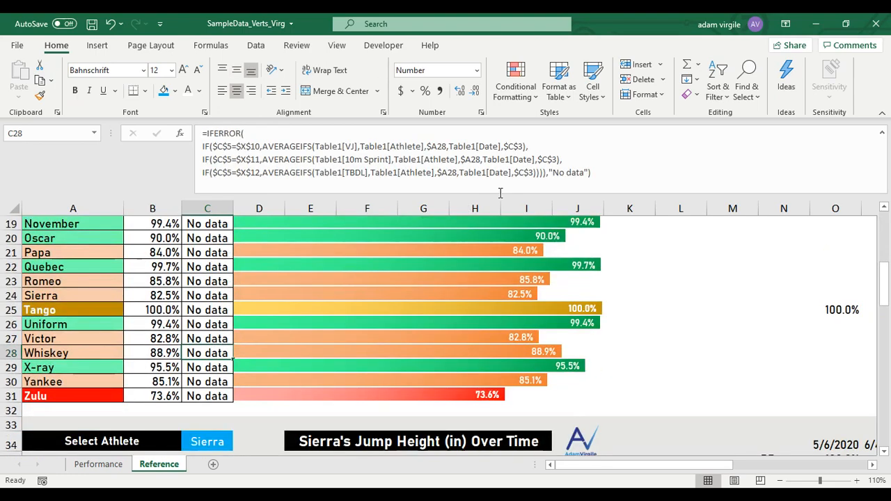
click(554, 173)
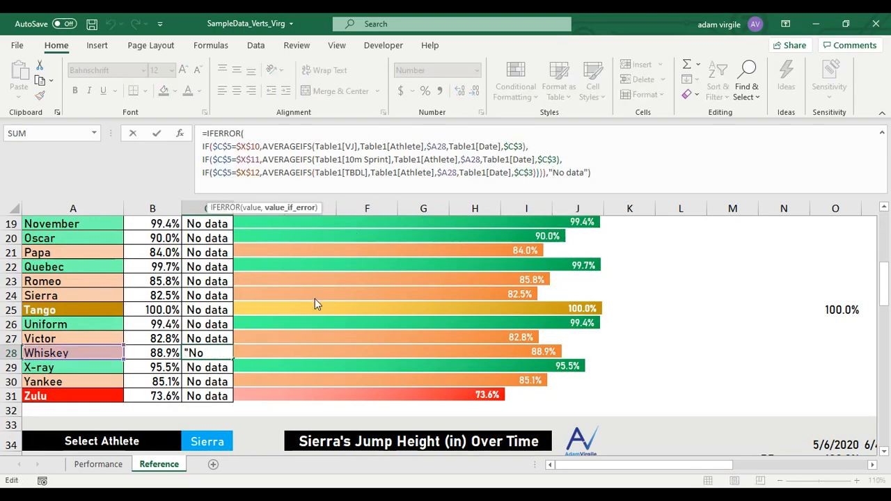
key(Escape)
scroll(314, 307, up, 6)
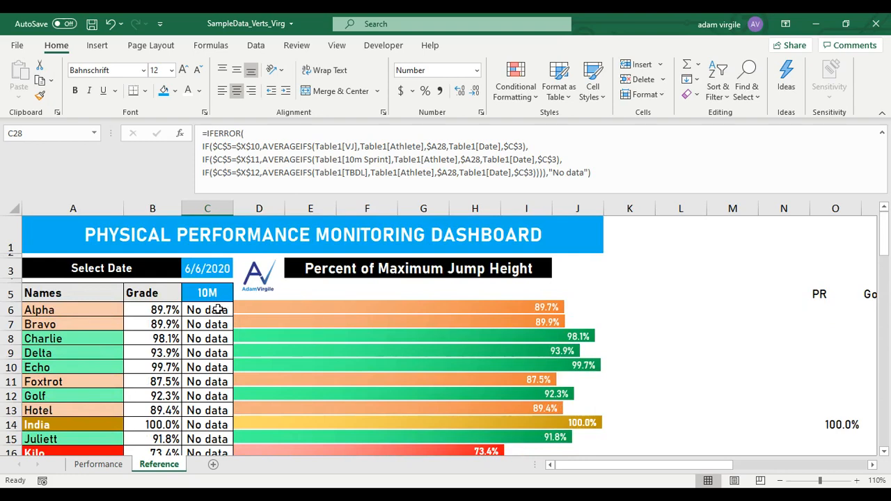
Compare the date selected in C3 with the dates that have 10m Sprint data on the Performance sheet.
click(209, 271)
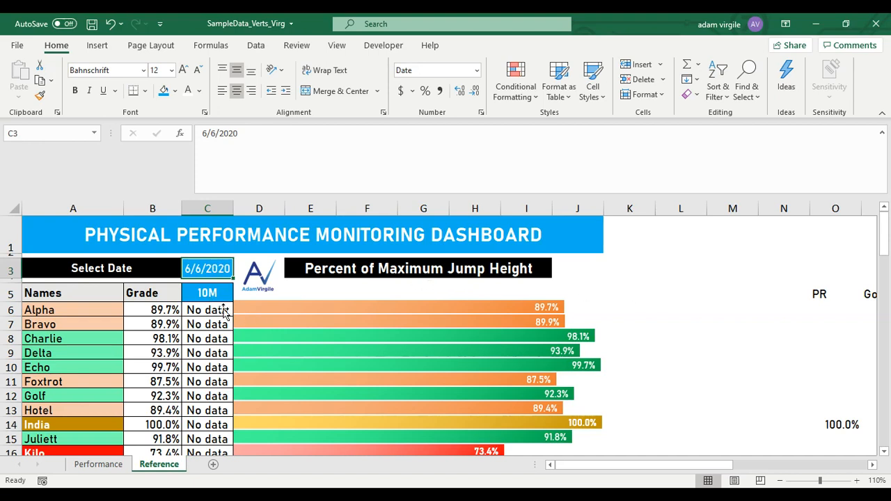
click(81, 467)
click(156, 465)
click(119, 465)
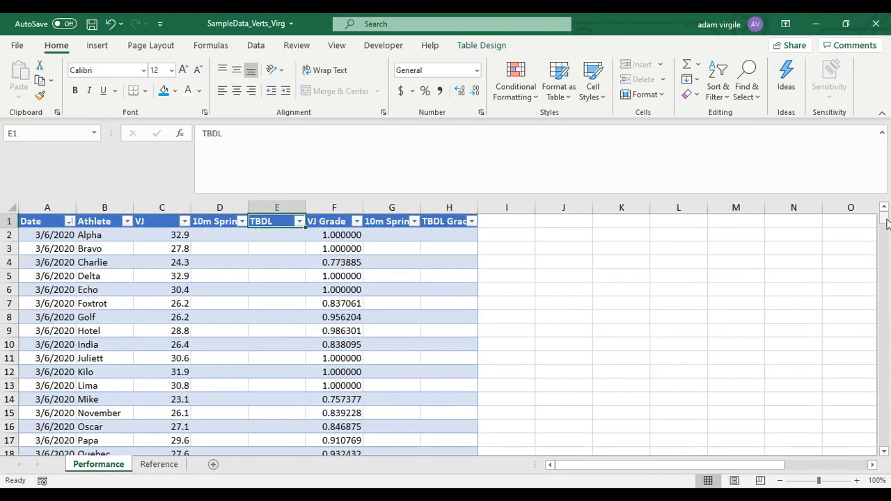
drag(886, 222, 881, 363)
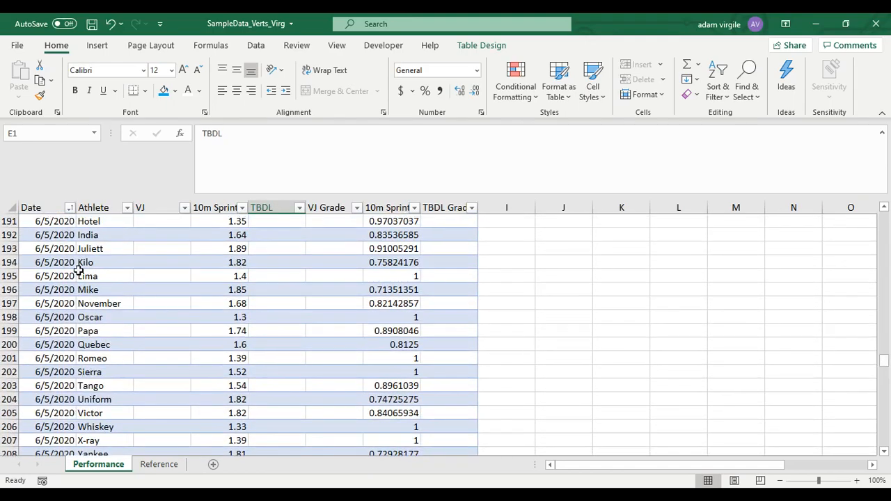
click(175, 467)
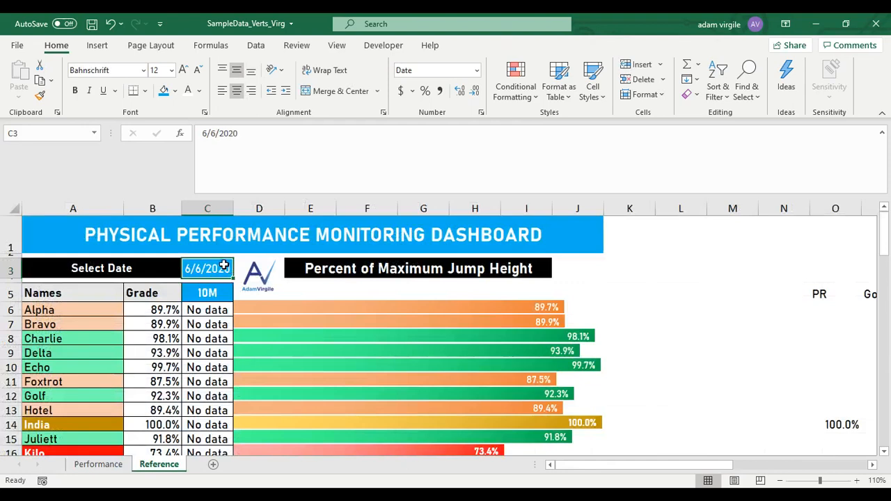
Set the selected date in C3 to 6/5/2020, review the 10M results, and undo the date change.
click(216, 132)
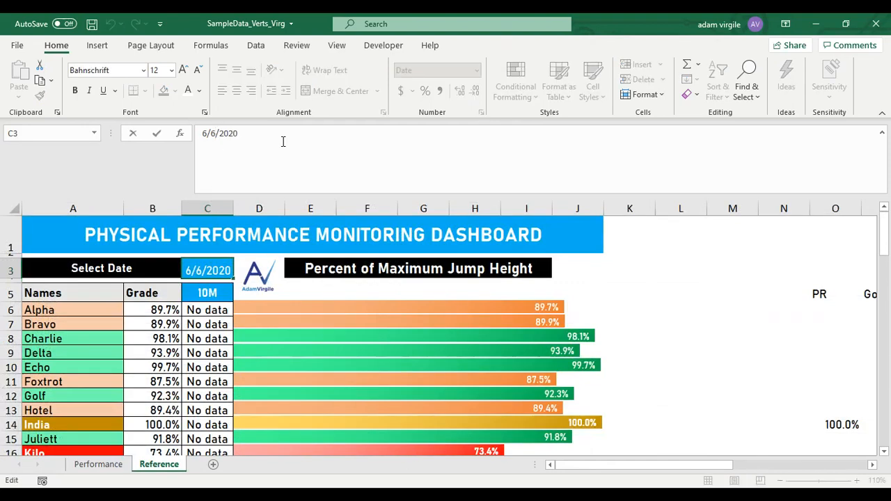
key(BackSpace)
text(5)
key(Return)
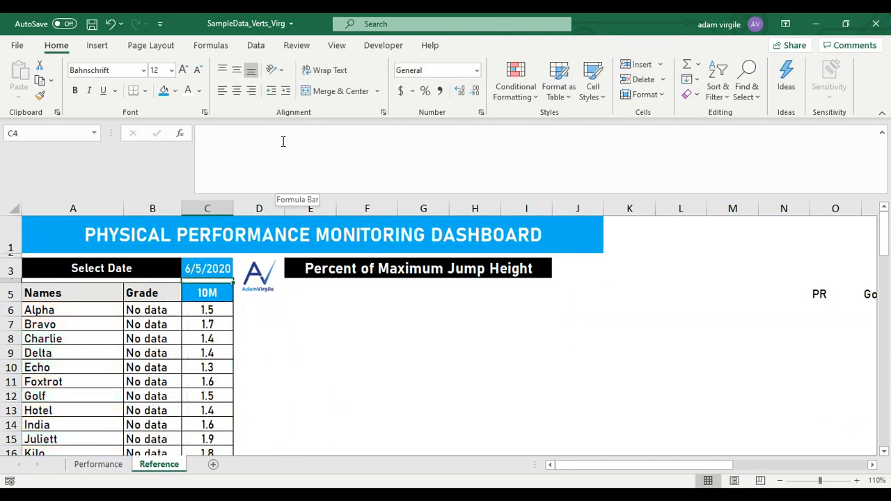
scroll(258, 318, down, 2)
scroll(149, 264, up, 2)
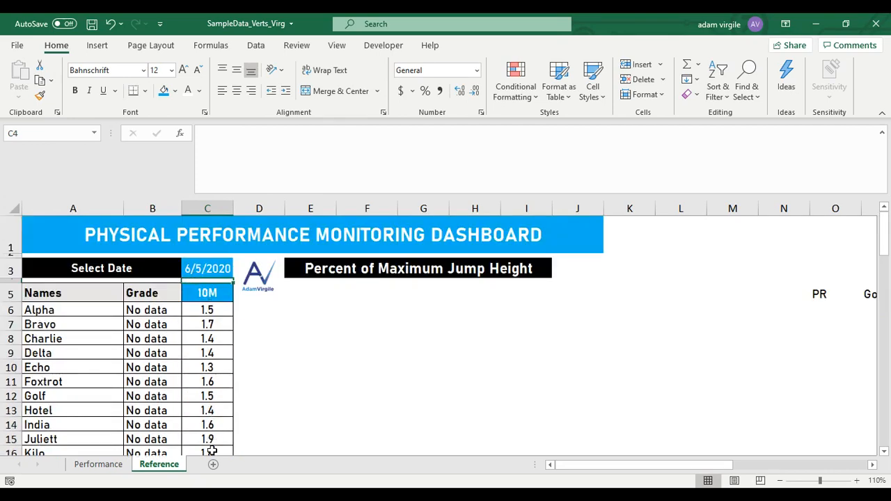
click(111, 24)
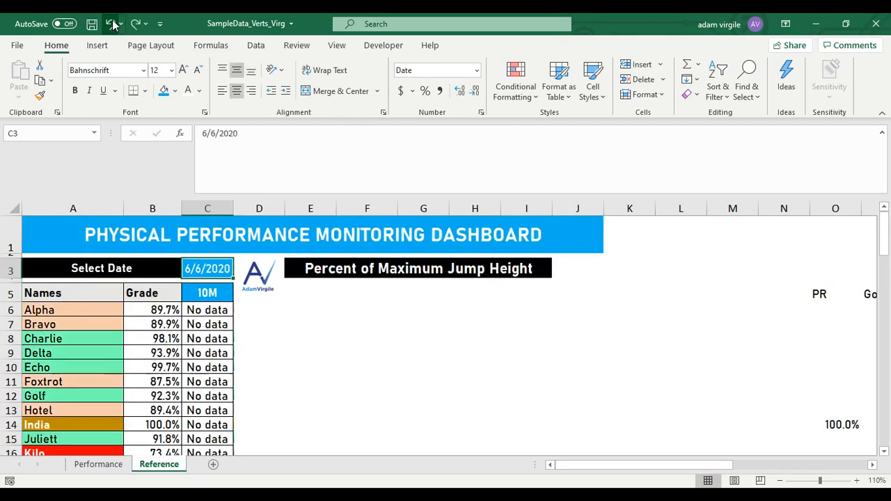
Compare the Grade formula in B6 with the nested IF formula in C6.
click(207, 312)
click(209, 293)
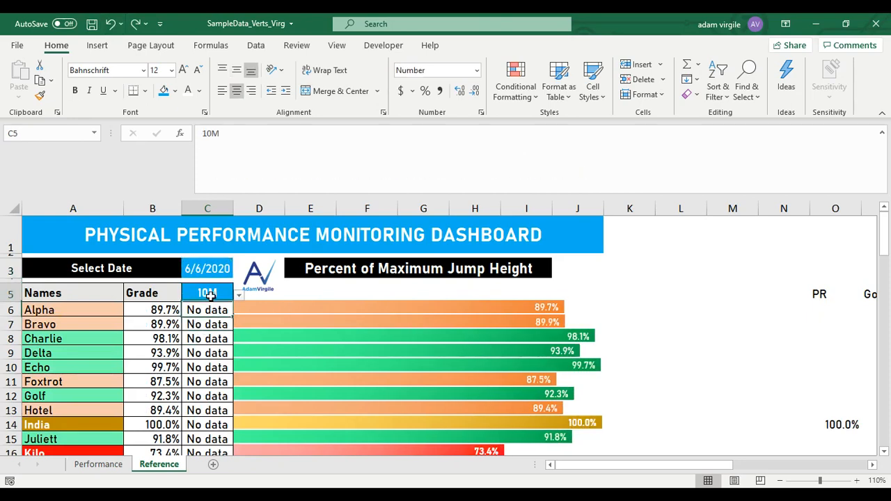
click(155, 310)
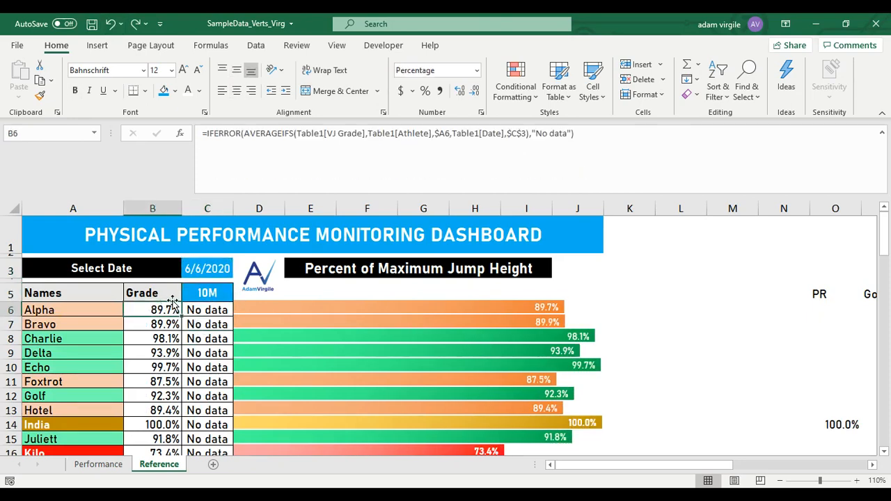
click(195, 309)
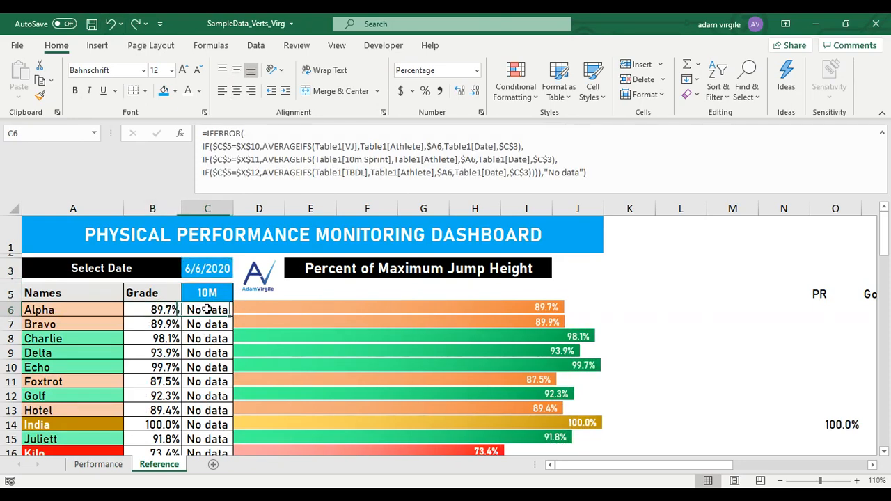
click(156, 310)
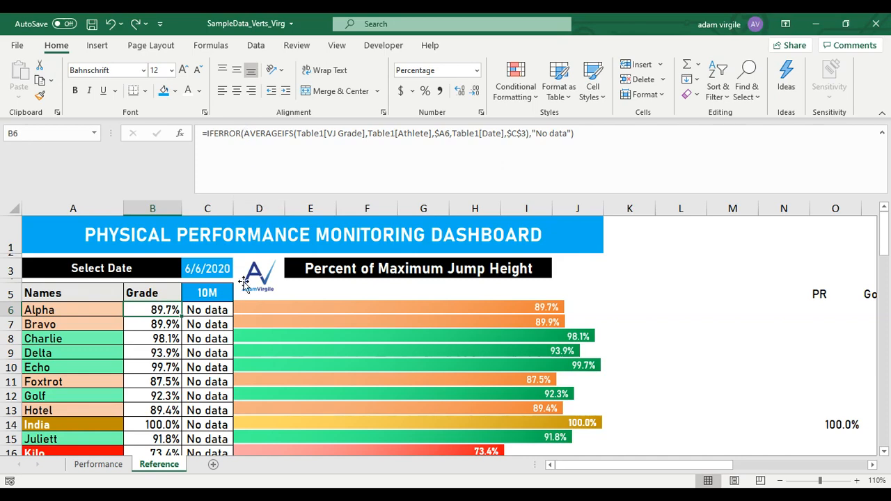
Copy the nested IF formula from C6 into the Grade cell B6.
click(209, 306)
click(207, 308)
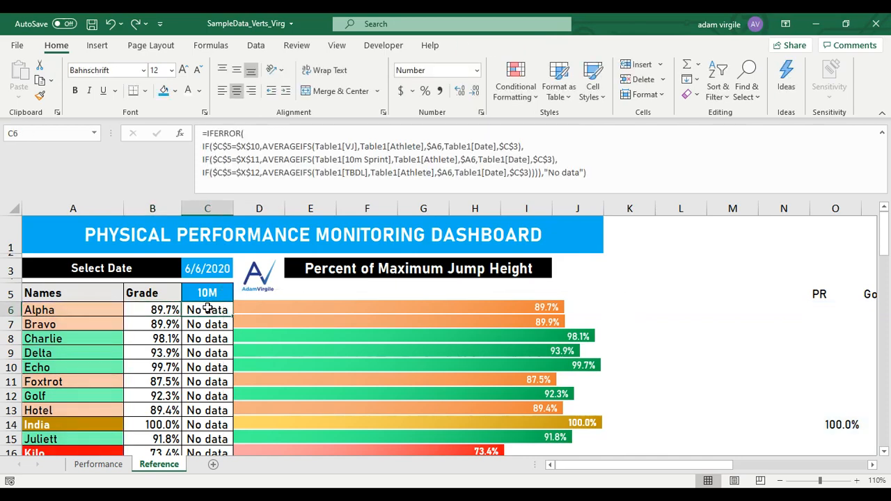
key(ctrl+c)
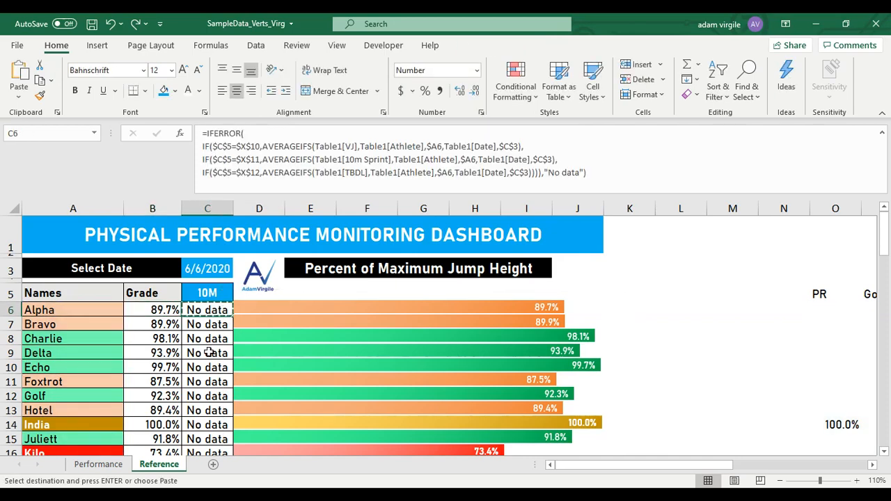
click(165, 310)
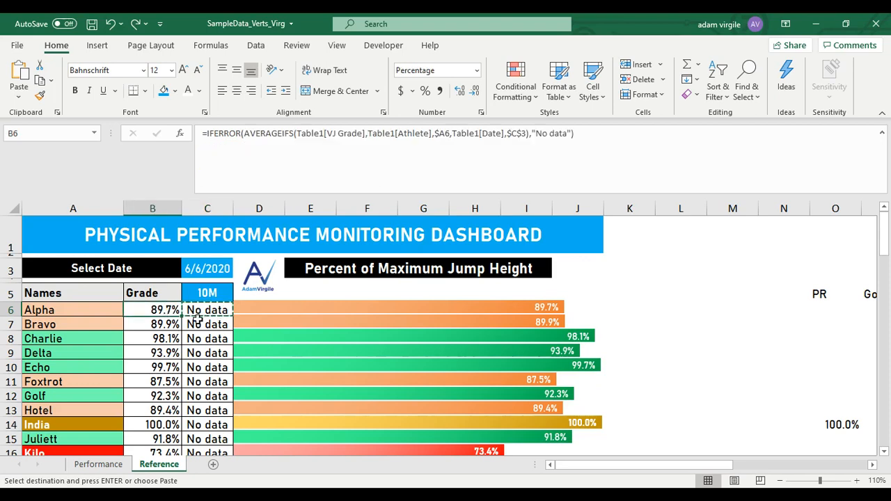
key(ctrl+v)
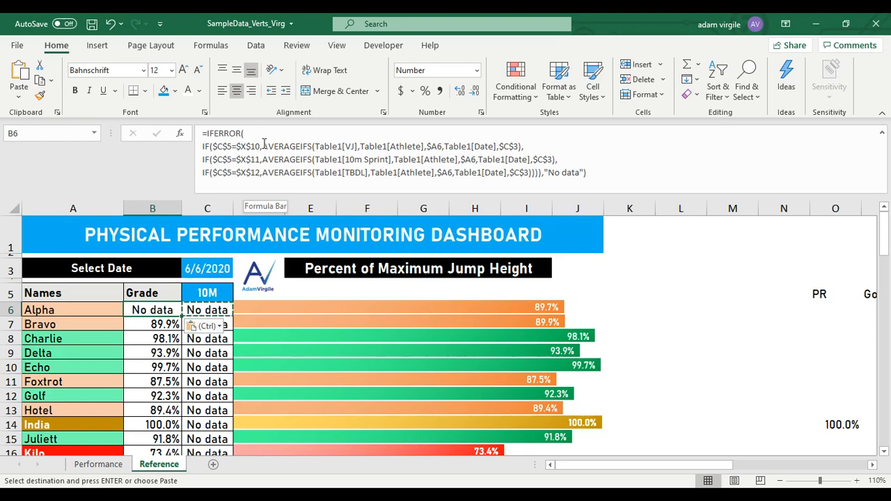
Change the three average ranges in B6's formula to Table1[VJ Grade], Table1[10m Sprint Grade] and Table1[TBDL Grade], and commit it.
click(350, 146)
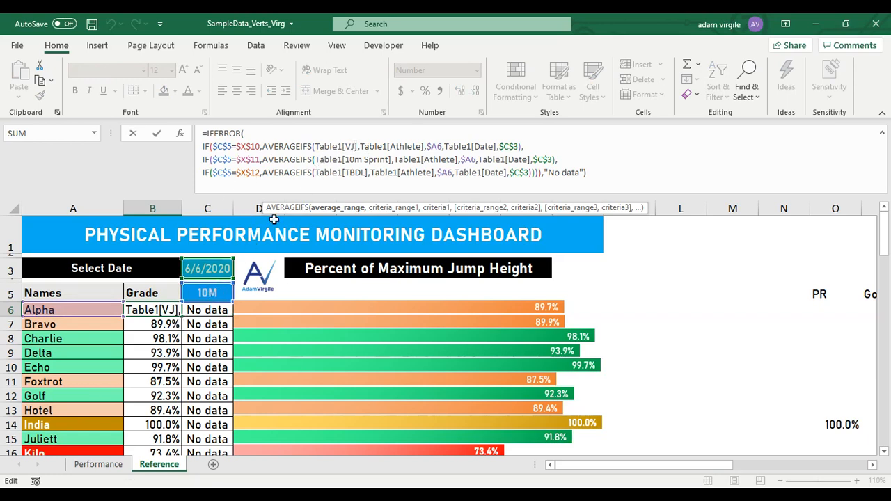
text(Grade)
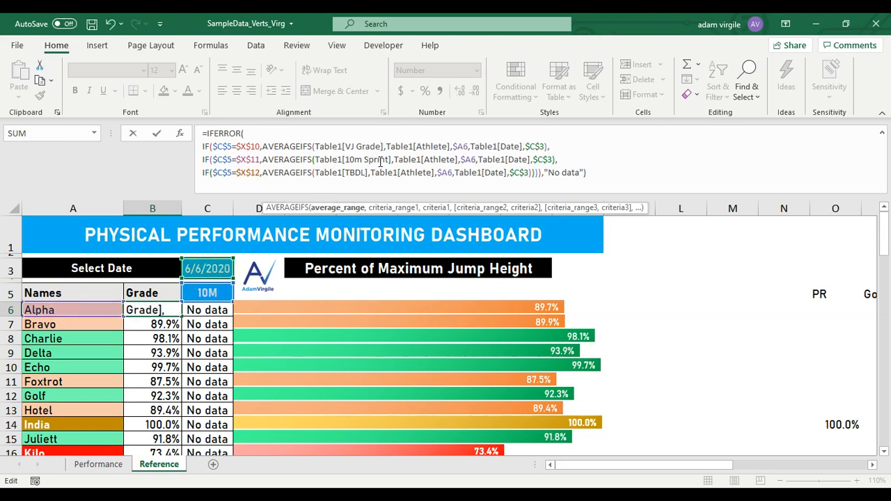
click(389, 160)
text(Grade)
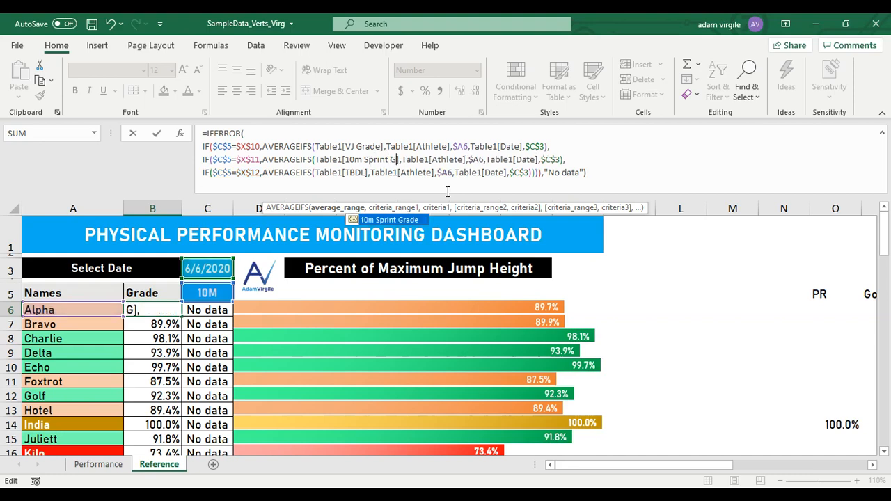
click(366, 174)
text(L Grade)
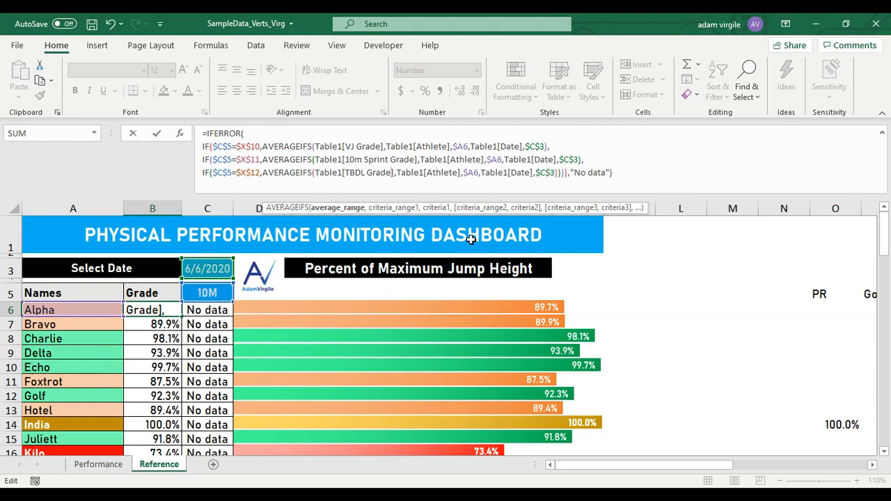
key(Return)
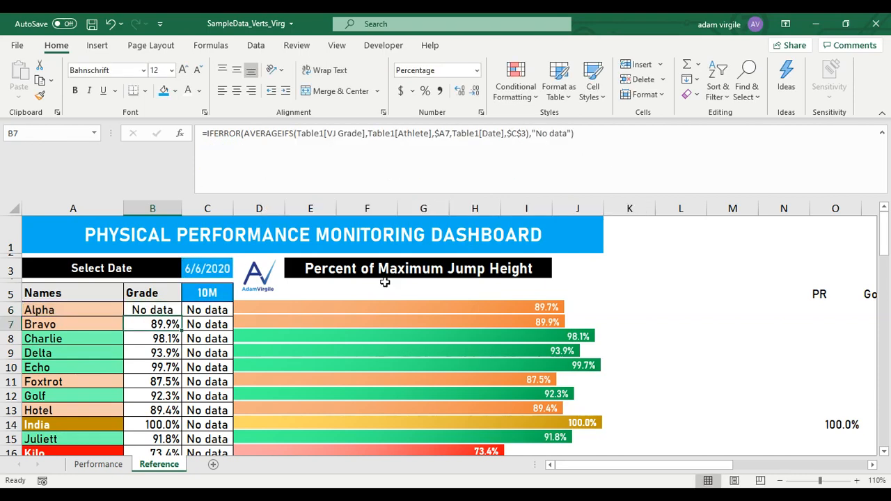
Copy B6's formula to the remaining athletes' Grade cells down to B31.
click(167, 310)
key(ctrl+c)
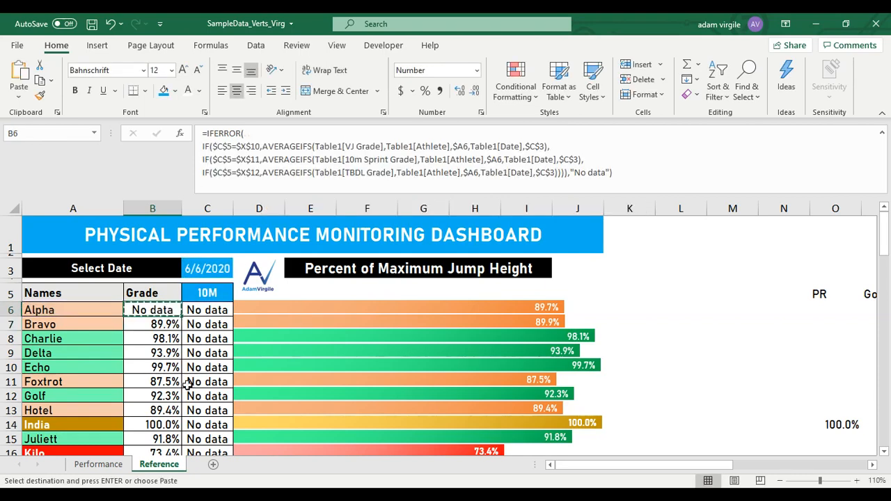
scroll(188, 383, down, 8)
shift+click(162, 311)
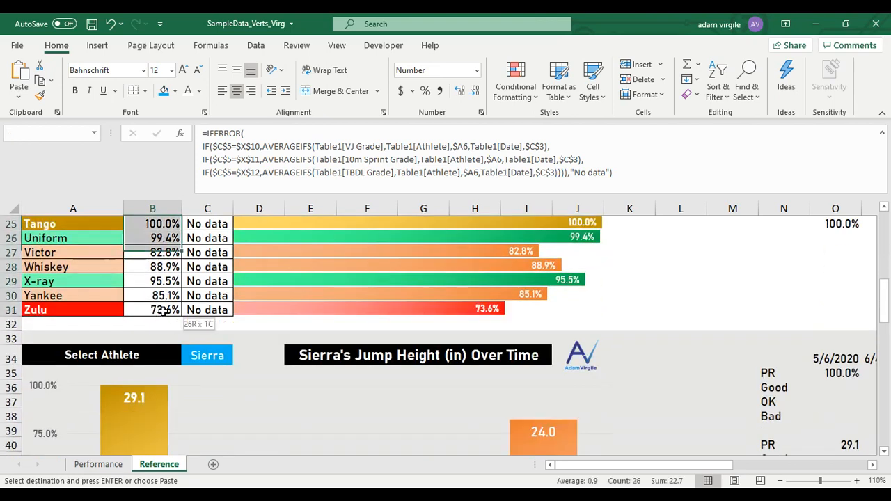
key(ctrl+v)
scroll(163, 312, up, 8)
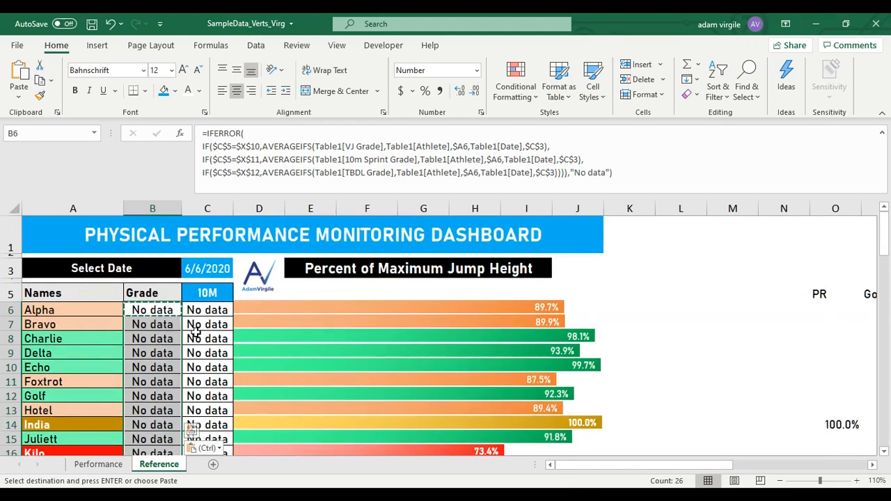
key(Escape)
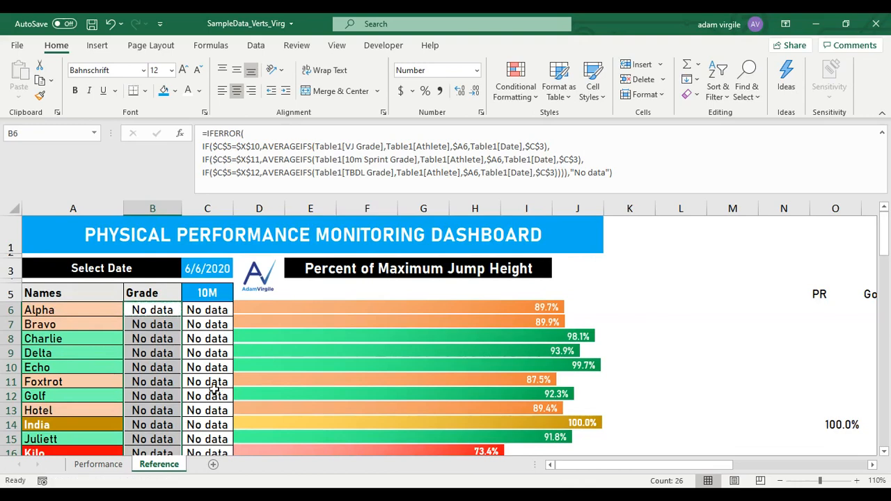
Set the dashboard's selected date to 6/5 and check the athletes' 10M results and grades.
click(204, 266)
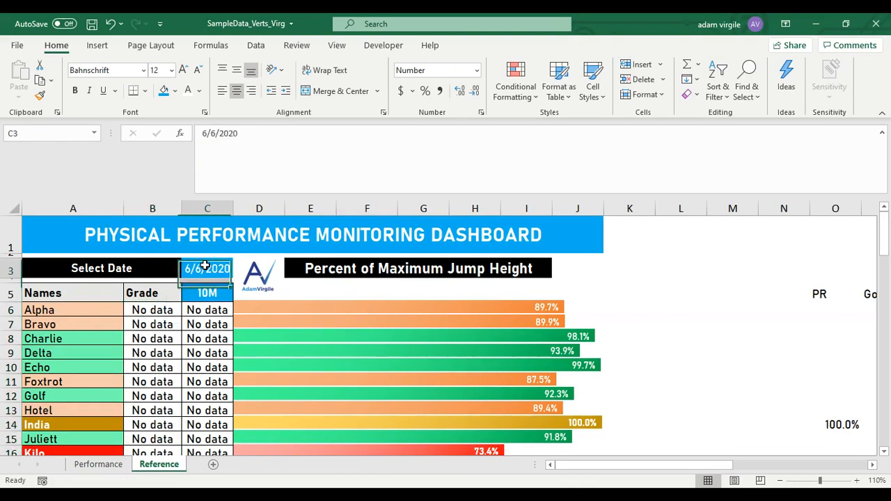
text(6/5)
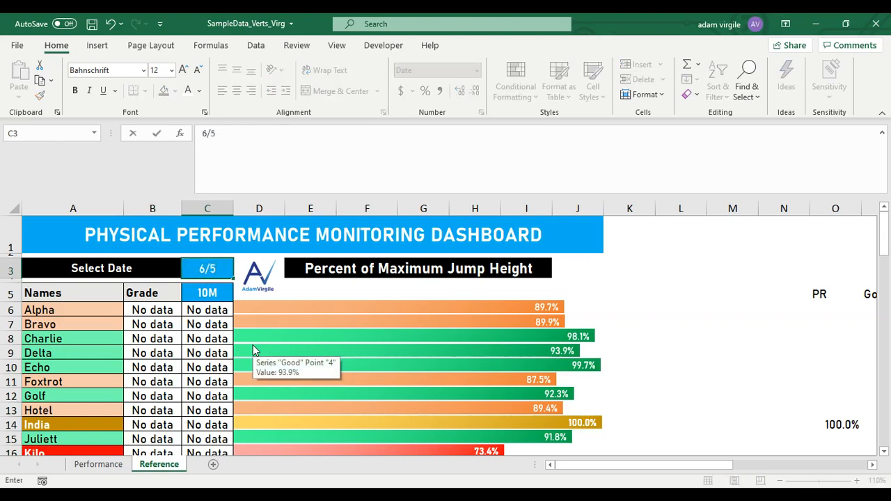
key(Return)
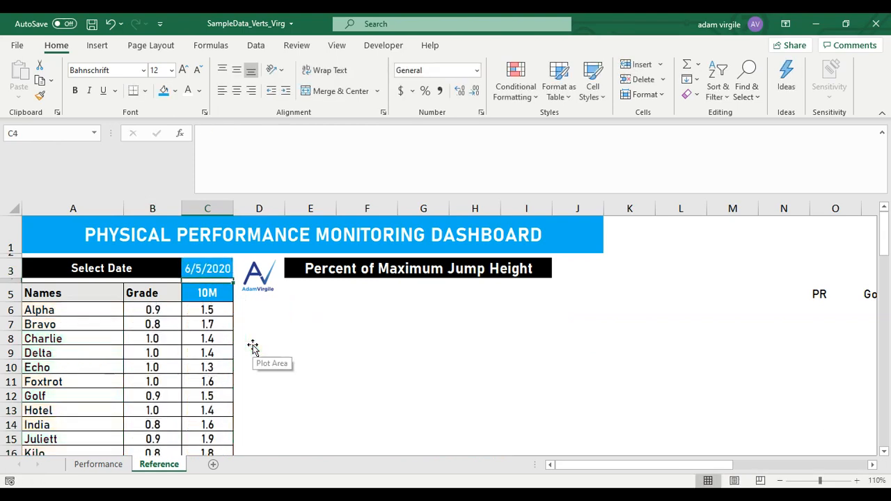
scroll(250, 346, down, 1)
scroll(237, 314, down, 2)
scroll(227, 286, up, 1)
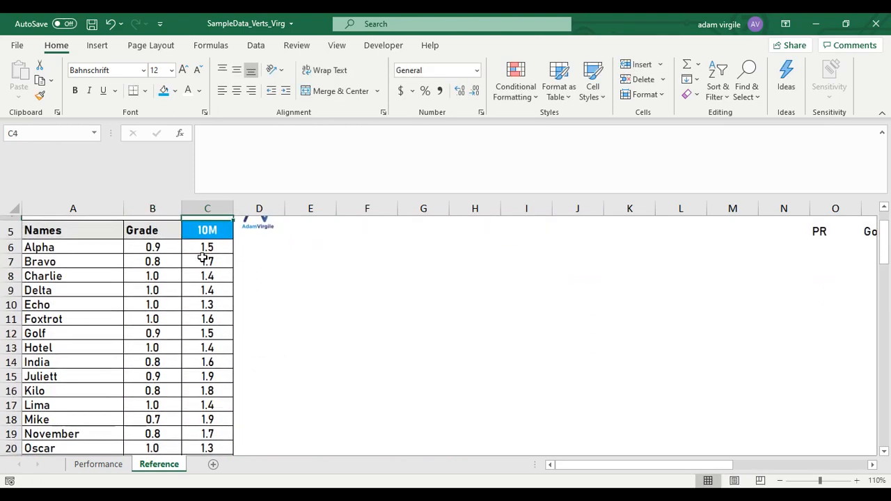
Format the athletes' Grade cells B6 to B31 as percentages with one decimal place.
click(148, 251)
scroll(165, 278, down, 6)
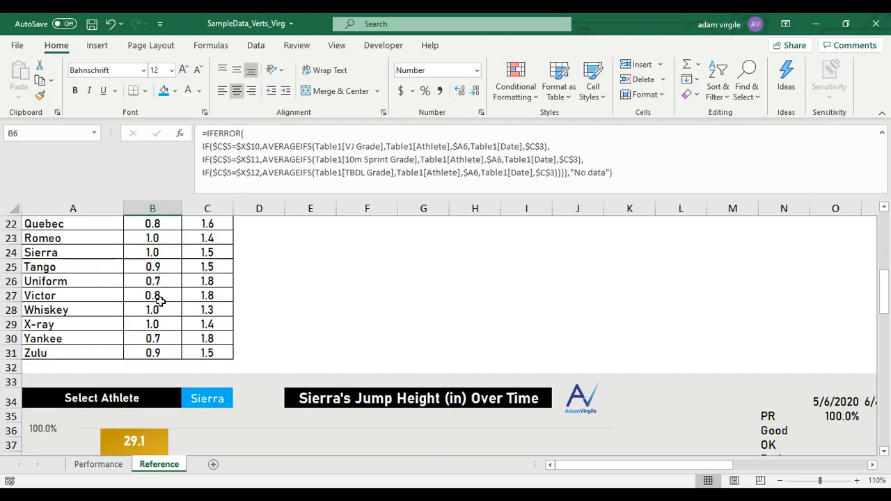
shift+click(161, 352)
scroll(195, 309, up, 7)
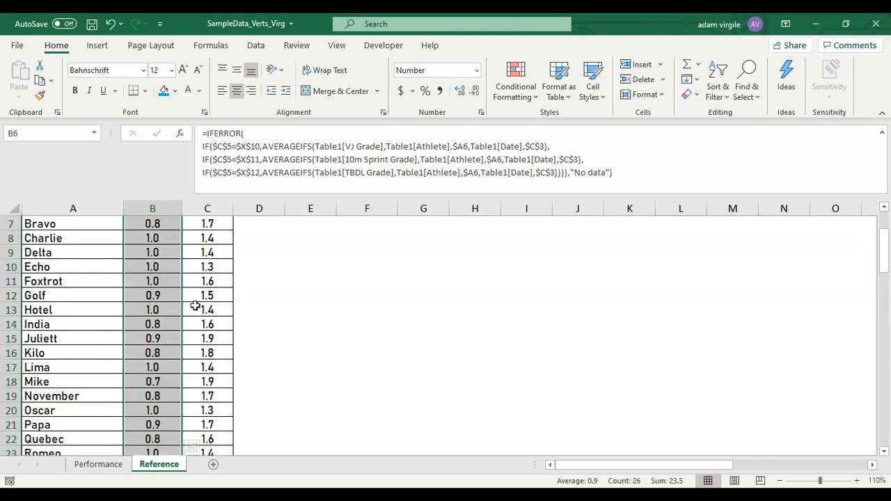
click(421, 71)
text(Percentage)
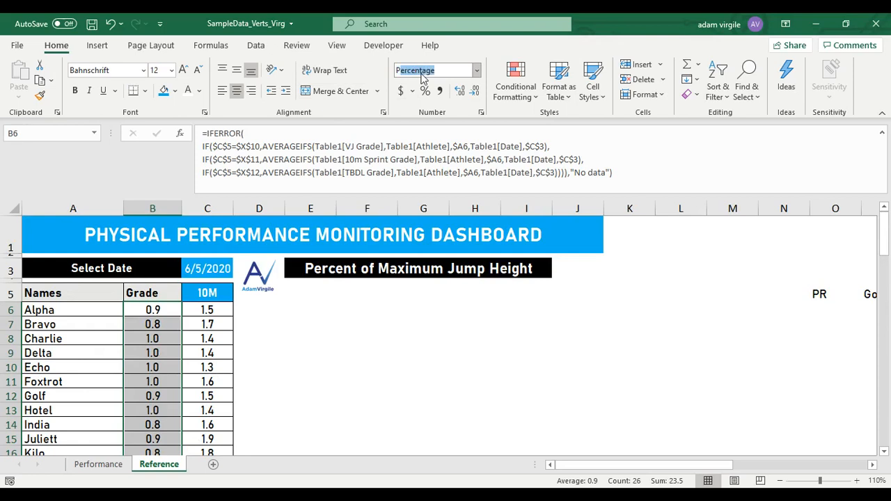
key(Return)
click(474, 91)
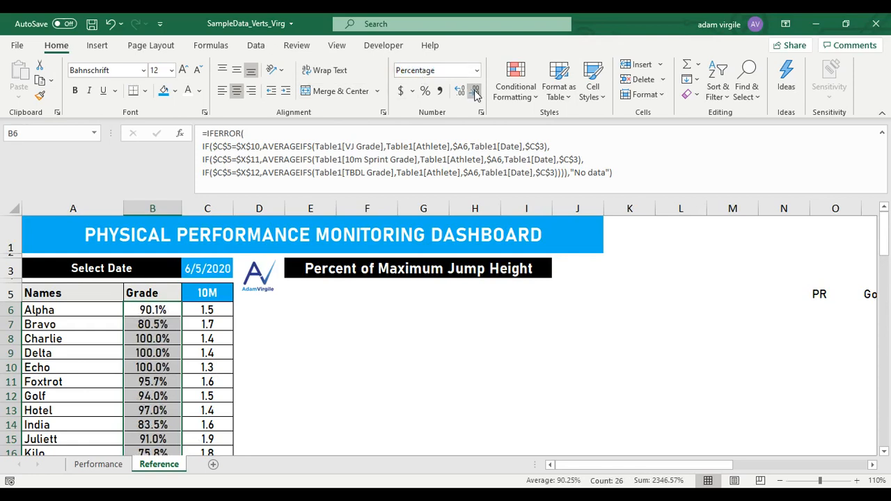
Show the athletes' test results in C6 to C31 with two decimal places.
click(215, 310)
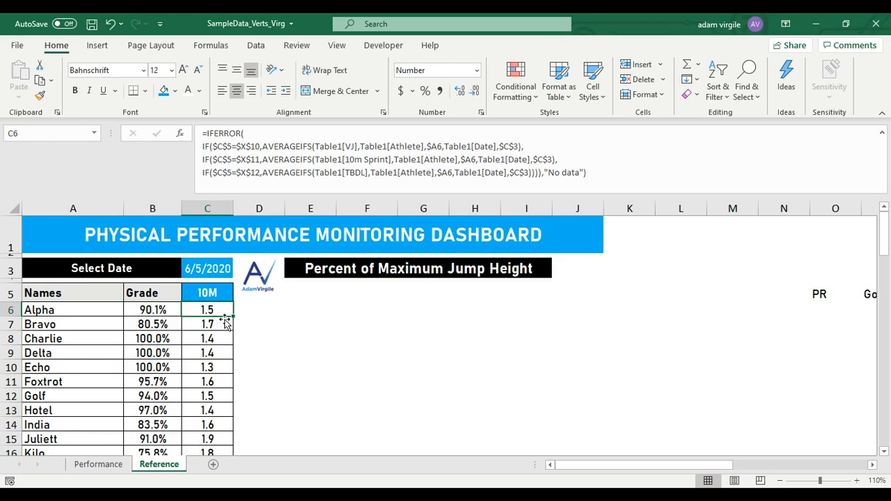
scroll(216, 313, down, 5)
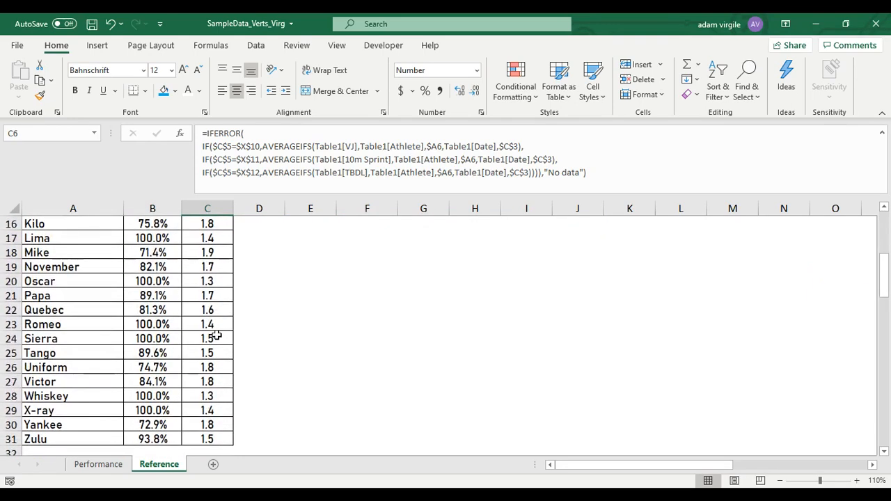
scroll(217, 336, down, 1)
scroll(218, 342, up, 6)
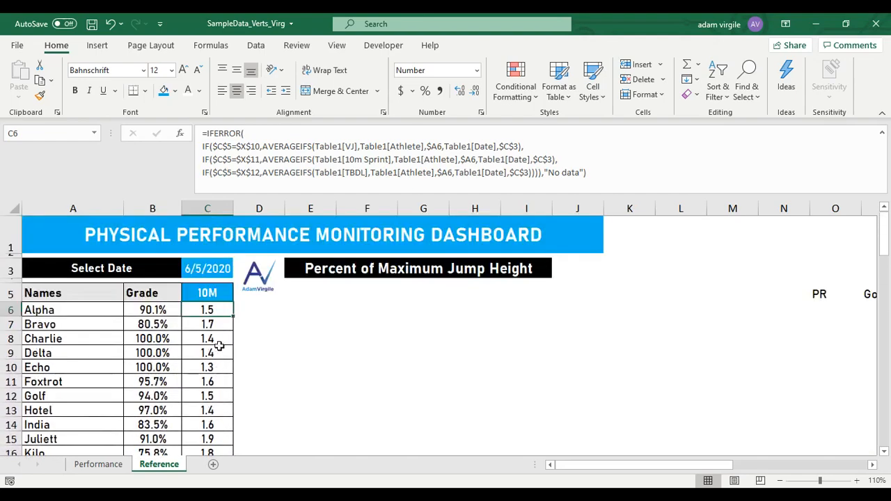
scroll(214, 323, down, 8)
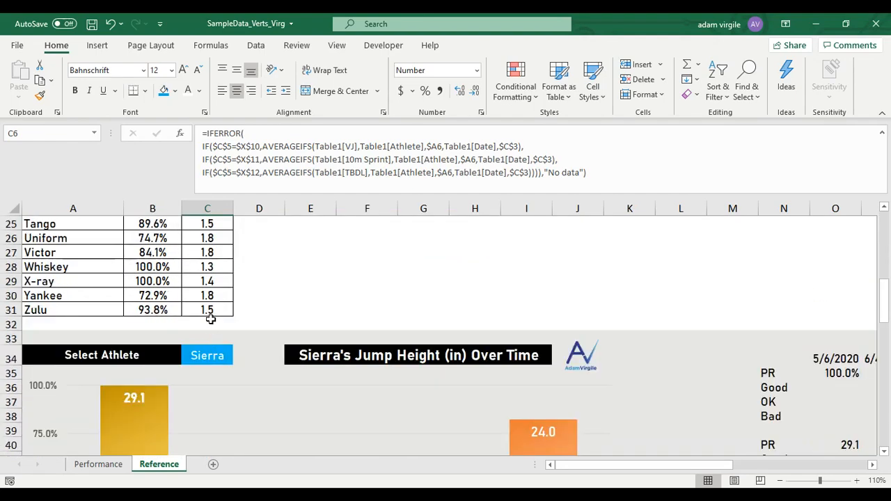
shift+click(212, 313)
scroll(216, 310, up, 8)
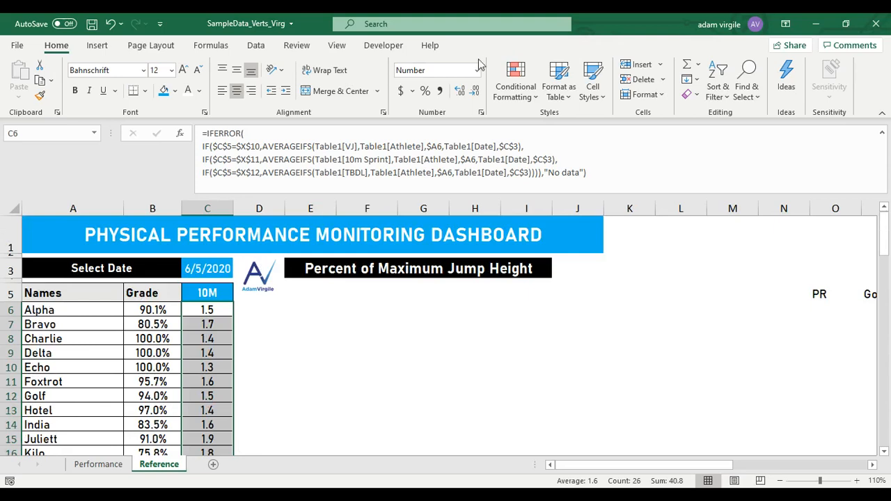
click(460, 90)
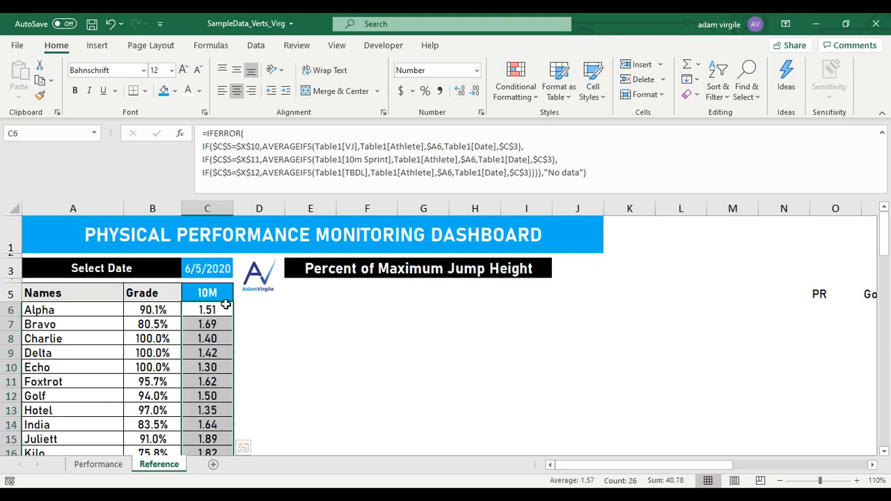
Switch the test selector in C5 to TBDL and set the selected date to 5/4 to check its results and grades.
click(218, 294)
click(238, 295)
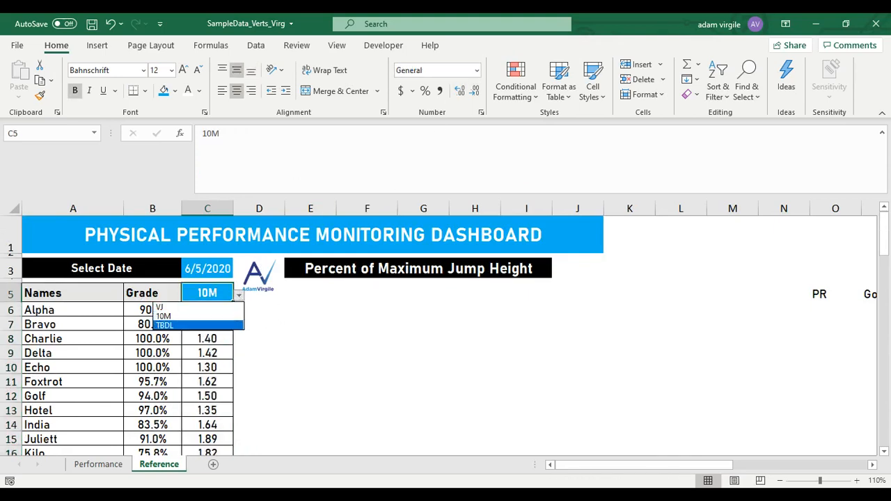
click(220, 322)
click(209, 312)
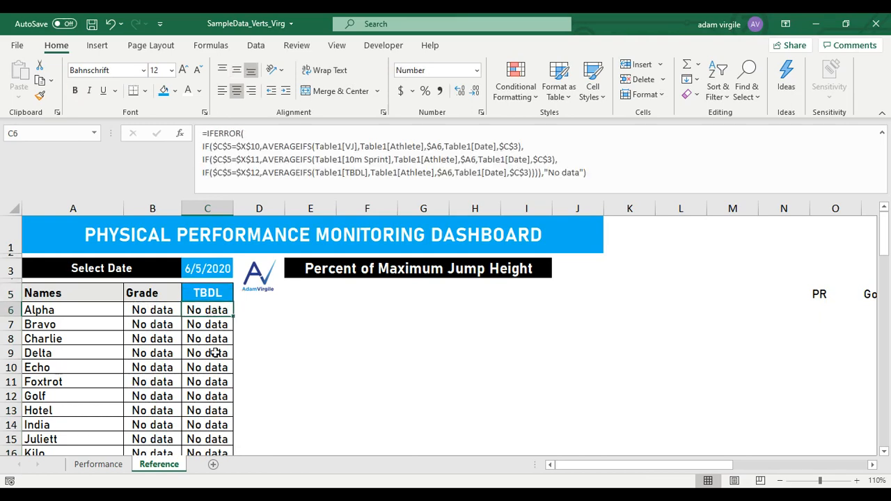
click(208, 273)
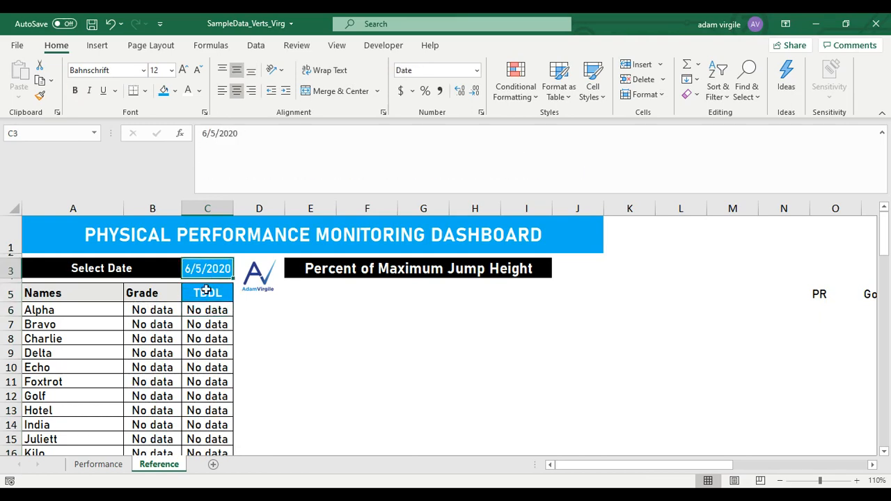
text(5/)
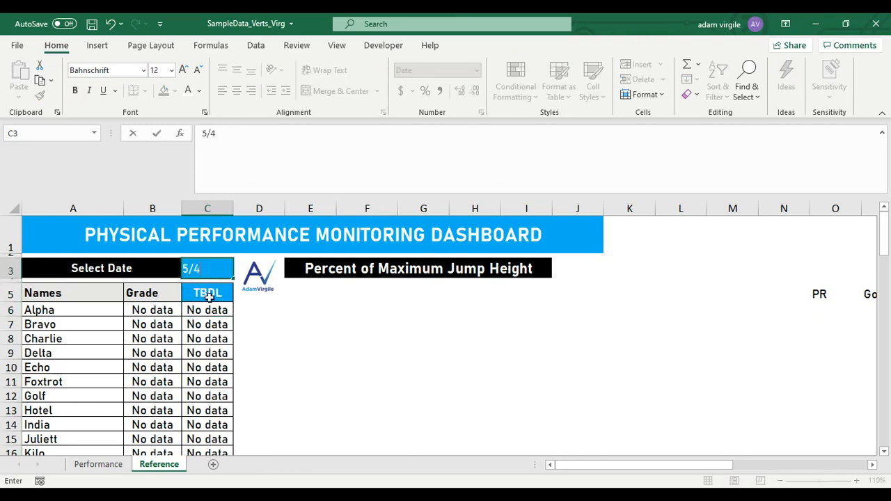
text(4)
key(Return)
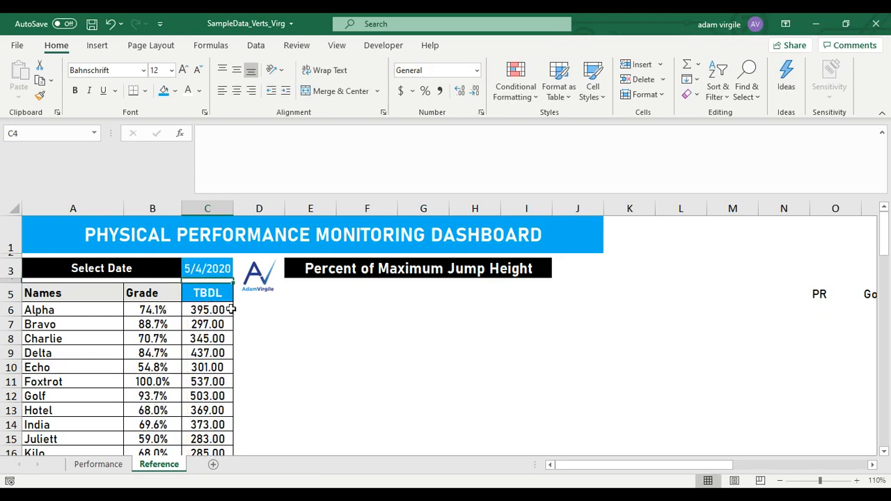
click(223, 312)
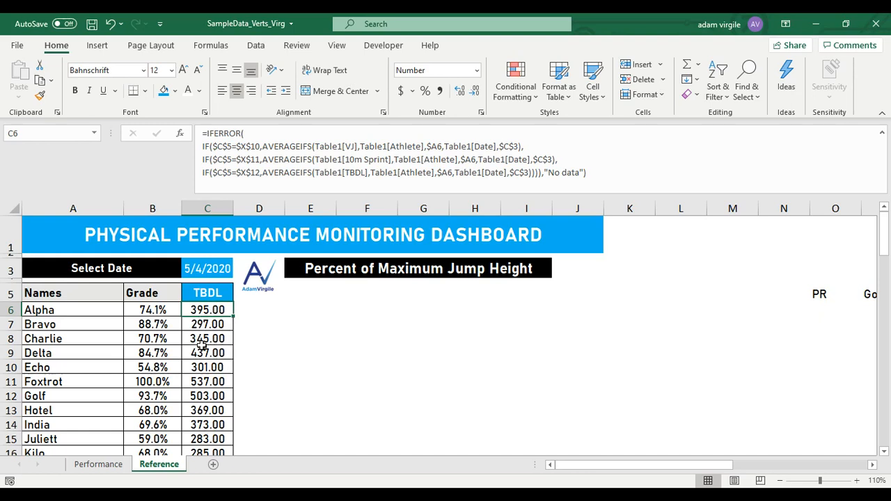
Switch the test selector in C5 to VJ and set the selected date to 5/6.
click(216, 292)
click(238, 295)
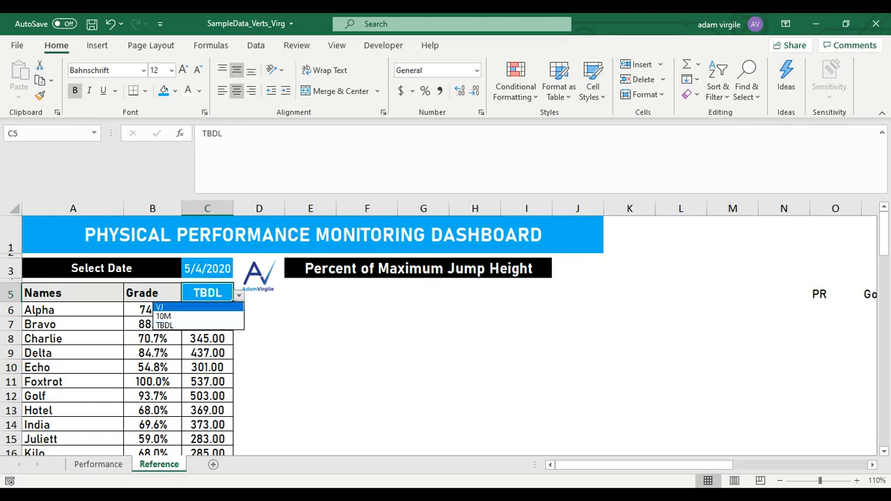
click(198, 315)
click(202, 276)
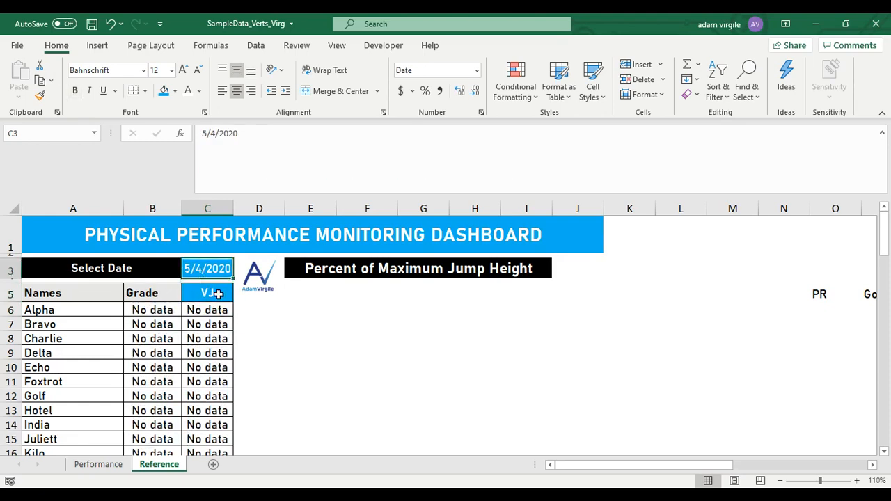
text(5/6)
key(Return)
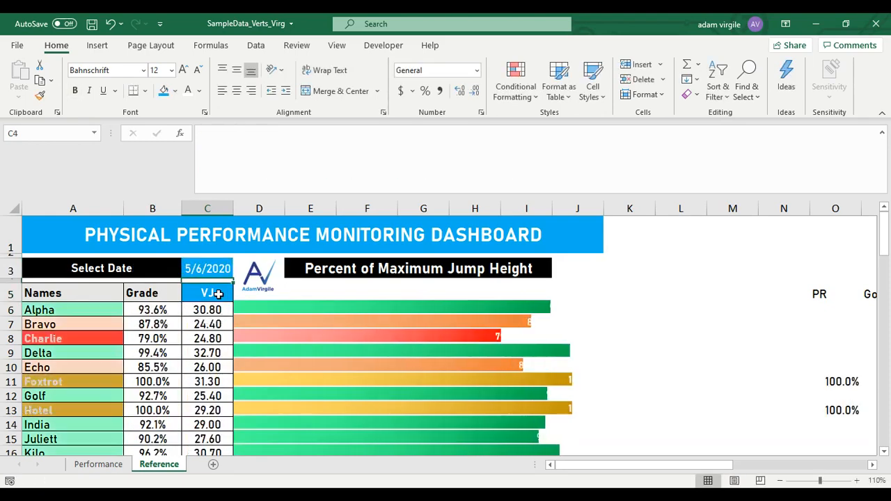
click(759, 324)
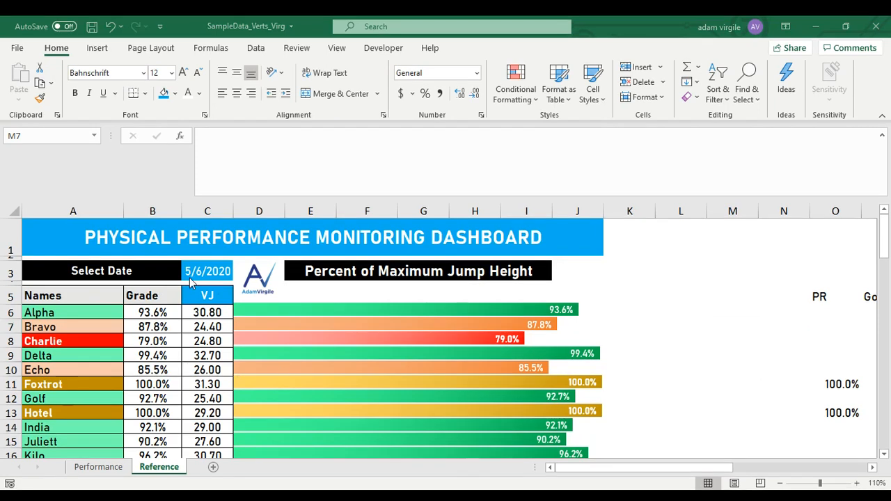
Examine the date cell C3, the empty Date List under Z9 and the result formula in C6.
click(206, 268)
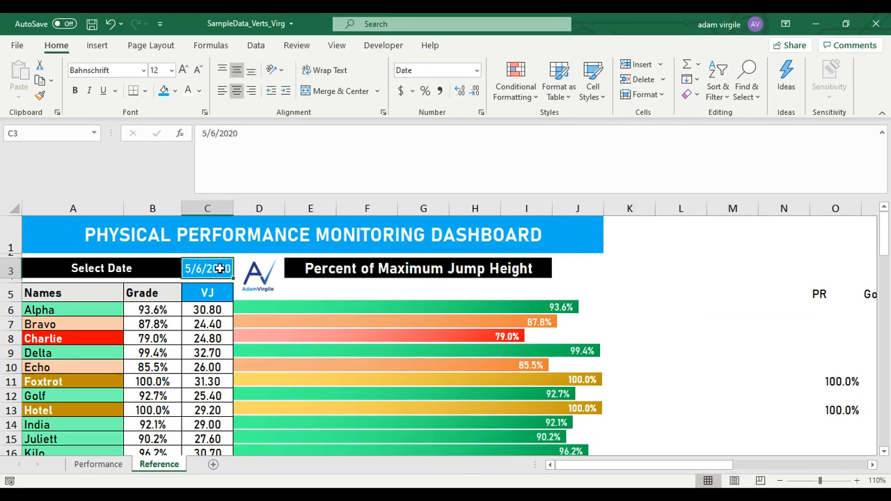
click(210, 293)
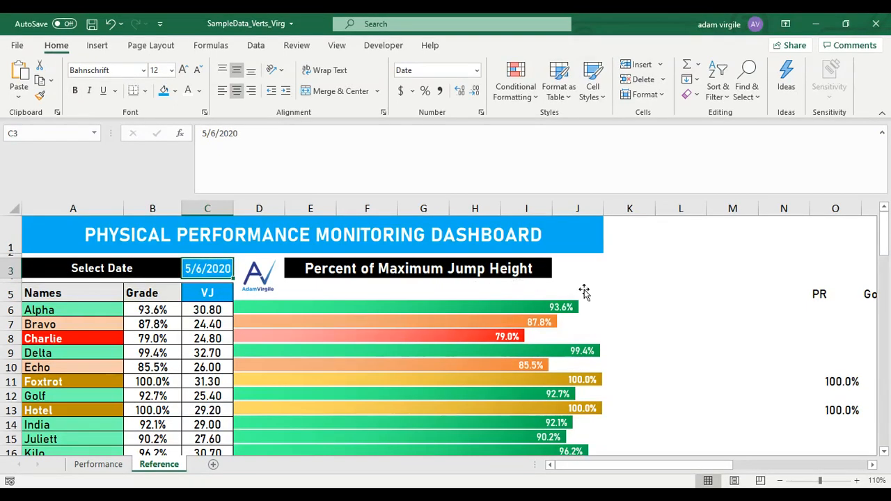
drag(633, 472, 773, 467)
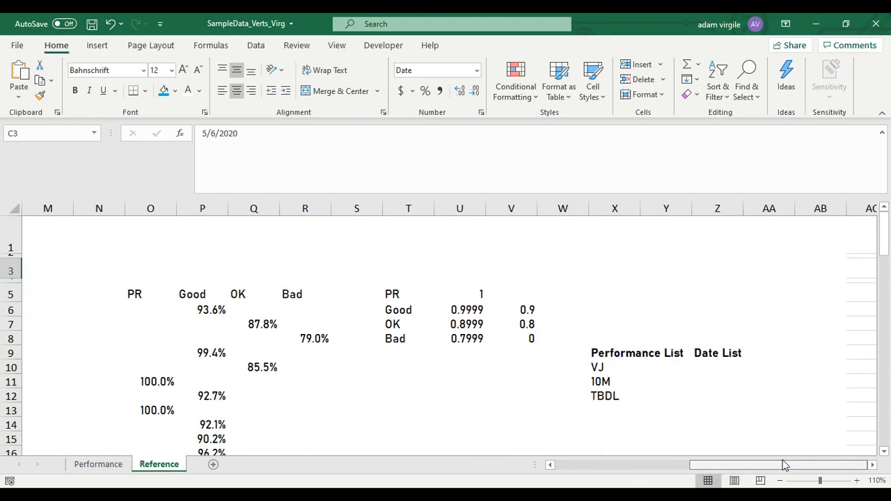
click(714, 367)
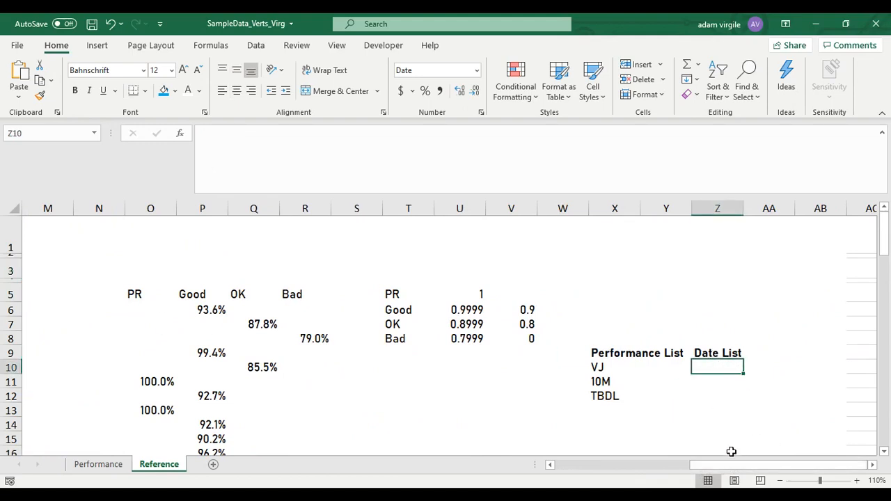
drag(732, 467, 589, 469)
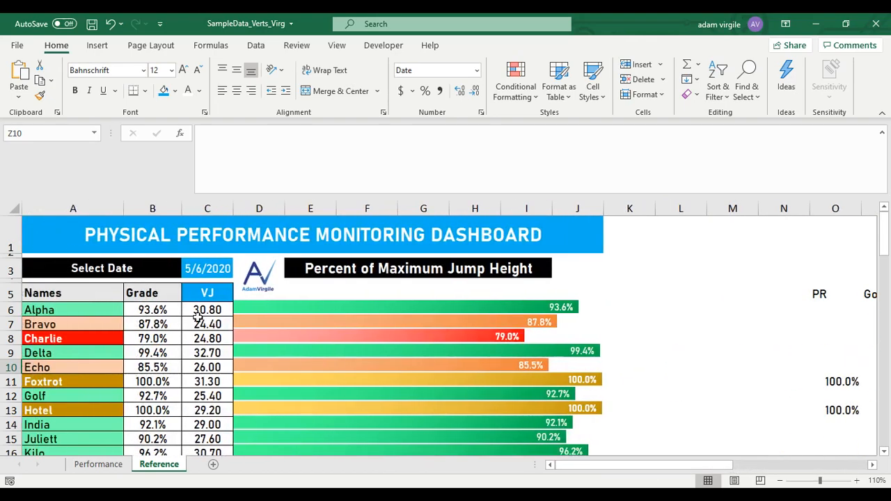
click(190, 313)
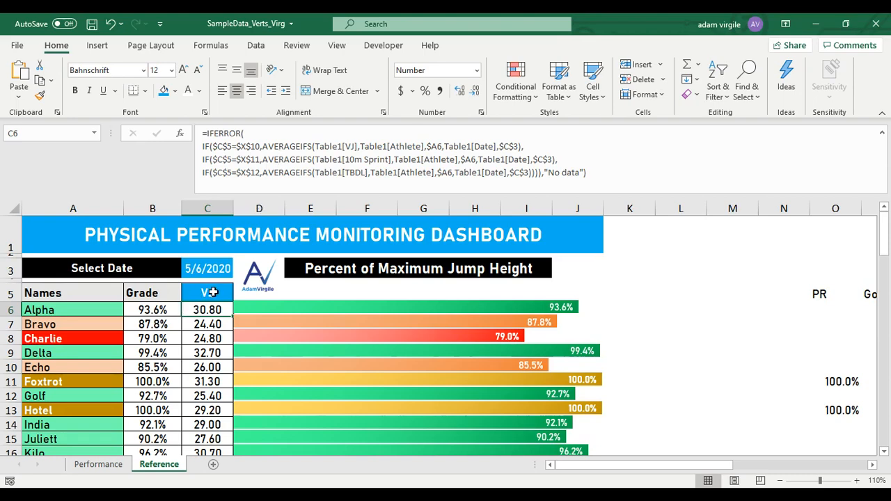
drag(589, 468, 546, 459)
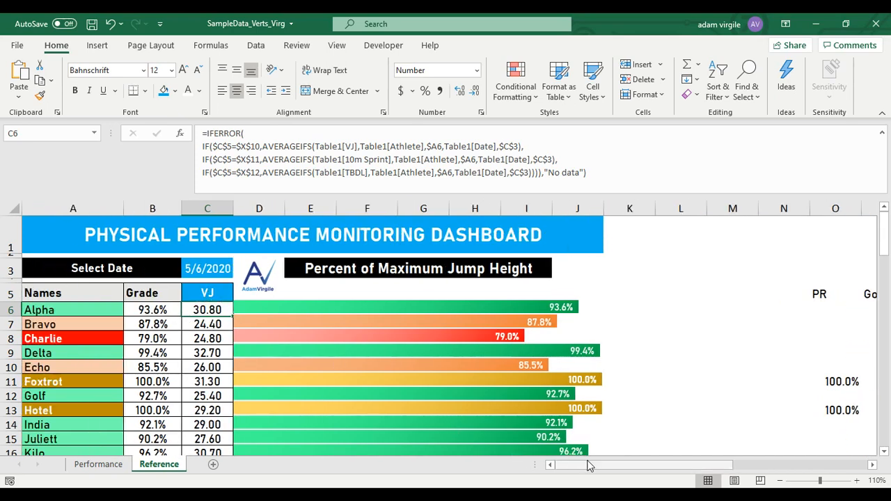
Start a formula in Z10, under Date List, with INDEX and Table1[Date] as its array.
drag(591, 465, 766, 469)
click(701, 368)
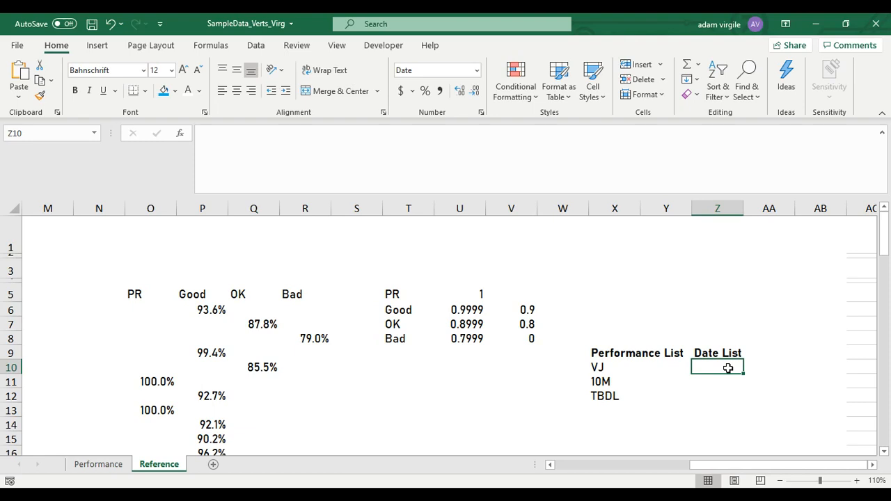
text(=INDEX)
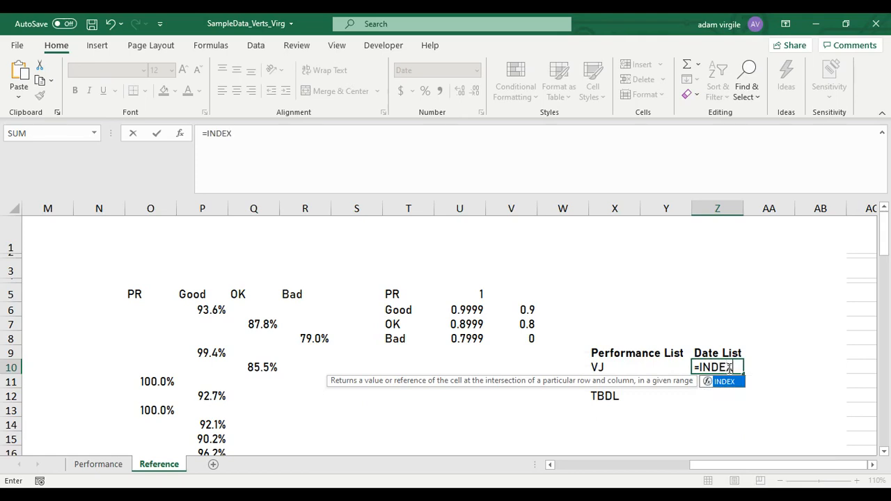
text(()
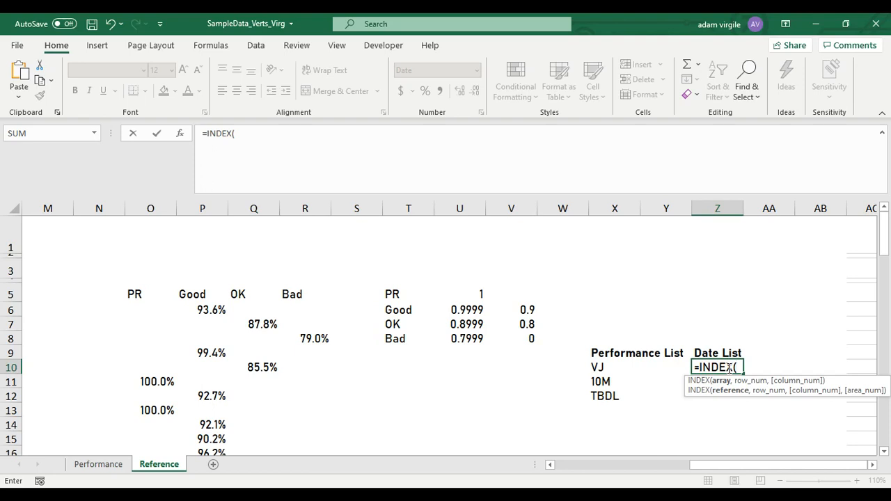
text(Table1)
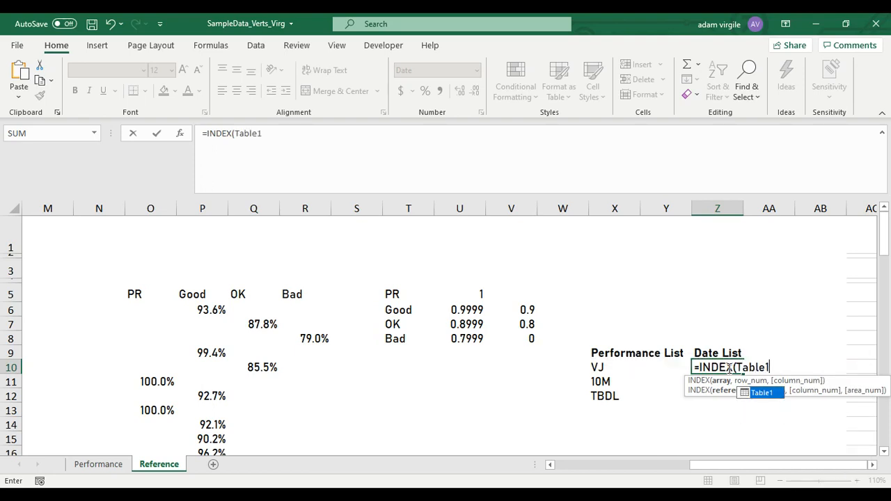
text([Date])
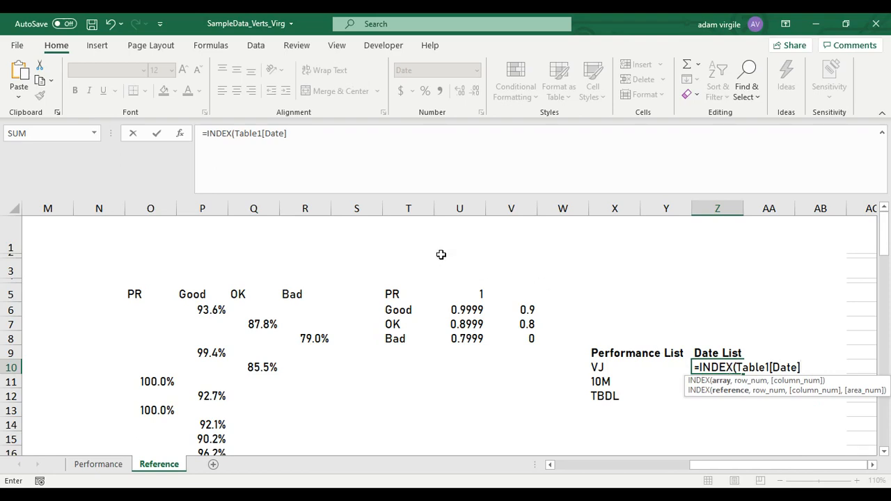
click(348, 167)
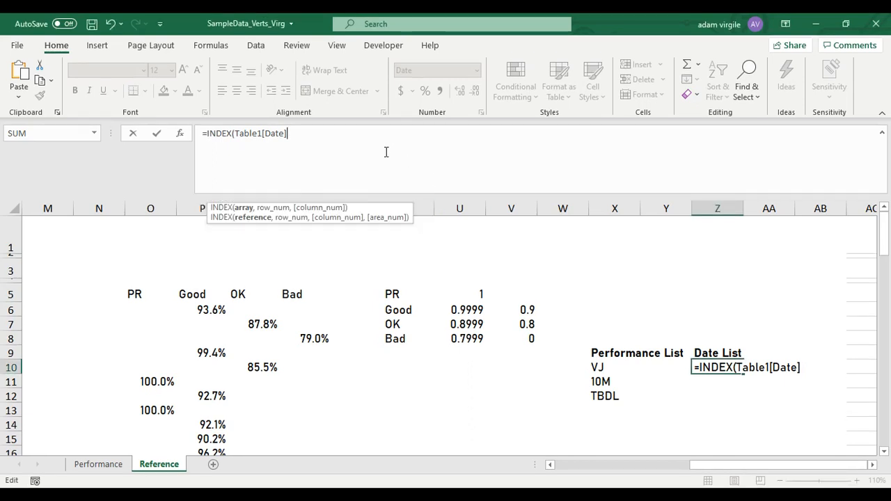
Add MATCH as the row argument of the Z10 formula, with lookup value 0 and a COUNTIF as its lookup array.
text(,M)
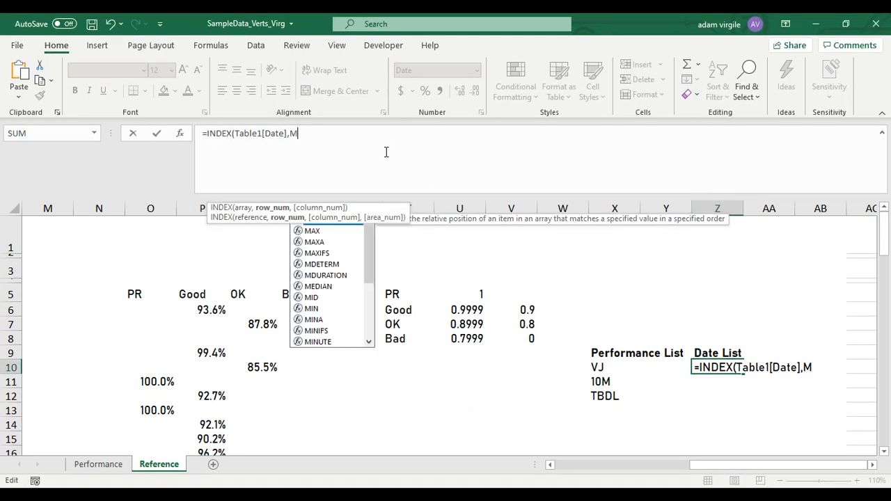
text(ATCH()
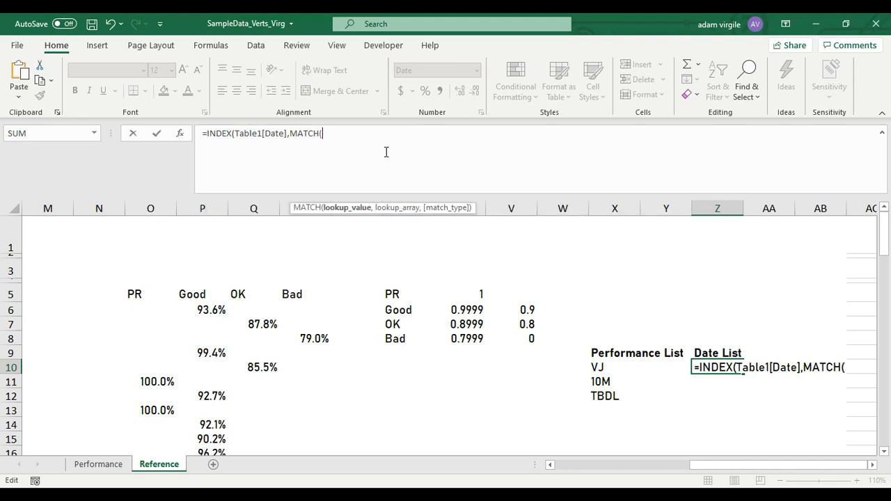
text(0,)
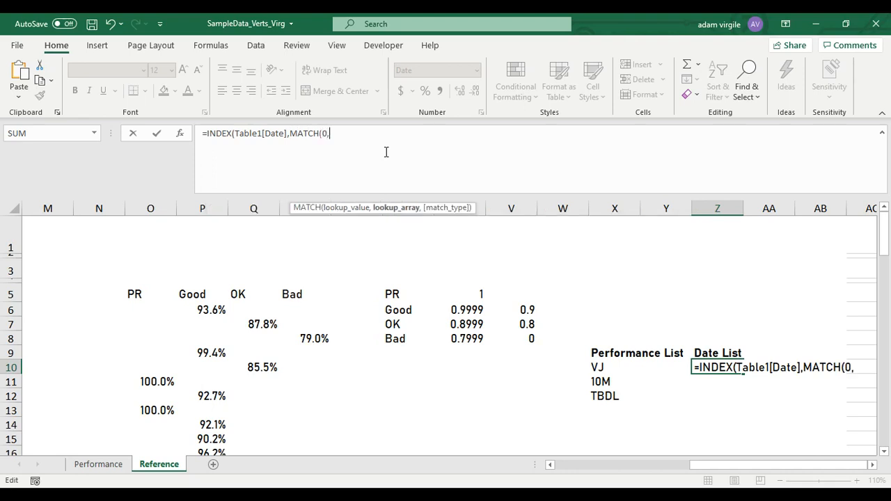
text(COUNTIF)
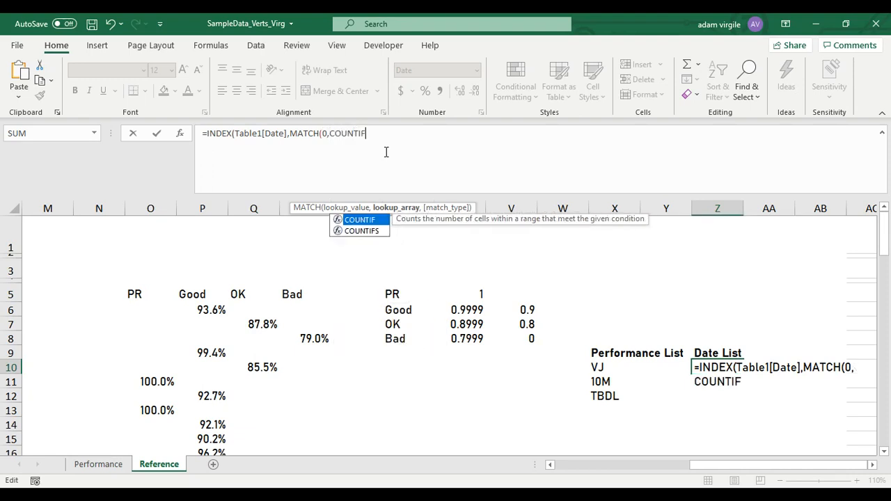
text(()
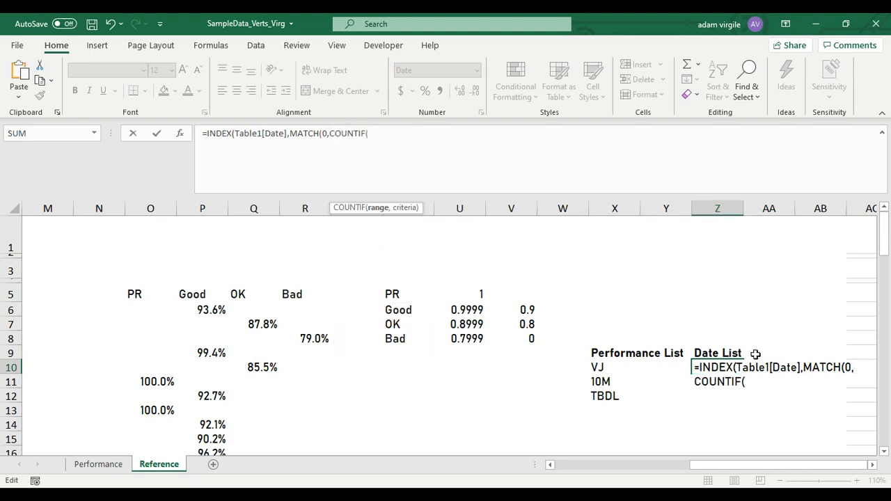
Give the COUNTIF in Z10 the expanding range $Z$9:Z9, with only the first reference locked.
click(719, 355)
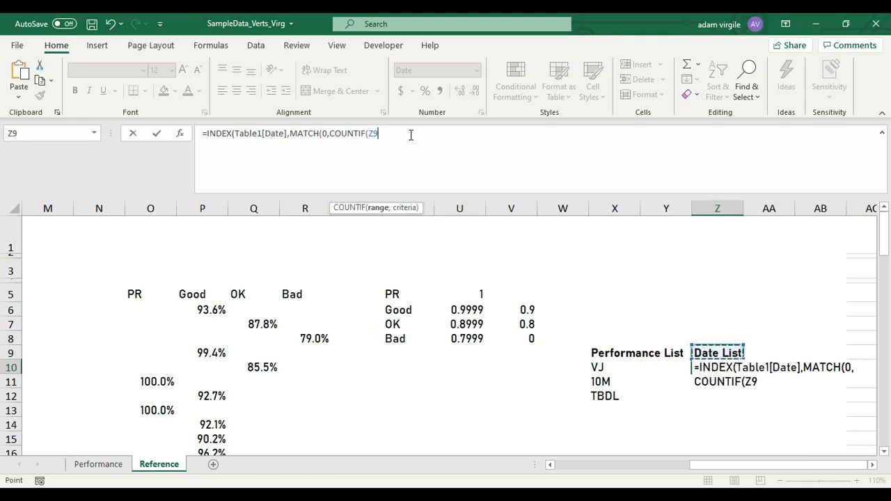
key(F8)
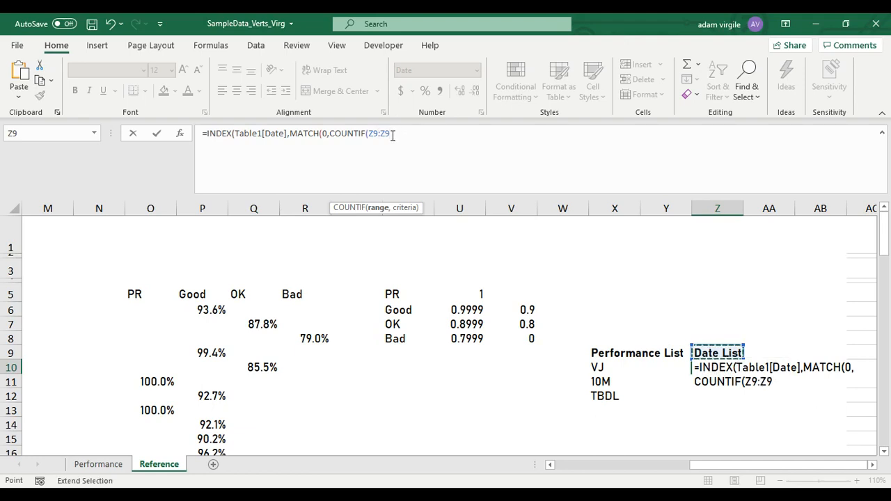
drag(370, 133, 390, 133)
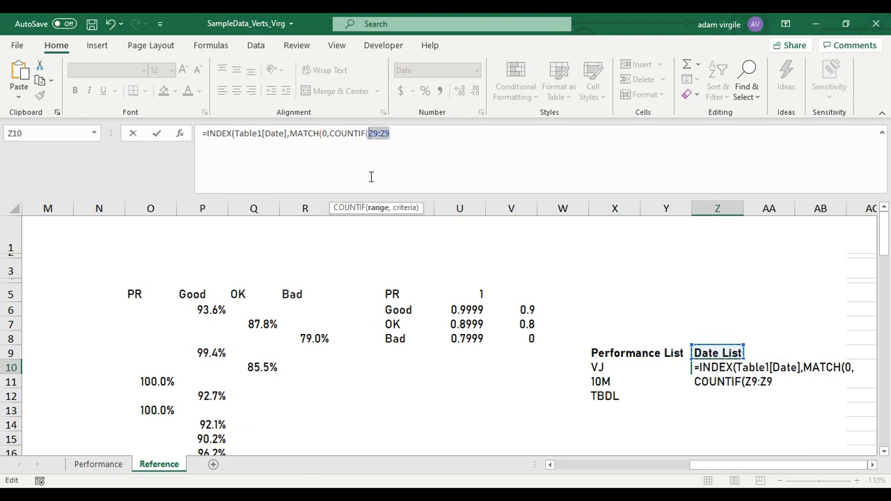
text($)
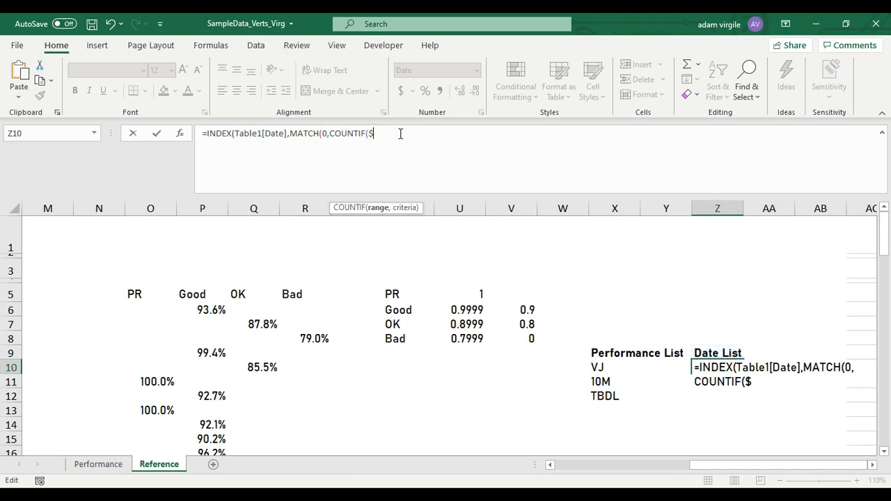
key(BackSpace)
text(Z)
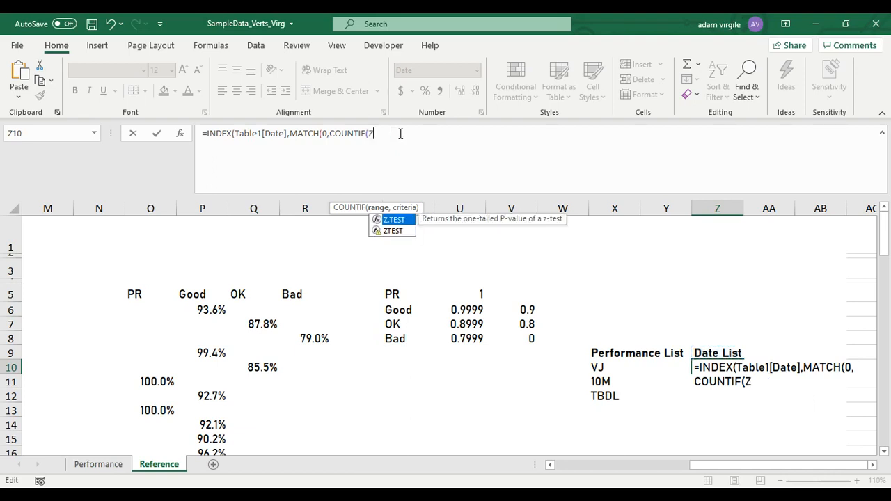
text(9:Z9)
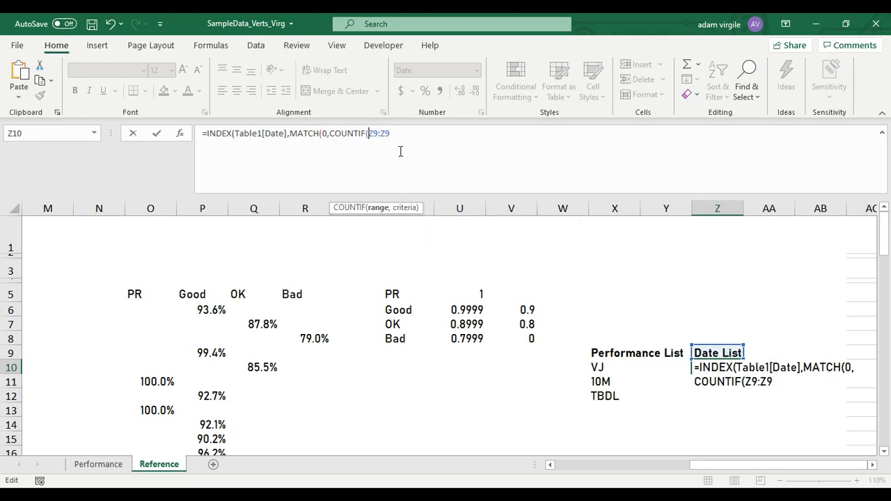
text($)
key(Right)
text($)
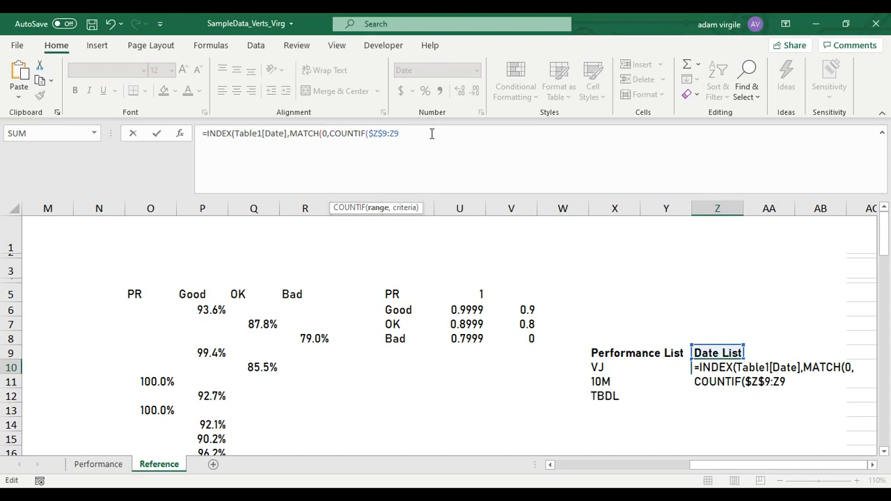
Set Table1[Date] as the COUNTIF criteria in the Z10 formula and close that function.
text(,)
text(Table)
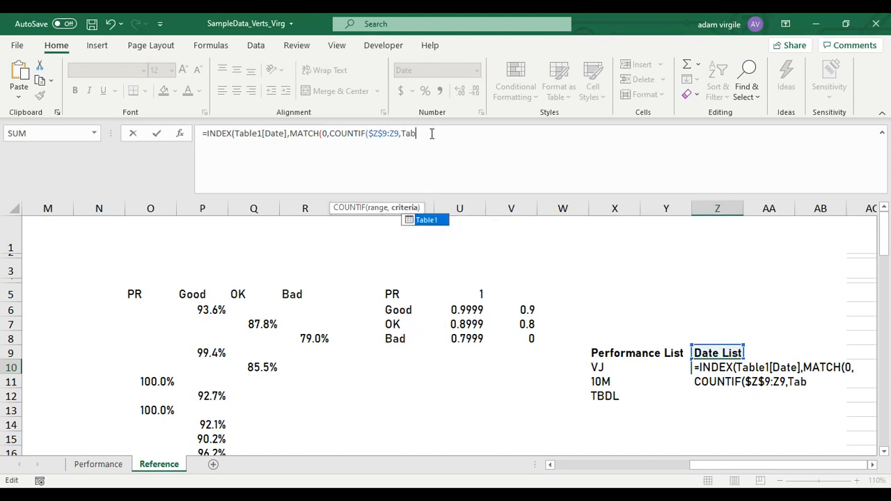
text(1[Date)
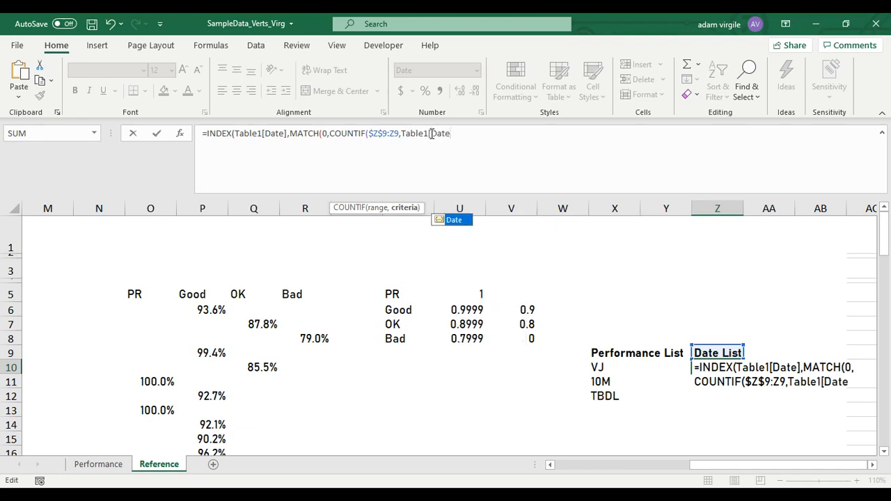
key(Tab)
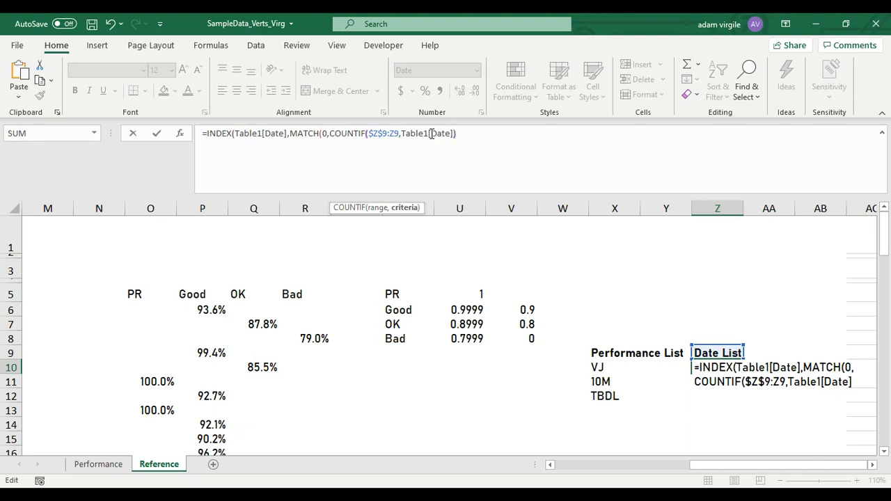
text())
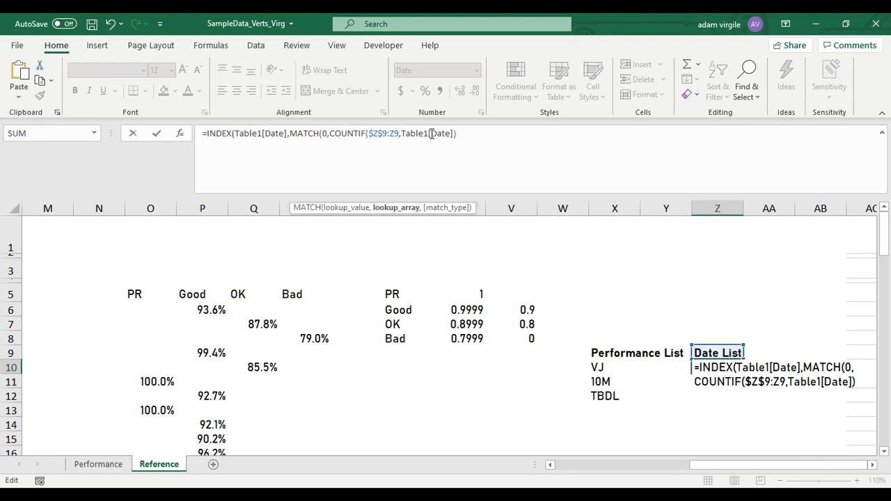
Finish the Z10 formula with match type 0 inside MATCH, close both functions and enter it as an array formula.
text())
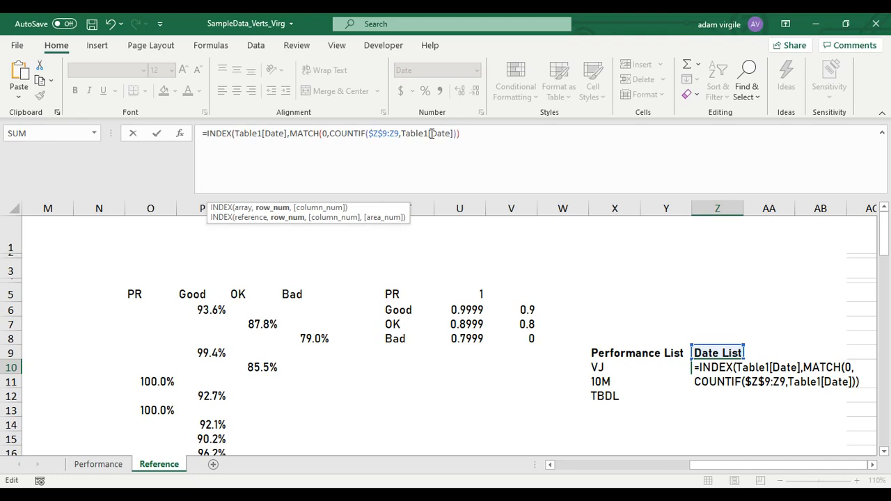
text(,)
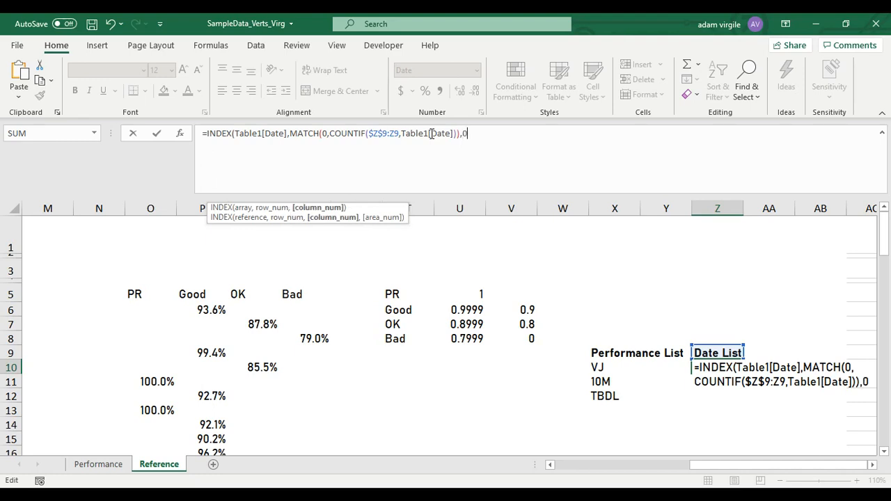
text(0))
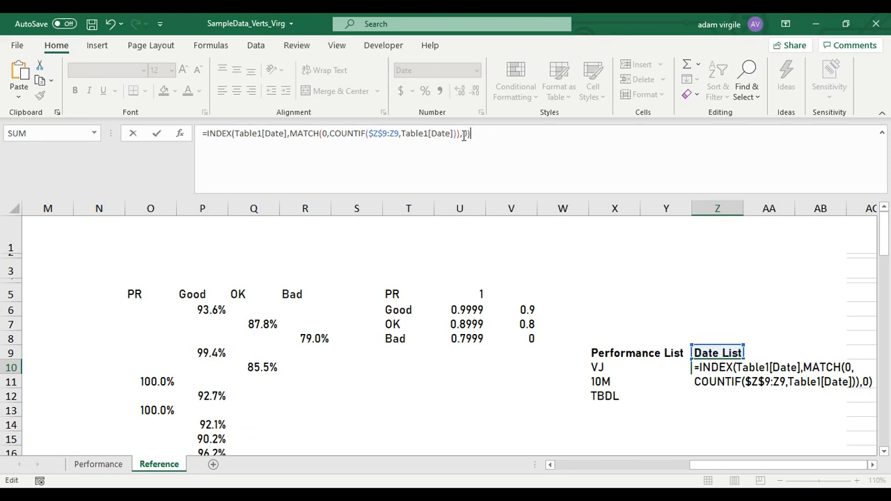
click(464, 134)
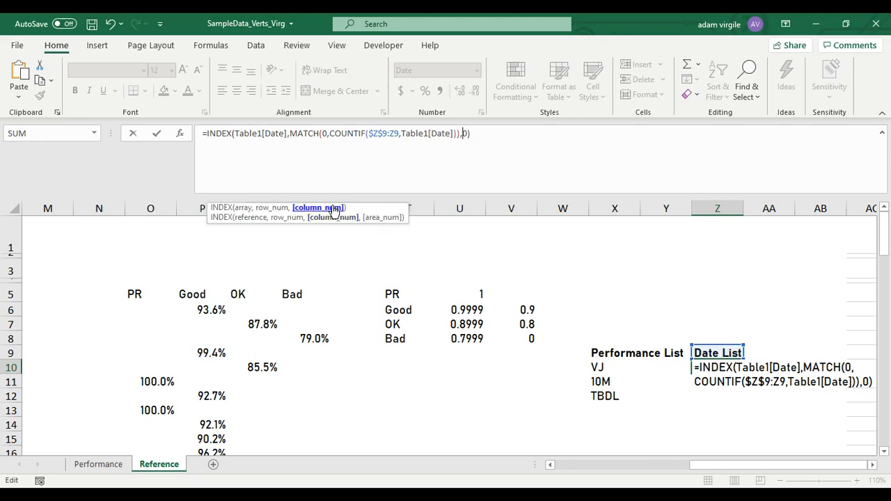
click(460, 134)
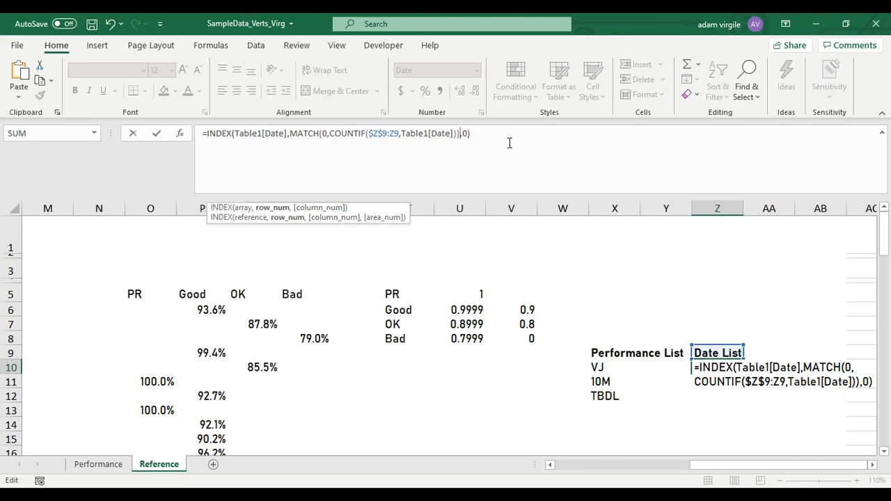
key(BackSpace)
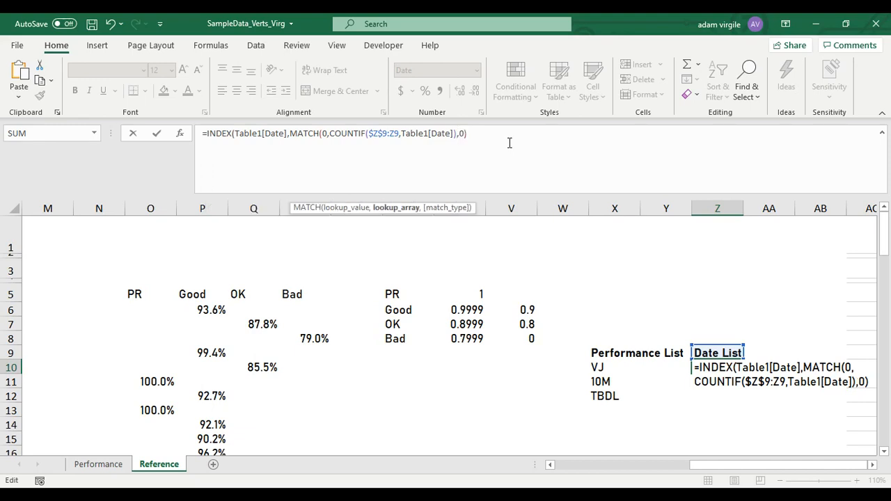
click(510, 142)
text())
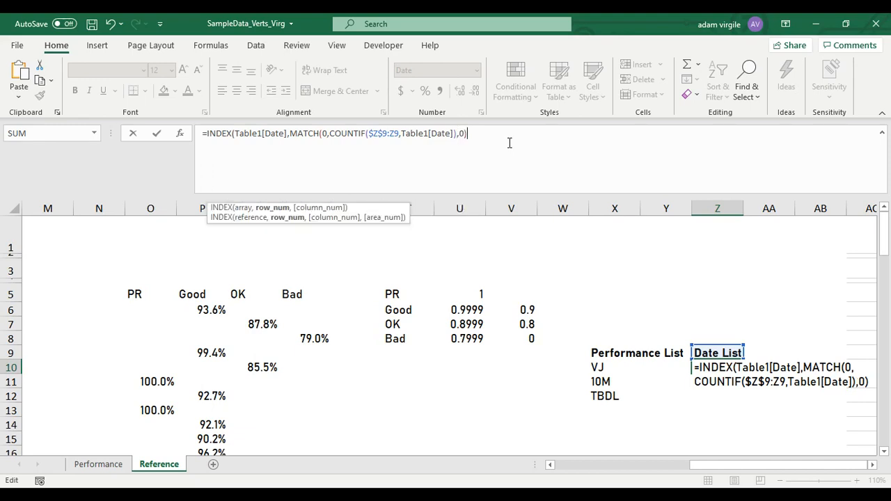
click(464, 133)
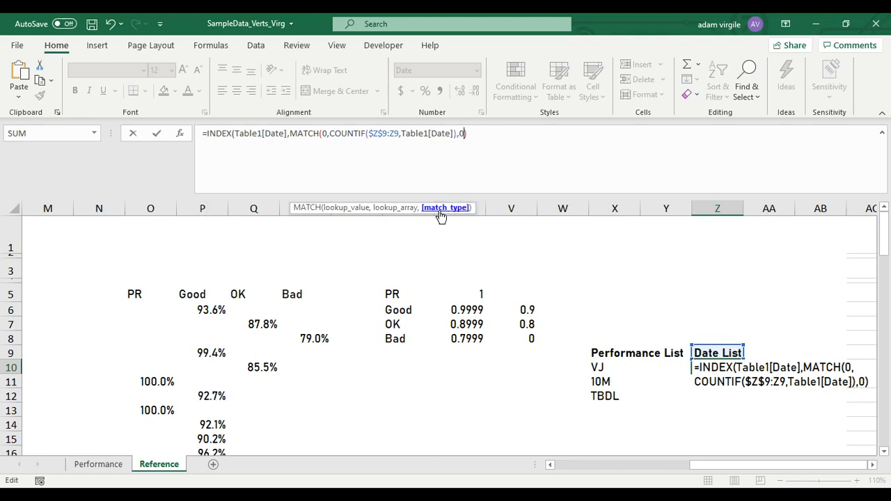
click(482, 139)
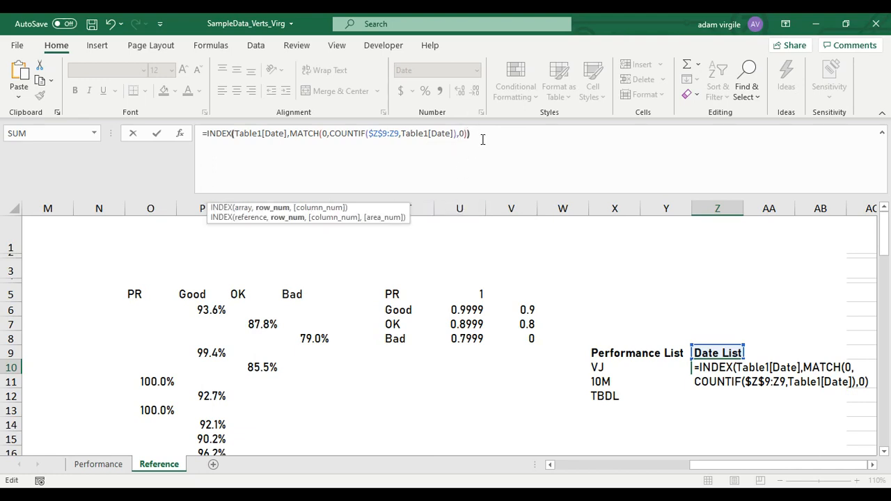
text())
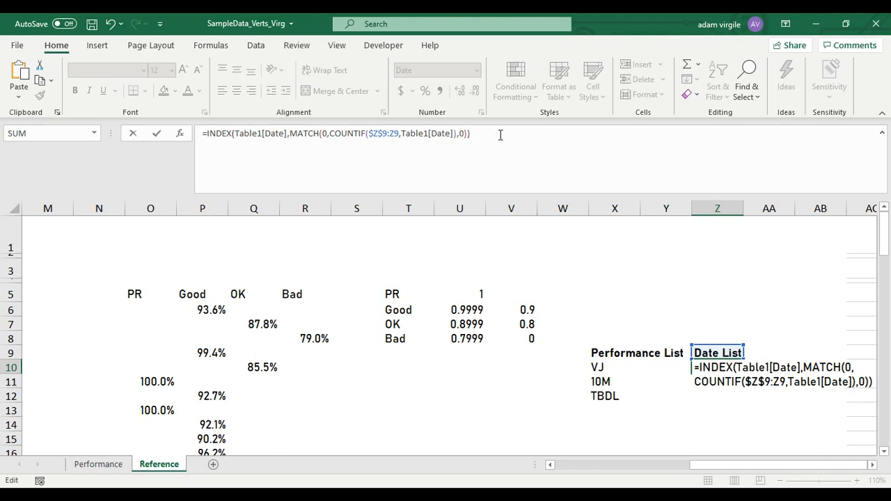
key(ctrl+shift+Return)
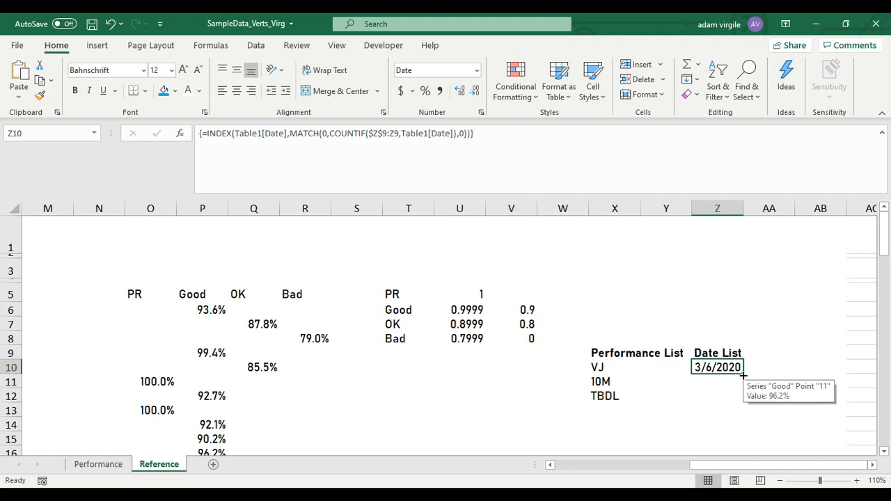
Fill the Date List array formula from Z10 down to Z22.
drag(744, 376, 732, 446)
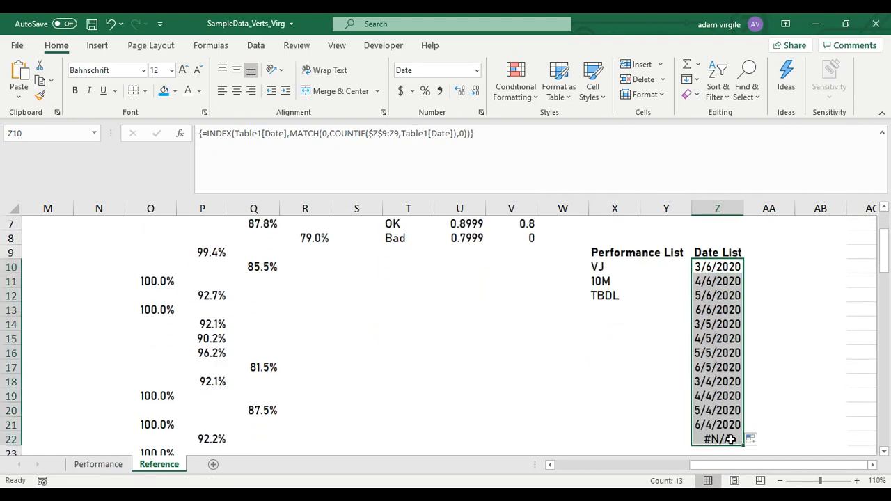
scroll(731, 428, down, 1)
scroll(719, 342, up, 1)
scroll(722, 400, down, 1)
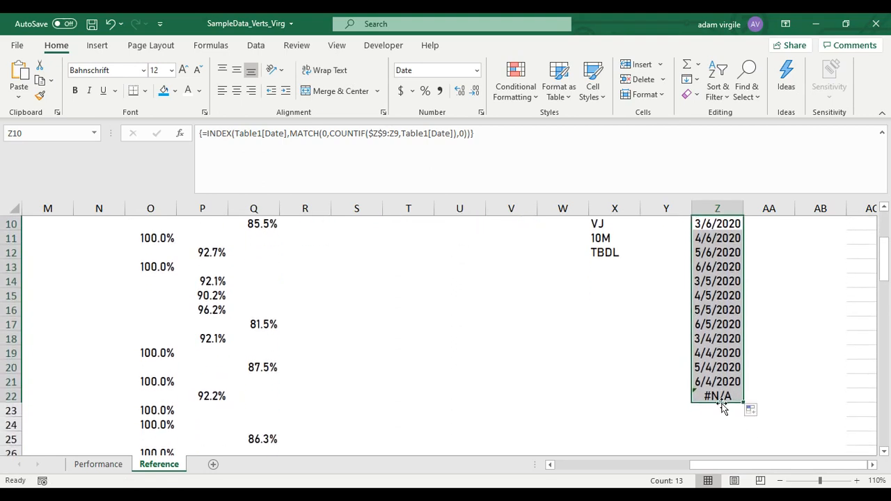
Extend the Date List array formula down to Z25 and review the dates it returns.
drag(744, 403, 742, 446)
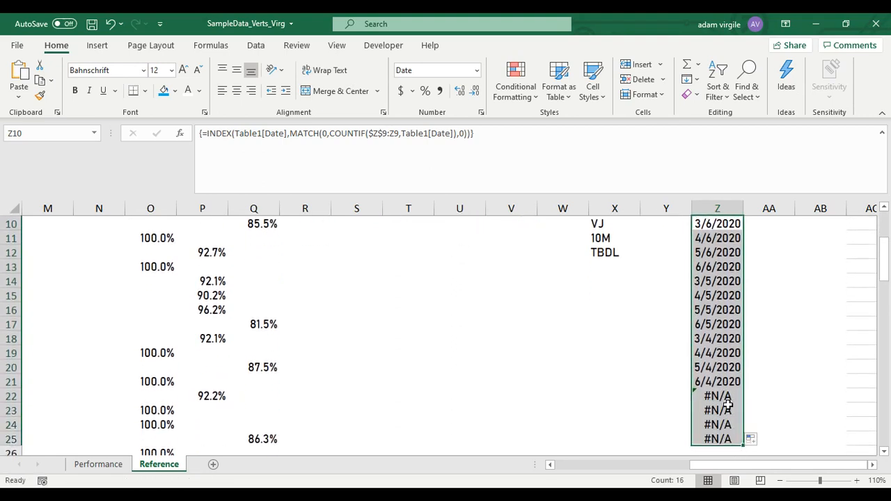
scroll(736, 408, up, 1)
scroll(740, 411, down, 1)
scroll(734, 318, up, 1)
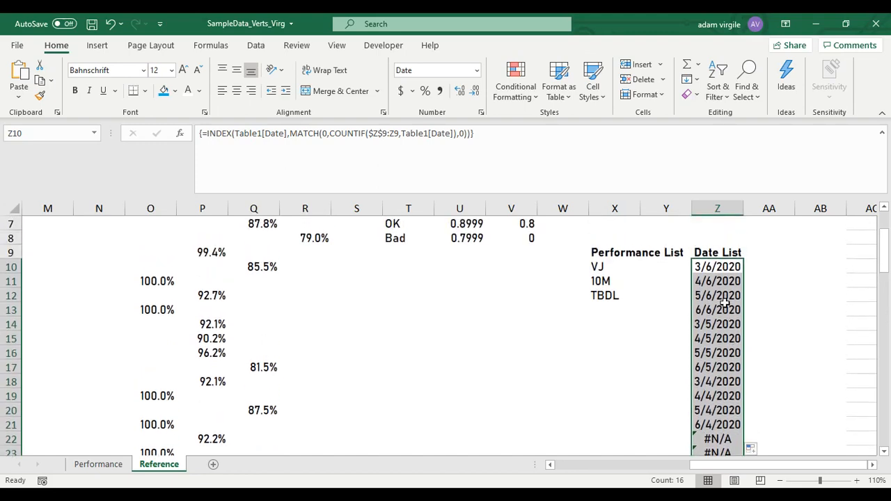
click(722, 266)
drag(720, 425, 719, 281)
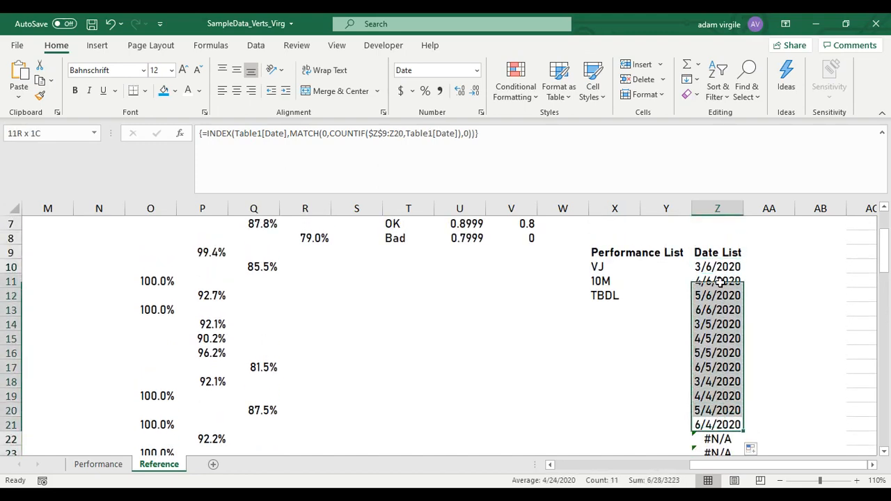
click(720, 268)
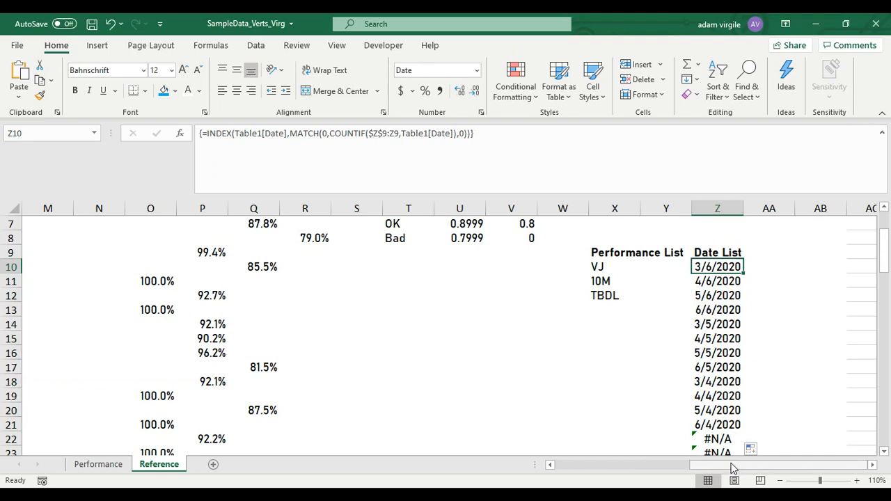
Examine how the nested IF formula in C6 compares the selected test with the Performance List entries.
drag(733, 468, 733, 468)
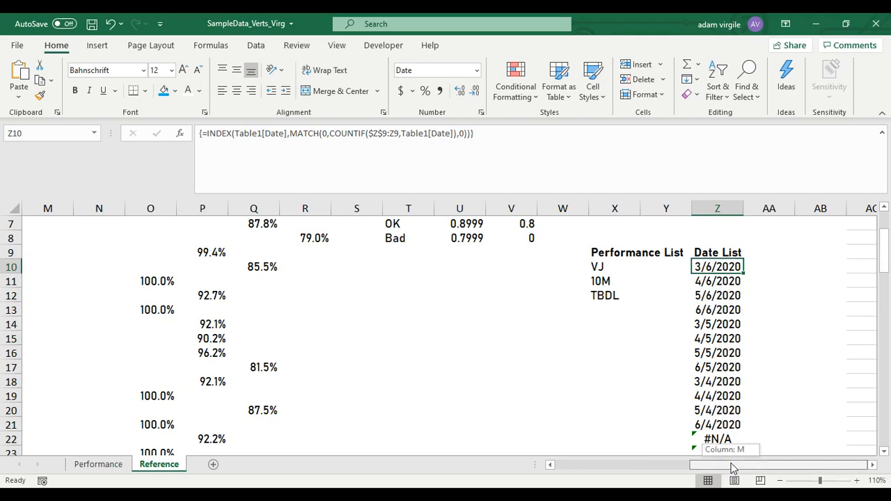
drag(733, 468, 733, 468)
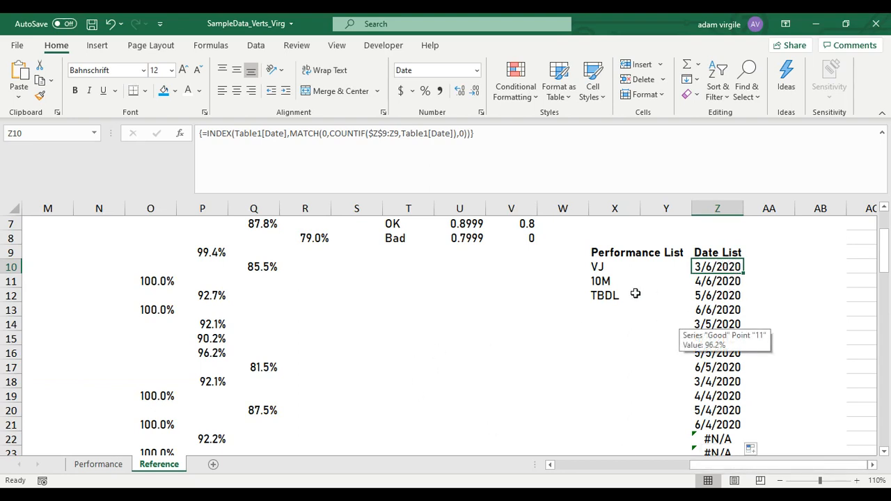
drag(727, 465, 565, 470)
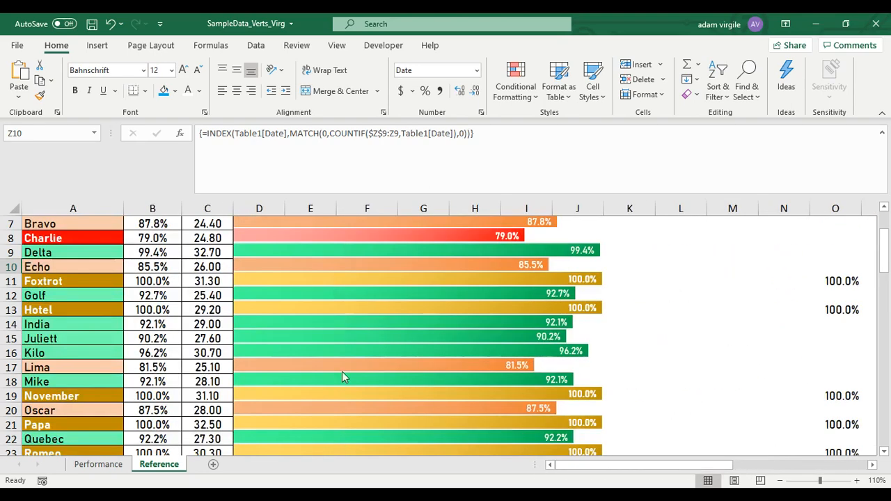
scroll(279, 341, up, 2)
click(207, 309)
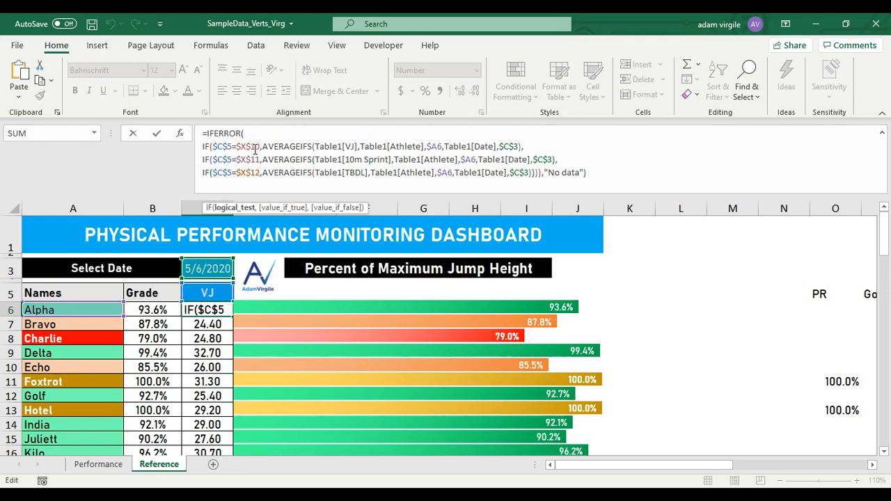
drag(577, 474, 757, 471)
key(Escape)
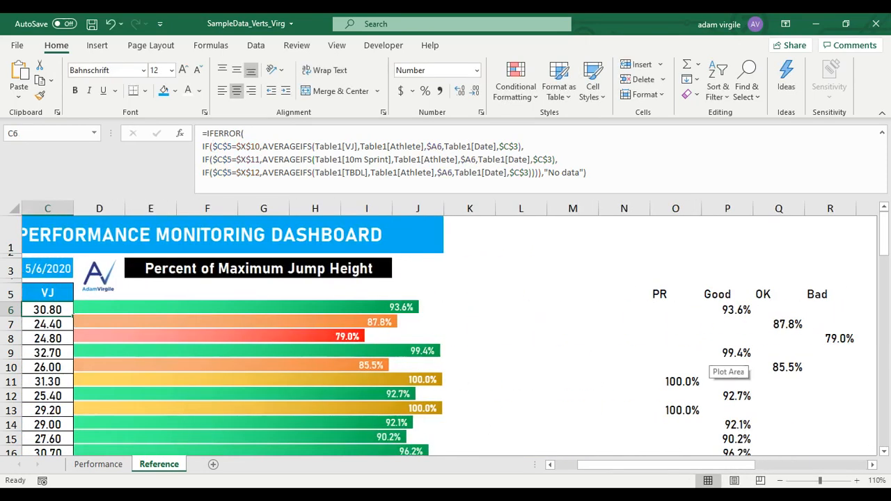
drag(677, 468, 794, 466)
Wrap the Date List formula in Z10 in an IF whose logical test begins with the absolute reference $C$5 and an equals sign.
click(710, 367)
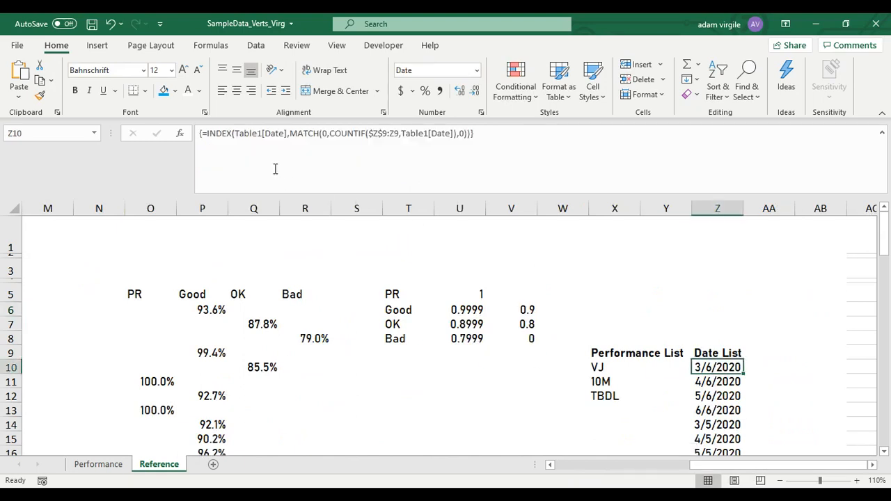
click(213, 134)
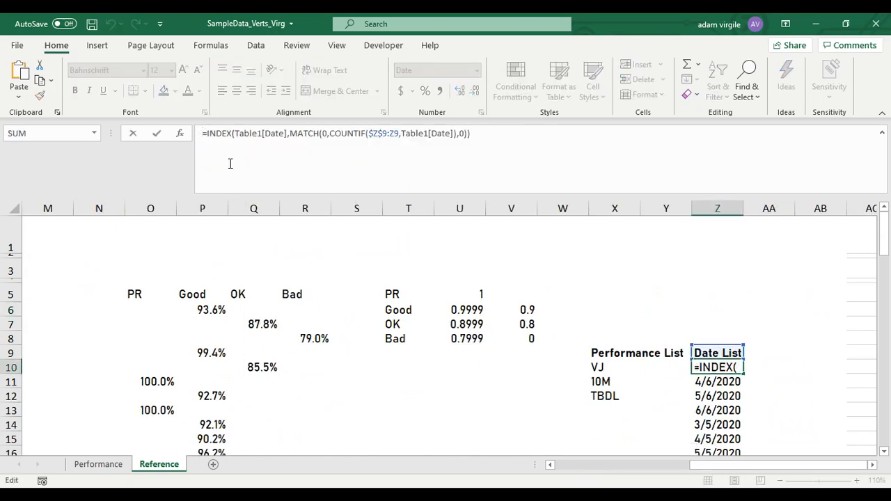
click(210, 133)
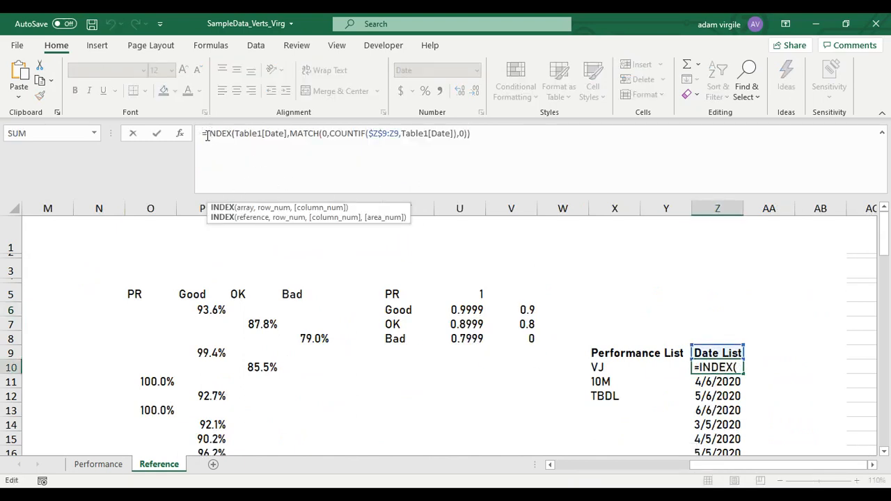
click(208, 135)
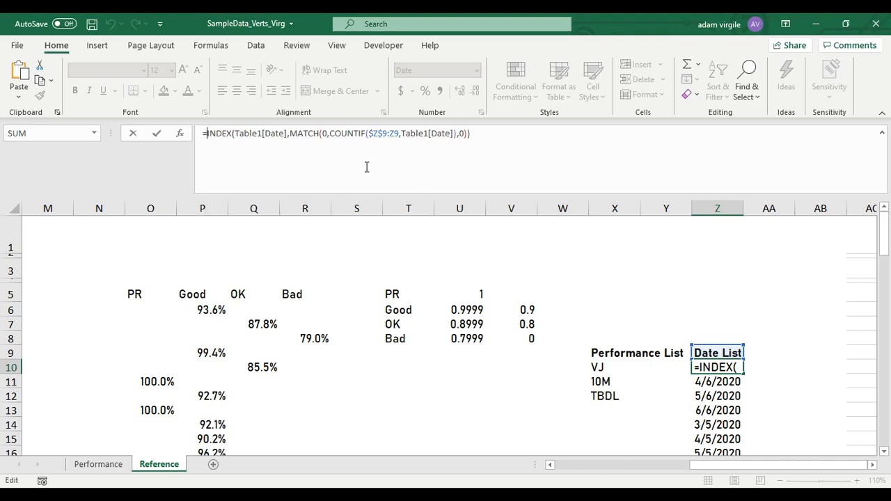
text(IF()
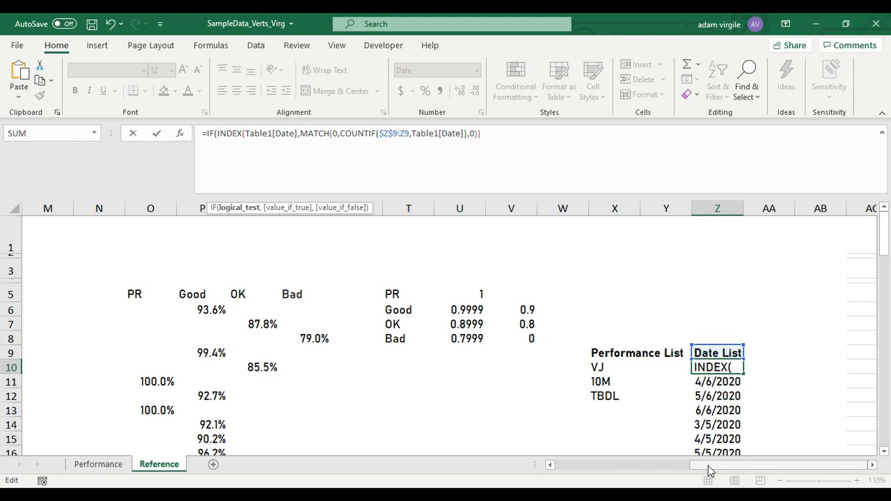
drag(708, 466, 572, 466)
click(202, 293)
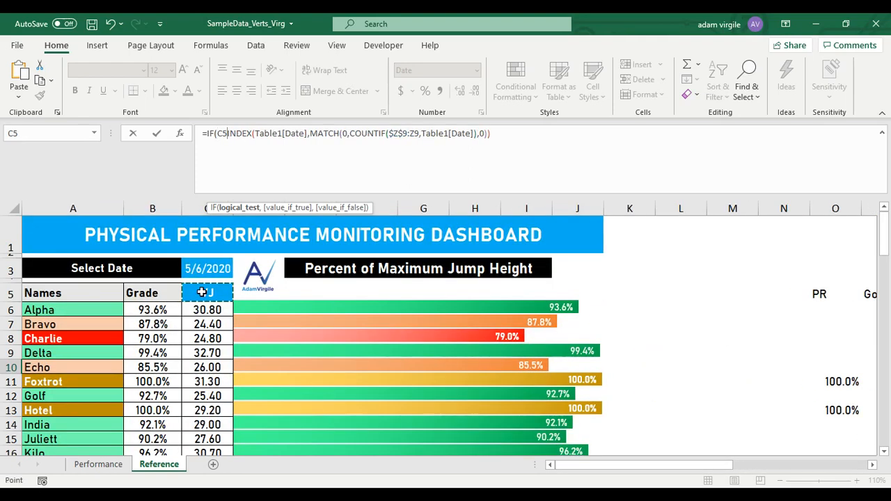
click(217, 133)
text($)
key(Right)
text($5)
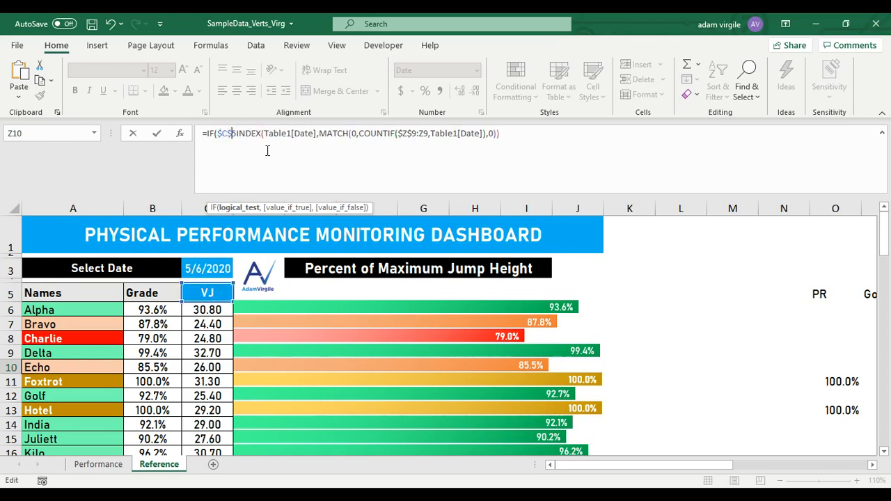
text(=)
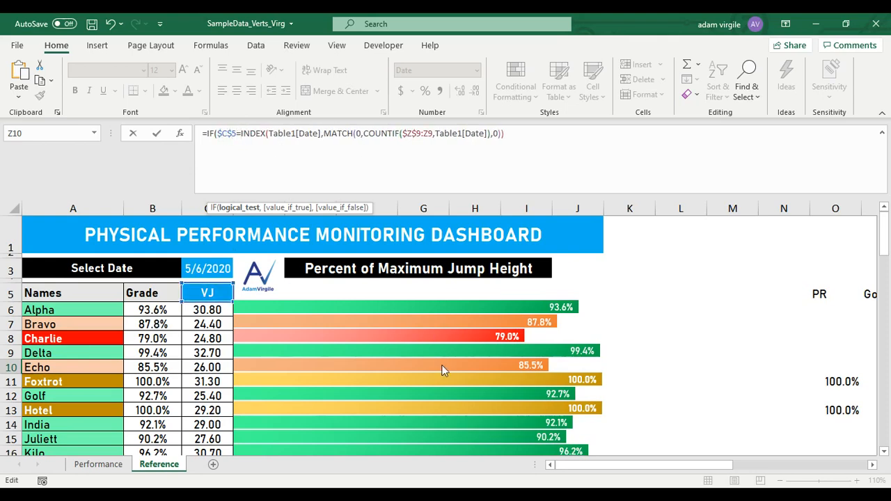
Complete the IF test in Z10 by comparing against $X$10, leaving the INDEX expression as the value if true.
drag(570, 467, 747, 472)
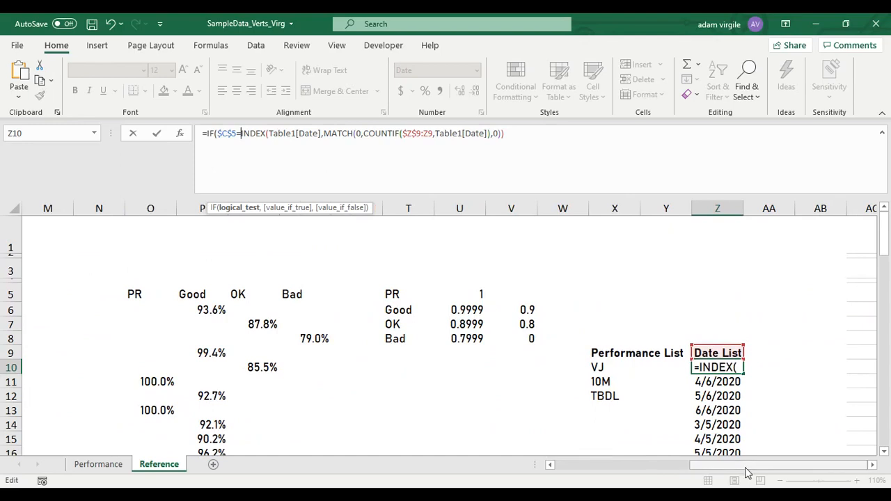
click(603, 367)
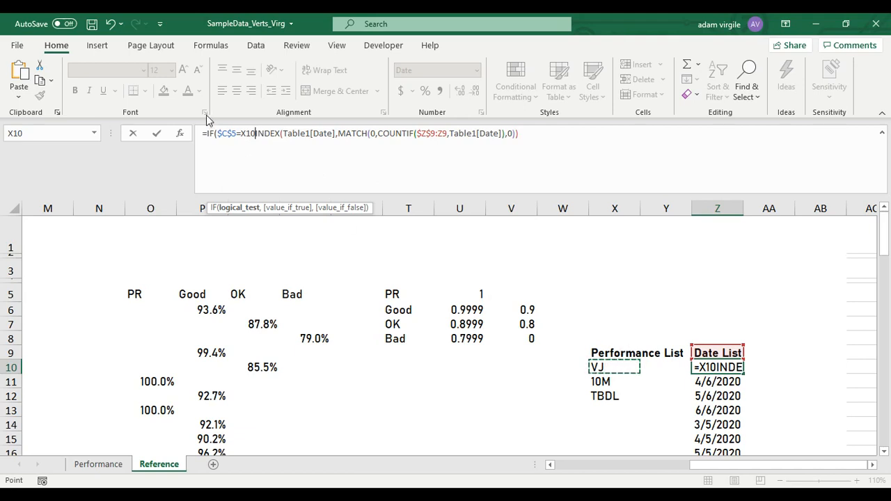
click(241, 134)
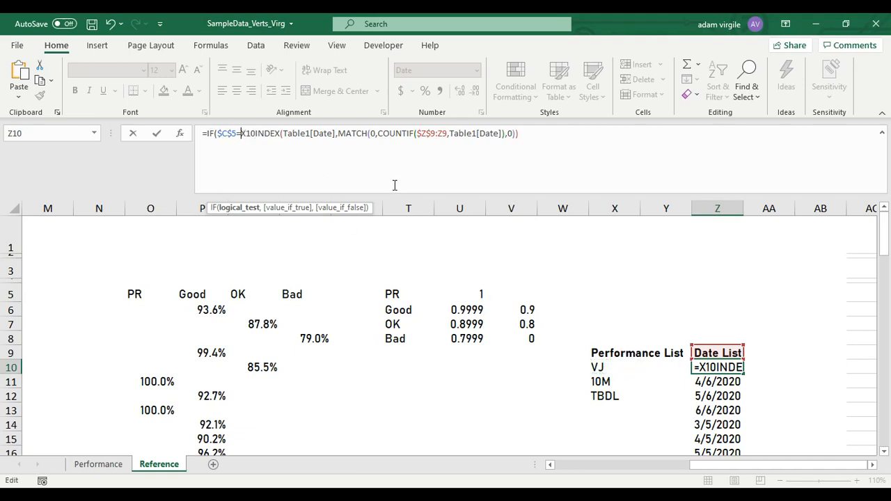
text($X)
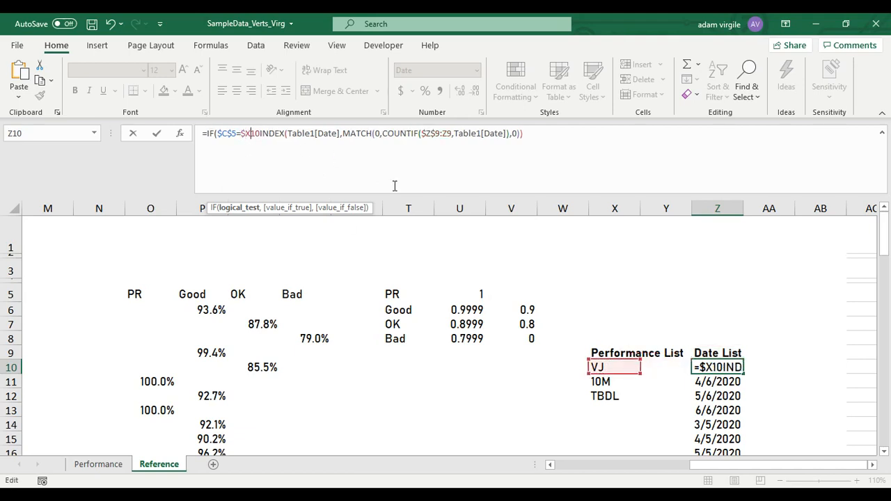
text($10)
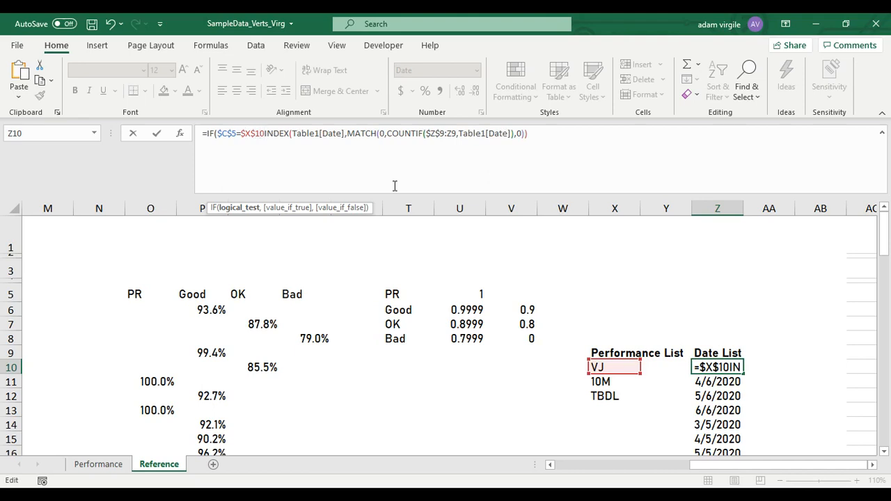
text(,)
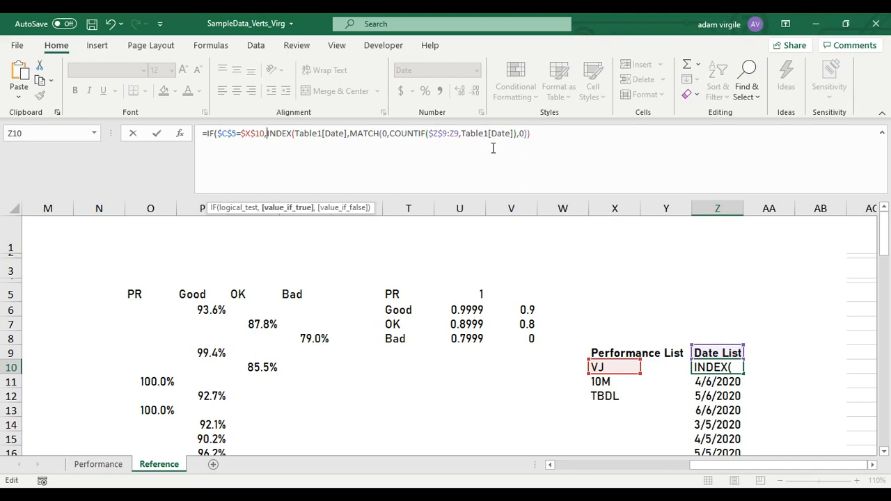
Inside MATCH in the Z10 formula, insert IF(Table1[VJ]<>"", directly before COUNTIF so that blank VJ results are excluded.
click(389, 134)
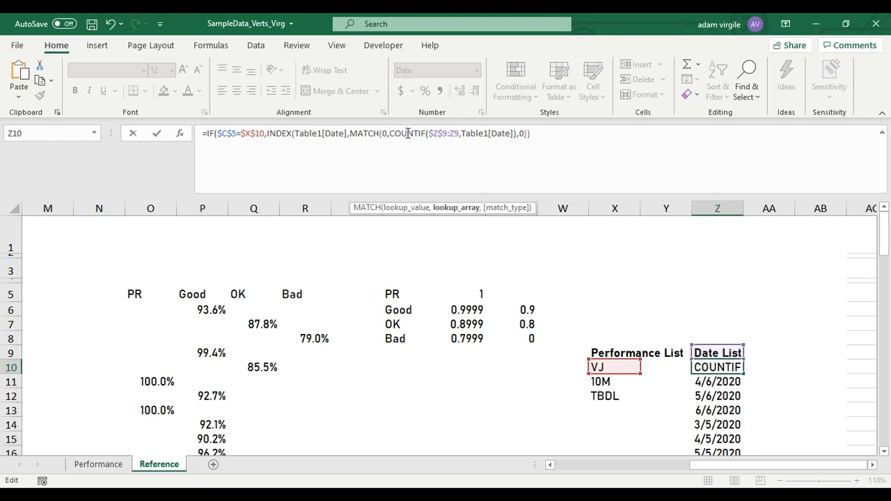
text(IF)
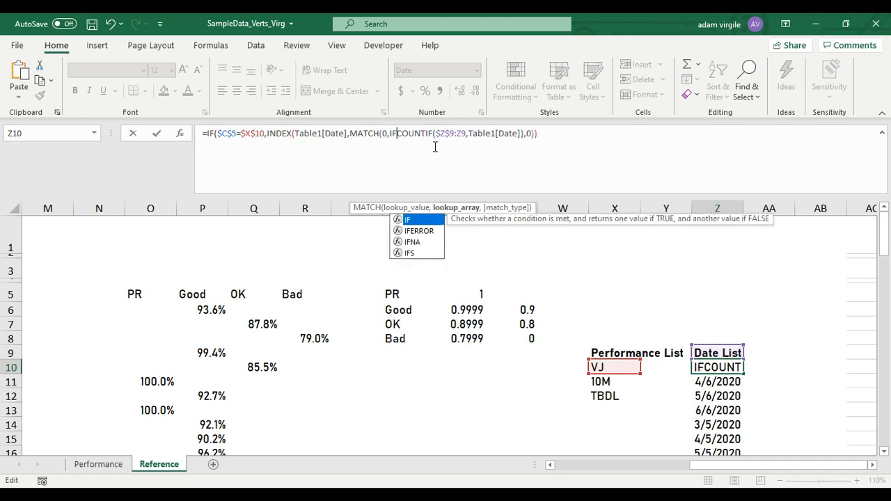
text(()
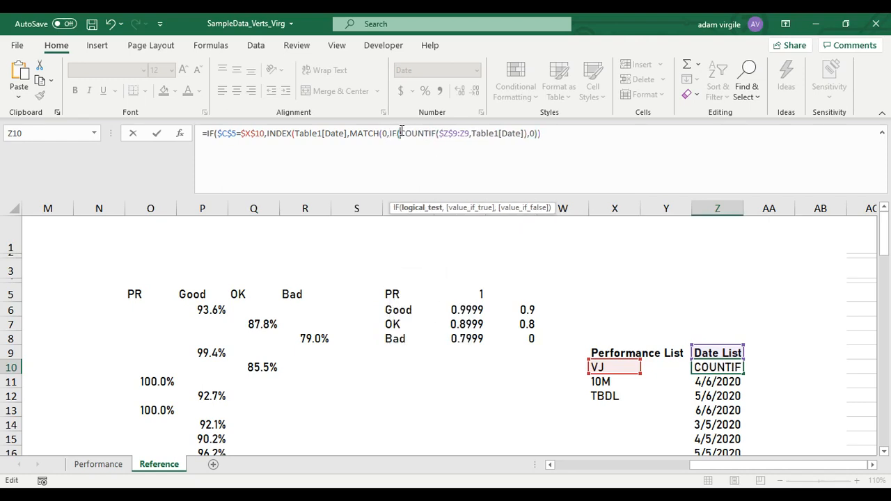
text(Table1)
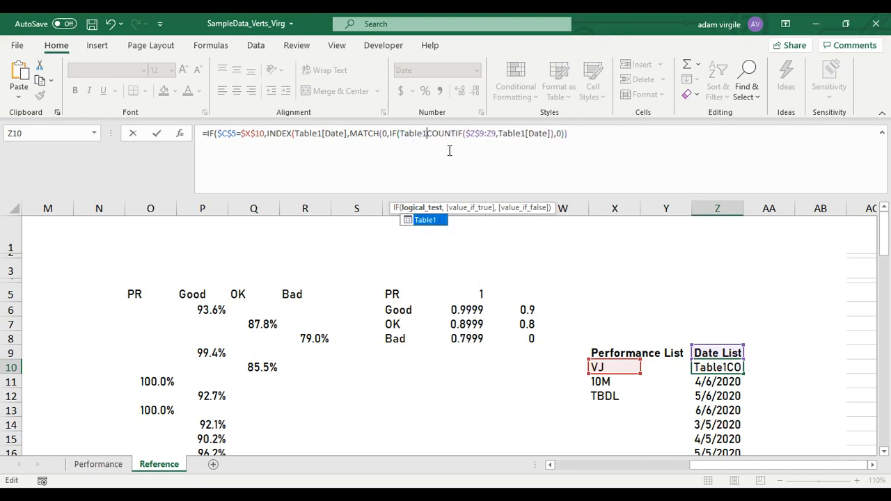
text([)
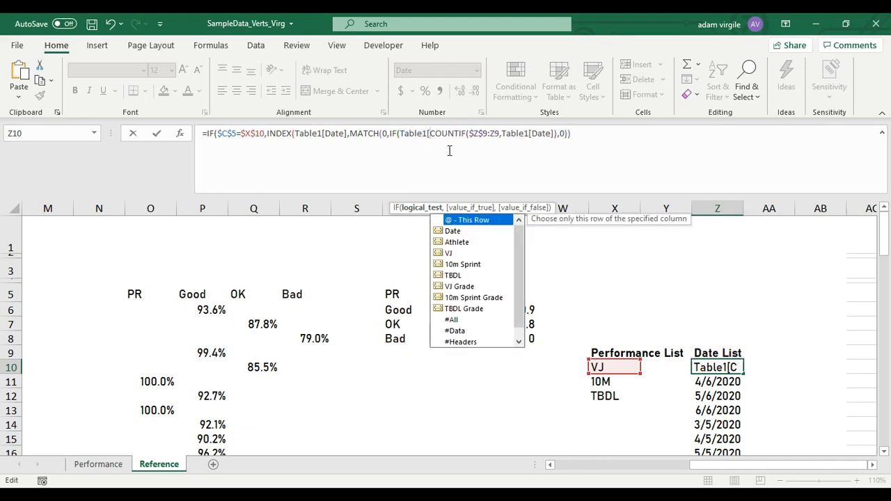
text(VJ)
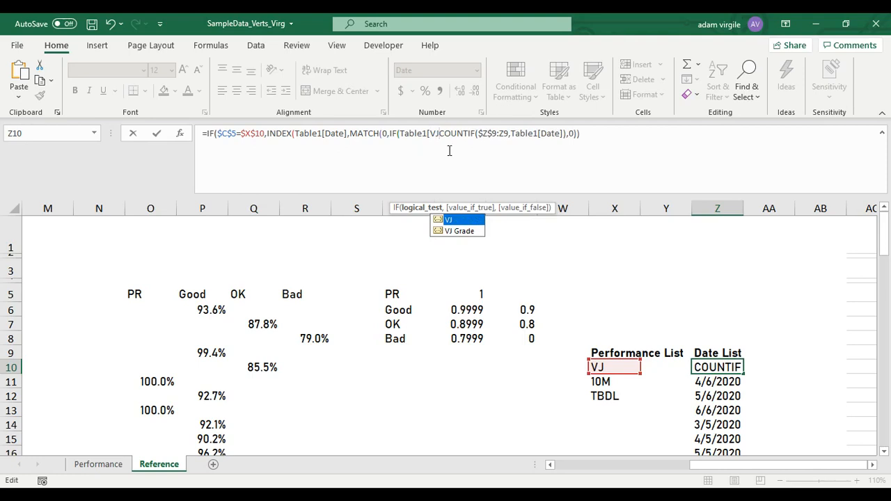
text(])
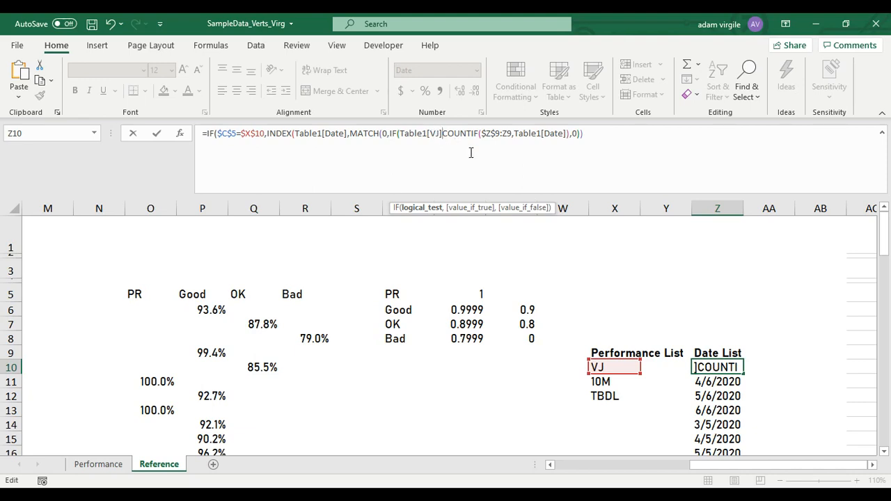
text(<>)
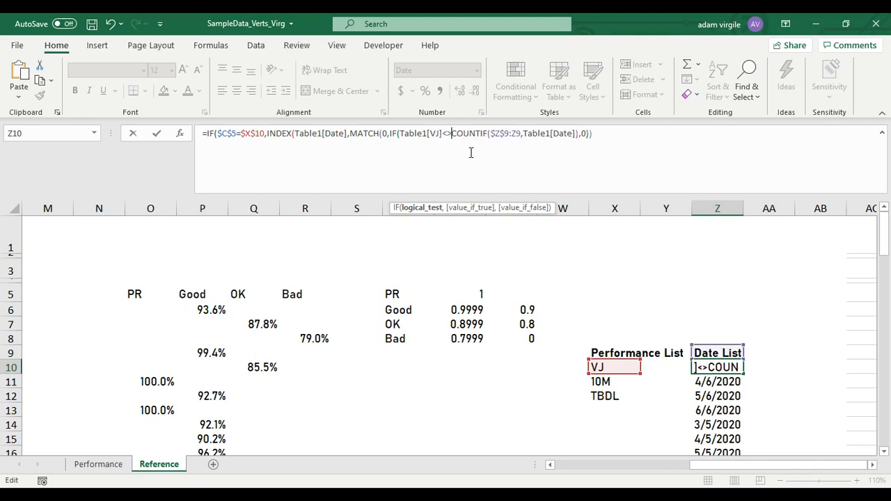
text("")
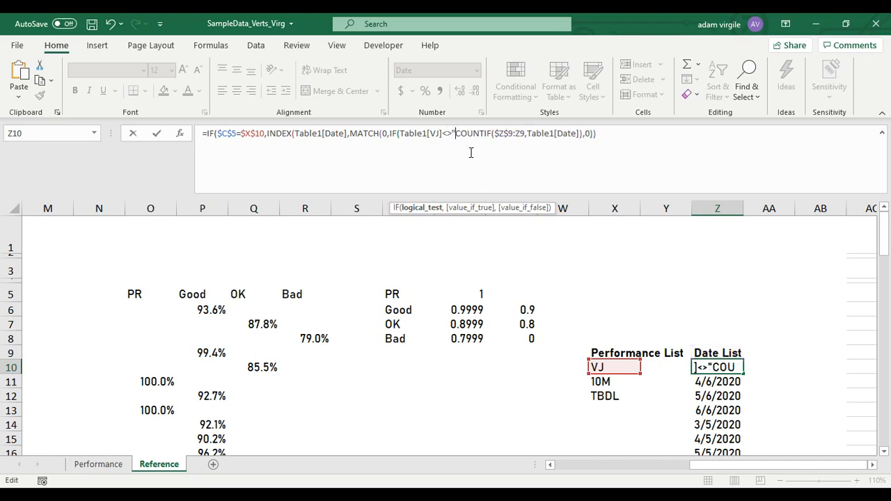
text(,)
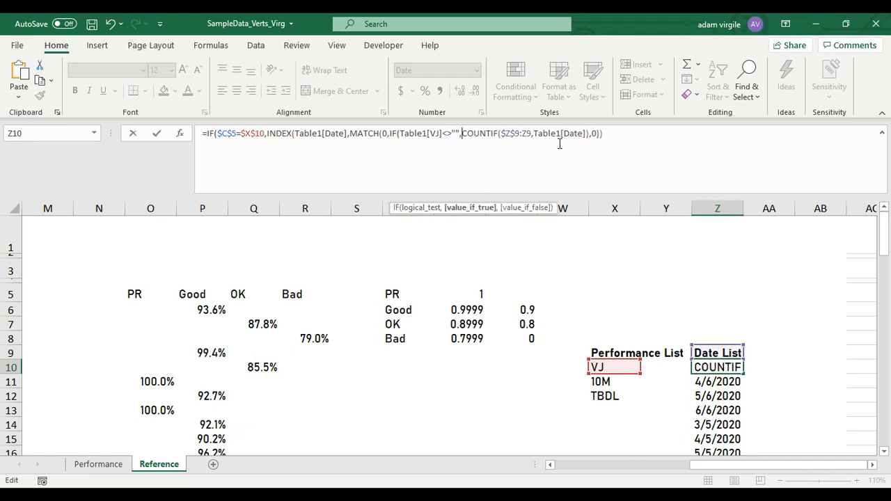
Add the missing closing parentheses after the COUNTIF and at the end of Z10's formula, and enter it as an array formula.
click(595, 133)
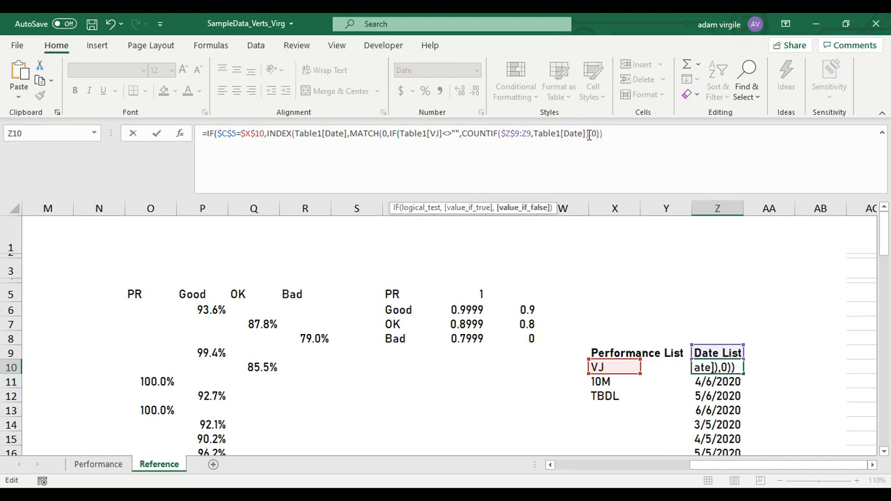
click(589, 135)
text())
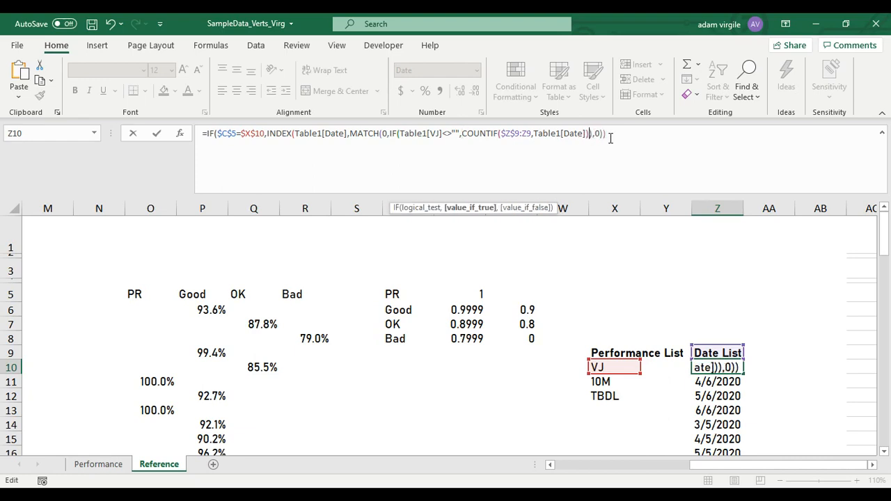
key(Right)
key(Right)
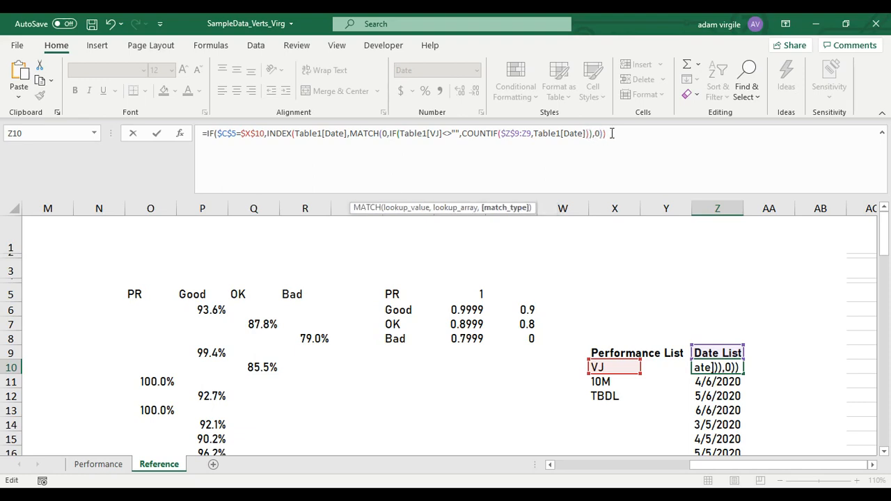
click(612, 133)
text())
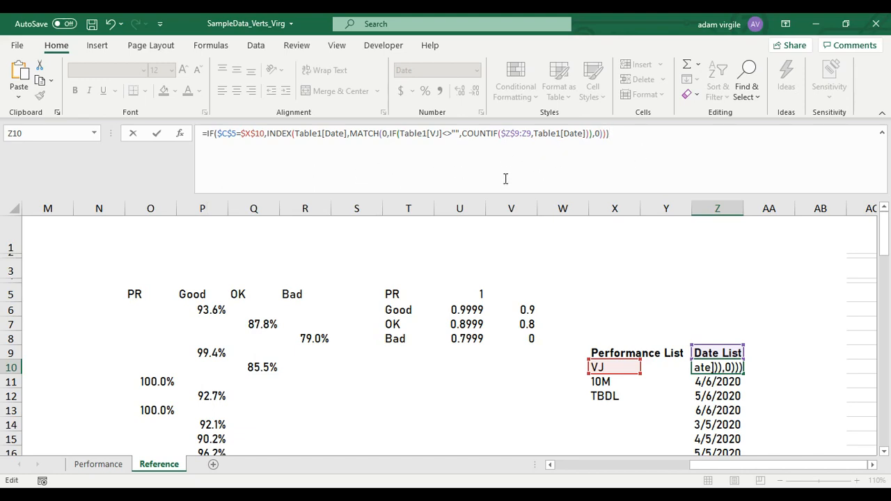
key(ctrl+shift+Return)
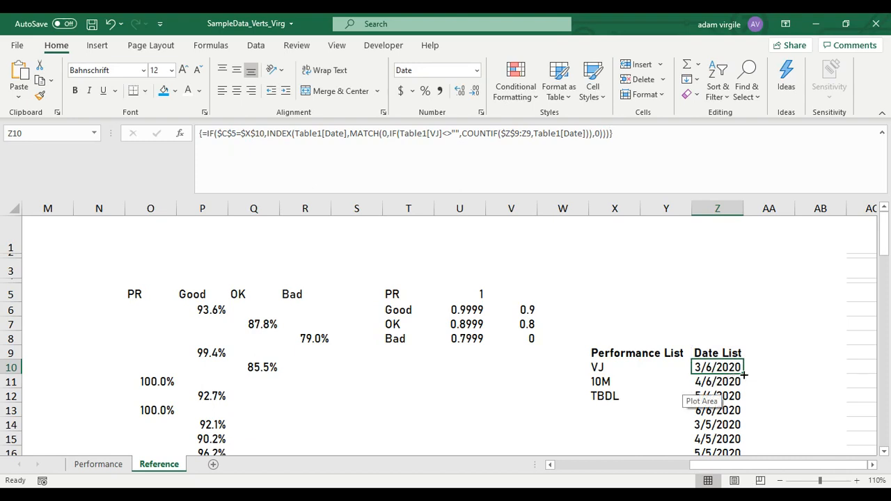
Fill the VJ-only array formula from Z10 down the Date List column.
drag(744, 375, 720, 446)
scroll(718, 404, up, 3)
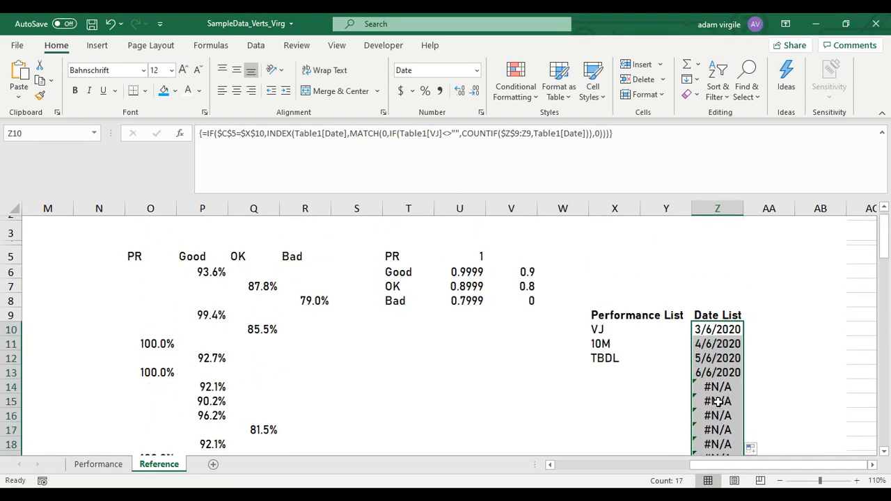
click(725, 331)
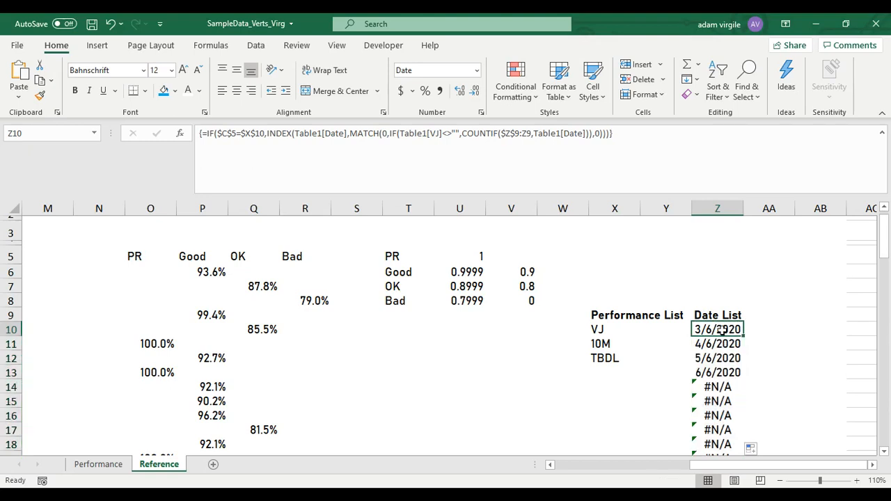
Review the Z10 array formula together with the cells it compares, X10 and C5.
click(377, 139)
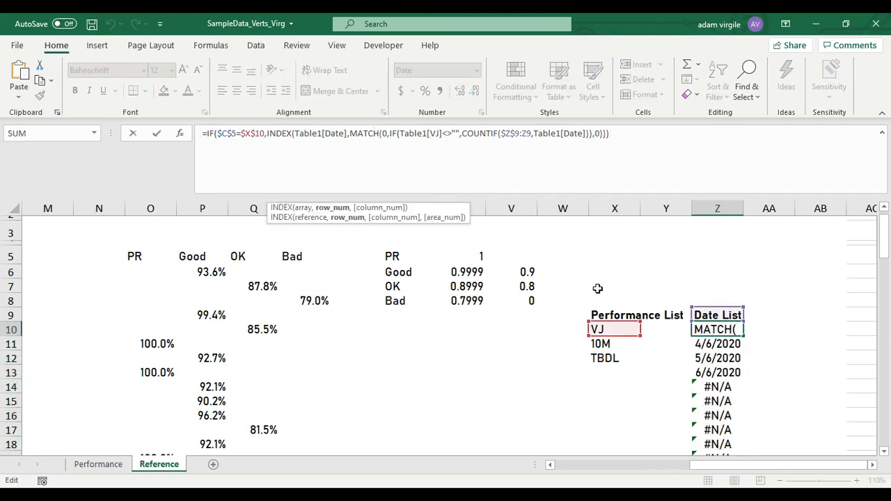
key(ctrl+shift+Return)
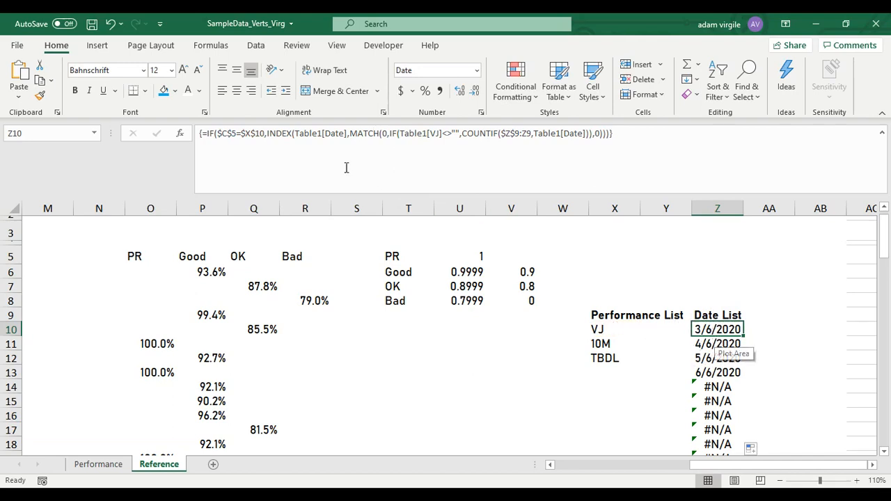
click(598, 329)
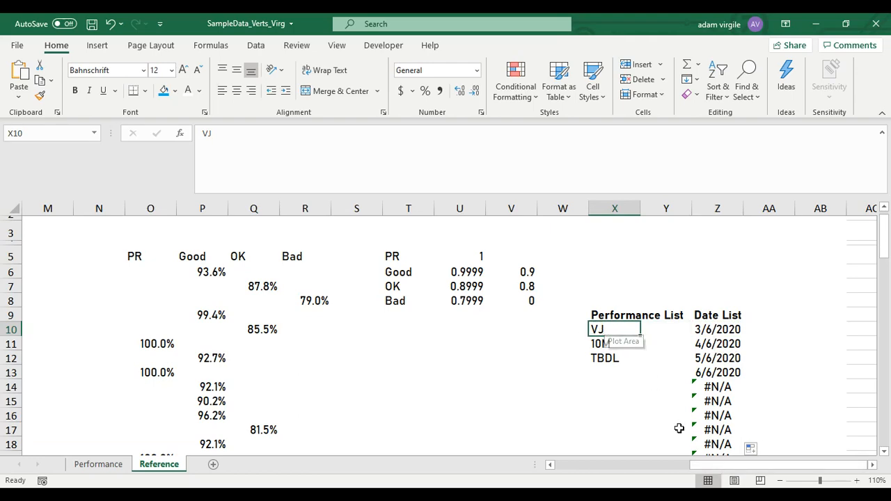
drag(703, 465, 779, 483)
click(204, 256)
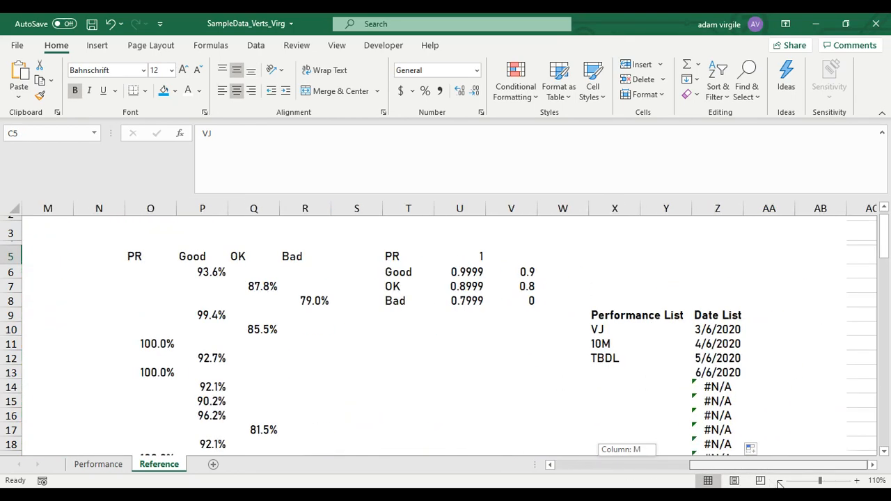
click(722, 333)
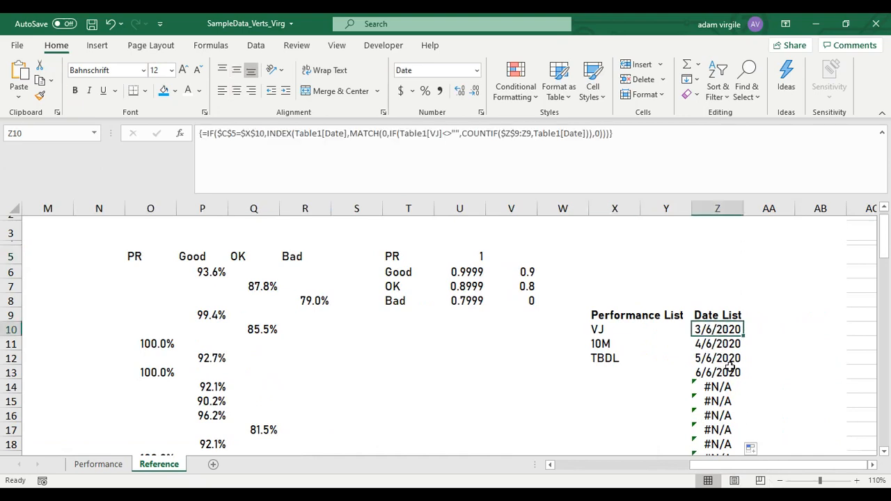
Remove the final closing parenthesis from Z10's formula and copy the whole IF expression without the equals sign.
click(494, 162)
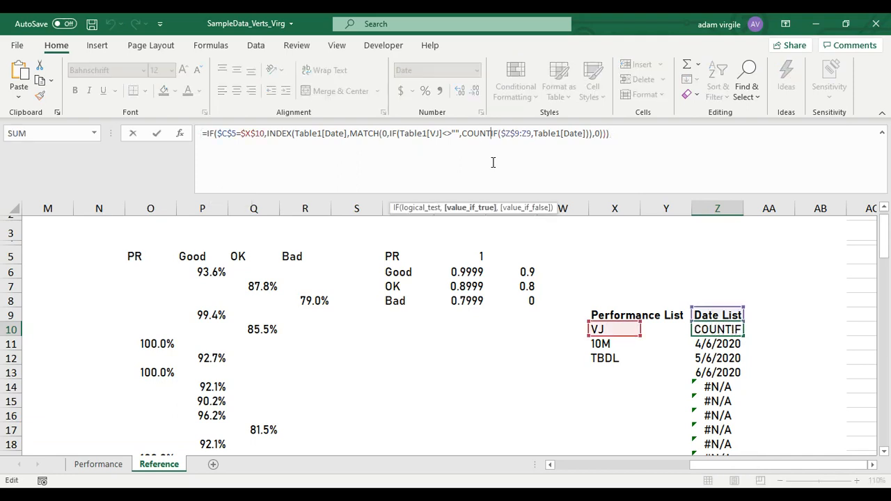
click(206, 134)
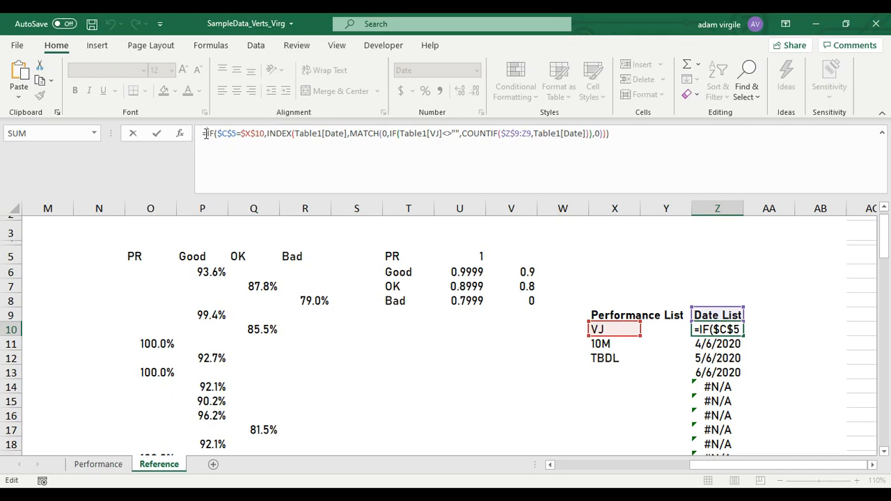
drag(206, 134, 614, 135)
click(612, 132)
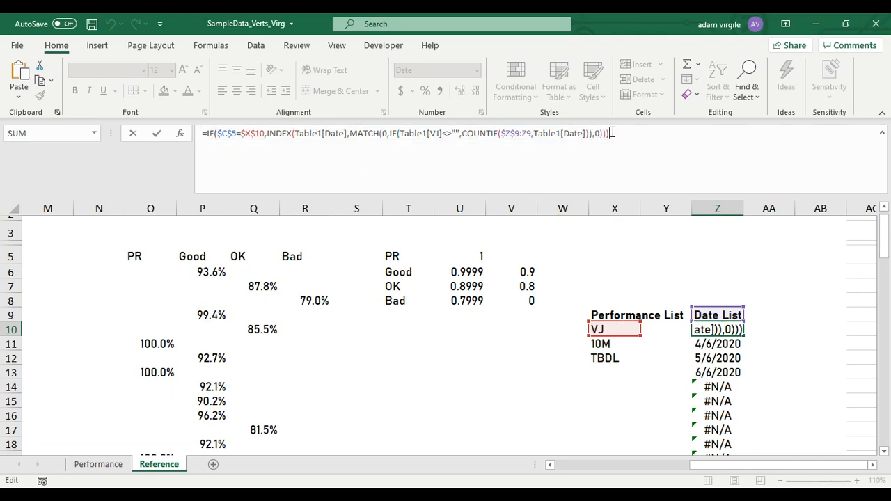
key(BackSpace)
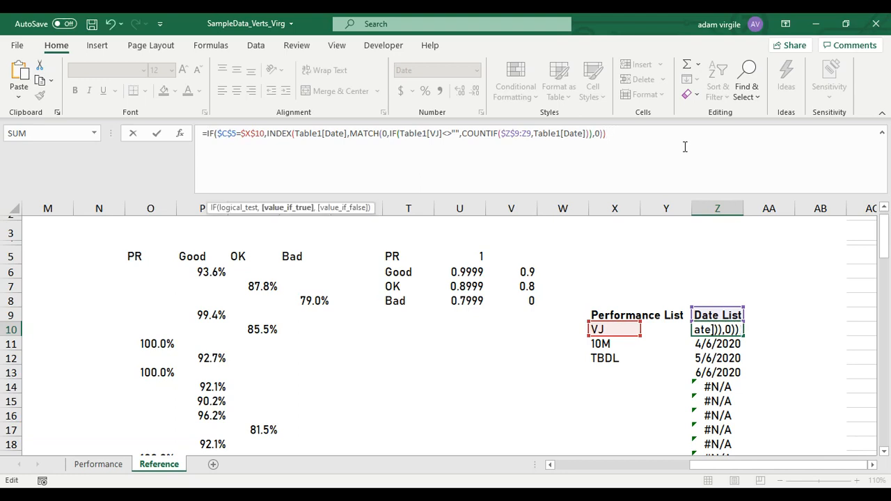
drag(613, 133, 207, 132)
key(ctrl+c)
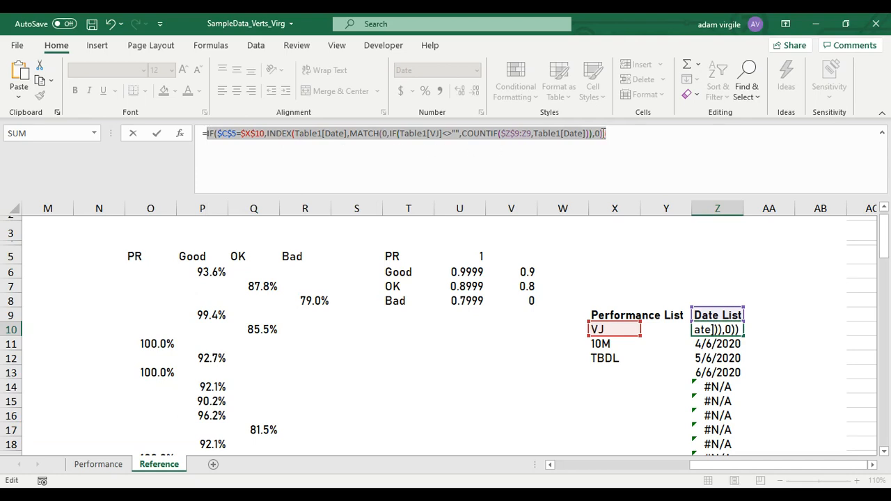
Append a comma to the first IF and paste the copied expression on a second line of Z10's formula.
click(639, 130)
text(,)
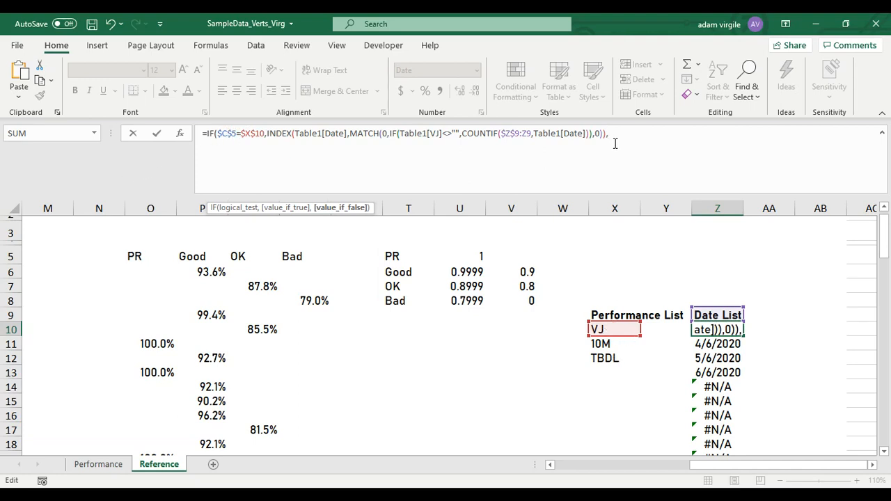
key(alt+Return)
key(ctrl+v)
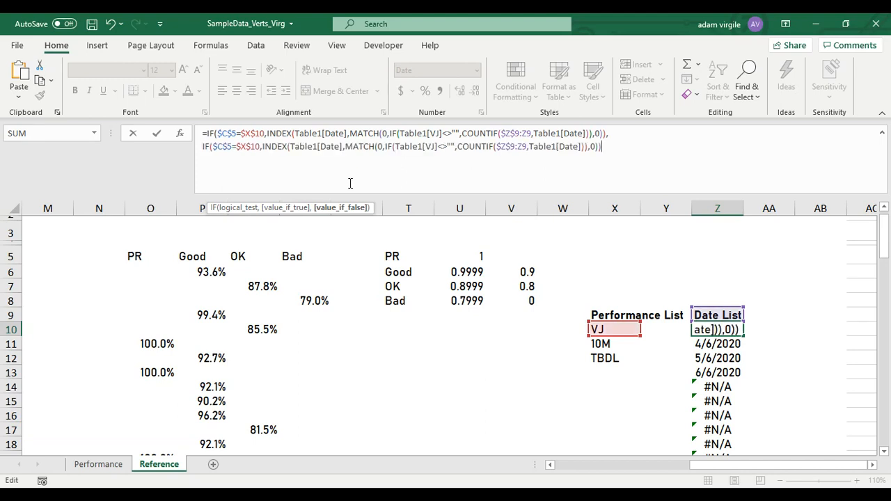
Change the second IF to compare C5 with $X$11 and to test Table1[10m Sprint] for non-blank values.
click(258, 147)
key(BackSpace)
text(1)
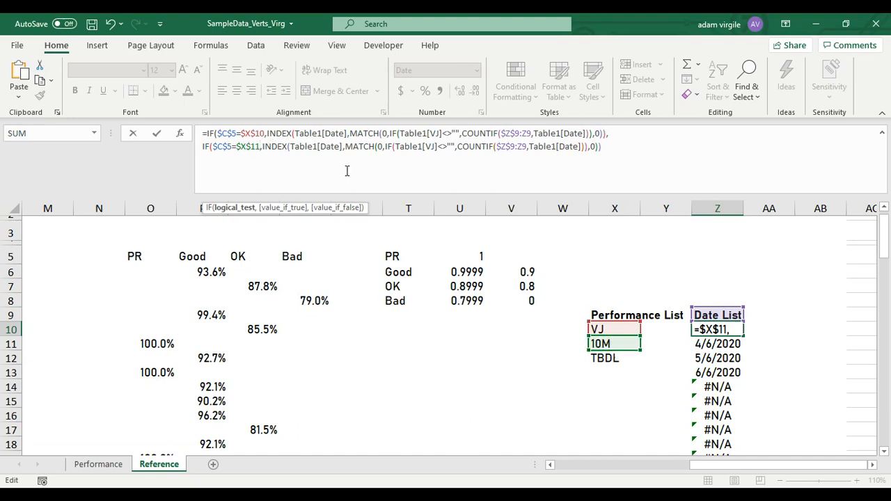
click(433, 146)
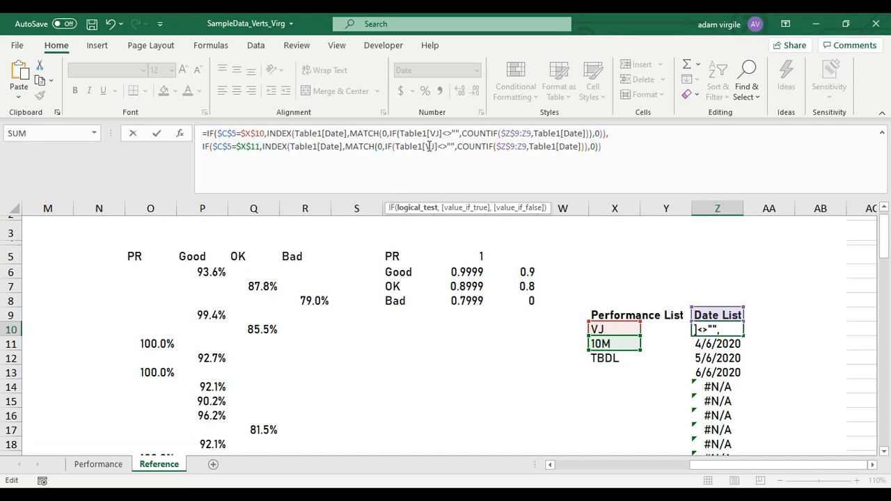
key(BackSpace)
key(BackSpace)
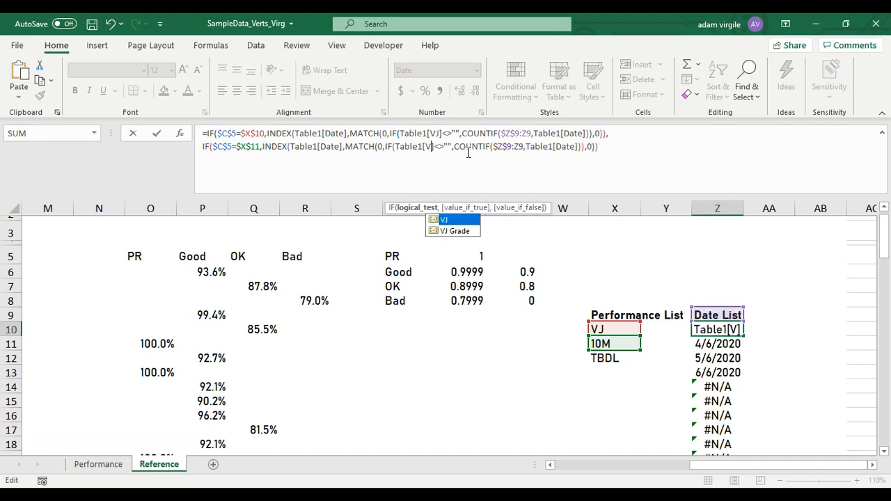
text(10)
key(Tab)
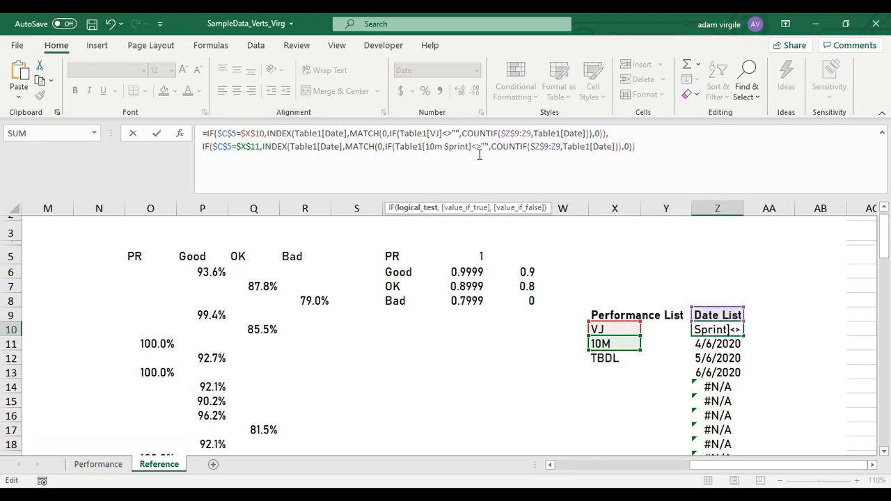
Append a comma to the second IF and paste the copied expression on a third line of the formula.
click(644, 147)
text(,)
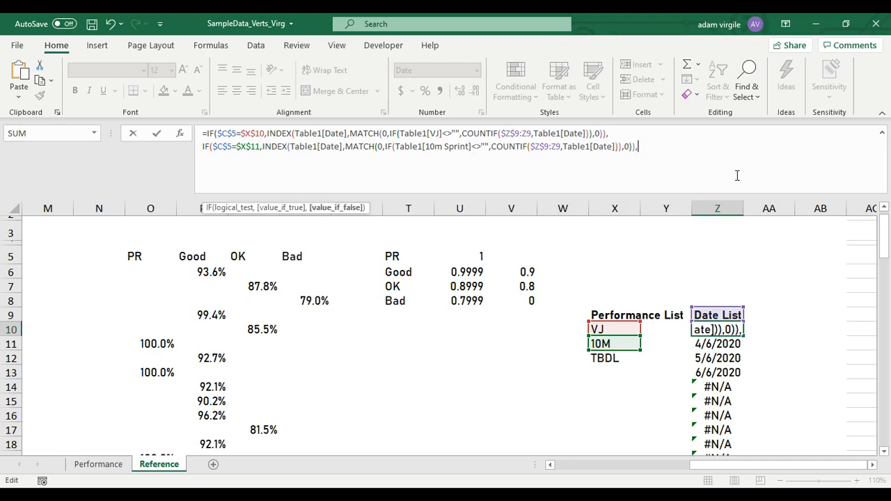
key(alt+Return)
key(ctrl+v)
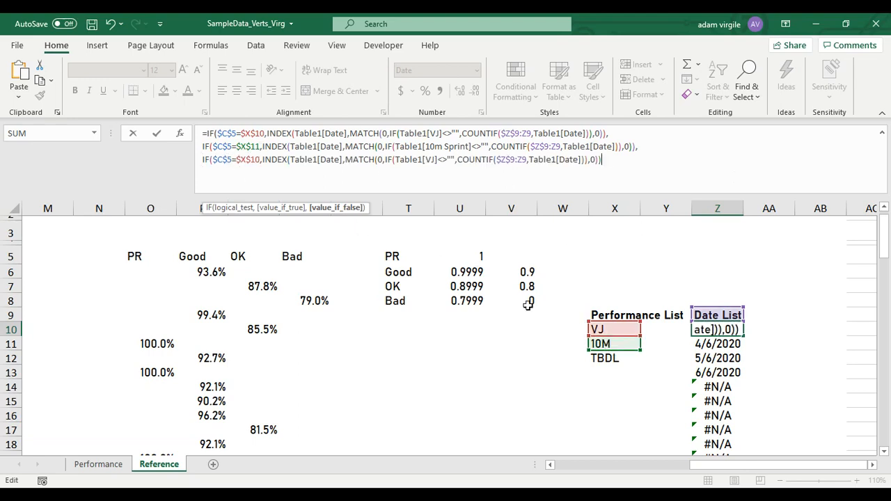
Change the third IF to compare C5 with $X$12 and to test Table1[TBDL] for non-blank values.
click(259, 159)
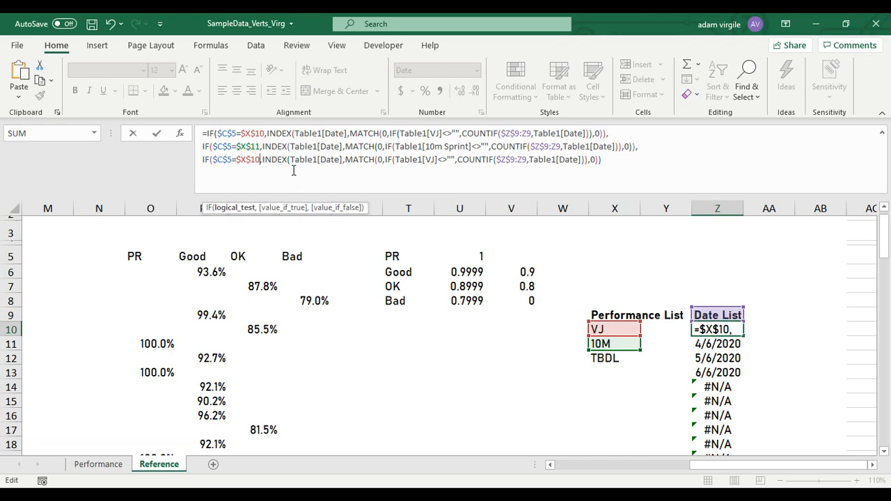
key(BackSpace)
text(2)
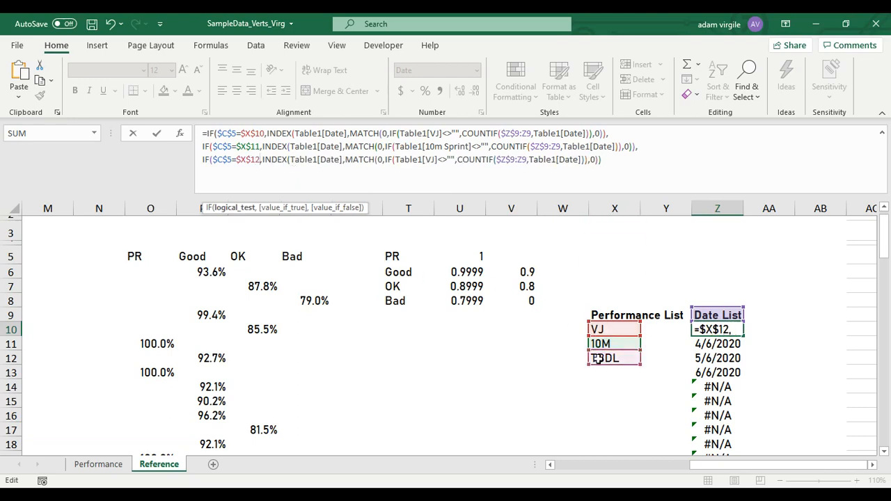
double_click(428, 160)
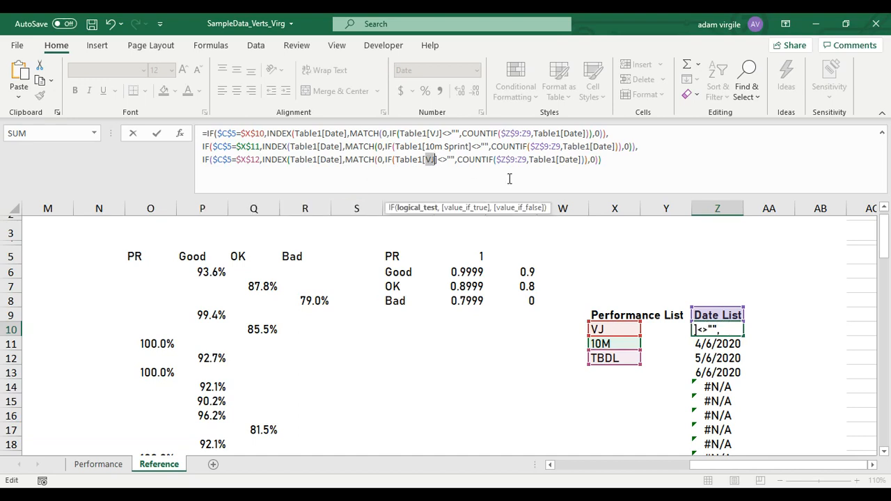
text(TBDL)
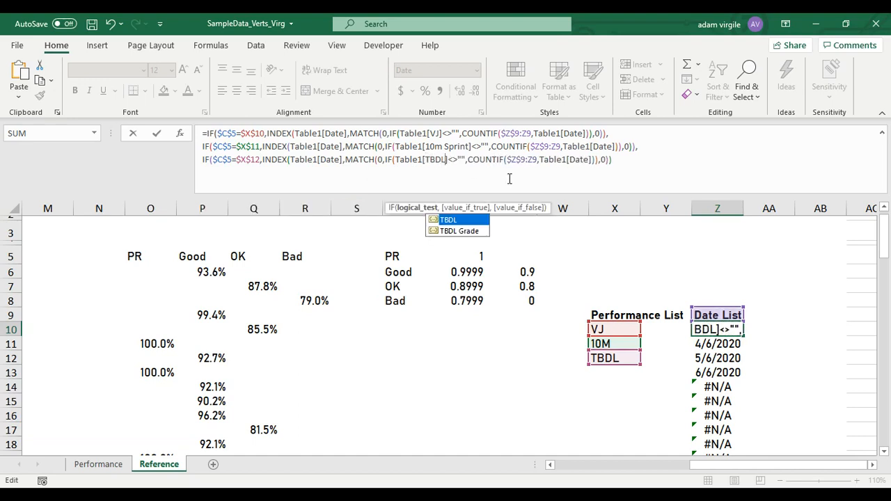
click(523, 165)
Close the three nested IFs with three more parentheses and enter Z10's formula as an array formula.
click(628, 163)
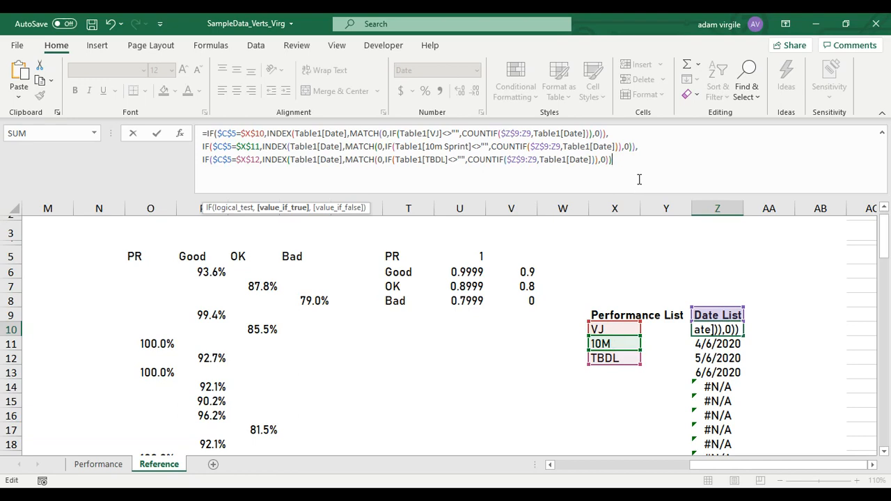
text())))
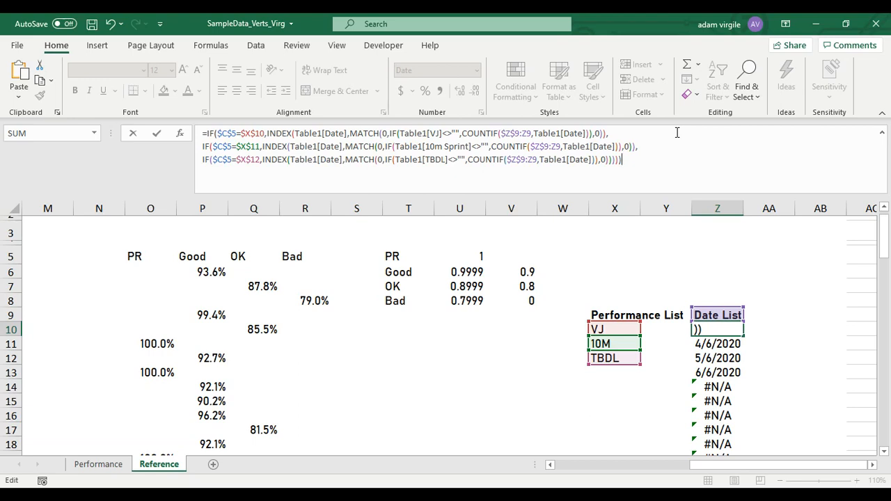
key(ctrl+shift+Return)
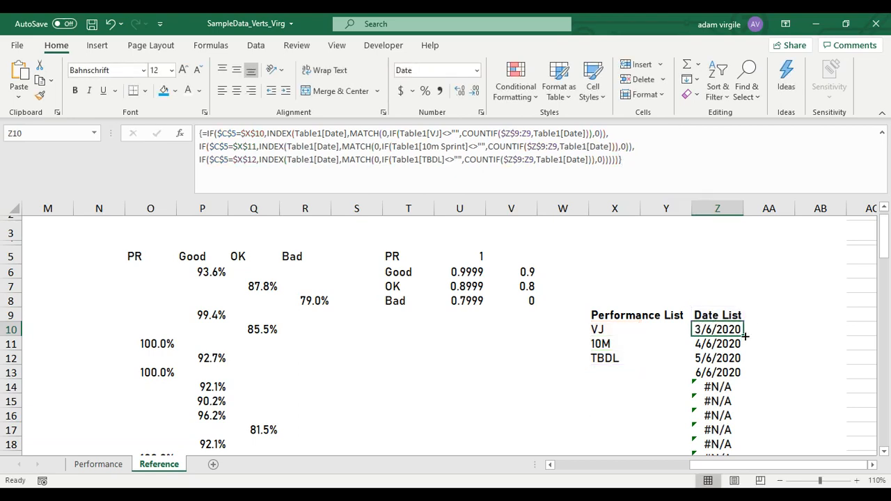
Fill the three-test array formula from Z10 down the Date List column.
drag(745, 336, 746, 375)
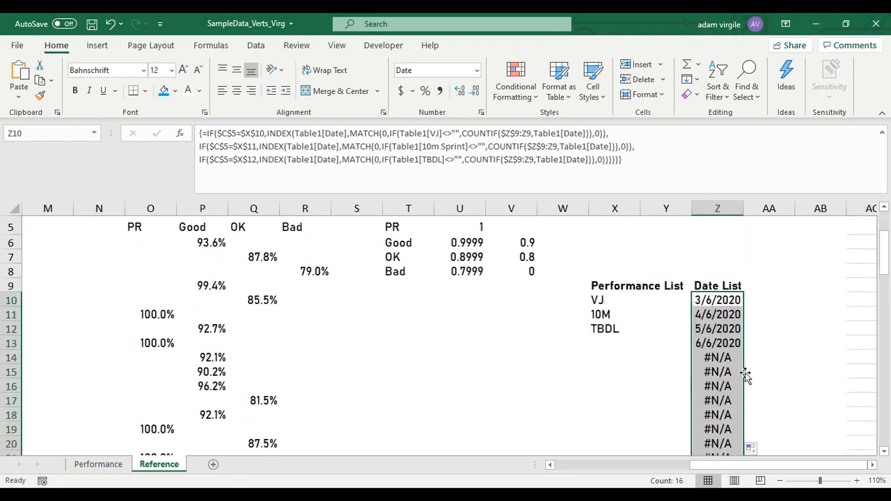
click(723, 307)
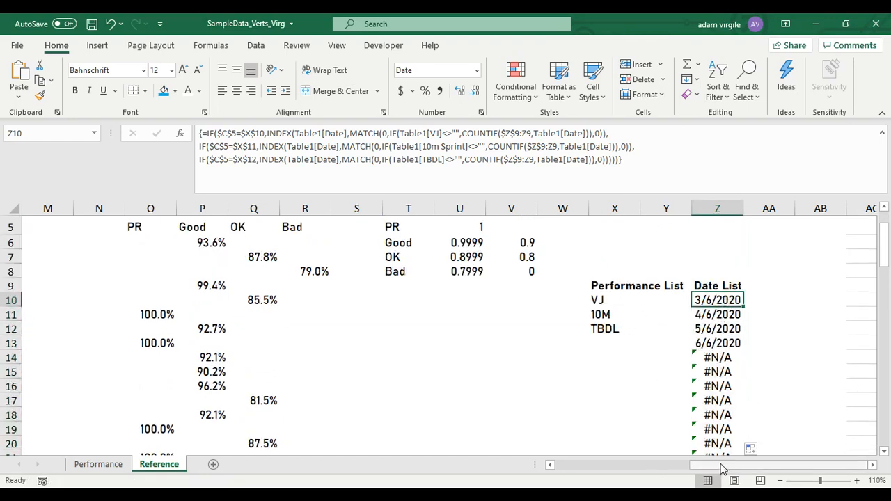
drag(721, 467, 584, 470)
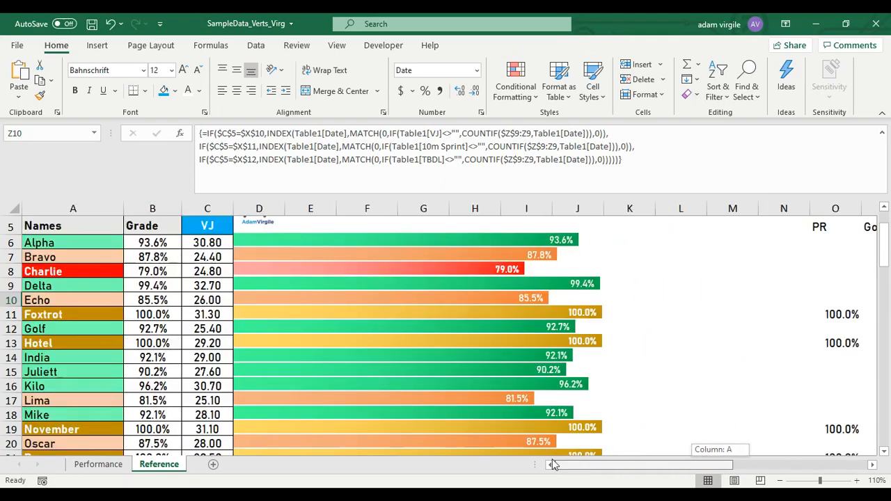
Choose 10M as the performance test in C5 and check the dates and formula in the Date List.
scroll(220, 288, up, 2)
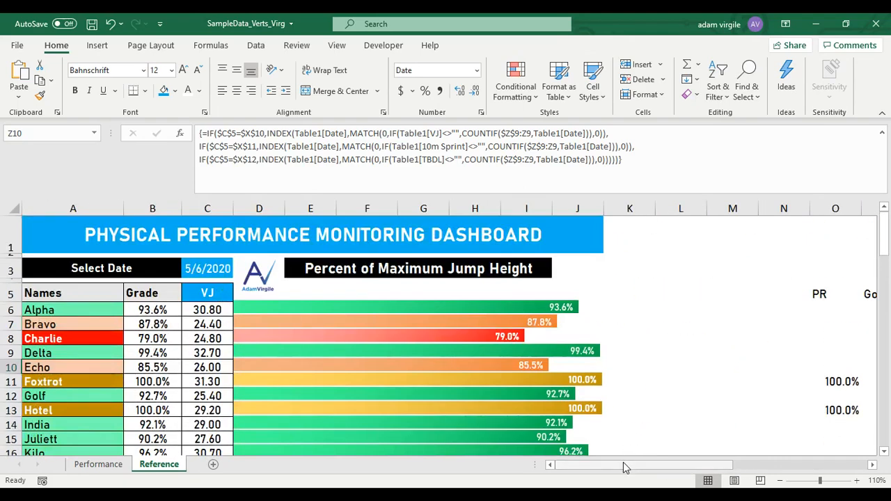
click(218, 291)
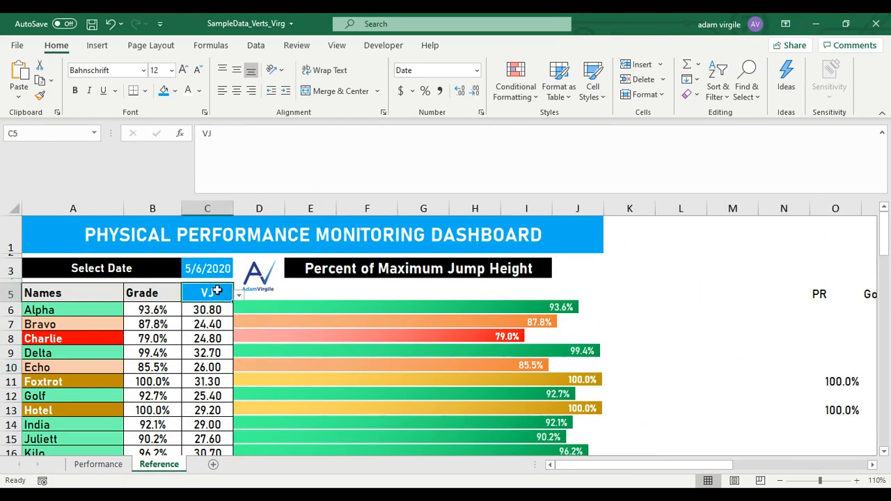
click(238, 295)
click(229, 316)
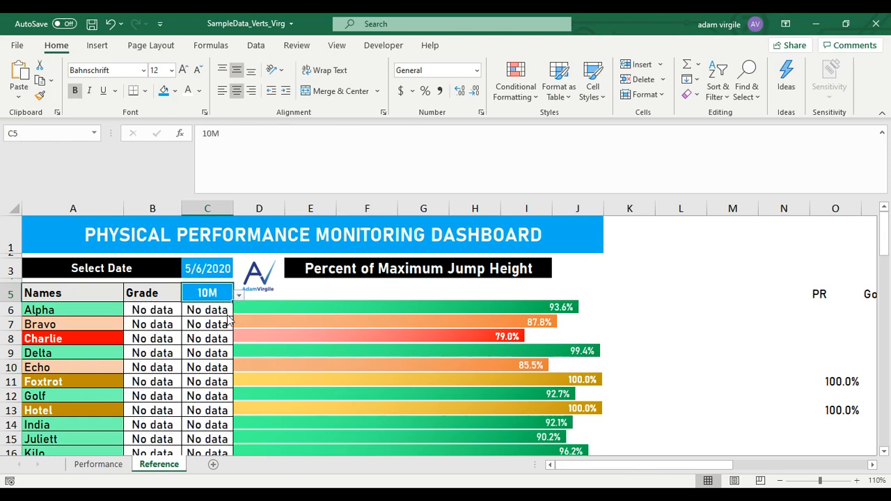
drag(575, 476, 735, 477)
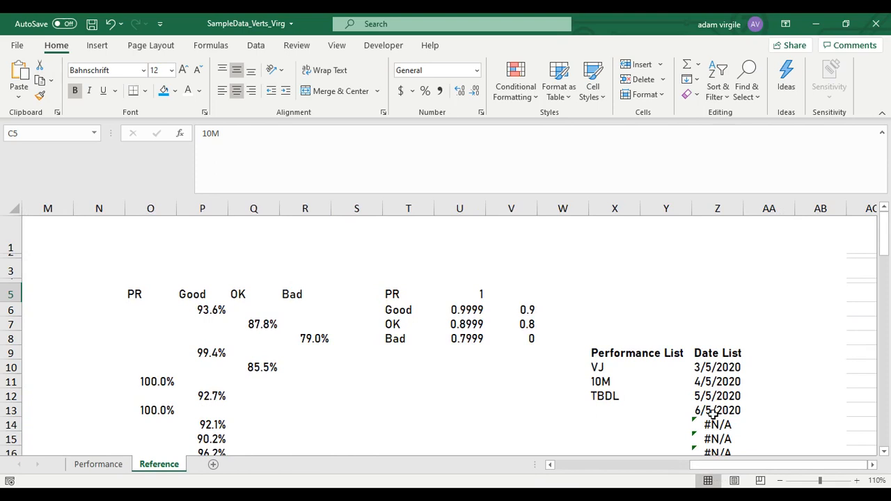
click(710, 369)
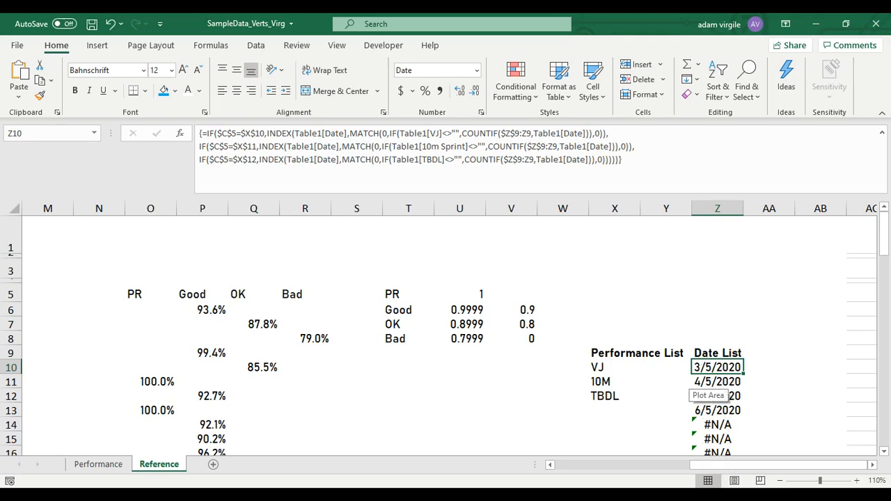
Choose TBDL as the performance test in C5 and check the dates in the Date List.
drag(720, 469, 506, 461)
click(213, 287)
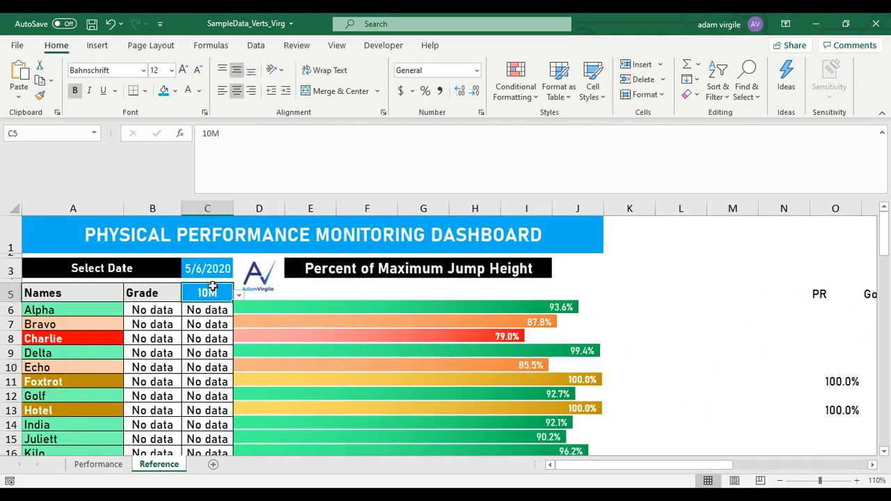
click(238, 297)
click(164, 326)
drag(580, 467, 727, 468)
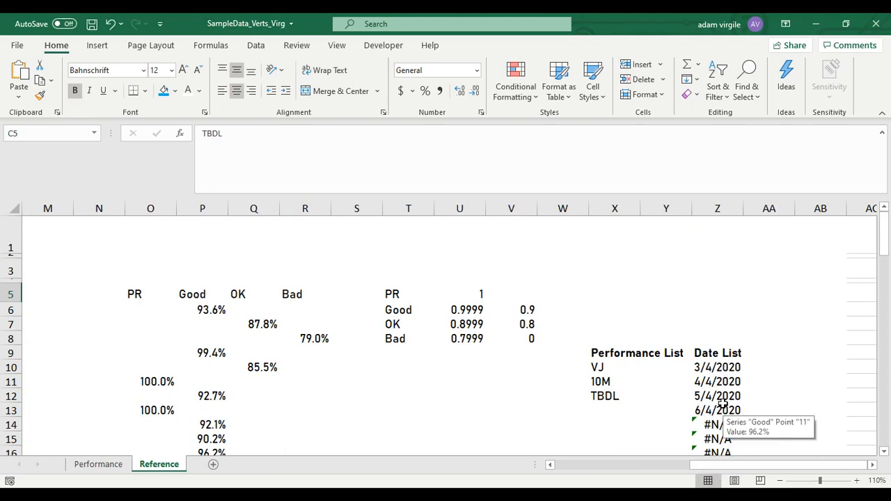
Wrap Z10's formula in IFERROR with an empty string ("") as the fallback and enter it as an array formula.
click(709, 364)
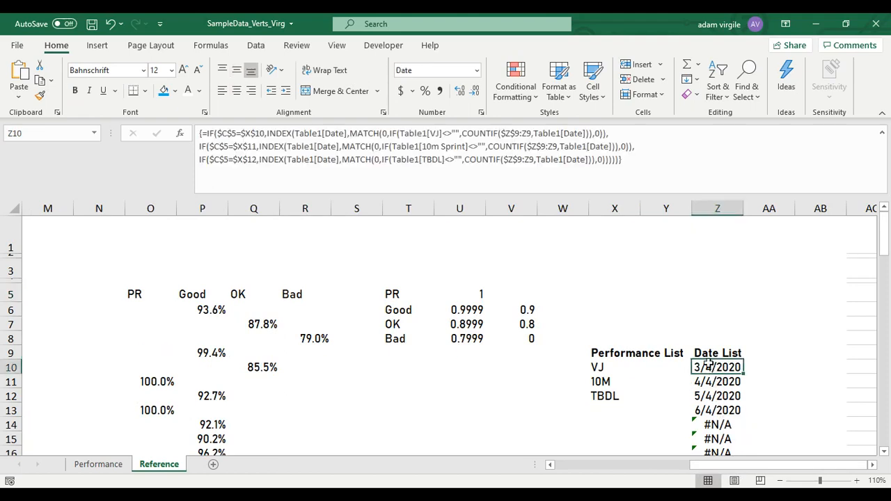
click(206, 133)
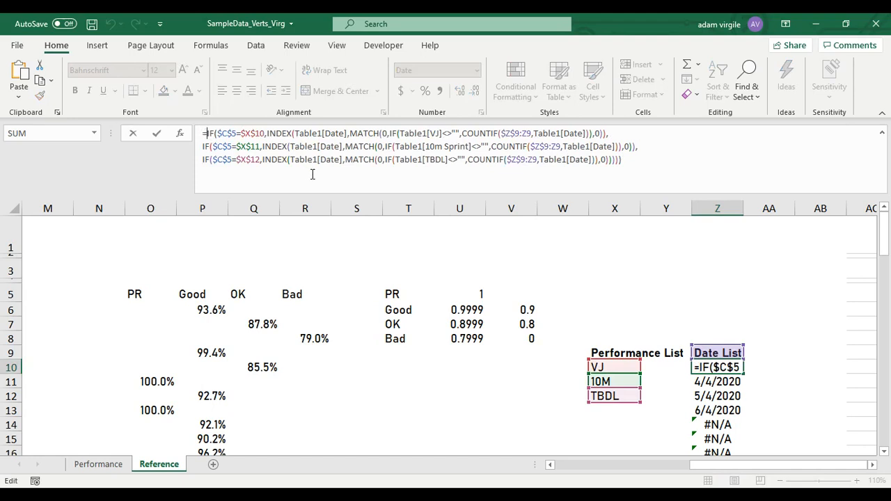
text(IFERROR()
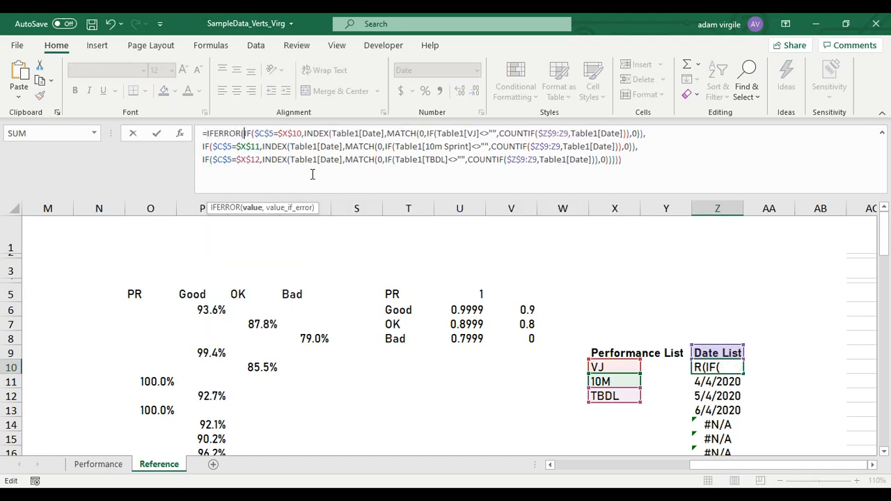
click(628, 160)
text(,)
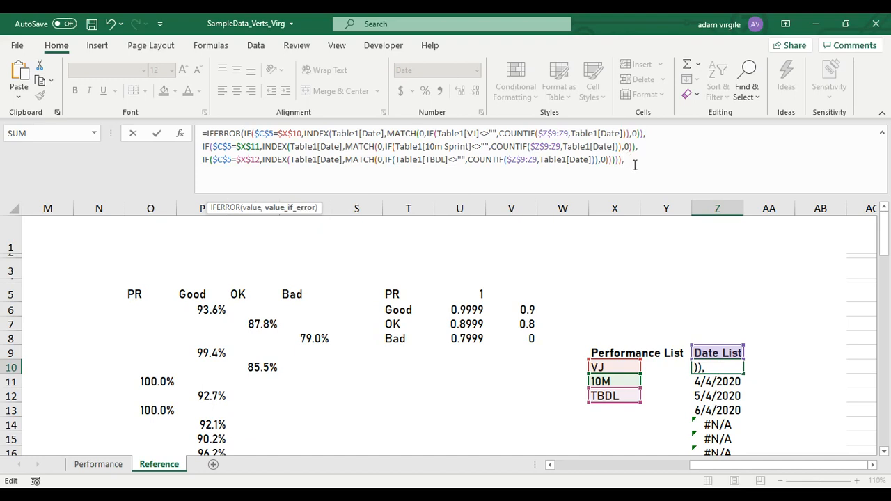
text(""))
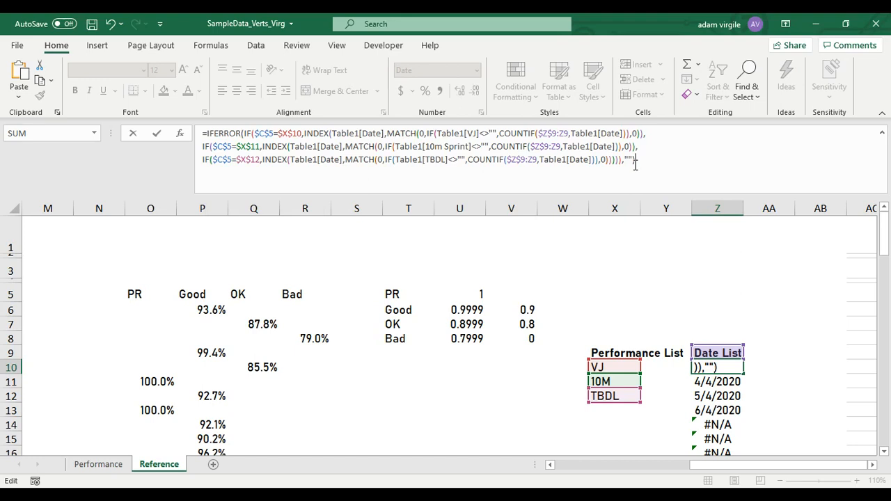
key(ctrl+shift+Return)
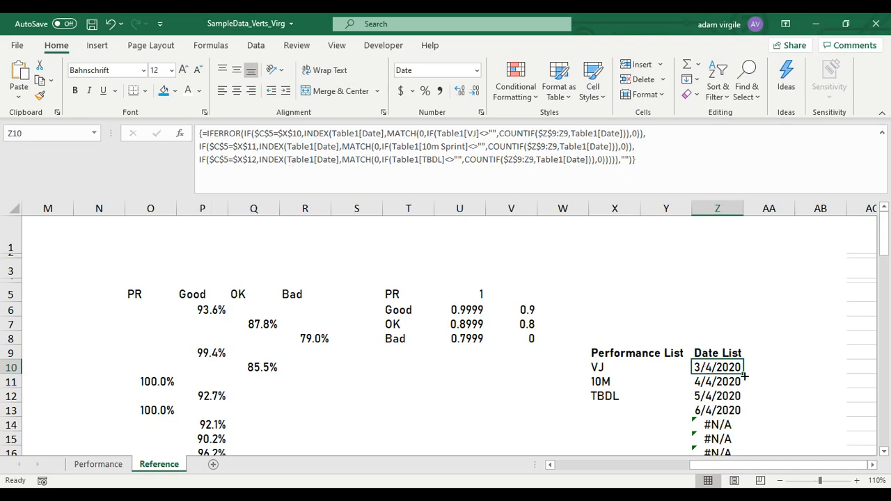
Fill the IFERROR array formula from Z10 down to Z26 in the Date List column and review the filled cells.
drag(746, 377, 740, 445)
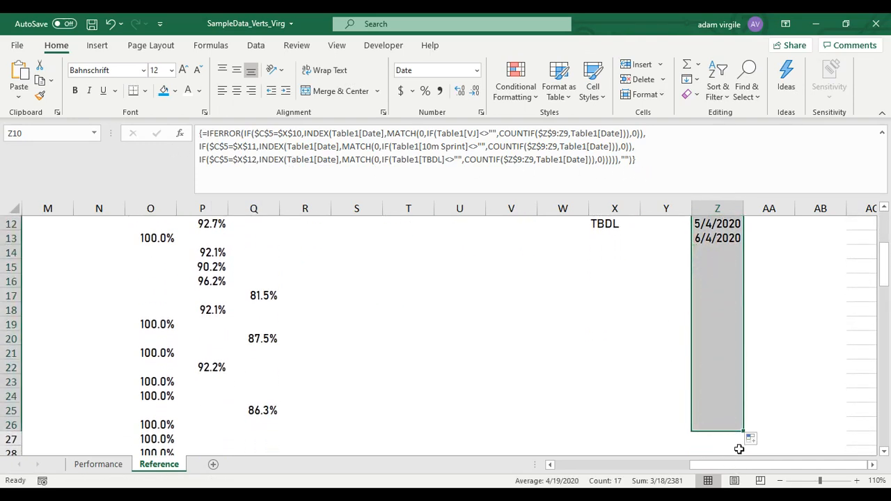
scroll(732, 408, up, 2)
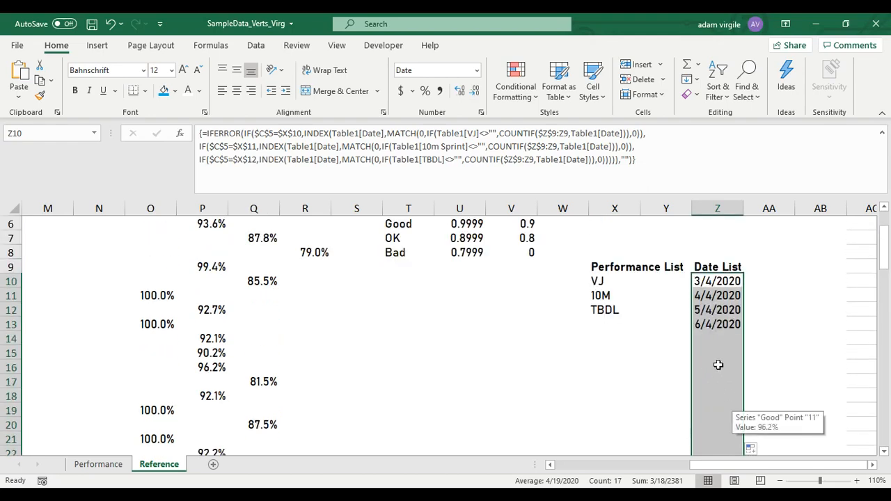
click(728, 312)
scroll(719, 275, up, 2)
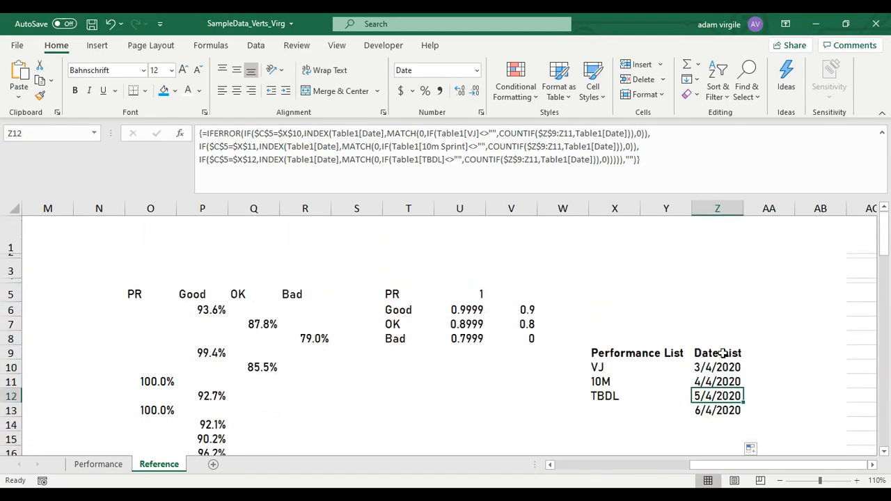
scroll(728, 285, down, 3)
scroll(717, 364, up, 3)
Start data validation for the Select Date cell C3 and set its allowed values to List.
click(708, 467)
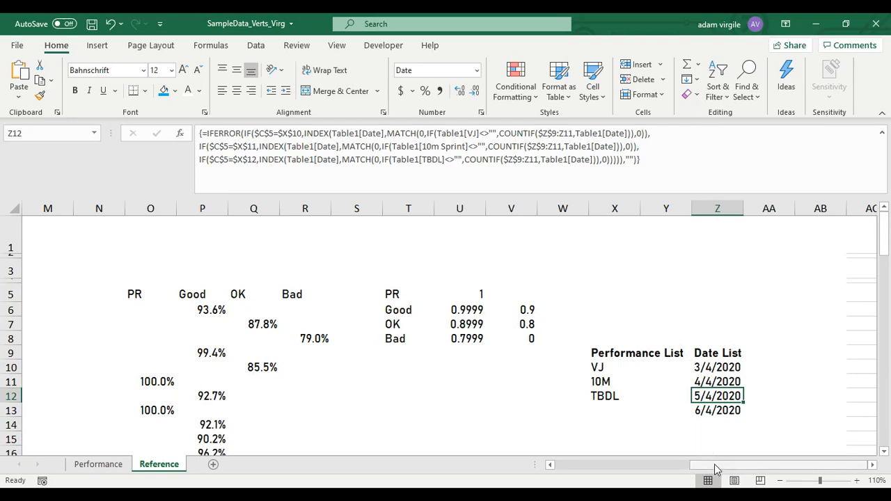
drag(720, 469, 703, 469)
click(213, 271)
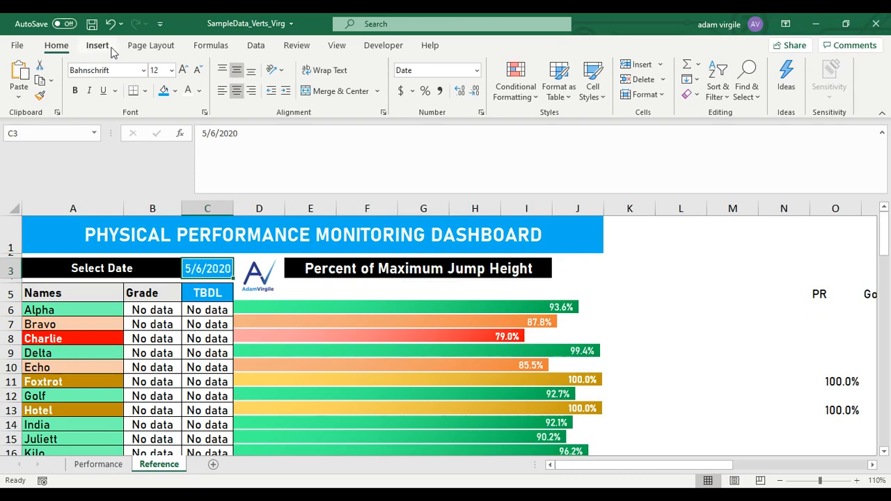
click(255, 48)
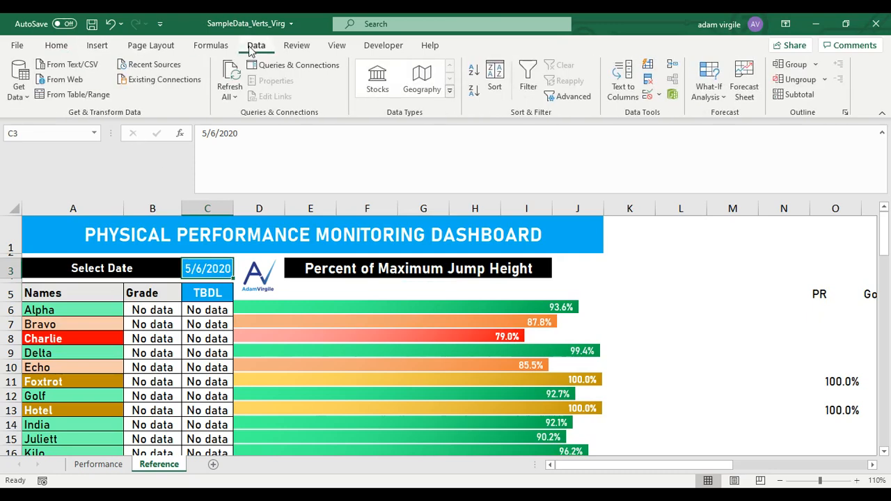
click(648, 96)
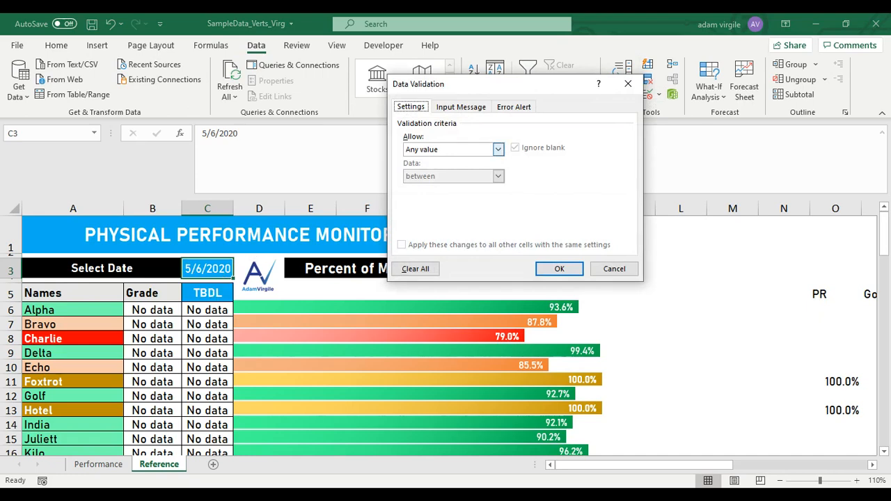
click(498, 150)
key(Down)
key(Down)
key(Down)
key(Return)
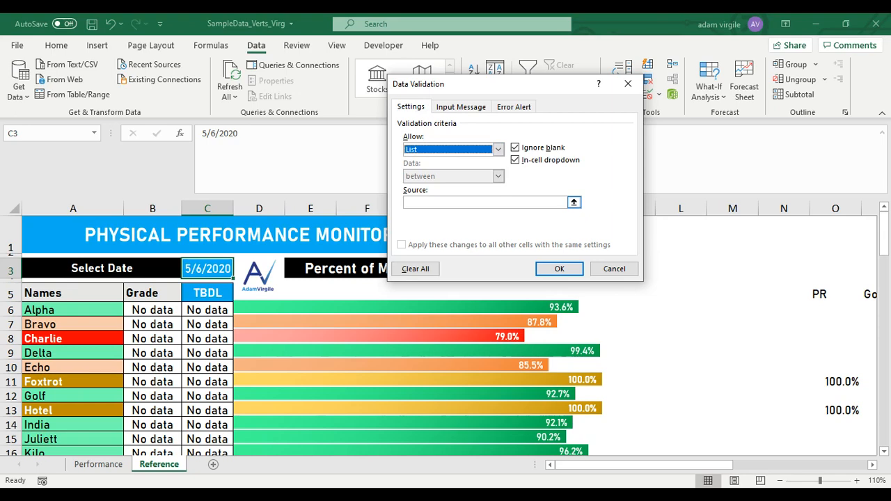
Use the Date List range $Z$10:$Z$13 as the source of C3's list validation and apply it.
click(574, 202)
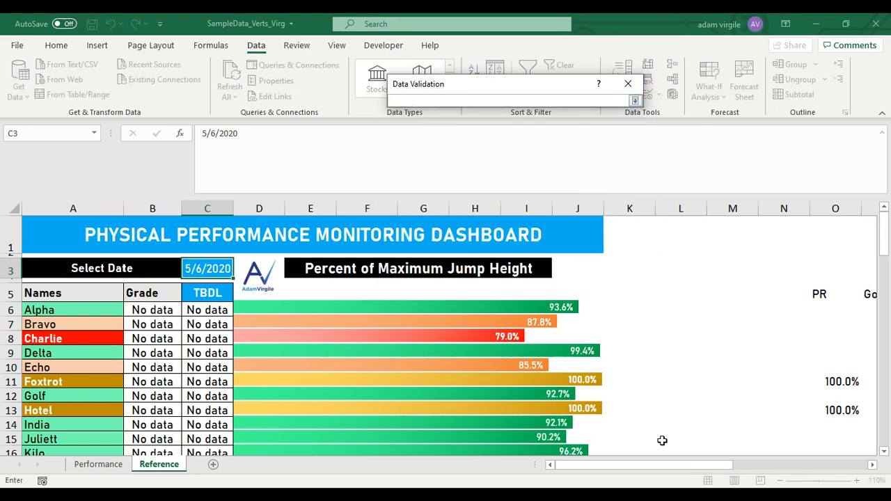
drag(655, 471, 801, 471)
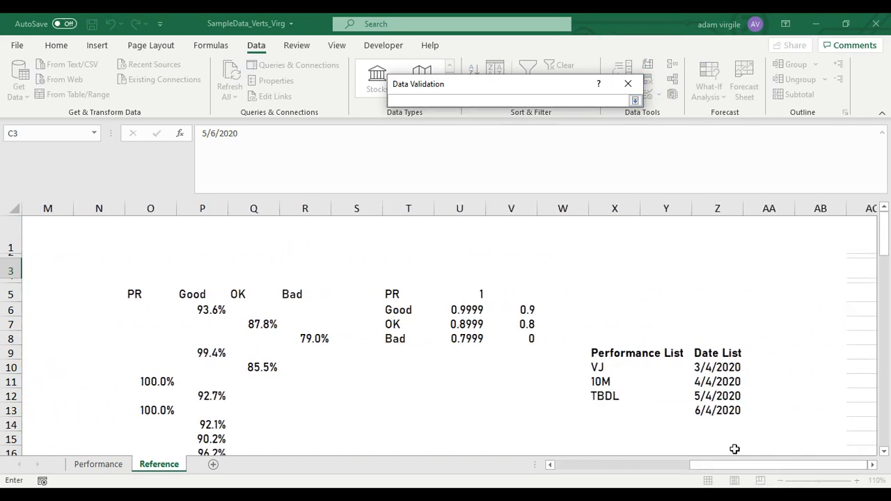
drag(723, 367, 723, 416)
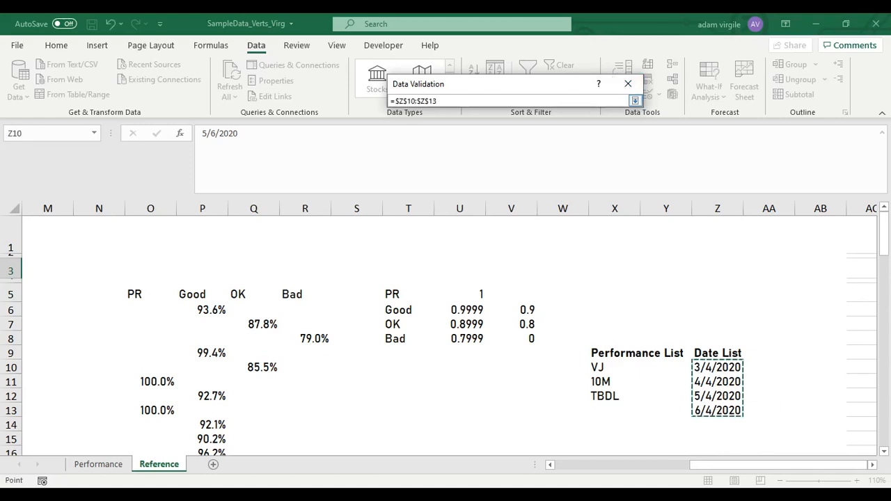
click(635, 101)
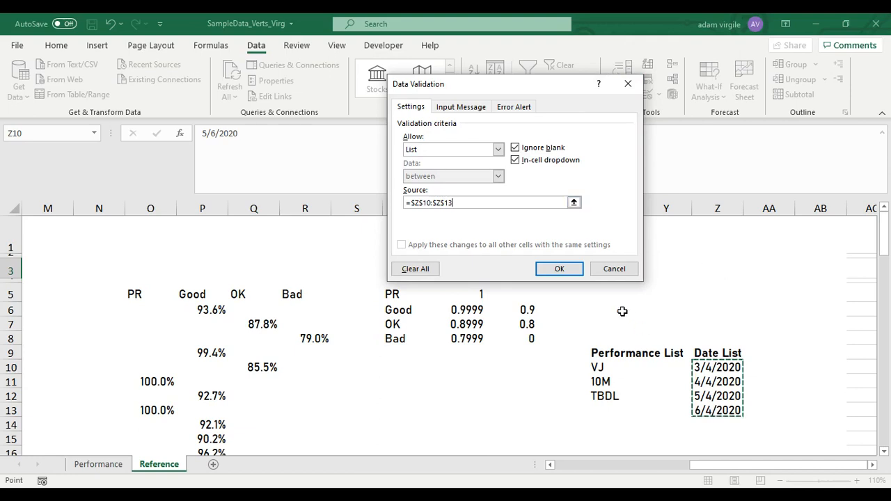
click(560, 269)
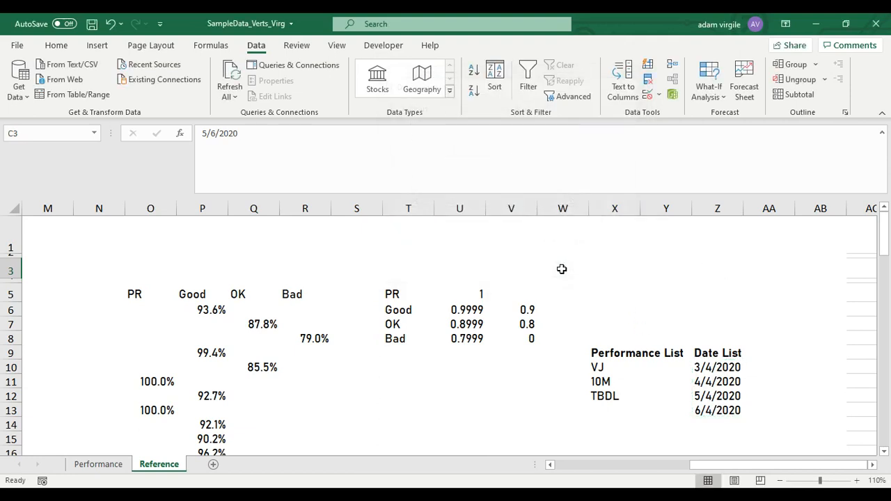
Test C3's date list with TBDL by choosing 4/4/2020, 5/4/2020 and finally 6/4/2020.
drag(729, 466, 578, 465)
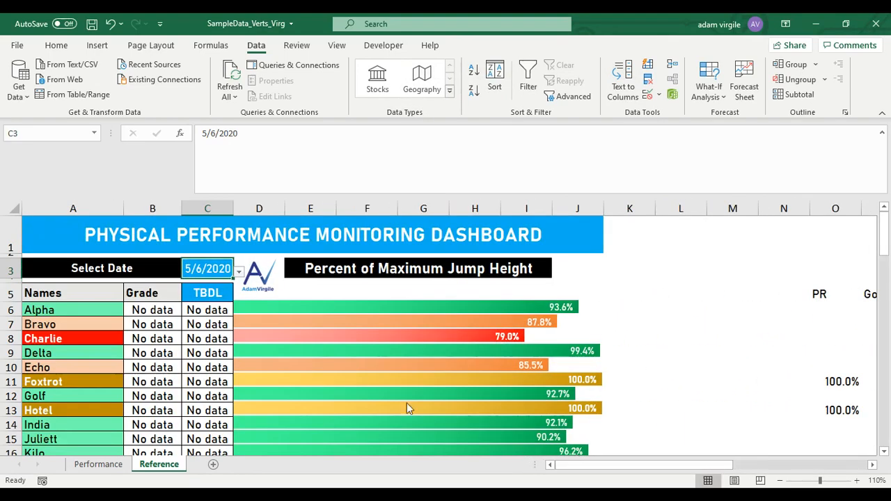
click(220, 295)
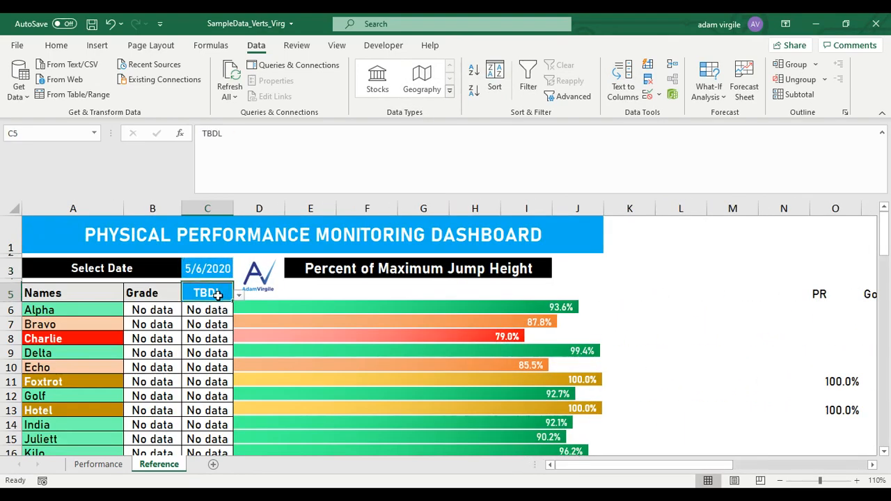
click(207, 273)
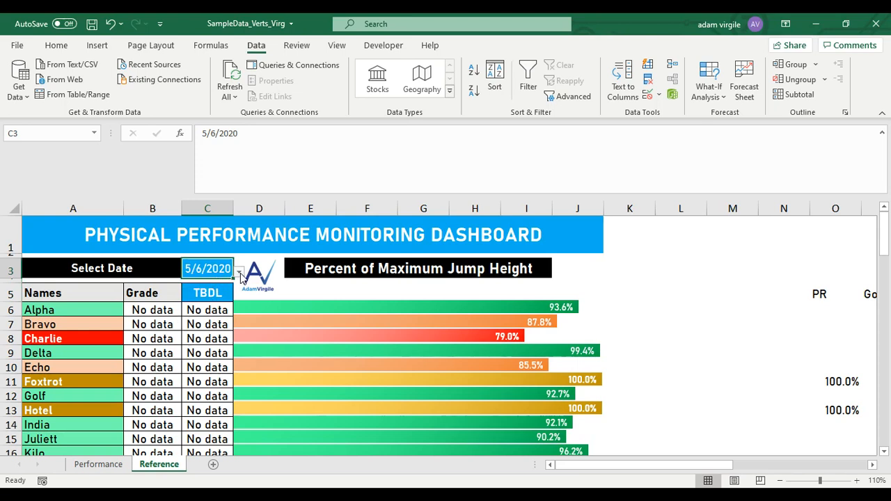
click(239, 274)
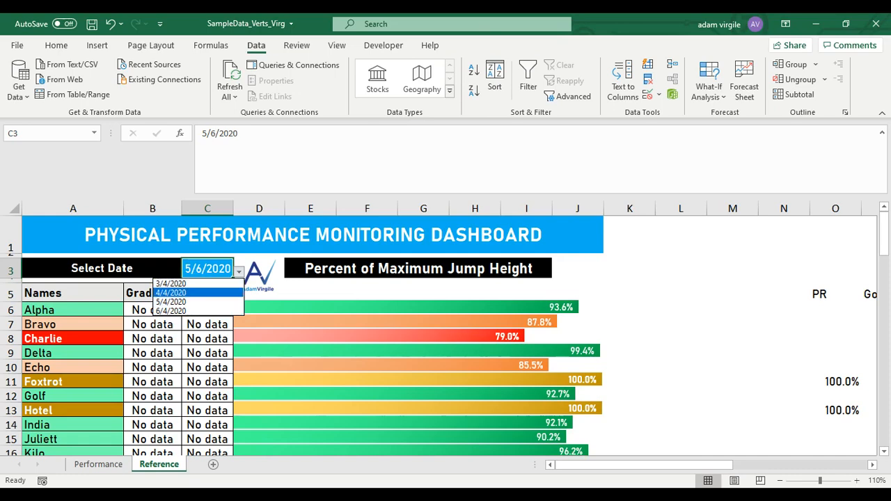
click(202, 292)
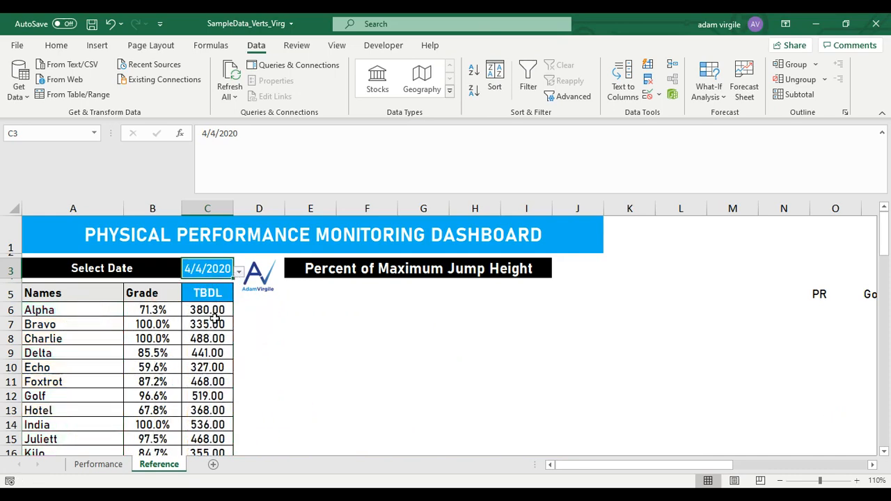
click(239, 272)
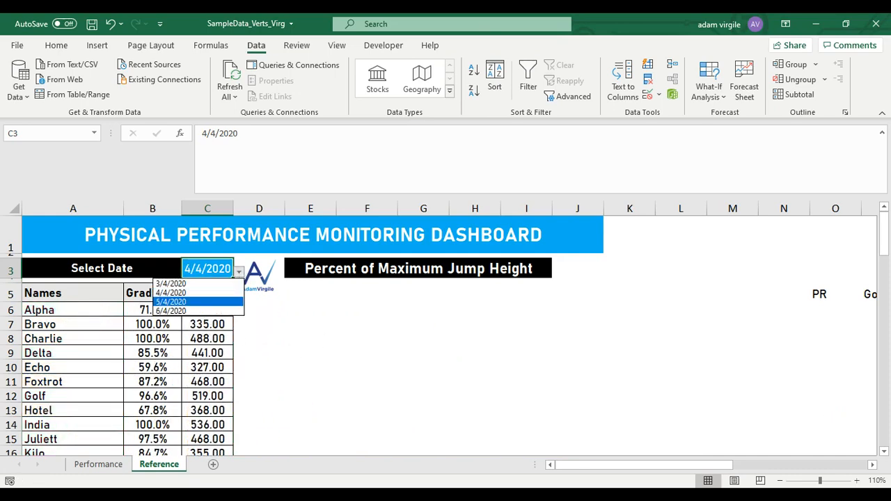
click(202, 302)
click(239, 272)
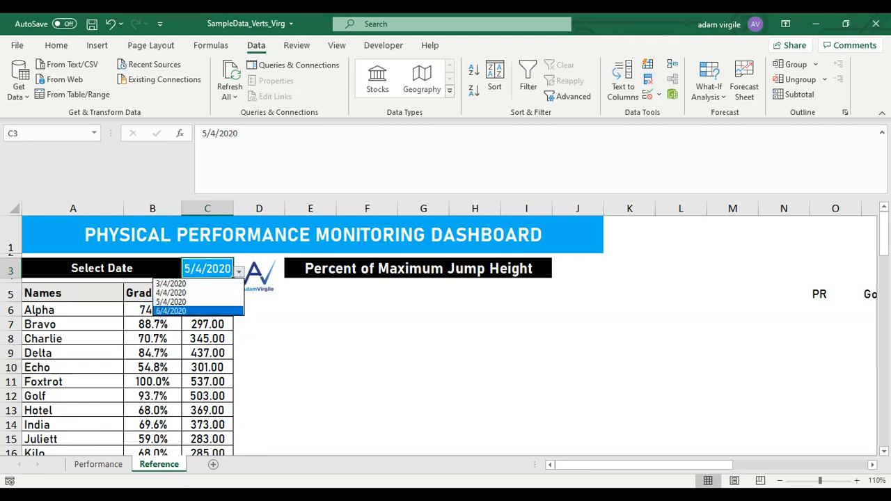
click(180, 311)
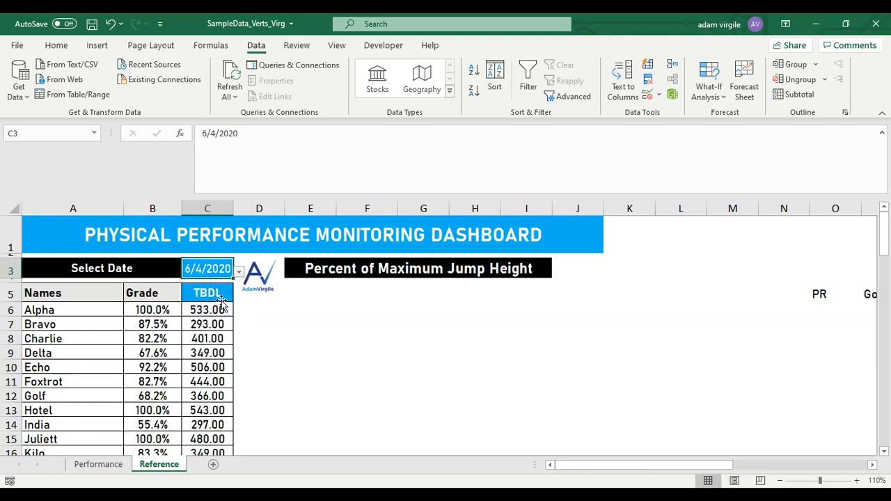
Switch the performance test in C5 from its dropdown to 10M.
click(236, 292)
click(230, 295)
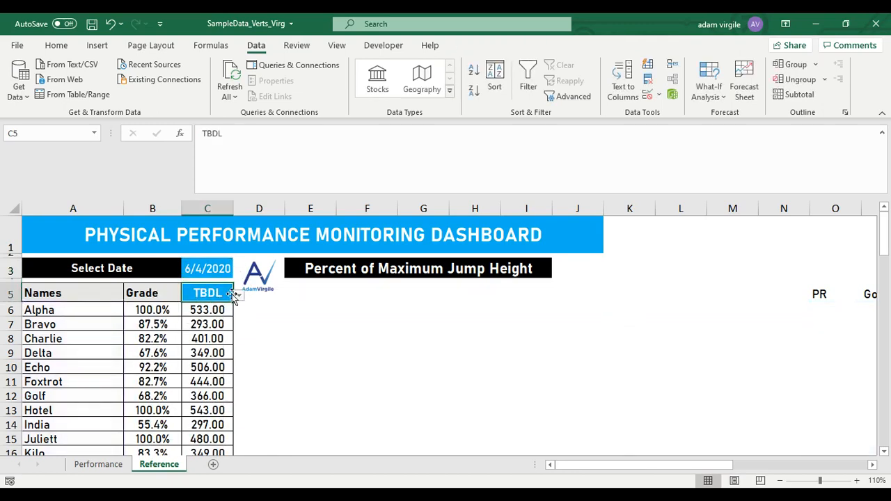
click(237, 298)
click(205, 273)
click(238, 296)
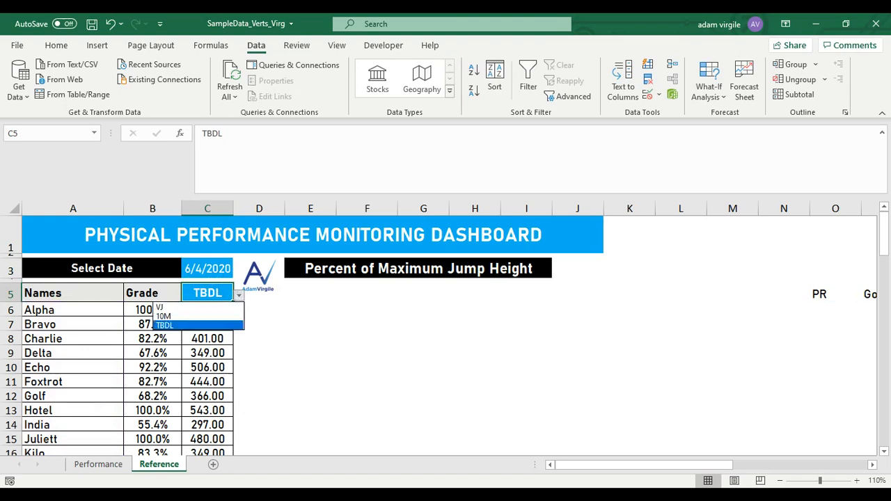
click(206, 317)
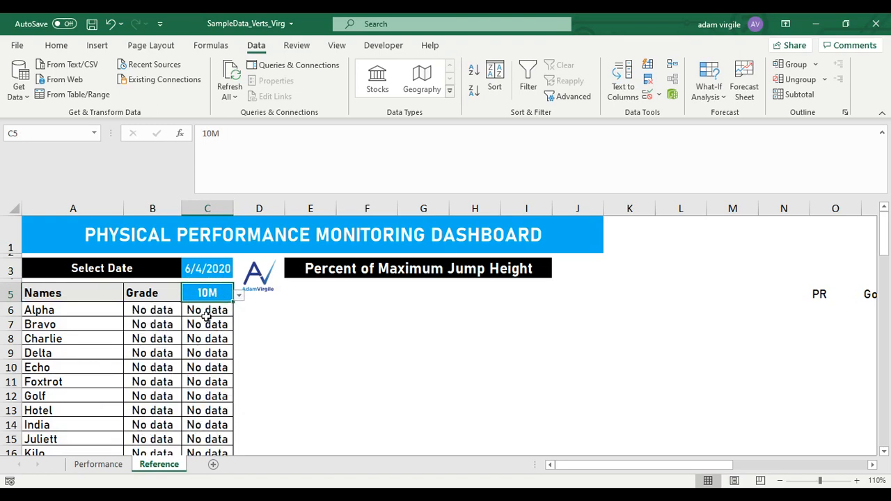
Test C3's date list with 10M by choosing 5/5/2020 and finally 4/5/2020.
click(213, 275)
click(239, 272)
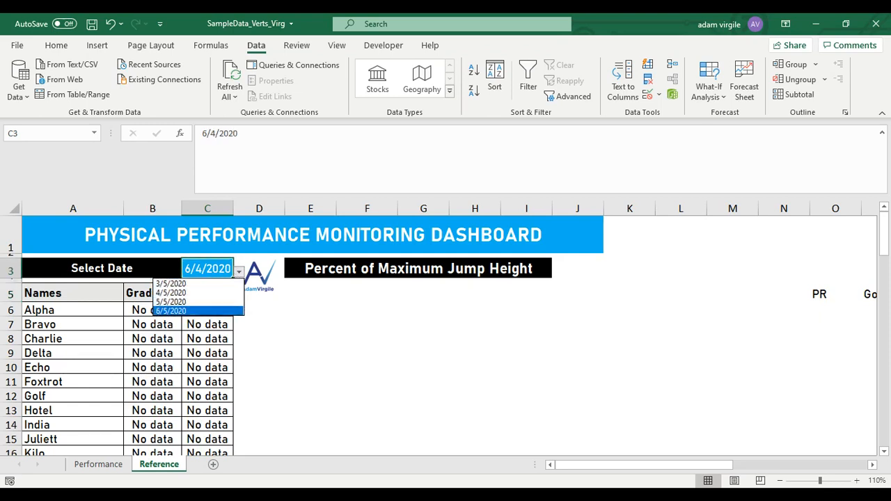
click(193, 310)
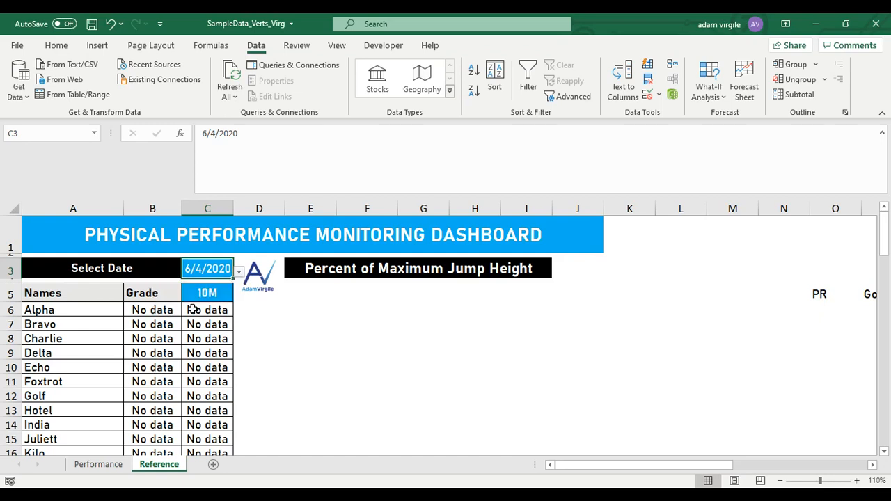
click(238, 272)
click(222, 302)
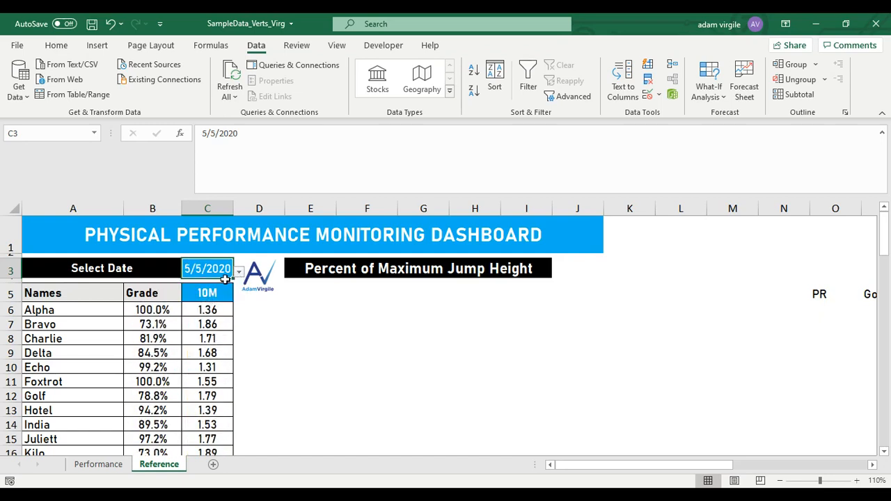
click(238, 273)
click(216, 292)
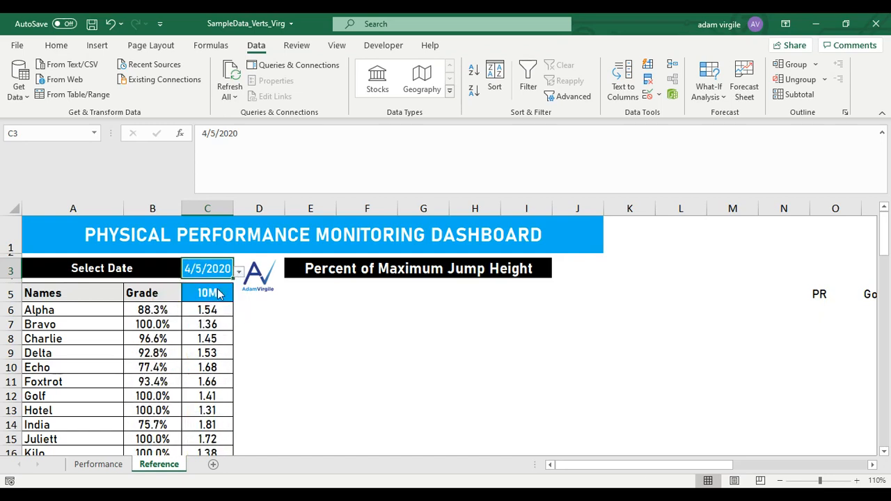
Inspect the test and date selections for 10M and the source ranges of the chart beside the results table.
click(220, 293)
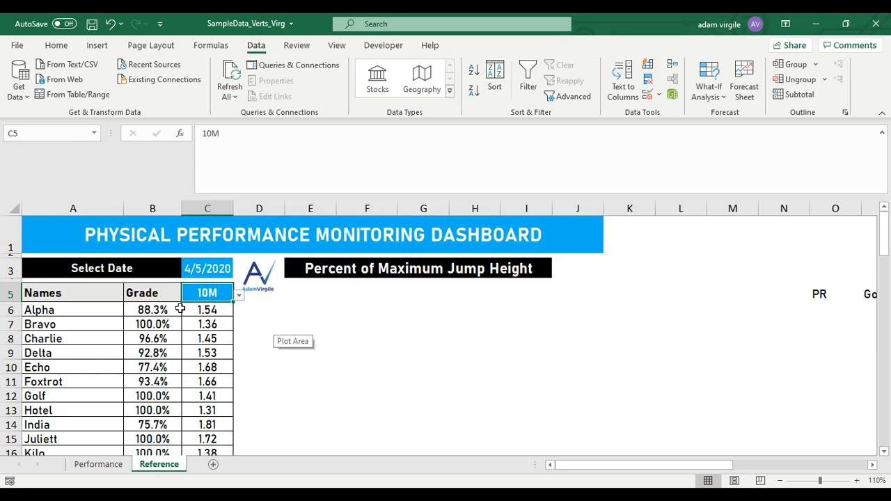
click(208, 273)
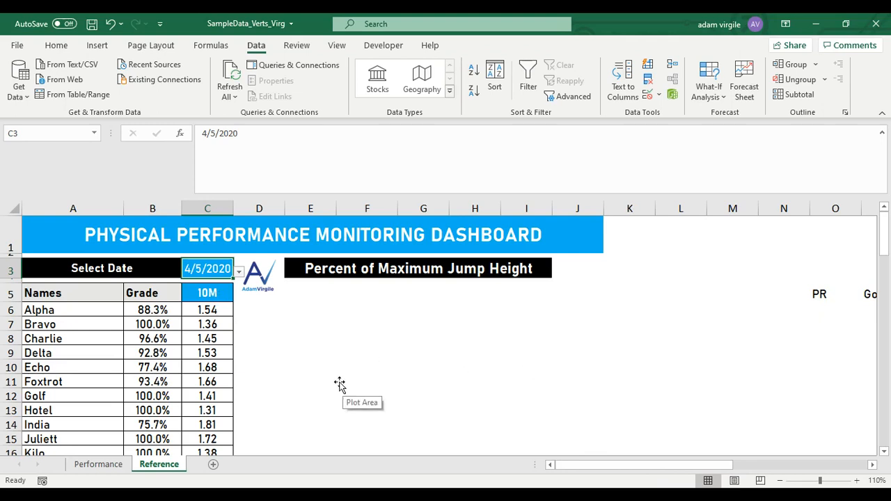
click(322, 348)
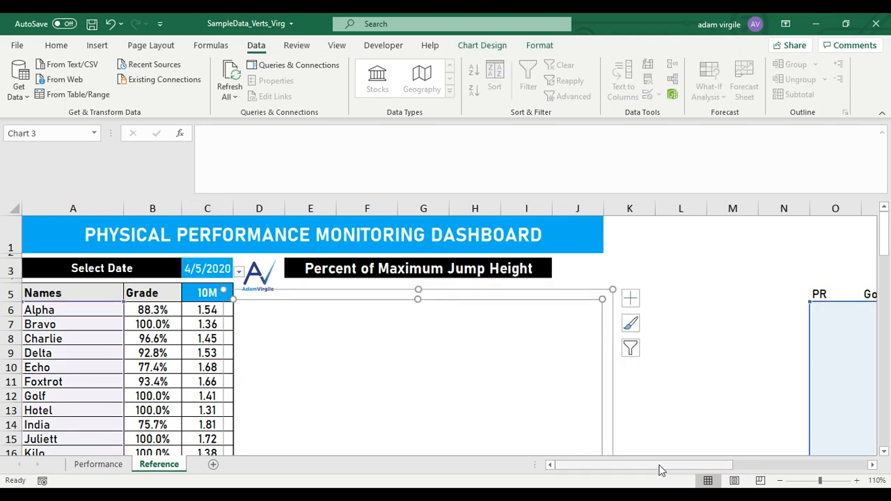
mouse_move(660, 467)
mouse_down()
mouse_move(732, 471)
mouse_move(660, 476)
mouse_up()
mouse_move(610, 466)
mouse_down()
mouse_move(636, 462)
mouse_move(610, 463)
mouse_up()
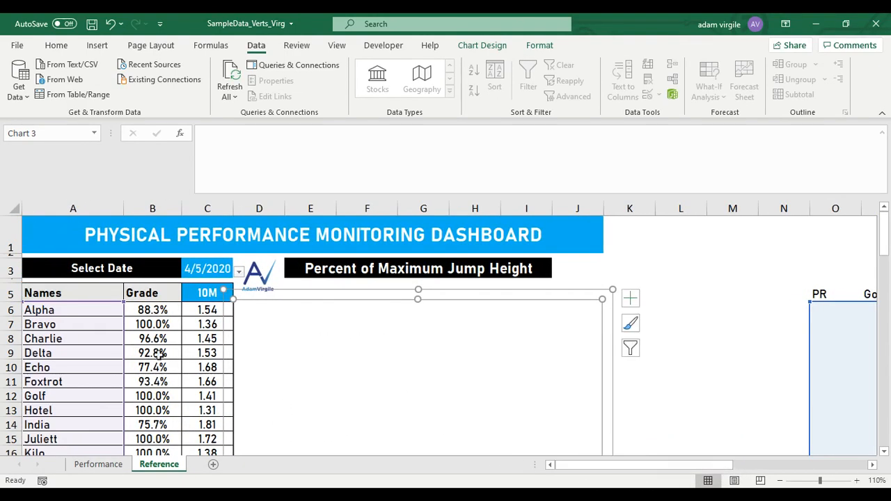
Set the performance test in C5 to VJ and the Select Date cell C3 to 4/6/2020.
click(207, 293)
click(239, 295)
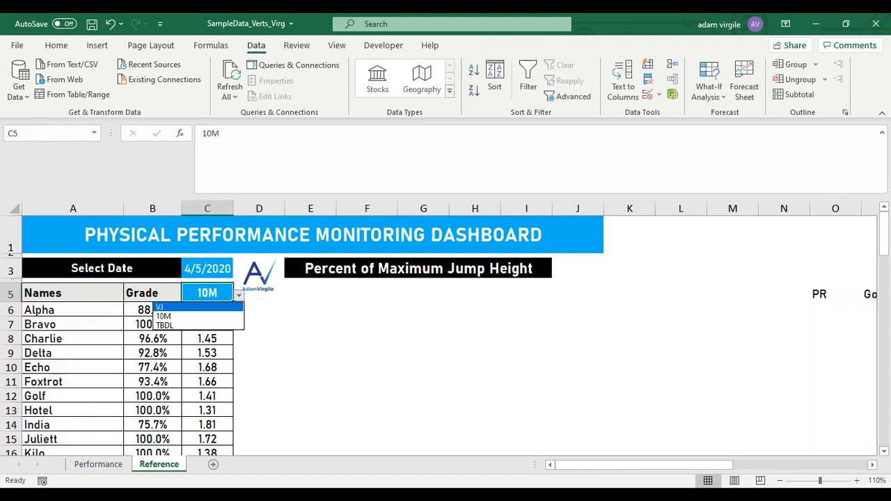
click(220, 307)
click(226, 268)
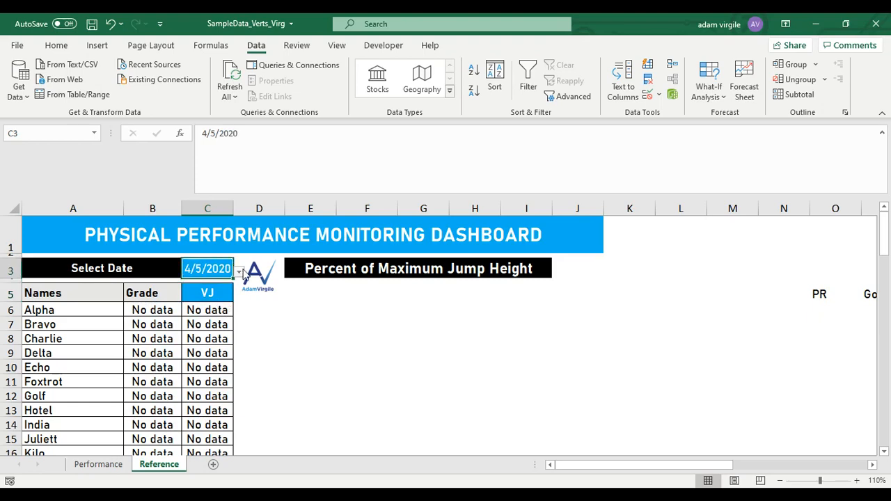
click(238, 272)
click(206, 293)
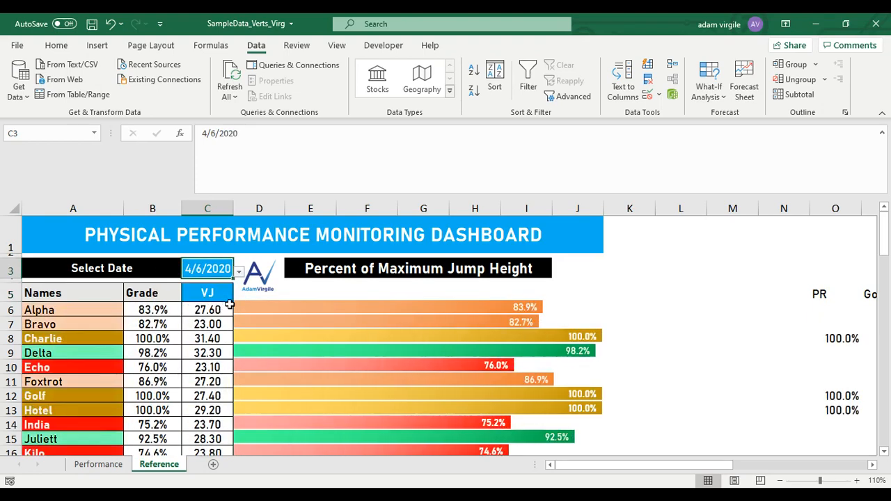
Compare the PR helper formula in O6 with the C5-dependent formulas in C6, B6 and Z10.
drag(731, 469, 776, 469)
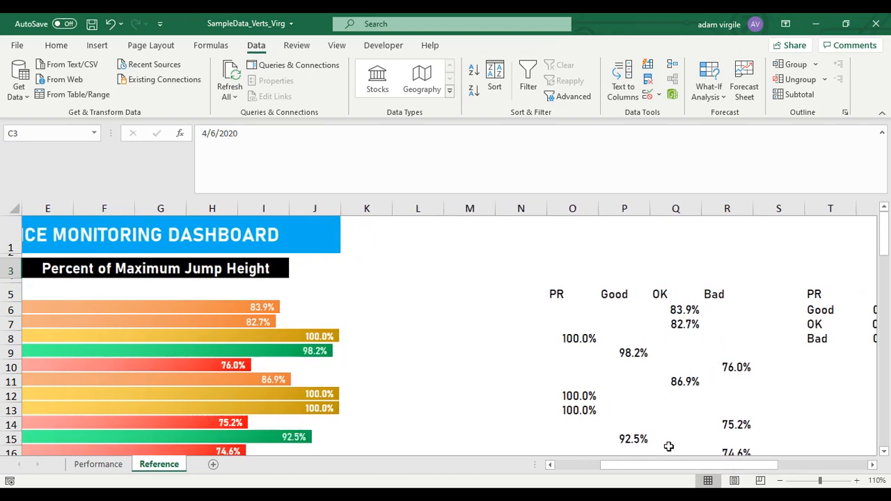
drag(673, 467, 696, 481)
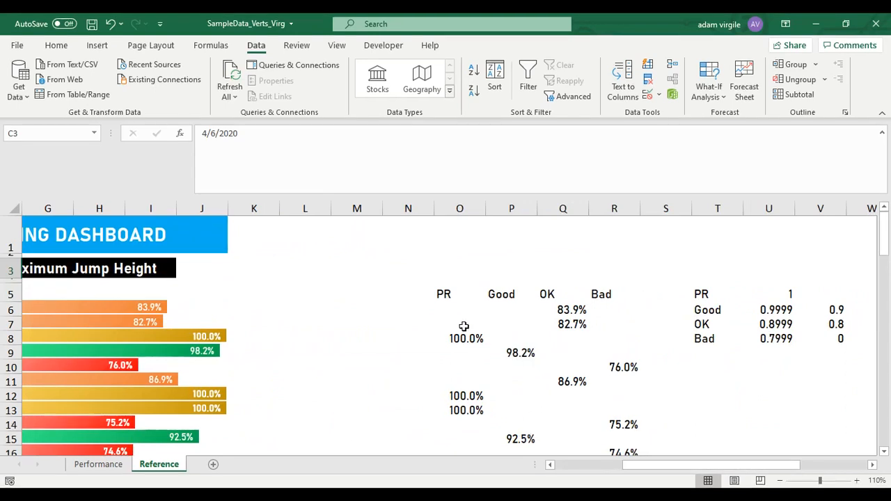
click(457, 314)
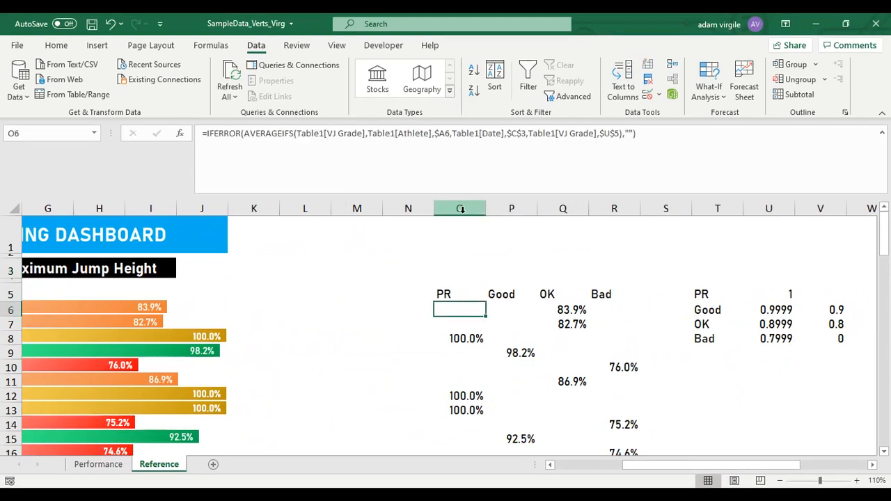
drag(681, 465, 612, 464)
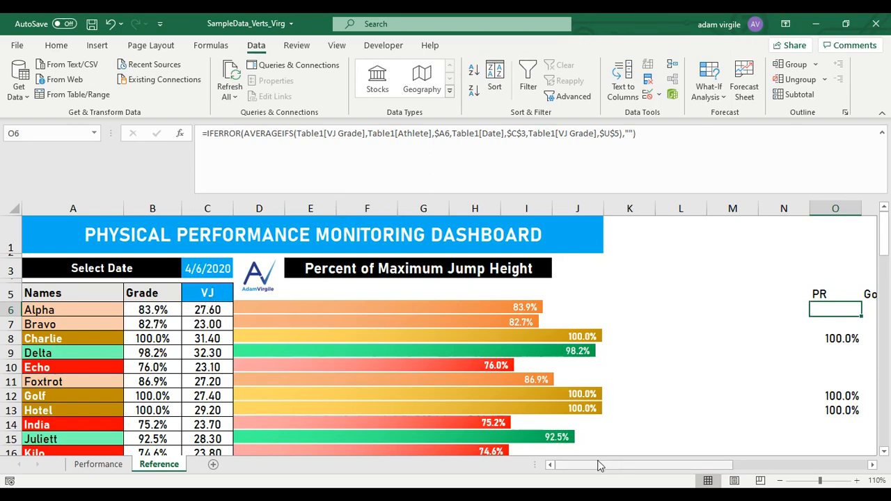
click(208, 292)
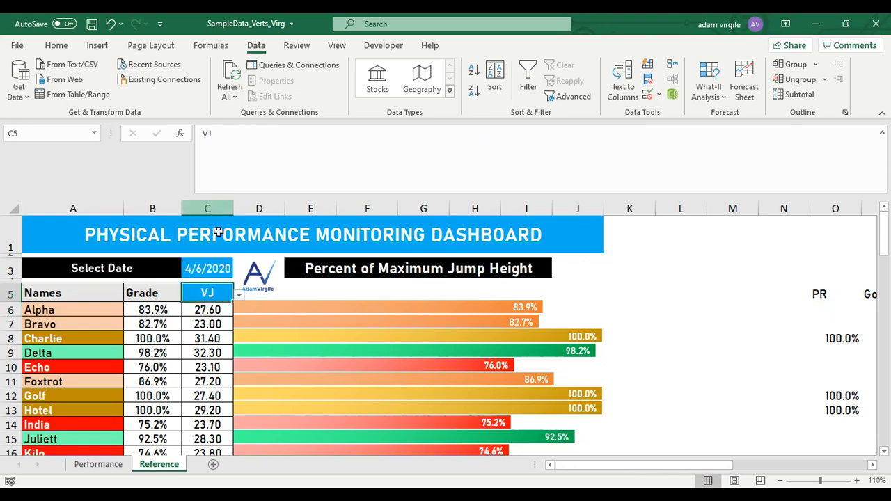
click(202, 310)
click(213, 150)
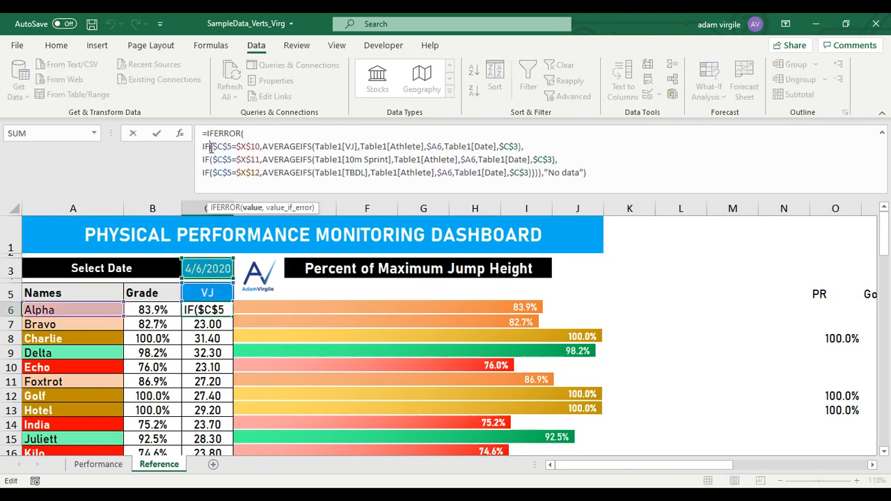
key(Escape)
key(Left)
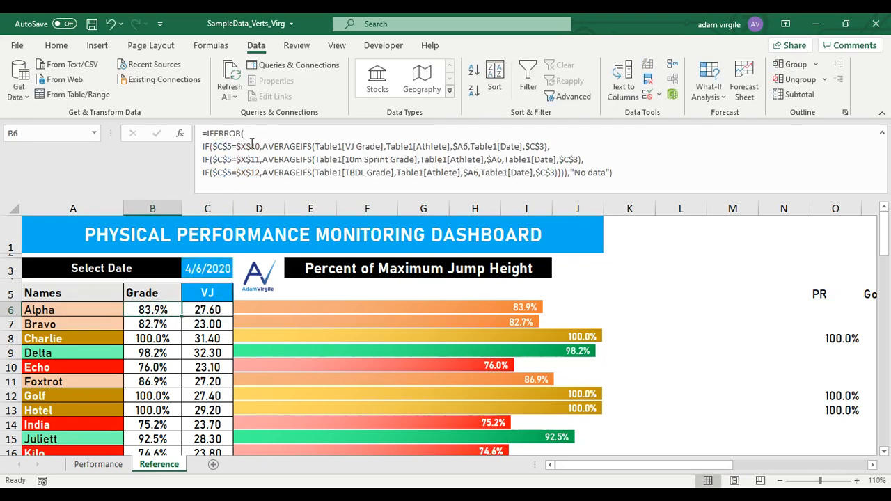
drag(591, 466, 722, 466)
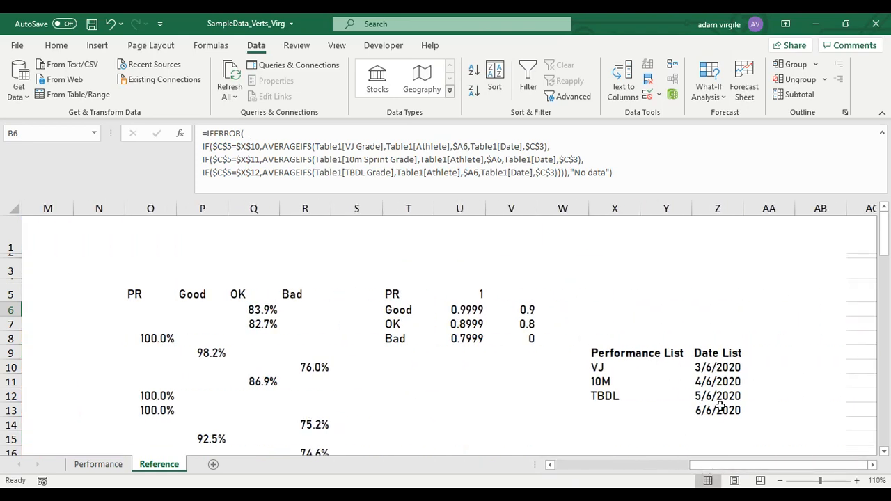
click(717, 367)
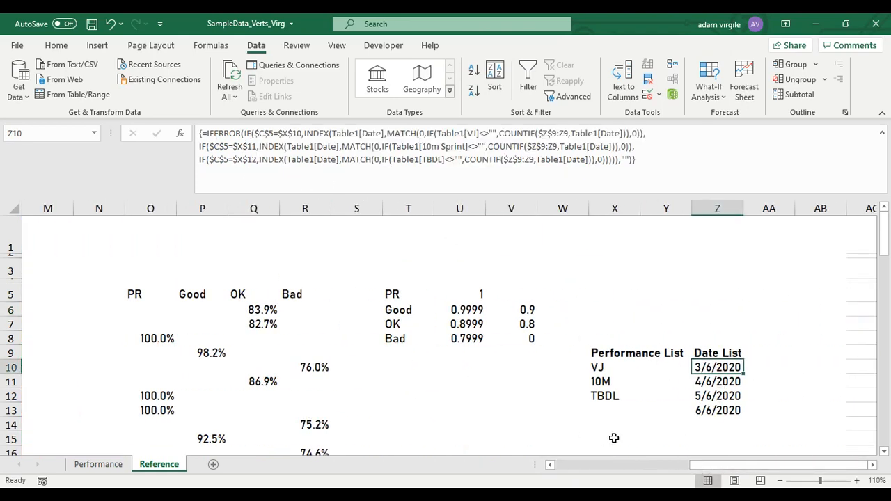
Examine O6's IFERROR AVERAGEIFS formula and how the PR, Good, OK and Bad columns feed the bar chart.
drag(700, 467, 592, 465)
click(621, 309)
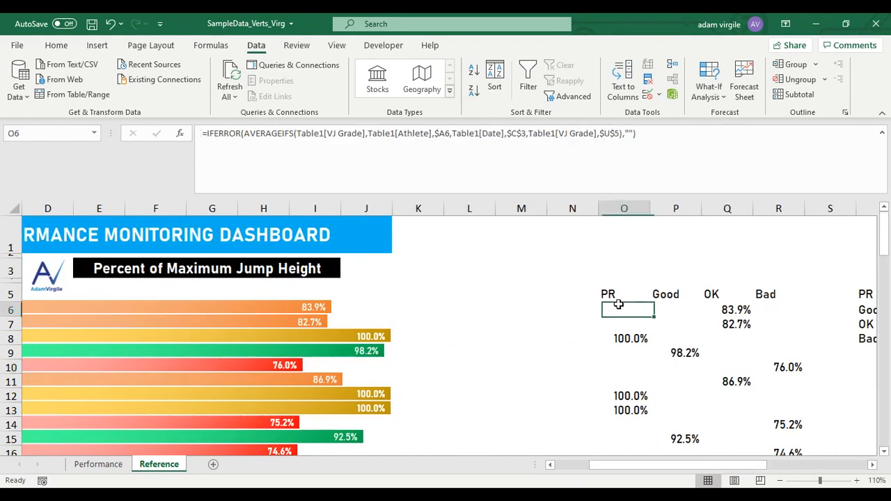
mouse_move(651, 468)
mouse_down()
mouse_move(631, 467)
mouse_move(651, 466)
mouse_up()
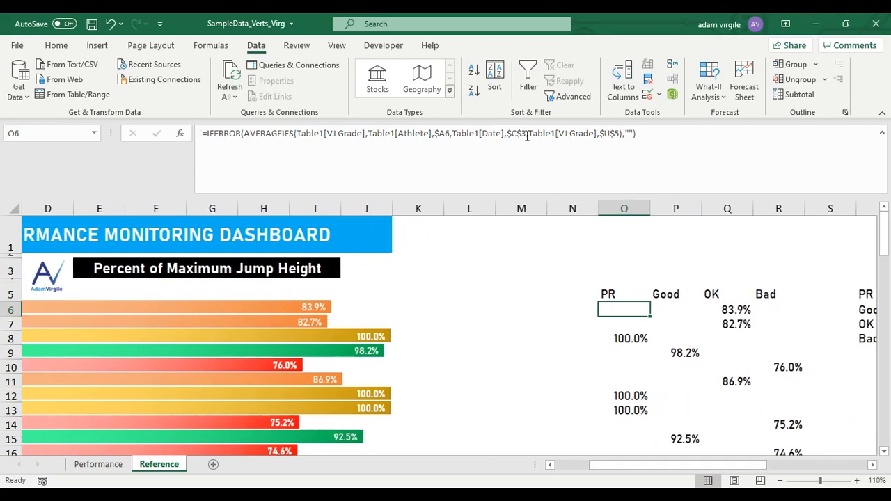
click(244, 133)
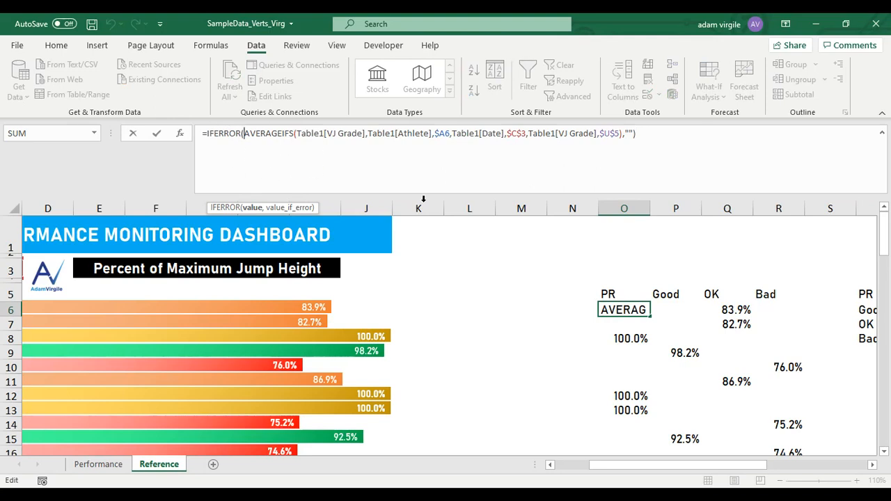
key(Escape)
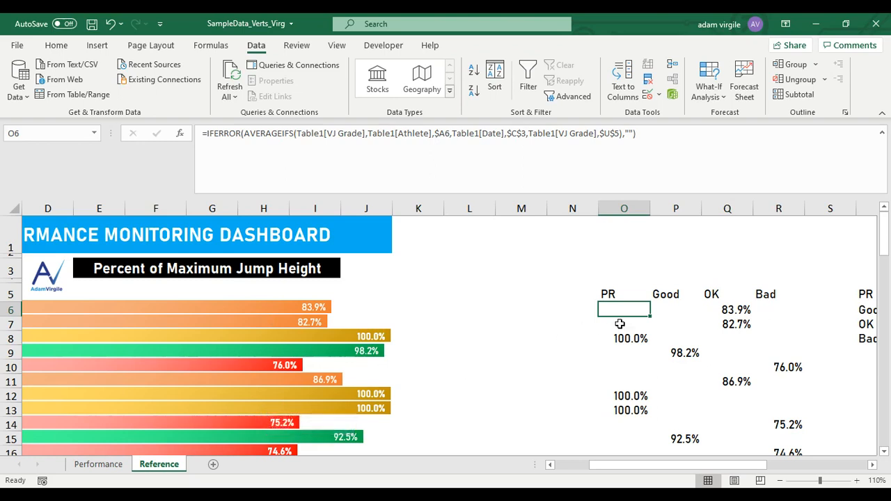
scroll(623, 335, down, 1)
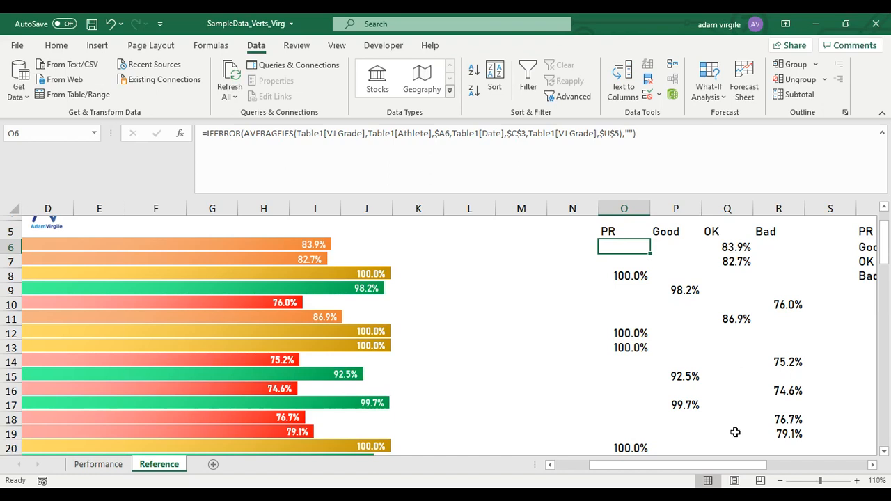
scroll(744, 390, up, 1)
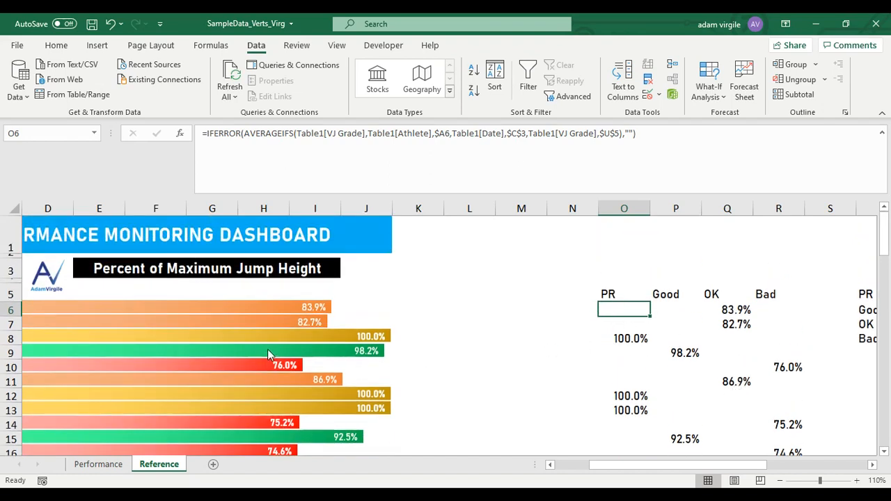
mouse_move(272, 350)
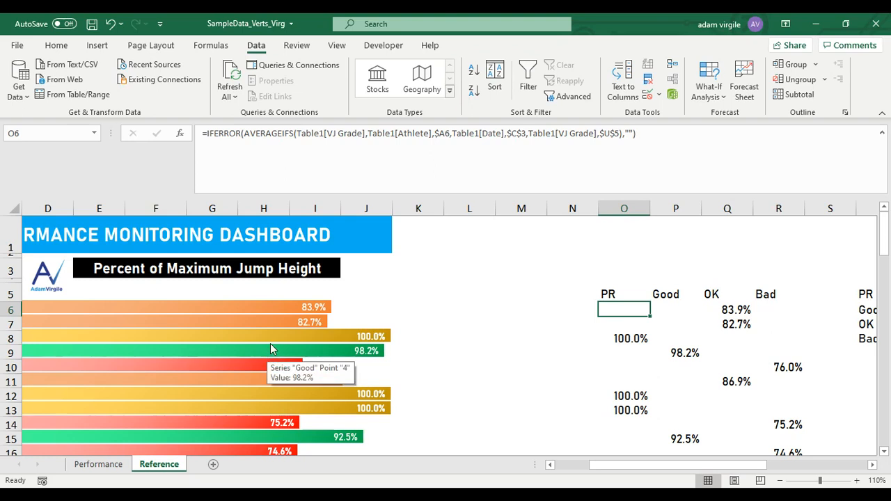
Remove the IFERROR wrapper and its empty-text fallback from O6's formula, keeping only =AVERAGEIFS(…) on one line.
click(246, 148)
click(246, 133)
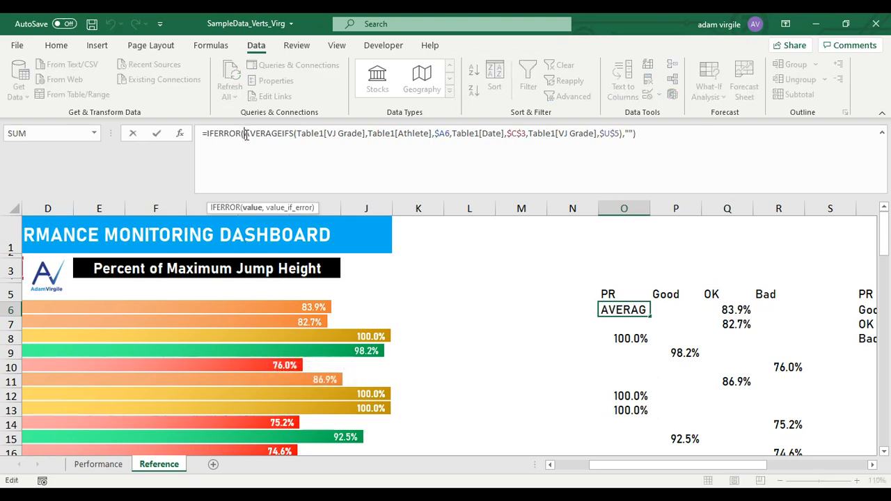
key(alt+Return)
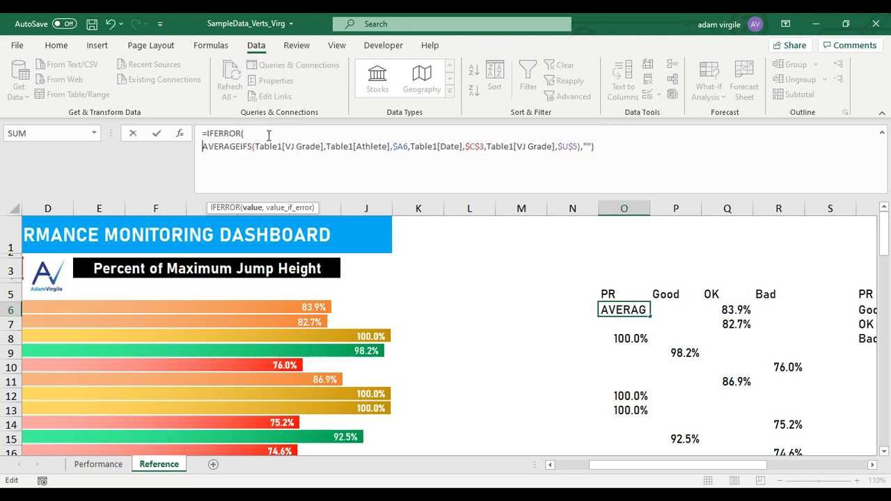
click(592, 147)
text())
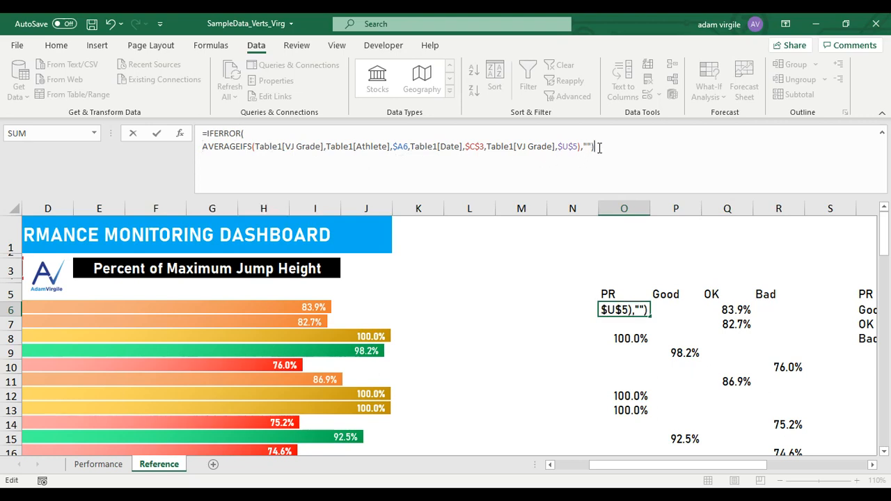
drag(250, 133, 159, 134)
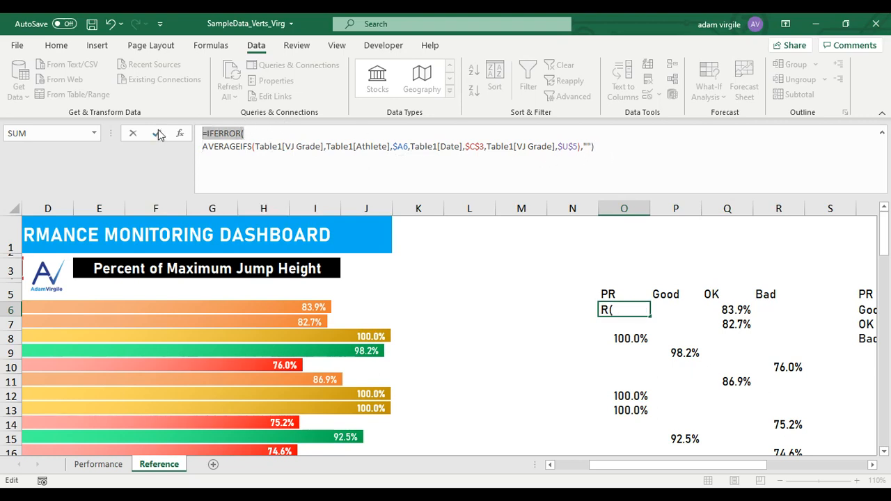
key(BackSpace)
click(636, 148)
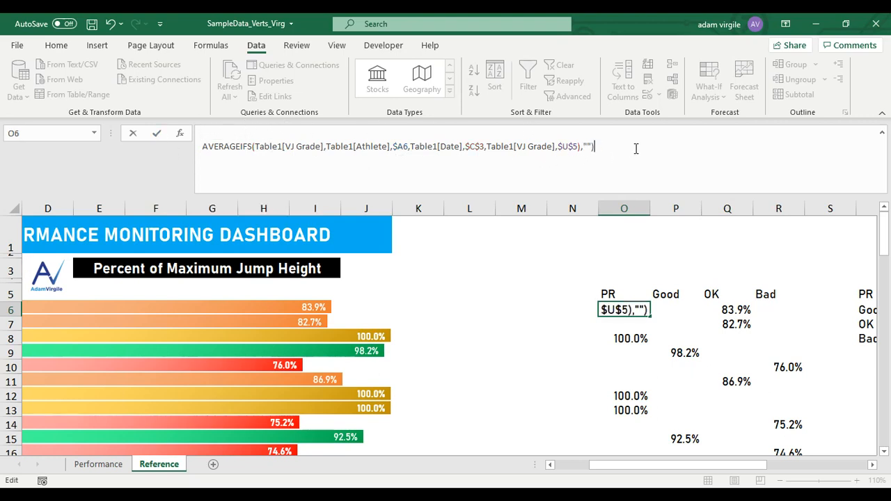
click(203, 148)
key(BackSpace)
text(=)
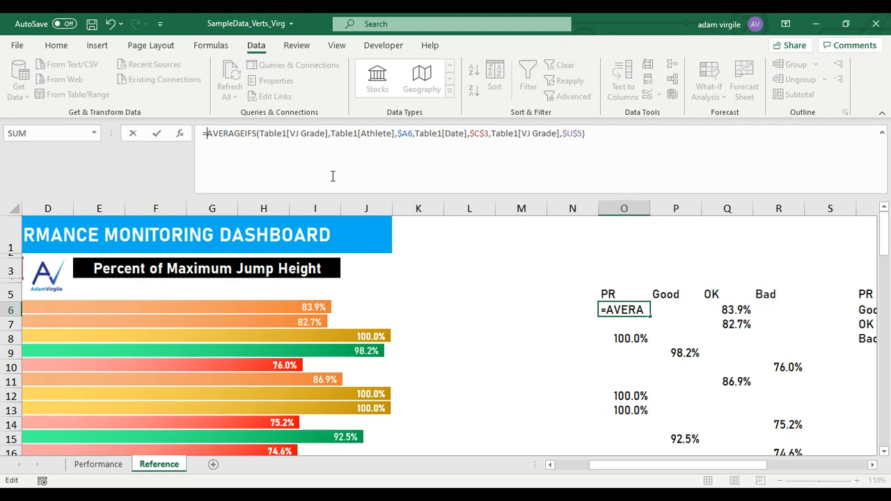
Insert an IF before AVERAGEIFS in O6 and begin its logical test with the absolute reference $C$5 and an equals sign.
text(IF()
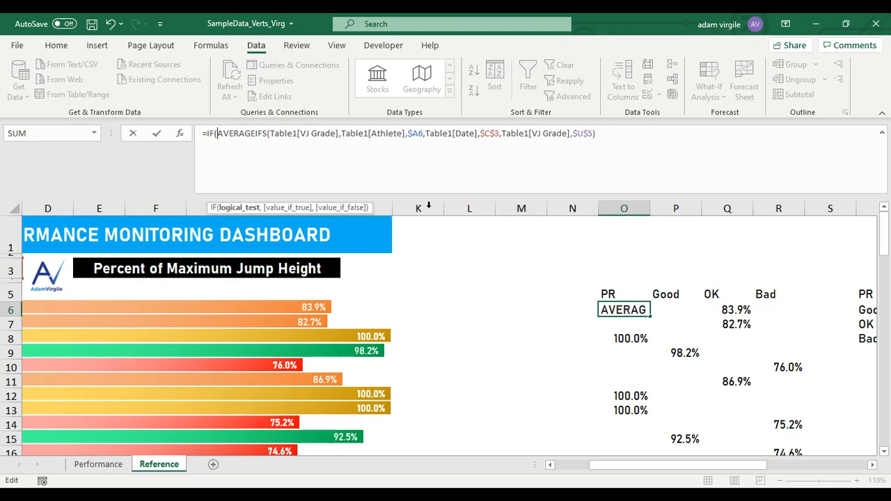
drag(683, 467, 634, 458)
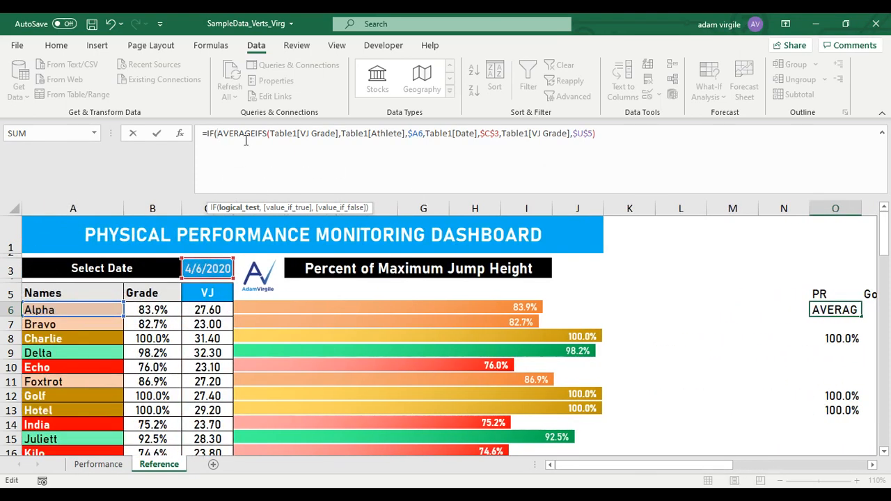
click(212, 295)
click(219, 133)
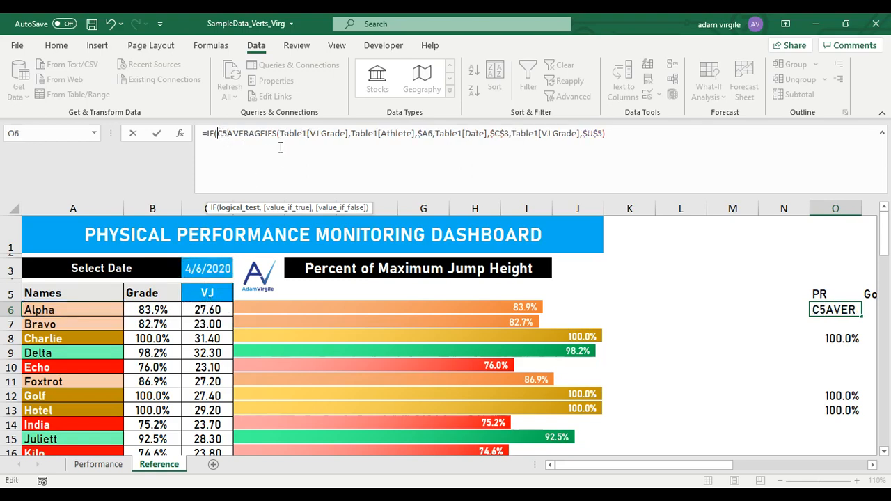
text($)
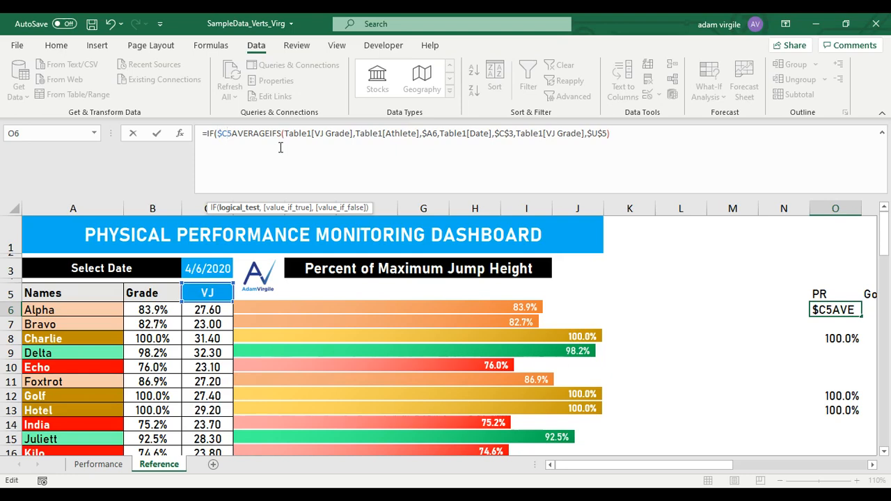
key(F4)
key(F4)
text(=)
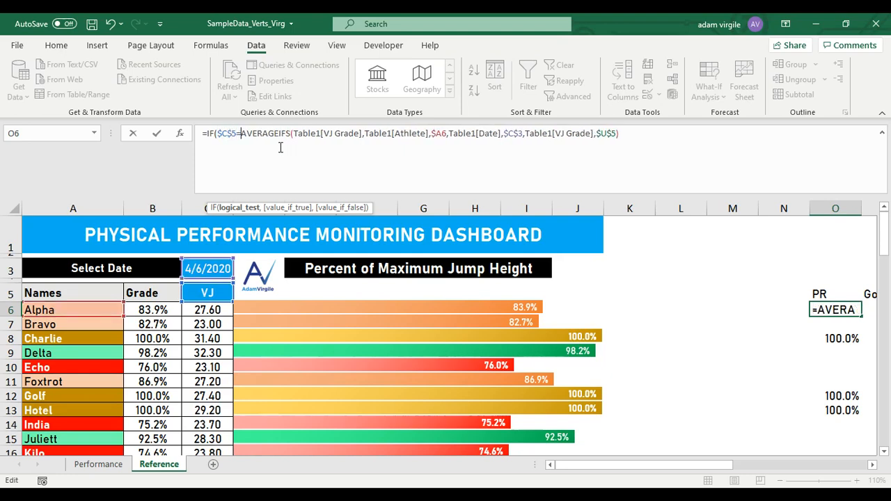
Complete the IF test in O6 with the absolute reference $X$10 for VJ, making AVERAGEIFS the value if true.
drag(609, 466, 757, 468)
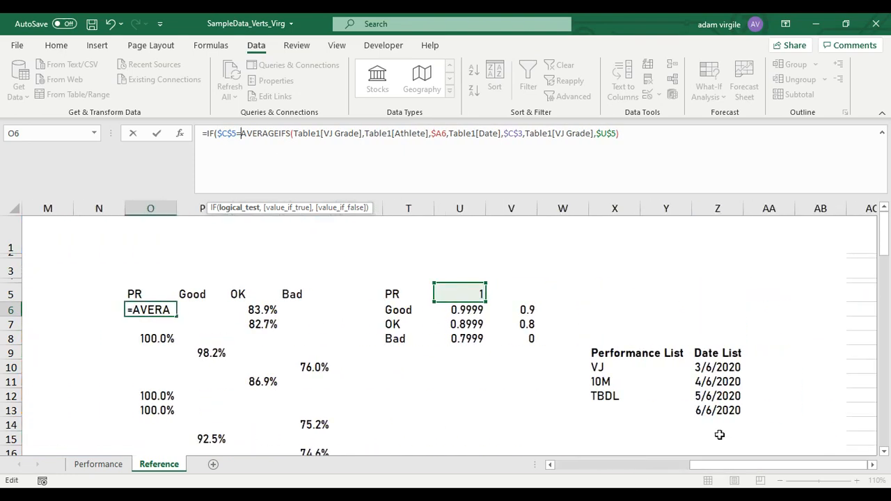
click(611, 366)
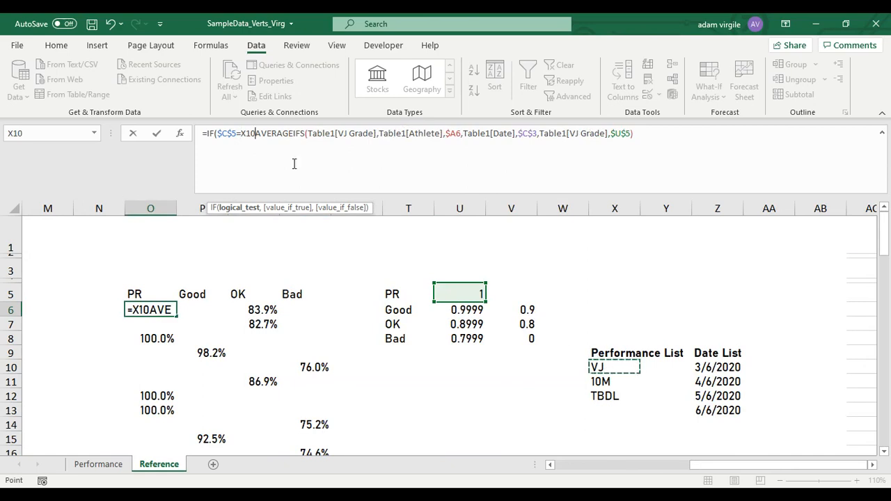
click(240, 133)
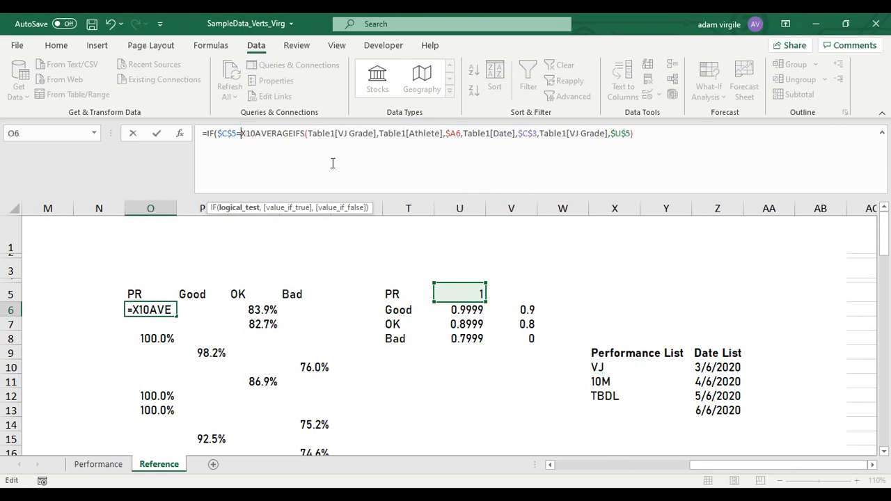
text($)
key(Right)
text($3)
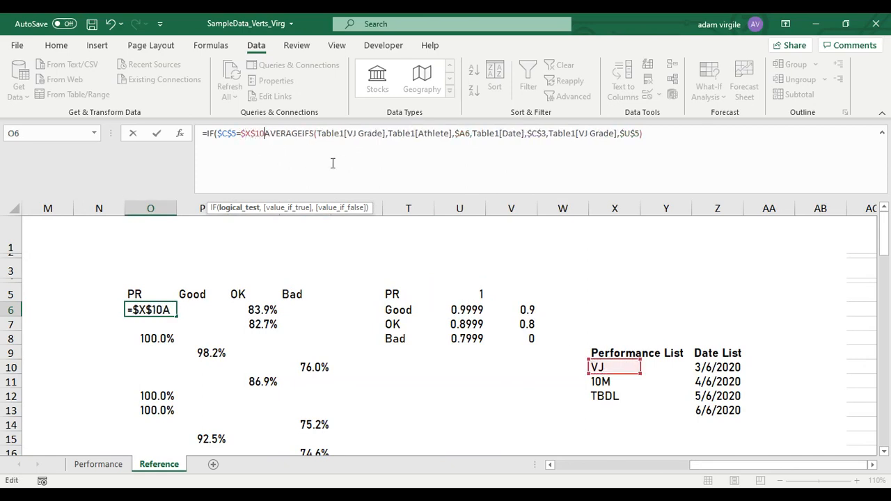
text(,)
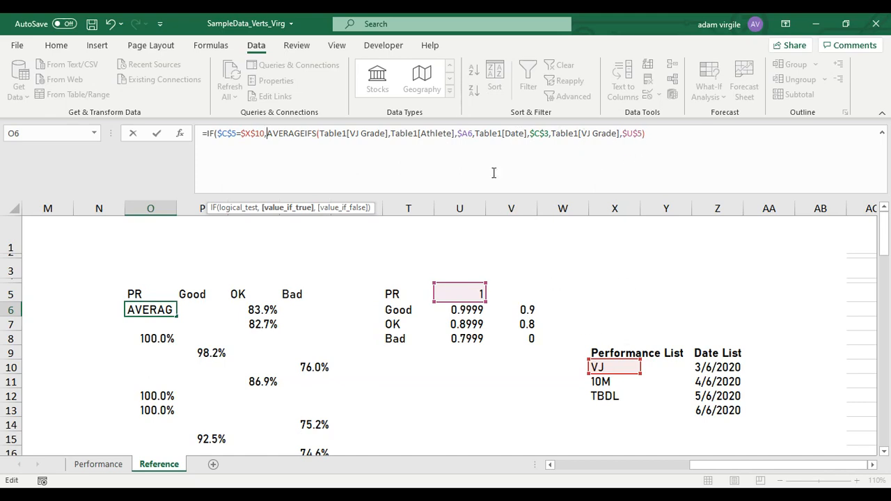
Close off the VJ branch in O6 with a comma after AVERAGEIFS and add a line break for the value if false.
click(649, 137)
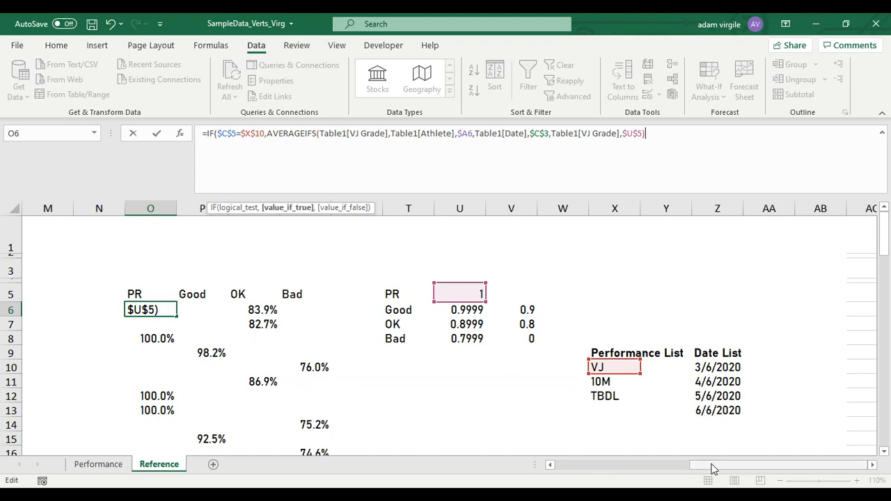
drag(706, 472, 617, 472)
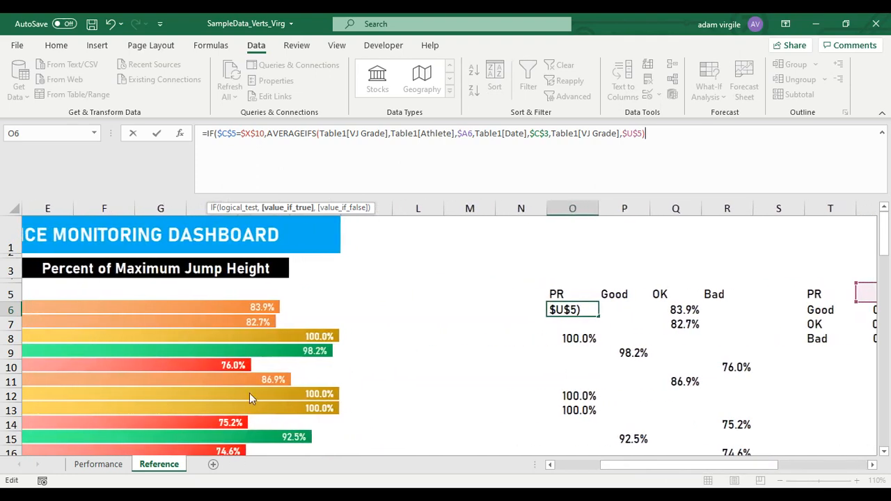
drag(663, 472, 710, 467)
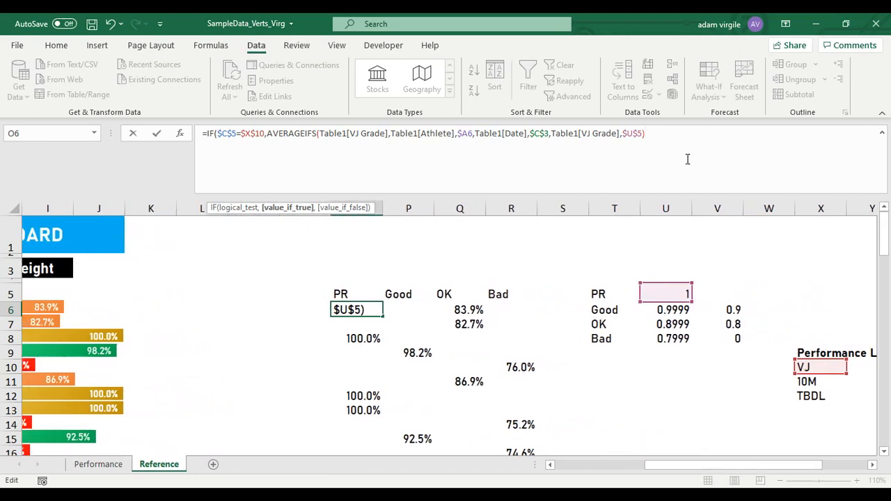
text(,)
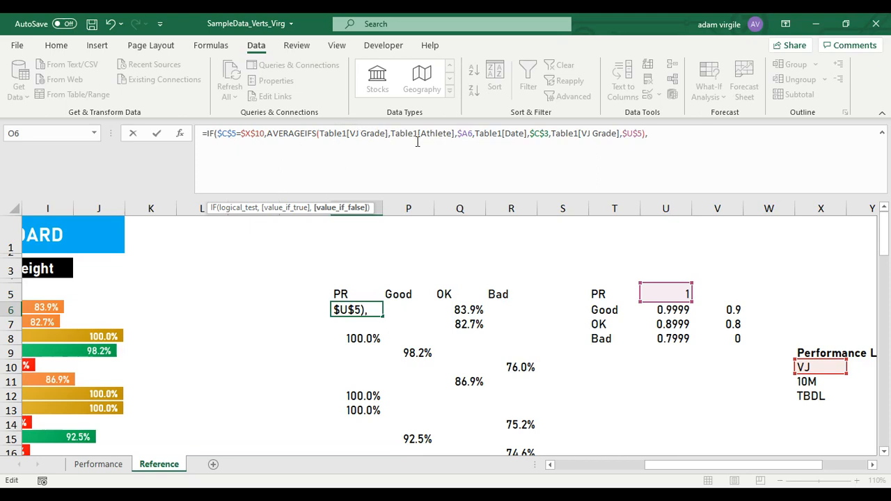
key(alt)
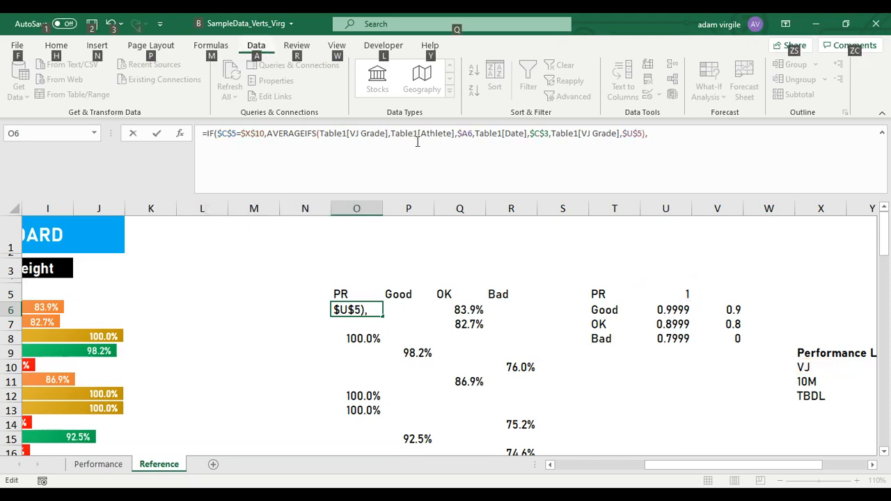
click(634, 133)
click(656, 138)
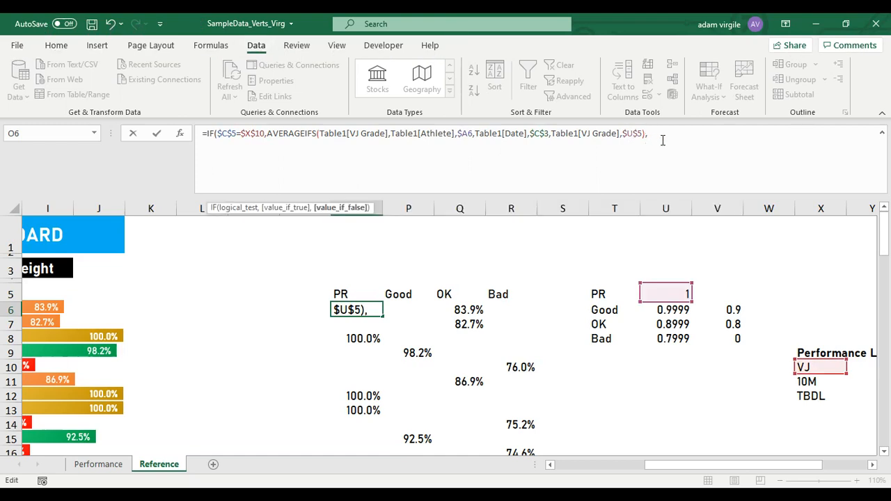
key(alt+Return)
Copy the whole VJ IF branch in O6 and paste a duplicate of it on a second formula line.
drag(693, 145, 207, 131)
key(ctrl+c)
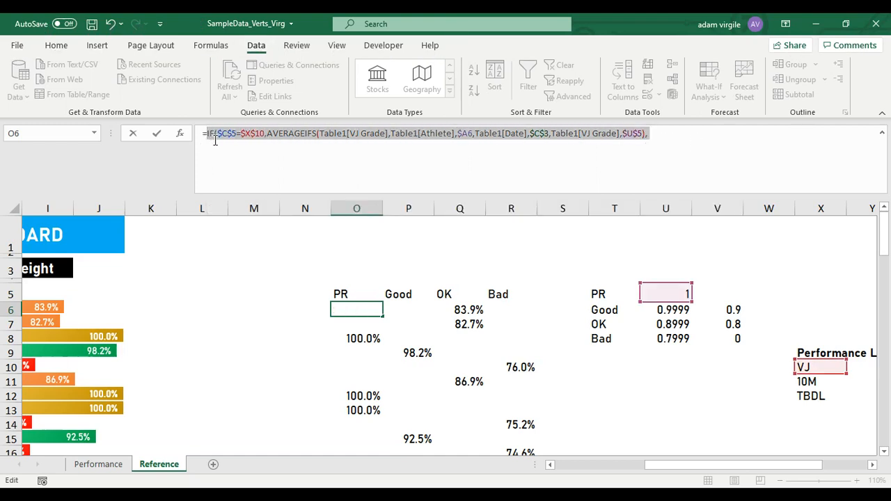
key(BackSpace)
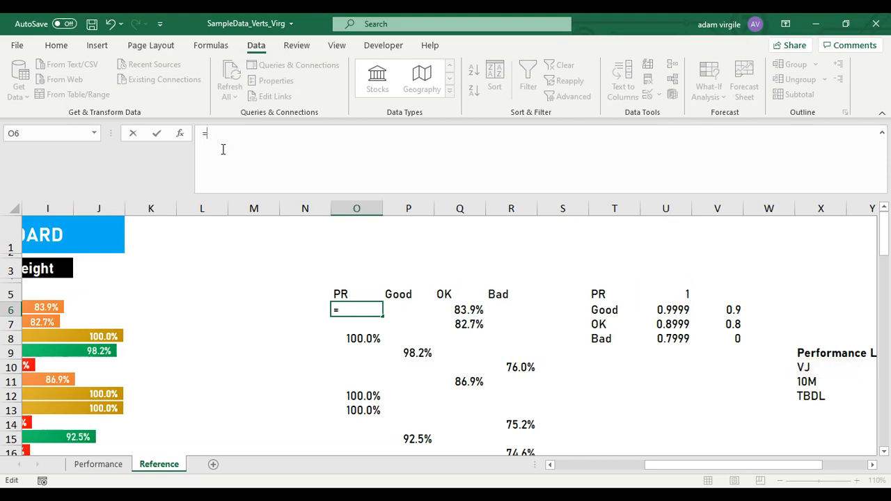
key(ctrl+v)
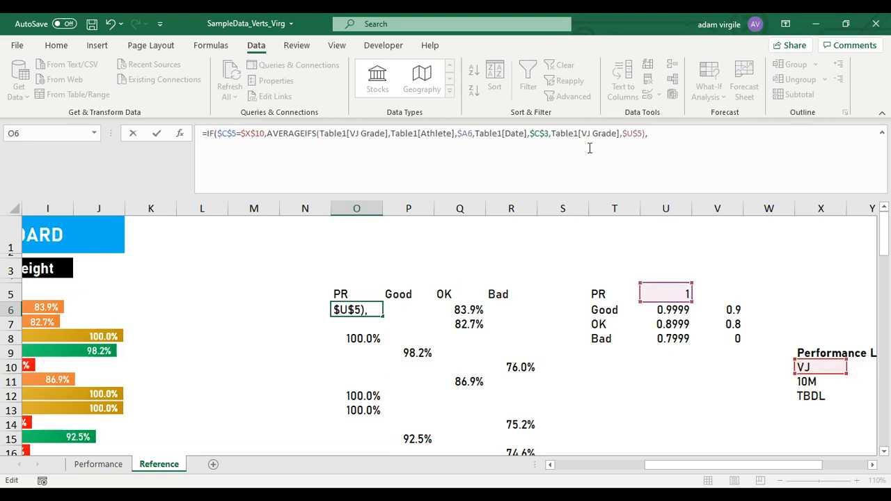
key(alt+Return)
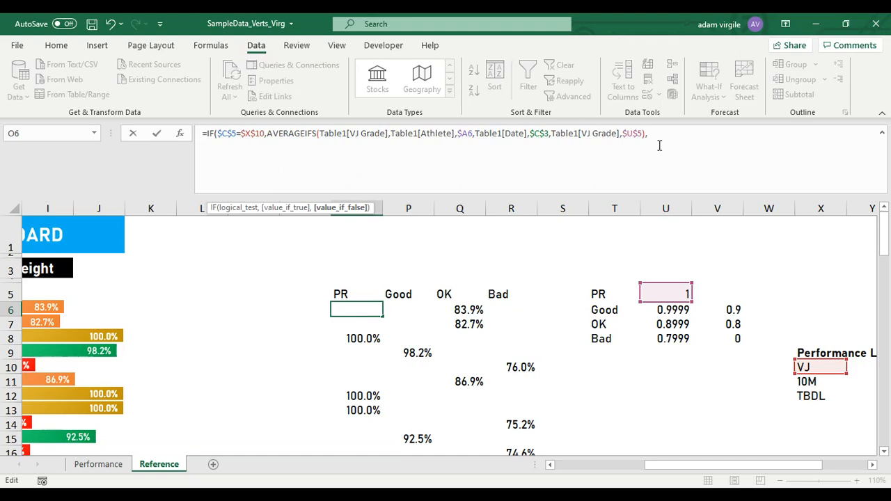
key(ctrl+v)
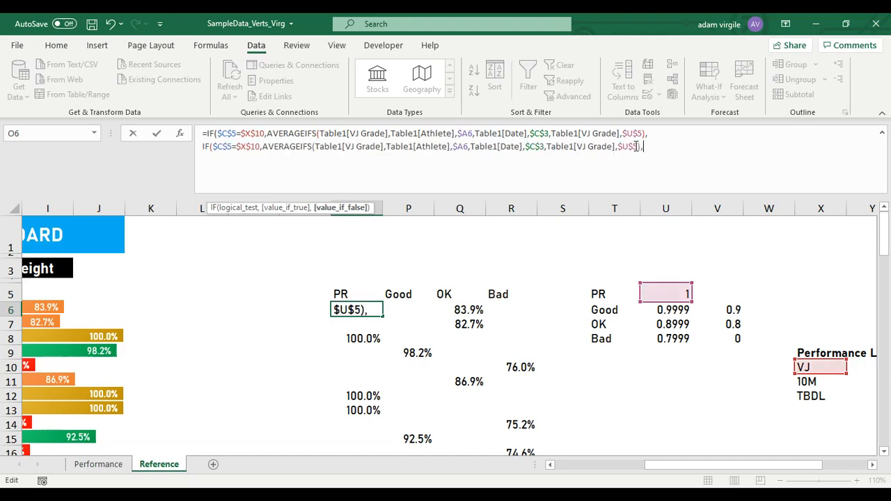
Change the second IF test in O6 to compare $C$5 with $X$11, checking that it points to 10M in the Performance List.
click(225, 146)
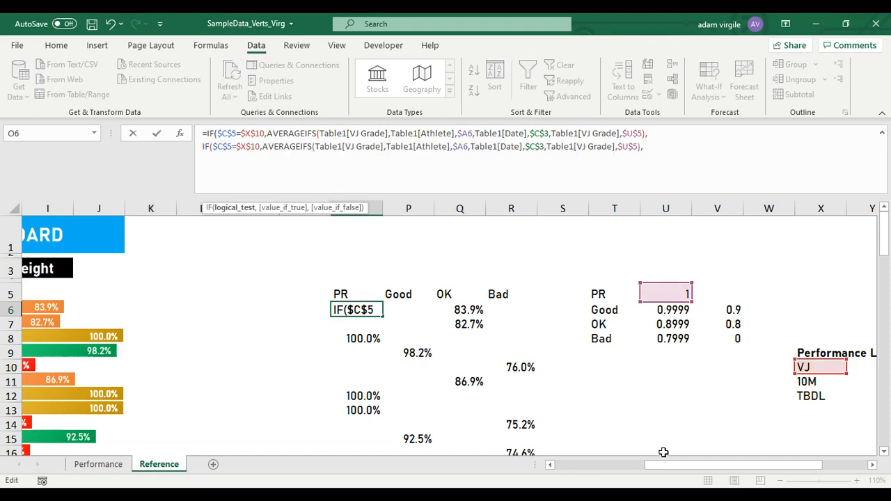
drag(663, 452, 608, 452)
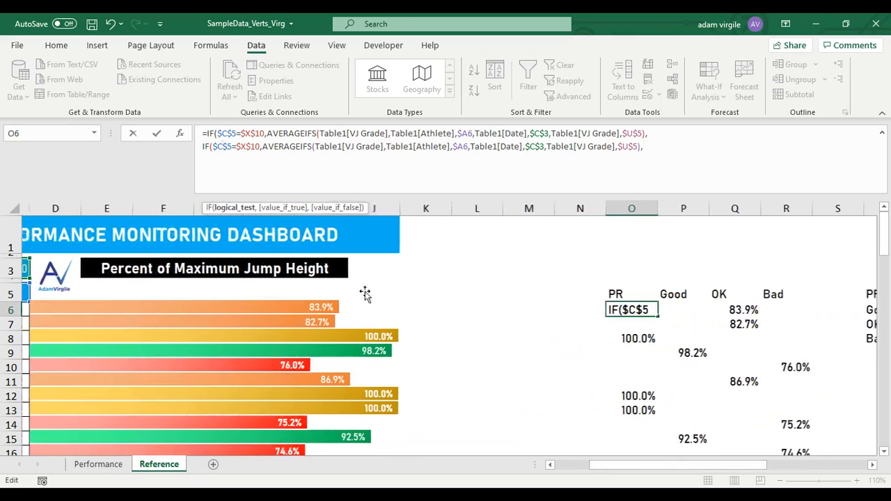
click(259, 146)
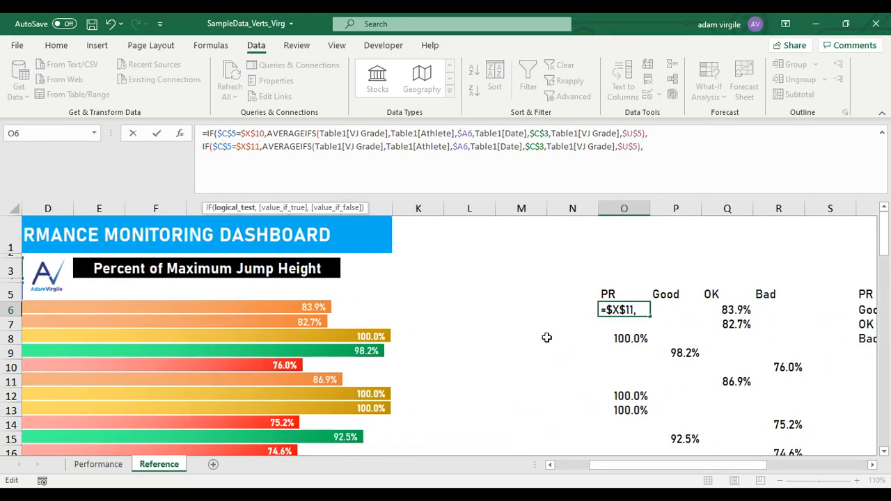
drag(676, 465, 787, 465)
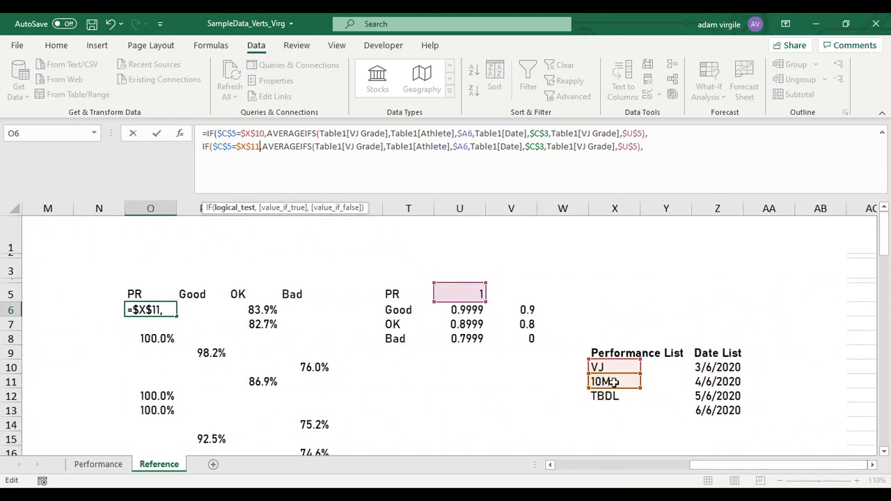
drag(720, 466, 655, 479)
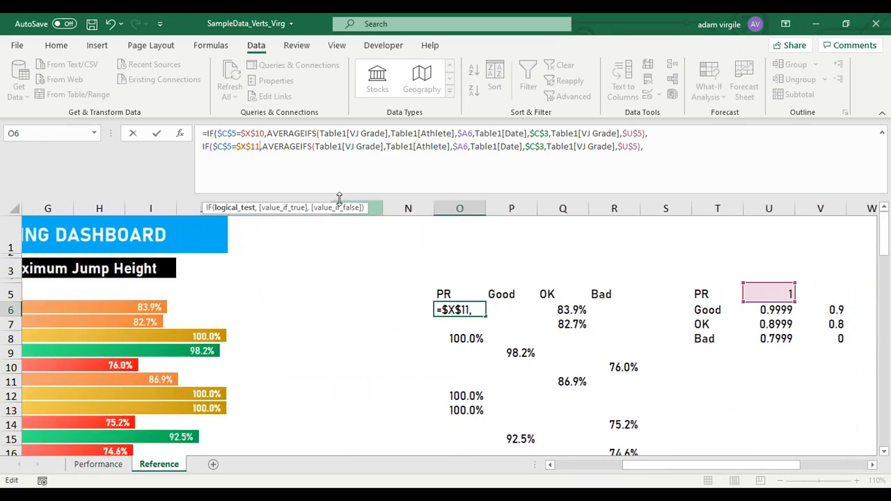
Replace VJ Grade with 10m Sprint Grade in both the average range and the third criteria range of O6's second IF branch.
drag(382, 146, 346, 147)
text(10m Sprint)
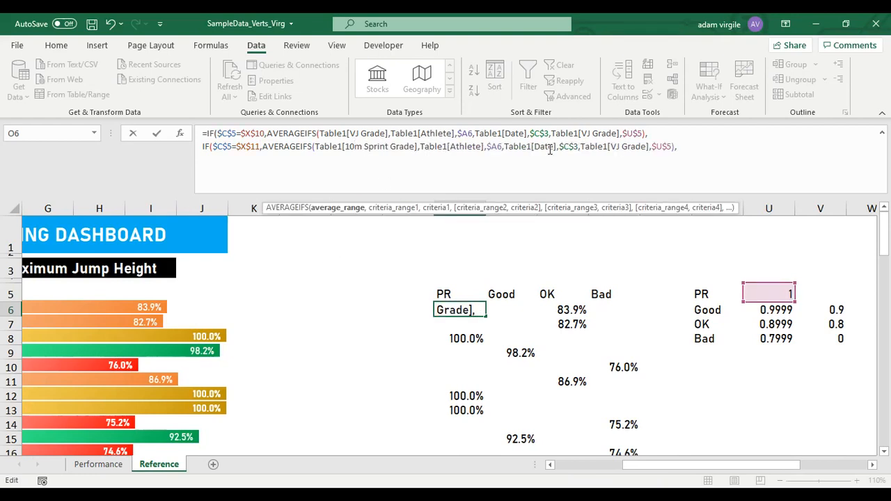
drag(610, 147, 649, 147)
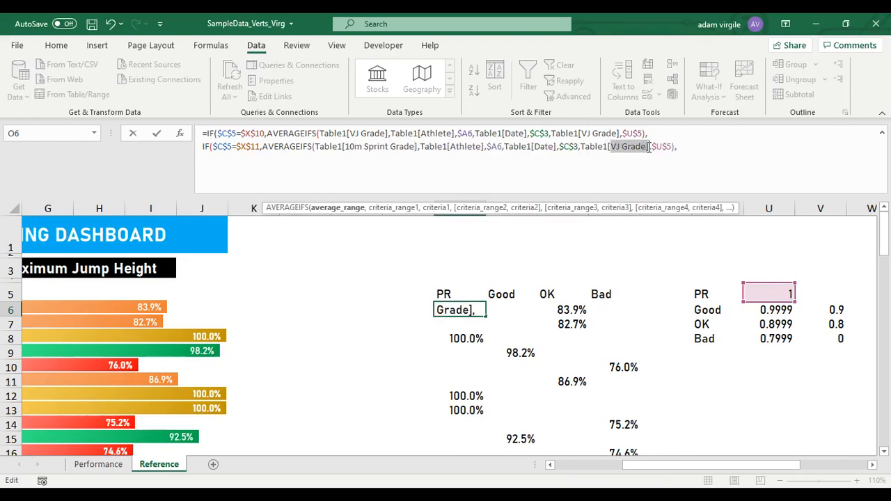
text(10)
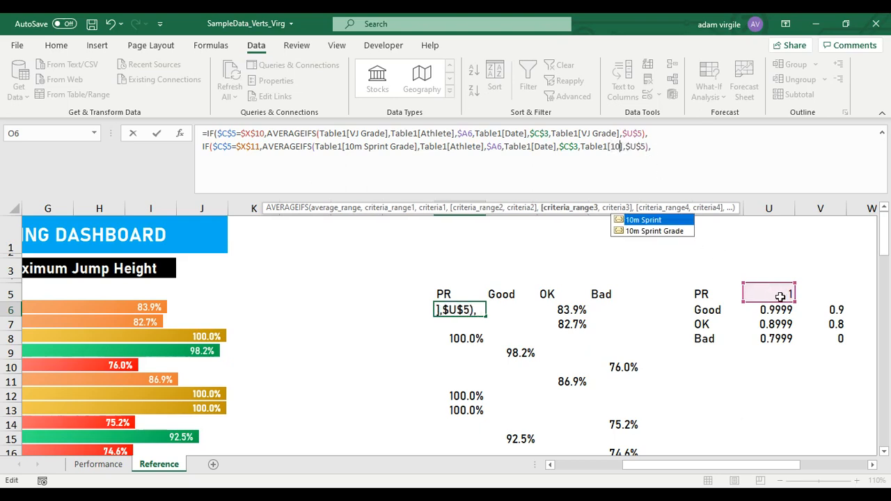
key(Down)
key(Tab)
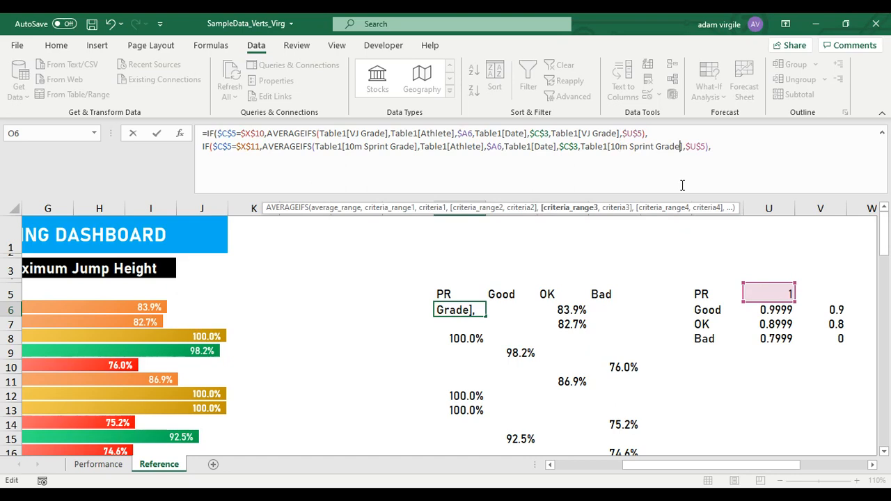
Paste another copy of the VJ IF branch on a third line of O6 and make its test compare $C$5 with $X$12.
click(728, 148)
key(alt+Return)
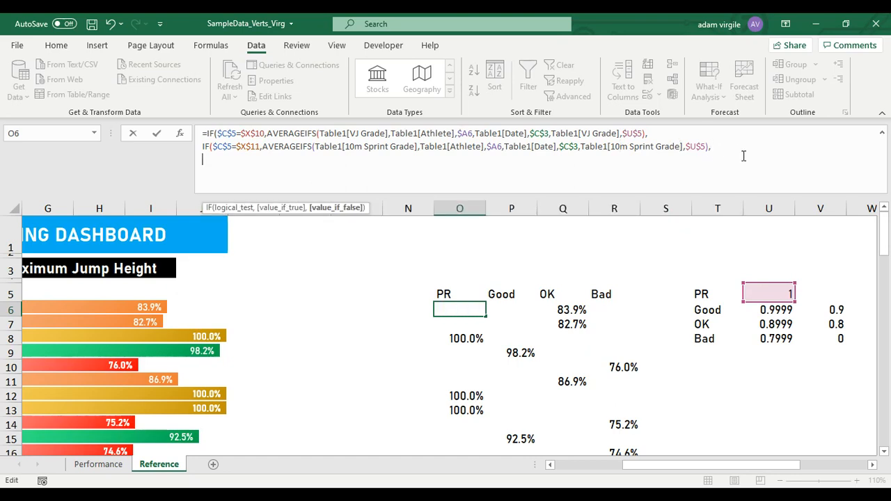
key(ctrl+v)
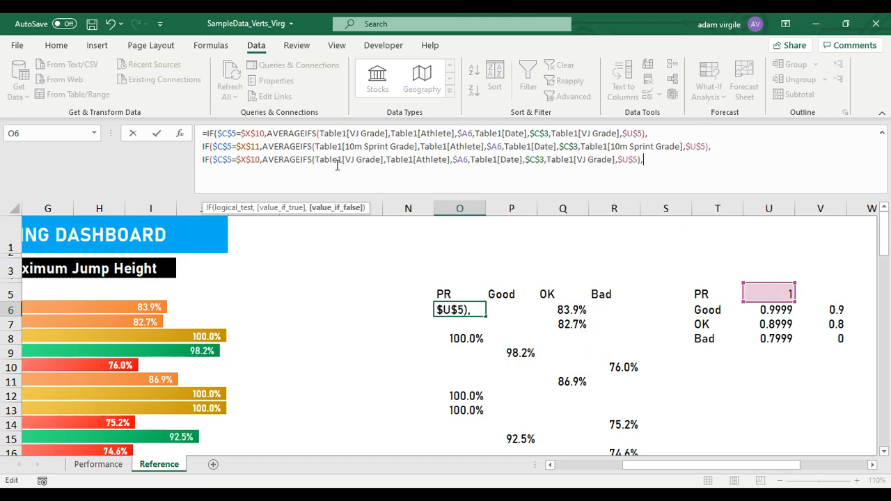
click(260, 160)
text(2)
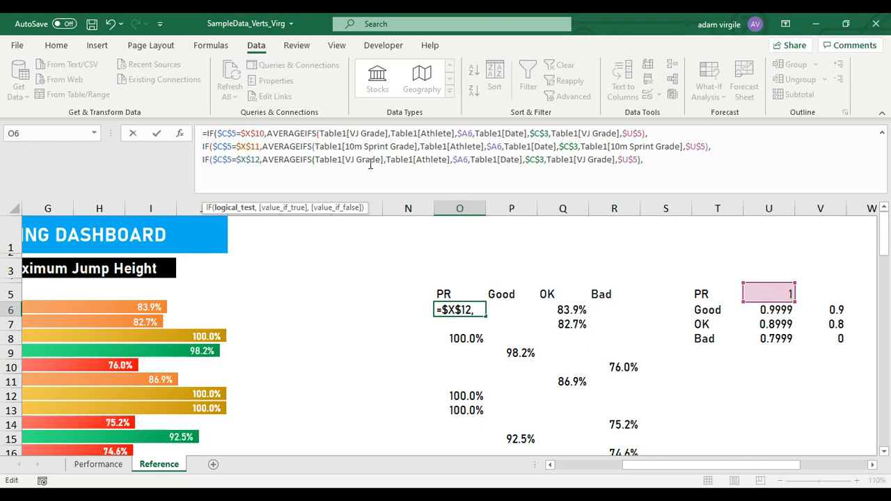
Replace VJ Grade with TBDL Grade in the average range and the third criteria range of O6's third IF branch.
drag(345, 160, 392, 171)
text(TBDL)
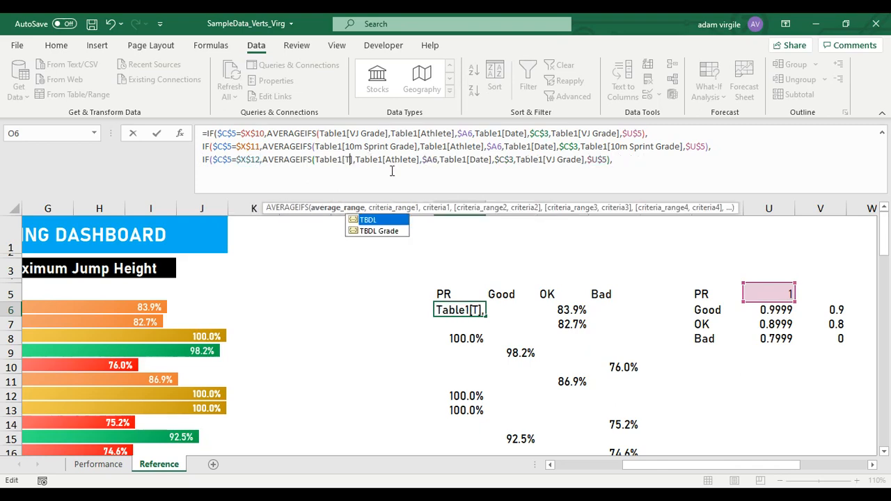
key(Down)
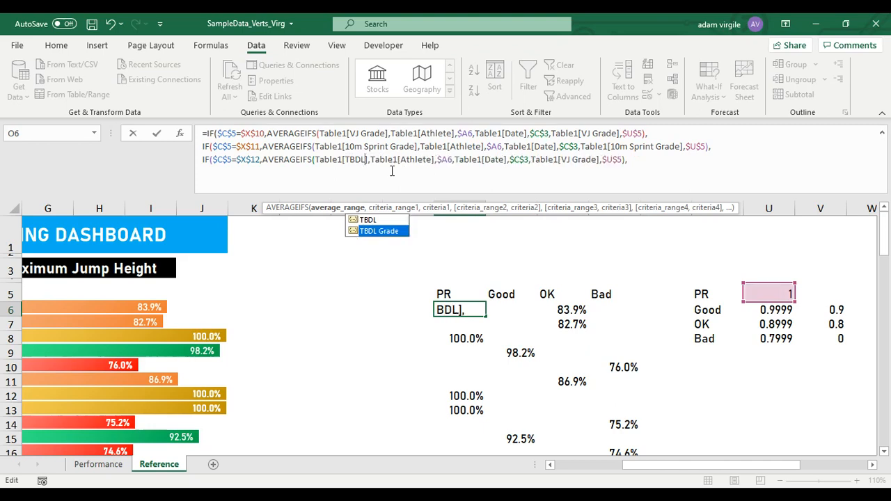
key(Tab)
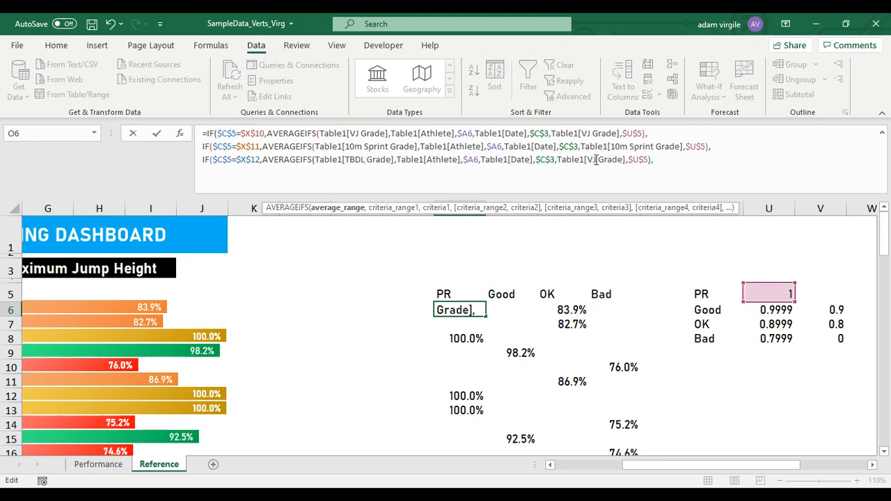
drag(587, 159, 625, 159)
text(TBDL)
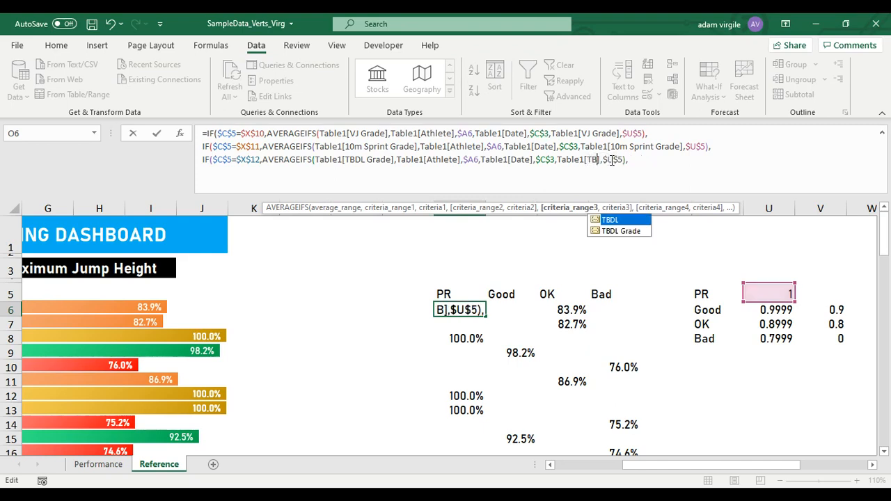
key(Down)
key(Tab)
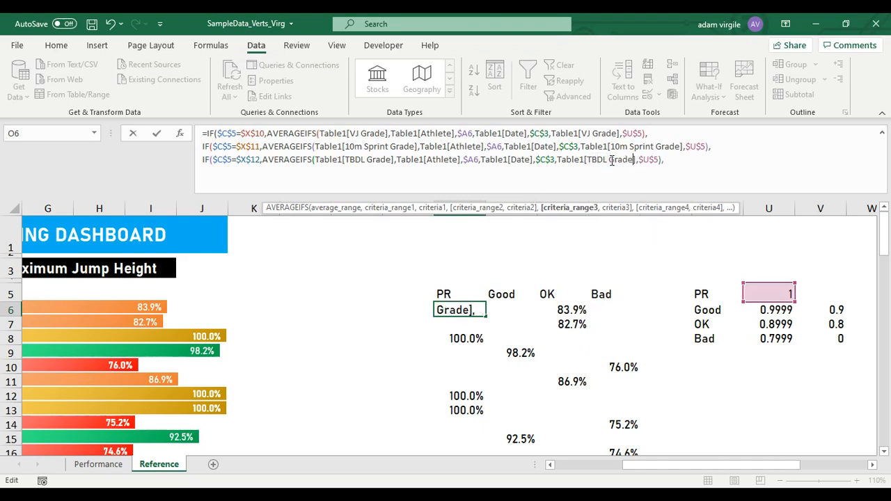
Wrap O6's nested IFs in IFERROR with "" as the error value, close all three IFs, and commit the formula.
click(206, 133)
text(IFERROR()
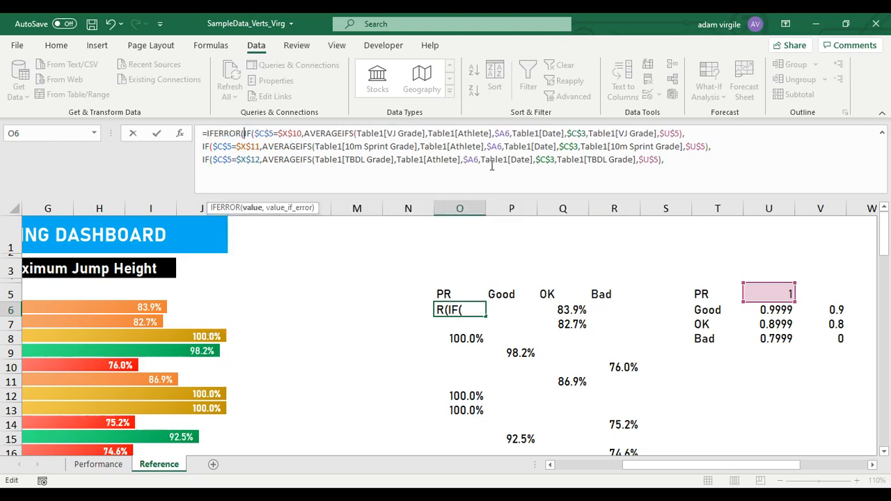
click(682, 162)
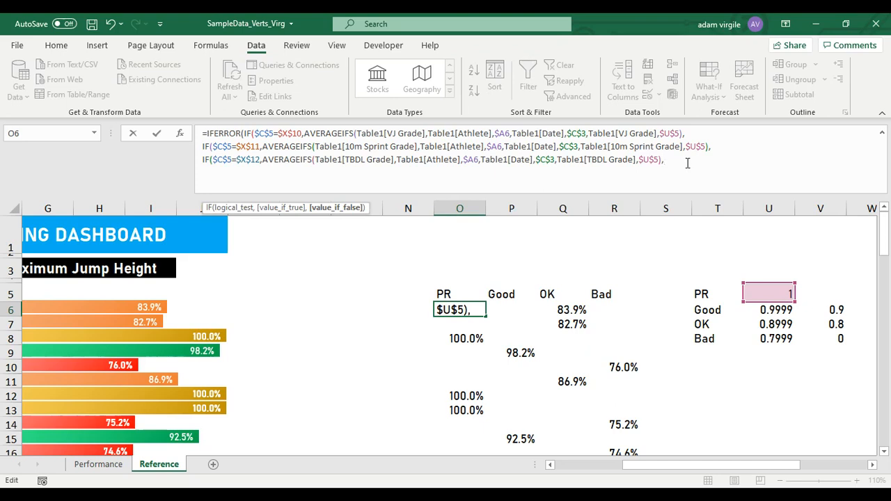
text(""))
click(659, 160)
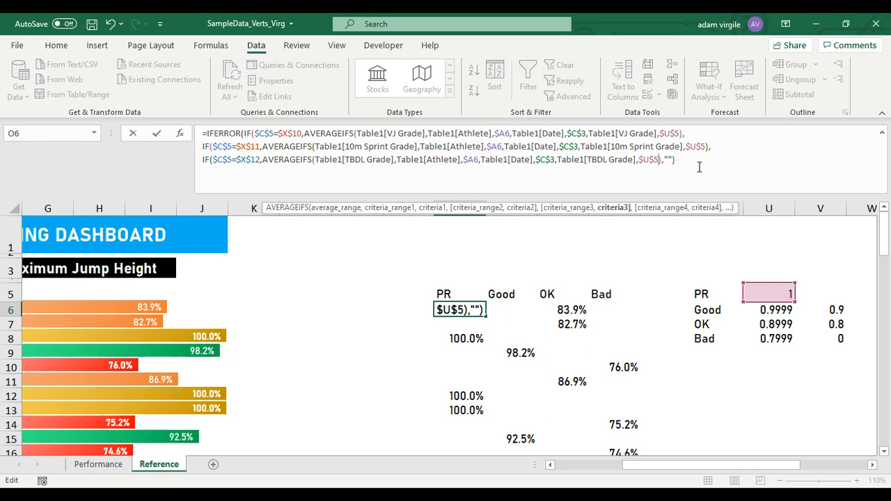
text())
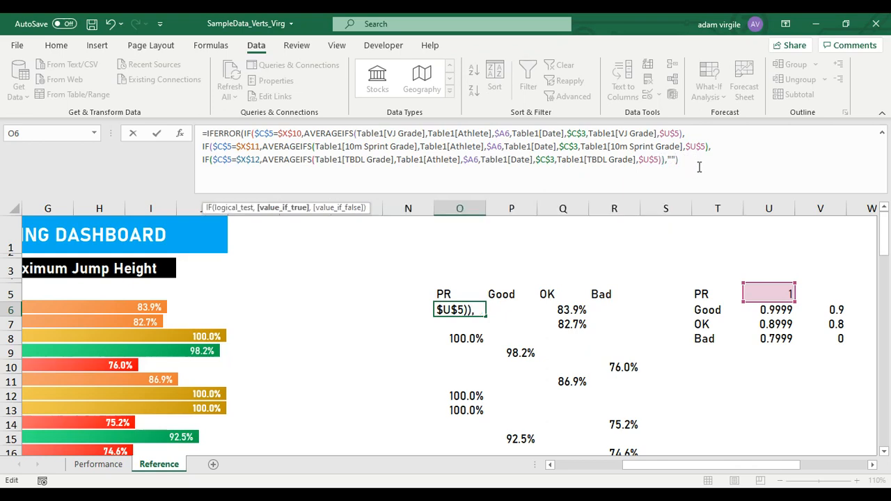
text())
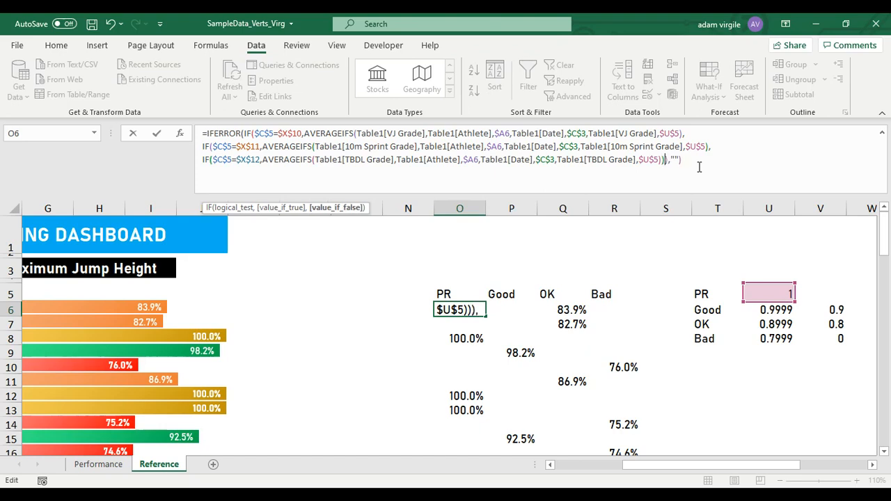
text())
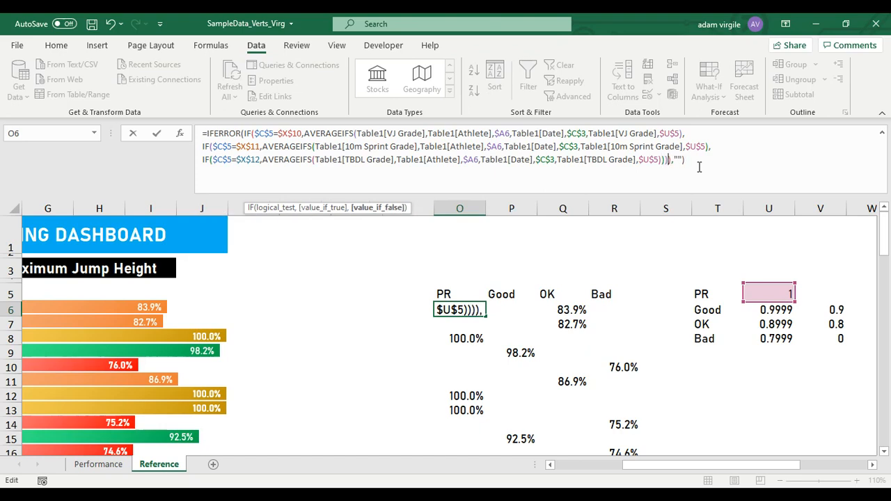
click(699, 167)
key(Return)
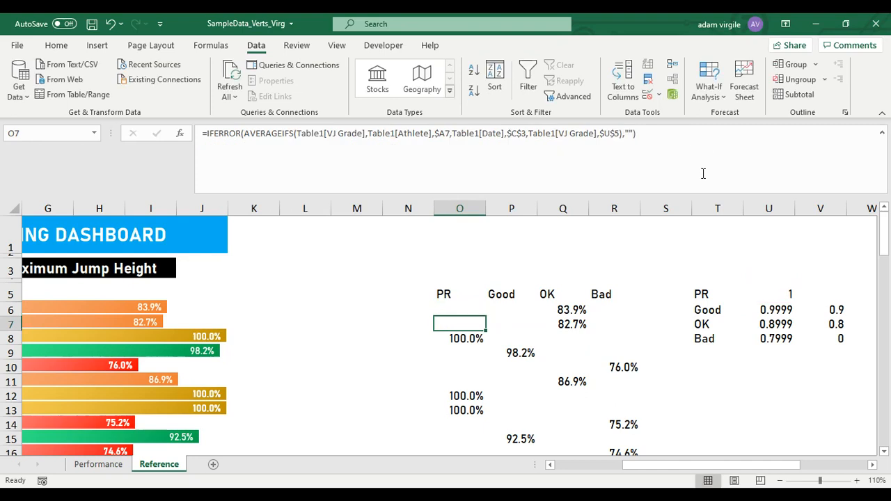
Examine the $A6 and $C$3 references in O6's new formula and compare it with the existing formulas in P6, Q6 and R6.
key(Up)
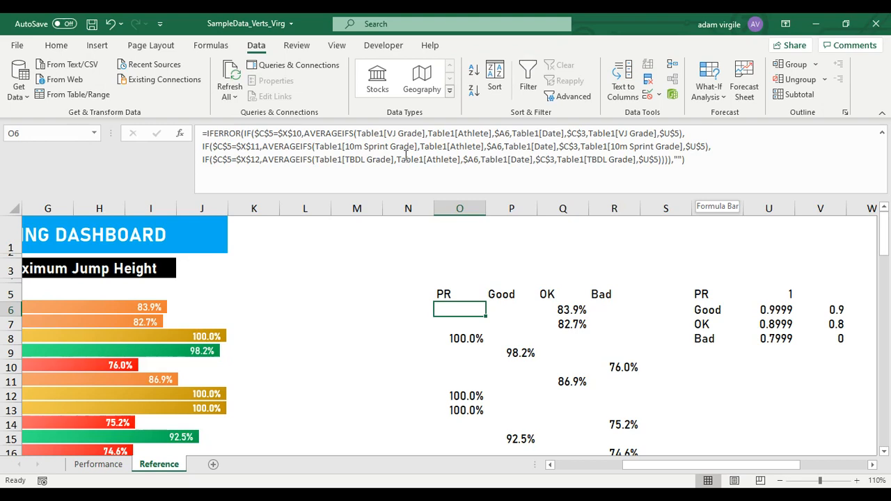
click(569, 147)
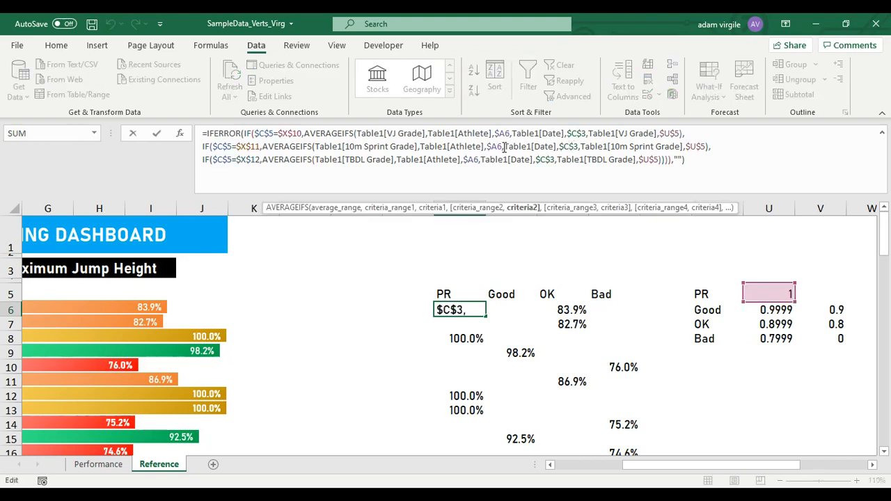
click(499, 147)
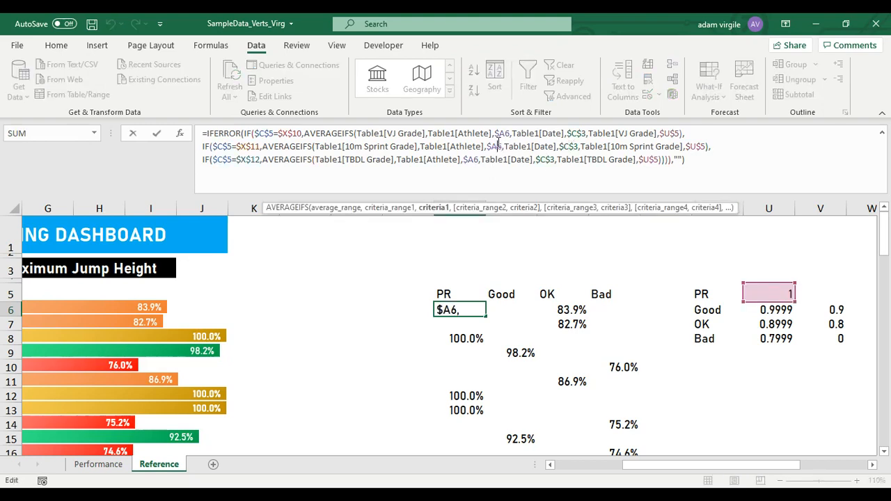
click(510, 133)
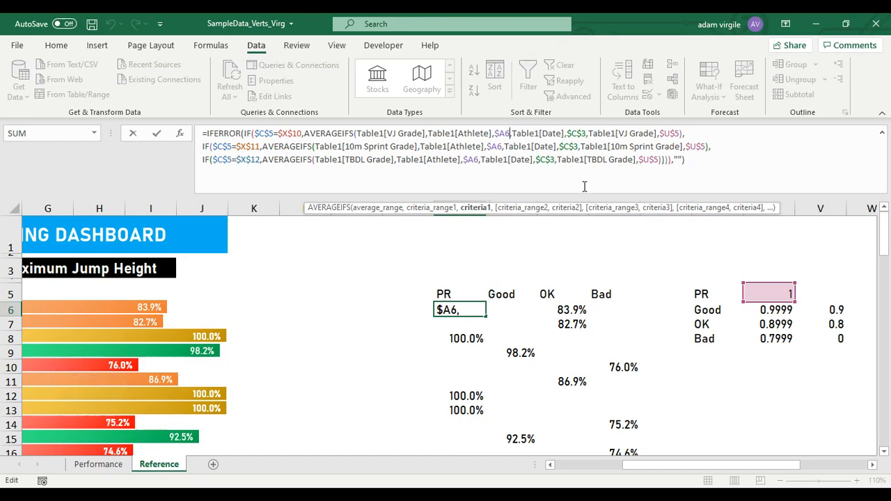
key(Escape)
click(515, 310)
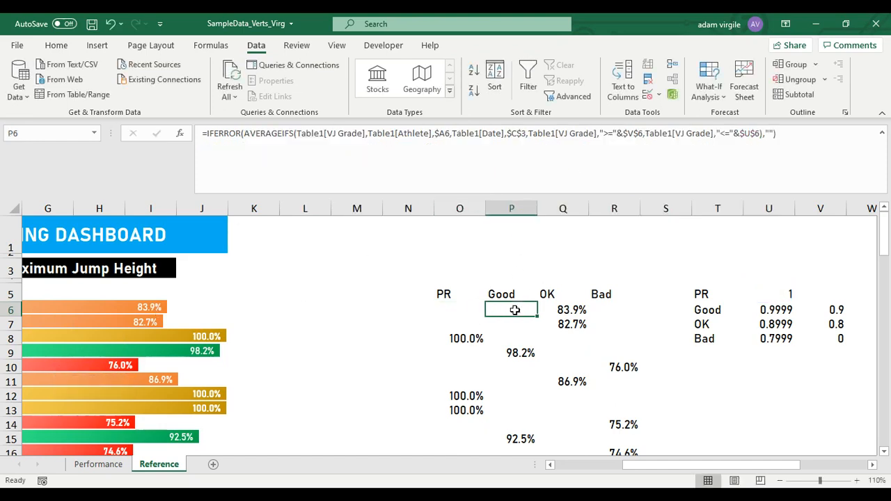
click(468, 315)
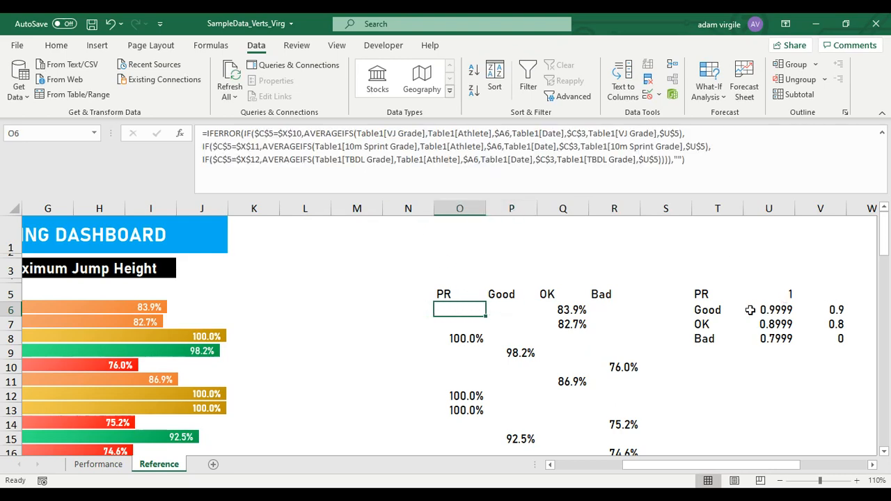
click(511, 314)
click(572, 308)
click(610, 307)
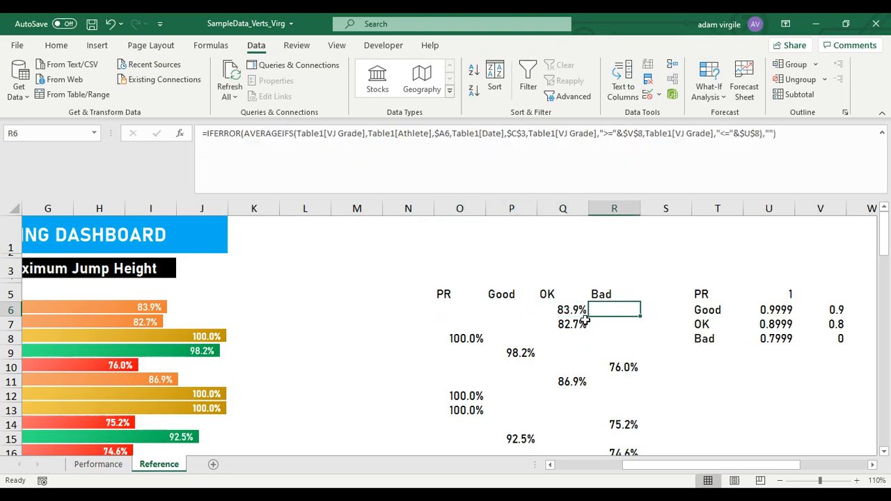
Copy the nested IF formula from O6 into the Good cell P6.
click(460, 308)
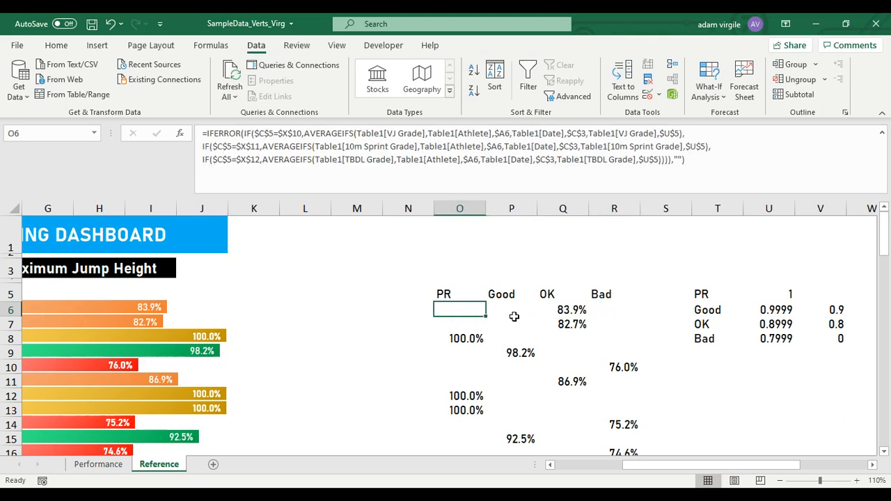
key(ctrl+c)
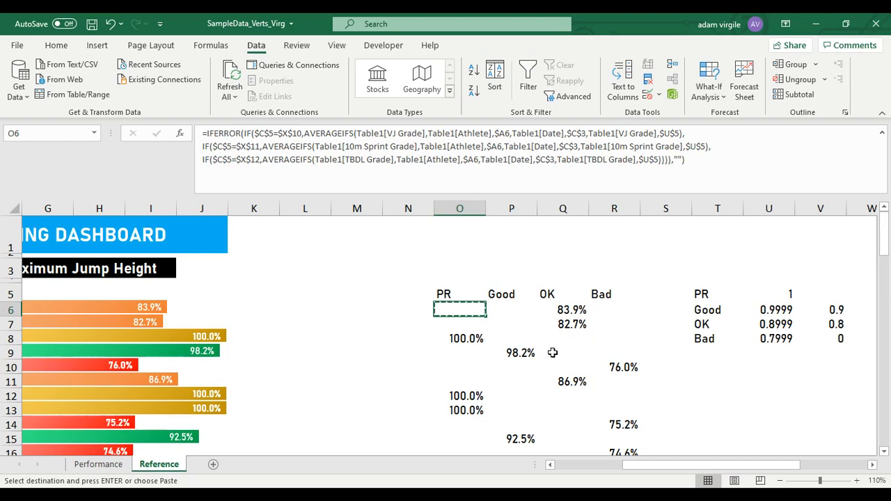
click(515, 312)
key(ctrl+v)
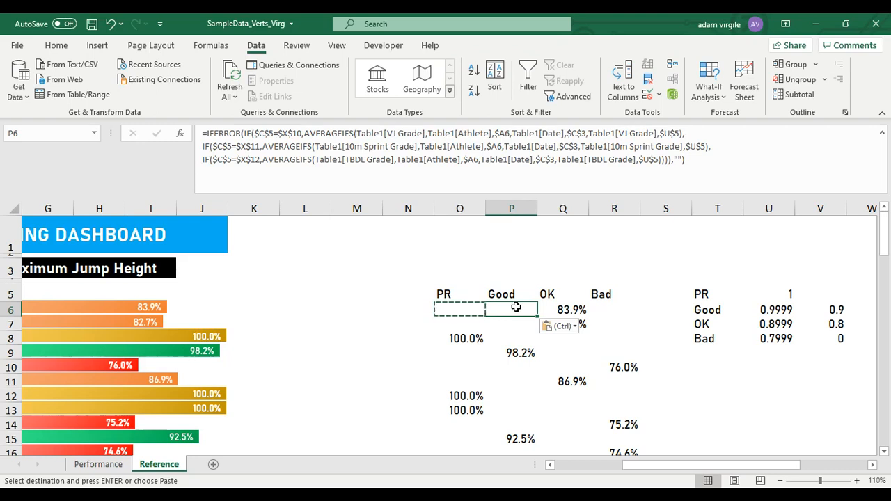
Compare the grade criteria in Q6's existing OK formula with the $U$5 criteria in the nested IF formulas of O6 and P6.
click(565, 307)
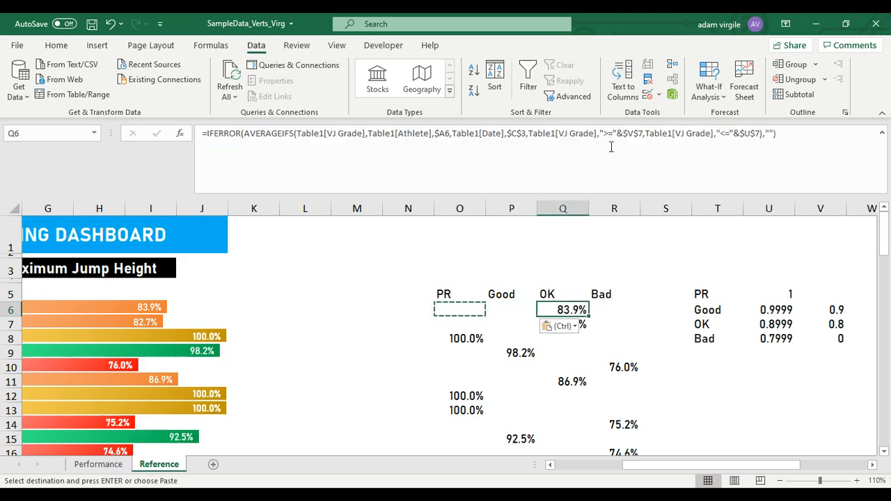
click(517, 309)
click(792, 294)
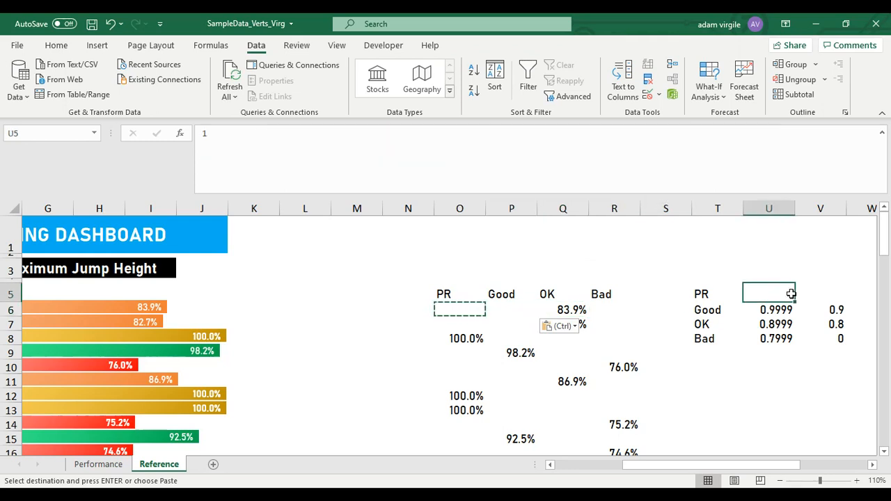
click(479, 311)
click(393, 167)
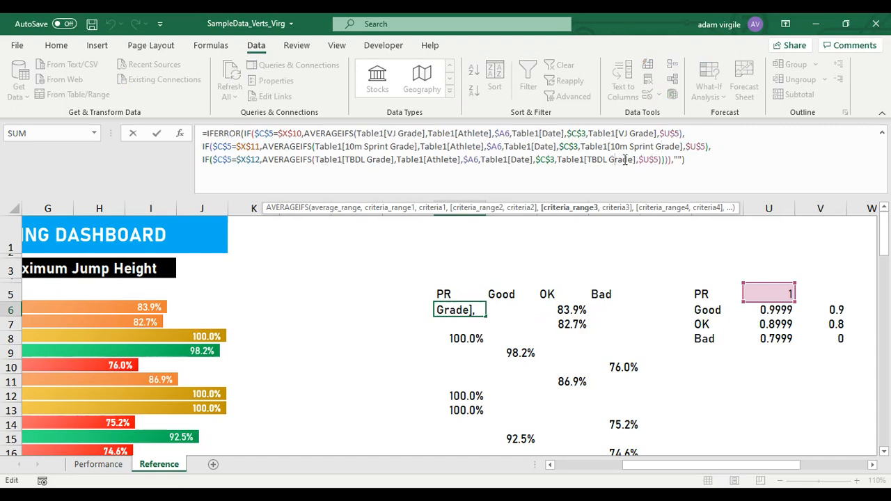
click(659, 160)
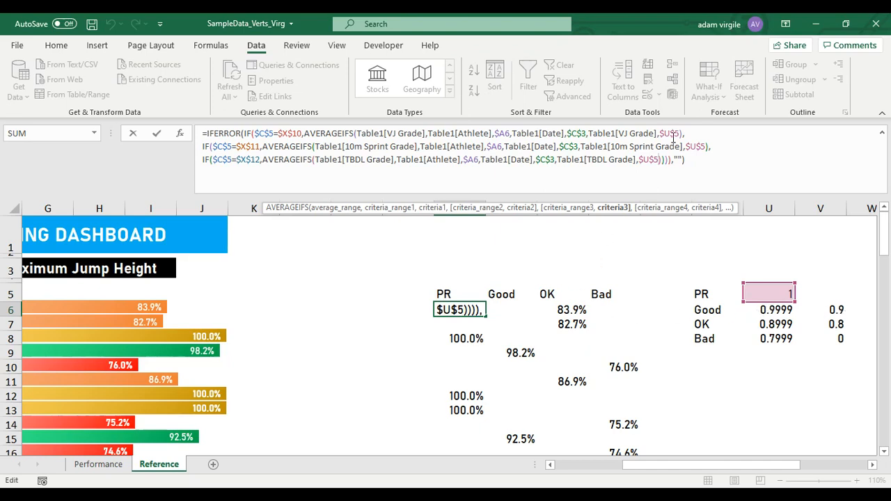
Change the third criterion in the first IF branch of the Good formula in P6 to ">="&$V$6.
click(510, 311)
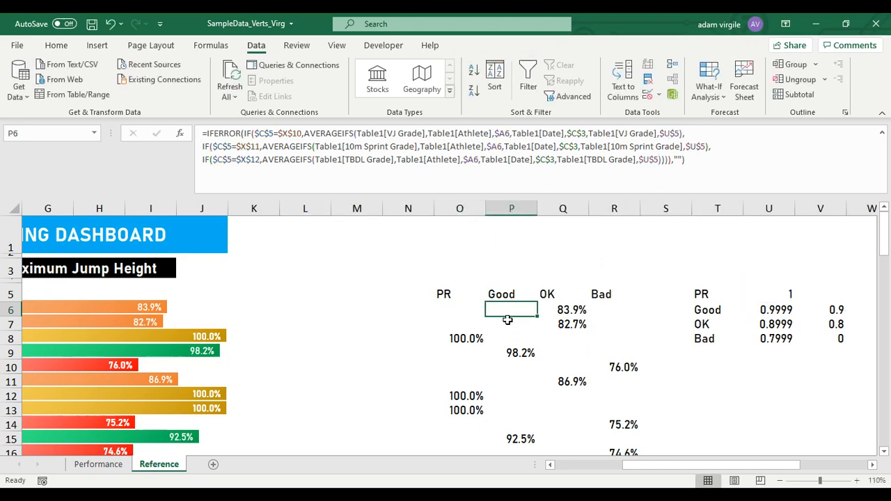
click(663, 136)
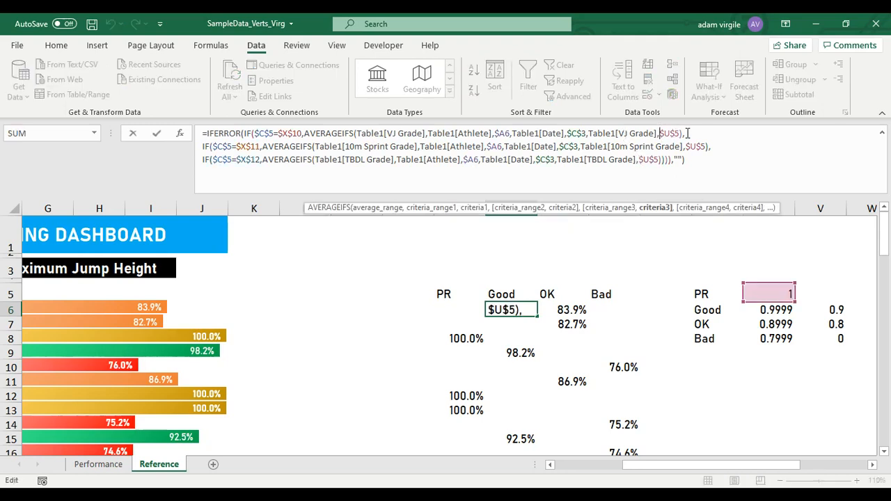
text(")
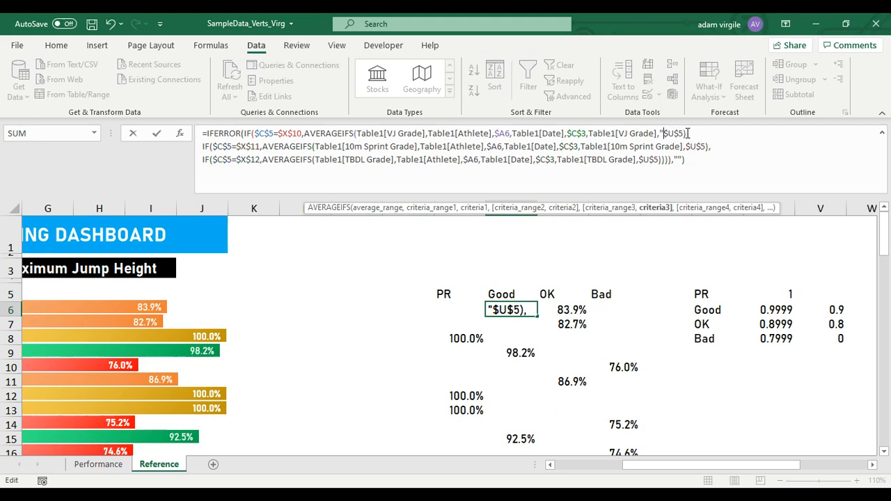
text(>=)
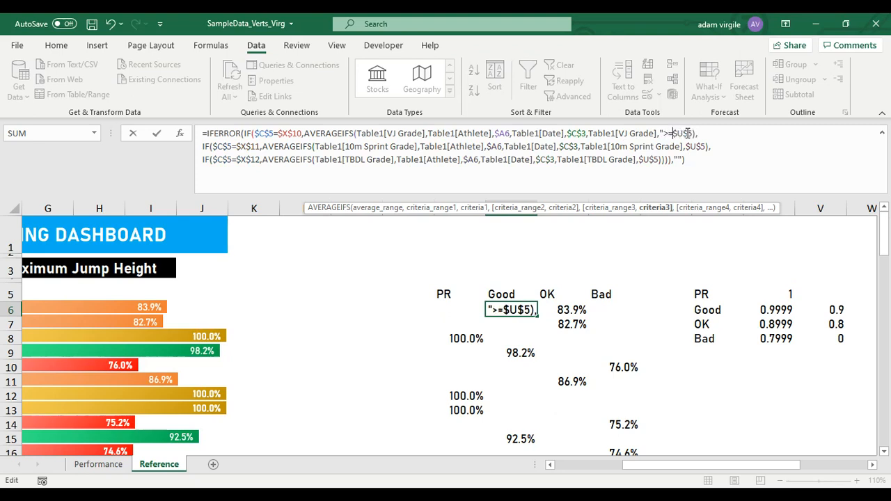
text(")
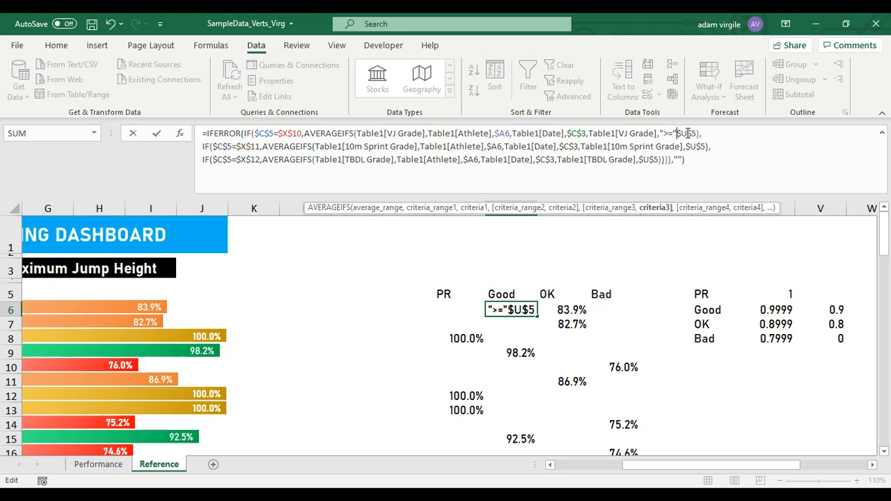
text(&)
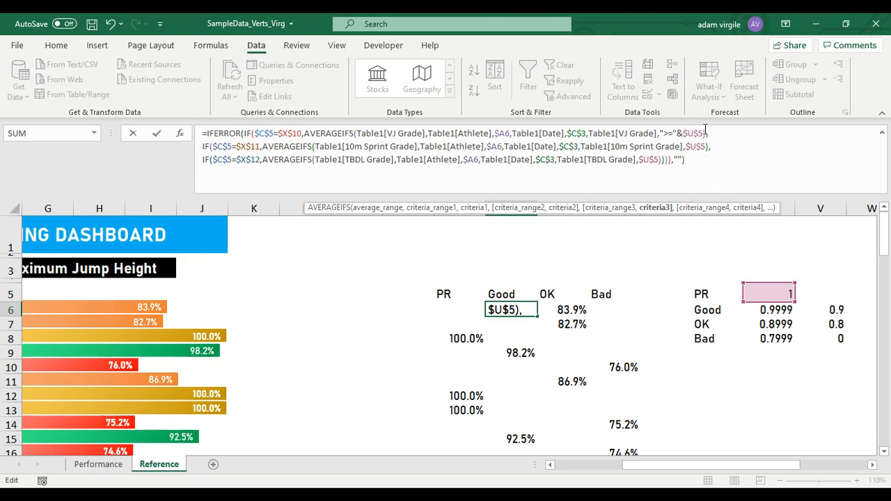
click(704, 132)
key(BackSpace)
text(6)
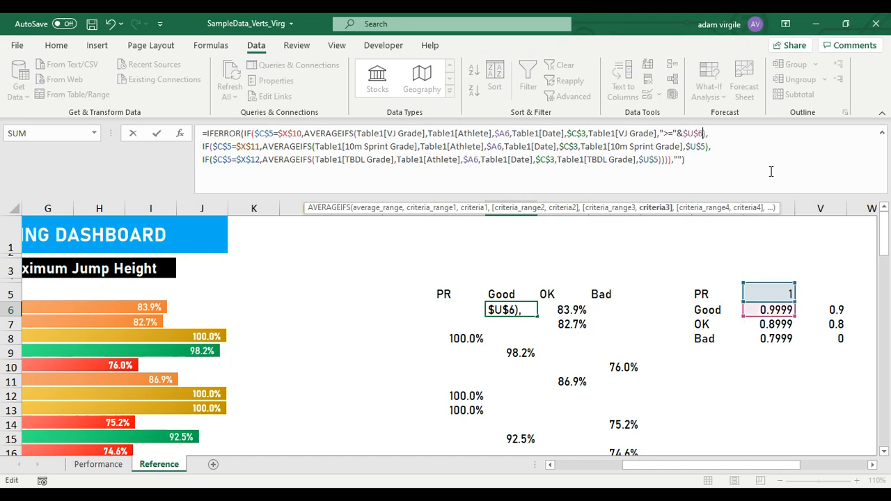
key(BackSpace)
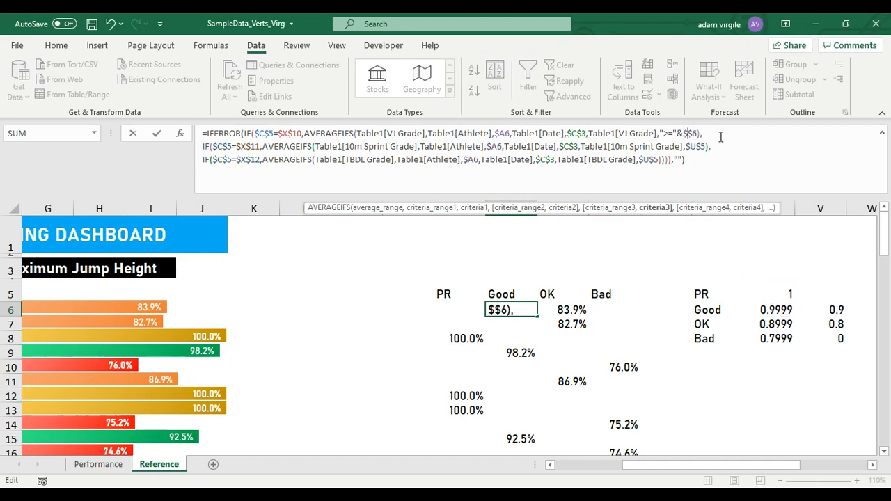
text(V$6)
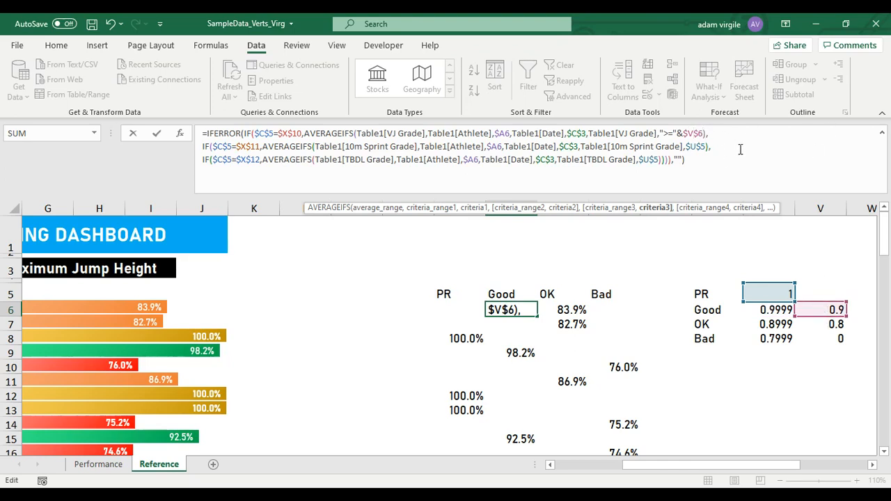
Add a fourth criteria pair to P6's first IF branch: Table1[Grade] with the criterion "<="&$U$6.
text(,)
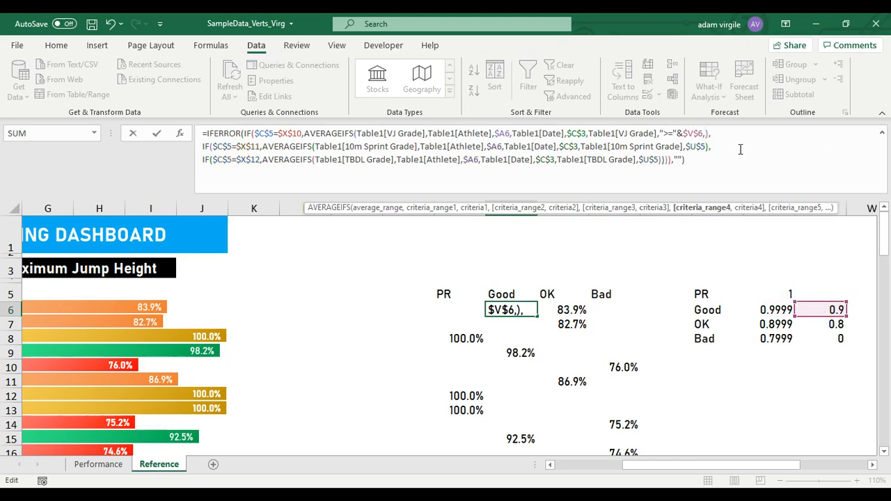
text(Table1)
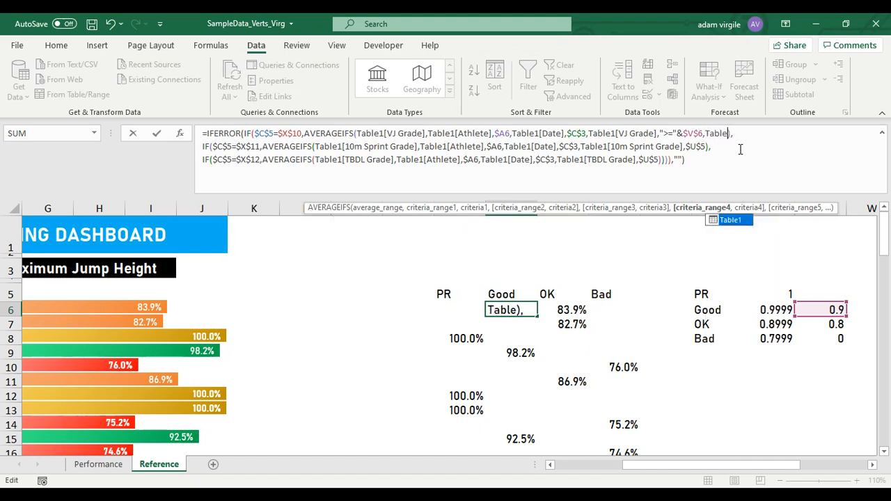
text([Grade])
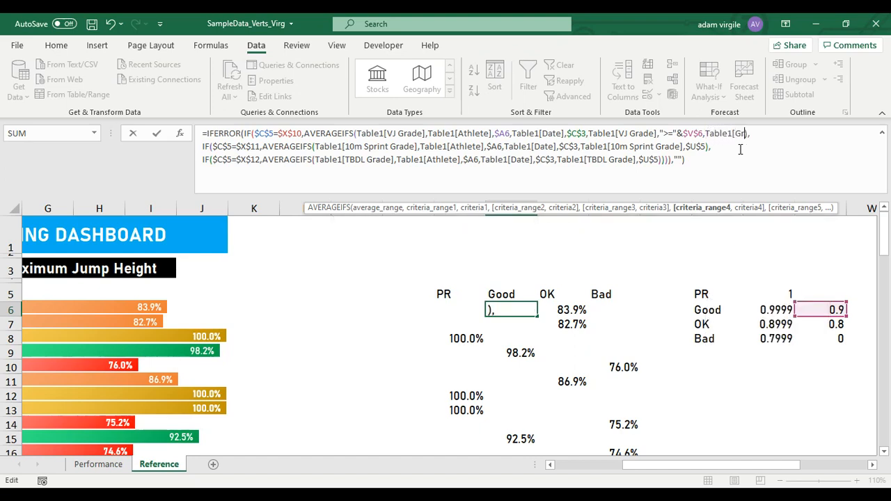
text(,"<)
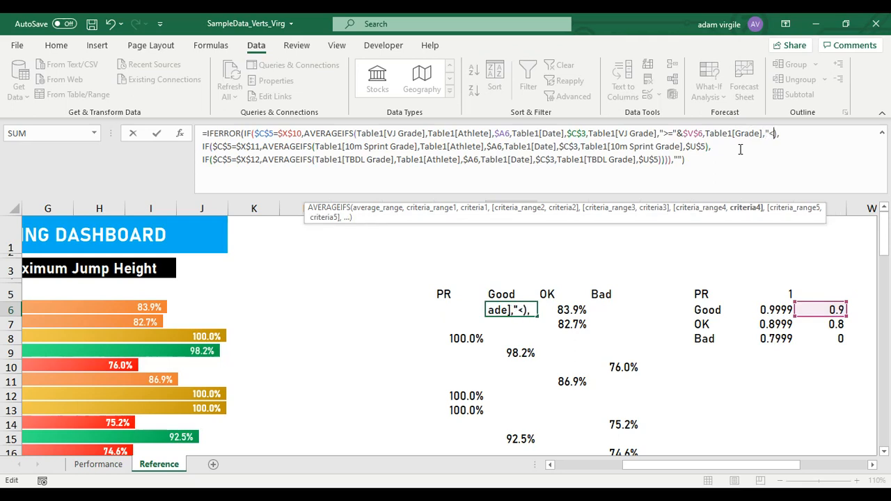
text(="&)
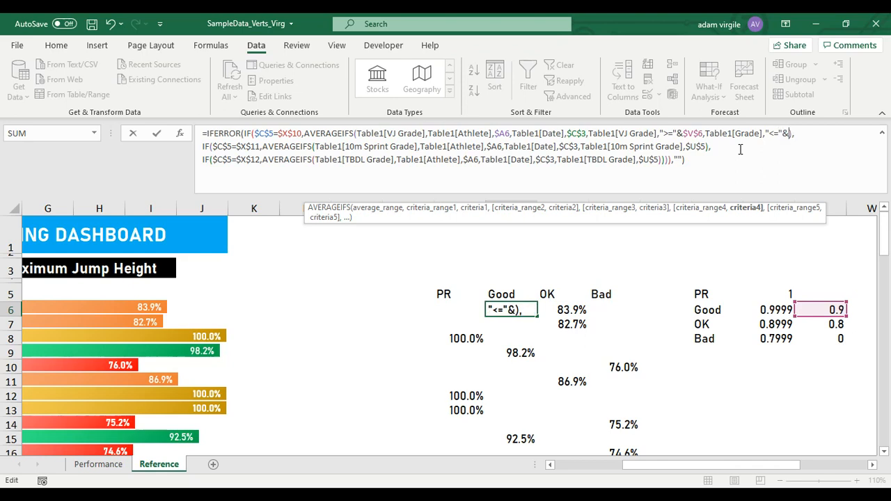
click(776, 310)
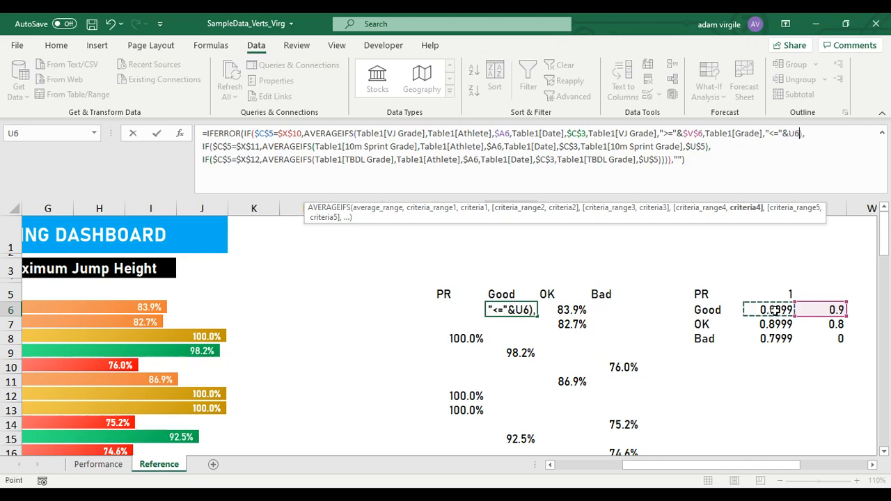
click(787, 133)
text($)
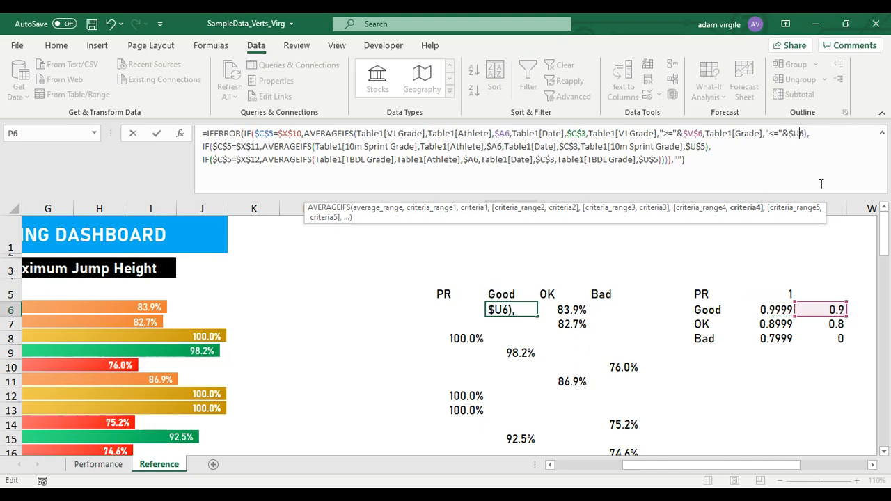
key(Right)
text($)
Correct the fourth criteria range in P6's first IF branch to Table1[VJ Grade].
click(762, 135)
key(BackSpace)
key(BackSpace)
key(BackSpace)
key(BackSpace)
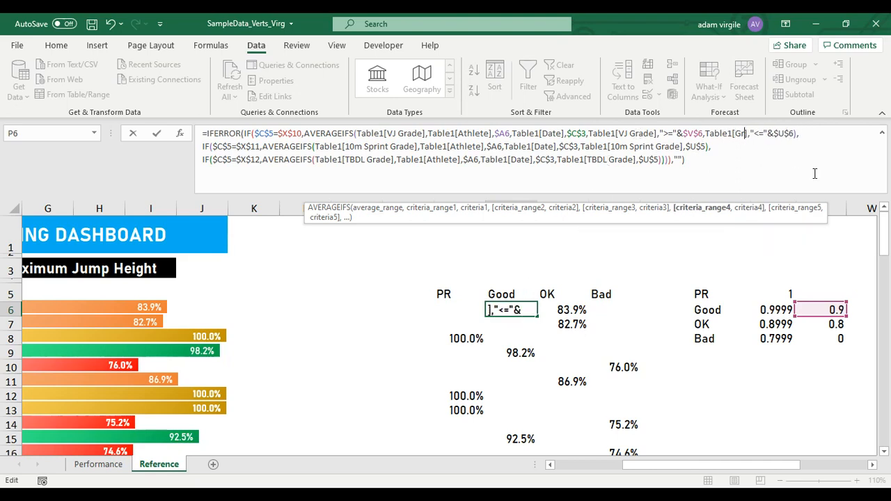
key(BackSpace)
key(BackSpace)
text(VJ)
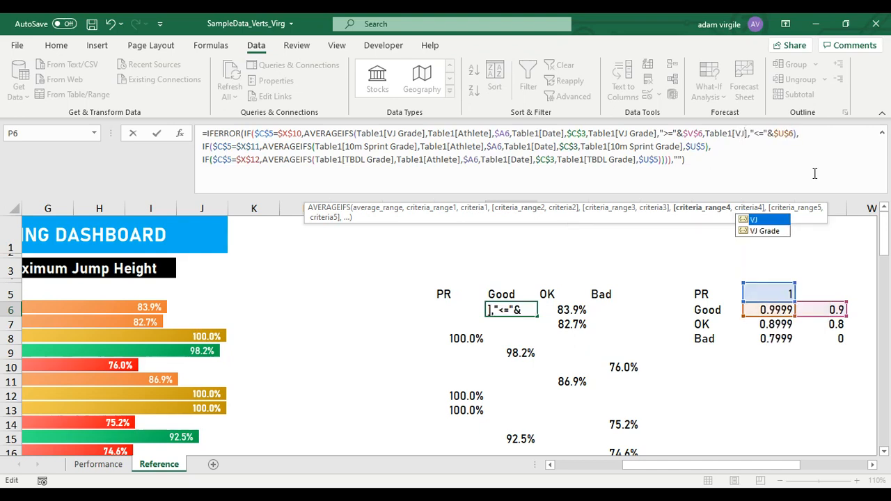
key(Down)
key(Tab)
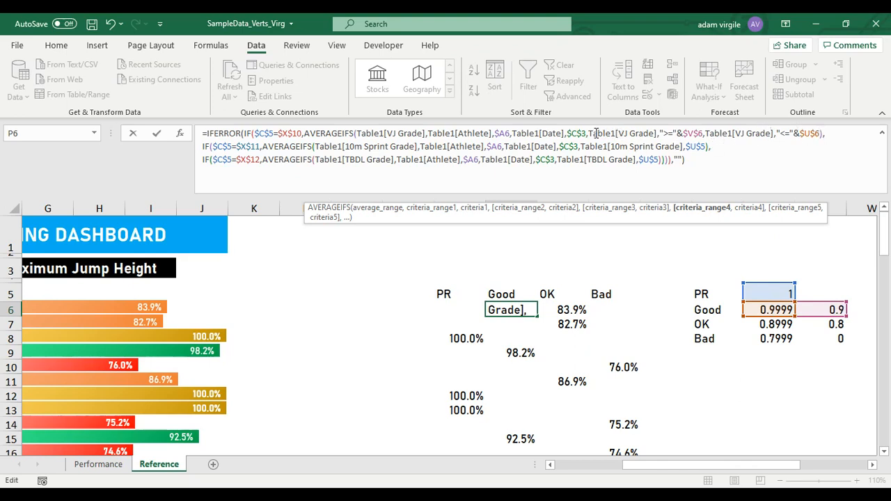
Copy the two VJ Grade criteria pairs from P6's first IF branch over the grade criteria of its second IF branch.
drag(588, 135, 644, 135)
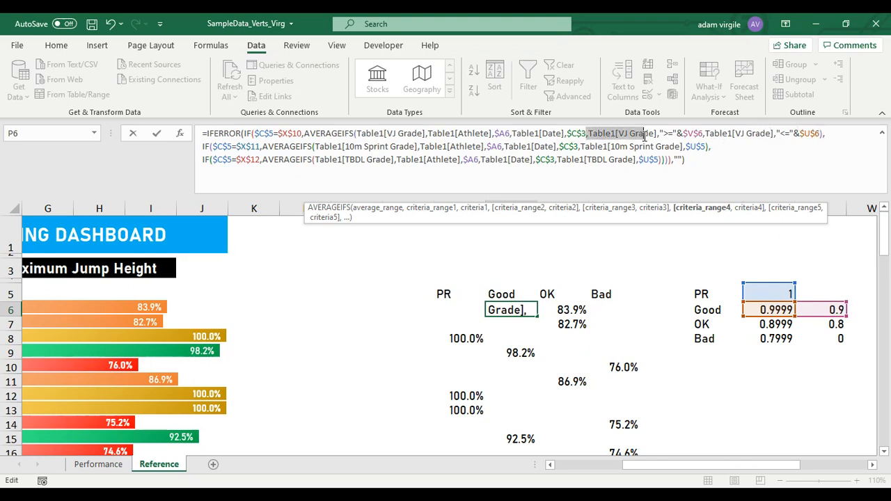
click(580, 149)
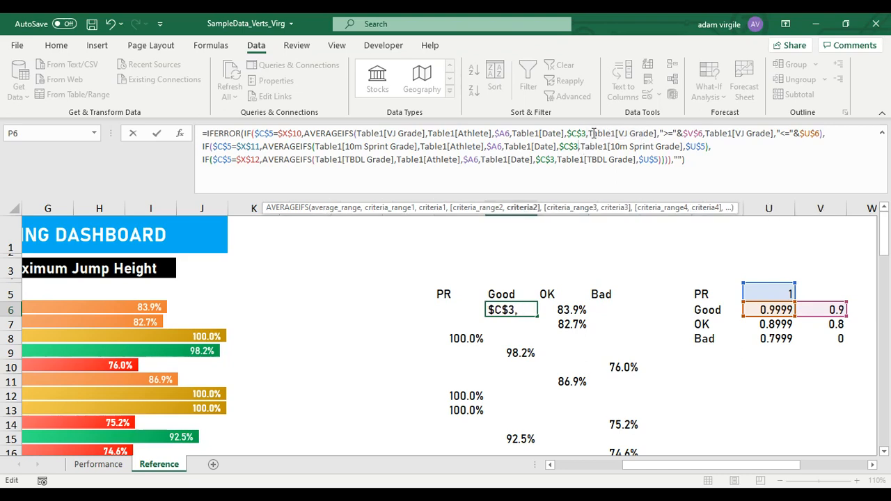
drag(586, 135, 819, 136)
key(ctrl+c)
click(819, 135)
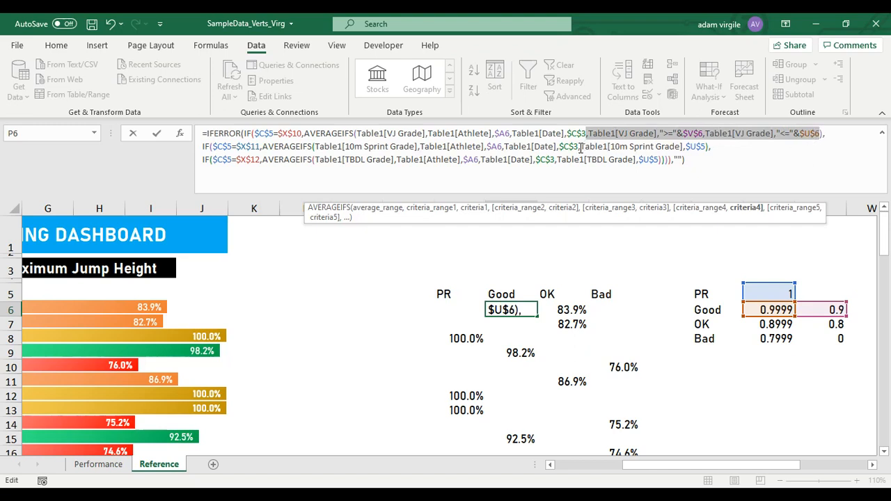
mouse_move(580, 149)
mouse_down()
mouse_move(711, 149)
mouse_move(580, 148)
mouse_up()
key(ctrl+v)
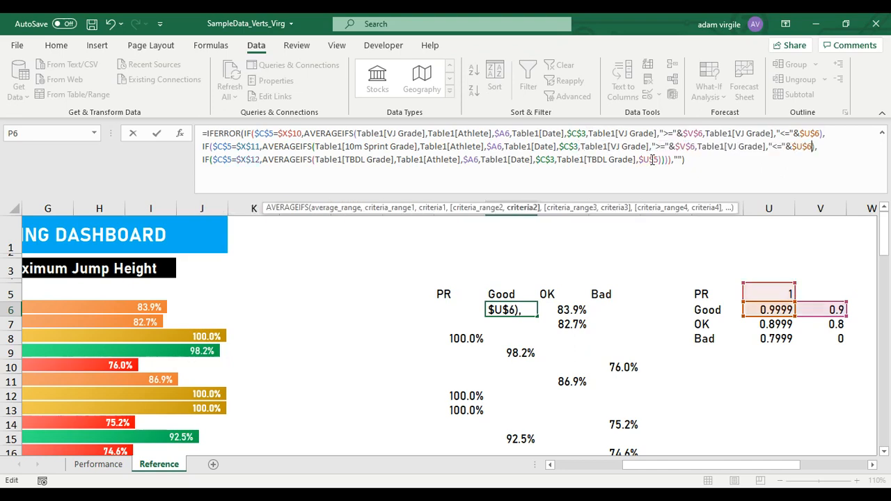
Replace VJ Grade with 10m Sprint Grade in the third and fourth criteria ranges of P6's second IF branch.
click(620, 148)
key(BackSpace)
key(BackSpace)
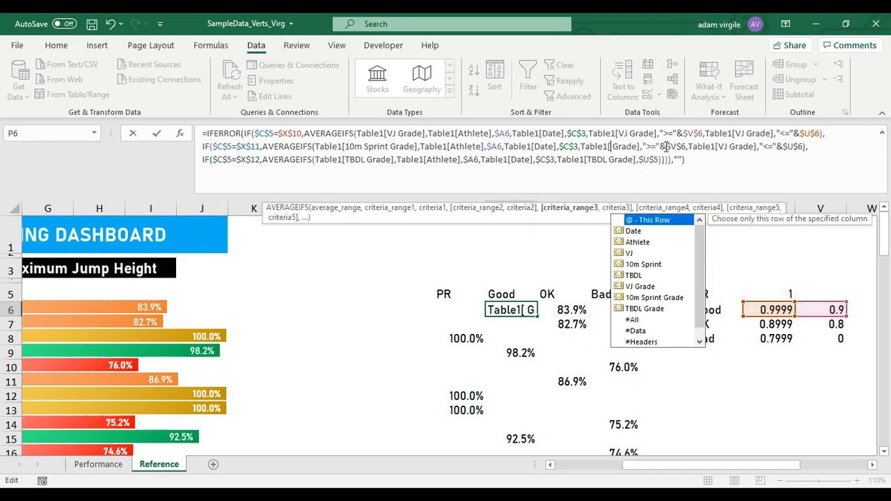
text(10)
key(Down)
key(Tab)
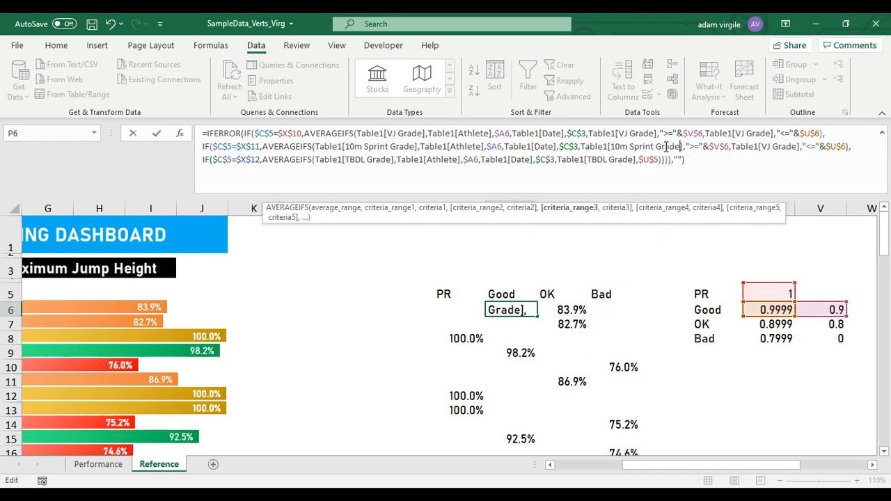
click(774, 146)
key(BackSpace)
key(BackSpace)
text(10)
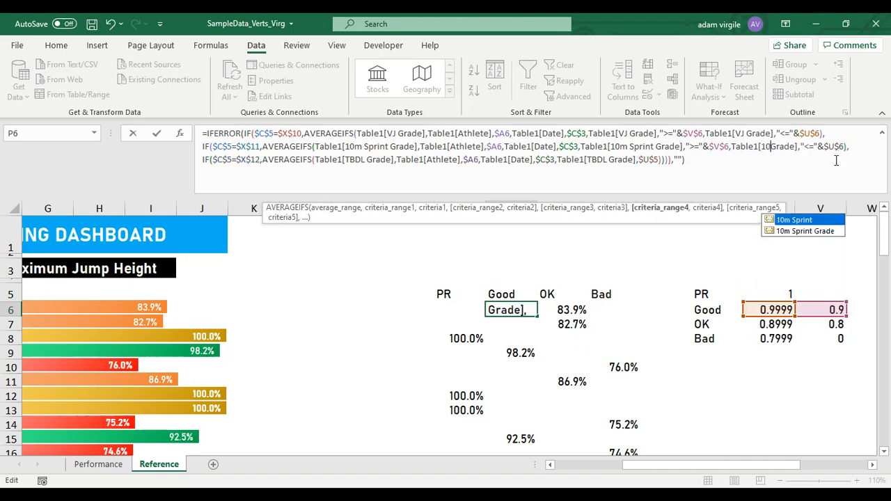
key(Down)
key(Tab)
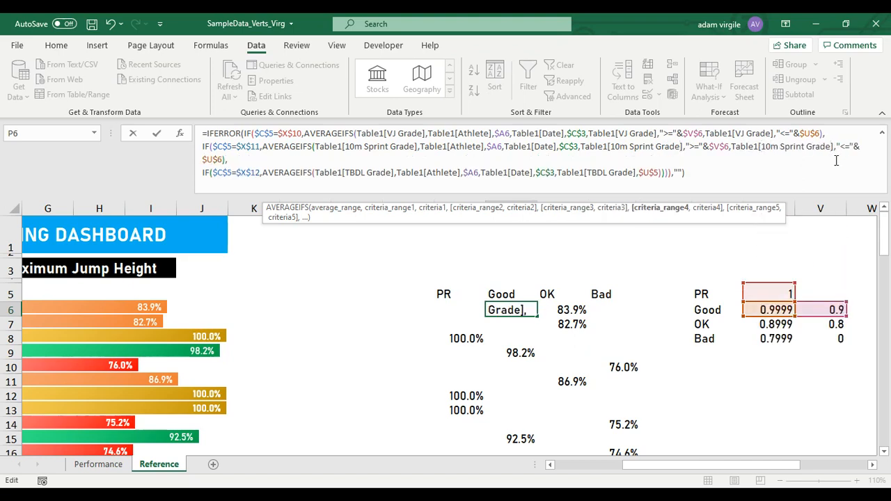
Replace the TBDL Grade and $U$5 criteria in P6's third IF branch with the copied pair of grade limit criteria.
click(556, 174)
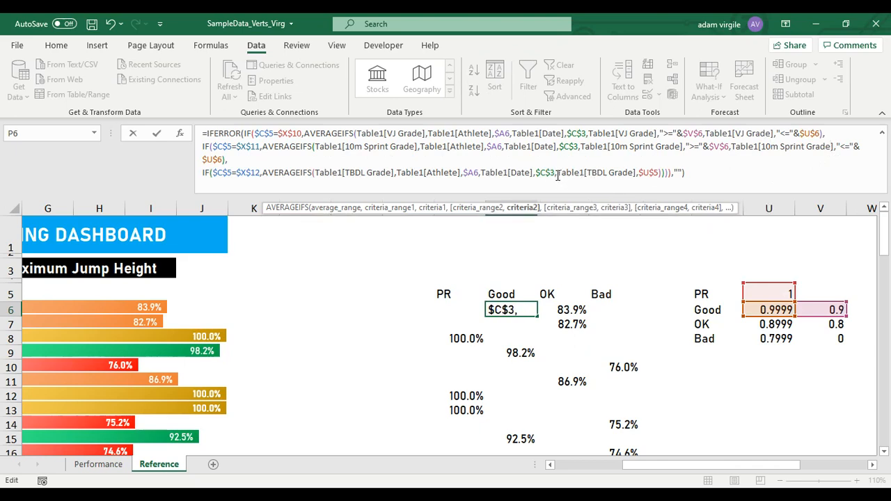
drag(558, 174, 662, 174)
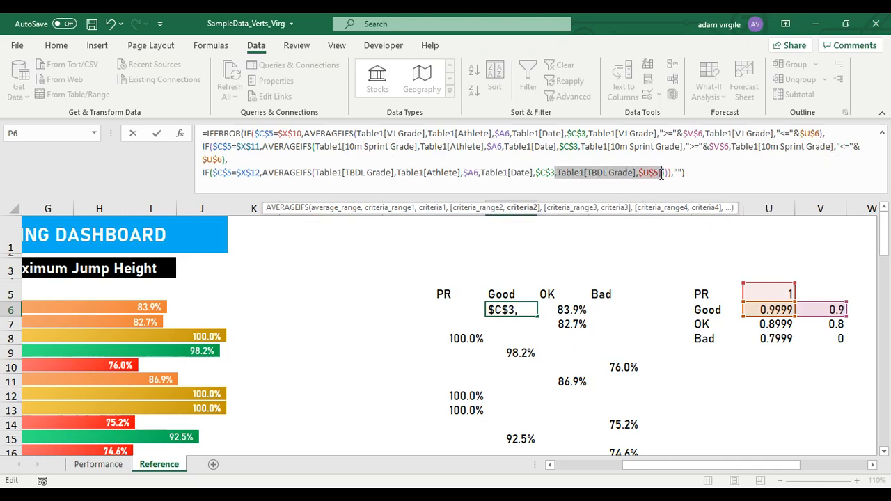
key(ctrl+v)
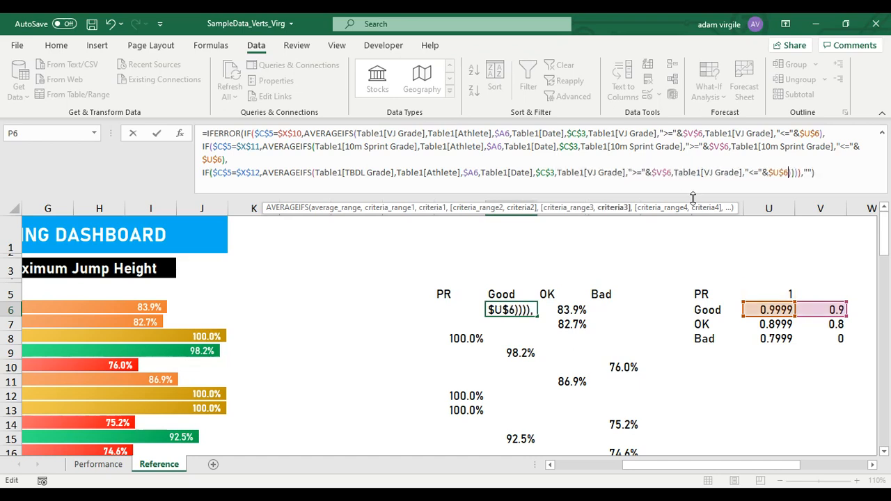
Replace VJ Grade with TBDL Grade in the third and fourth criteria ranges of P6's third IF branch.
click(597, 174)
key(BackSpace)
key(BackSpace)
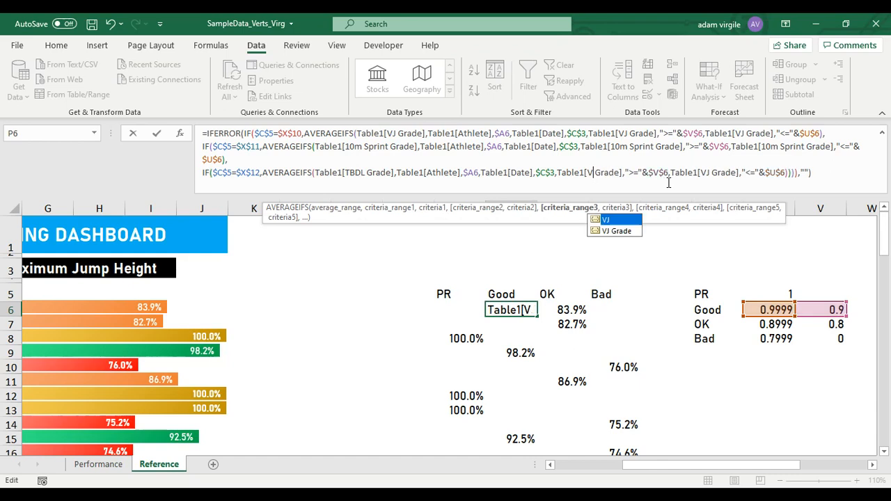
text(TBDL)
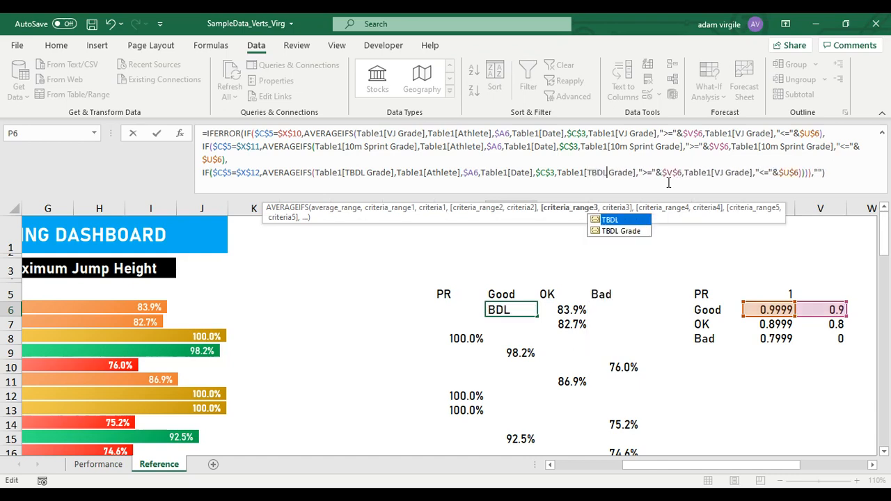
click(724, 172)
key(BackSpace)
key(BackSpace)
text(TBDL)
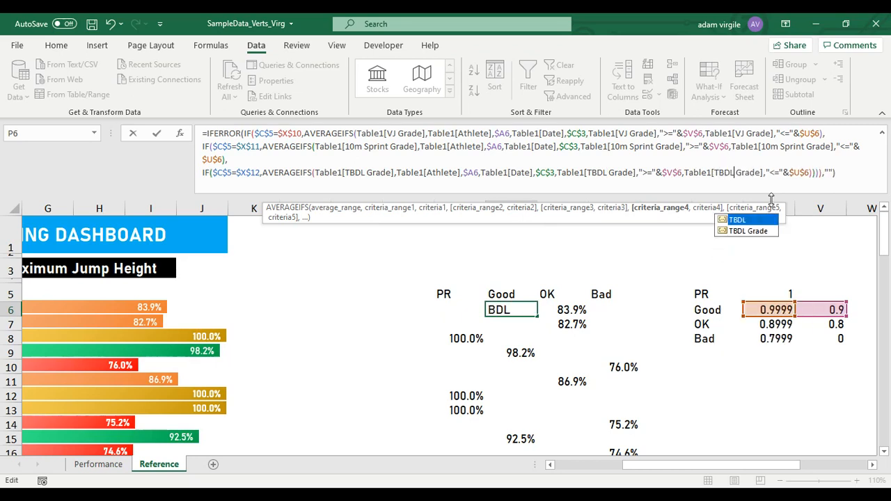
click(750, 172)
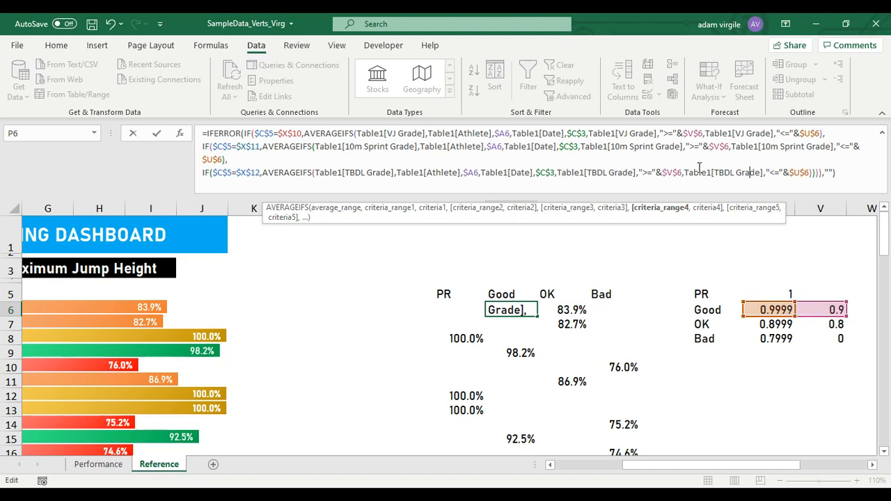
key(Escape)
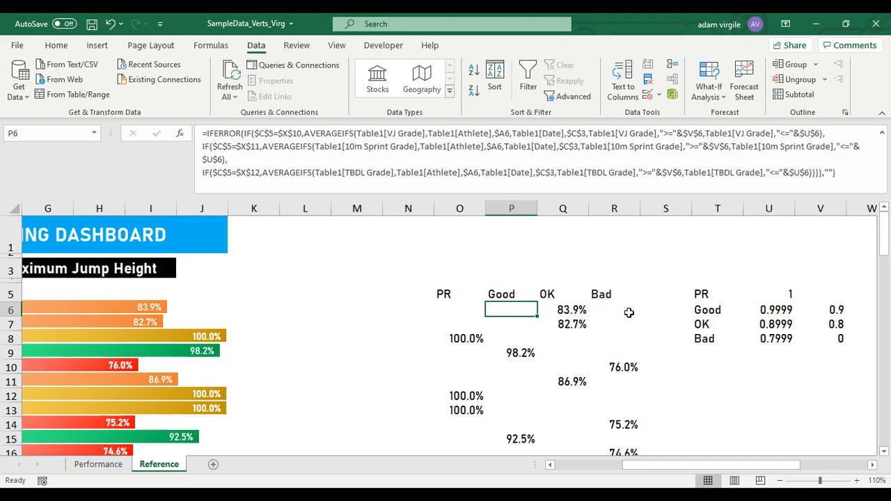
Copy P6's nested IF formula into the OK and Bad cells Q6 and R6.
key(ctrl+c)
click(577, 312)
key(ctrl+v)
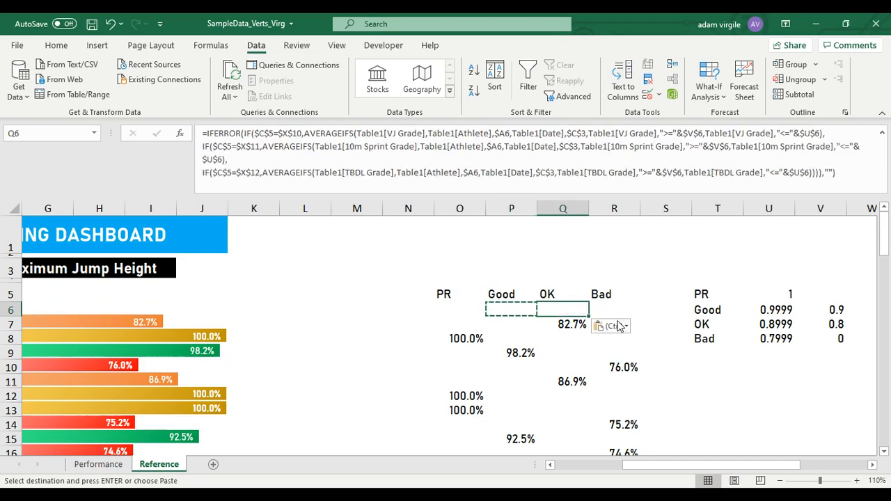
click(600, 310)
key(ctrl+v)
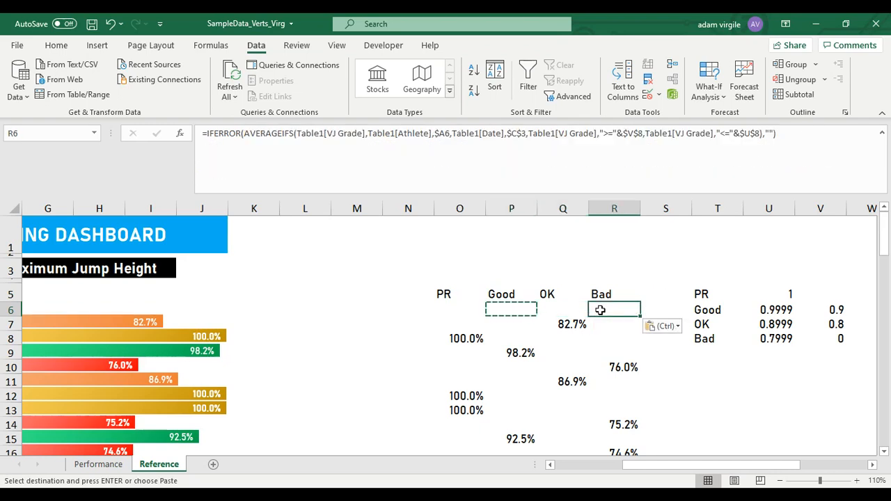
click(569, 308)
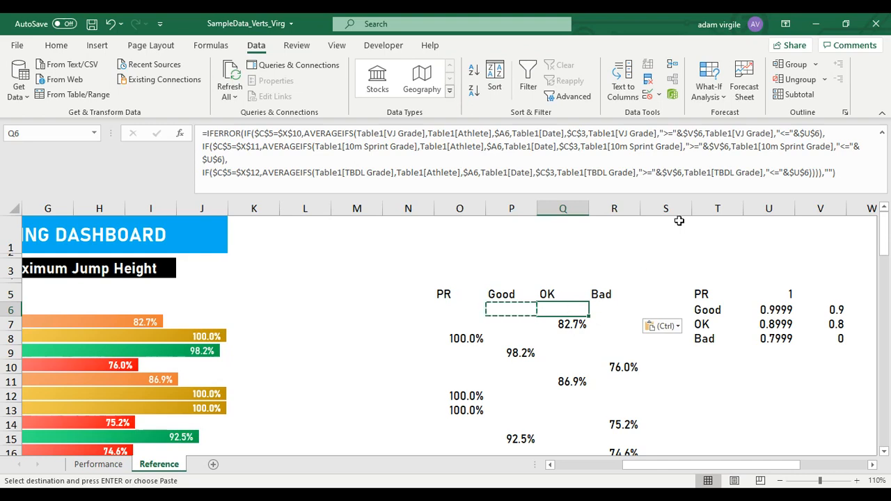
click(603, 314)
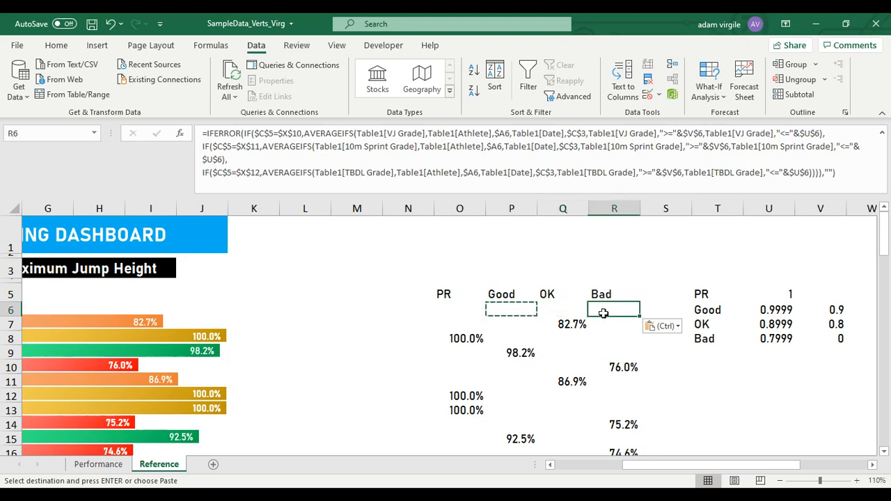
Set the grade limits in Q6's first IF branch to $V$7 and $U$7.
click(574, 316)
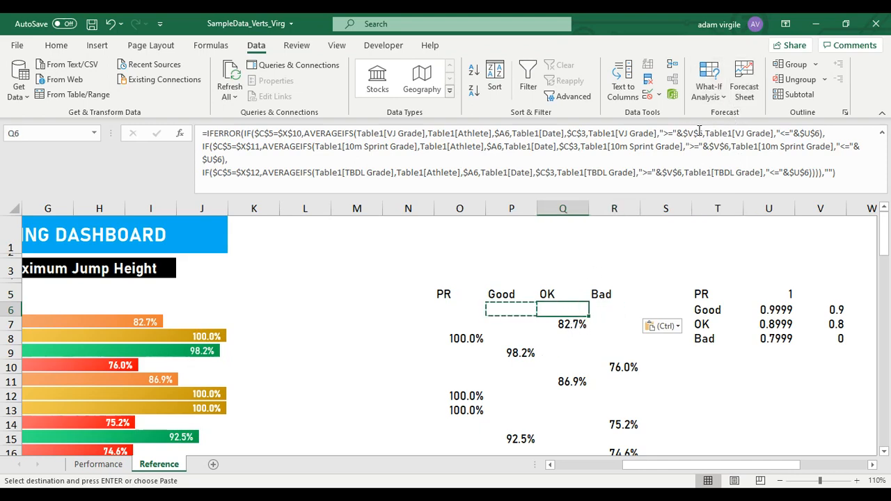
click(697, 134)
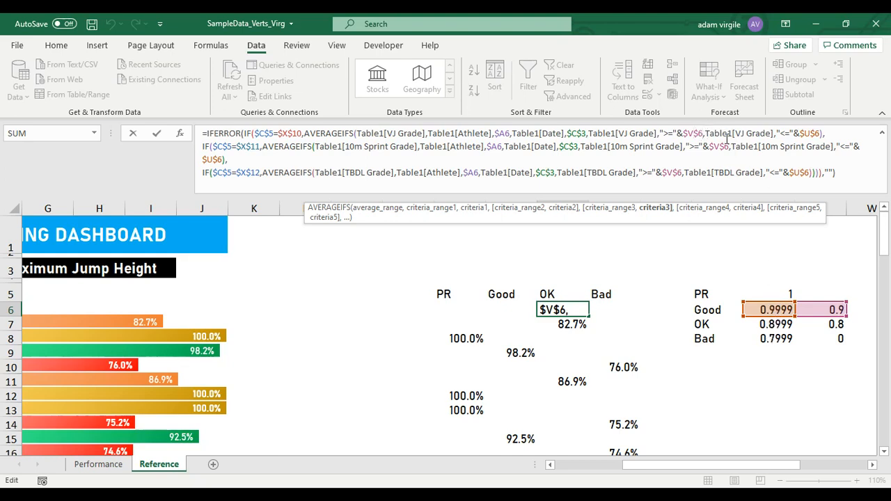
key(BackSpace)
text(7)
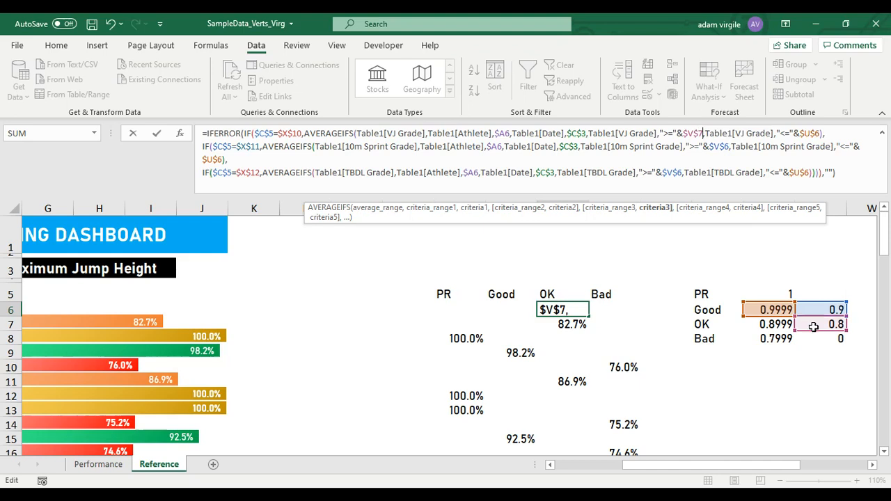
click(820, 132)
key(BackSpace)
text(7)
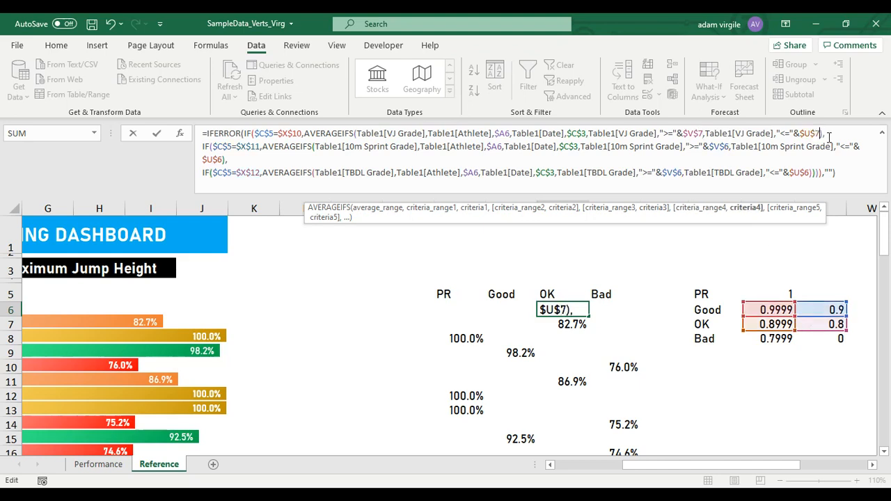
Set the grade limits in Q6's 10m Sprint Grade branch to $V$7 and $U$7.
click(730, 147)
key(BackSpace)
text(7)
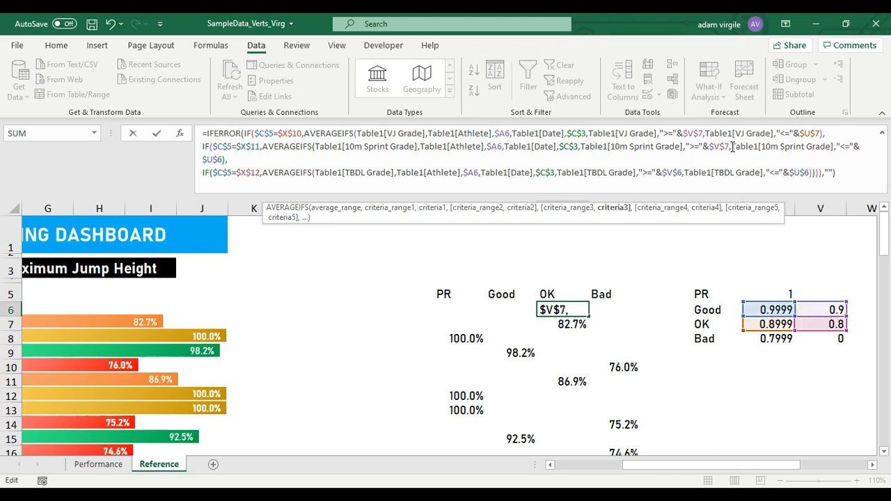
click(222, 160)
key(BackSpace)
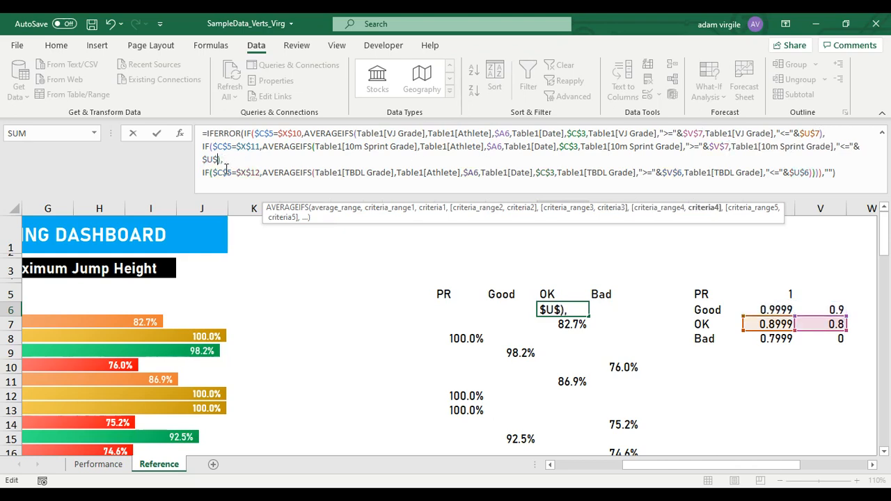
text(7)
Set the grade limits in Q6's TBDL Grade branch to $V$7 and $U$7 and commit the formula.
click(682, 172)
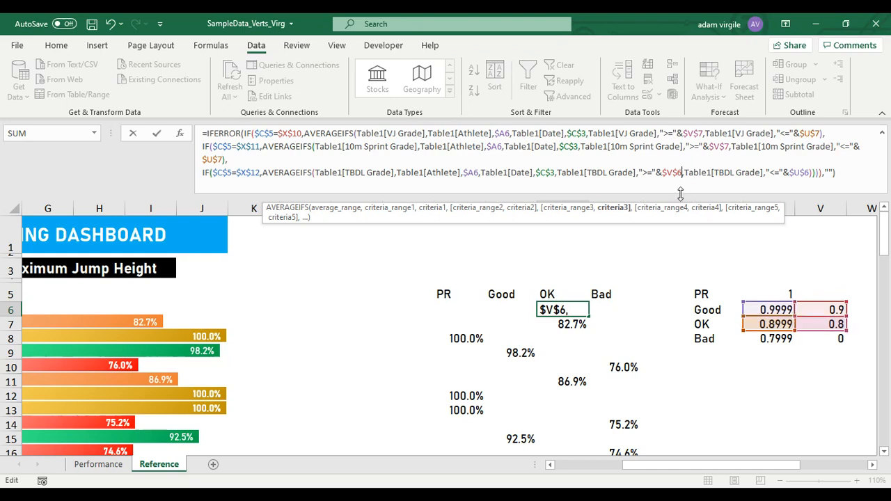
key(BackSpace)
text(7)
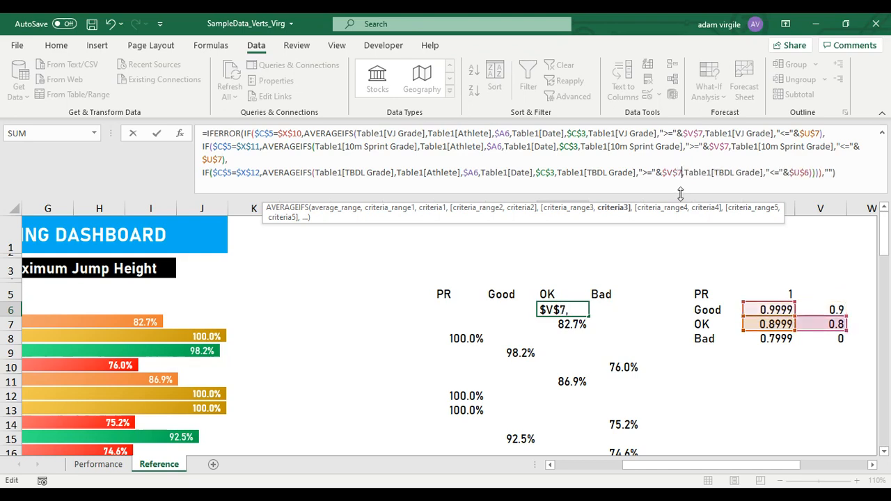
click(811, 172)
key(BackSpace)
text(7)
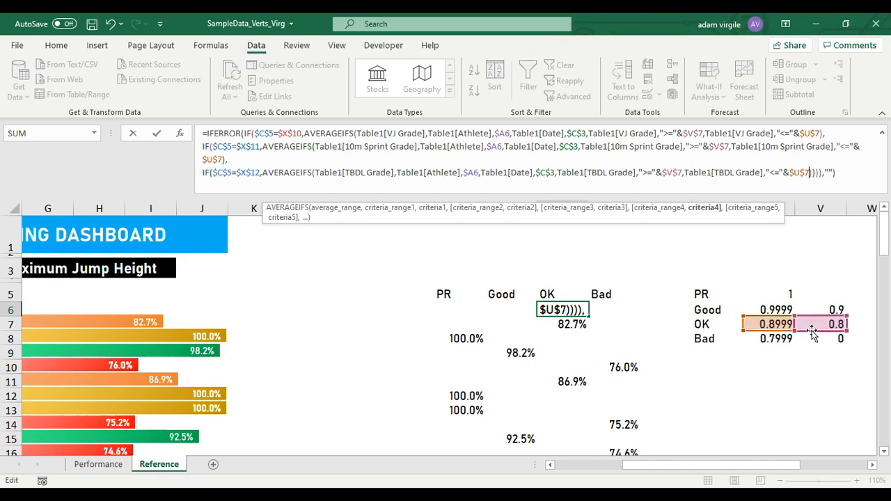
click(780, 312)
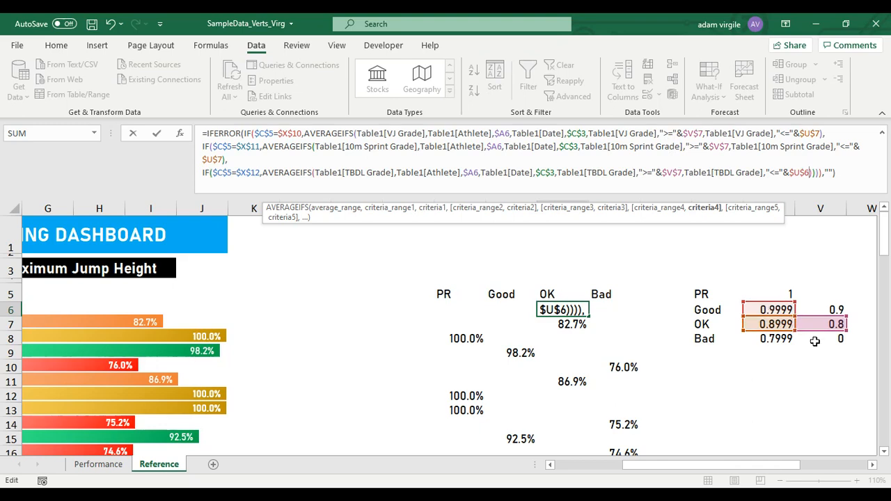
key(Down)
key(Return)
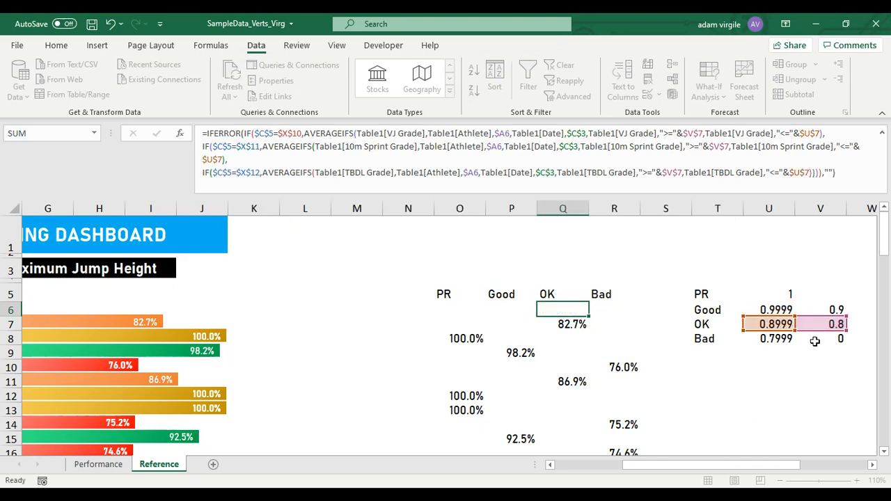
key(Down)
key(Up)
key(Up)
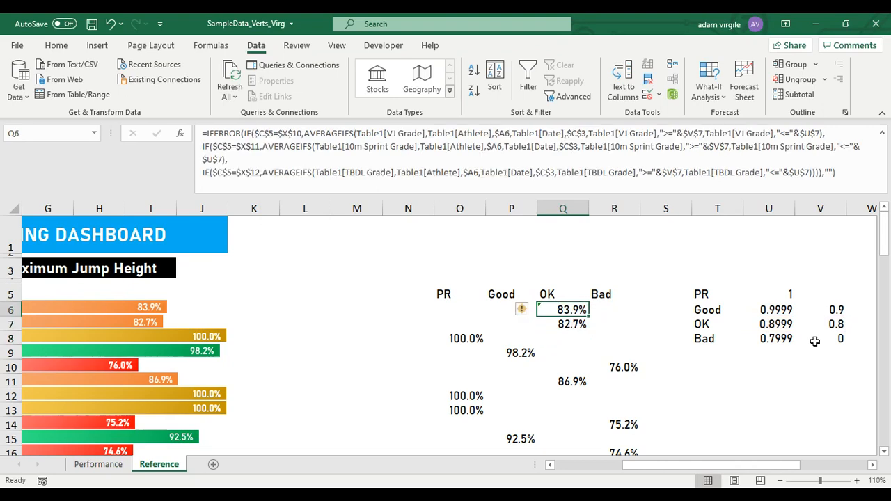
Set the grade limits in R6's first IF branch to $V$8 and $U$8.
key(Right)
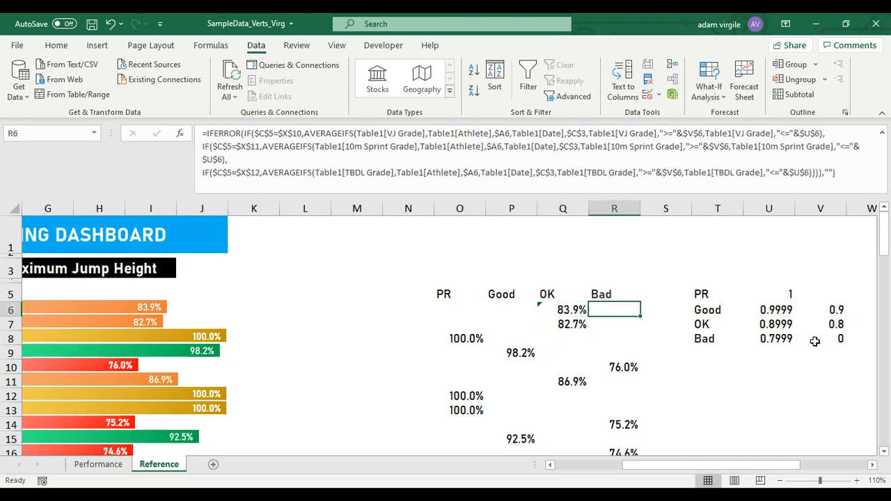
click(701, 135)
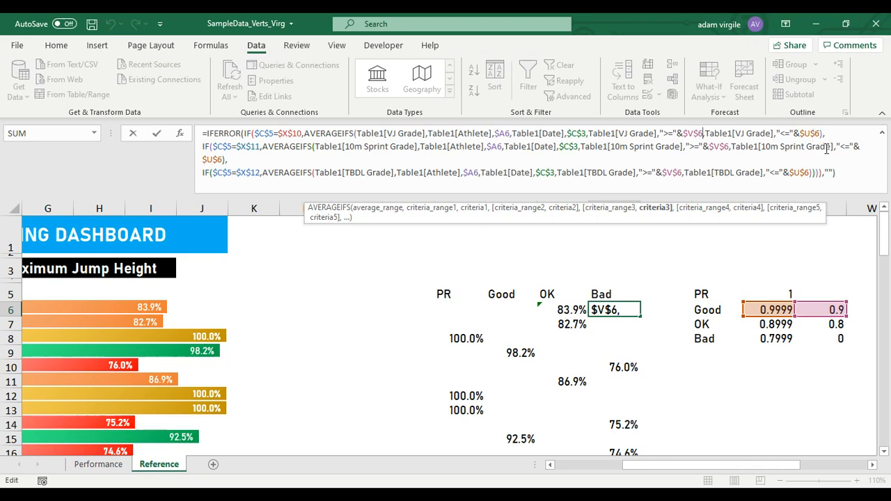
key(BackSpace)
text(8)
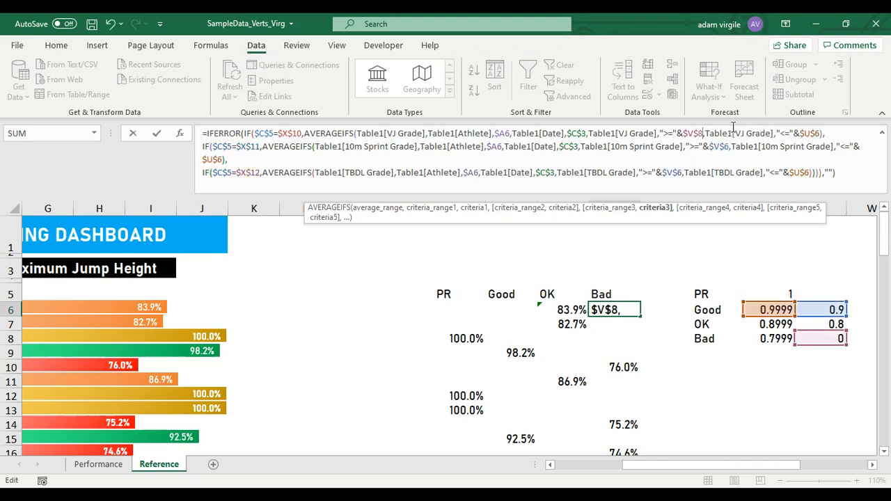
click(820, 133)
key(BackSpace)
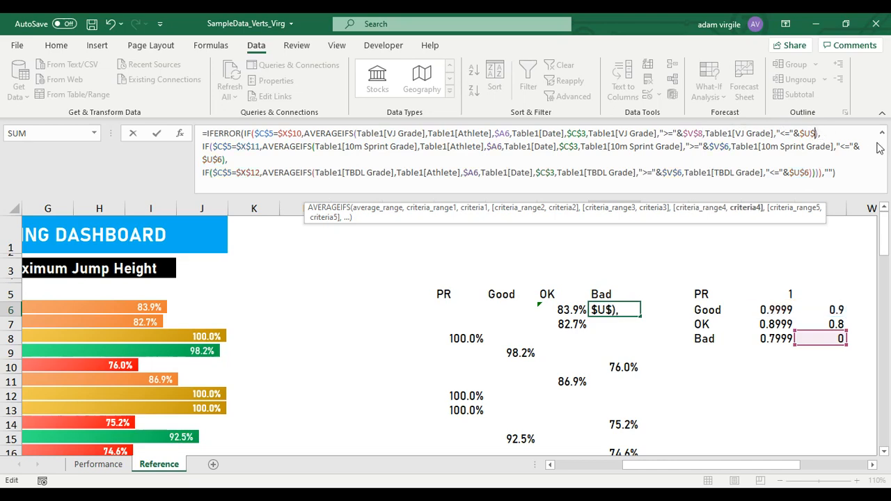
text(8)
Set the grade limits in R6's 10m Sprint Grade branch to $V$8 and $U$8.
click(730, 147)
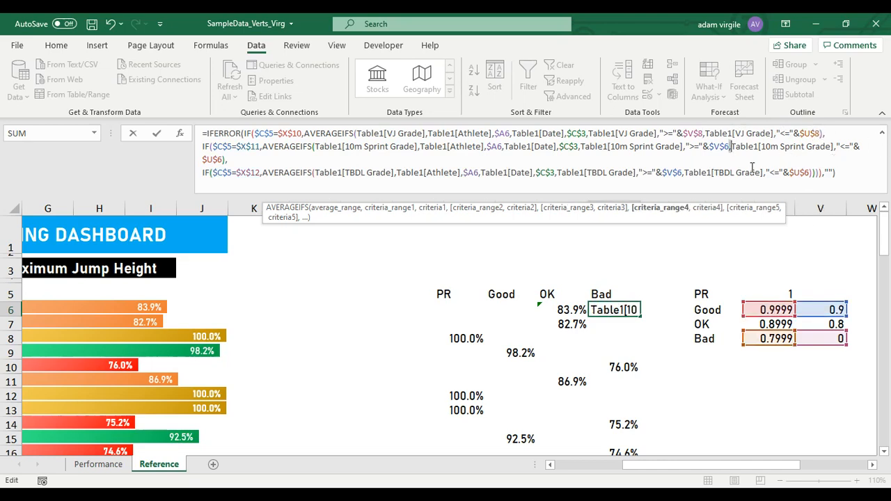
click(728, 146)
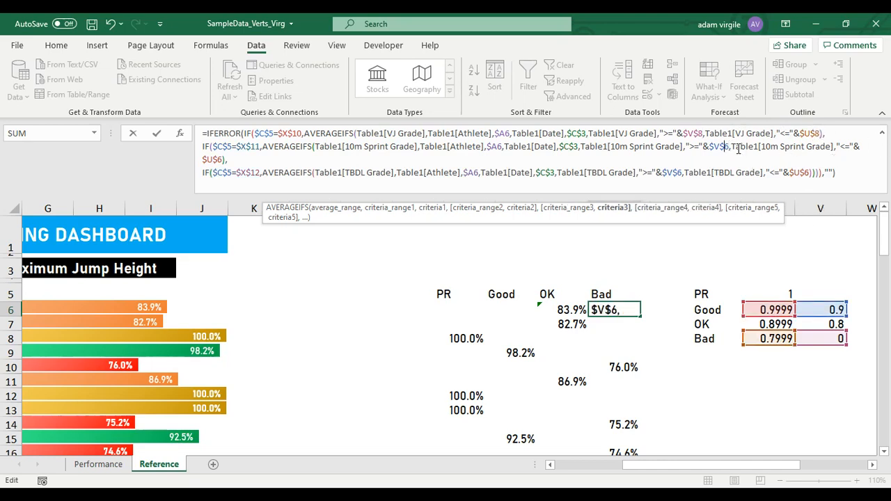
key(BackSpace)
text(8)
click(223, 159)
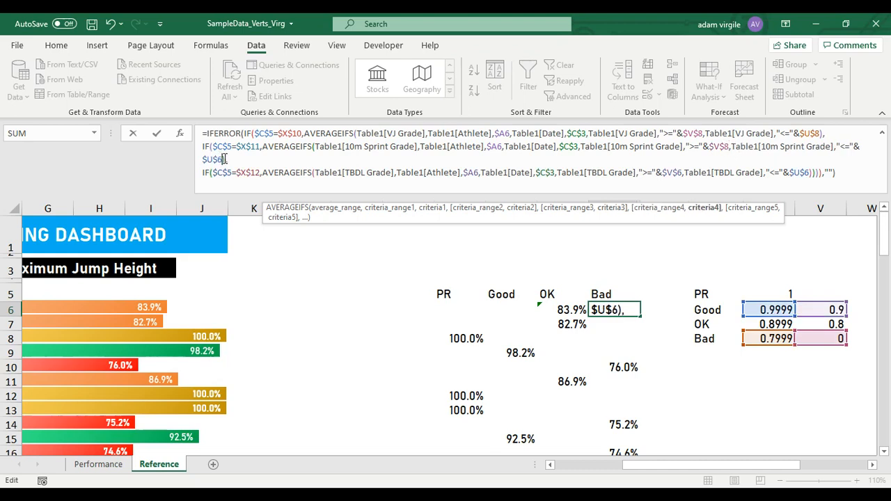
key(BackSpace)
text(8)
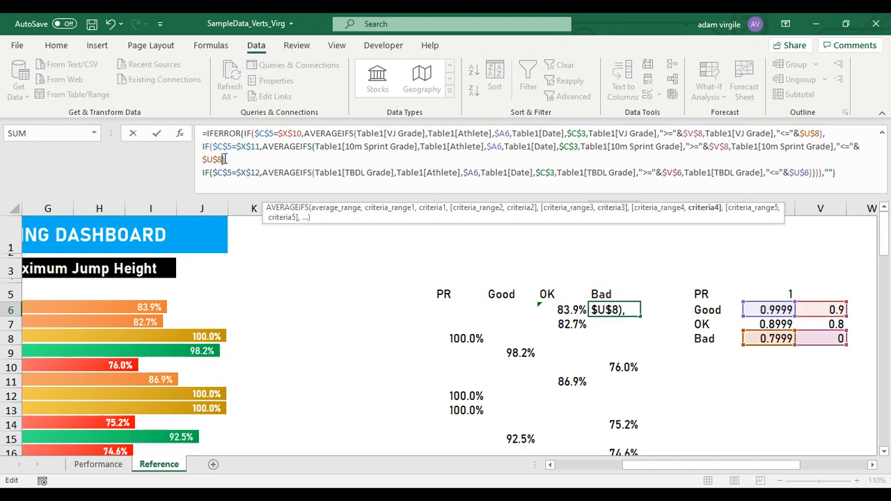
Set the grade limits in R6's TBDL Grade branch to $V$8 and $U$8 and commit the formula.
click(683, 172)
key(BackSpace)
text(8)
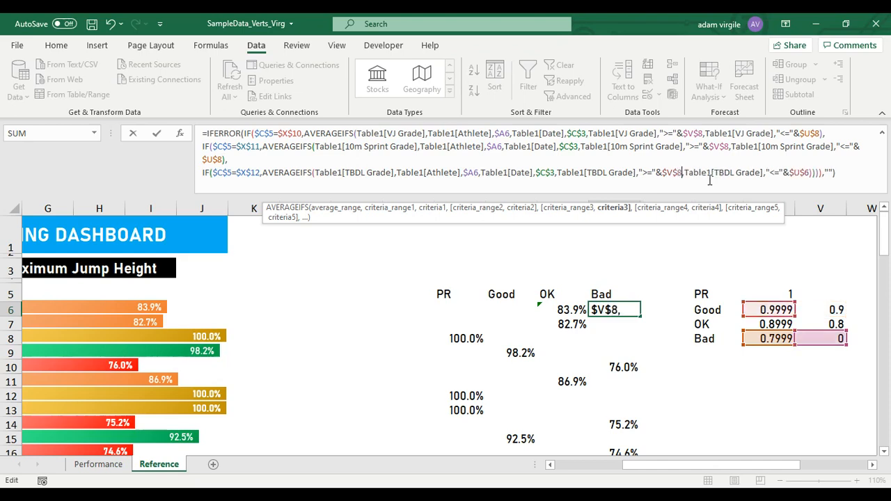
click(811, 173)
key(BackSpace)
text(8)
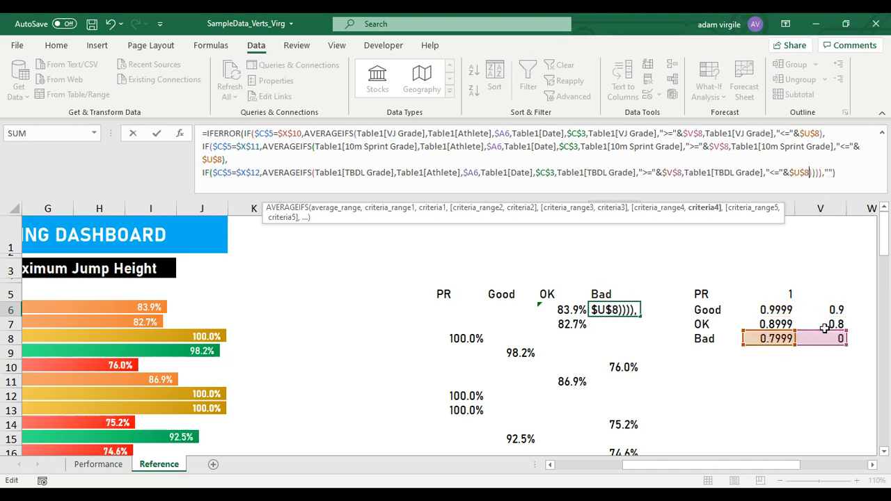
key(Return)
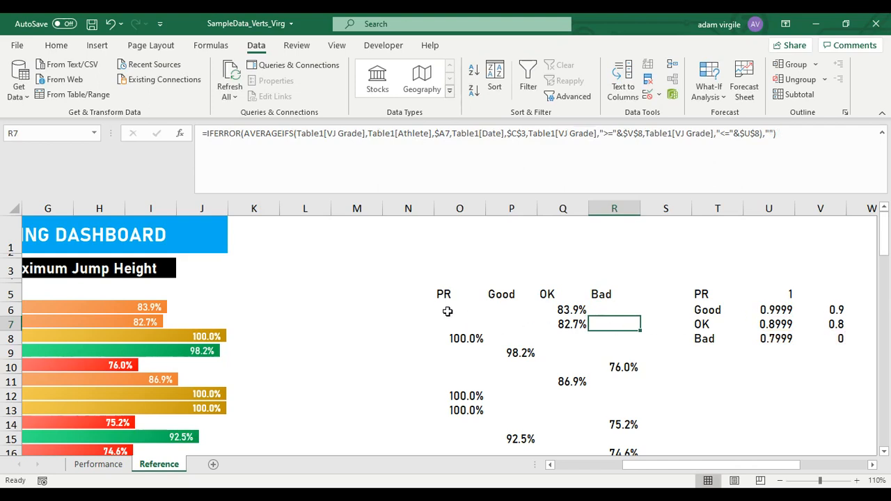
Fill the O6:R6 PR/Good/OK/Bad formulas down to row 31 and check the copied formulas in Q22 and P22.
drag(447, 311, 599, 310)
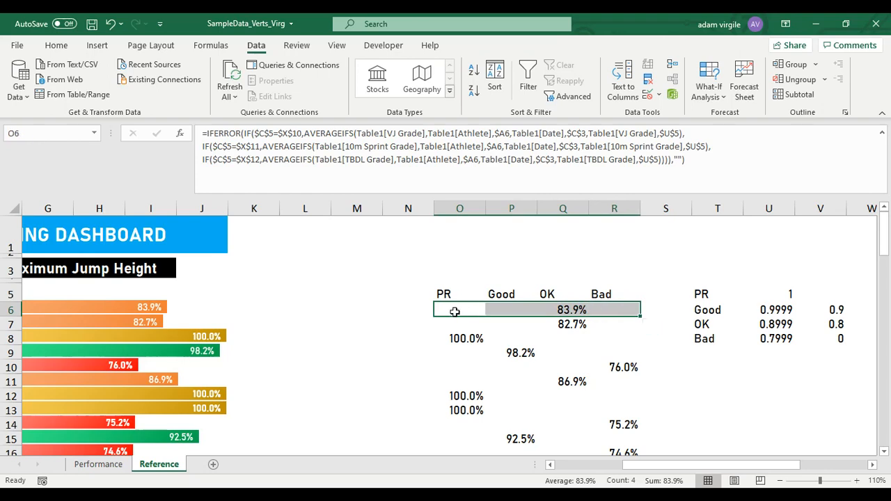
mouse_move(654, 465)
mouse_down()
mouse_move(509, 468)
mouse_move(665, 465)
mouse_up()
scroll(591, 438, down, 10)
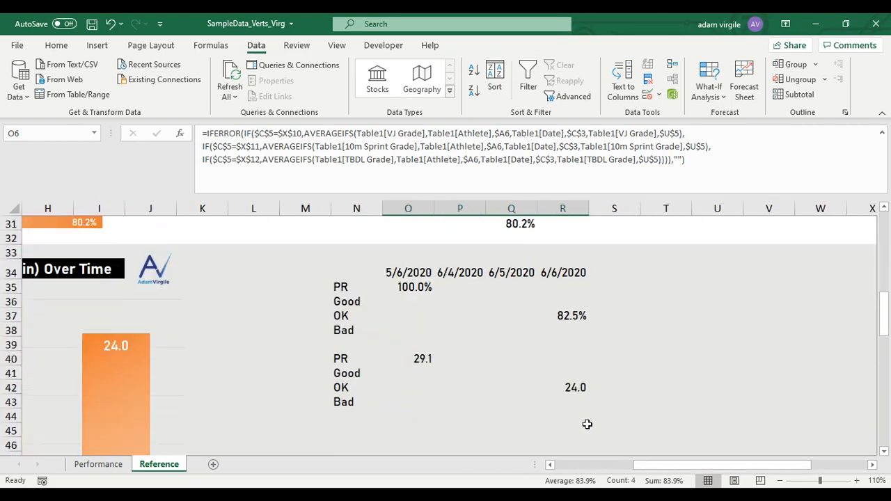
scroll(532, 299, up, 2)
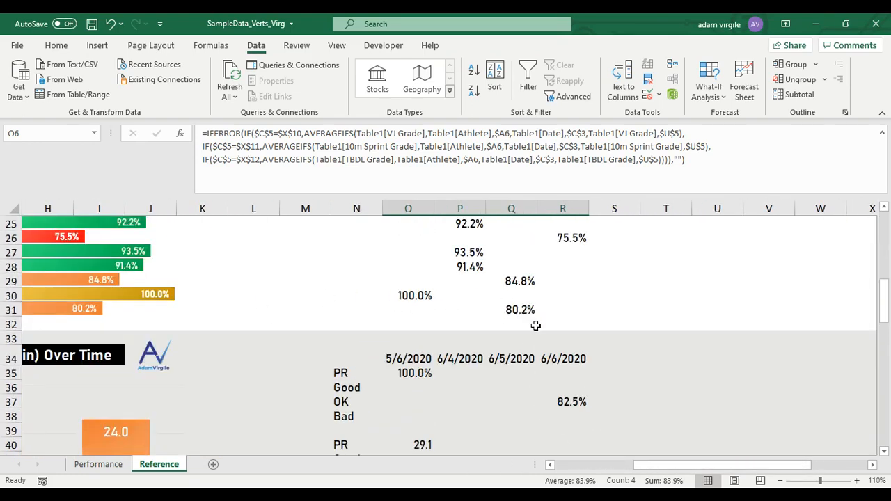
scroll(537, 326, up, 2)
scroll(578, 416, down, 1)
drag(718, 467, 694, 448)
scroll(397, 367, up, 6)
scroll(397, 367, up, 2)
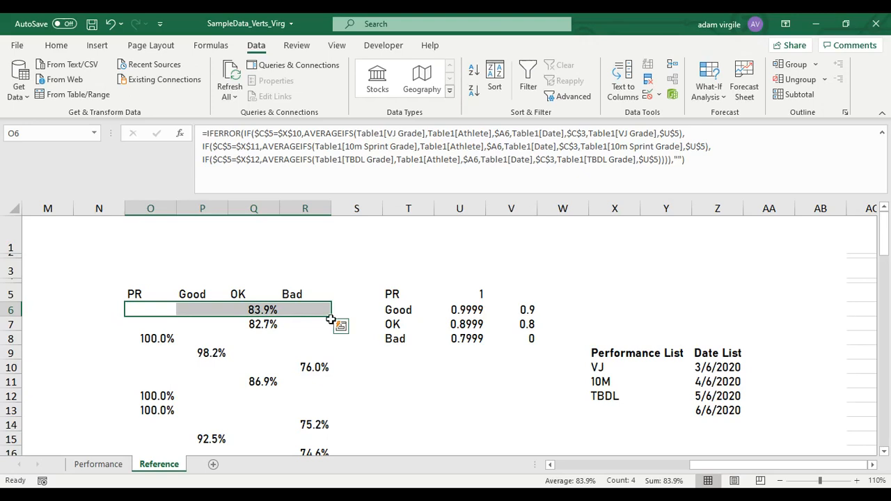
mouse_move(332, 317)
mouse_down()
mouse_move(307, 464)
mouse_move(311, 437)
mouse_up()
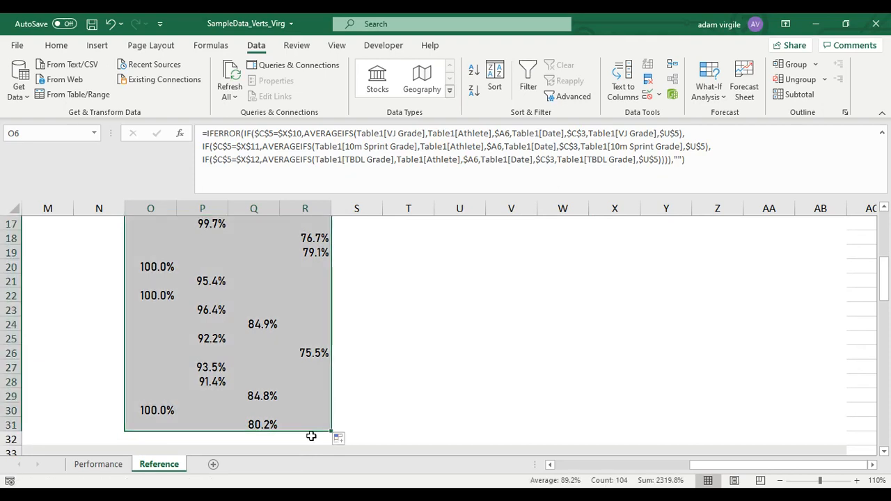
click(249, 296)
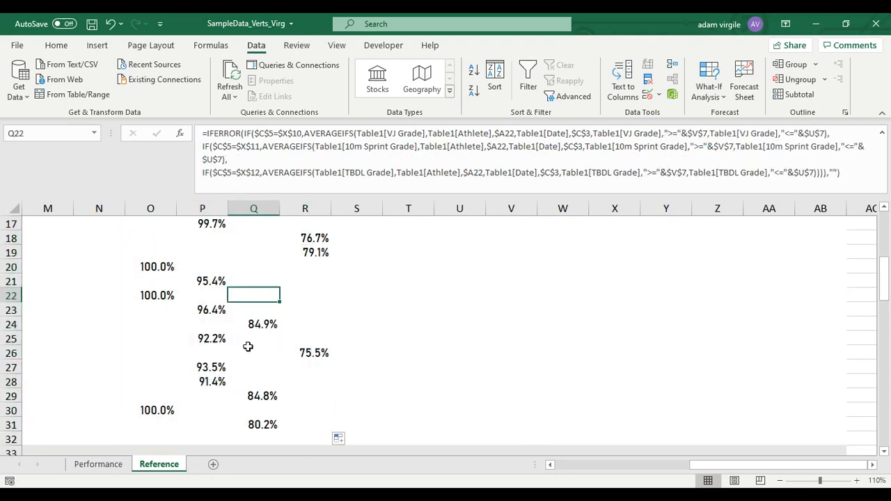
click(212, 295)
scroll(221, 319, up, 5)
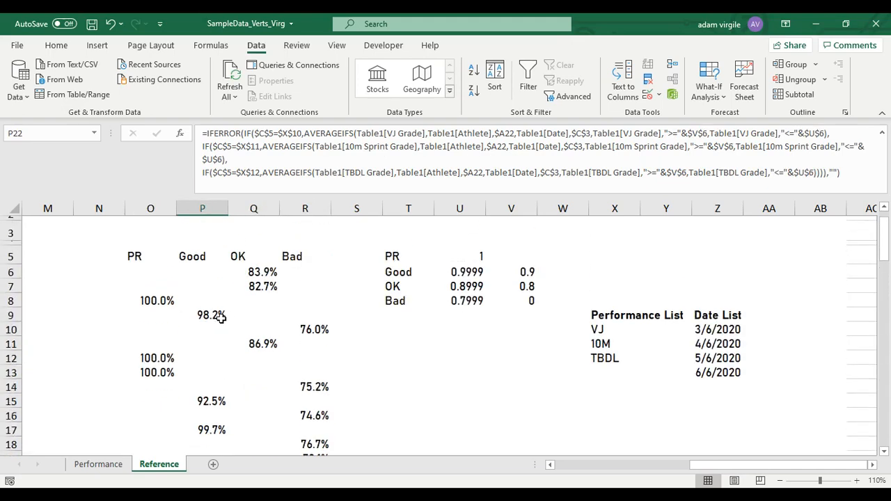
scroll(220, 317, up, 1)
click(258, 311)
Switch the dashboard's test selector in C5 to 10M.
drag(714, 470, 580, 471)
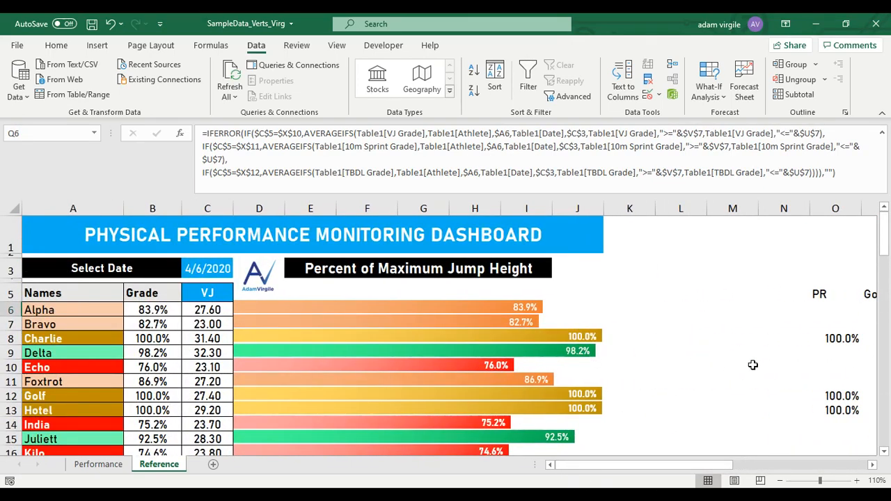
mouse_move(693, 471)
mouse_down()
mouse_move(720, 470)
mouse_move(689, 470)
mouse_up()
click(209, 292)
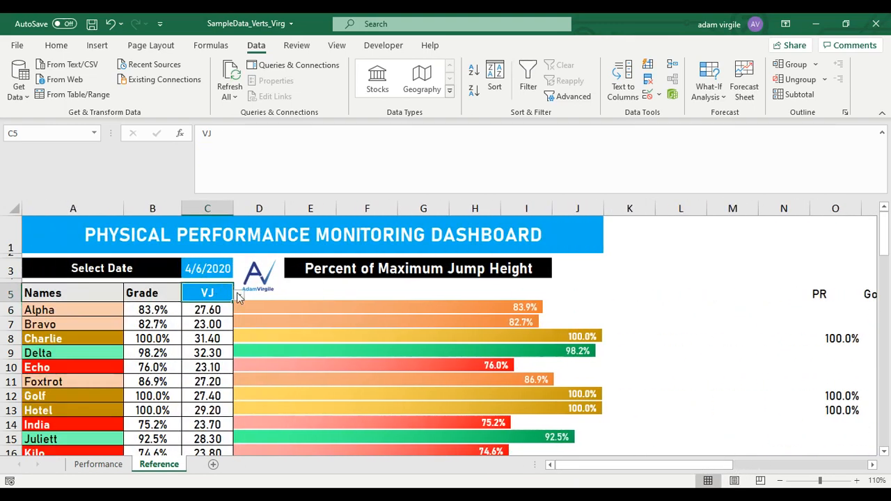
click(239, 295)
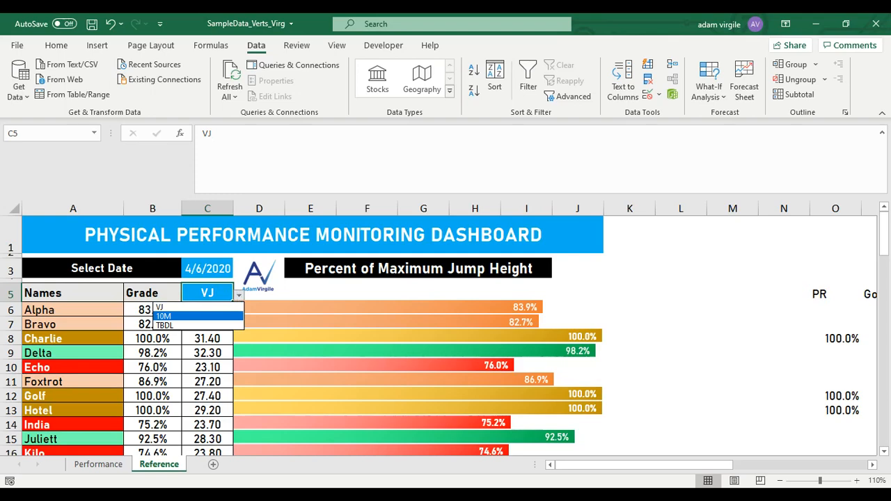
click(168, 316)
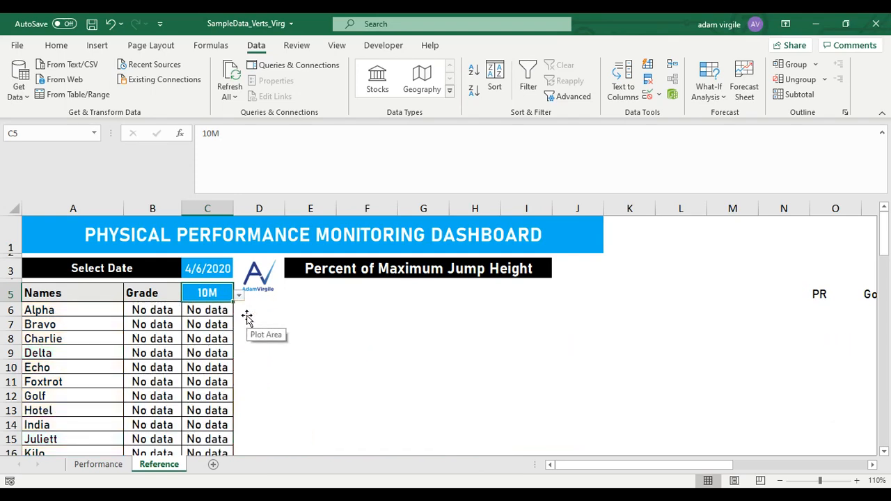
Set the dashboard's Select Date value in C3 to 4/5/2020.
click(213, 271)
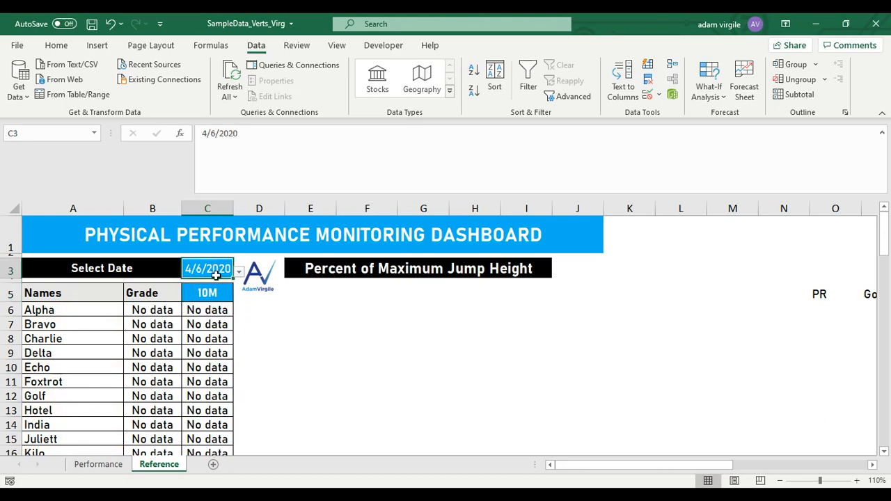
click(219, 291)
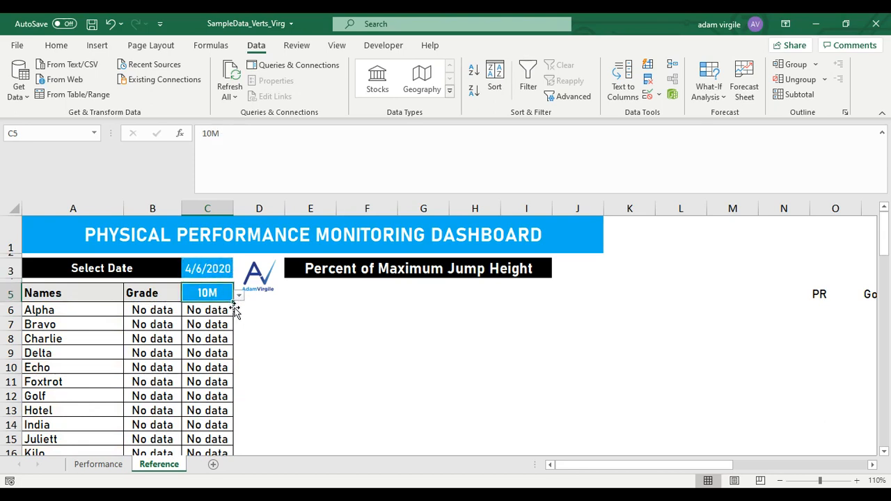
click(222, 269)
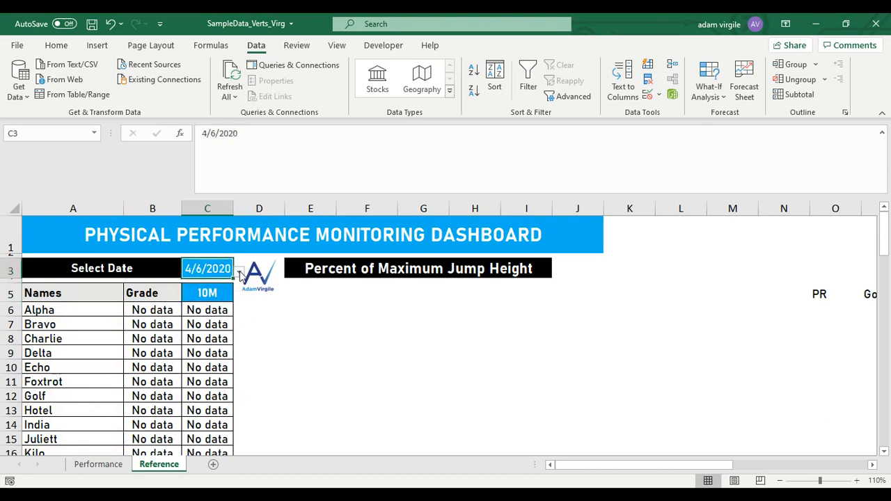
click(238, 272)
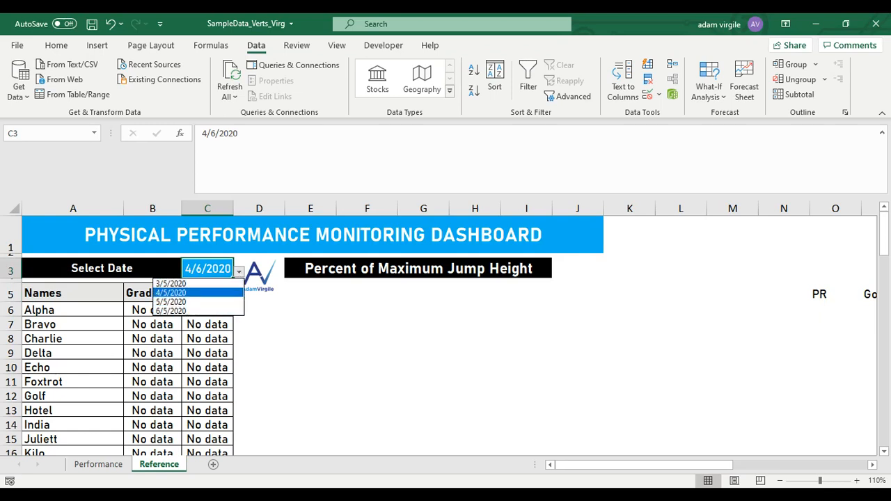
click(216, 264)
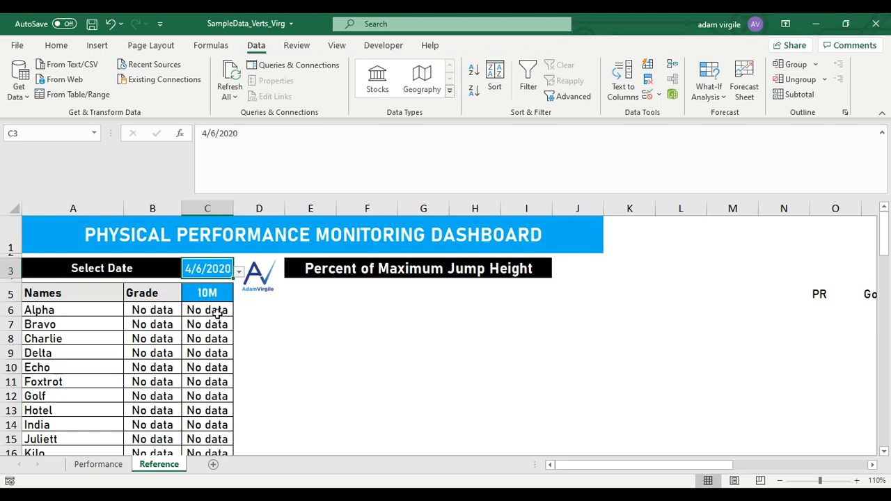
click(239, 271)
key(Down)
key(Down)
key(Down)
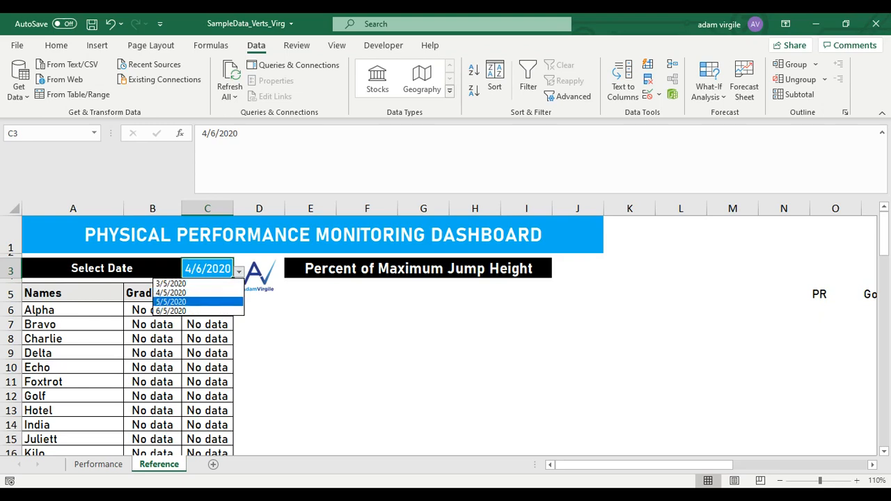
key(Up)
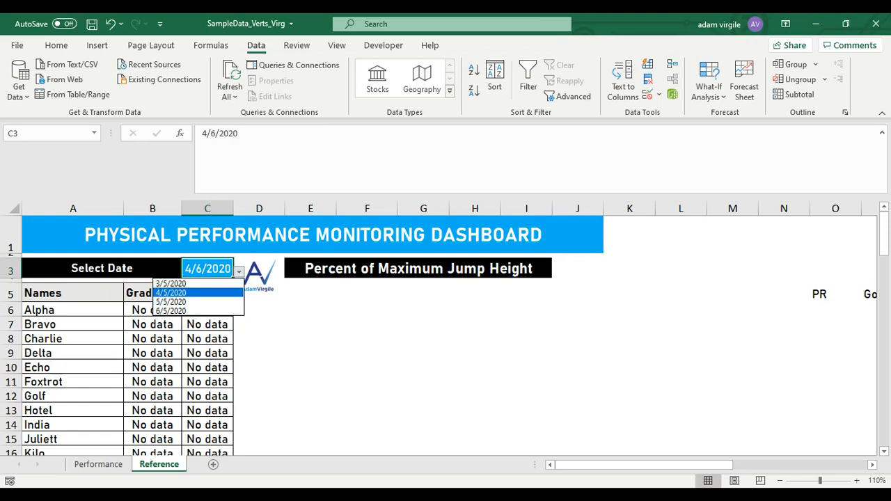
click(189, 293)
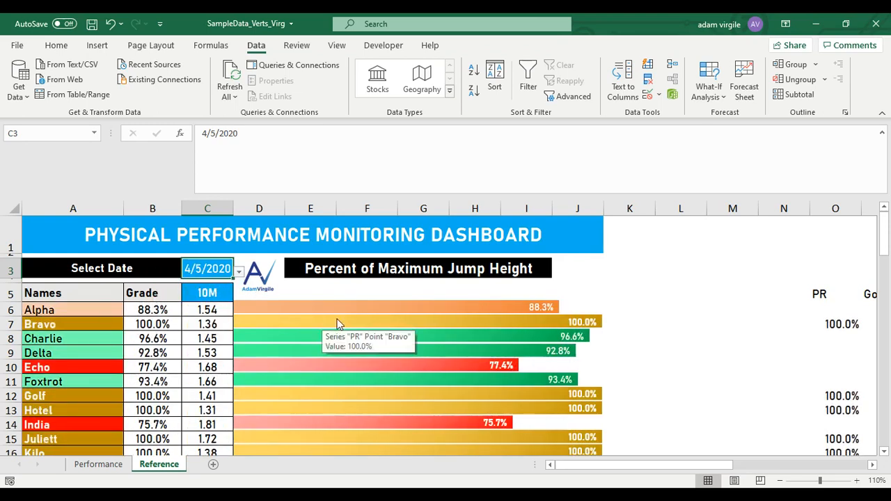
Review the 10M results down to row 31, comparing names, grades and times in rows 19 and 22 with their chart bars.
scroll(495, 308, down, 5)
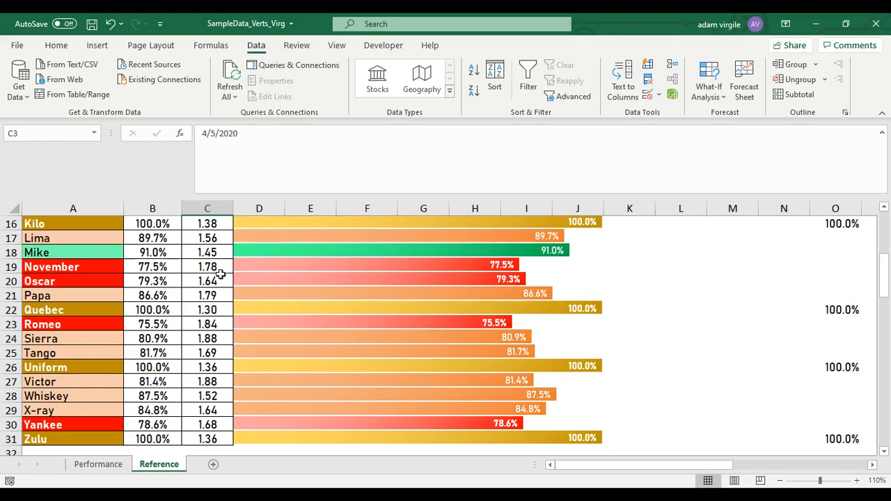
scroll(118, 293, up, 1)
click(96, 315)
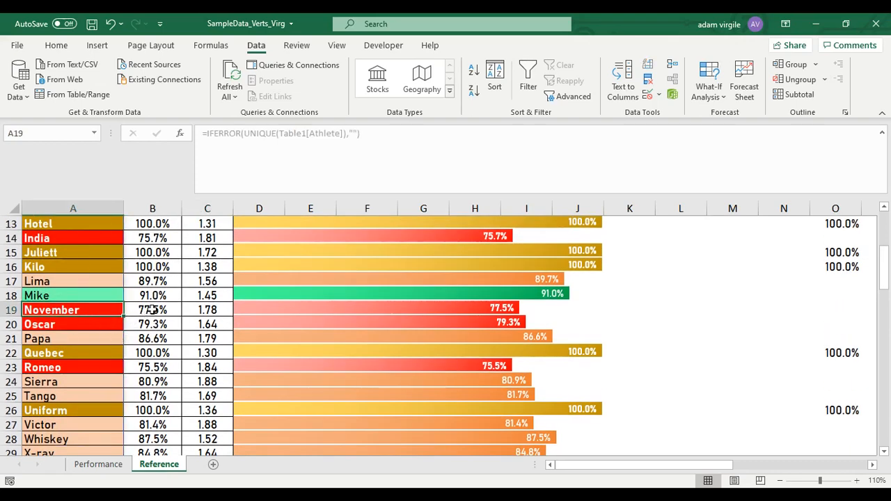
click(216, 312)
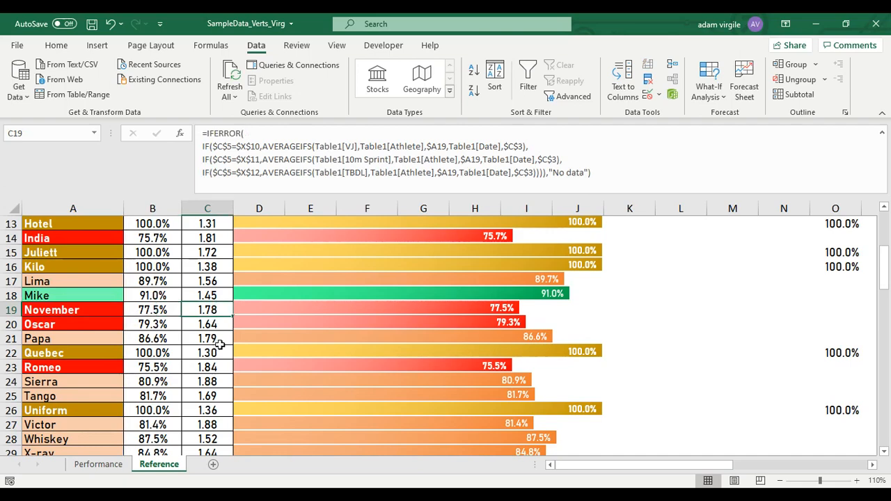
scroll(219, 345, up, 4)
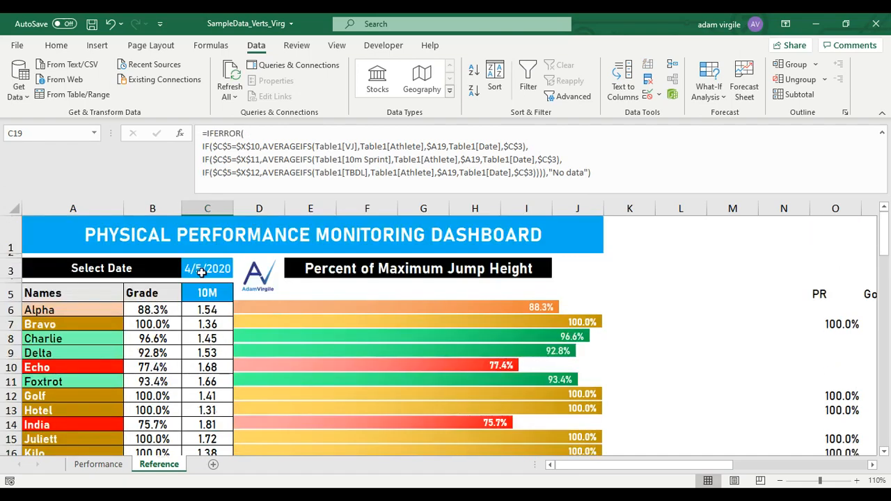
scroll(209, 293, down, 5)
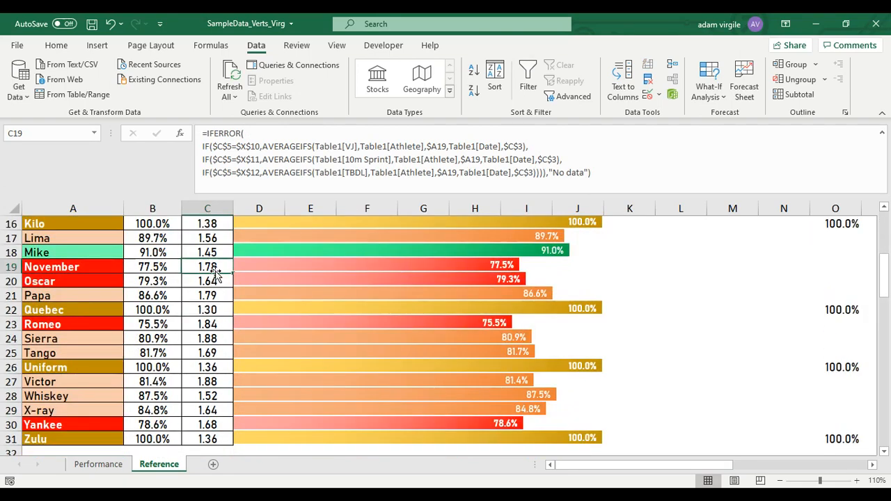
click(156, 270)
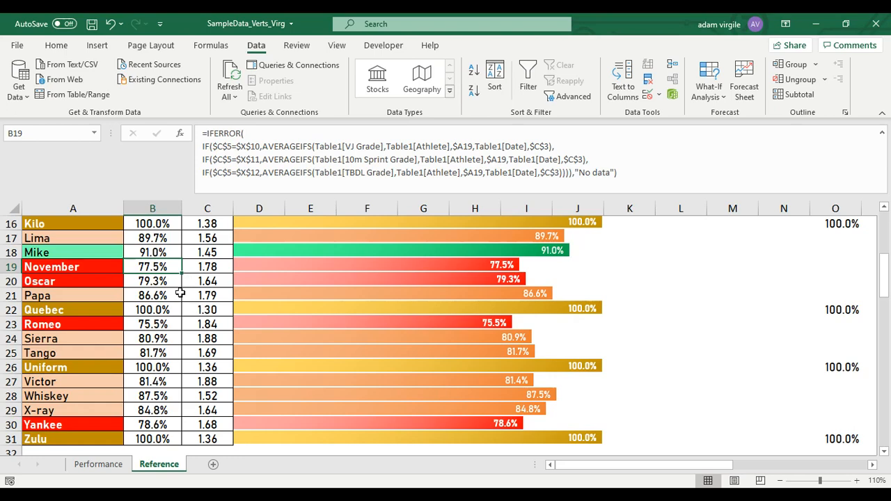
click(99, 309)
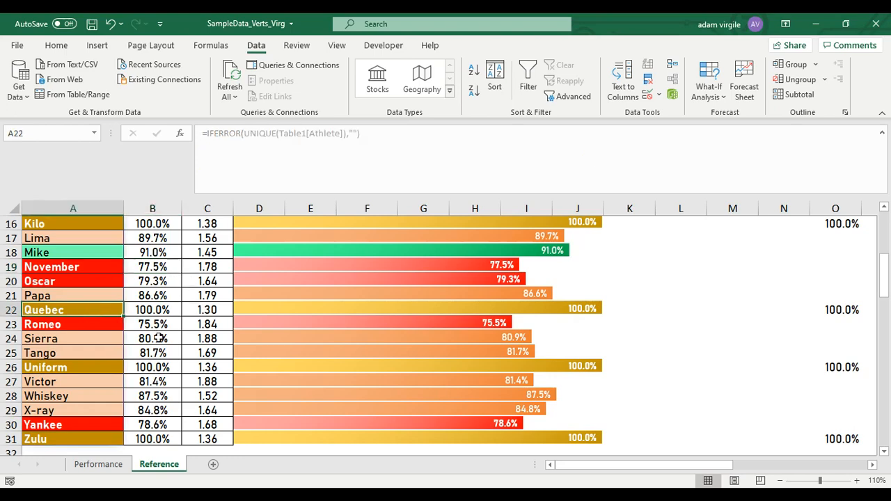
click(212, 309)
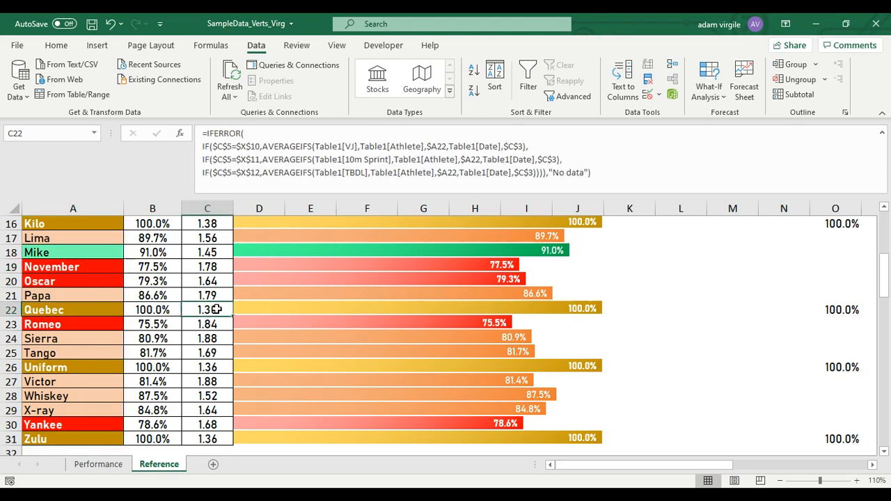
click(166, 314)
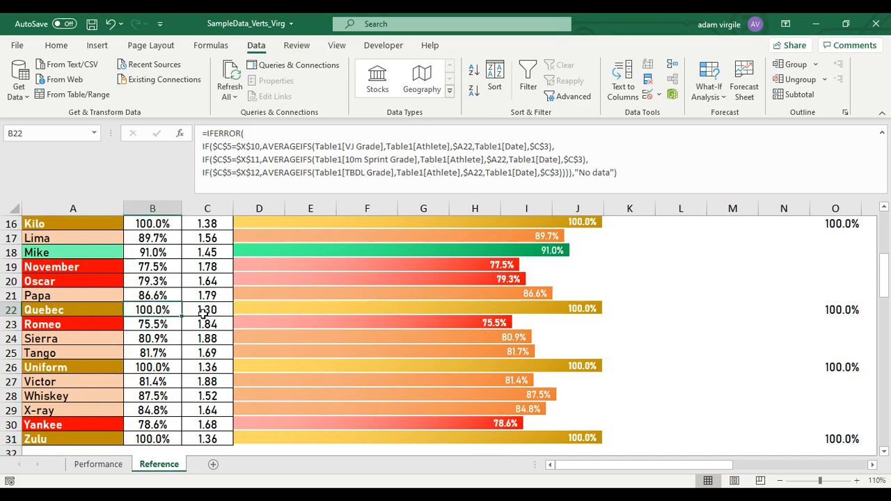
scroll(336, 311, up, 5)
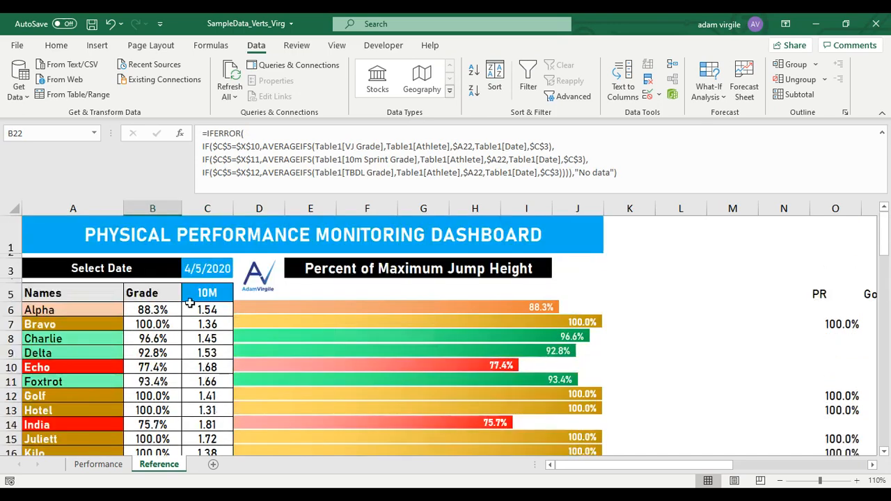
Set the dashboard's date in C3 to 5/5/2020 and its test in C5 to TBDL.
click(203, 276)
click(238, 272)
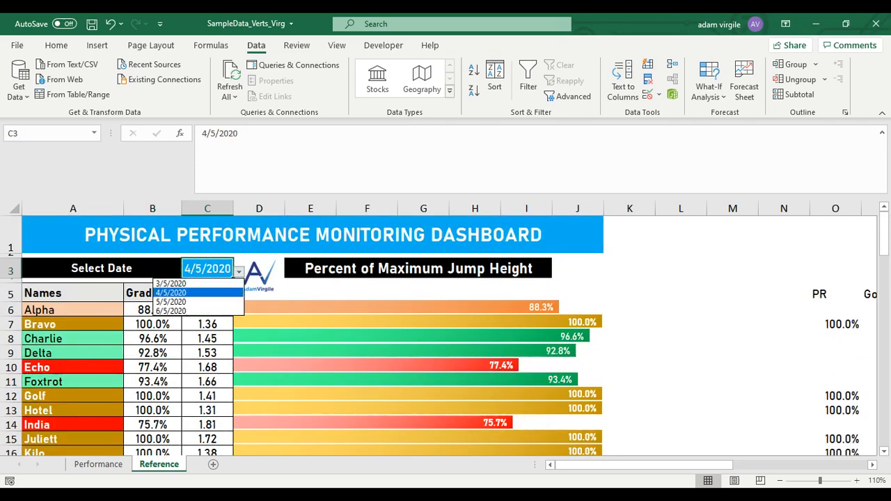
click(218, 301)
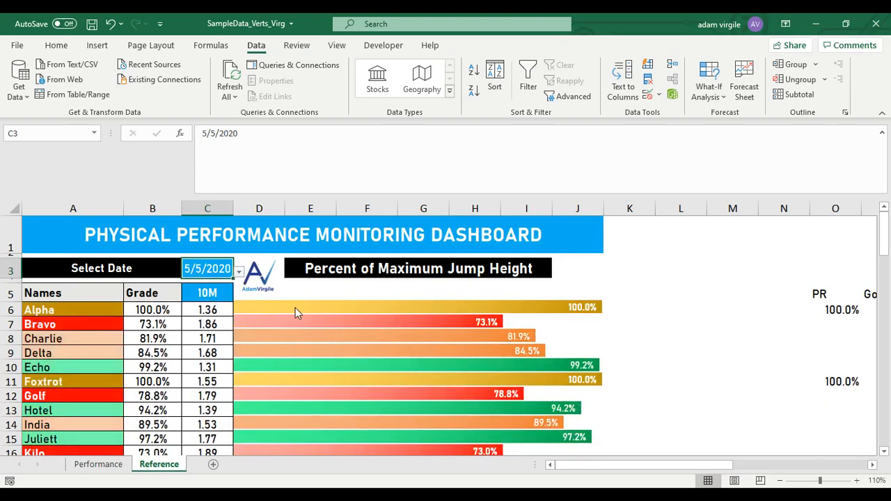
scroll(388, 354, down, 4)
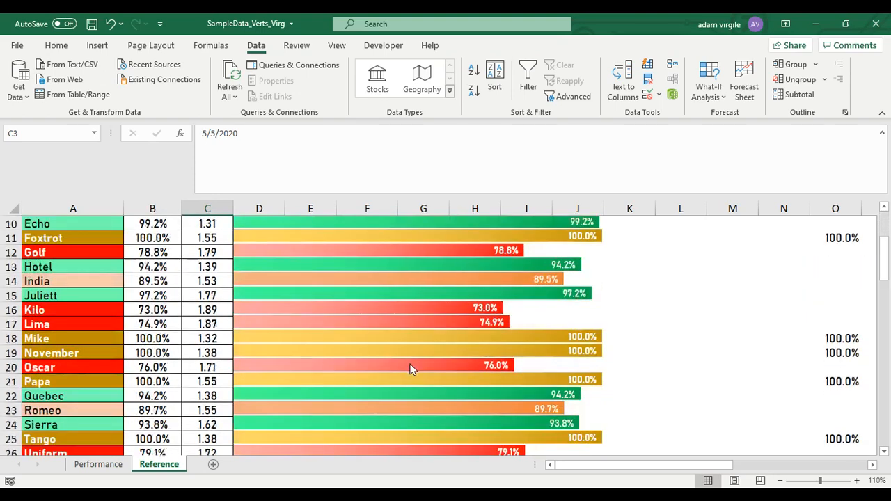
scroll(331, 308, up, 4)
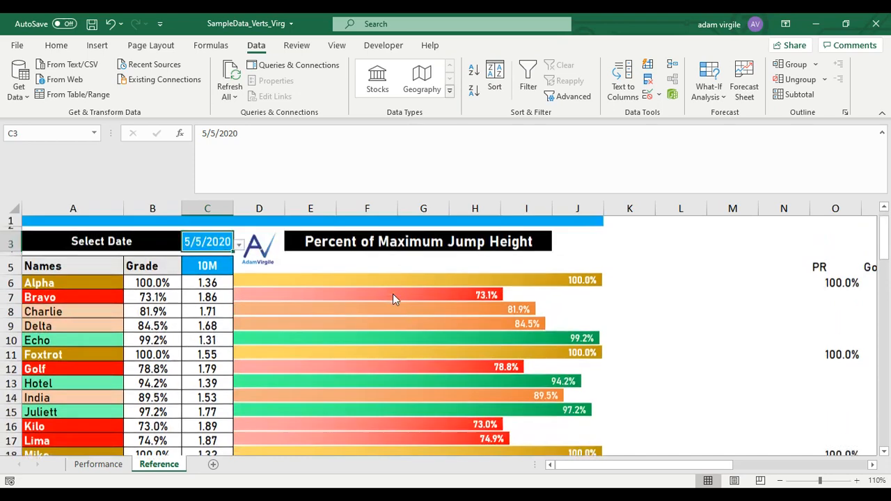
click(213, 289)
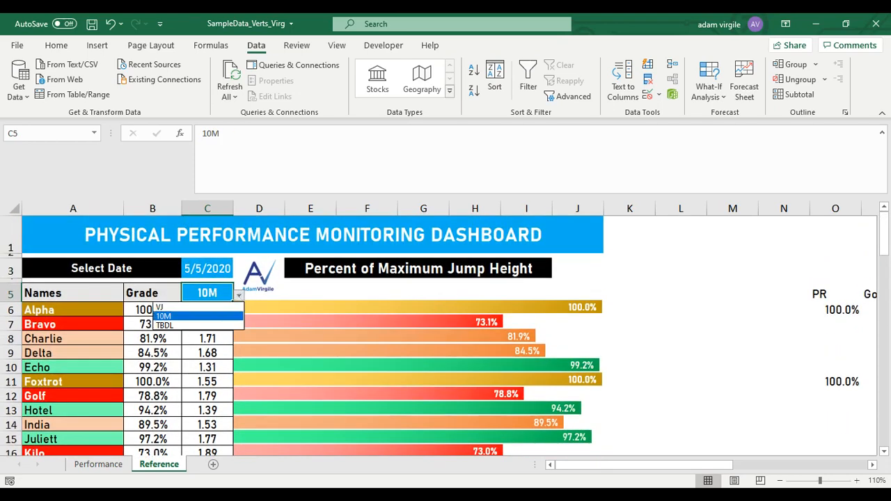
click(218, 323)
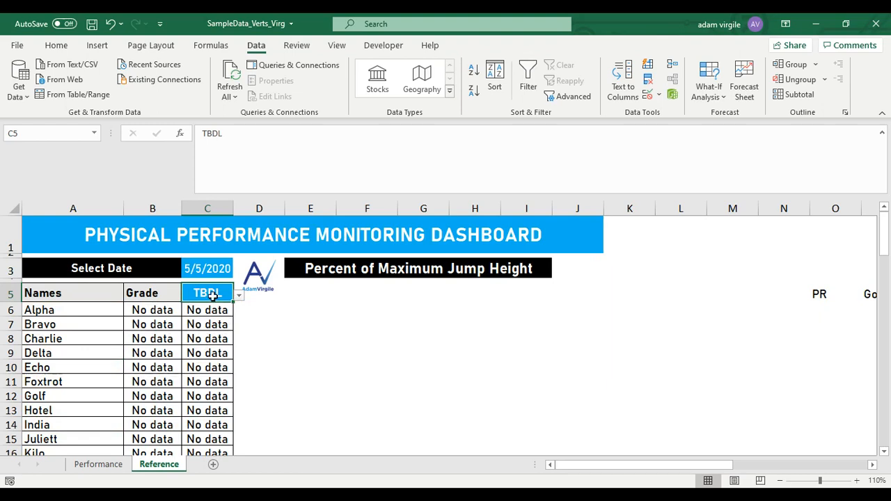
Set the dashboard's Select Date value in C3 to 6/4/2020 and finally to 4/4/2020, keeping TBDL as the test.
click(213, 272)
click(239, 276)
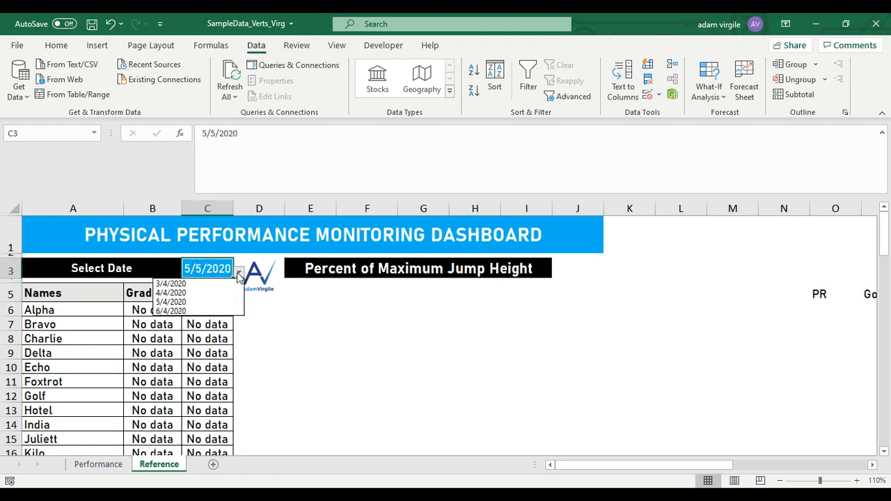
key(Down)
key(Down)
key(Down)
key(Down)
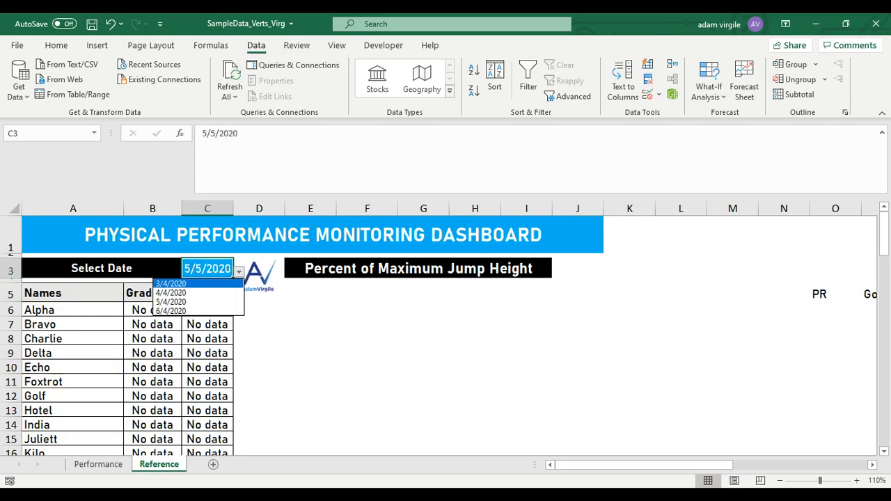
click(189, 308)
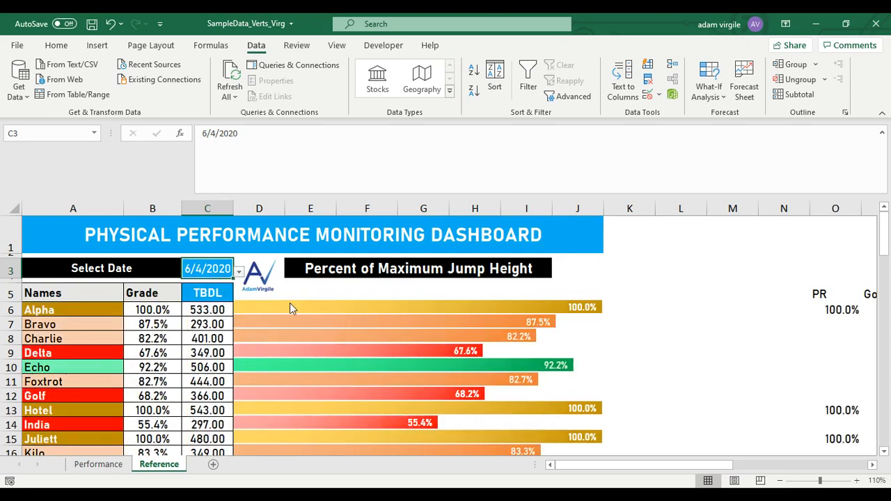
click(239, 272)
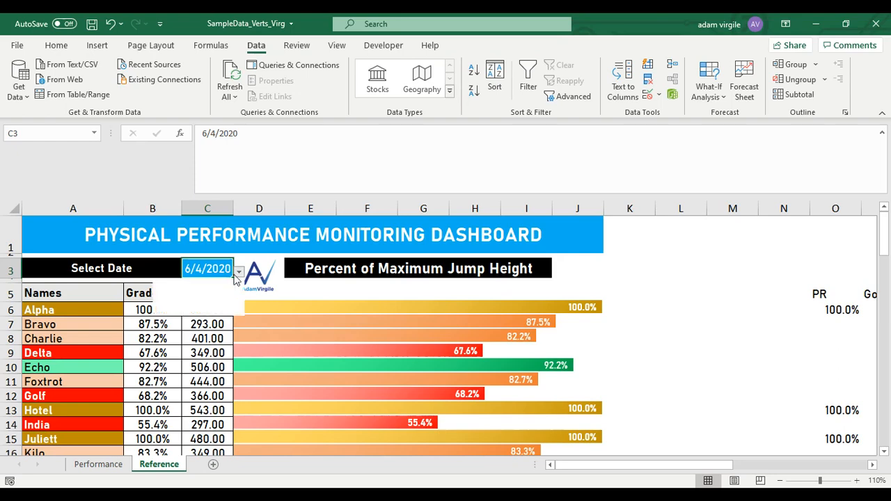
click(171, 293)
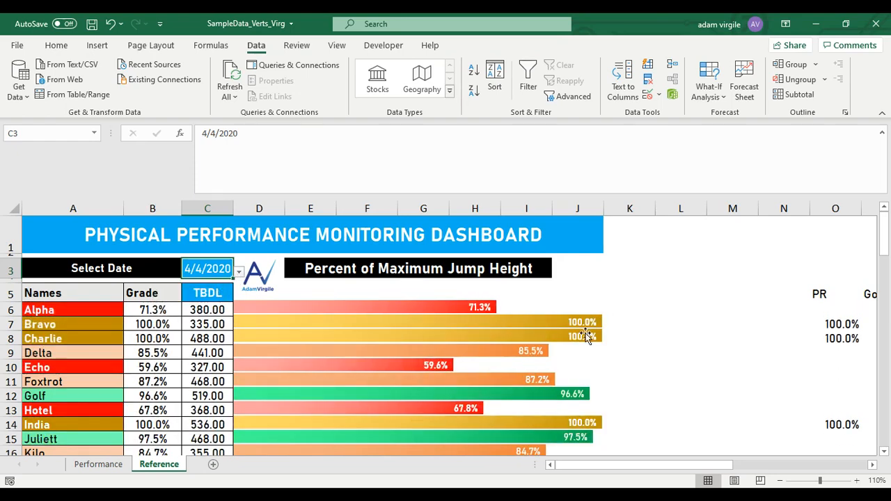
Review the TBDL results down to the athlete chart, comparing the title formula in E34 with the chart title in E3.
scroll(752, 291, down, 10)
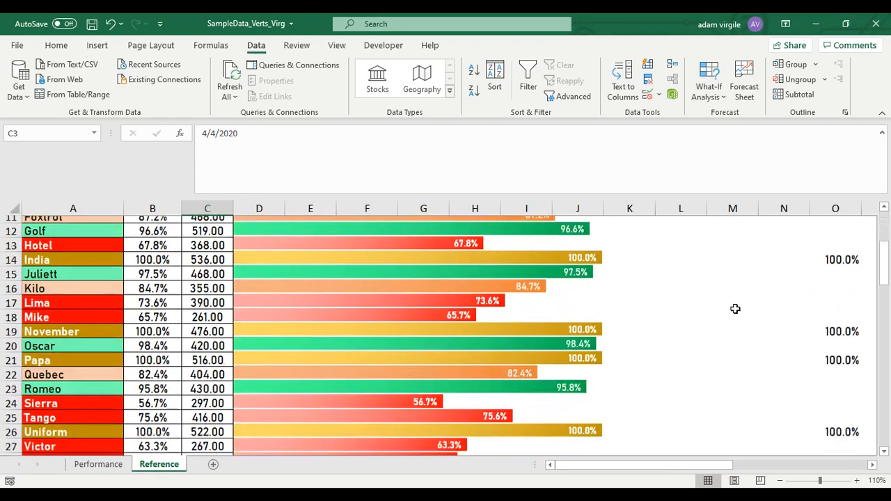
scroll(719, 314, down, 2)
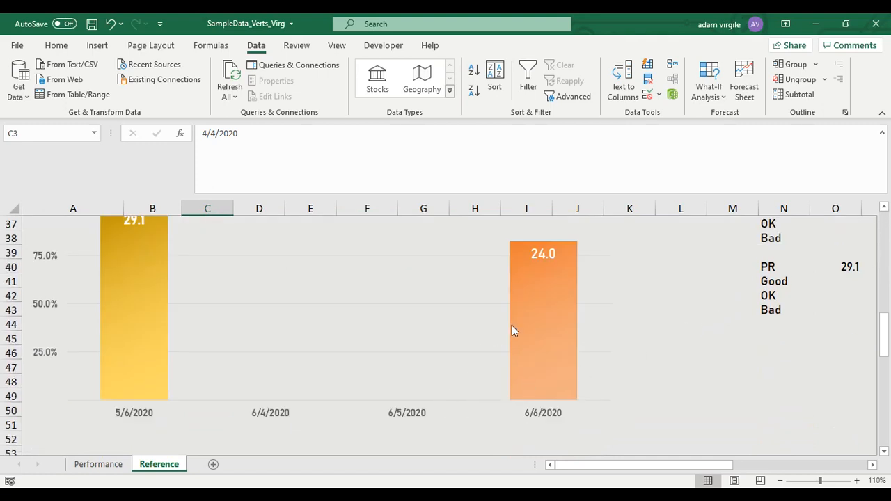
scroll(511, 329, up, 3)
click(365, 312)
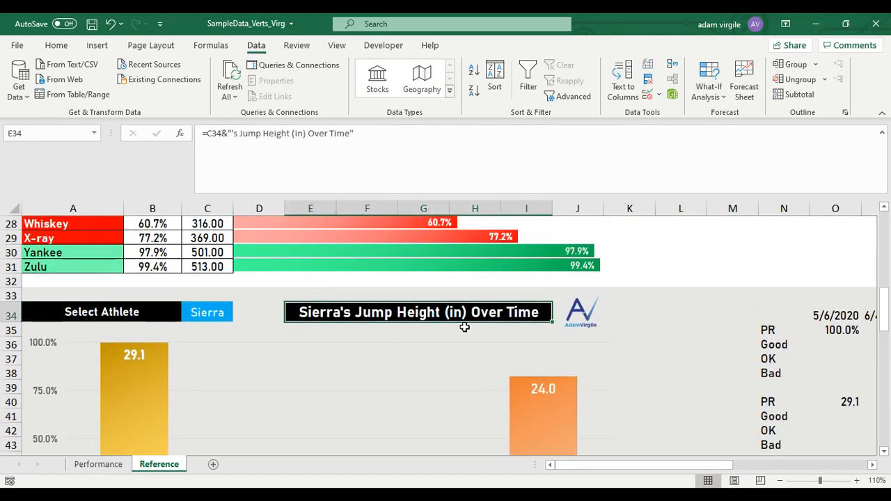
scroll(418, 307, up, 9)
click(418, 269)
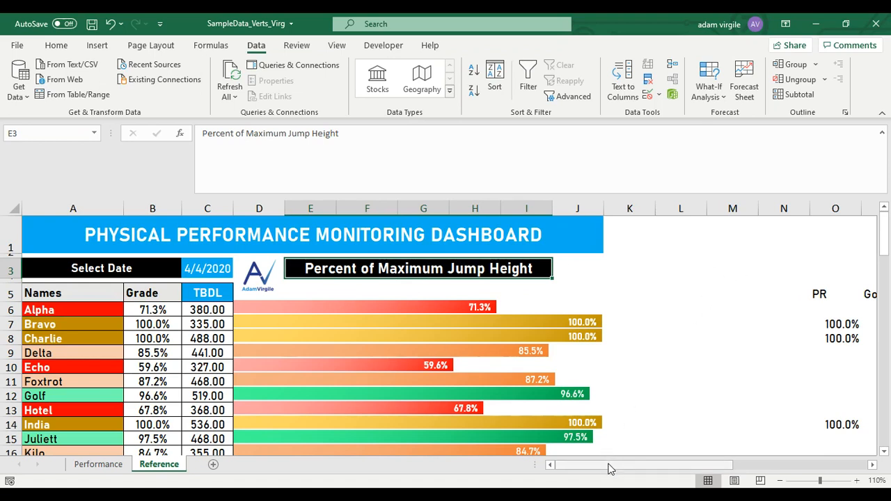
Add a bold "Label List" heading in AB9, one column apart from the Date List, and fit column AB's width to it.
drag(609, 469, 608, 469)
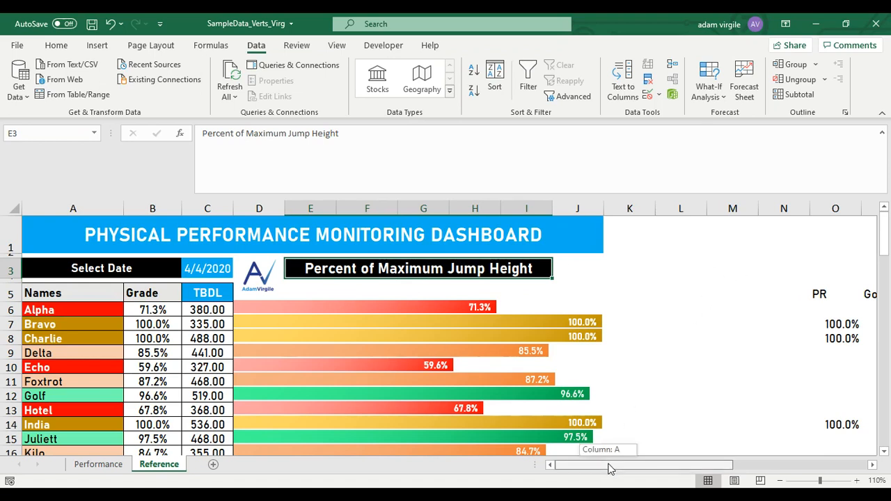
drag(609, 469, 743, 469)
click(783, 356)
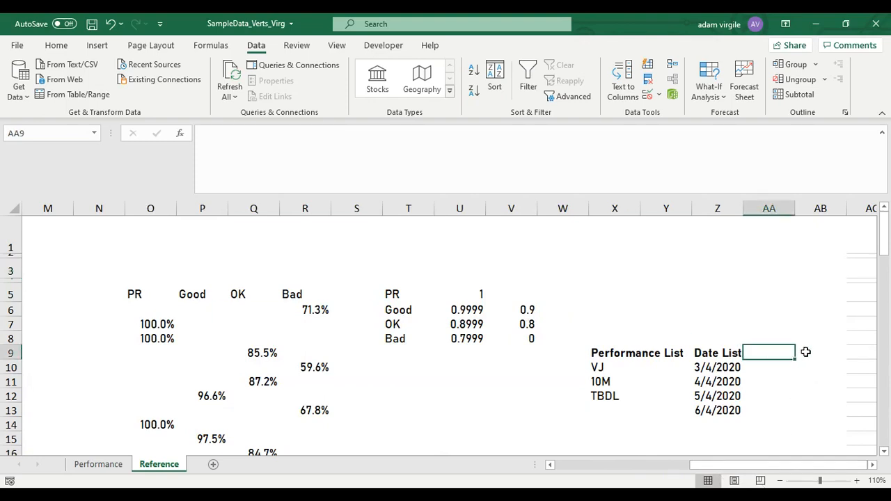
text(Label List)
key(Return)
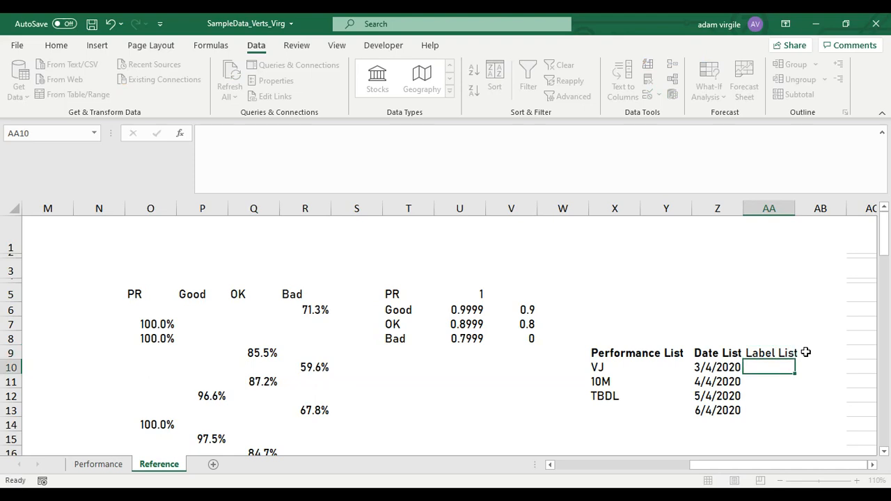
click(761, 356)
drag(771, 362, 840, 353)
key(ctrl+b)
double_click(847, 204)
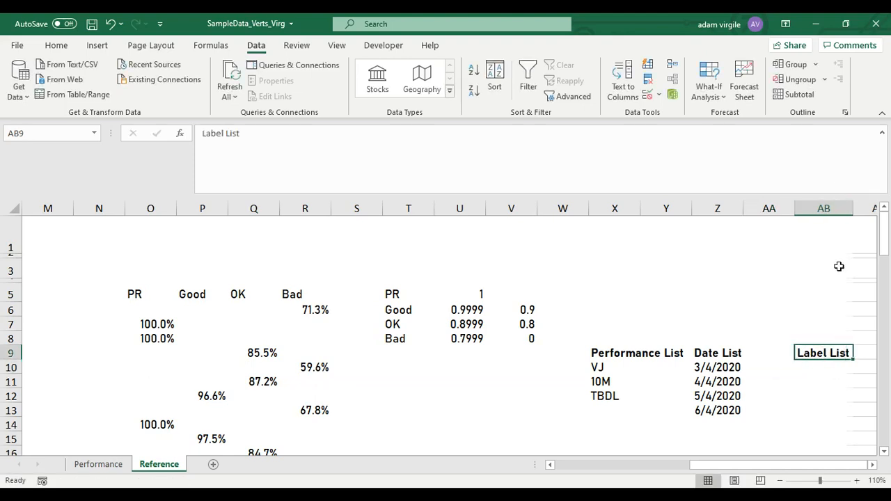
click(833, 368)
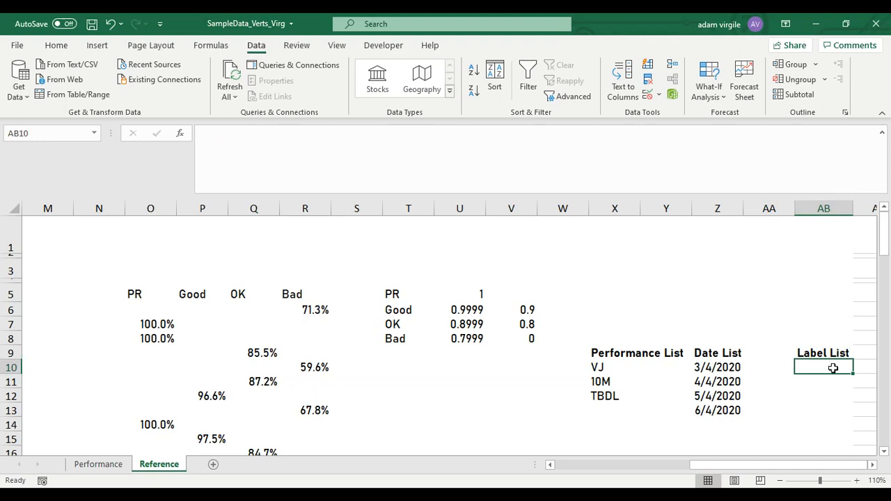
text(Jump Height)
key(Return)
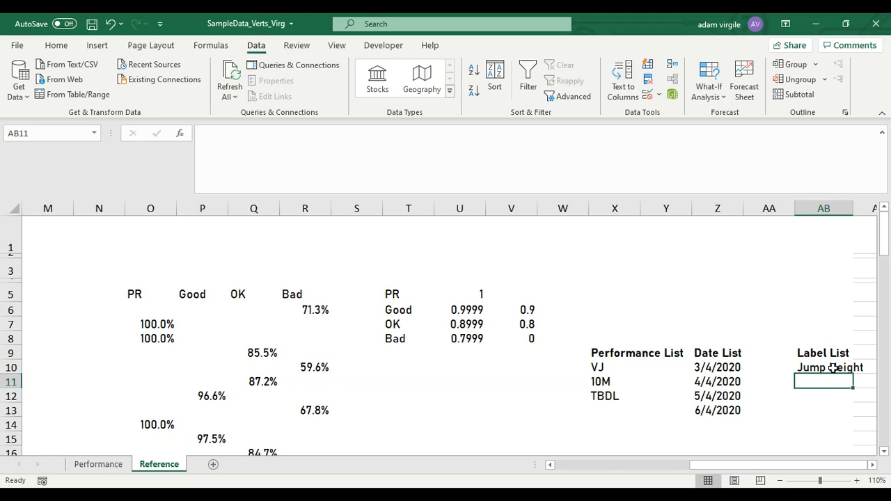
click(827, 368)
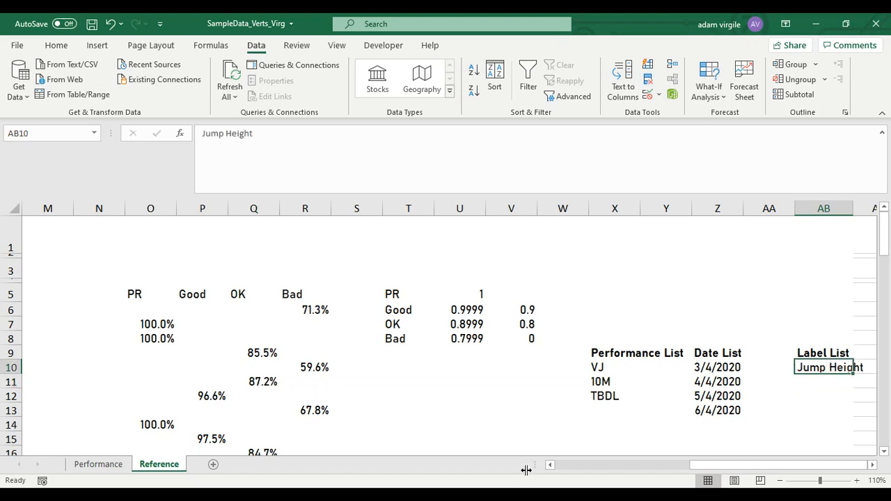
key(BackSpace)
key(Return)
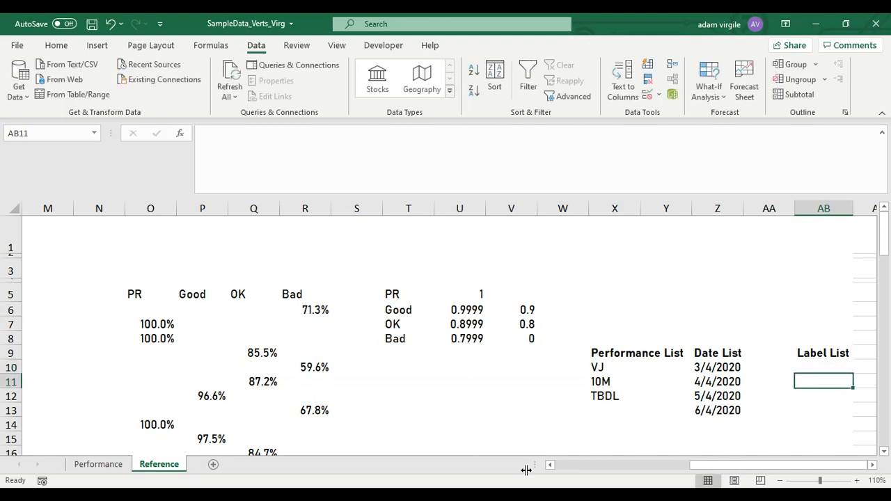
Rename the heading in AB9 to "Label Indicator".
click(821, 357)
text(L)
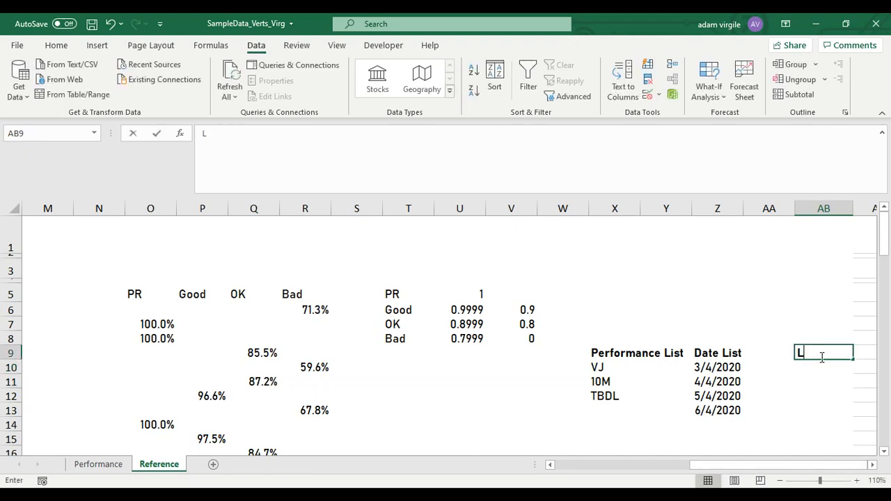
text(abel Indi)
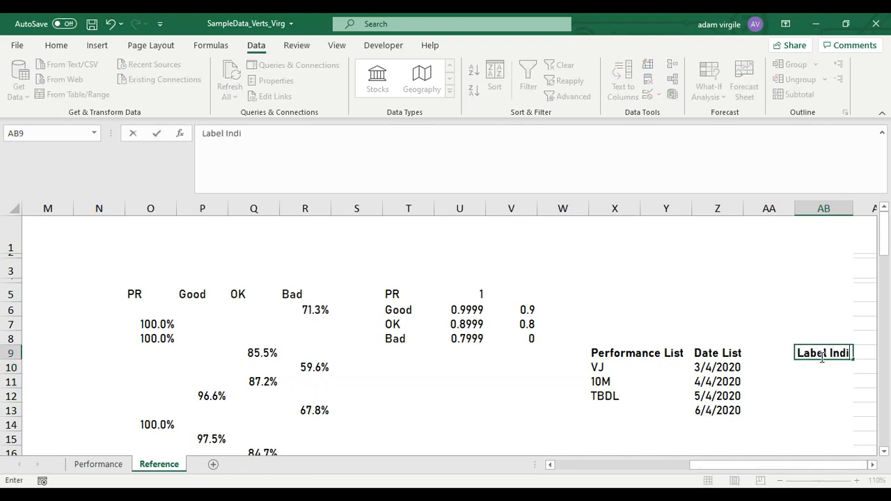
text(cator)
key(Return)
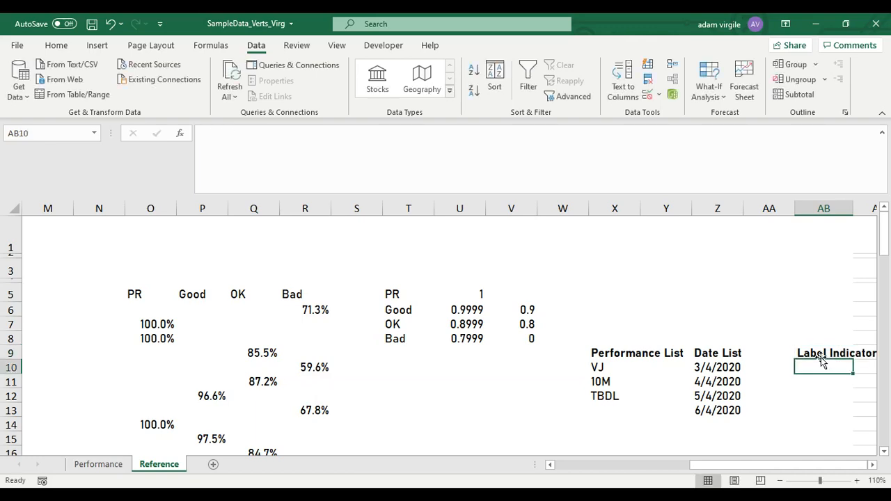
Start an IF formula in AB10 that returns "Jump Height" when $C$5 equals $X$10, leaving the false argument open.
text(=IF()
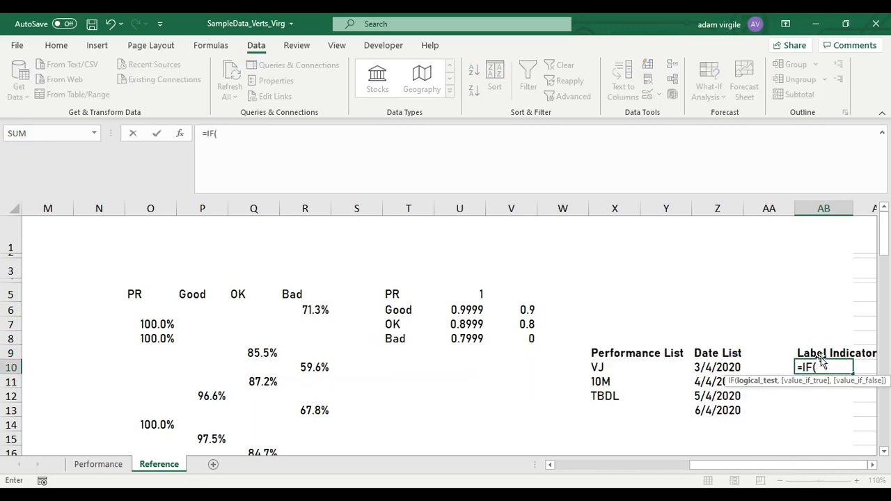
drag(728, 465, 563, 469)
click(210, 293)
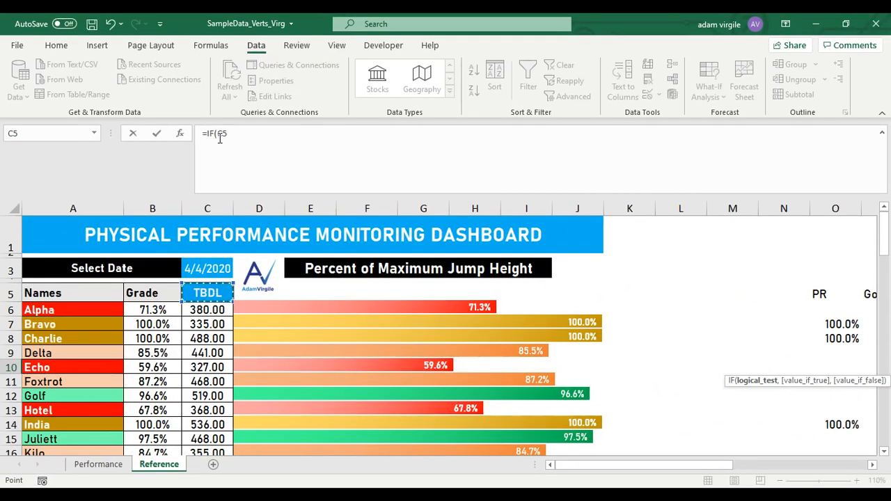
click(251, 155)
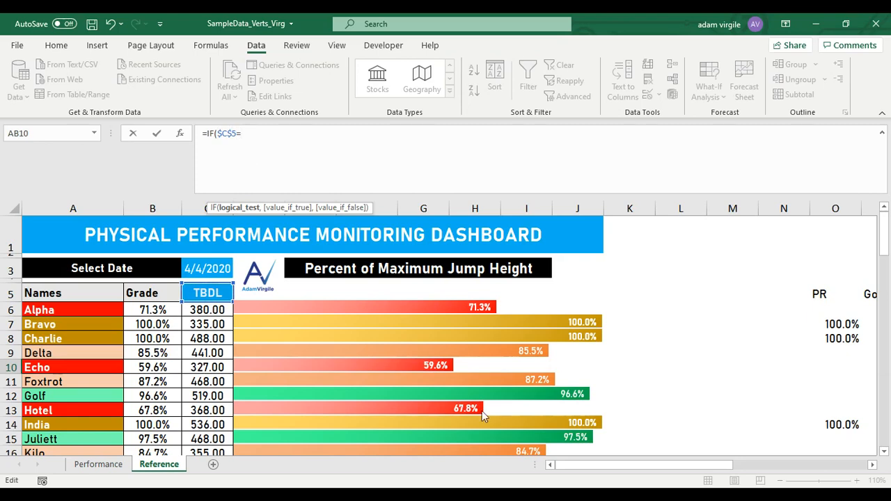
drag(637, 470, 782, 469)
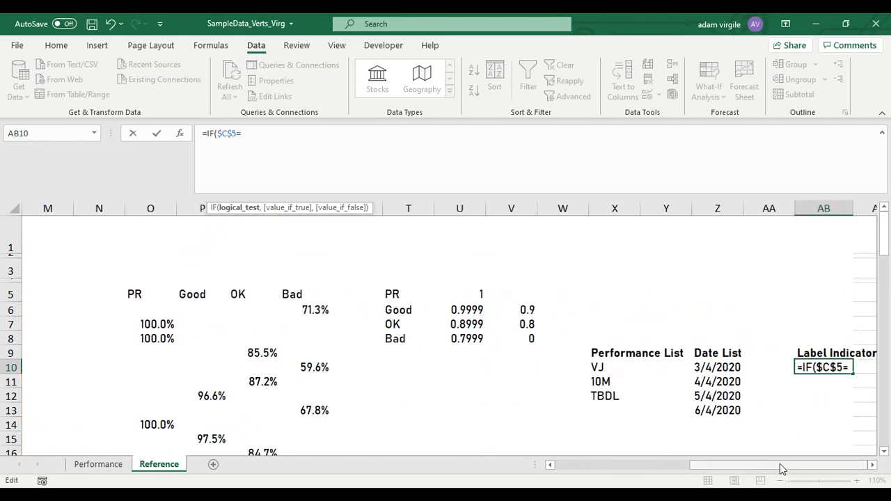
click(619, 366)
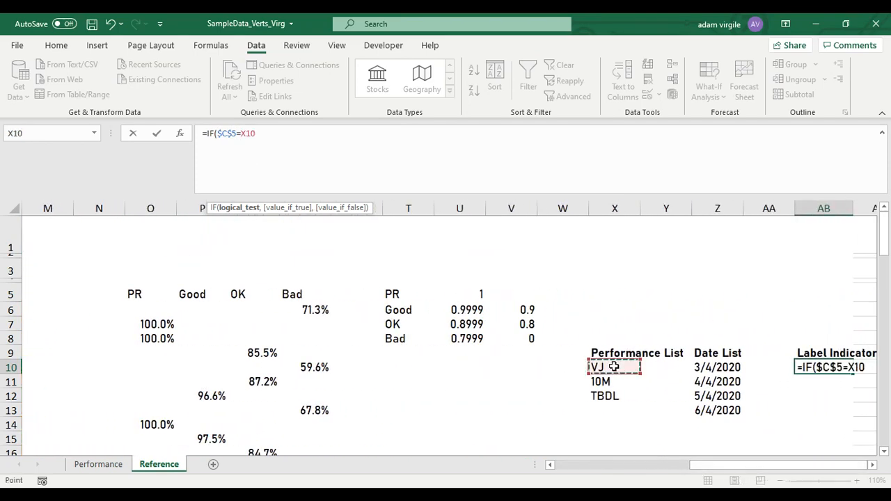
click(241, 133)
key(F4)
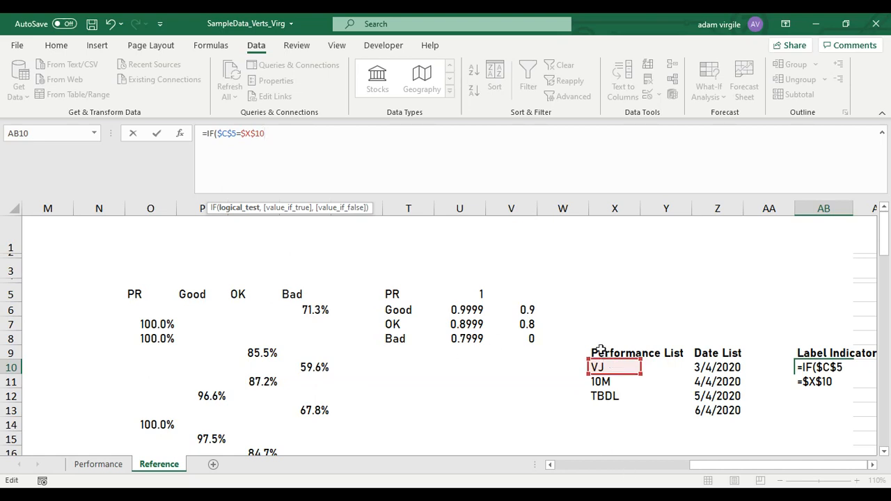
text(,)
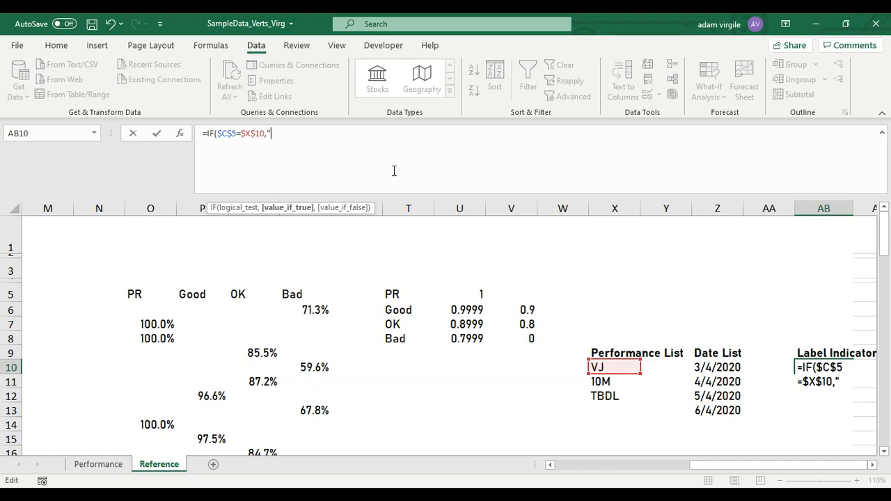
text("Jump Height)
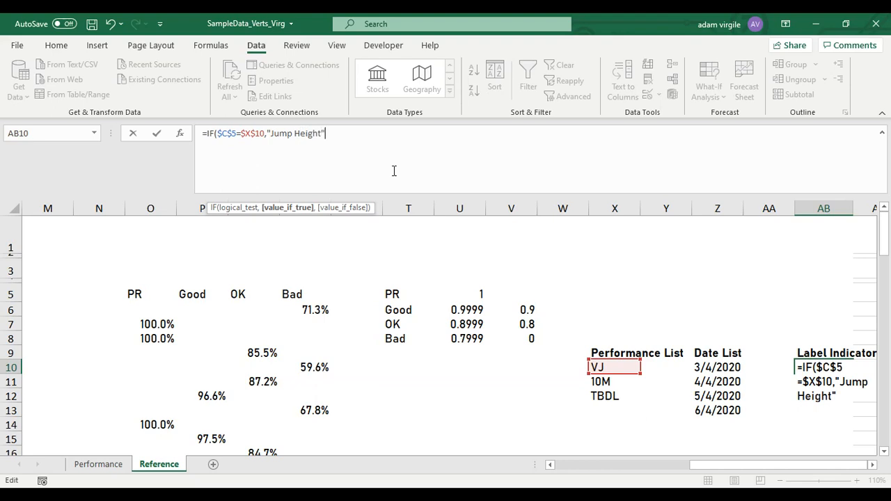
text(",)
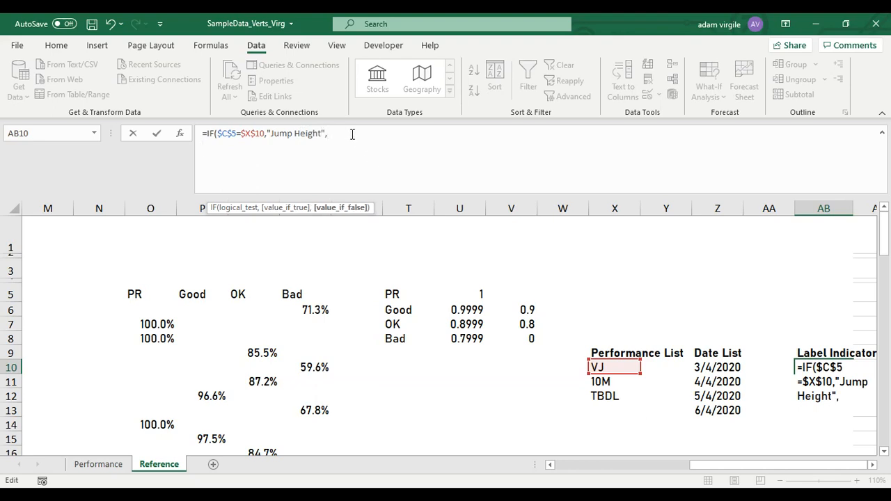
Duplicate the IF clause on a new line of the AB10 formula and make its test compare $C$5 with $X$11.
drag(352, 135, 335, 133)
click(209, 133)
key(ctrl+c)
key(Right)
key(alt+Return)
key(ctrl+v)
click(261, 147)
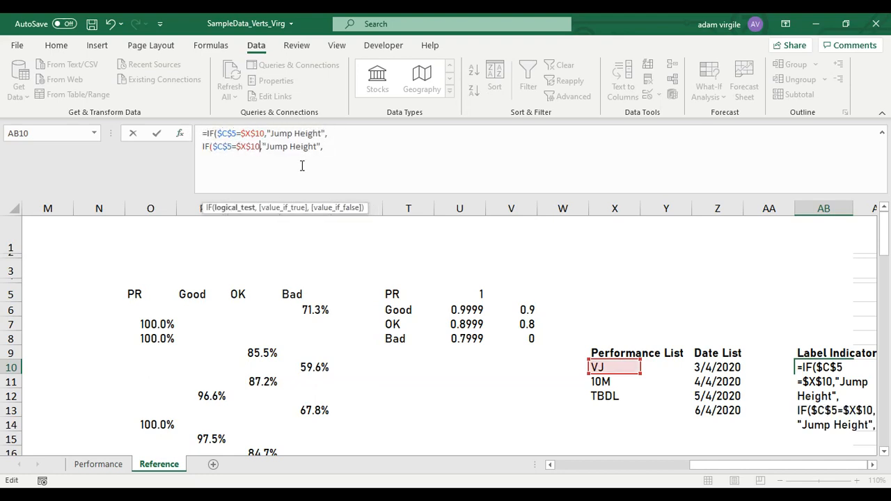
key(BackSpace)
text(1)
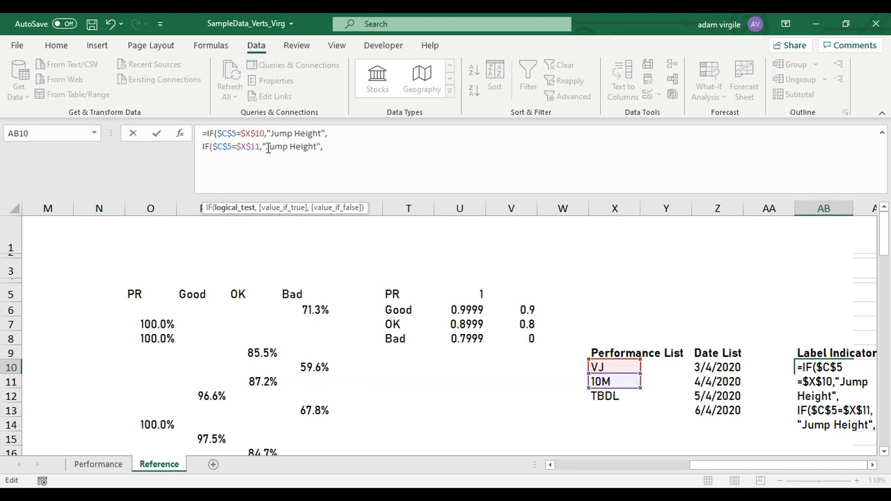
Make the second IF clause of the AB10 formula return "10M Sprint Time".
drag(267, 148, 316, 147)
text(10)
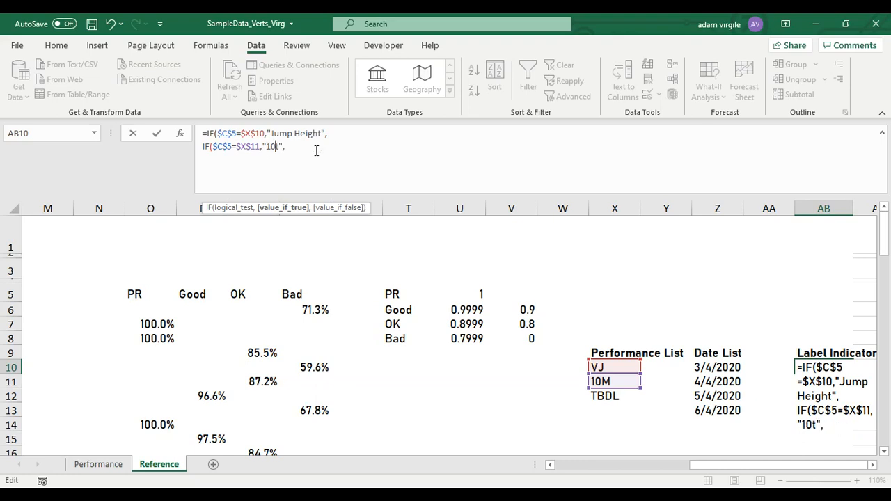
text(-meter Sp)
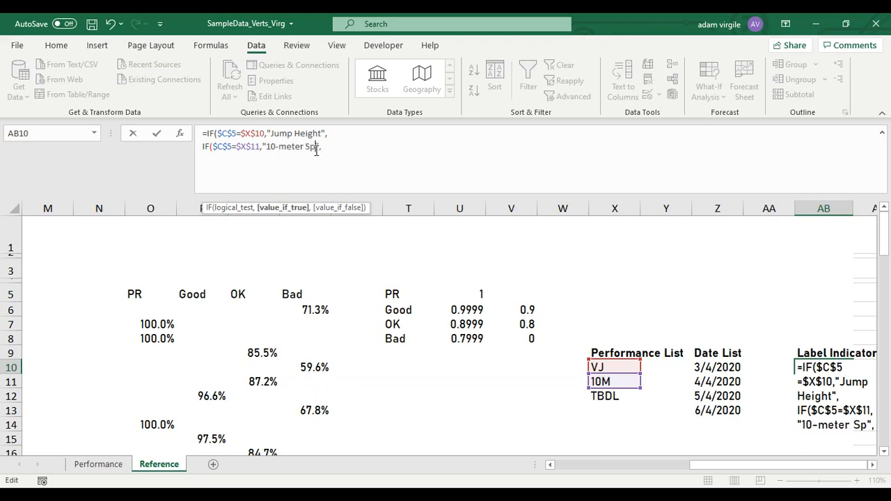
text(rint Time)
key(BackSpace)
key(BackSpace)
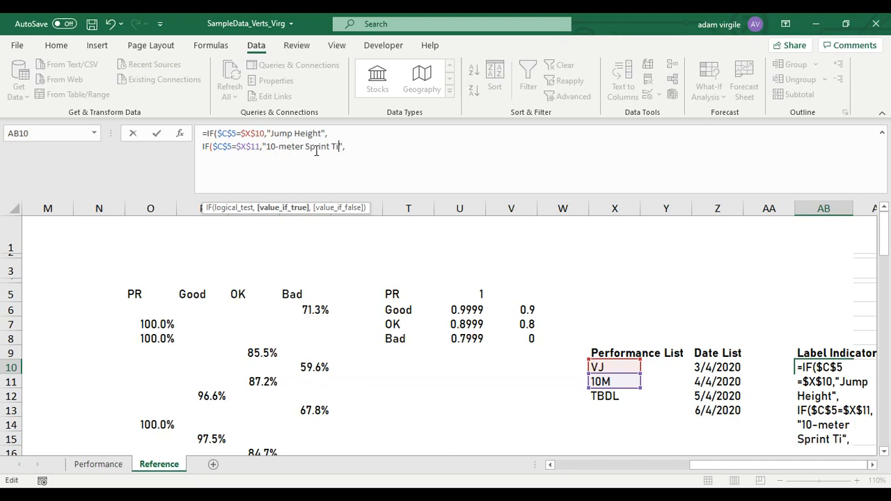
key(BackSpace)
key(BackSpace)
key(BackSpace)
key(BackSpace)
key(BackSpace)
key(BackSpace)
key(BackSpace)
key(BackSpace)
key(BackSpace)
key(BackSpace)
key(BackSpace)
key(BackSpace)
key(BackSpace)
key(BackSpace)
key(BackSpace)
text(M )
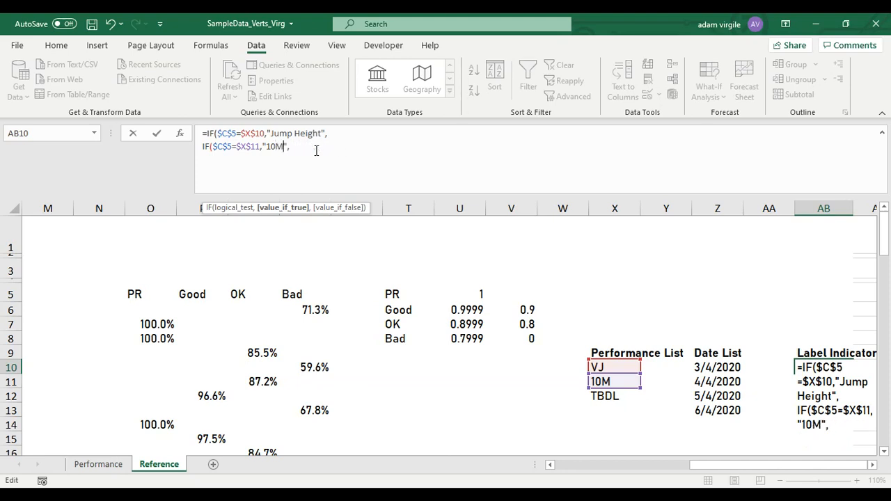
text(Sprint Time)
Add another copy of the IF clause on a third line of the AB10 formula and make it compare $C$5 with $X$12.
click(384, 145)
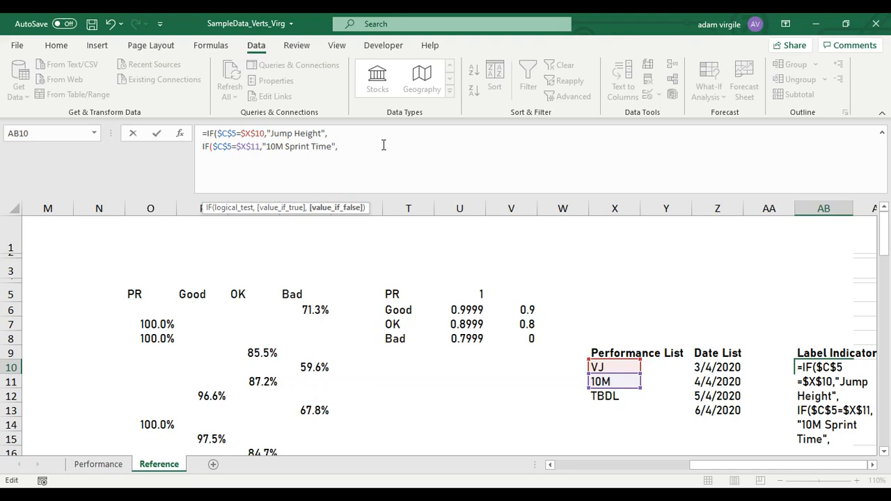
key(alt+Return)
key(ctrl+v)
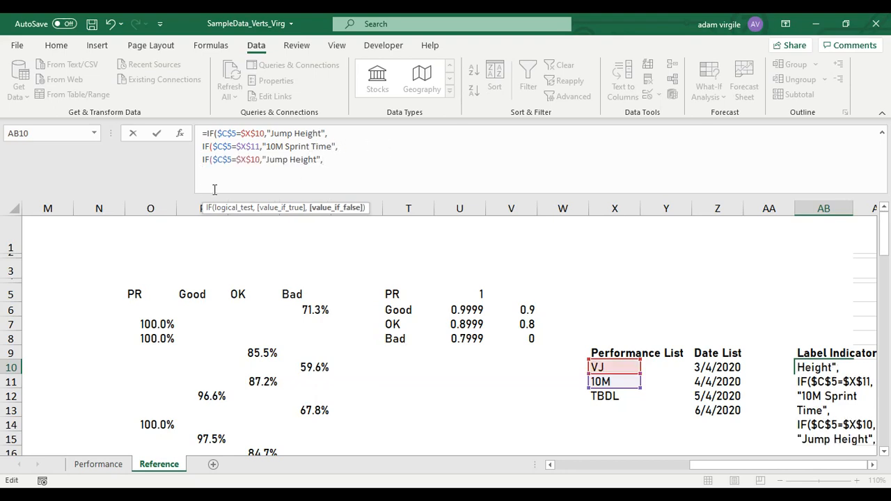
click(261, 162)
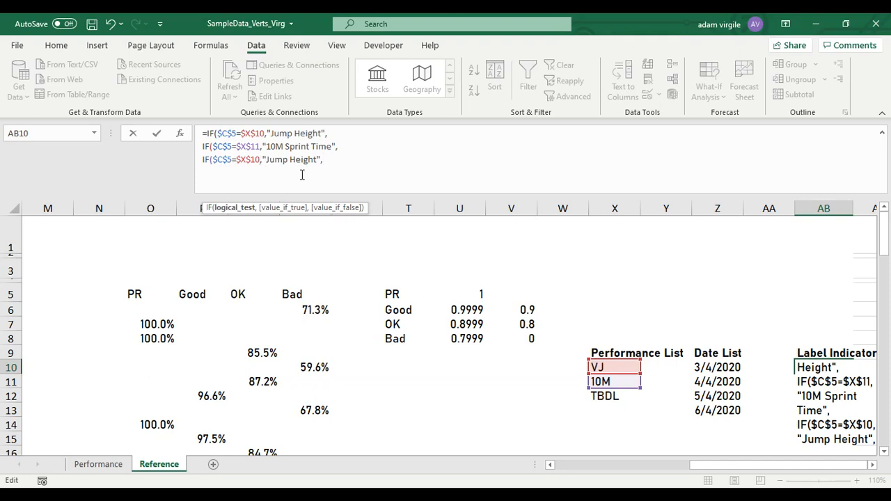
key(BackSpace)
text(2)
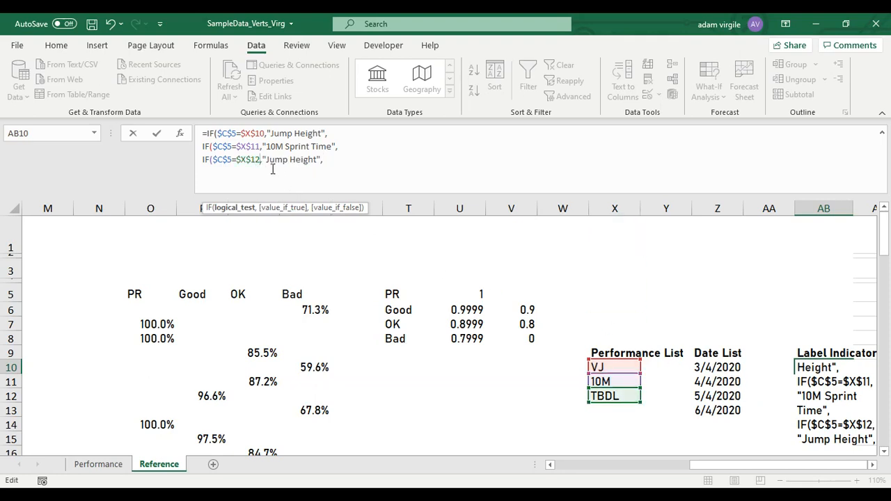
Make the third IF clause of the AB10 formula return "Trapbar Deadlift".
drag(268, 161, 321, 167)
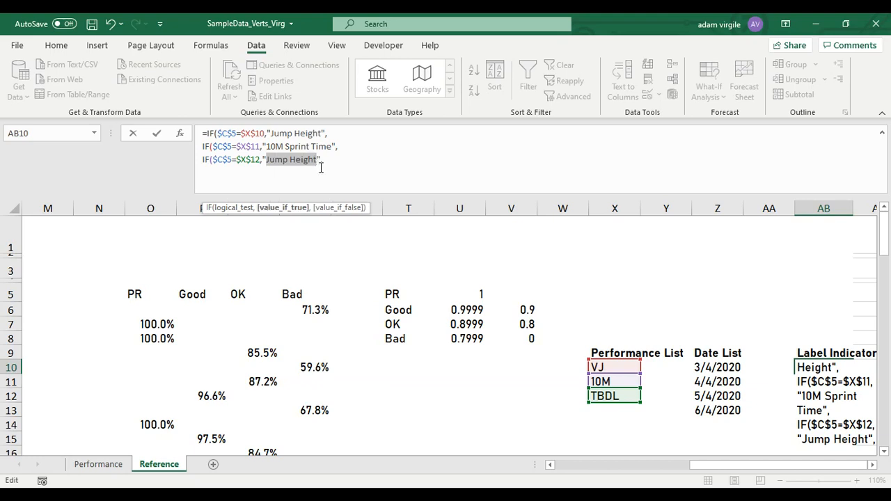
text(T)
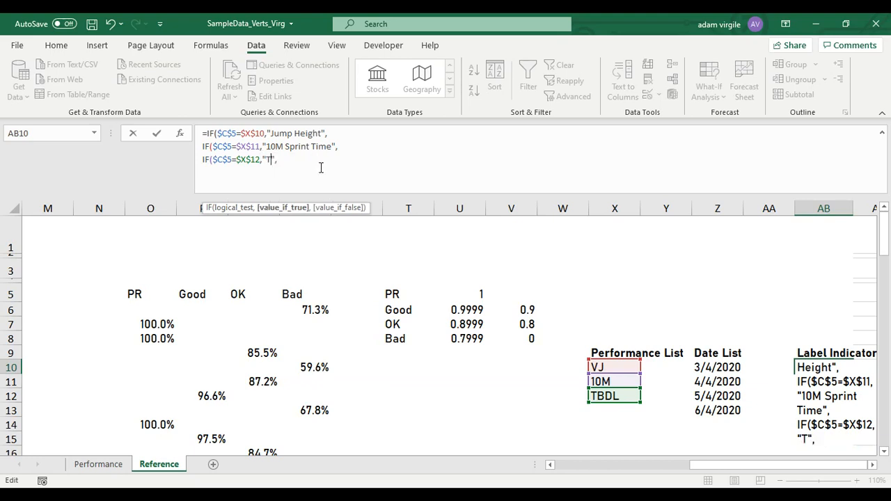
text(rap)
key(BackSpace)
key(BackSpace)
text(apbar Deadlif)
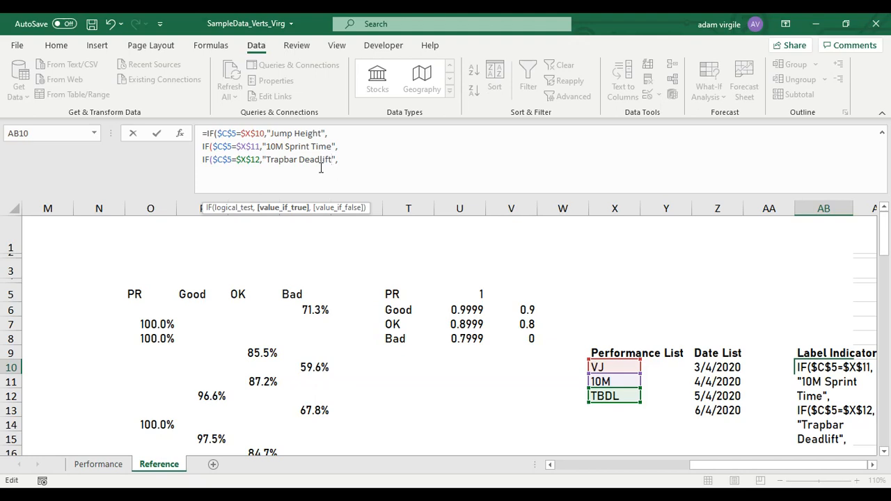
text(t)
Complete the AB10 formula with an empty string as the last false value, close all three IFs and enter it.
click(346, 159)
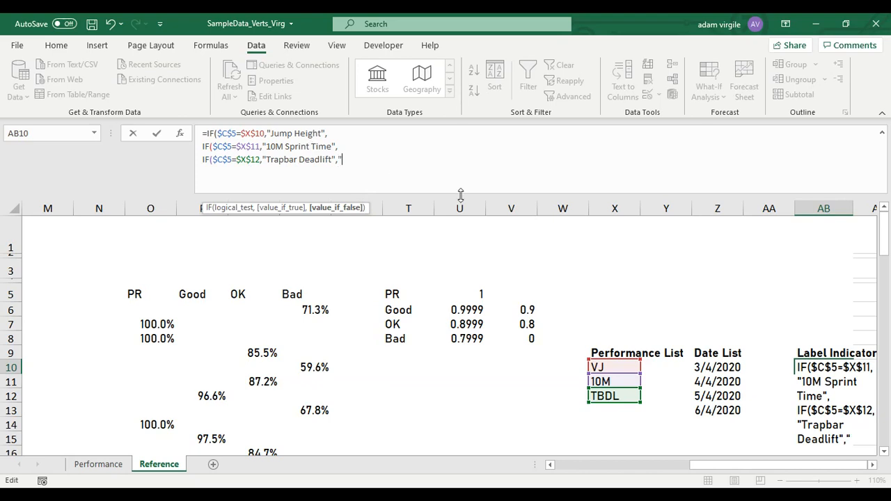
text(""))))
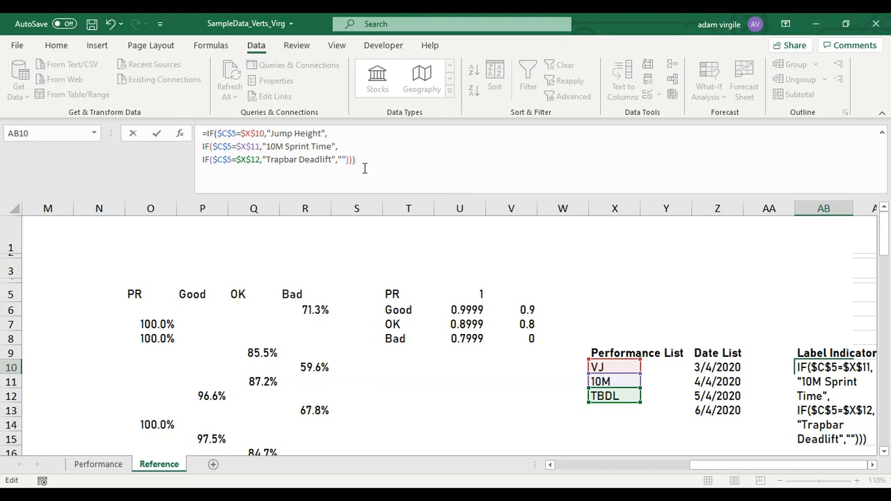
key(Return)
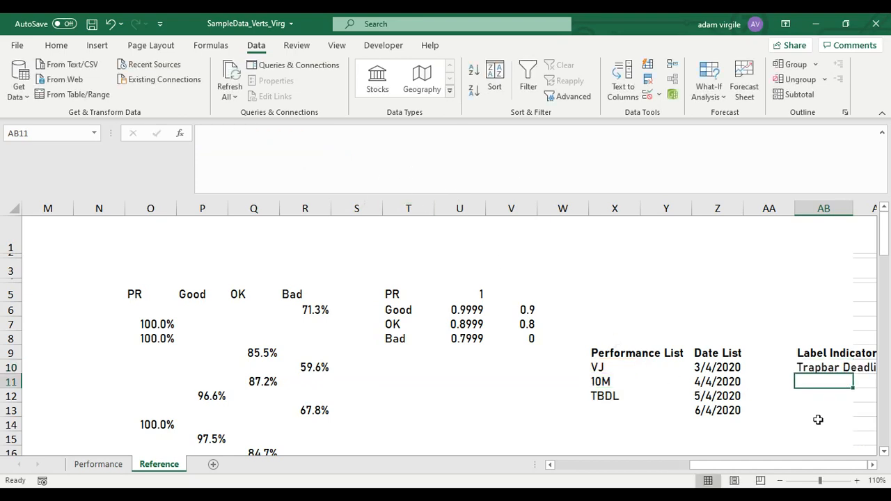
Select 10M as the test in C5 and check the Label Indicator result in AB10.
drag(817, 420, 724, 420)
click(718, 368)
drag(725, 464, 571, 465)
click(229, 295)
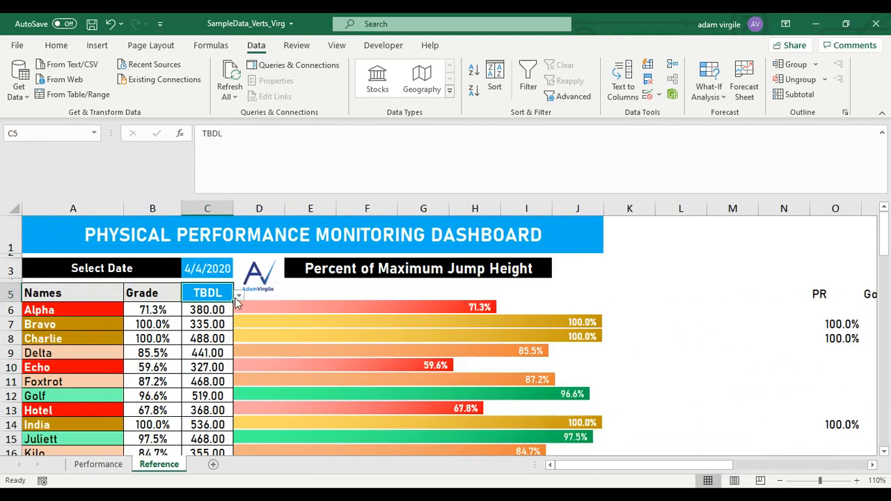
click(239, 296)
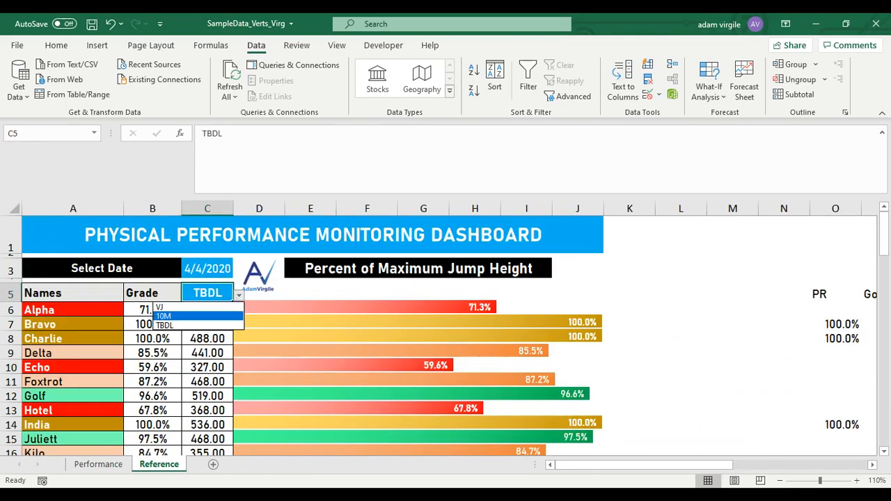
click(202, 317)
drag(557, 465, 697, 465)
drag(772, 466, 801, 466)
click(818, 368)
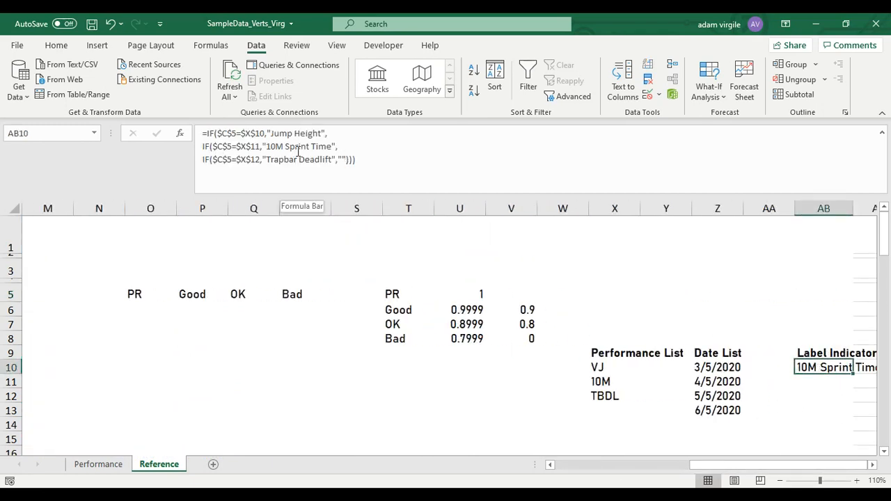
Clear the fixed "Percent of Maximum Jump Height" chart heading in E3.
drag(732, 465, 528, 457)
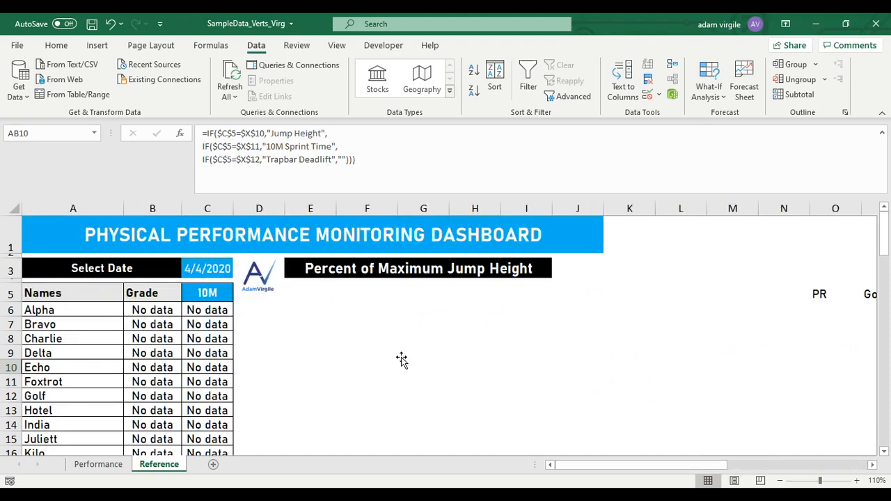
click(378, 274)
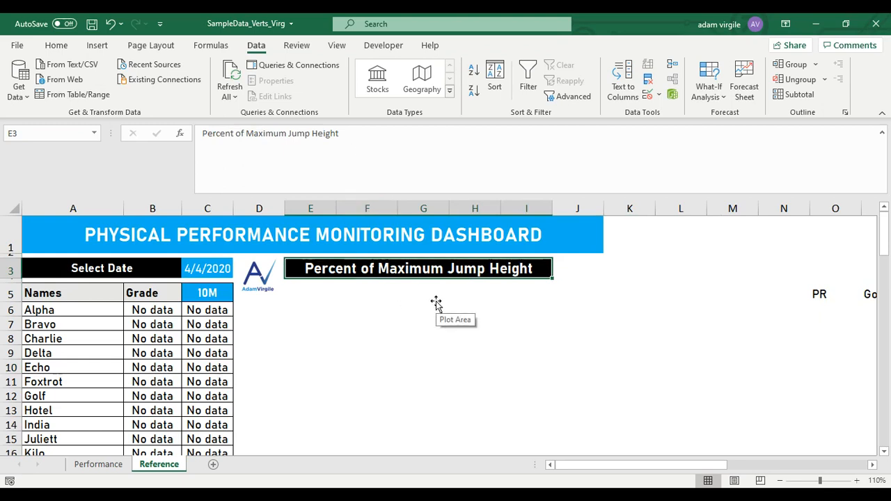
key(BackSpace)
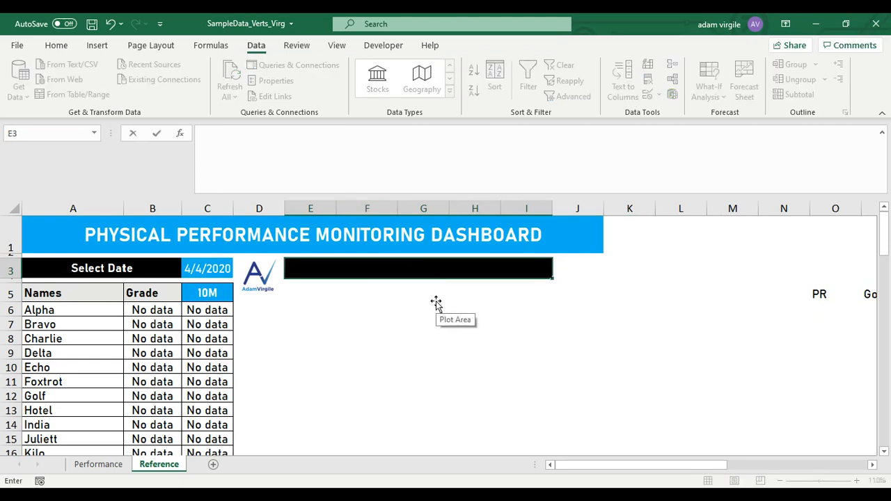
text(Percent)
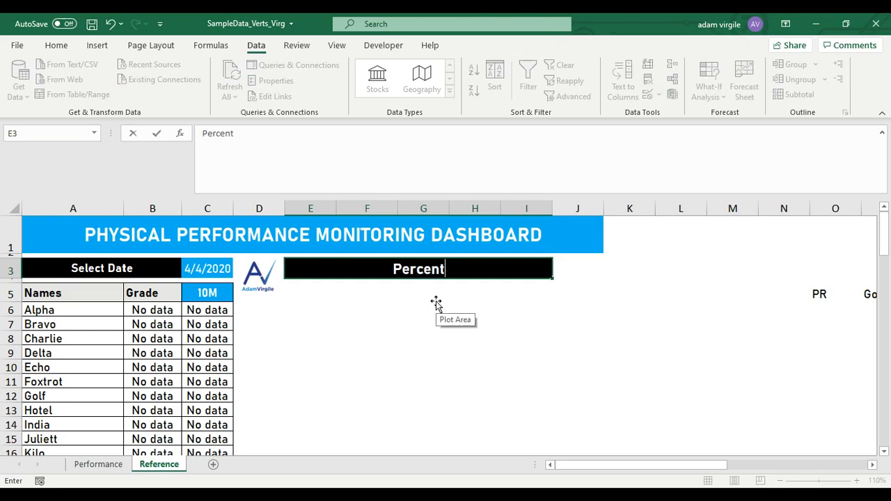
key(BackSpace)
key(BackSpace)
key(BackSpace)
key(BackSpace)
key(BackSpace)
key(BackSpace)
text(P)
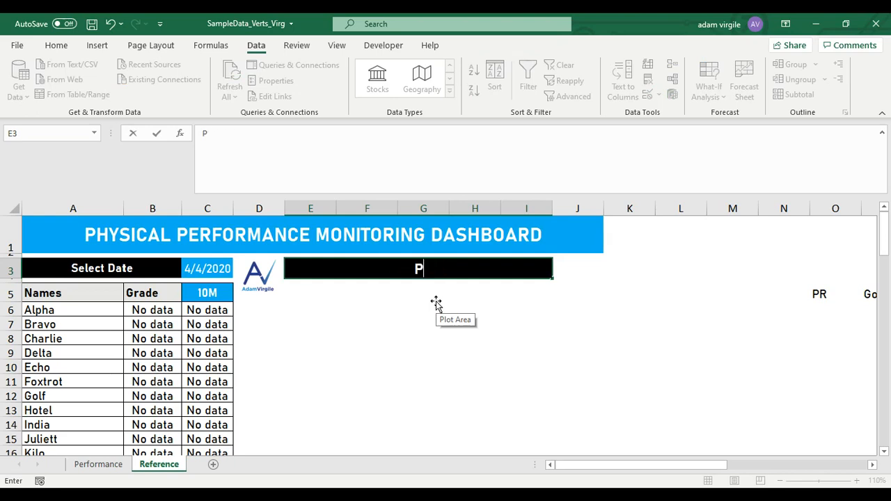
text(ercent of)
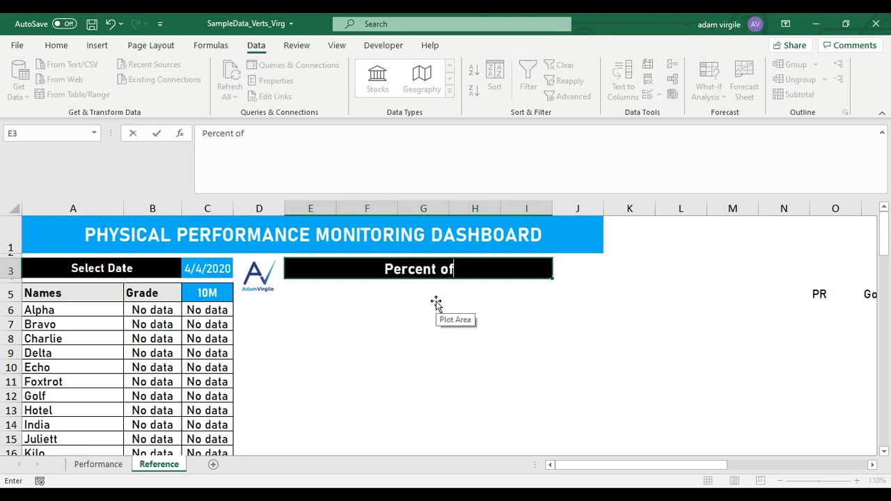
text( Best)
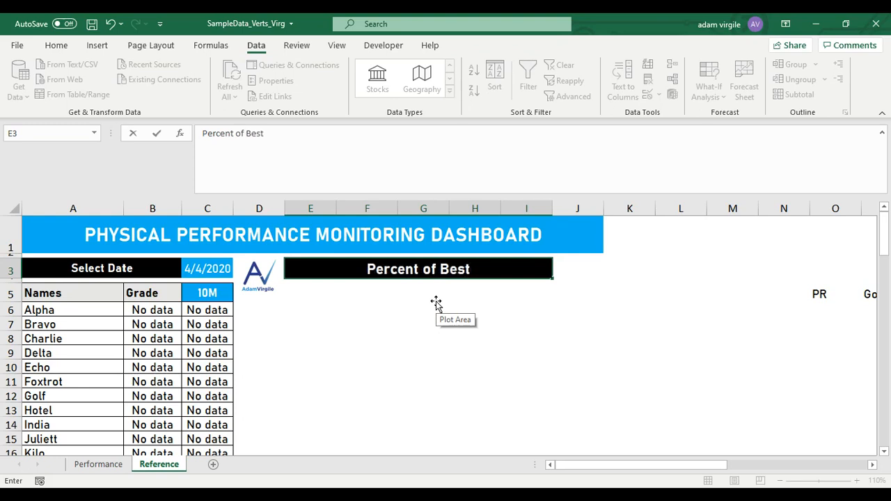
text(&)
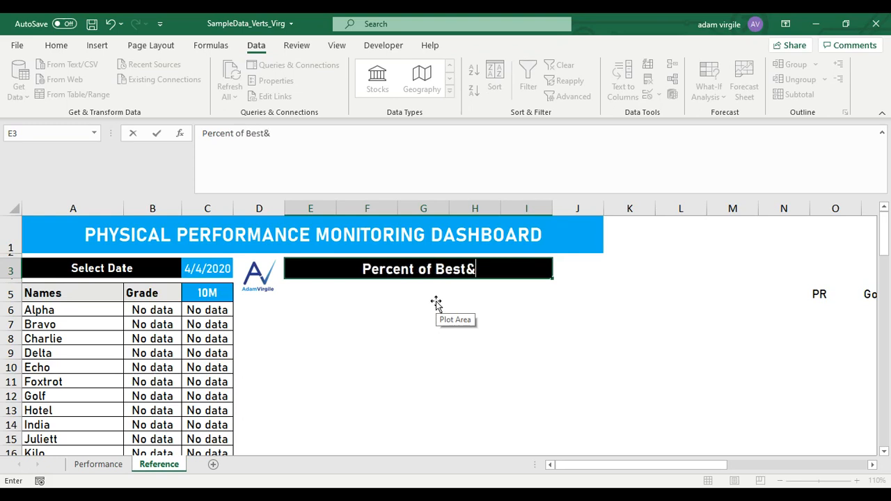
key(BackSpace)
key(BackSpace)
key(BackSpace)
key(BackSpace)
key(BackSpace)
key(BackSpace)
key(BackSpace)
key(BackSpace)
key(BackSpace)
key(BackSpace)
key(BackSpace)
key(BackSpace)
key(BackSpace)
key(BackSpace)
key(BackSpace)
key(BackSpace)
Enter a formula in the E3 chart heading that joins the text "Percent of Best " with the absolute reference $AB$10.
text(=)
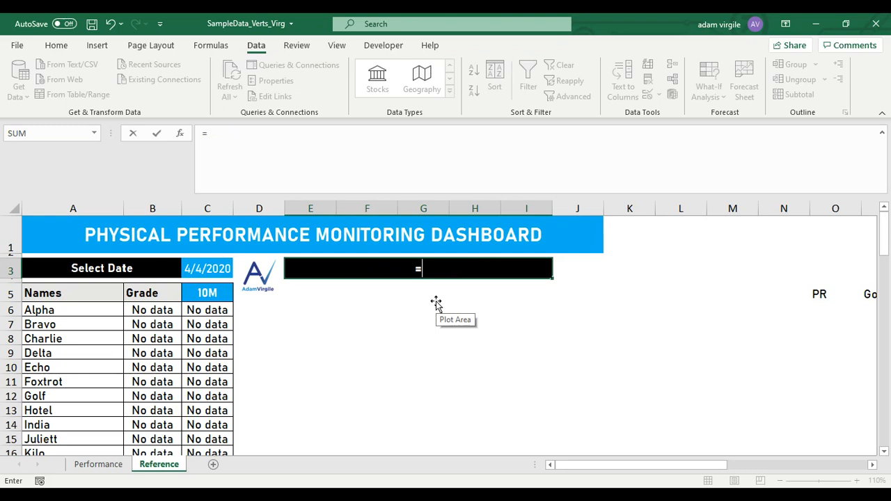
text("Percent)
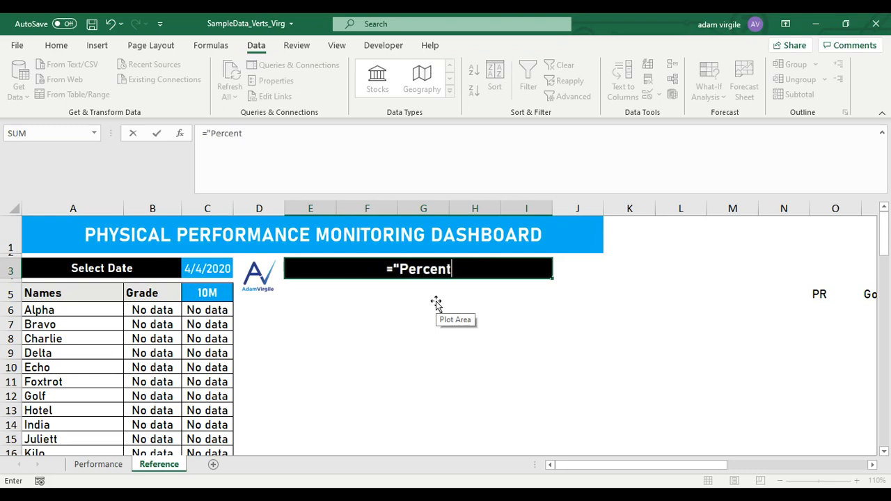
text( of B)
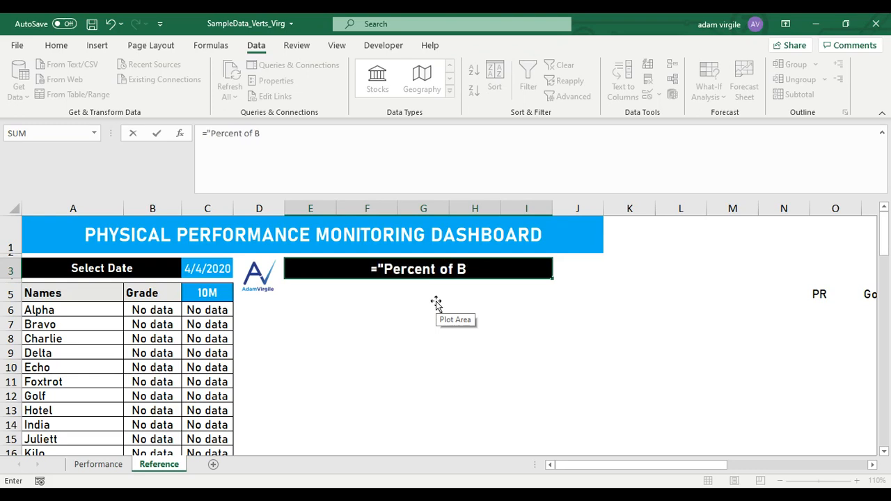
text(est"&)
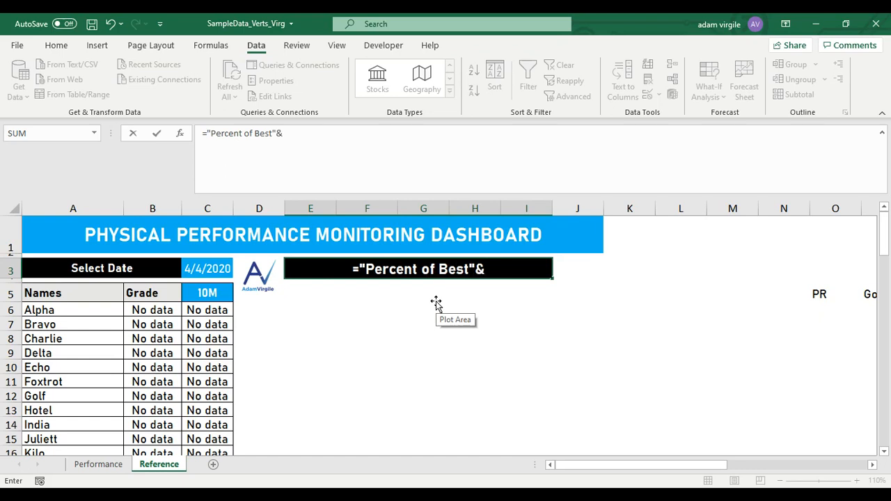
drag(593, 462, 730, 463)
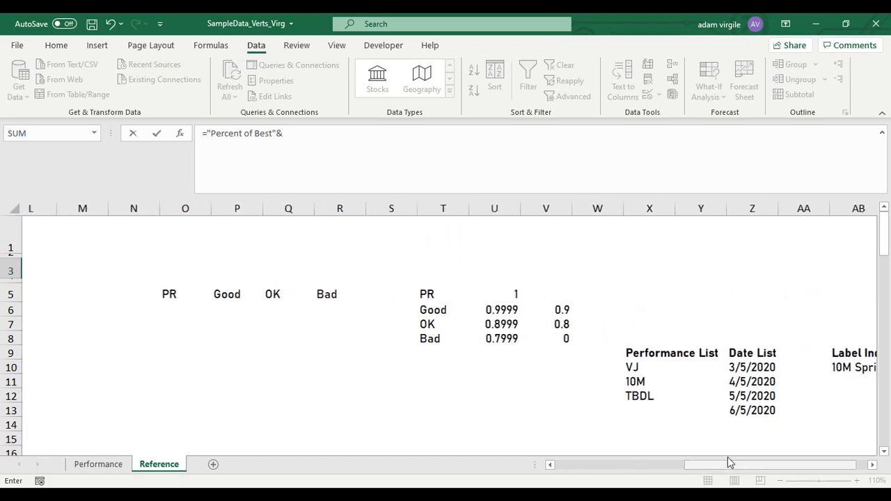
click(802, 365)
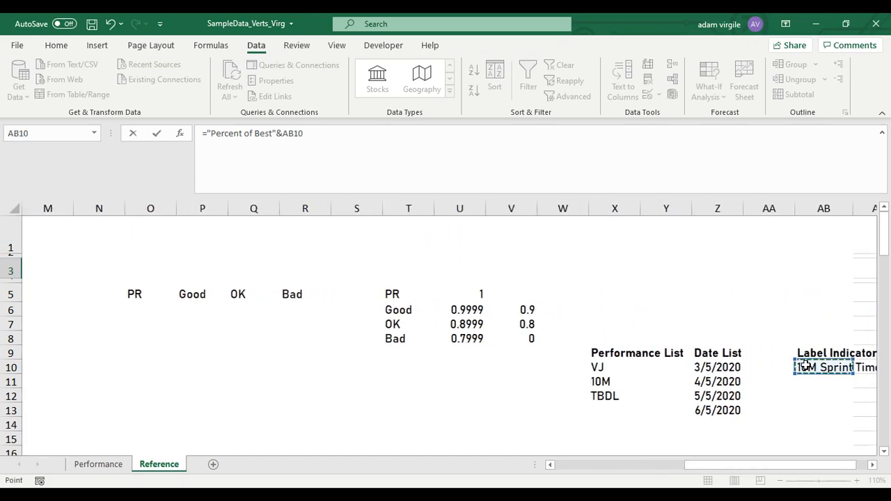
click(285, 134)
text($AB$)
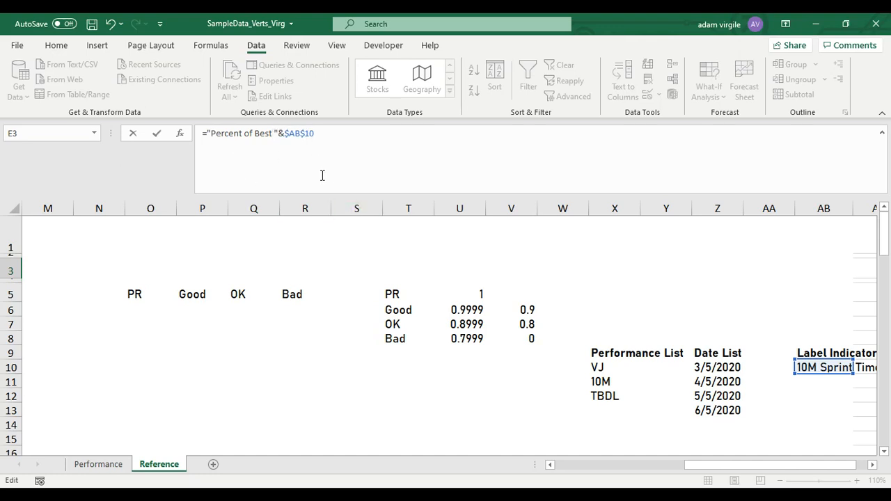
key(Return)
key(Up)
key(Left)
key(Left)
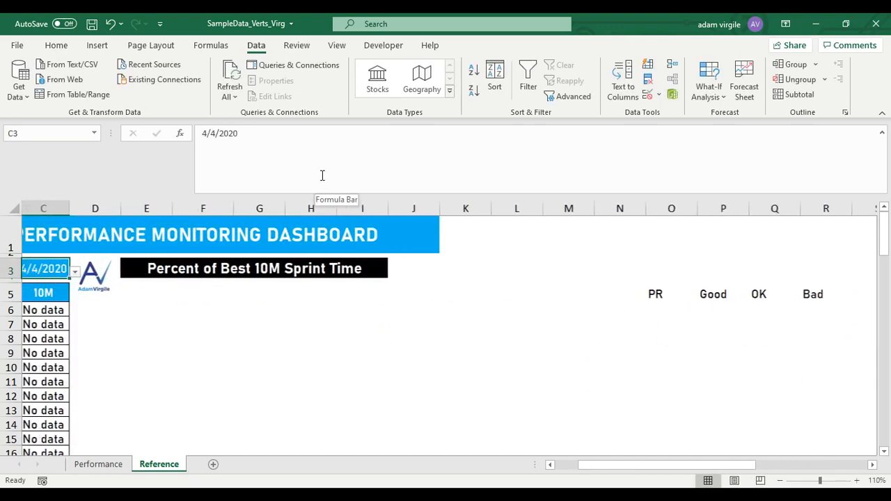
key(Right)
key(Right)
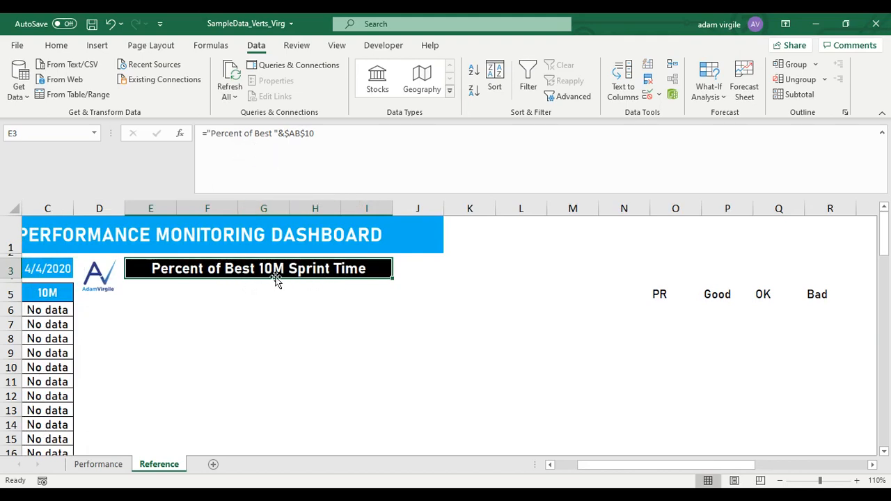
click(112, 310)
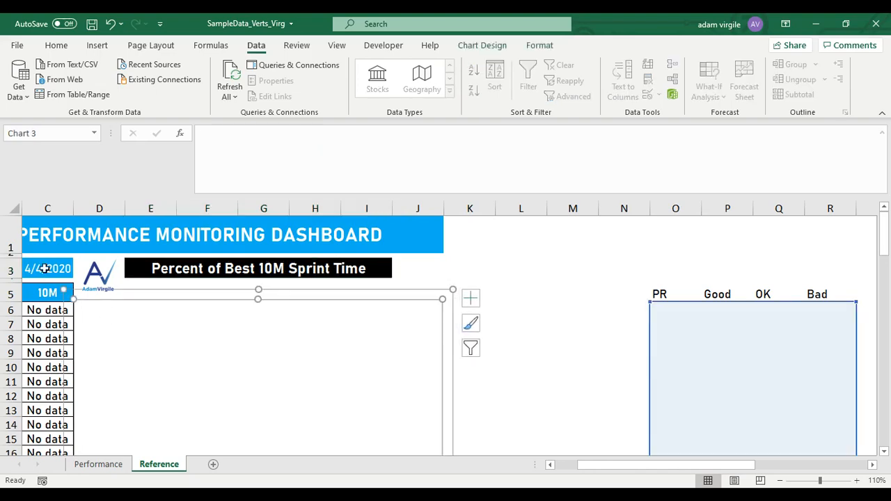
Select 4/5/2020 as the dashboard date in C3.
click(45, 268)
click(79, 272)
click(68, 293)
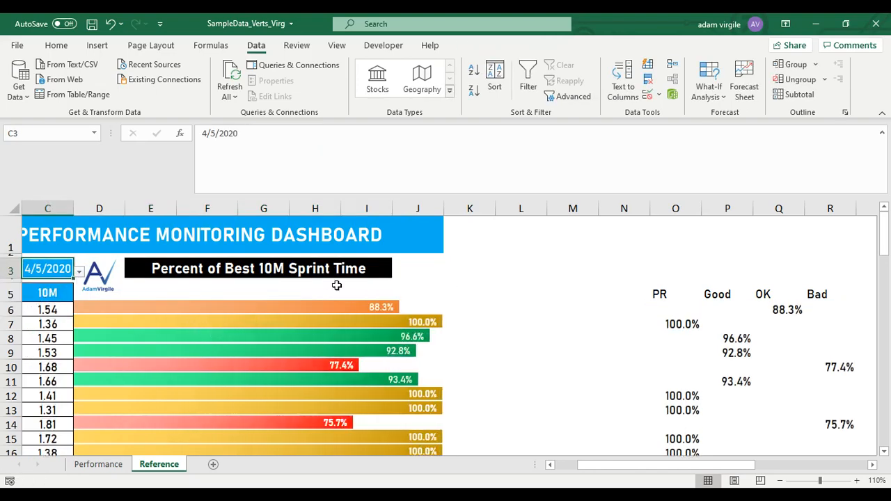
Select VJ as the test in C5 to check that the E3 chart heading follows the test.
drag(627, 464, 606, 465)
click(206, 293)
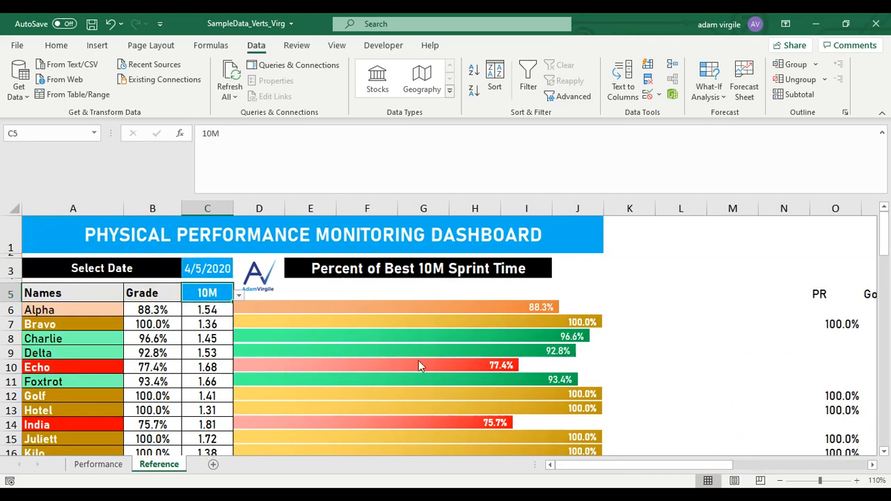
click(239, 296)
key(Up)
key(Return)
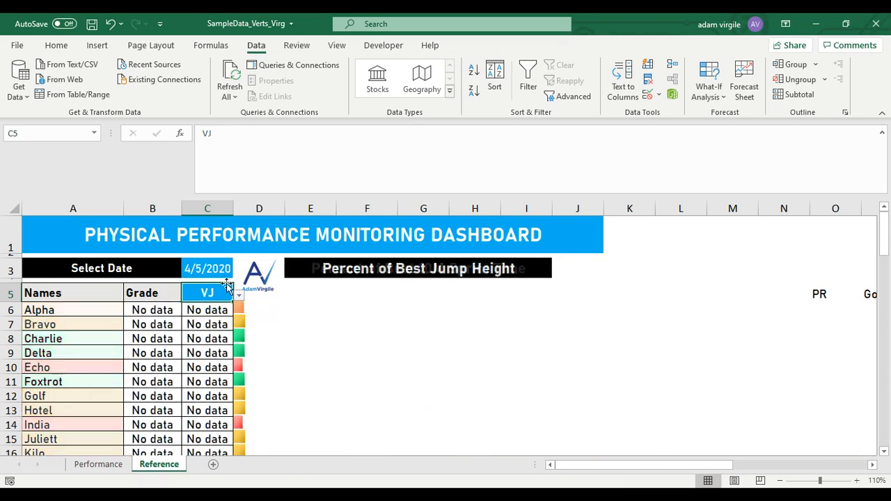
Select 5/6/2020 as the dashboard date in C3.
key(Up)
key(alt+Down)
key(Down)
key(Return)
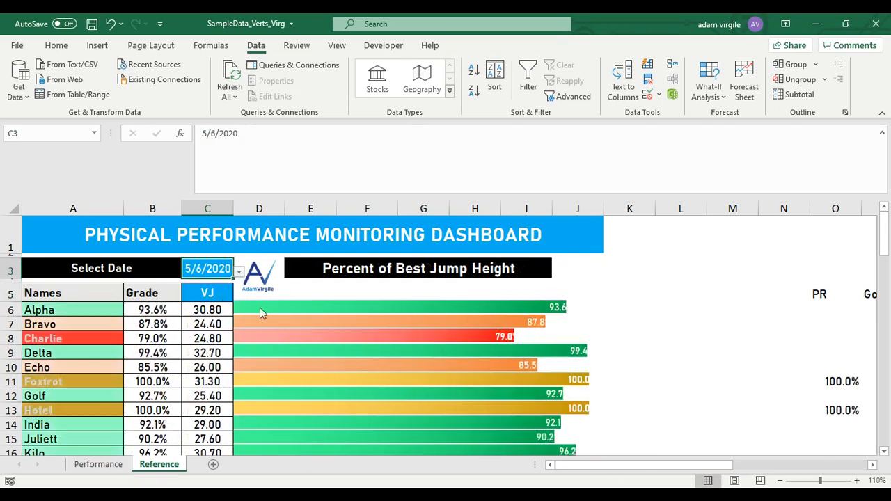
Inspect the formula behind the E3 chart heading and select TBDL as the test in C5.
click(398, 276)
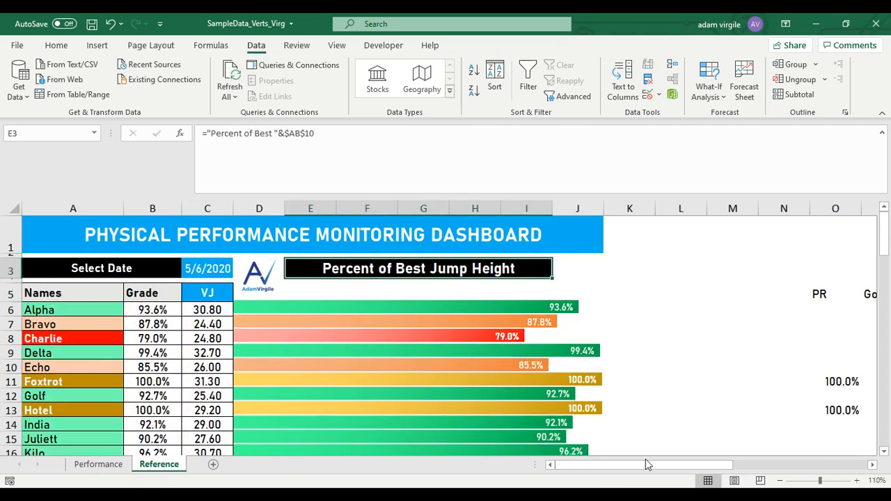
mouse_move(647, 465)
mouse_down()
mouse_move(792, 468)
mouse_move(655, 465)
mouse_up()
click(202, 289)
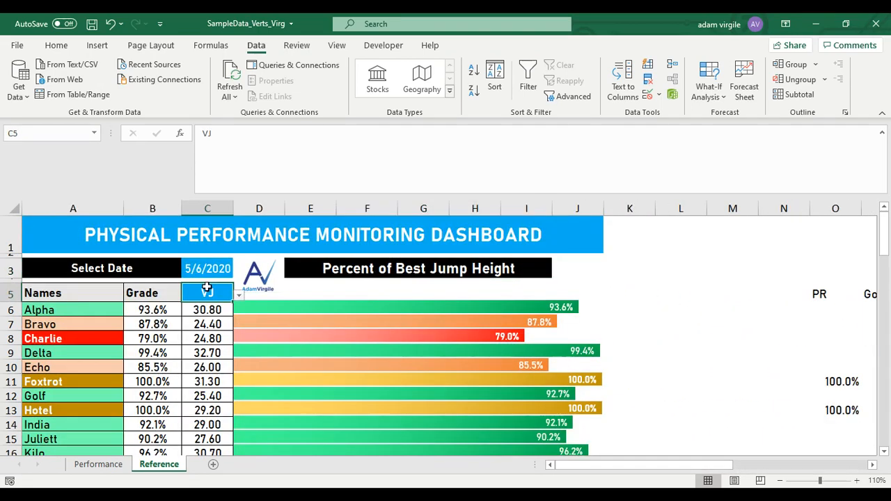
click(239, 297)
click(165, 326)
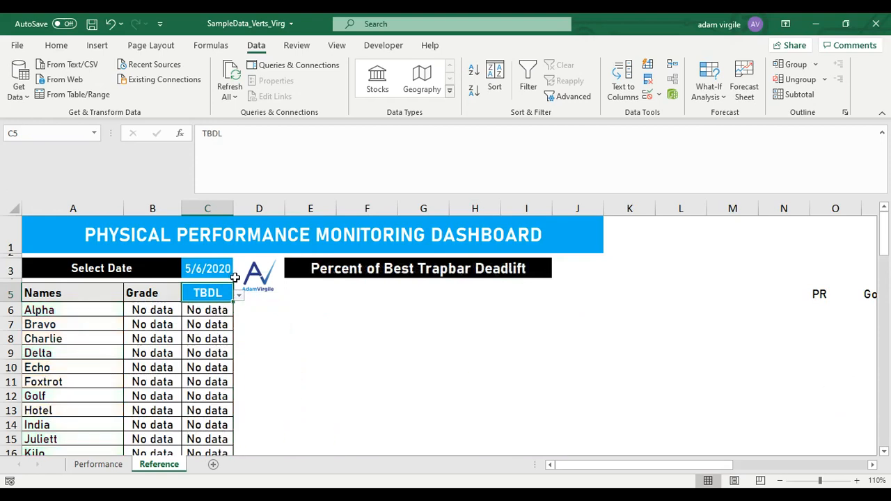
Set the dashboard date in C3 to 4/4/2020.
click(223, 270)
click(238, 273)
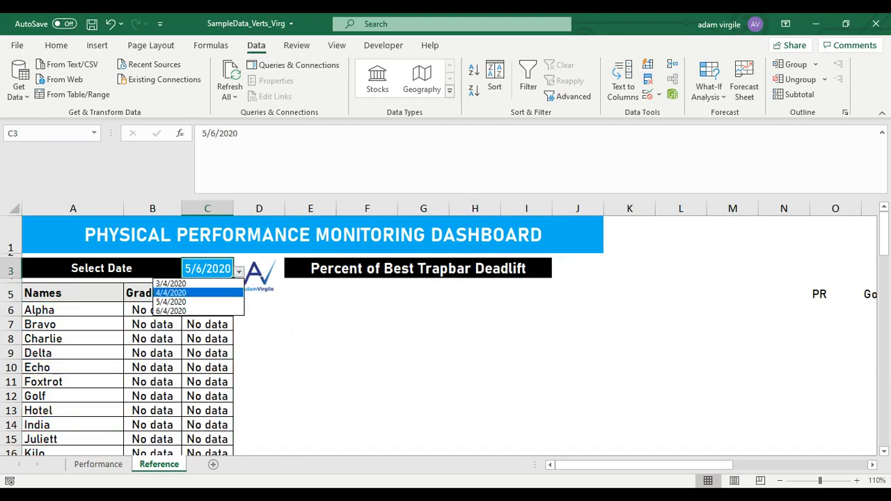
click(170, 293)
Examine the title formulas of the Trapbar Deadlift chart in E3 and the Jump Height Over Time chart in E34.
click(472, 278)
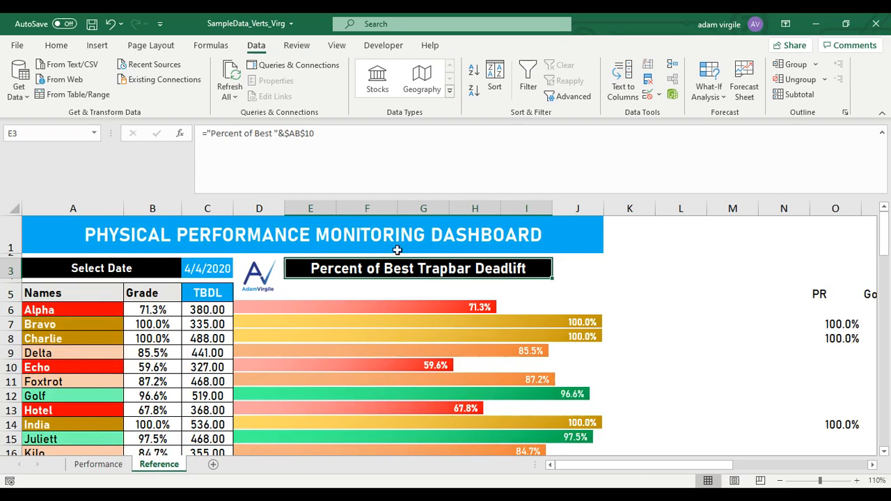
scroll(296, 351, down, 1)
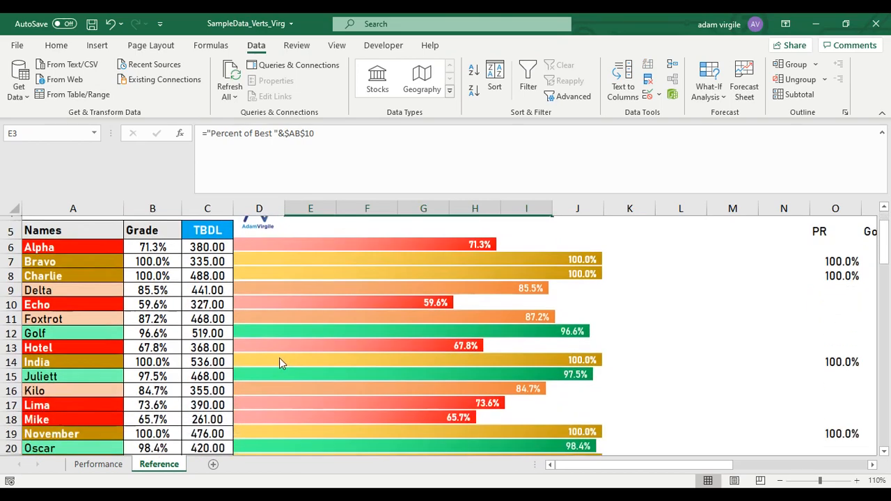
scroll(279, 358, up, 1)
scroll(241, 296, down, 9)
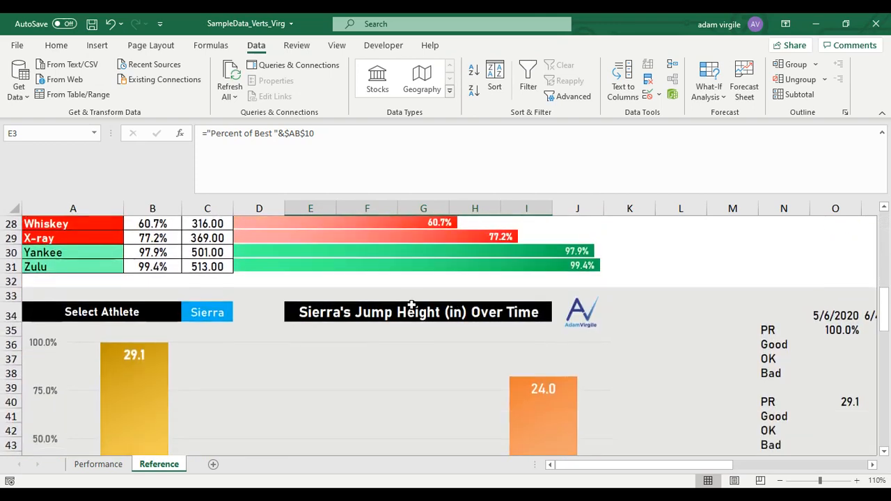
click(412, 307)
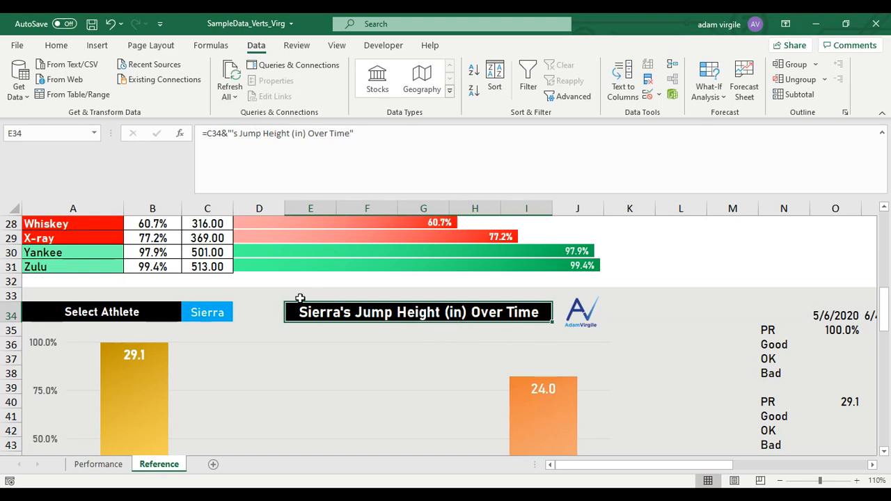
scroll(488, 356, down, 3)
scroll(480, 345, up, 2)
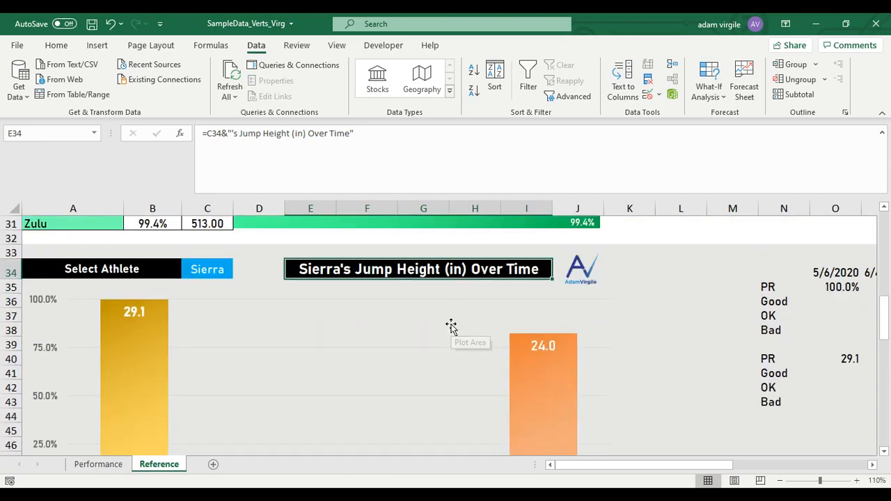
scroll(445, 328, up, 10)
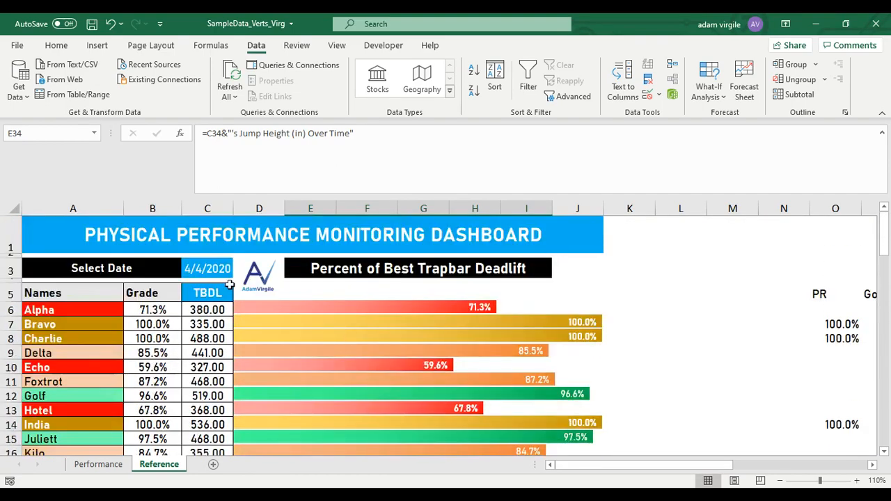
Compare the metric selector in C5 and the team bar chart with the individual athlete's over-time chart below.
click(199, 292)
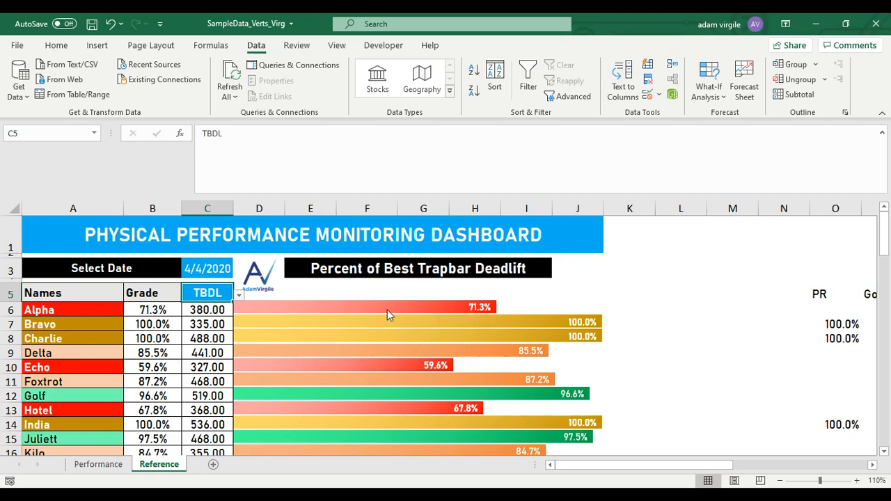
mouse_move(485, 334)
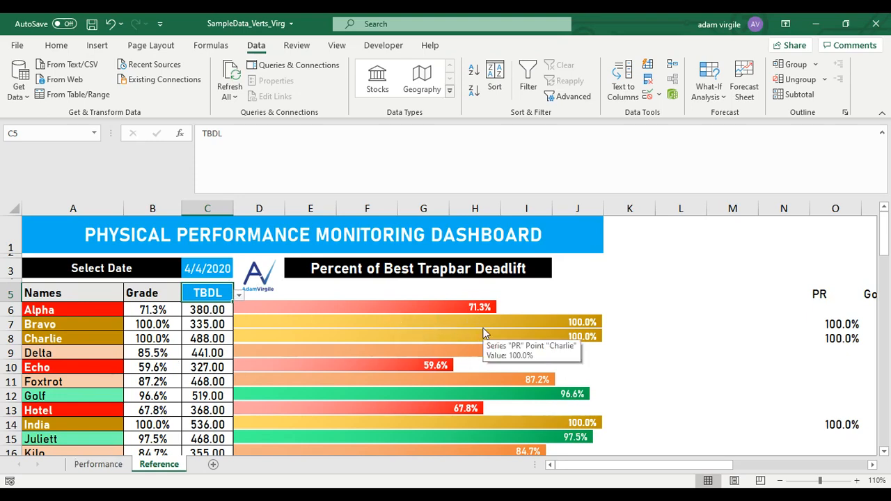
scroll(485, 333, down, 2)
scroll(499, 304, up, 2)
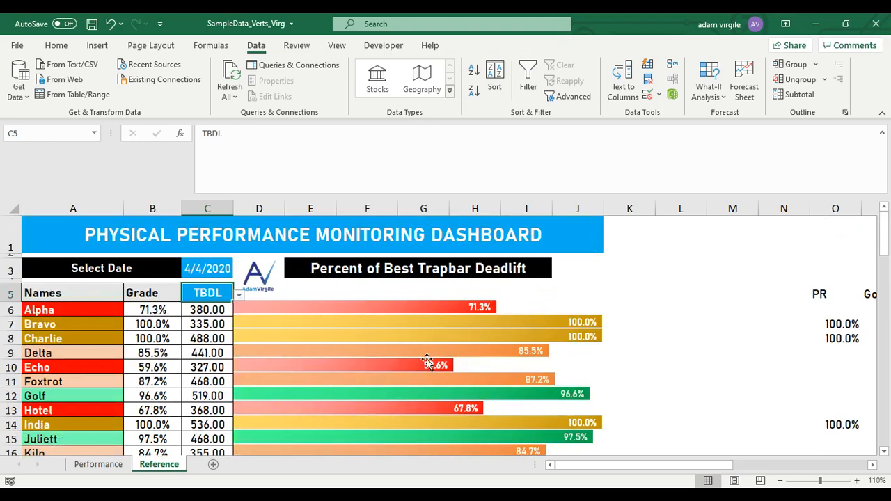
mouse_move(429, 340)
scroll(264, 364, down, 4)
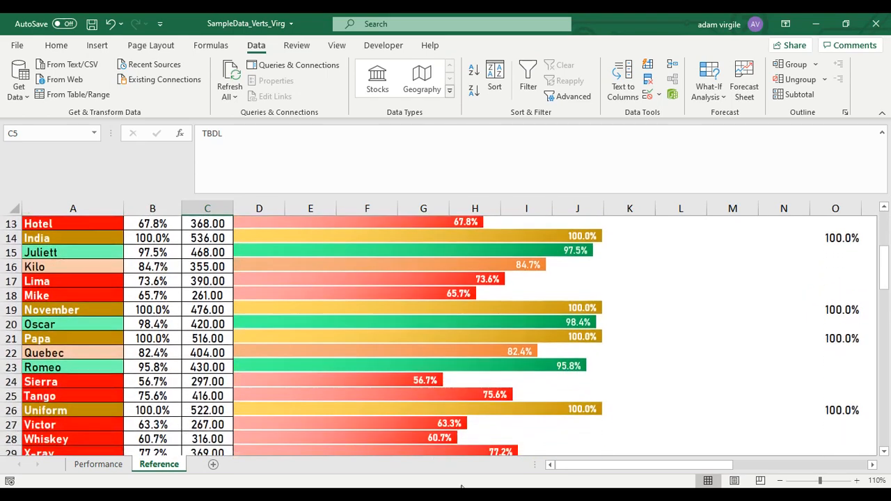
scroll(527, 425, down, 7)
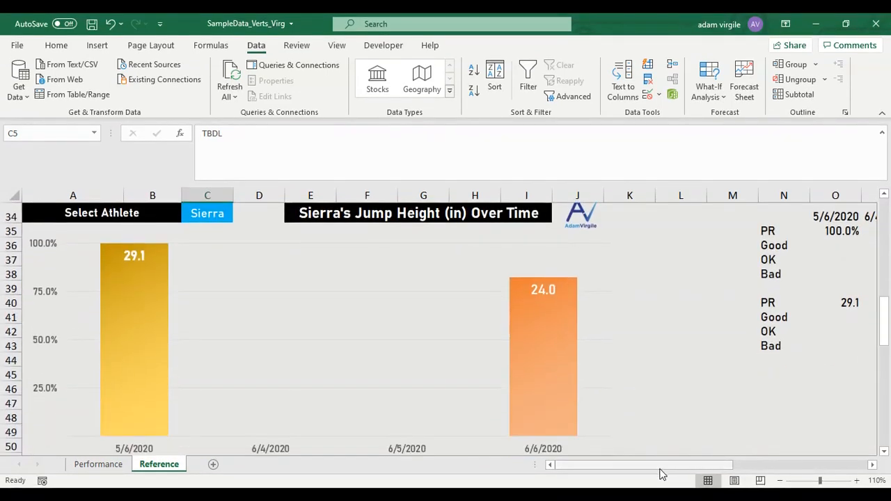
Examine the MAXIFS date formulas in O34:R34 that feed the athlete's over-time chart.
drag(661, 475, 721, 470)
scroll(696, 343, up, 2)
click(687, 313)
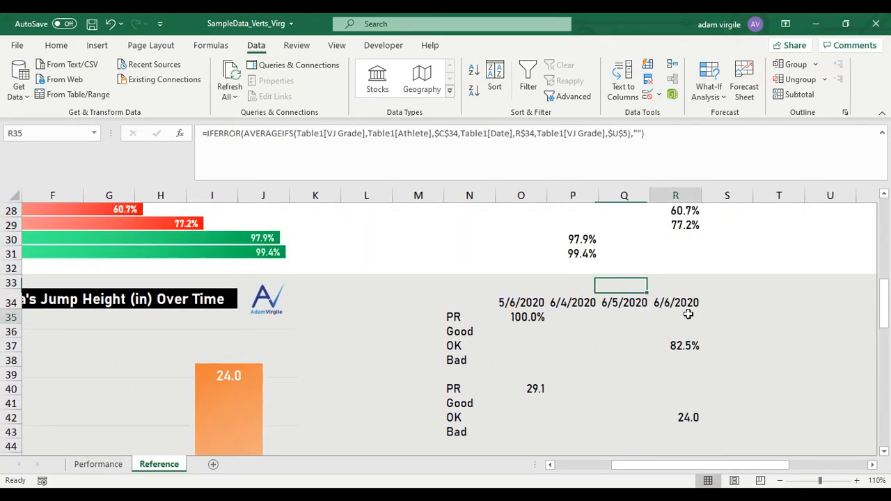
click(683, 300)
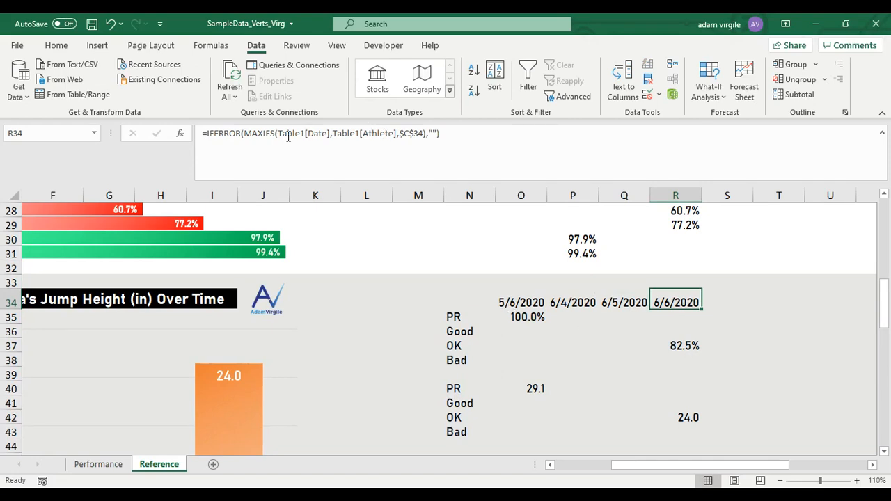
click(265, 134)
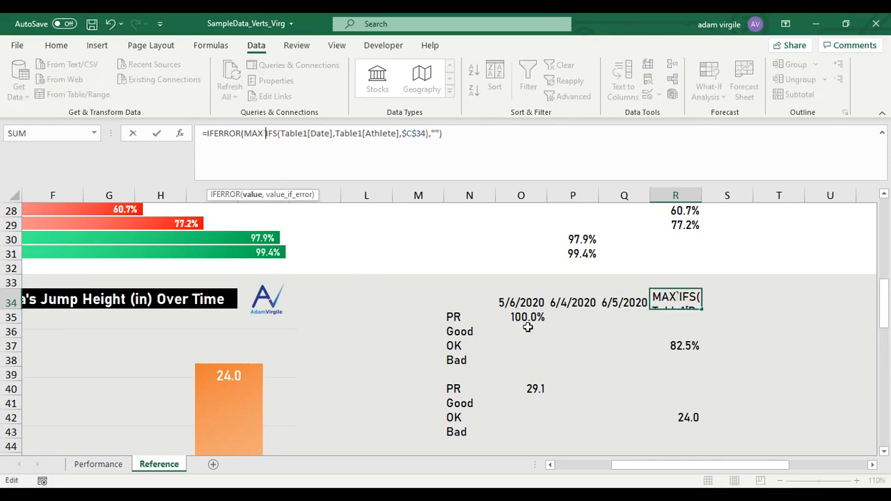
key(Escape)
click(619, 299)
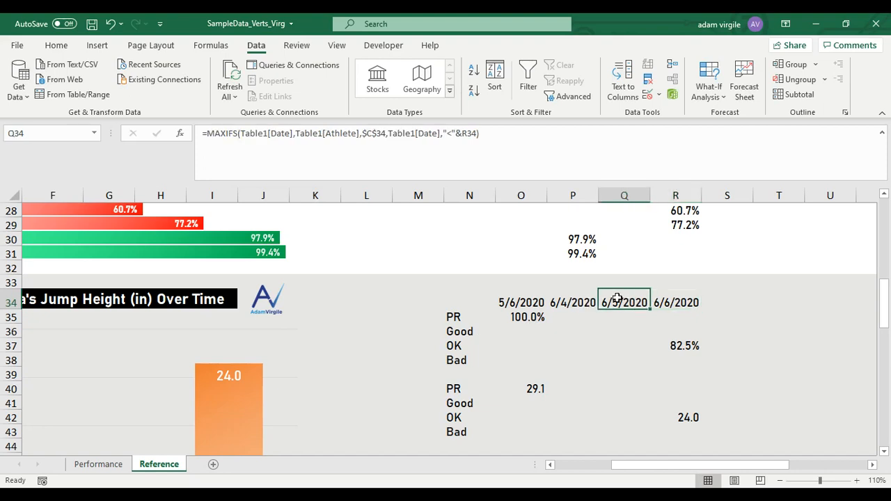
click(551, 299)
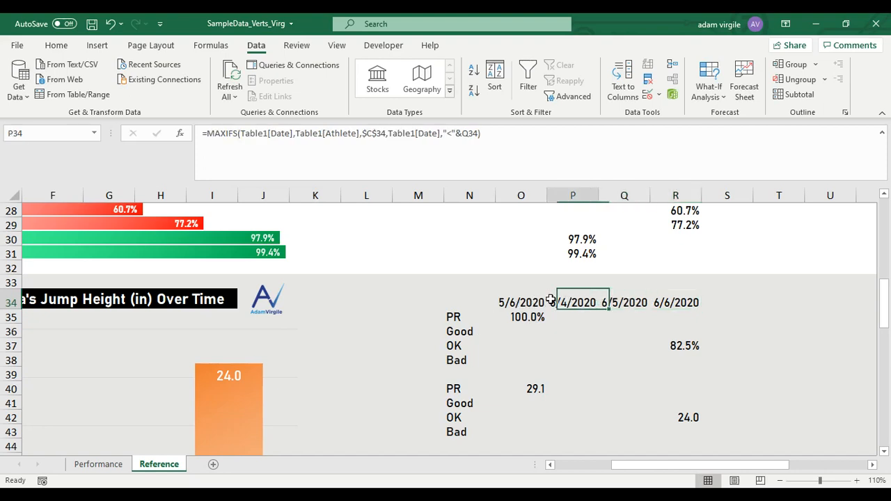
click(527, 300)
click(655, 301)
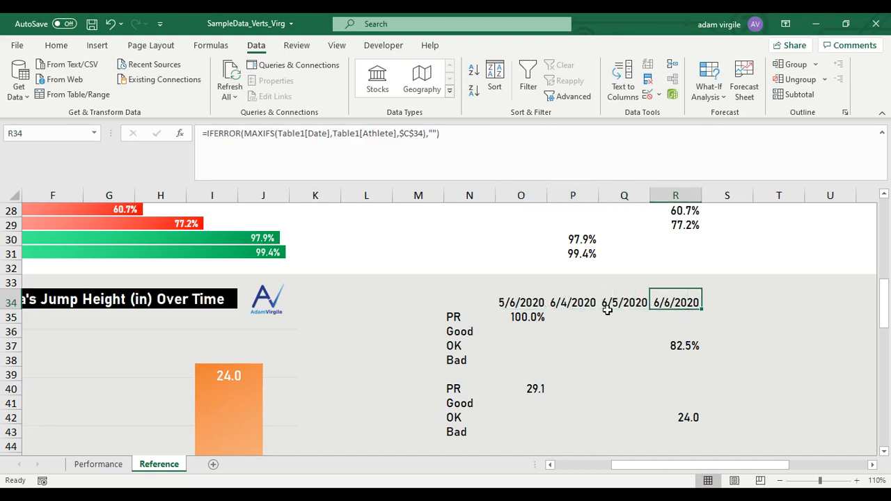
click(263, 133)
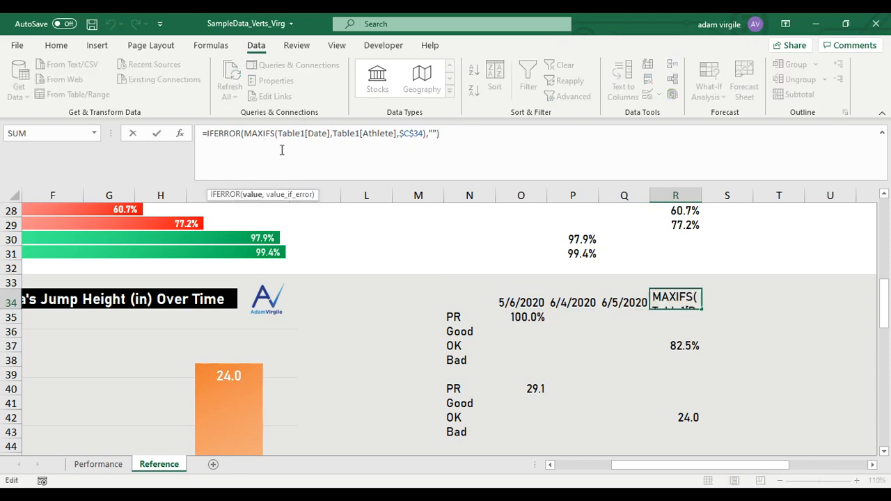
key(Escape)
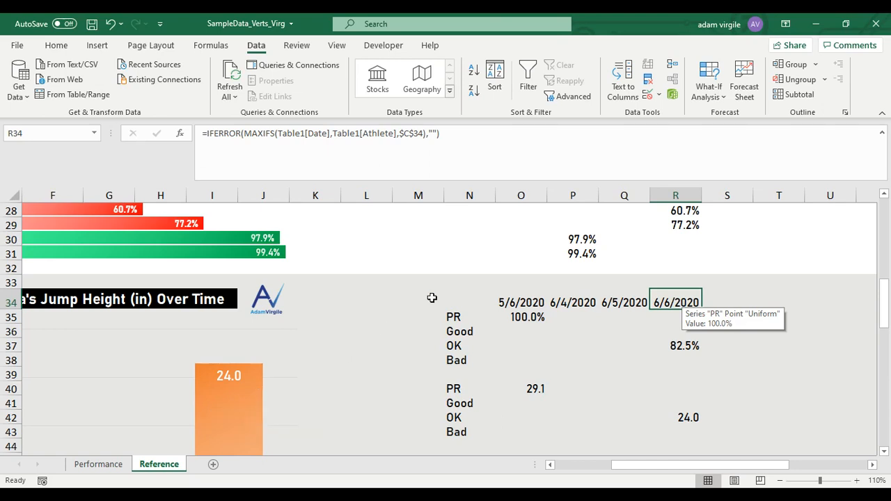
Inspect the date and athlete arguments of R34's MAXIFS formula and check the dates on the athlete's chart.
click(308, 133)
click(377, 133)
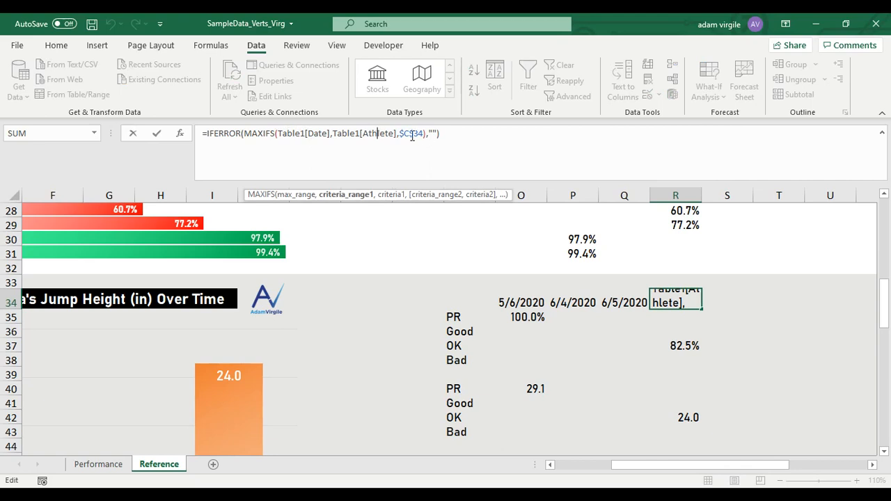
key(Escape)
drag(677, 466, 595, 466)
mouse_move(633, 373)
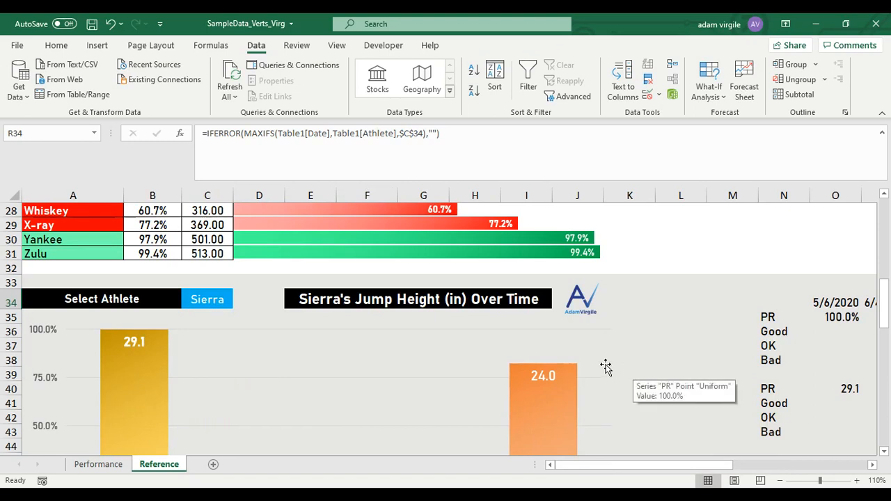
scroll(606, 367, down, 3)
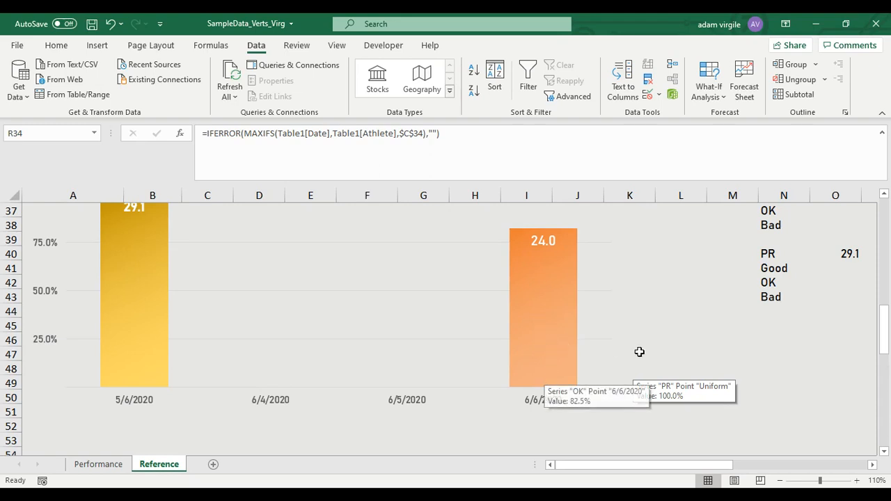
scroll(647, 345, up, 3)
Remove the IFERROR wrapper from R34, leaving =MAXIFS(Table1[Date],Table1[Athlete],$C$34).
drag(637, 465, 707, 468)
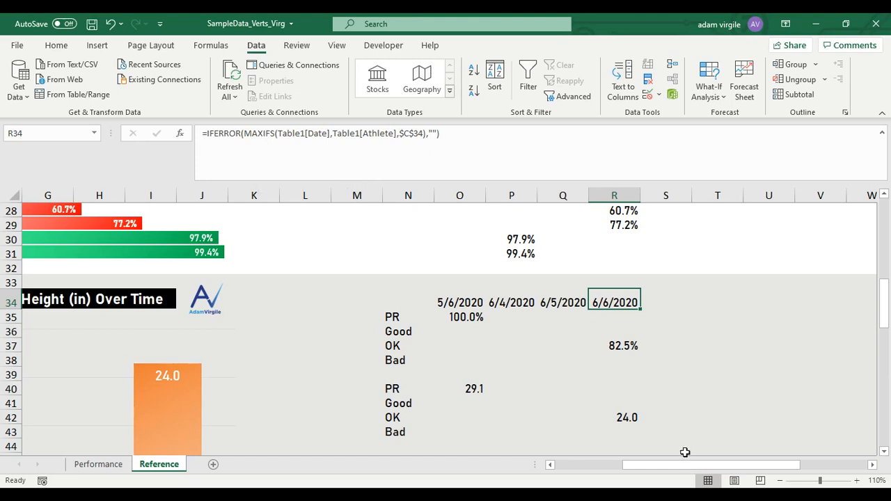
mouse_move(688, 468)
mouse_down()
mouse_move(717, 469)
mouse_move(700, 469)
mouse_up()
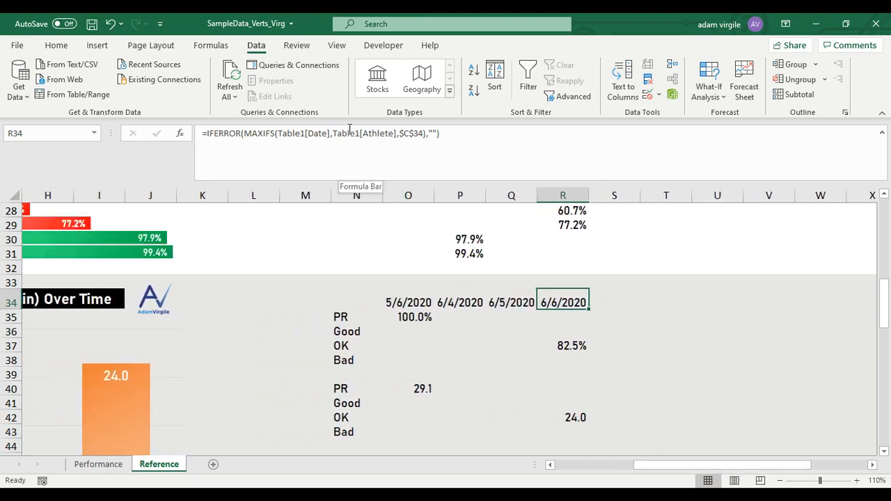
click(245, 134)
drag(206, 136, 245, 136)
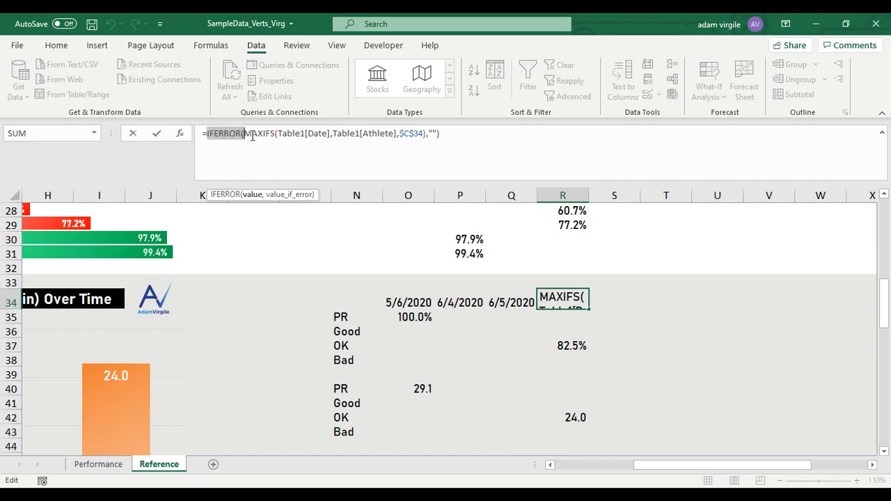
key(BackSpace)
click(420, 135)
key(BackSpace)
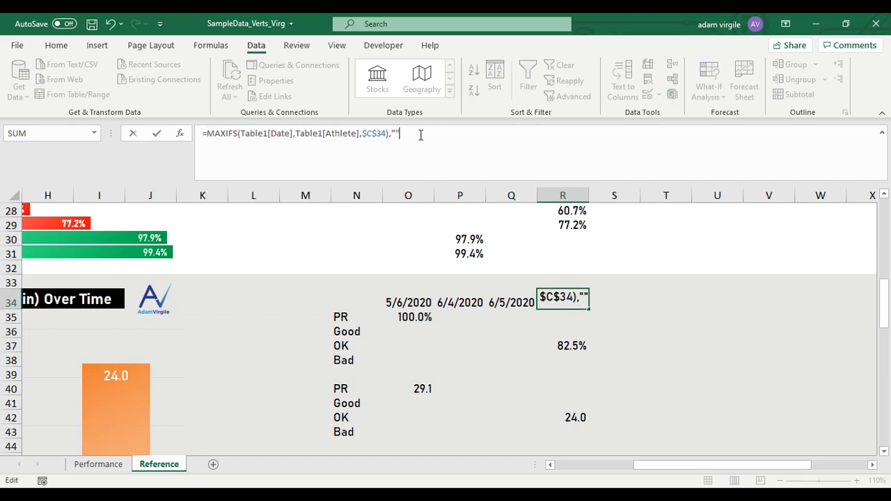
key(BackSpace)
text())
key(ctrl+Return)
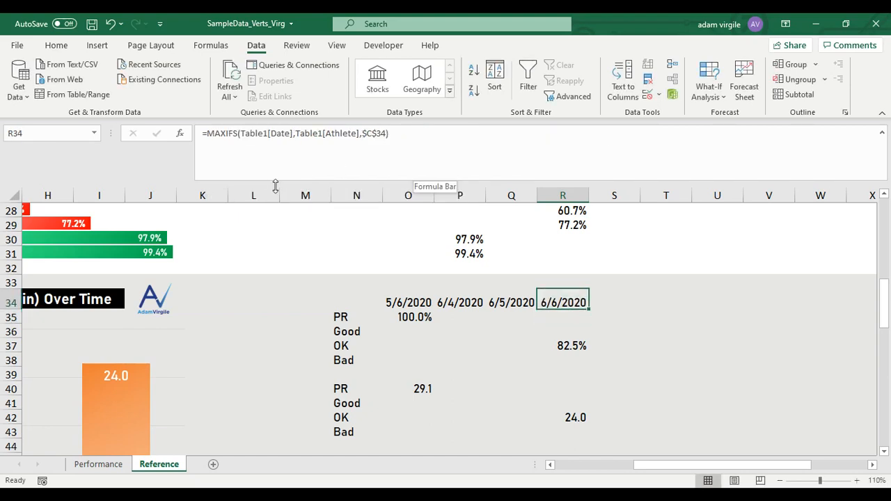
Start wrapping R34's MAXIFS formula in an IF whose logical test begins with the absolute metric selector reference $C$5.
click(216, 137)
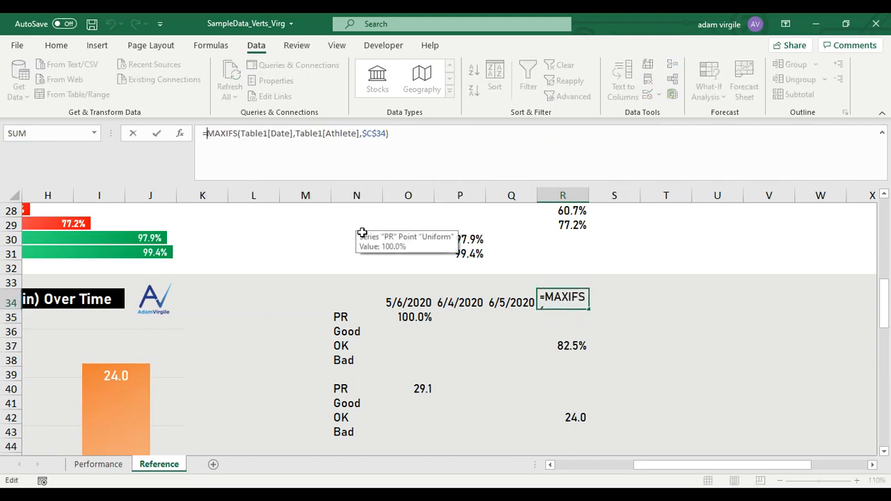
text(IF()
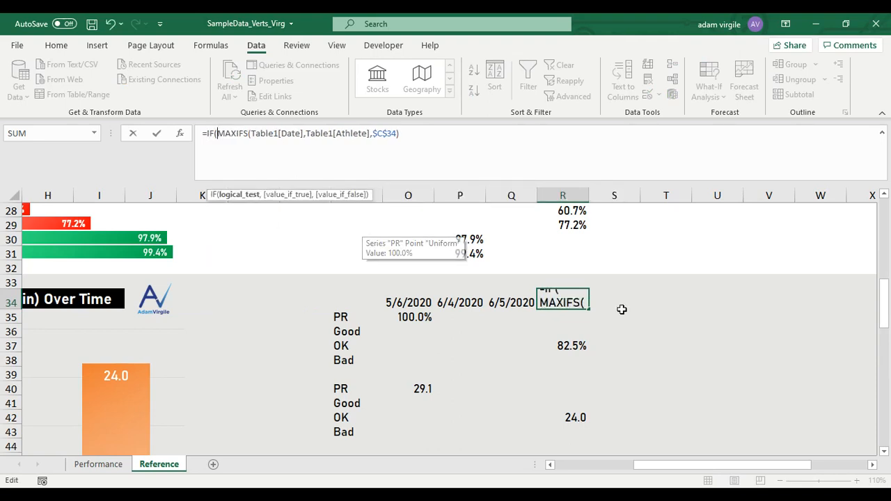
scroll(574, 394, up, 3)
scroll(574, 394, up, 6)
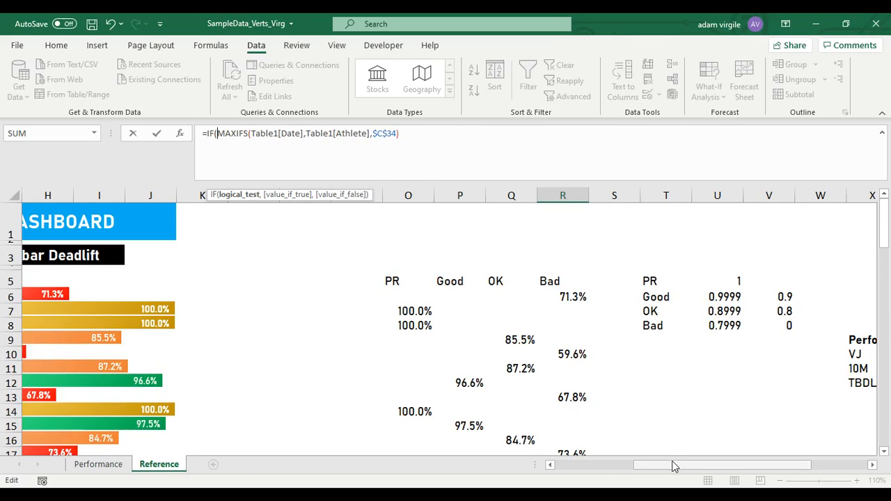
drag(672, 465, 560, 458)
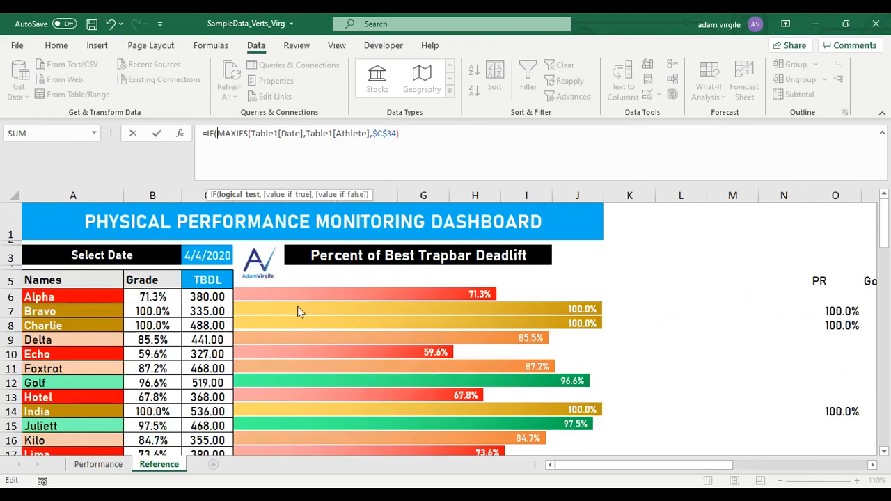
click(207, 279)
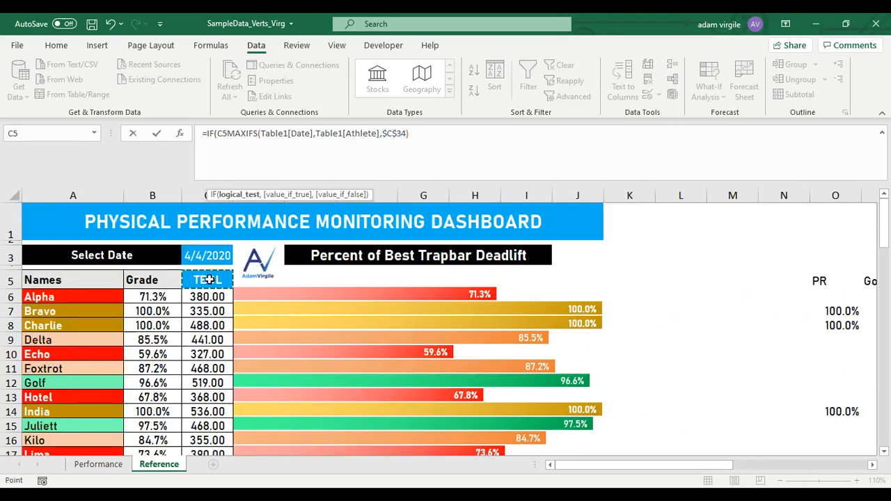
click(218, 133)
key(F4)
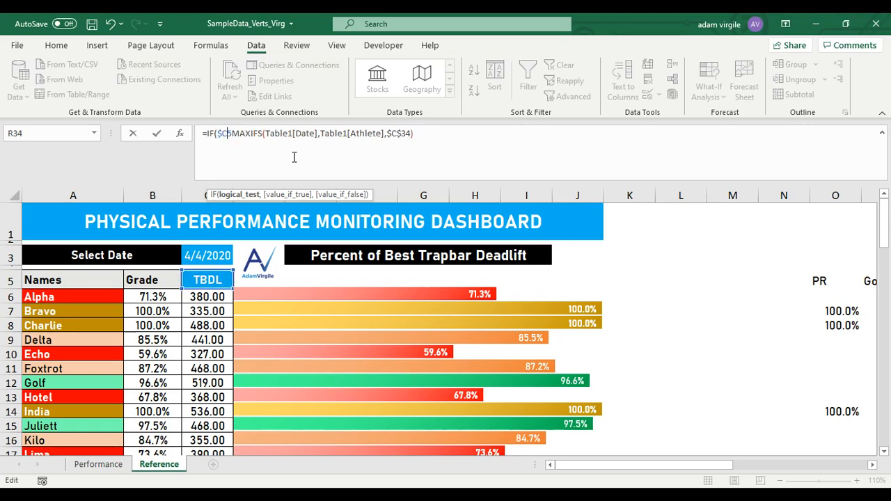
Complete the IF test in R34 as $C$5=$X$10, the VJ entry of the Performance List, with MAXIFS as value-if-true.
text(=)
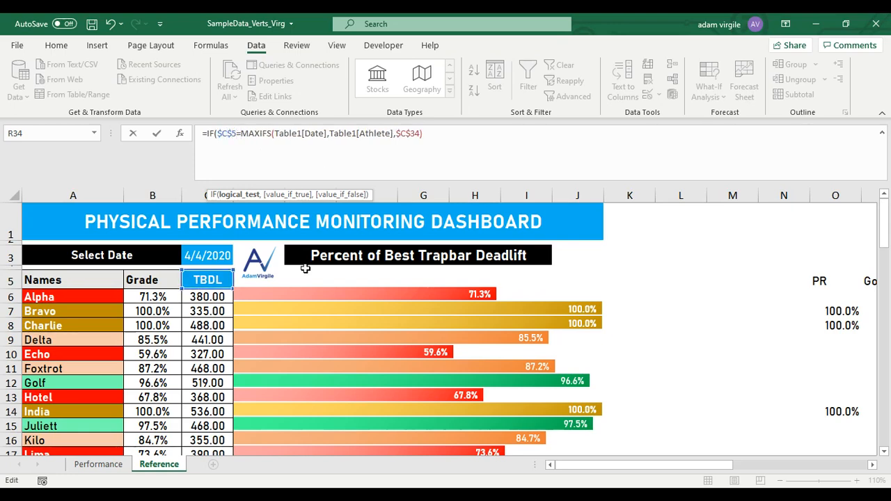
drag(587, 467, 721, 468)
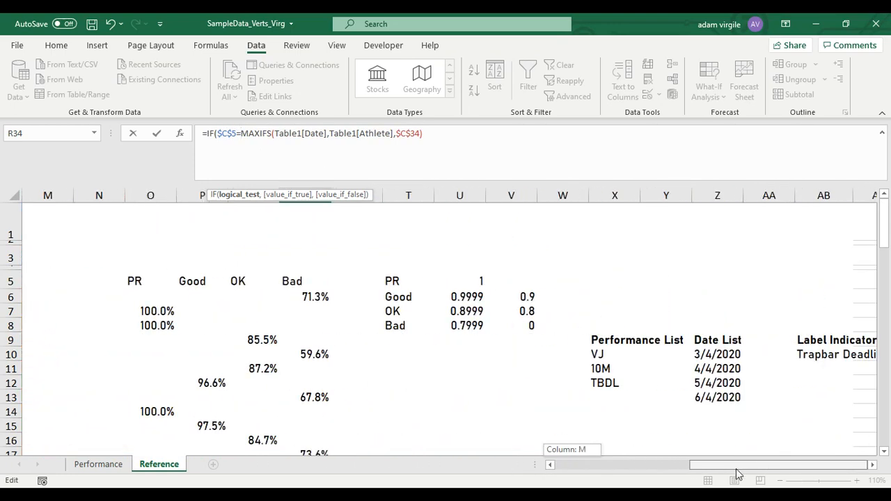
click(611, 356)
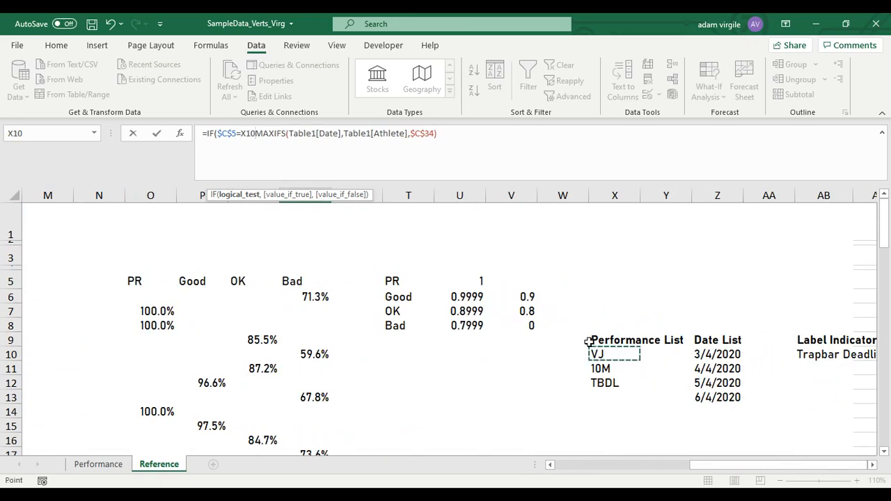
click(241, 133)
text($X$10)
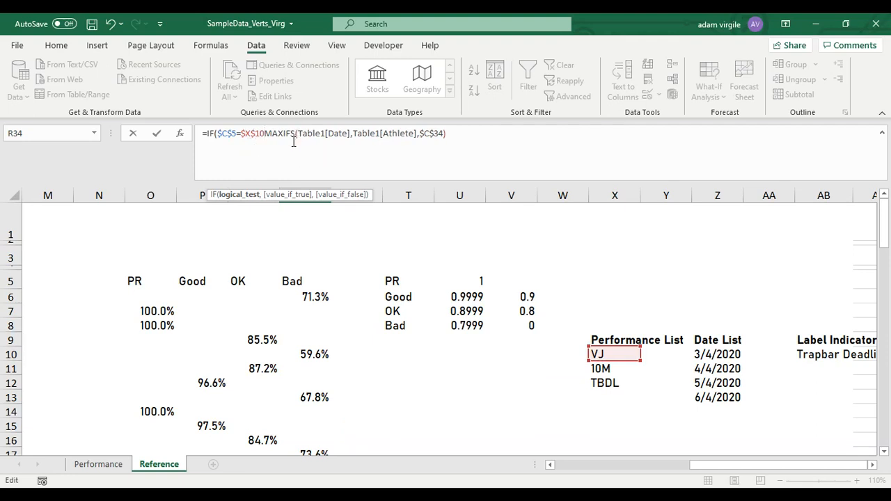
text(,)
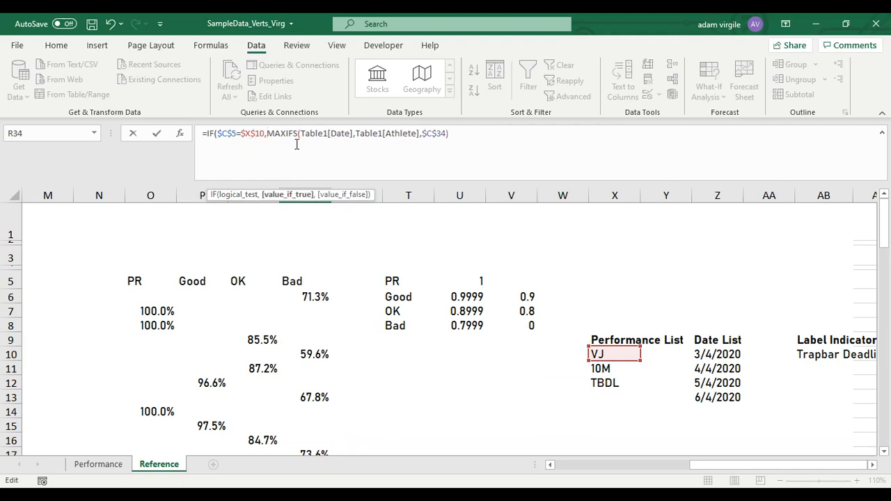
Add the criterion Table1[VJ],">0" to R34's MAXIFS, close the IF and enter the formula.
click(339, 133)
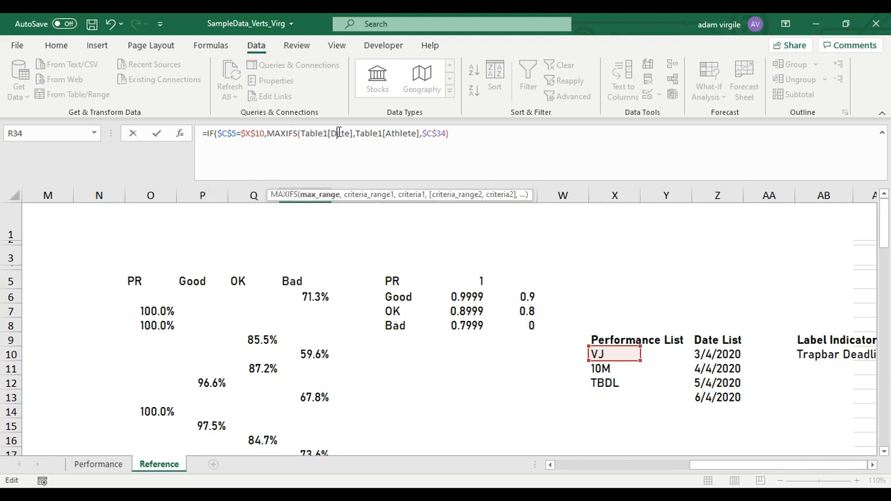
click(398, 135)
click(441, 133)
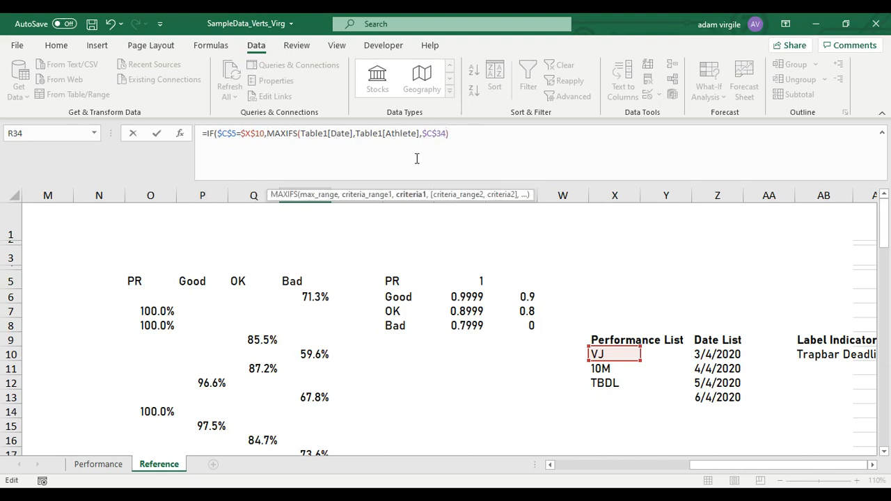
text(,)
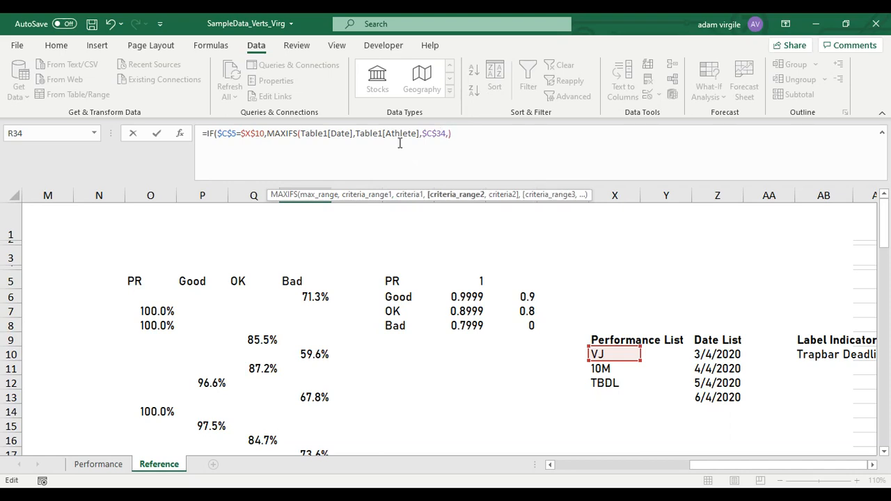
text(Table1)
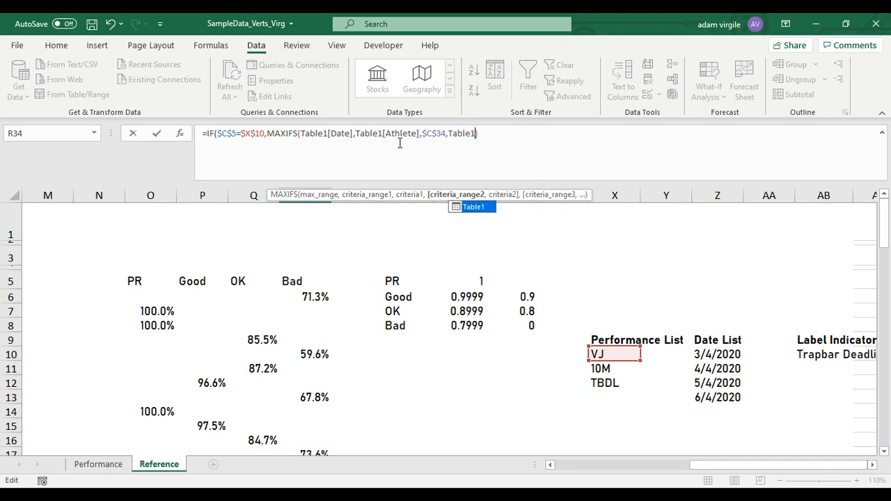
text([)
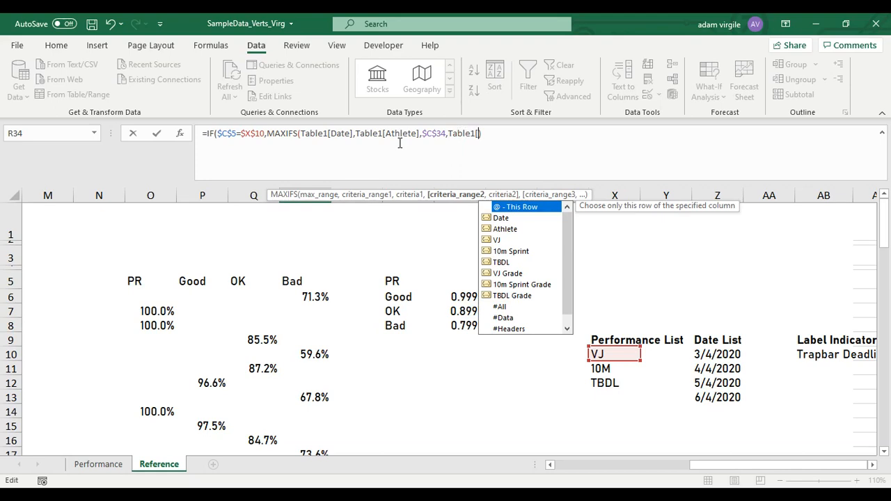
text(VJ])
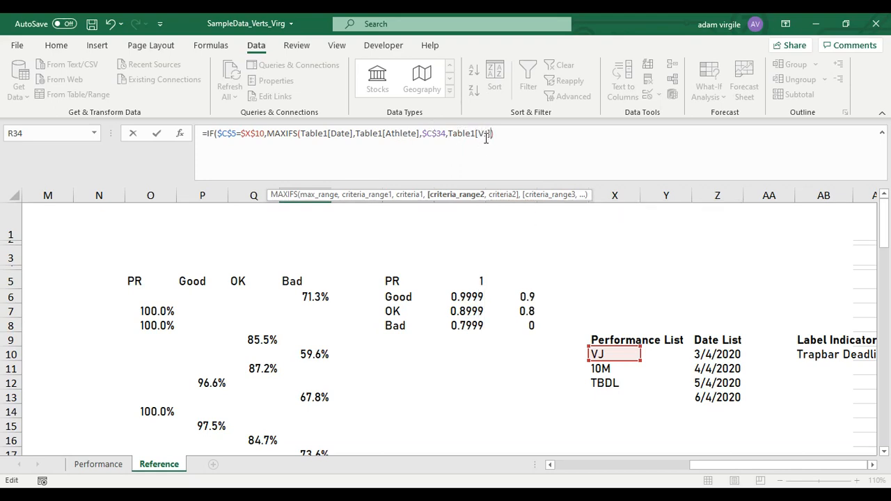
text(,">0)
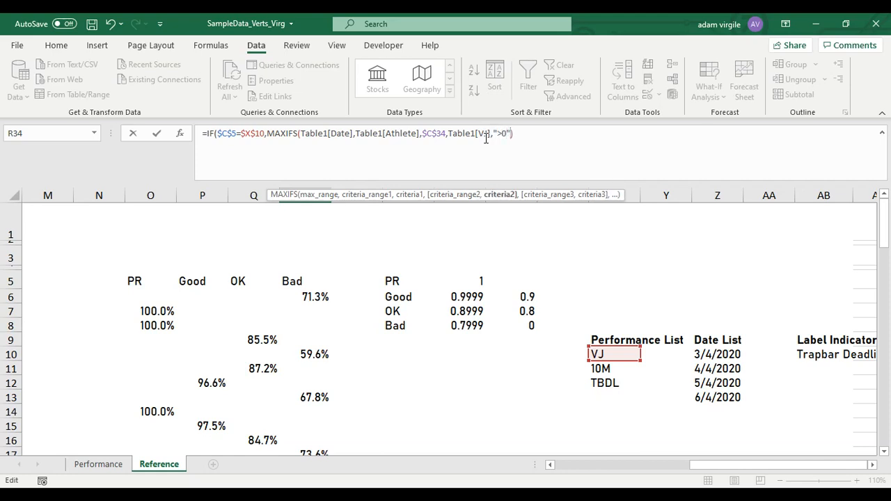
text("))
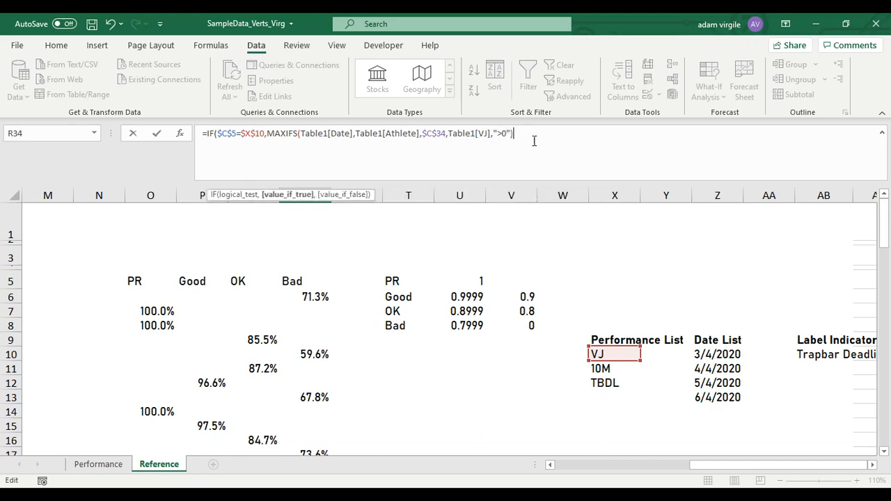
text())
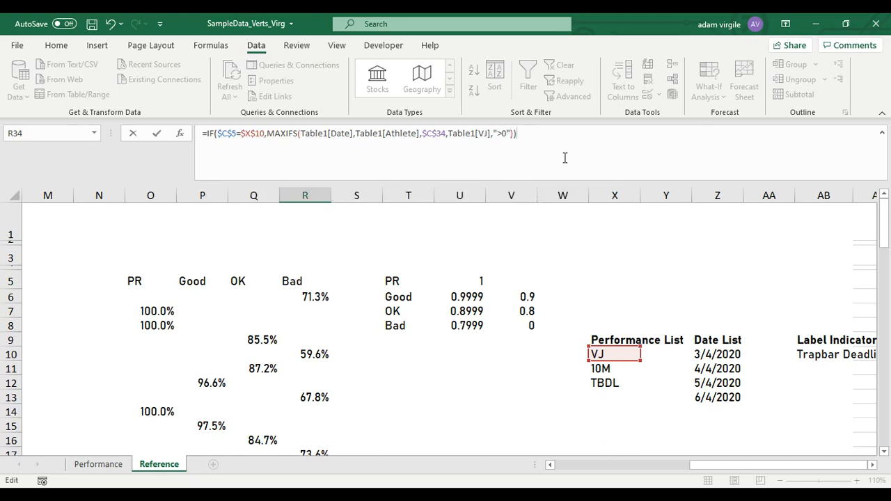
key(ctrl+Return)
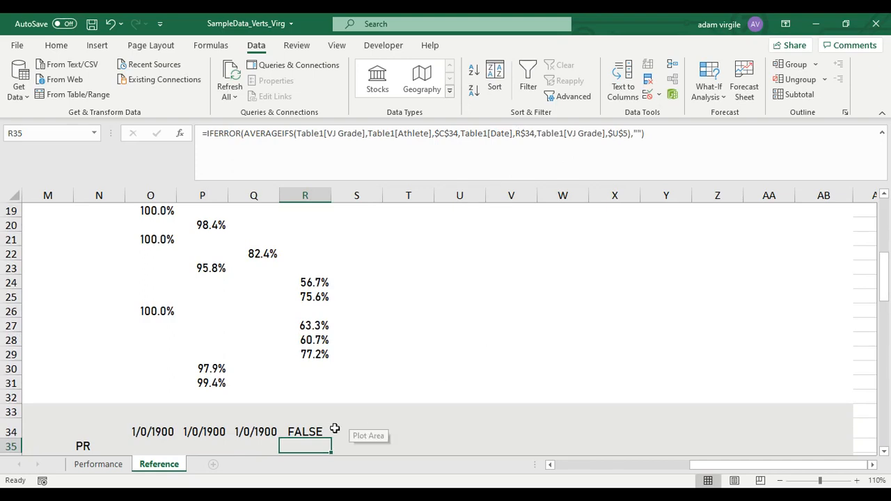
Set the metric selector in C5 to VJ.
drag(693, 464, 613, 463)
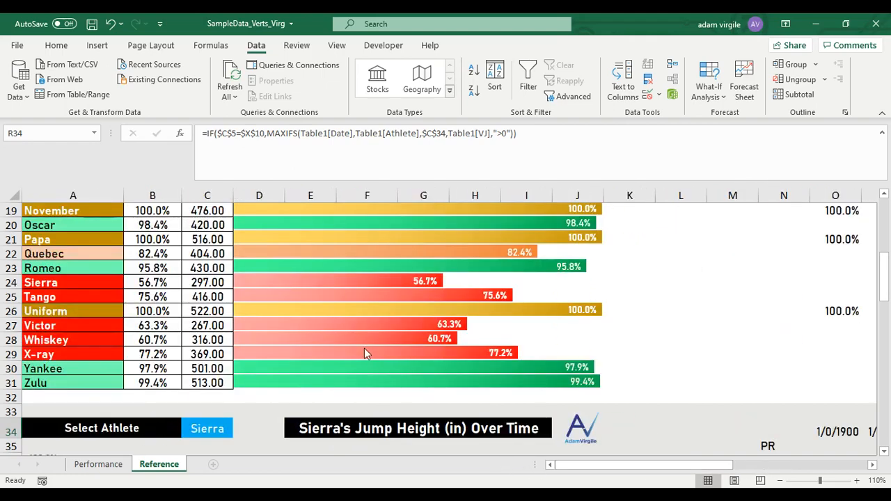
scroll(454, 365, up, 6)
click(207, 280)
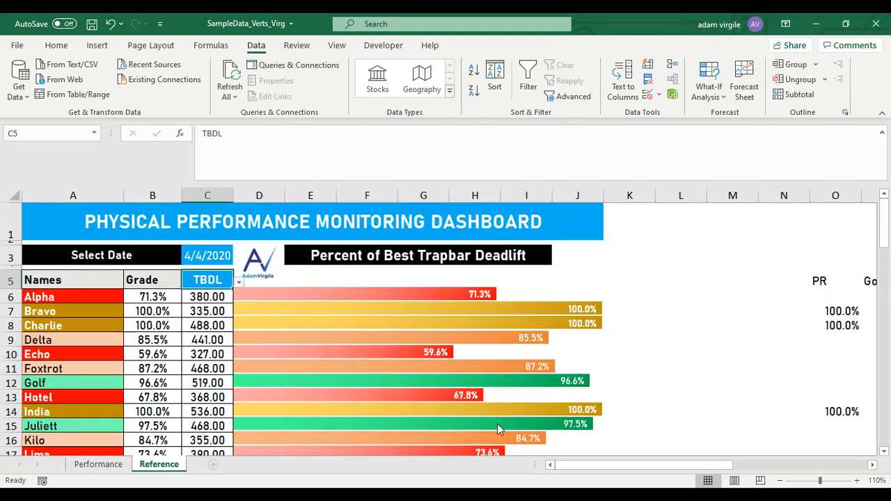
mouse_move(582, 468)
mouse_down()
mouse_move(714, 466)
mouse_move(579, 466)
mouse_up()
click(610, 354)
click(222, 282)
click(238, 282)
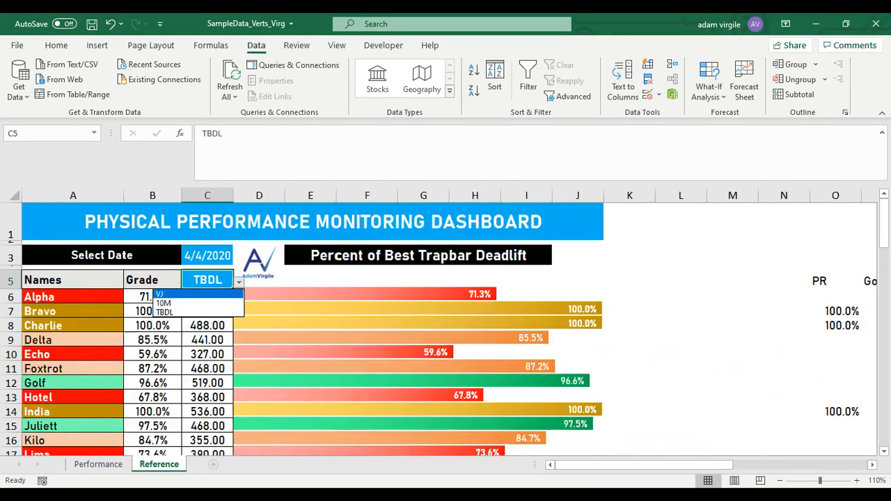
click(162, 294)
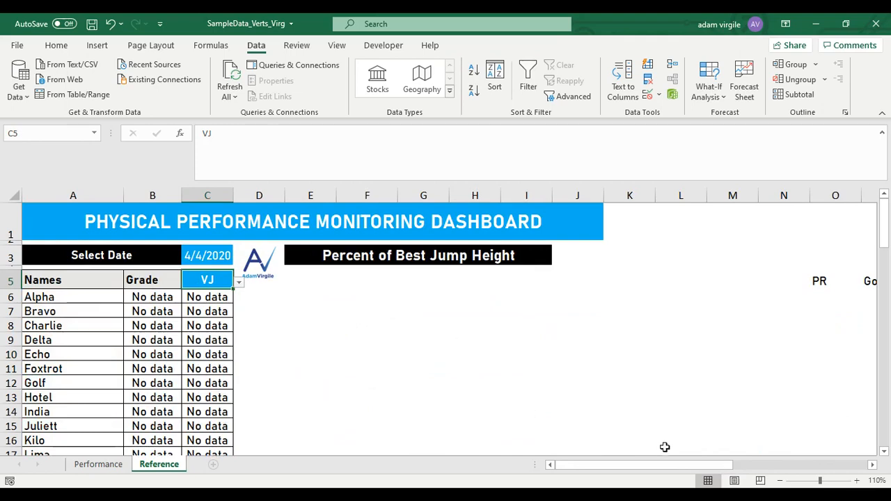
Replace the last closing parenthesis of R34's IF formula with a comma to make room for a value-if-false argument.
scroll(693, 424, down, 8)
drag(705, 465, 761, 467)
click(682, 344)
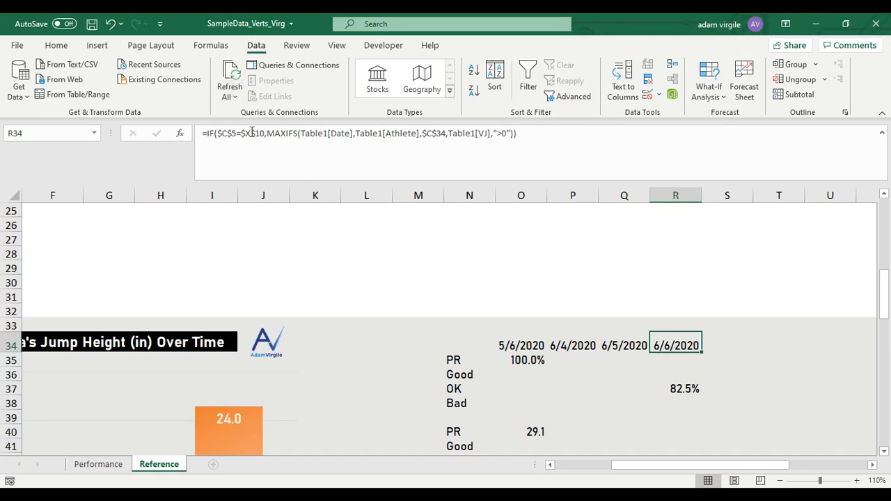
click(516, 133)
click(516, 133)
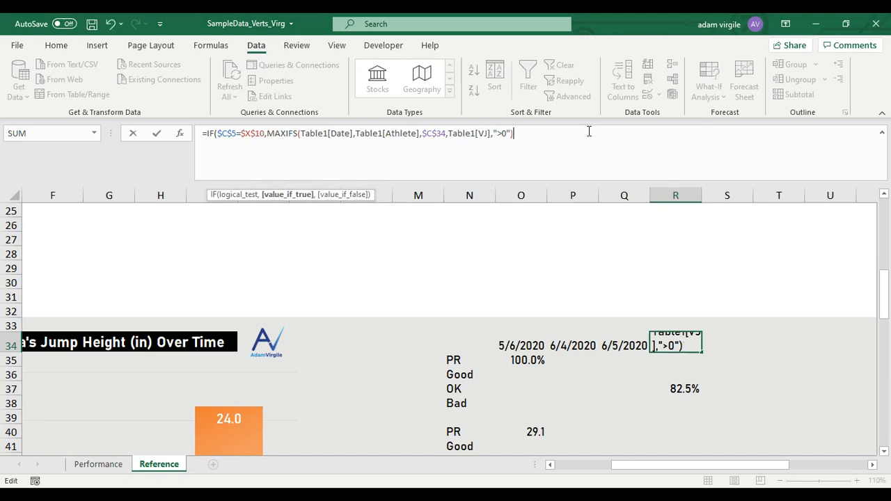
text(,)
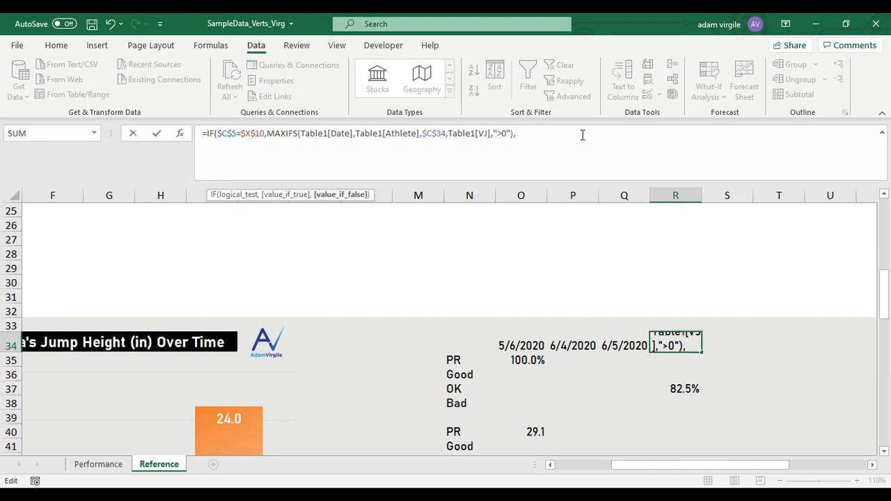
Copy the whole IF clause in R34's formula and paste it on a new line as the value-if-false argument.
drag(583, 135, 208, 133)
key(ctrl+c)
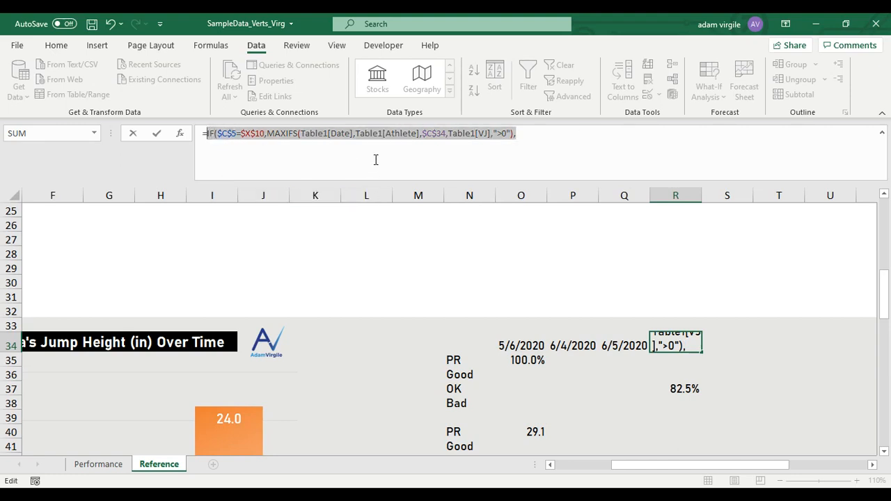
click(536, 139)
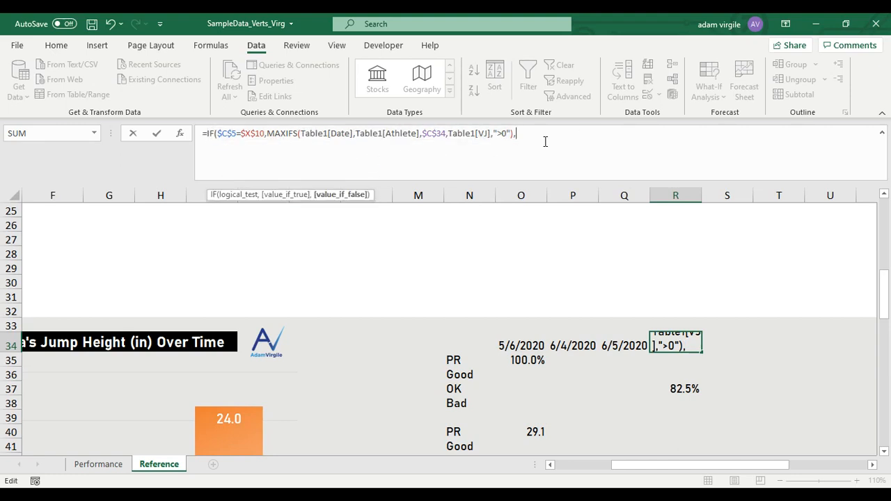
key(alt+Return)
key(ctrl+v)
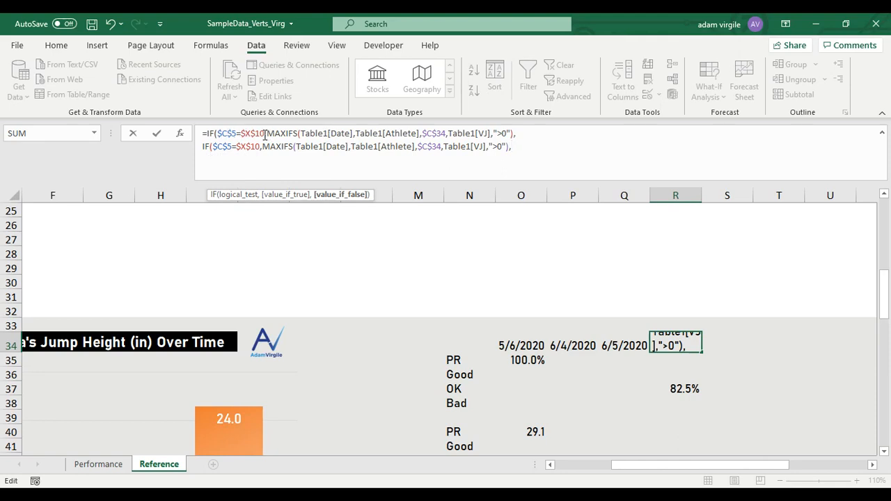
In the second IF clause of R34, change the test reference to $X$11 and the criteria column to Table1[10m Sprint].
click(259, 147)
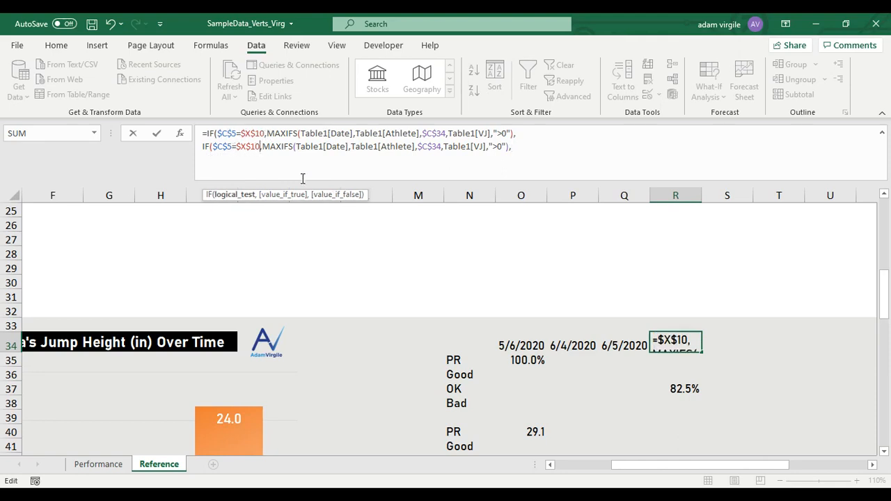
key(BackSpace)
text(1)
click(481, 147)
key(BackSpace)
key(BackSpace)
text(10)
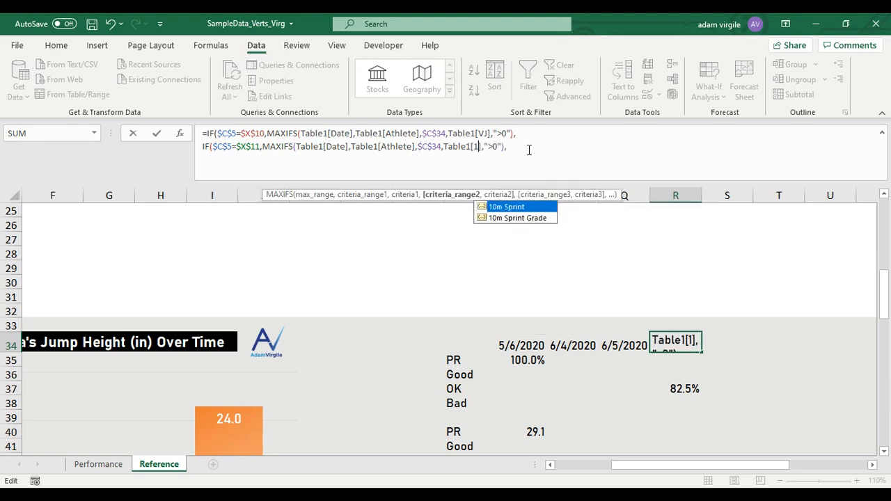
key(Tab)
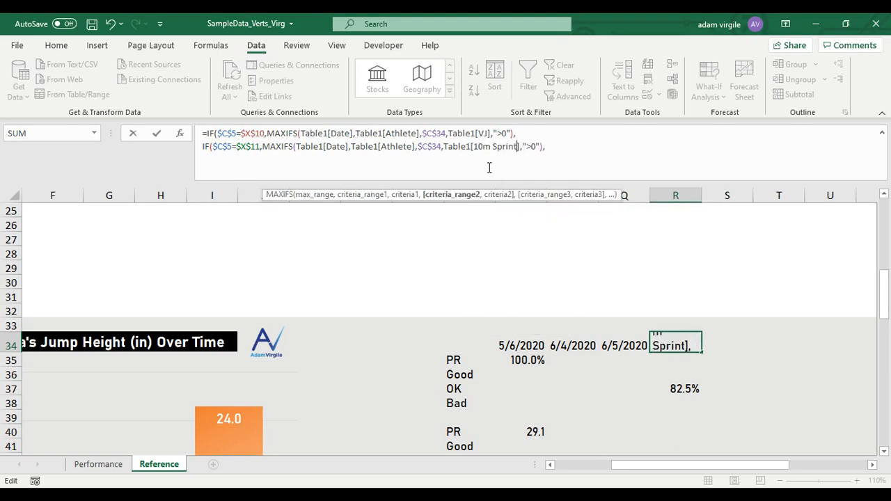
click(555, 150)
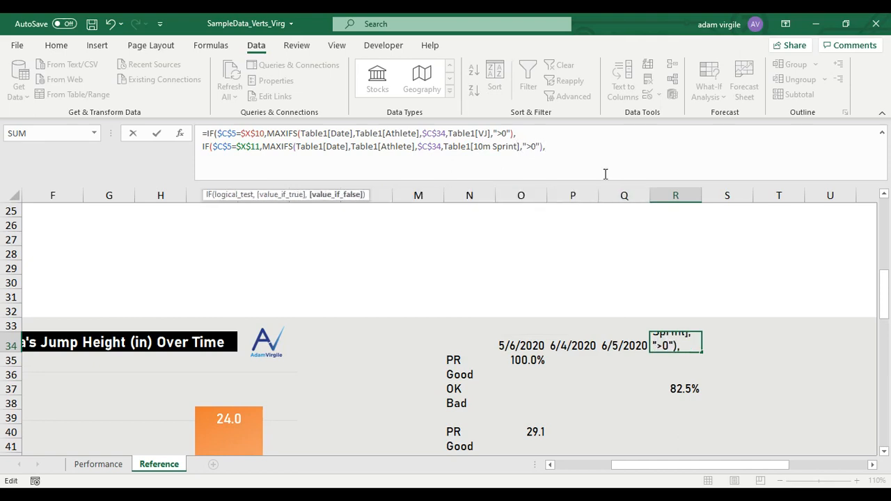
Paste the IF clause on a third line of R34's formula, changing its test reference to $X$12 and criteria column to Table1[TBDL].
key(alt+Return)
key(ctrl+v)
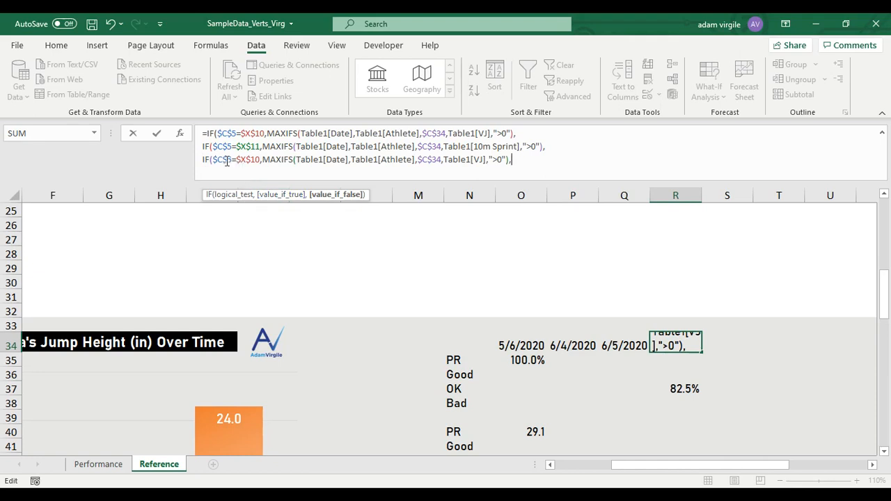
click(259, 161)
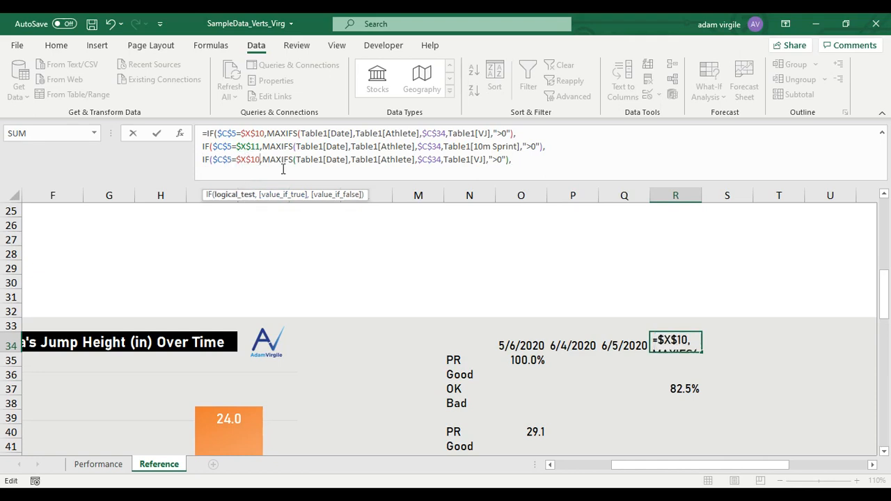
key(BackSpace)
text(2)
double_click(477, 160)
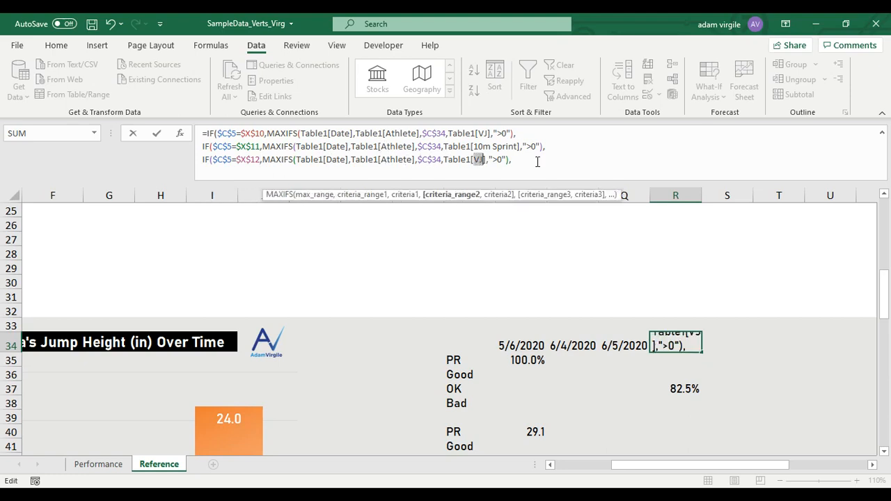
text(TBDL)
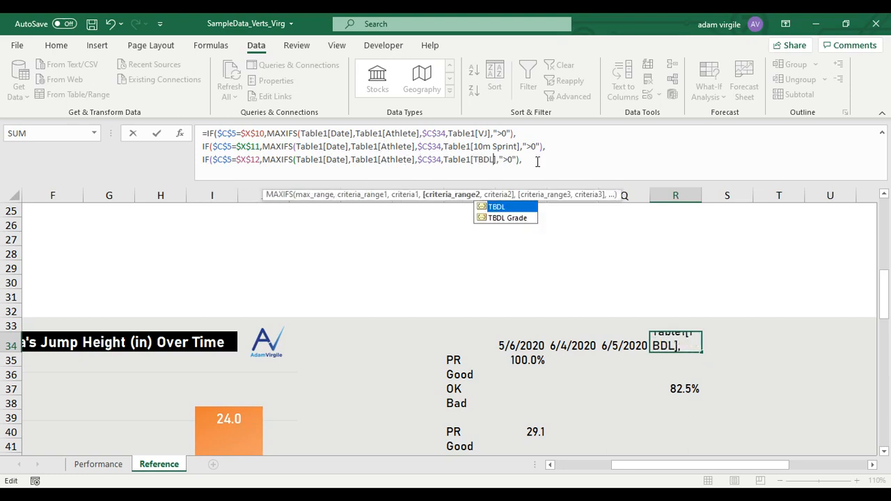
End R34's formula with "" and a closing parenthesis, and wrap it in IFERROR with the opening on its own line.
click(537, 162)
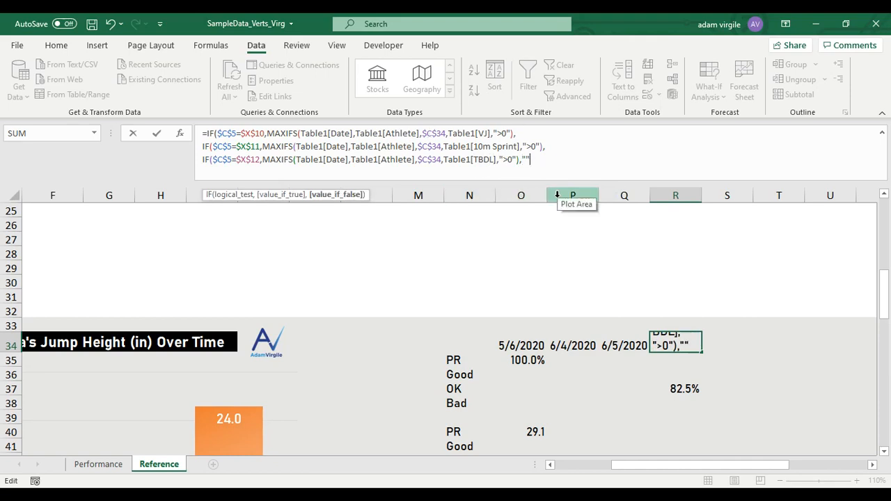
text())
click(206, 133)
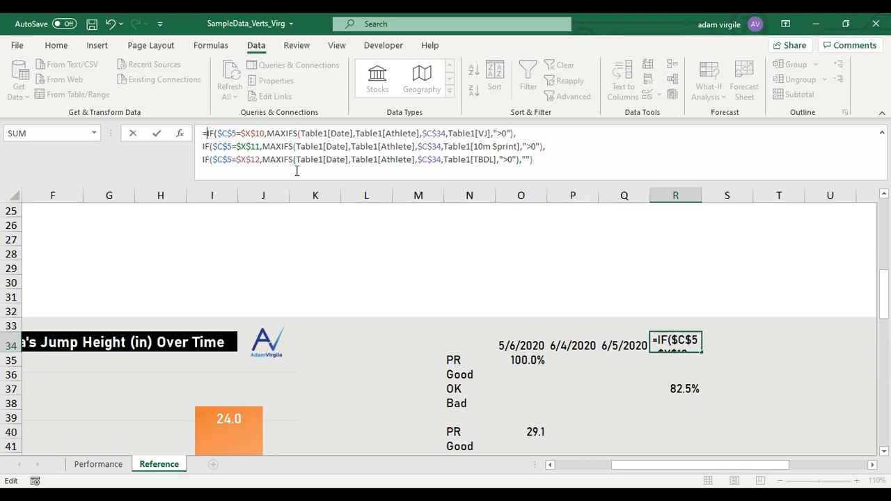
text(IFERROR)
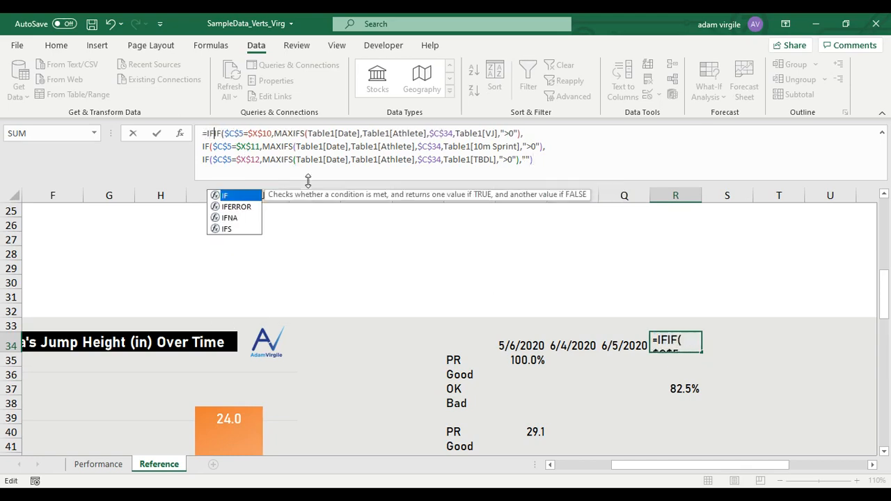
text(()
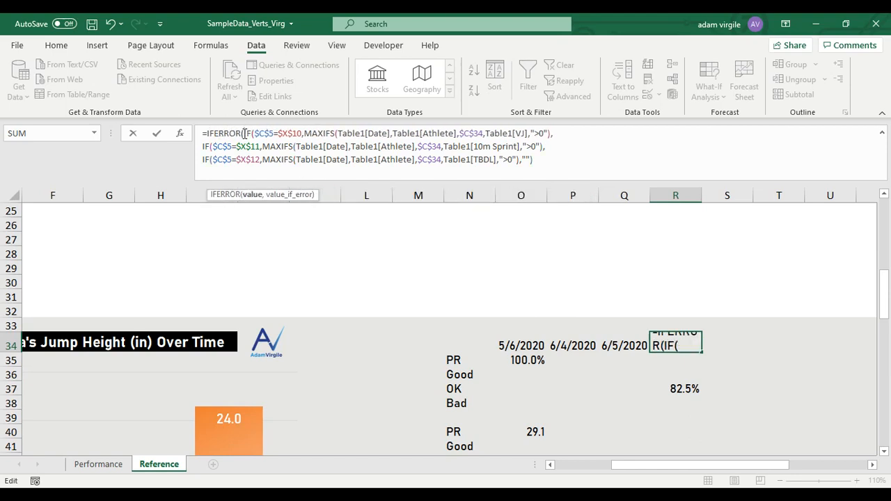
key(alt+Return)
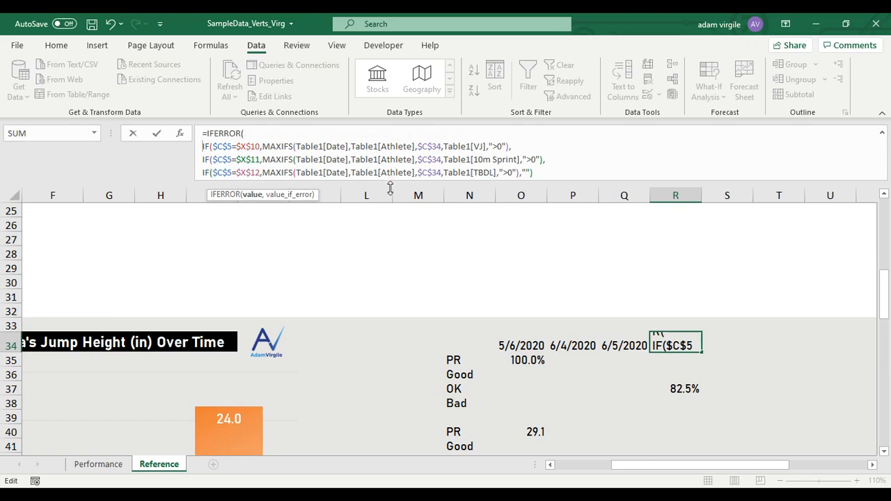
drag(390, 193, 390, 207)
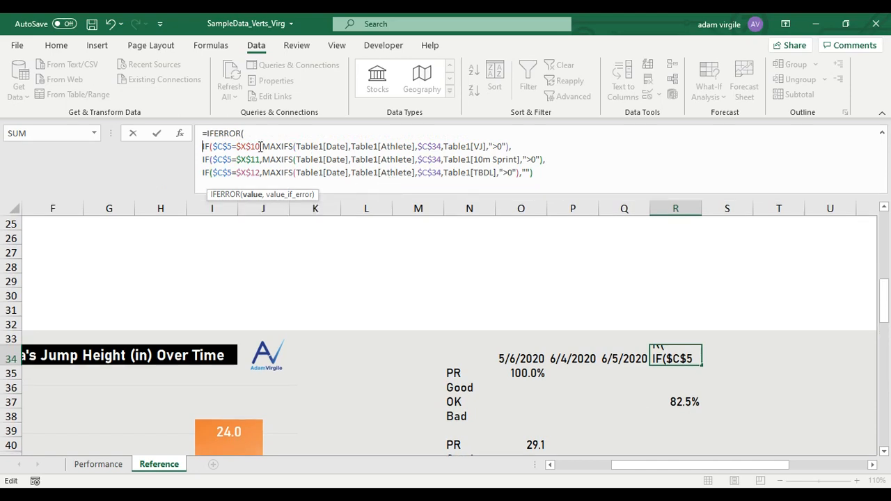
Insert three closing parentheses after the last MAXIFS so "" serves as the IFERROR fallback, and enter the formula in R34.
click(523, 173)
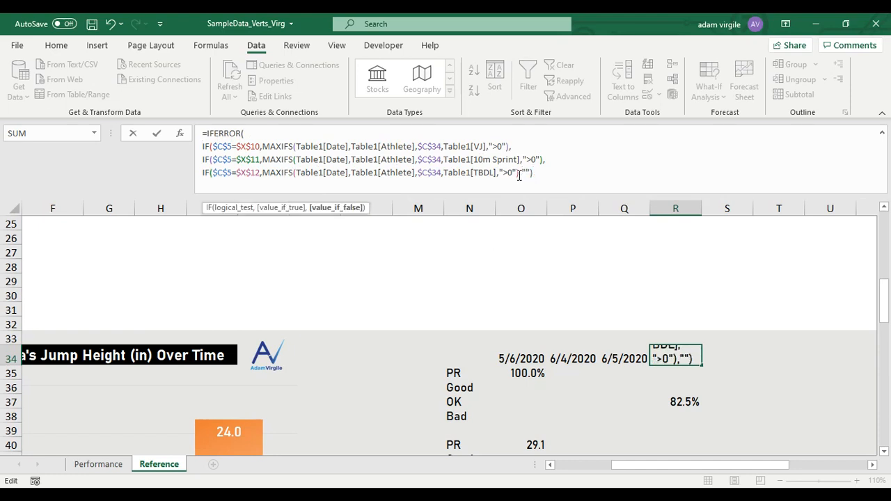
click(516, 173)
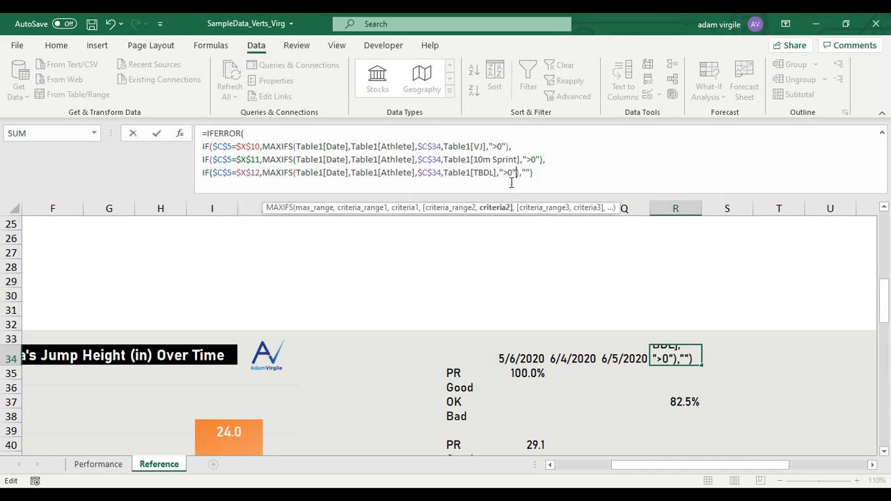
text()))
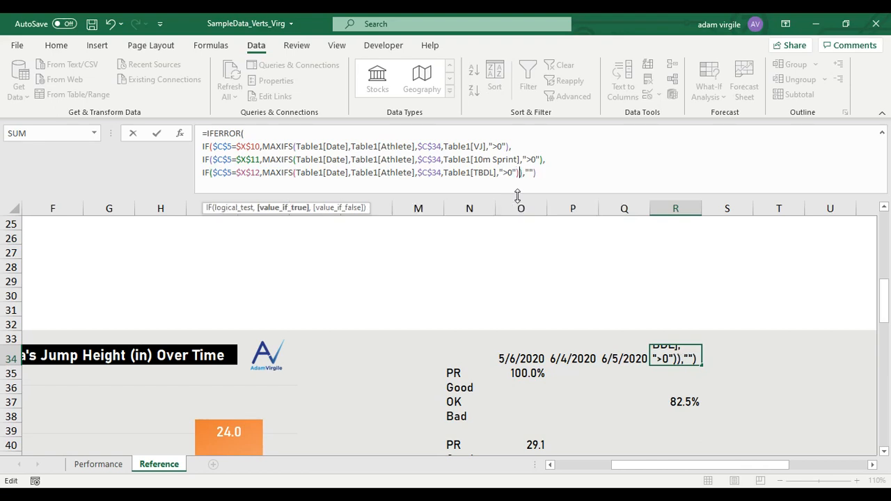
text())
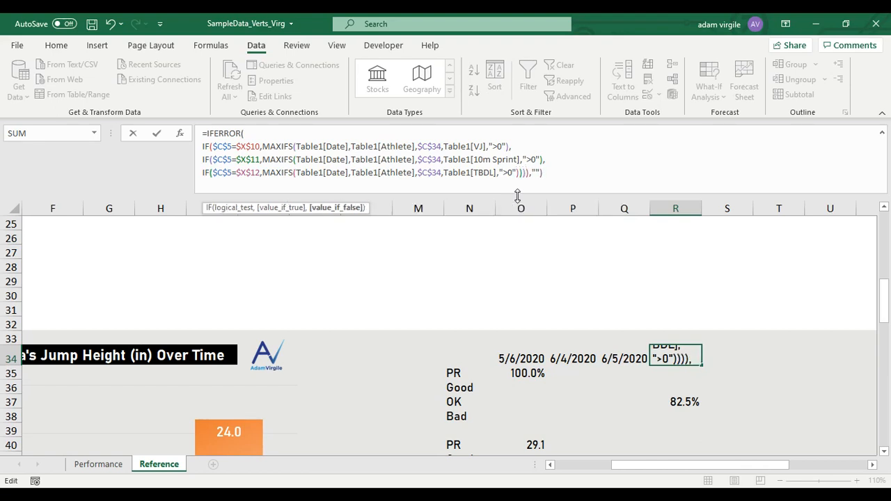
key(BackSpace)
text())
key(Return)
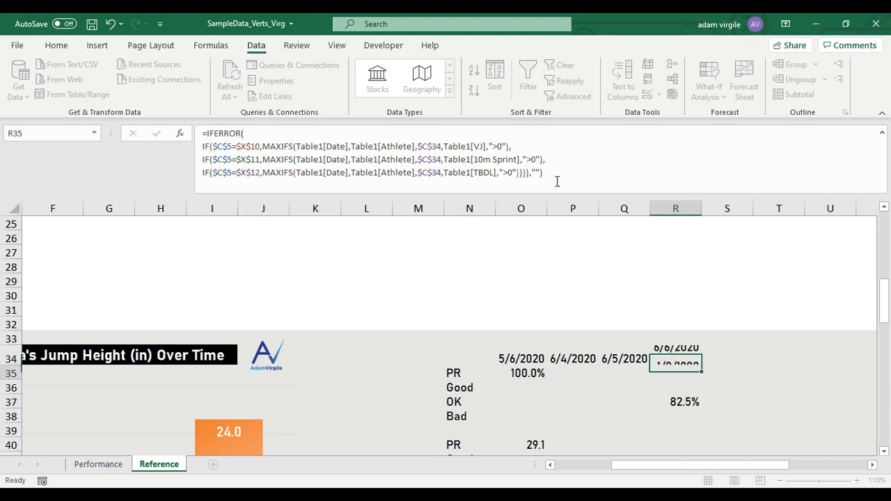
click(654, 362)
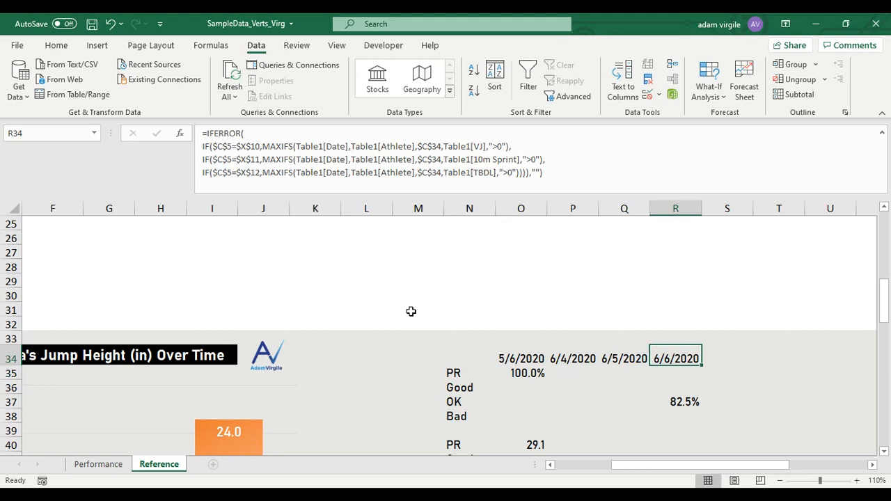
Set the date selector in C3 to 6/6/2020.
scroll(360, 379, up, 8)
drag(664, 468, 327, 467)
click(216, 268)
click(239, 271)
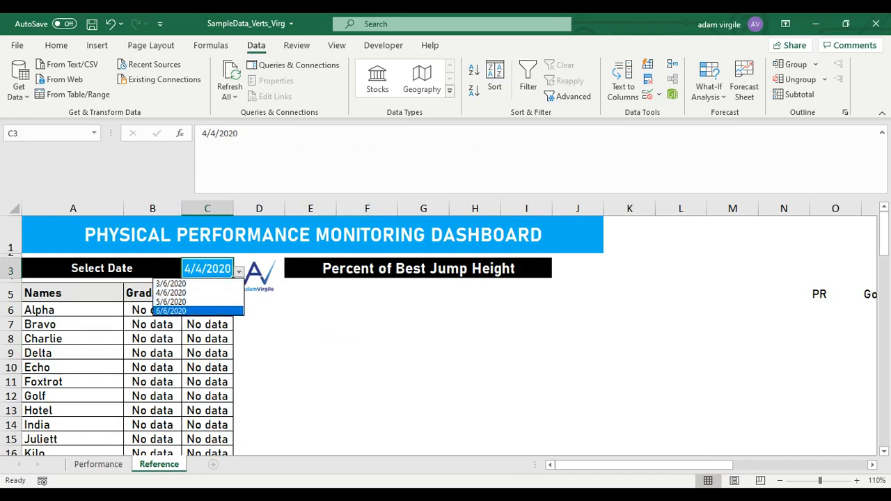
click(199, 311)
Set the metric selector in C5 to 10M.
click(217, 296)
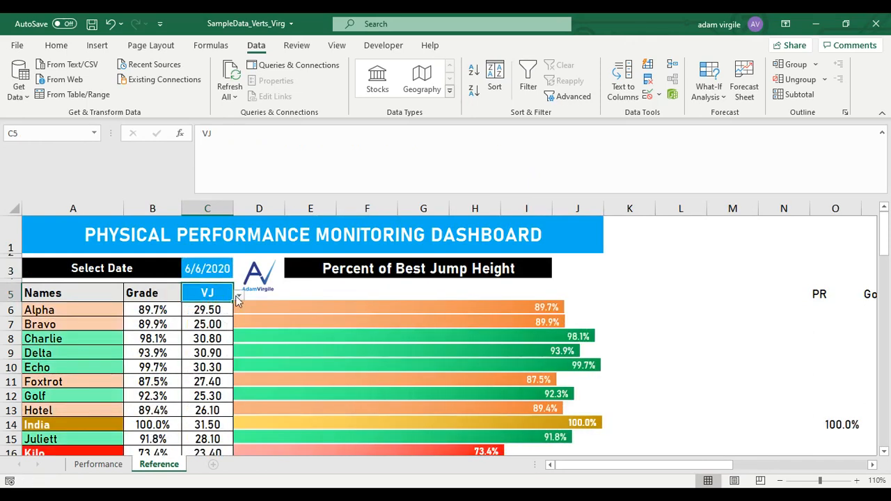
click(239, 296)
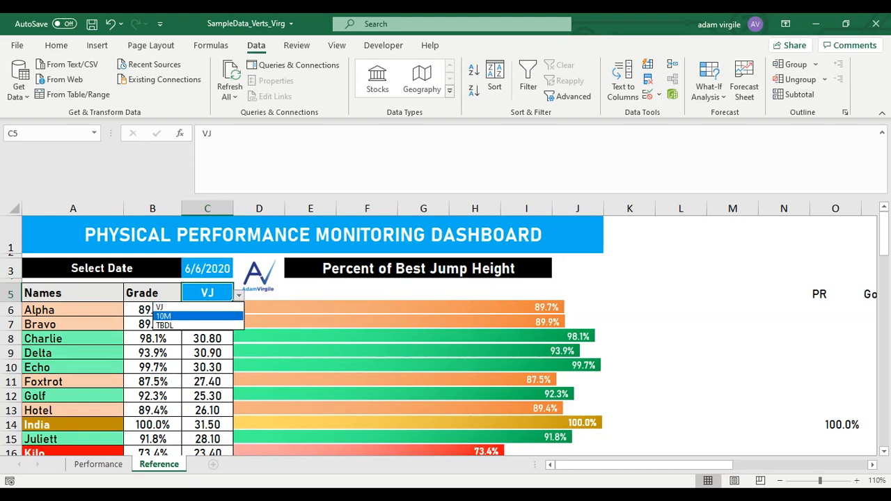
click(199, 316)
Examine the date choices offered in C3 and the over-time dates in row 34 for the 10M metric.
click(228, 271)
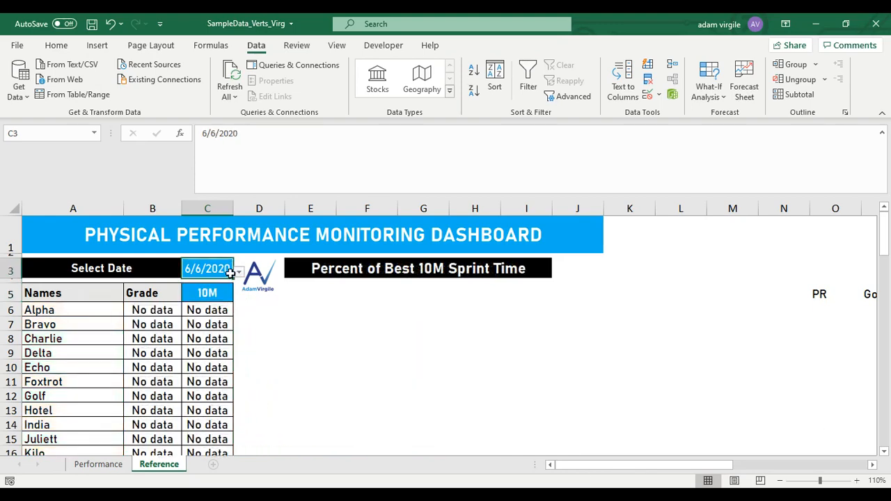
click(239, 271)
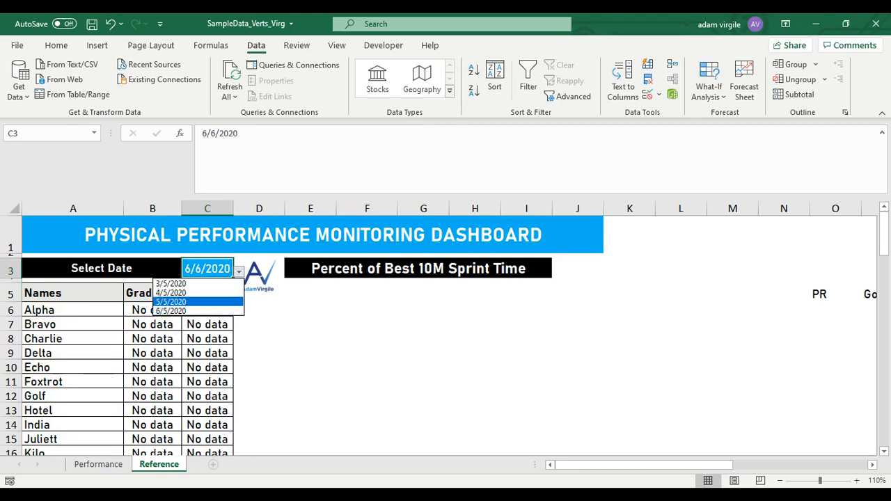
click(217, 261)
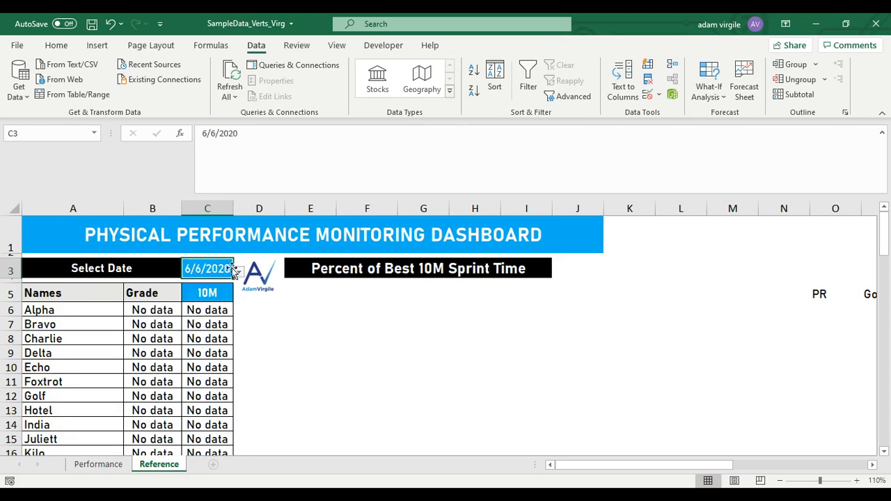
click(238, 272)
click(239, 273)
scroll(541, 372, down, 8)
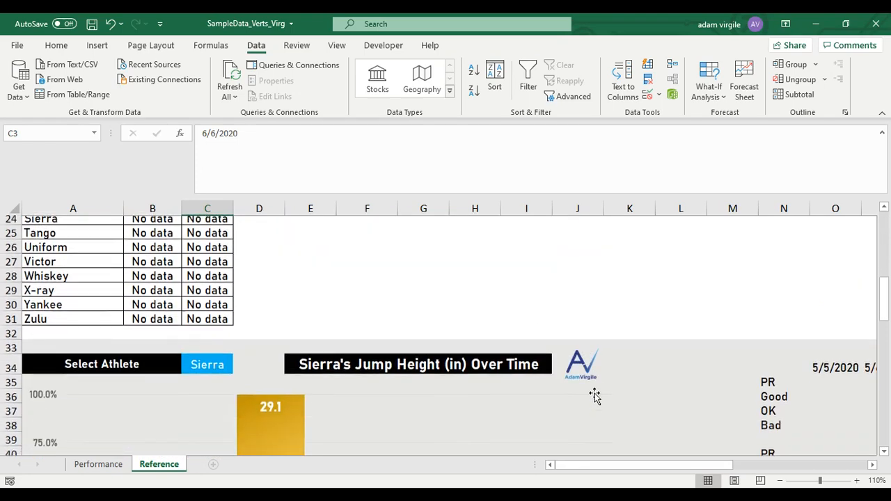
drag(632, 469, 680, 471)
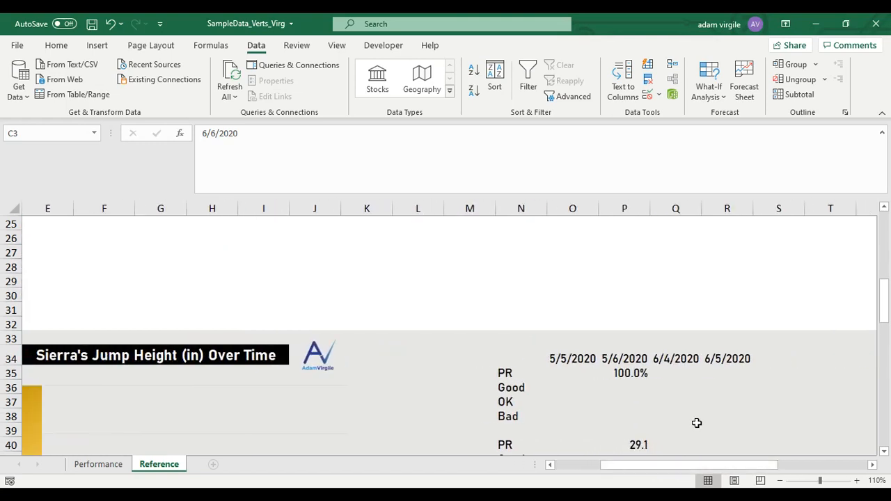
Copy R34's IFERROR date formula into R33.
click(724, 367)
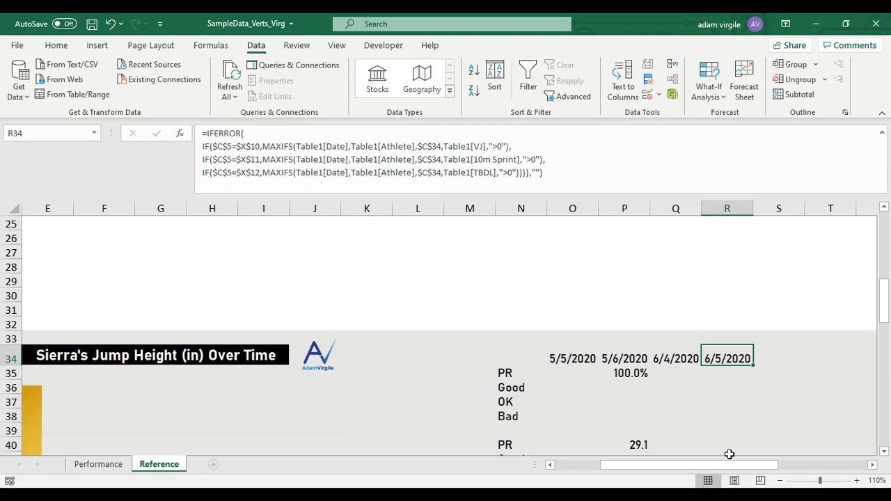
drag(725, 470, 766, 465)
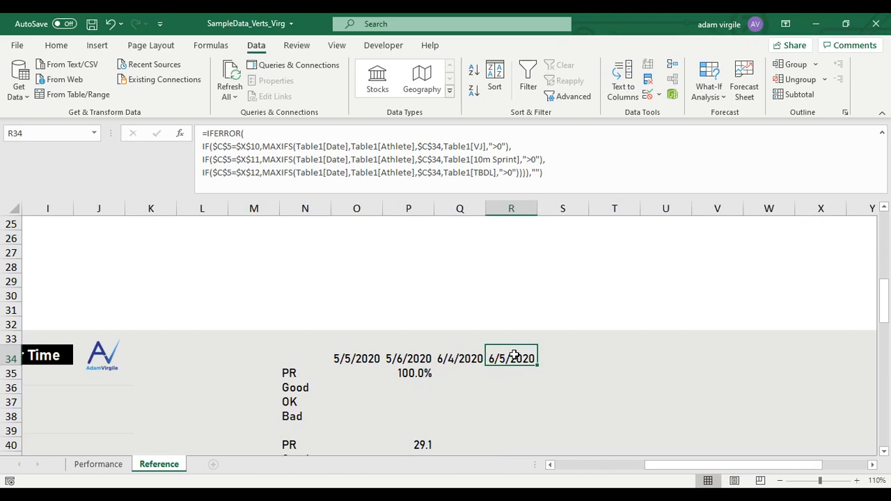
key(ctrl+c)
click(511, 333)
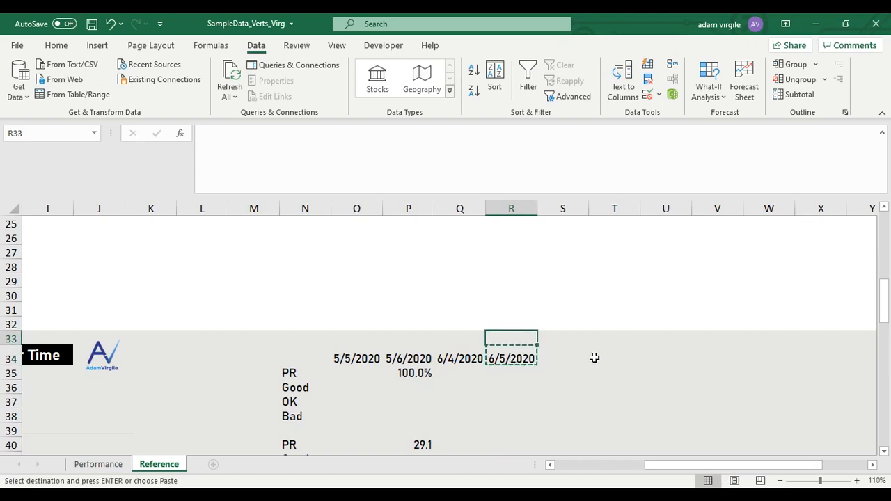
key(ctrl+v)
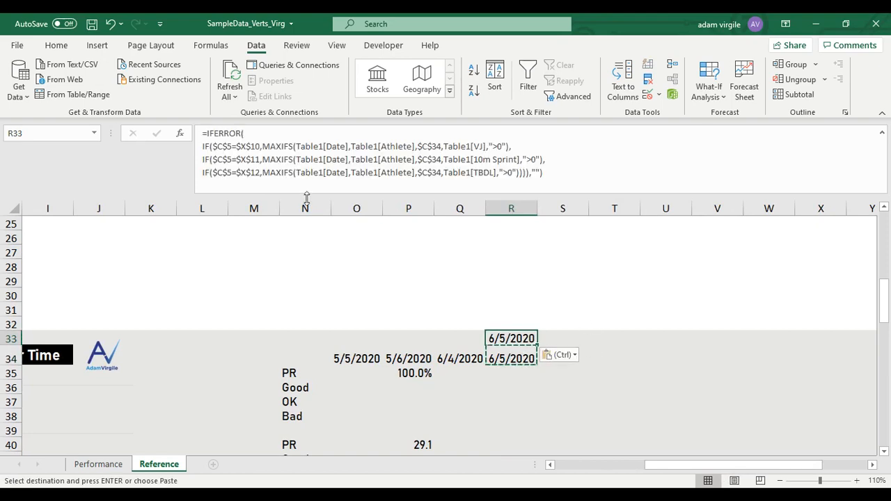
key(Escape)
Examine the MAXIFS part of the first IF clause in R33's formula.
click(261, 148)
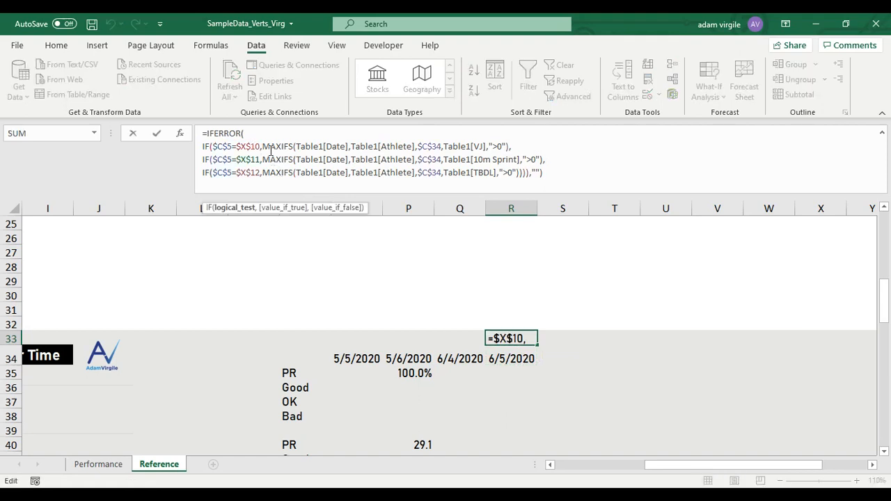
drag(261, 146, 324, 145)
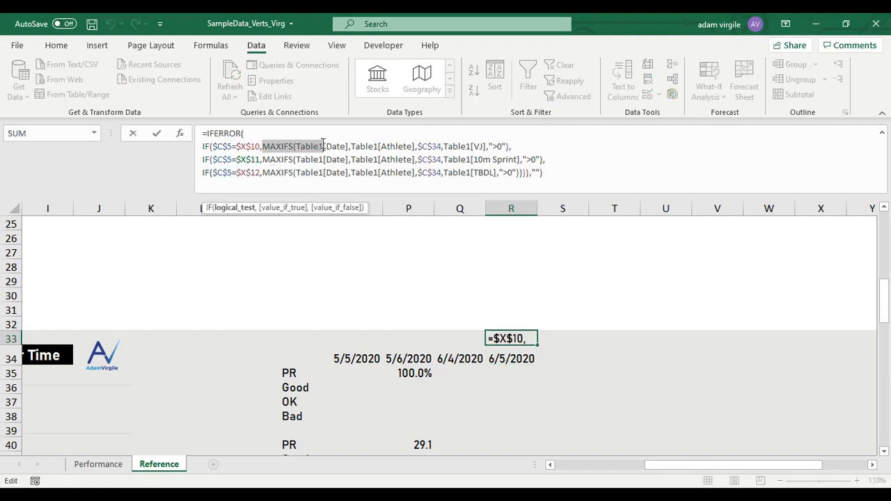
click(323, 145)
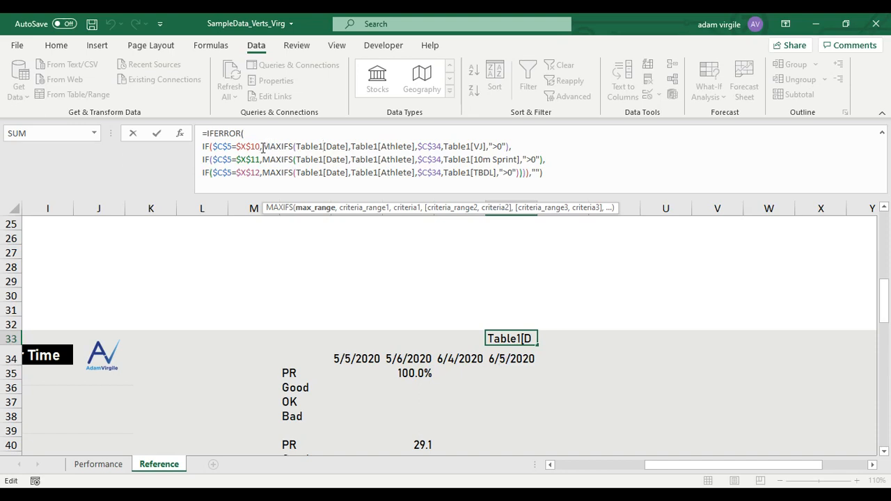
drag(262, 146, 296, 148)
click(297, 147)
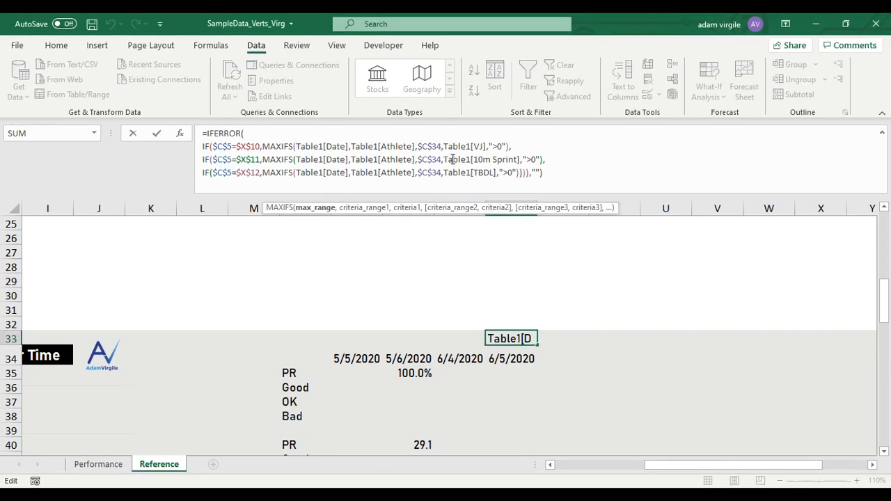
key(Return)
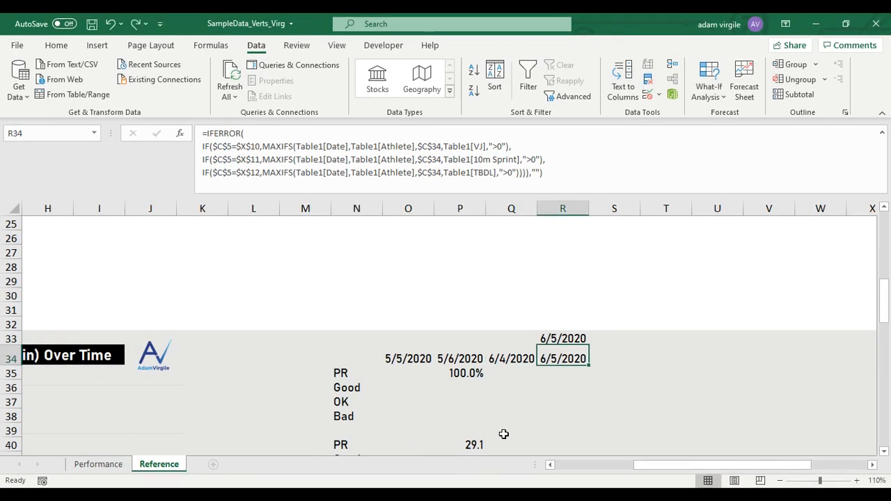
In R33's first IF clause, replace MAXIFS with MAX and open a nested IF inside it.
click(560, 339)
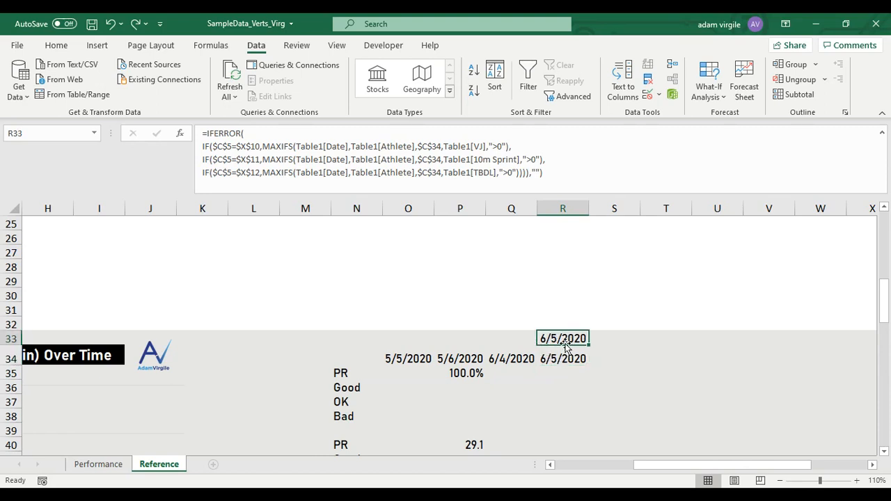
click(239, 147)
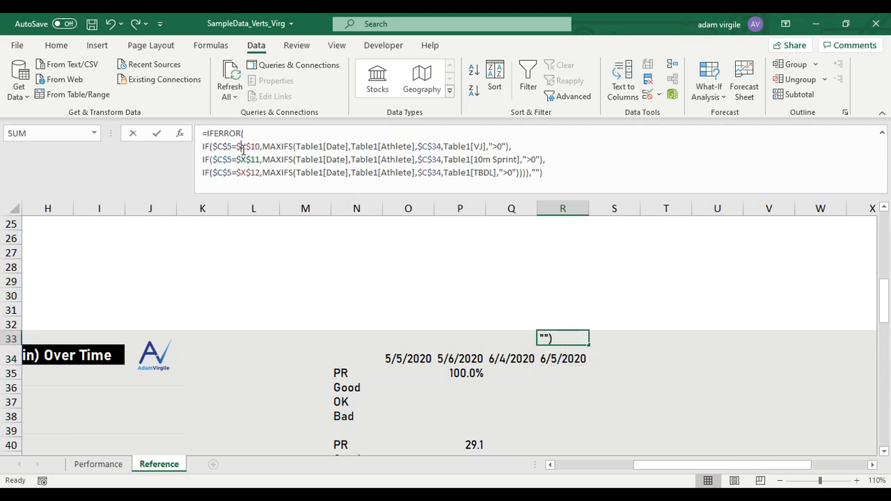
click(321, 147)
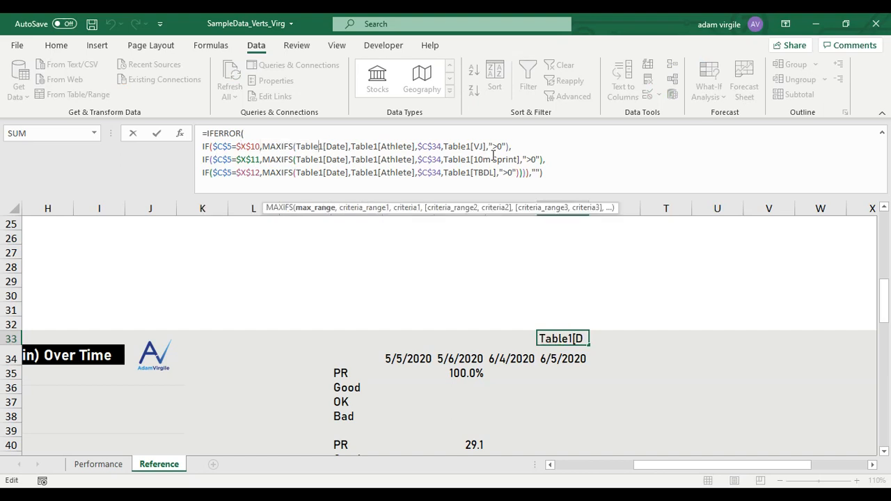
click(289, 172)
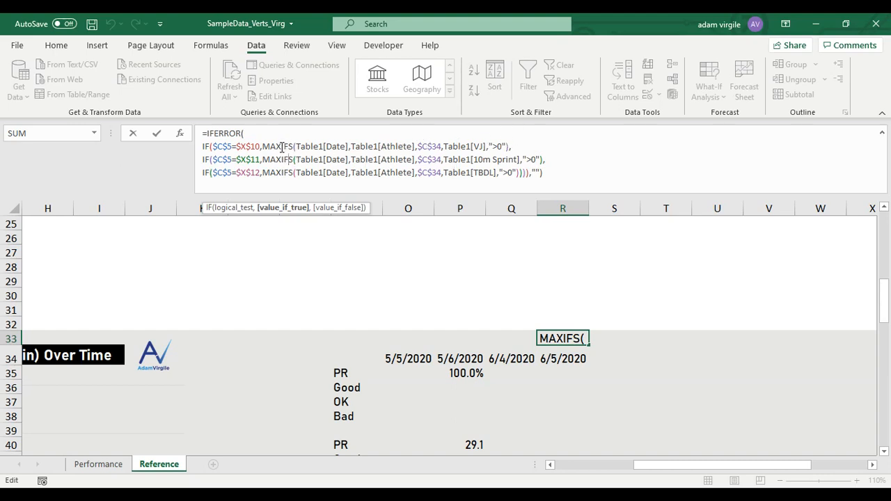
drag(282, 147, 295, 146)
key(BackSpace)
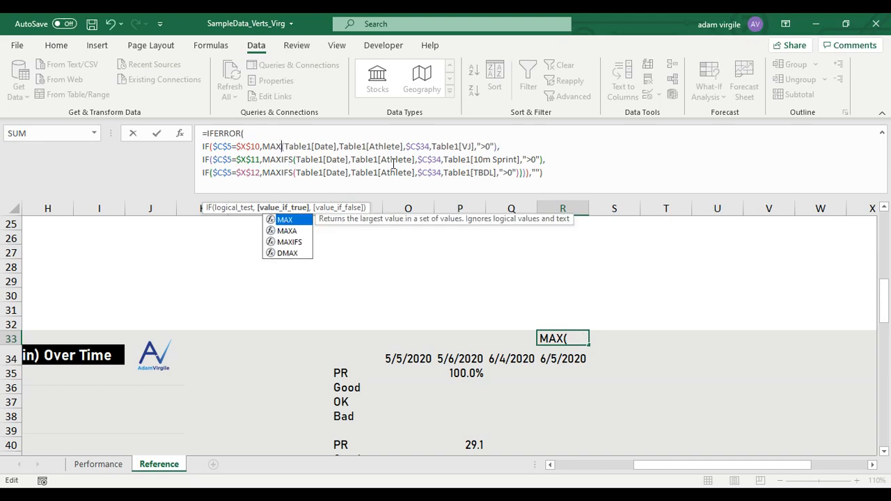
click(284, 146)
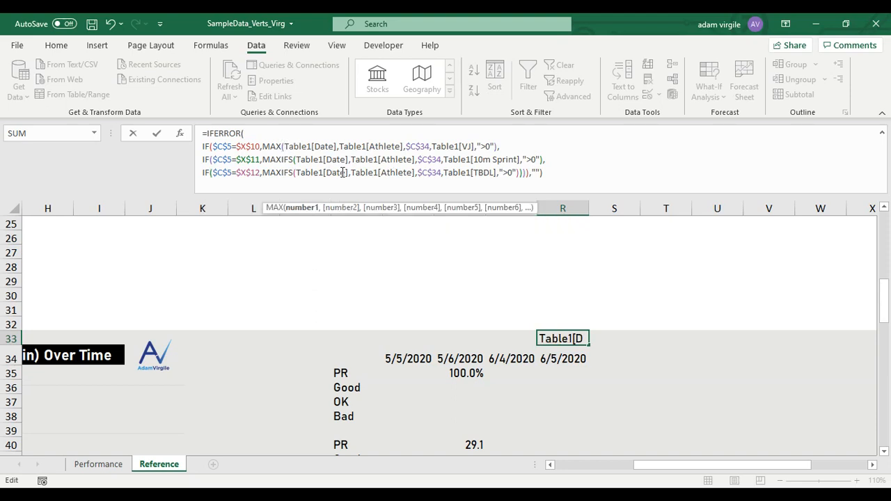
text(IF)
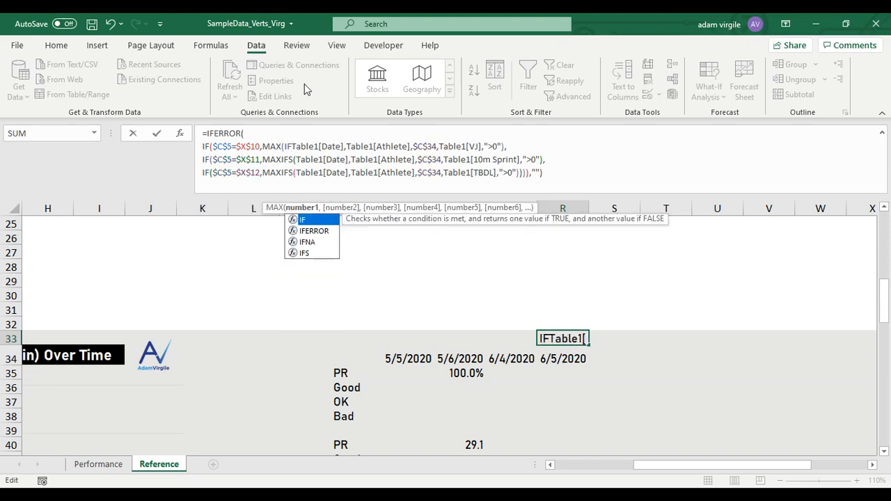
text(()
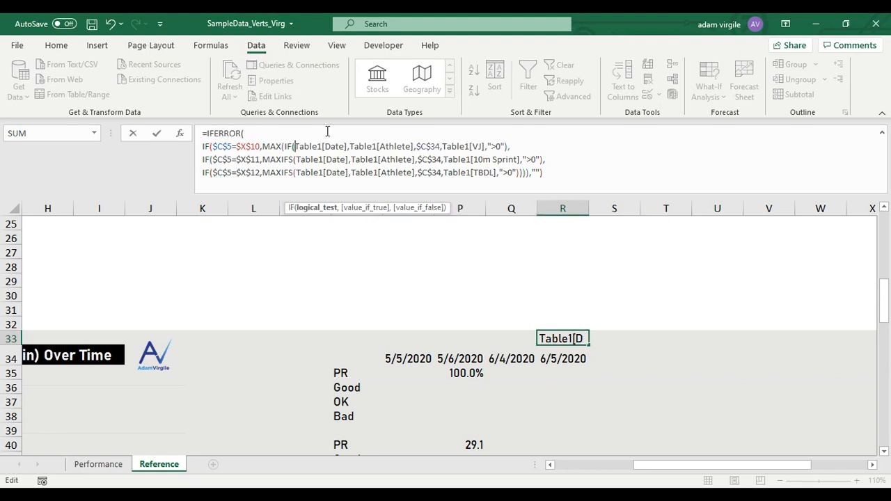
Move Table1[Date] from the start of the first clause's nested IF to its end, after ">0", separated by a comma.
drag(351, 146, 295, 147)
key(ctrl+c)
key(Delete)
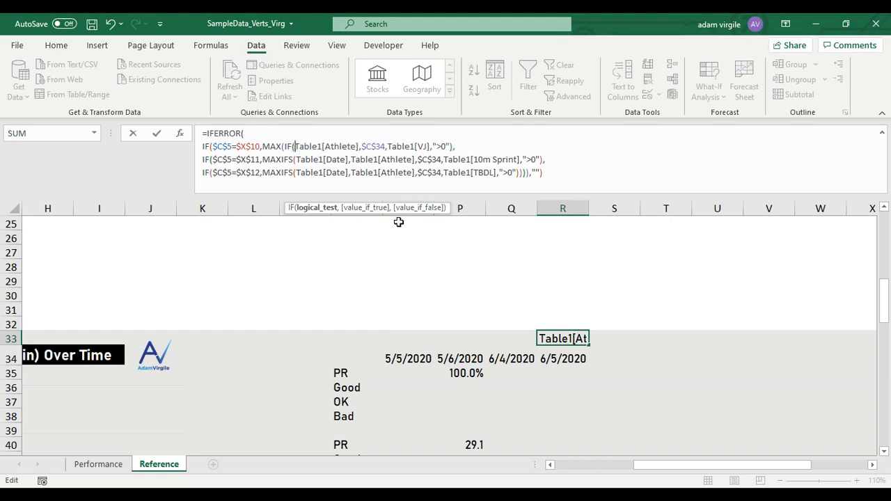
click(449, 147)
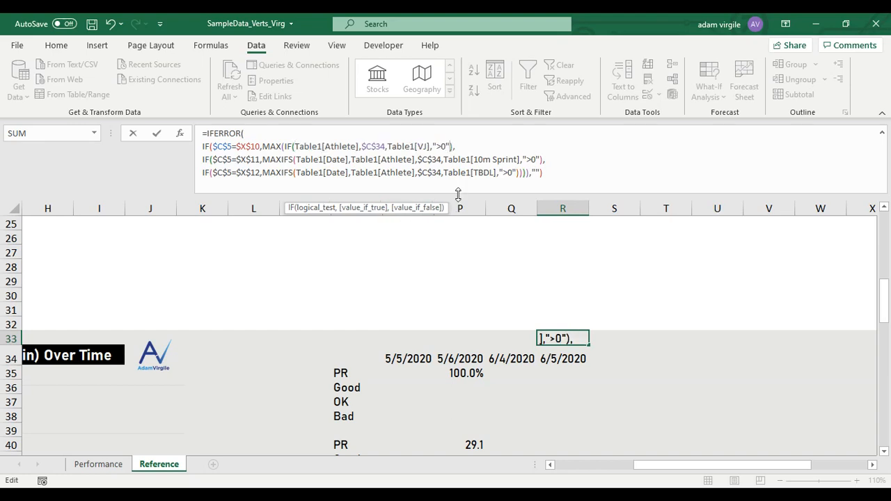
key(ctrl+v)
key(BackSpace)
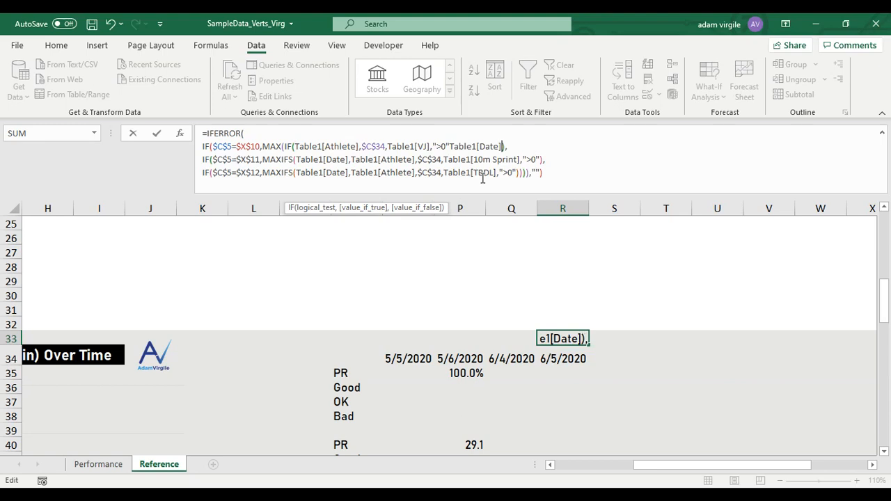
click(450, 146)
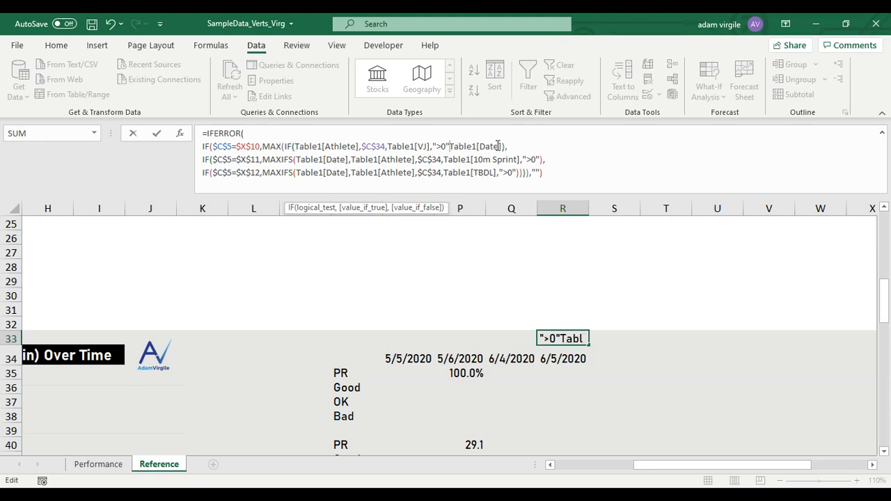
text(,)
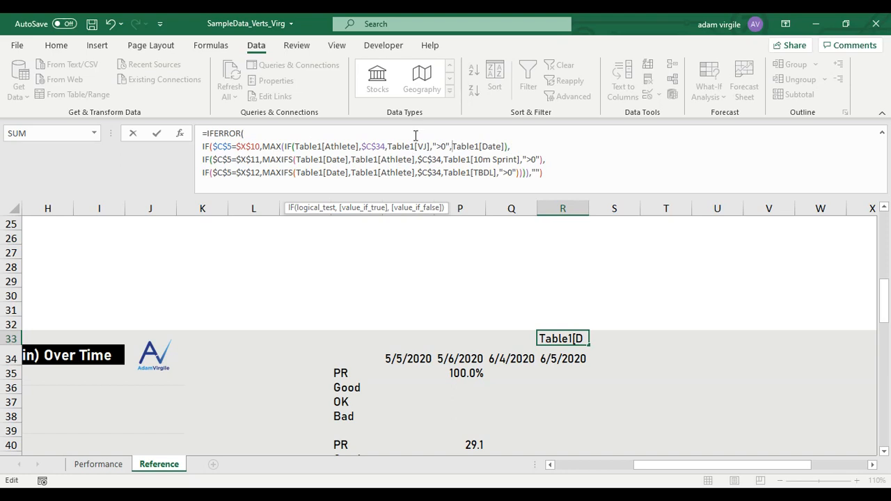
Turn the first clause's athlete criteria into the logical test Table1[Athlete]=$C$34.
click(277, 148)
click(285, 148)
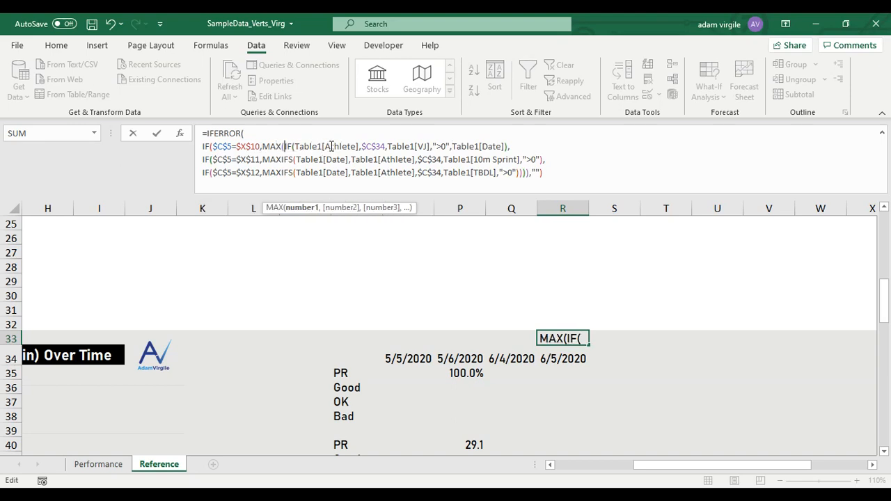
click(360, 146)
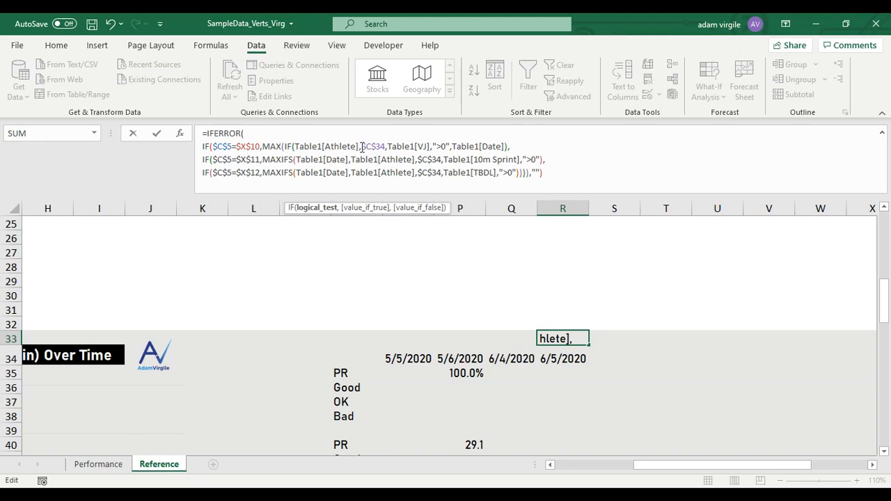
click(362, 148)
key(BackSpace)
text(=)
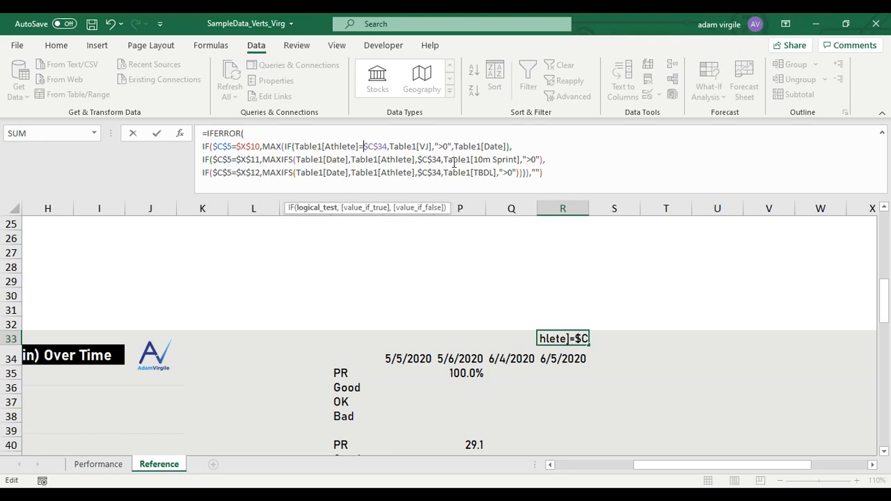
Wrap the first clause's VJ criteria in another nested IF with the logical test Table1[VJ]>0.
click(390, 146)
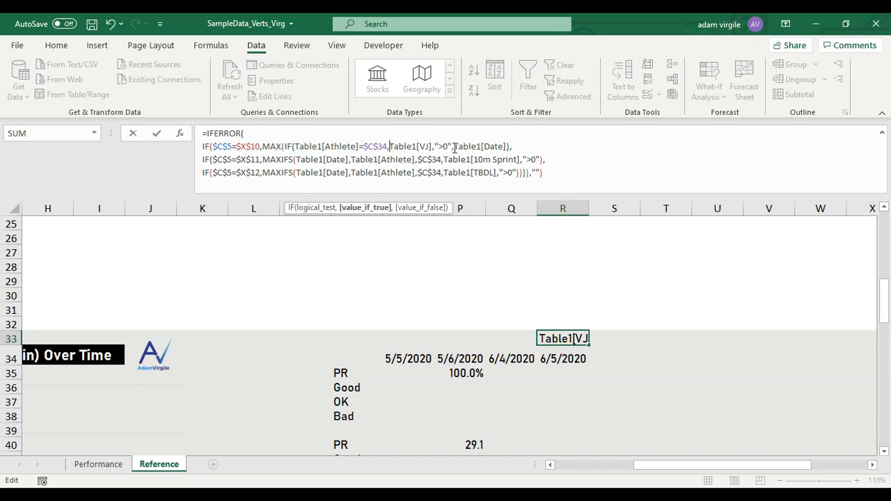
text(IF()
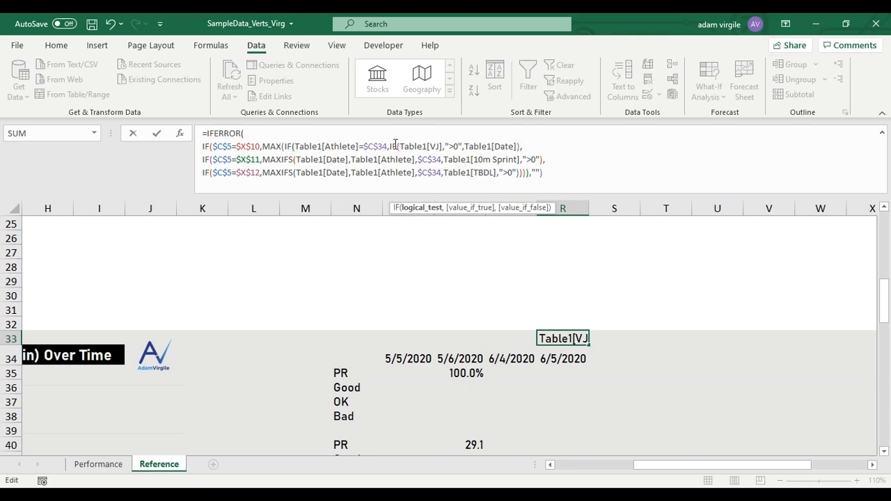
click(450, 147)
key(BackSpace)
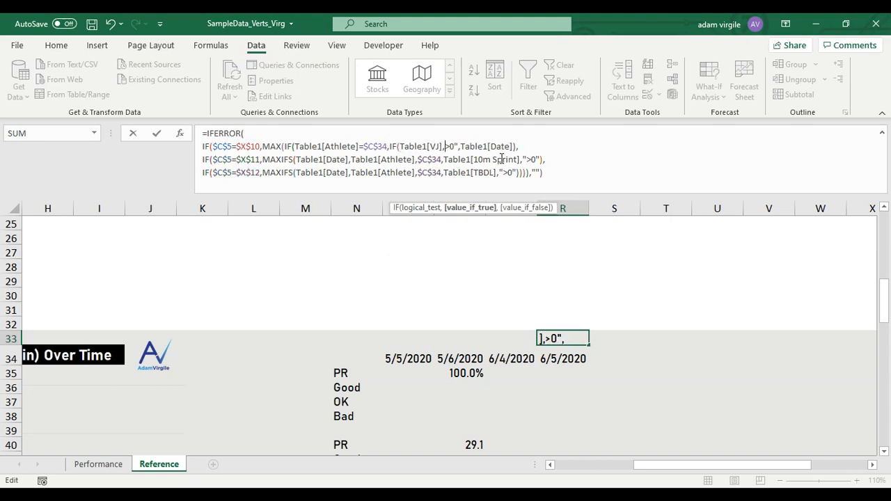
key(BackSpace)
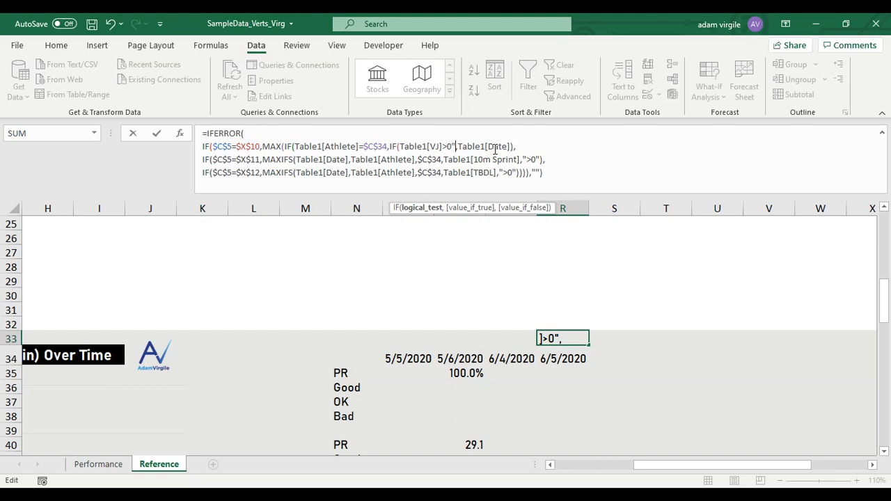
key(BackSpace)
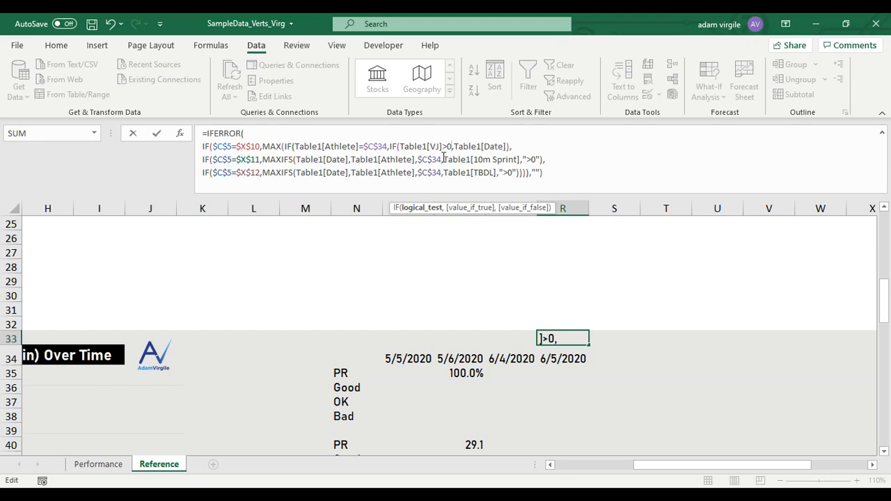
Close the first clause's two nested IFs and MAX with three parentheses after Table1[Date], followed by a comma.
click(481, 146)
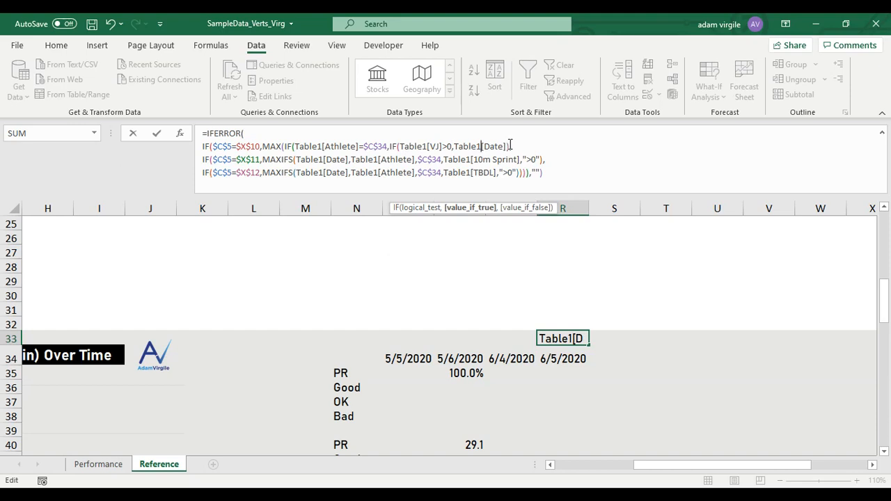
click(512, 145)
text(,)
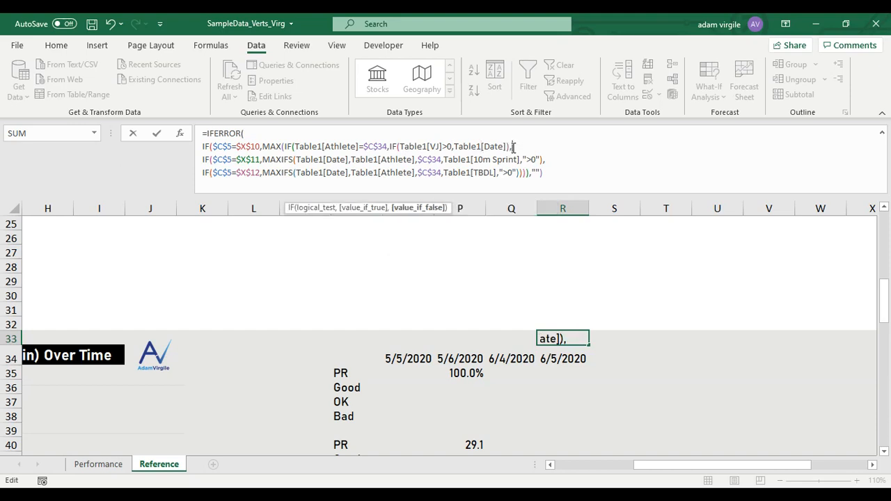
click(508, 147)
click(520, 146)
click(511, 147)
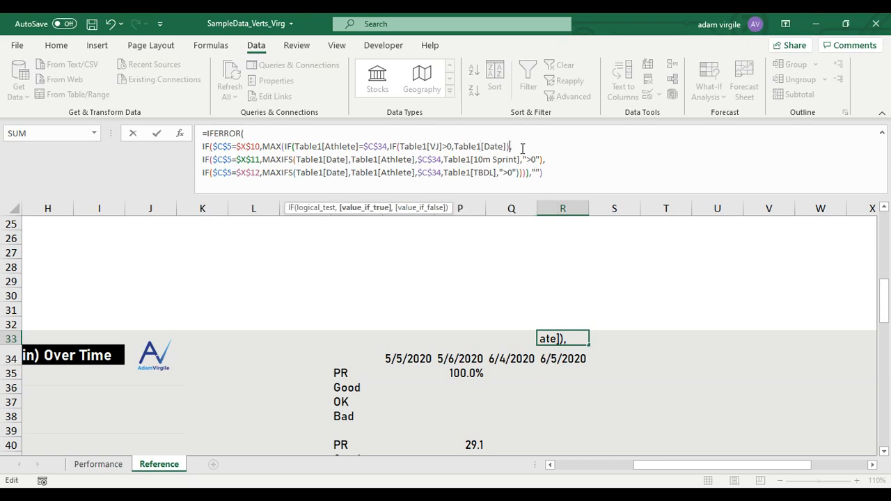
text())
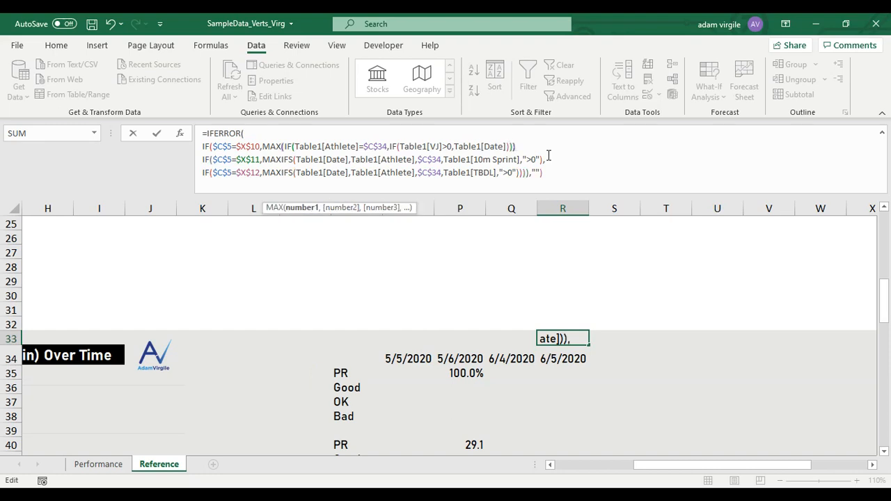
text()))
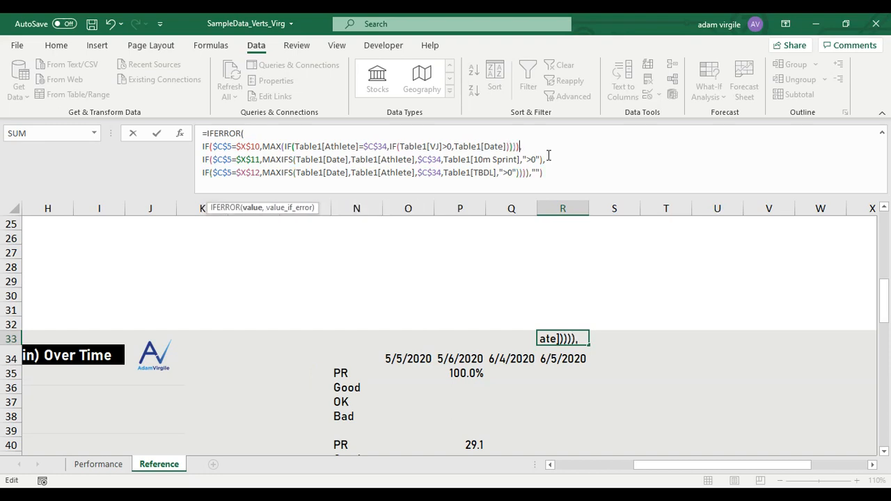
key(BackSpace)
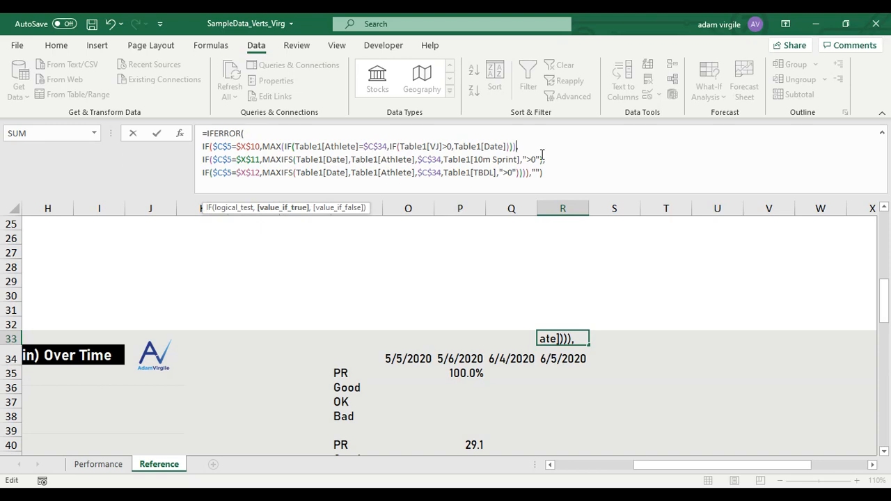
key(BackSpace)
click(533, 149)
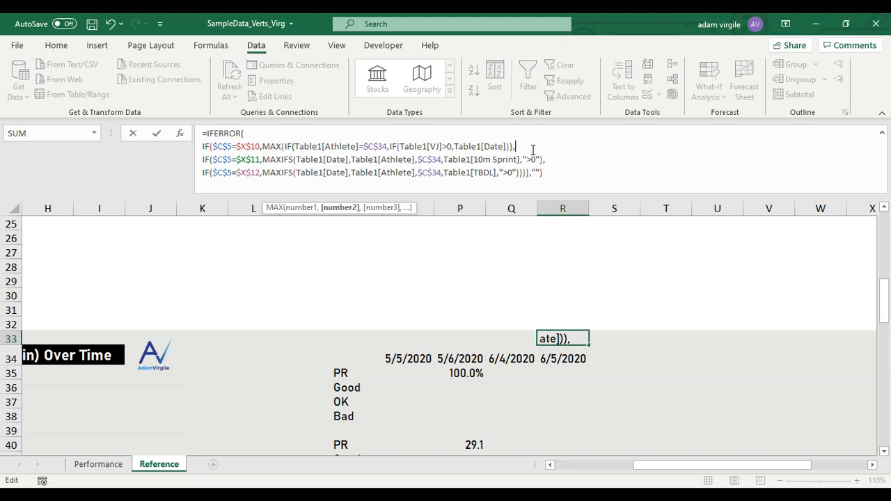
key(Left)
text())
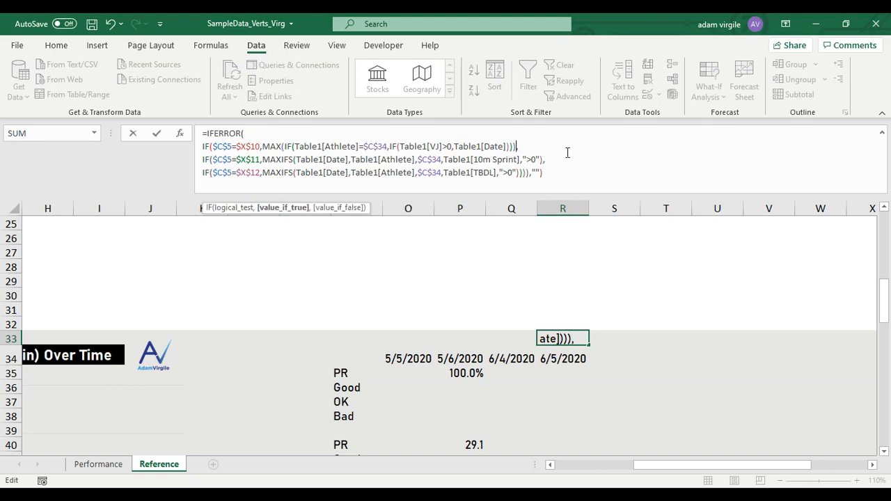
click(510, 149)
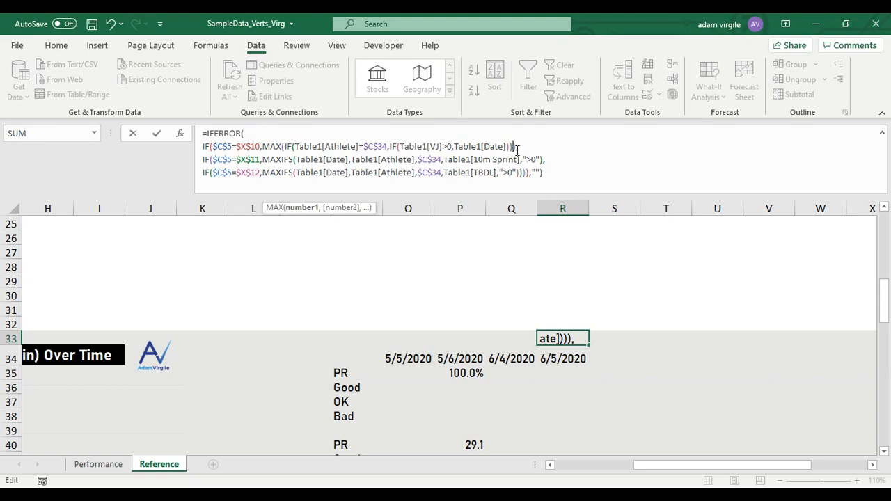
text(),)
click(539, 137)
click(526, 148)
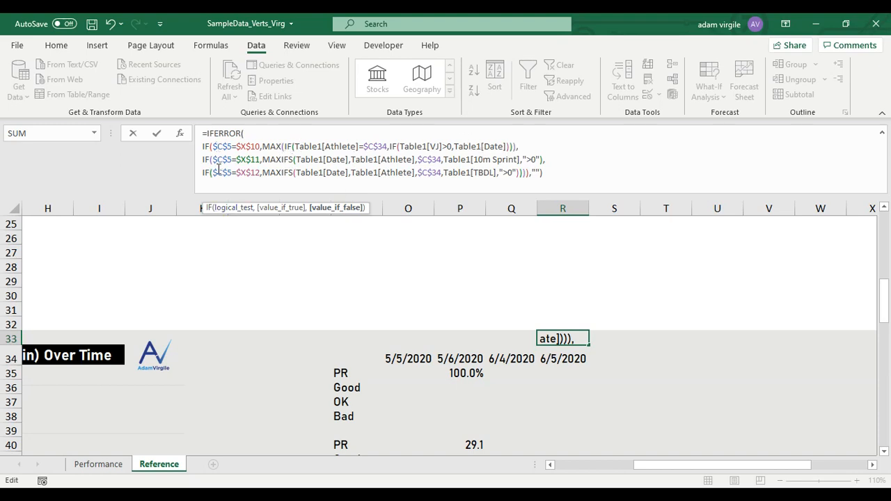
Replace R33's second and third IF clauses with a copy of the first MAX(IF( clause.
drag(203, 147, 531, 147)
key(ctrl+c)
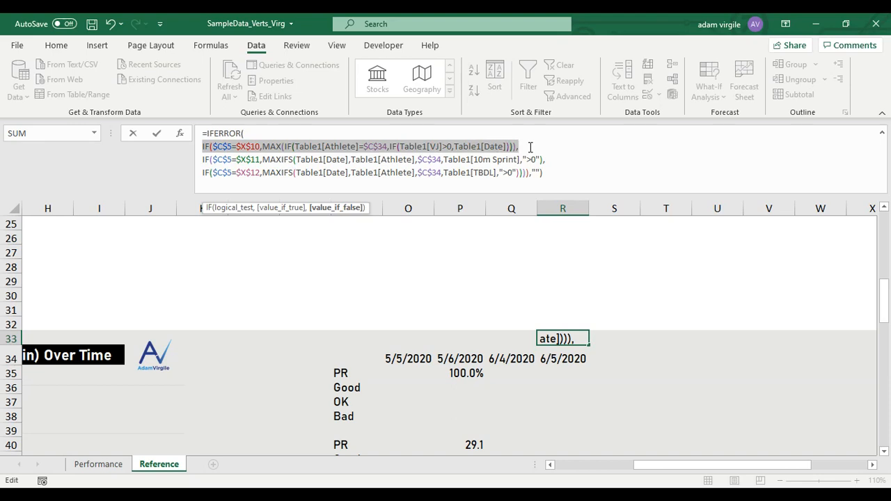
drag(204, 161, 590, 180)
key(ctrl+v)
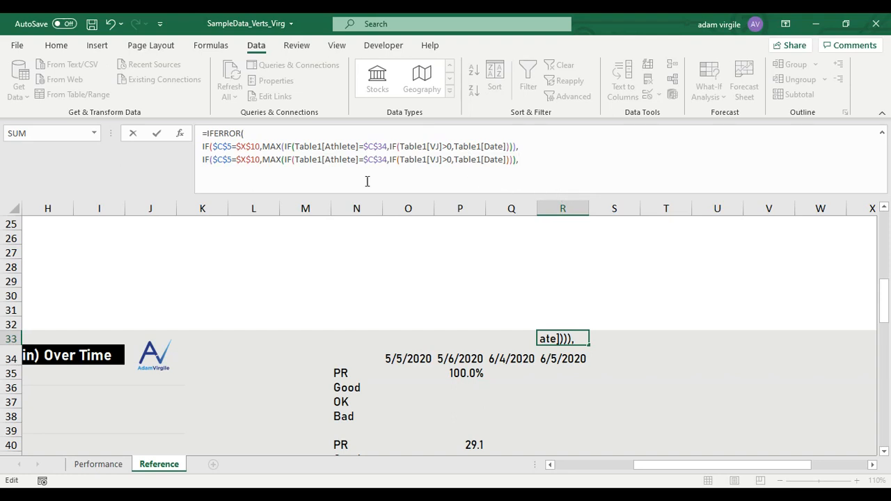
Change the second clause of R33's formula to test C5 against $X$11 and use the Table1[10m Sprint] column.
click(260, 160)
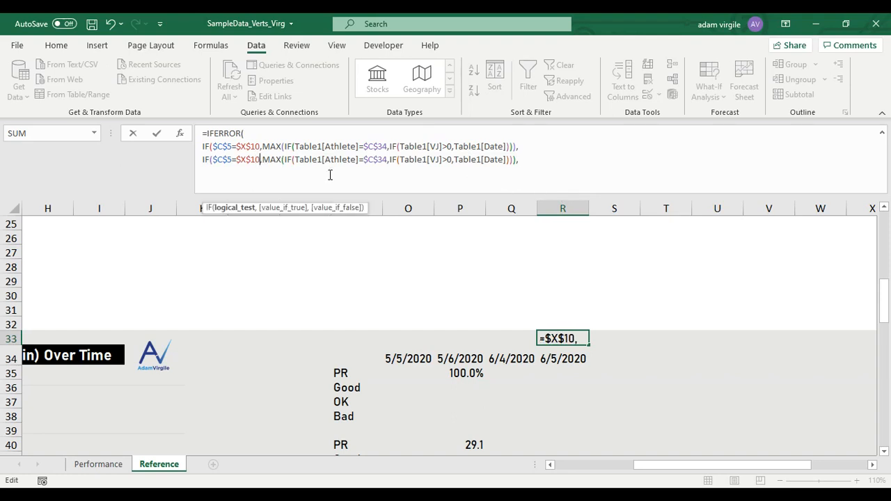
key(BackSpace)
text(1)
click(440, 160)
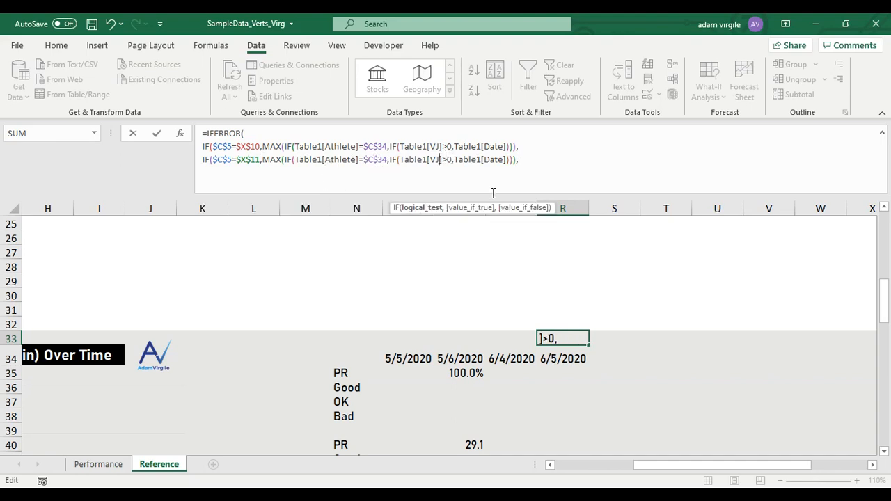
key(BackSpace)
key(BackSpace)
text(10)
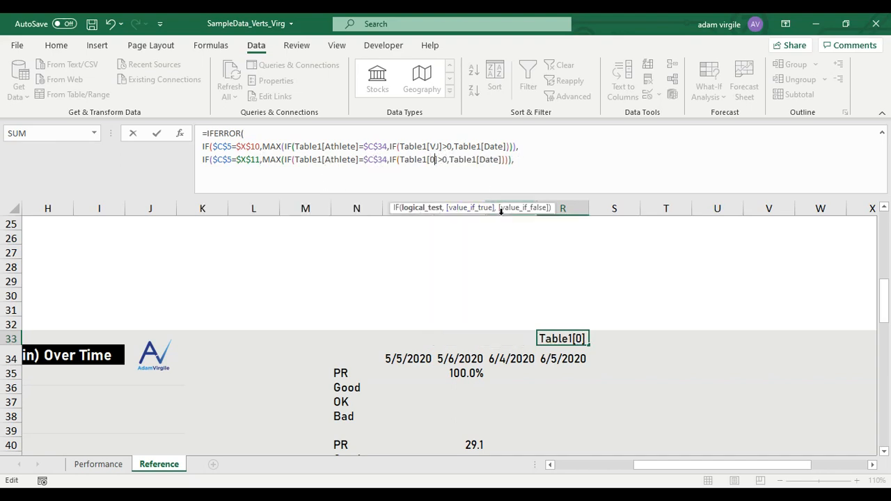
key(Tab)
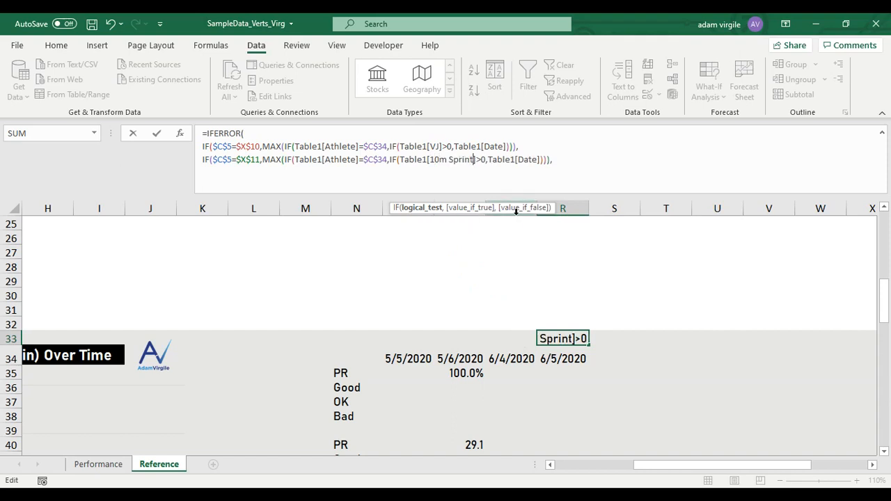
Add another copy of the first MAX(IF( clause on a new line below the 10m Sprint clause.
click(576, 165)
key(alt+Return)
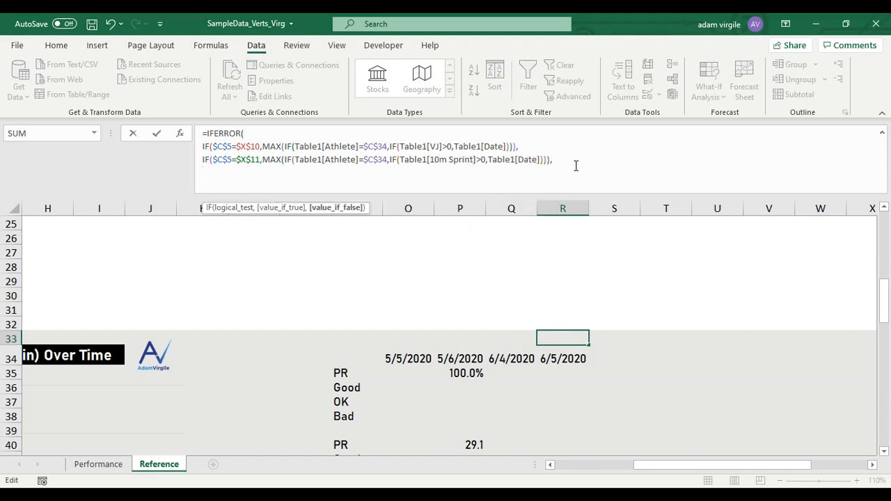
text(IF($C$5=$X$10,MAX(IF(Table1[Athlete]=$C$34,IF(Table1[VJ]>0,Table1[Date]))),")
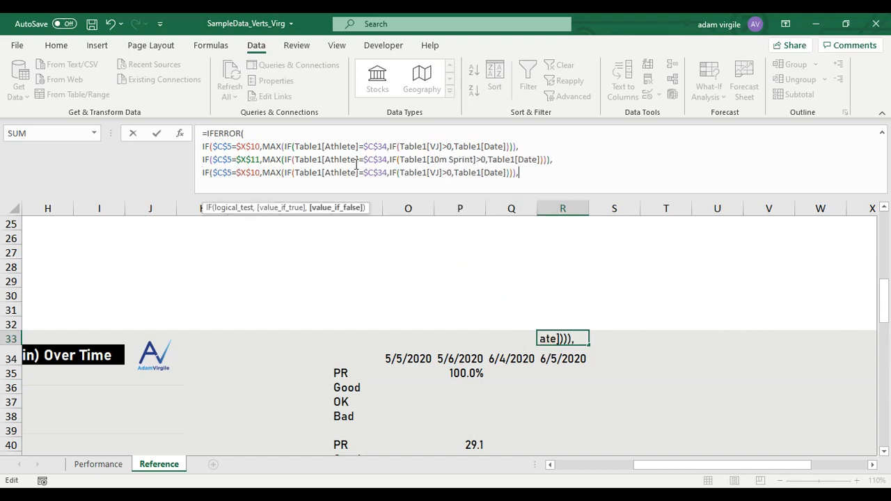
Change the third clause to test C5 against $X$12 and use the Table1[TBDL] column.
click(258, 173)
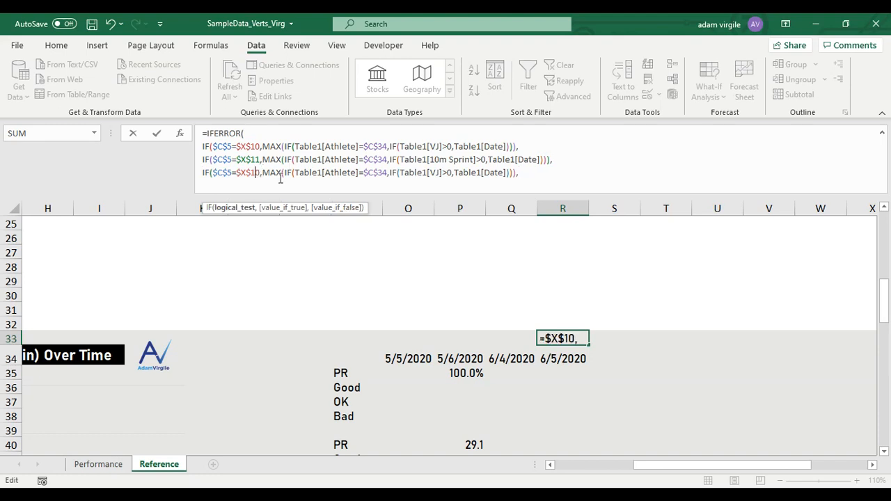
key(BackSpace)
text(2)
click(438, 173)
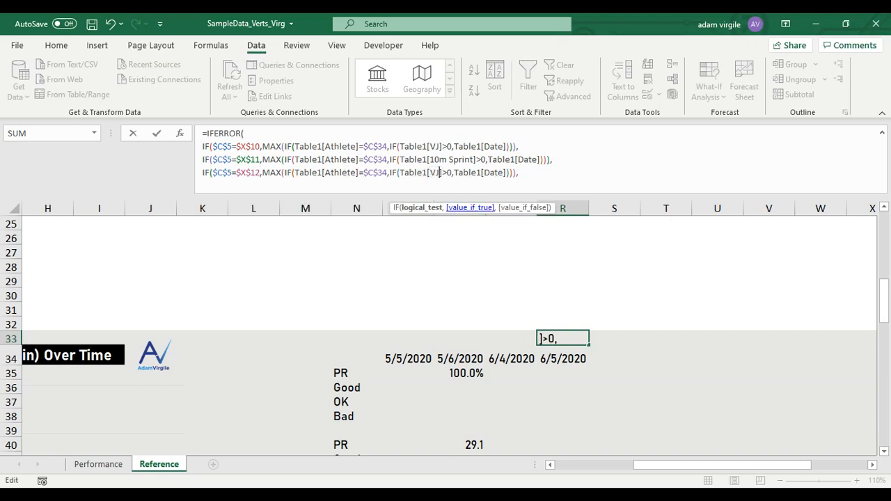
key(BackSpace)
key(BackSpace)
text(TBDL)
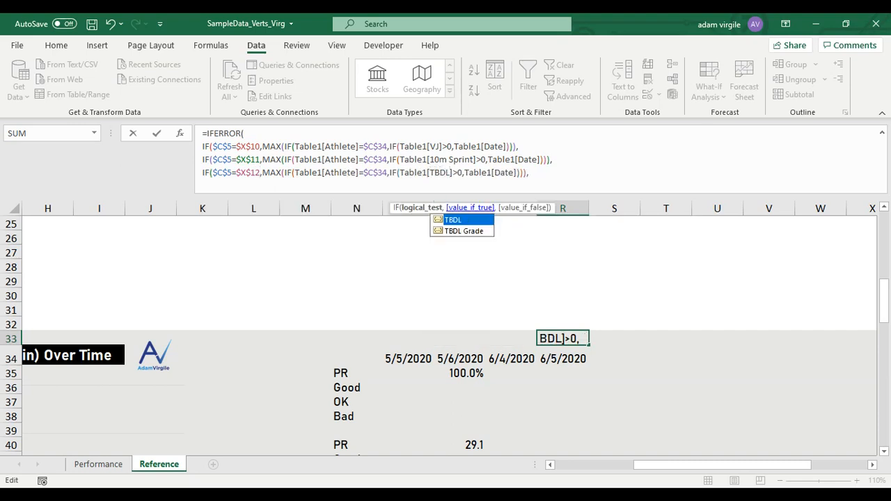
Finish R33's formula by closing the nested IFs with an empty-string IFERROR fallback, and enter it as an array formula.
click(527, 175)
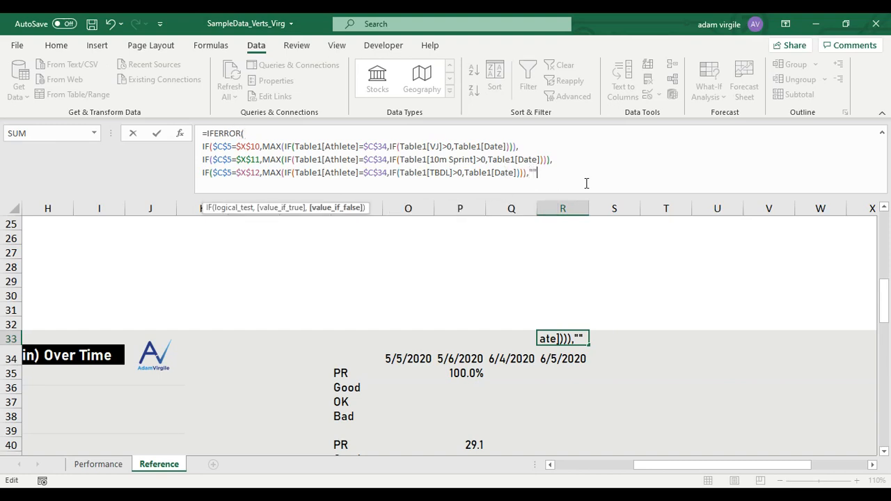
text(""))
click(525, 174)
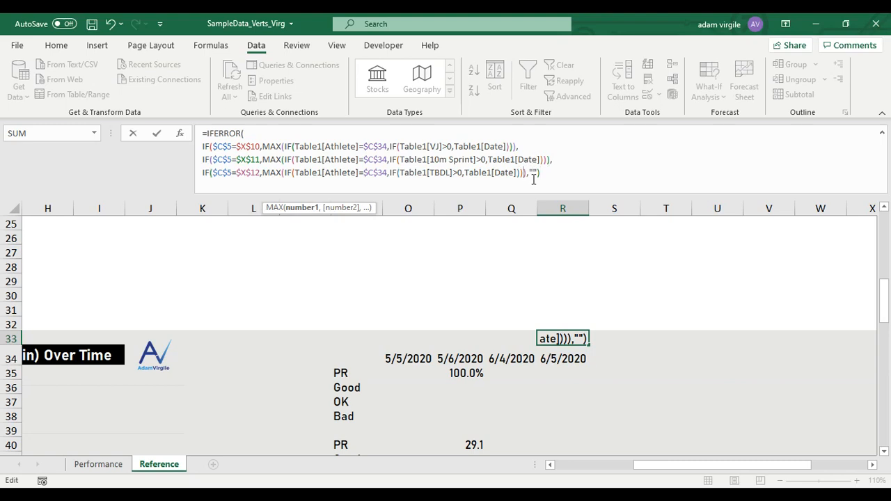
text()))
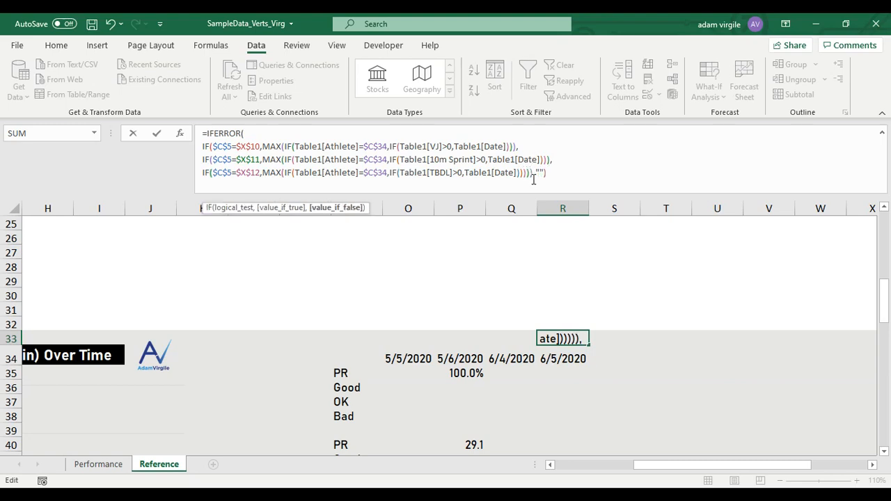
text())
key(Return)
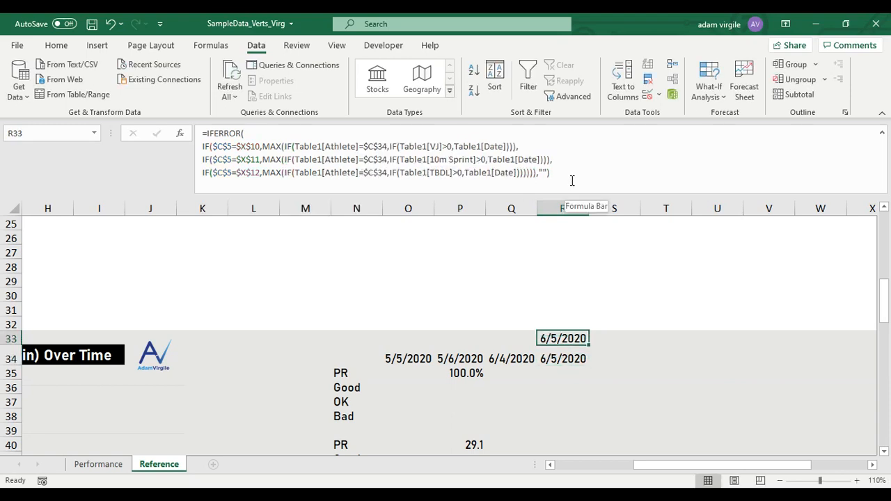
click(572, 170)
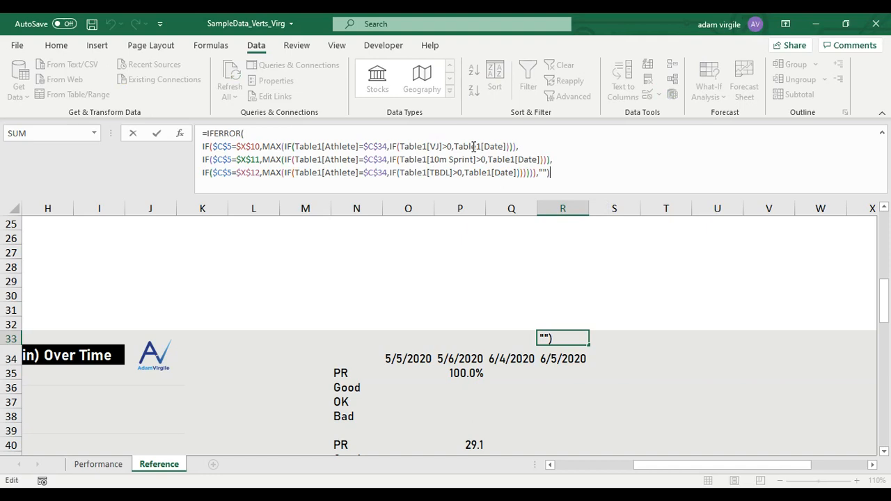
key(ctrl+shift+Return)
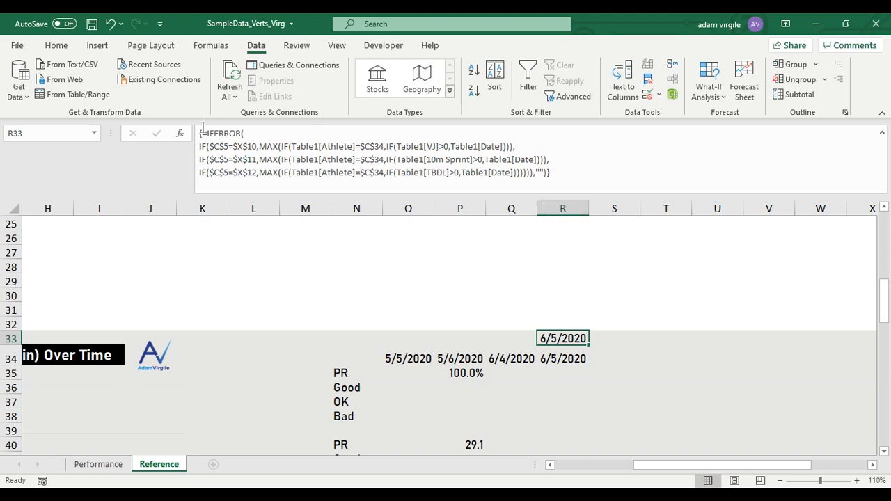
Compare R34's MAXIFS formula with the MAX and nested IF version in R33.
click(566, 361)
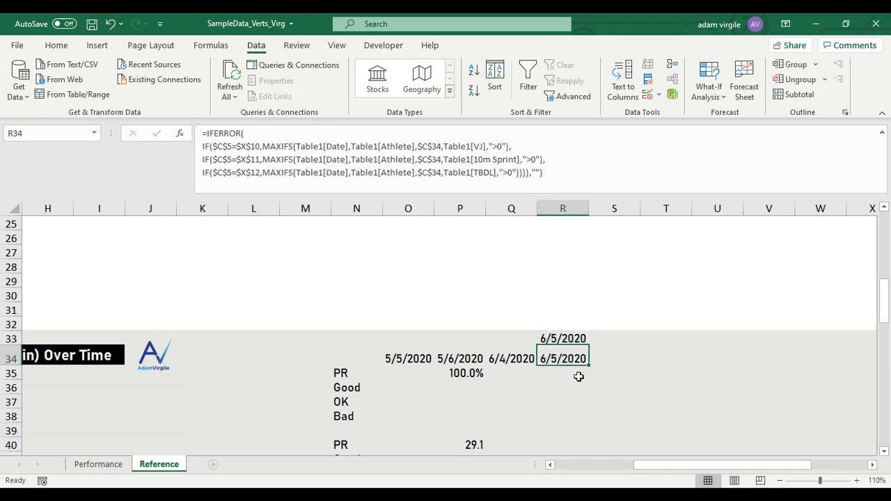
click(570, 340)
click(570, 358)
Switch the metric in C5 to TBDL.
scroll(566, 358, up, 8)
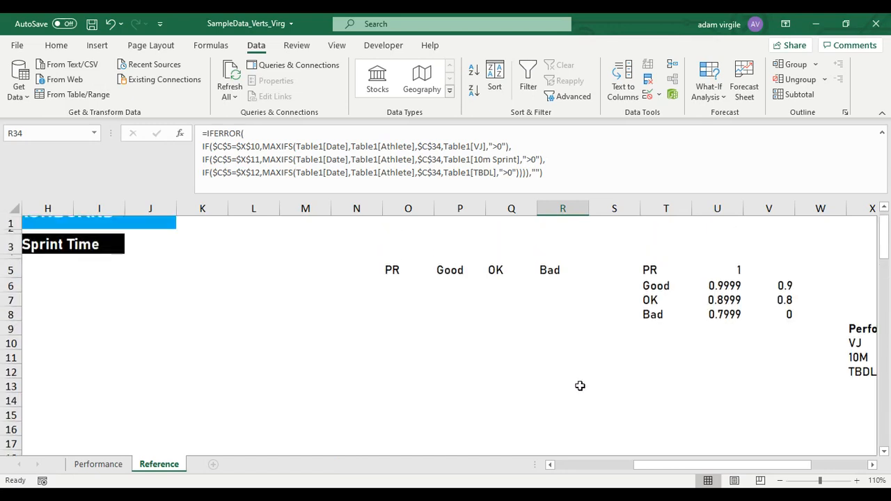
drag(671, 465, 568, 465)
click(216, 293)
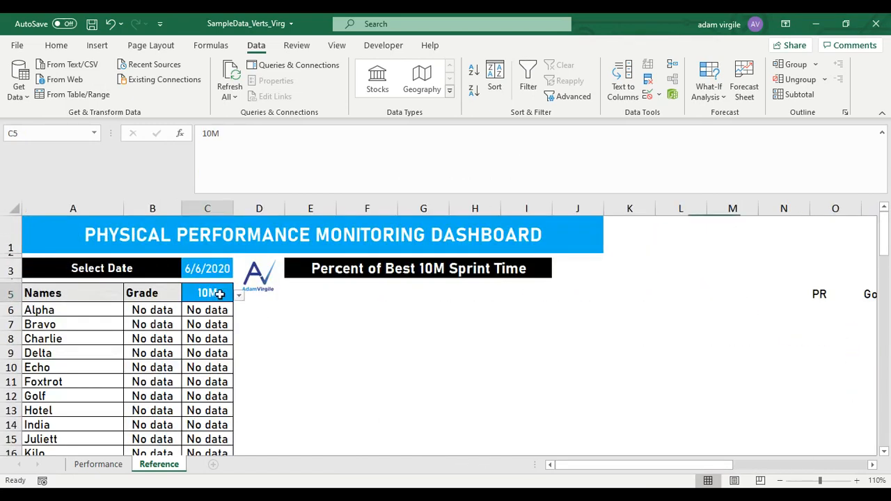
click(239, 298)
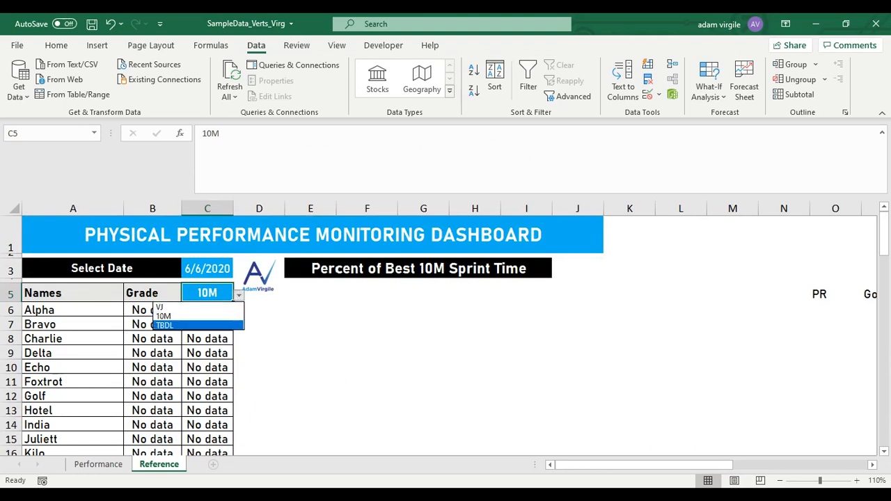
click(211, 325)
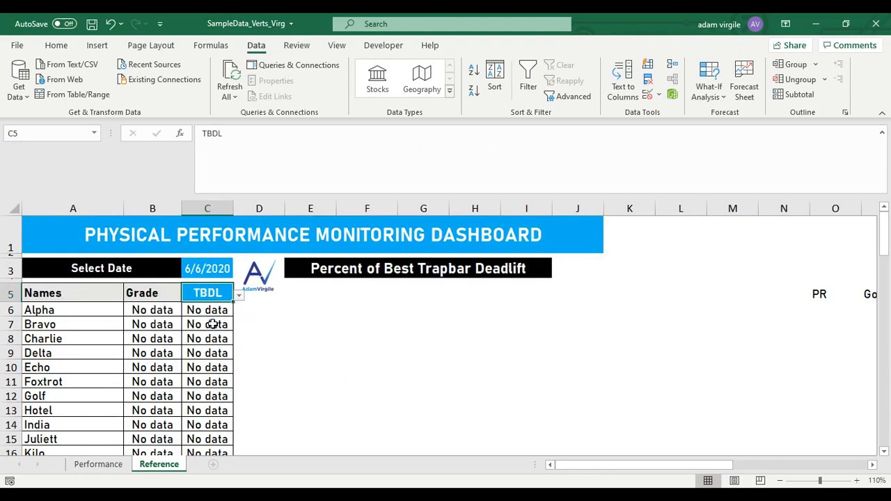
click(216, 270)
click(239, 276)
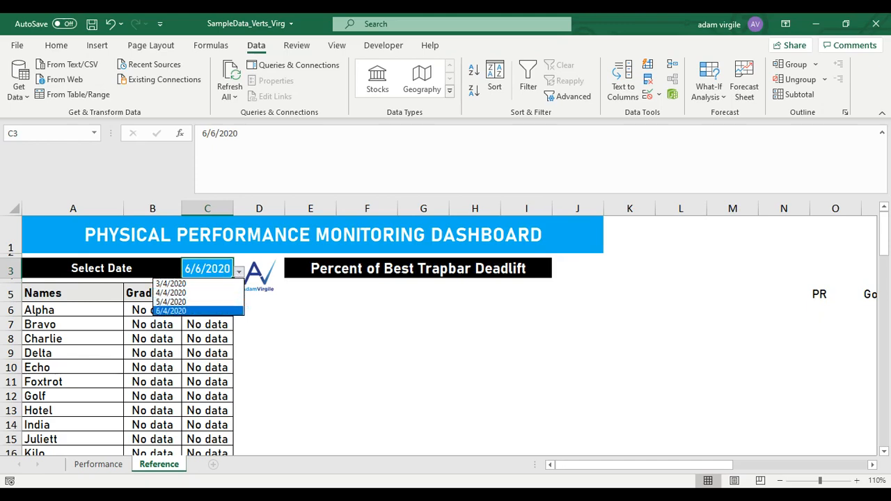
key(Escape)
Check R33's and R34's formulas and dates against each other for TBDL, and re-enter R33 as an array formula.
scroll(615, 332, down, 7)
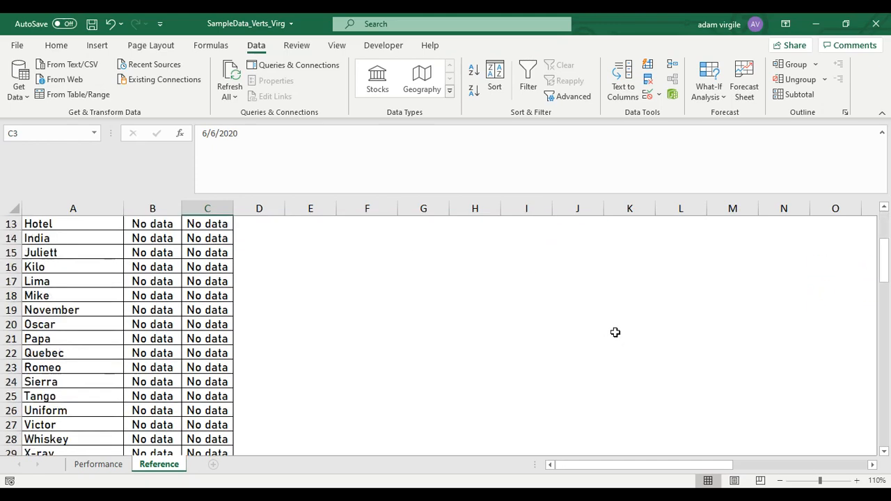
scroll(609, 450, down, 1)
drag(609, 465, 677, 473)
click(624, 359)
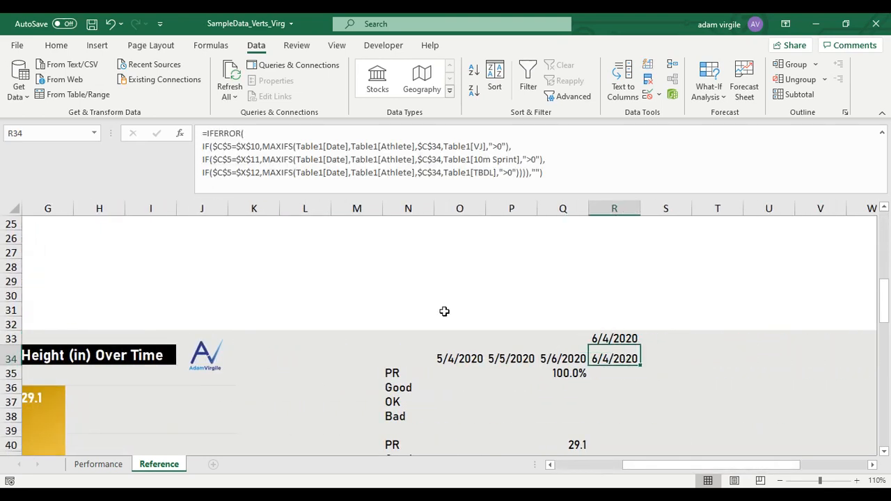
click(611, 339)
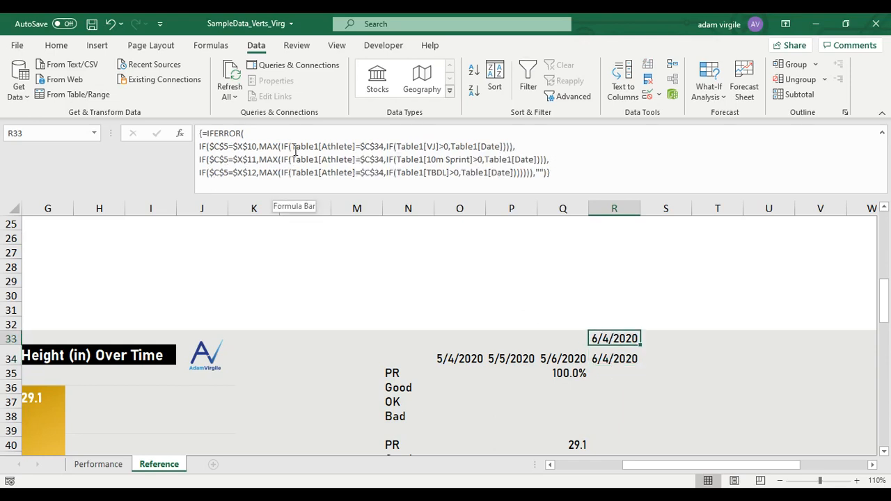
click(618, 361)
click(614, 341)
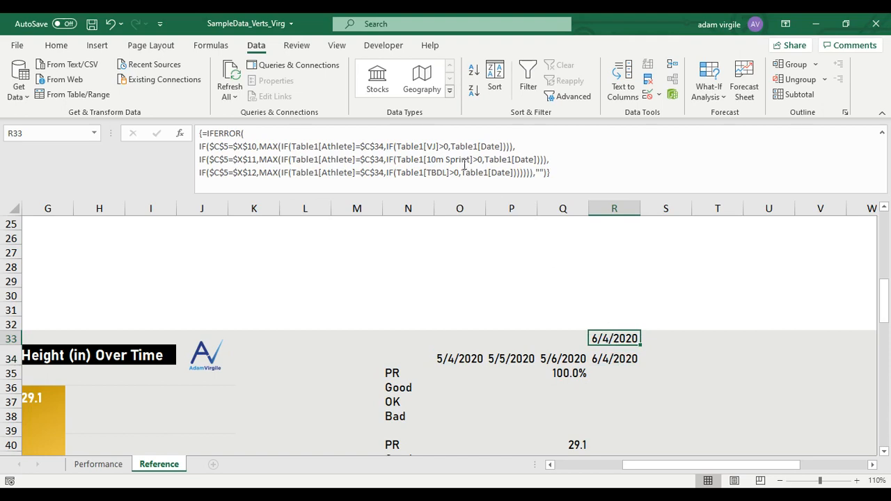
click(512, 159)
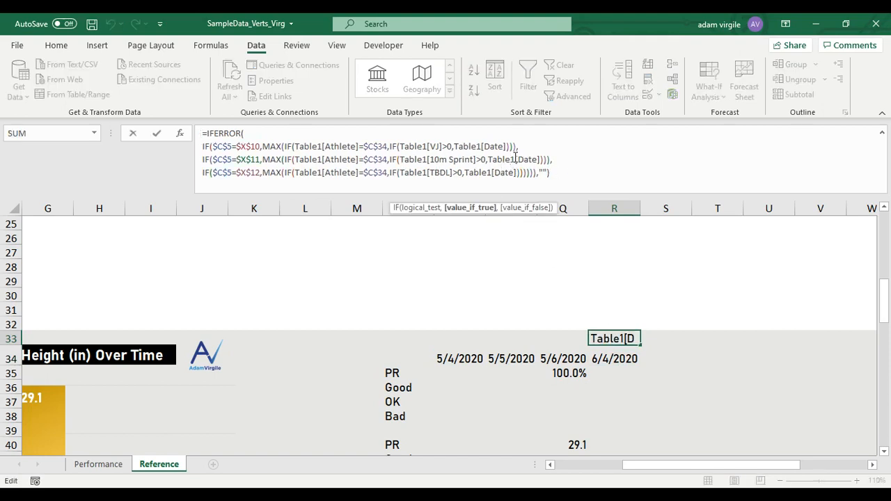
key(ctrl+shift+Return)
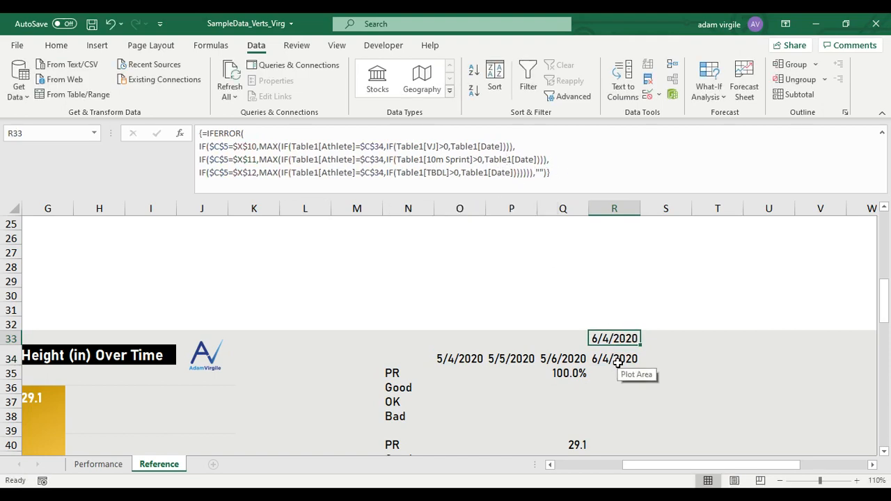
Examine the formulas behind the dates in O34 through R34, including Q34's MAXIFS date criteria.
click(610, 360)
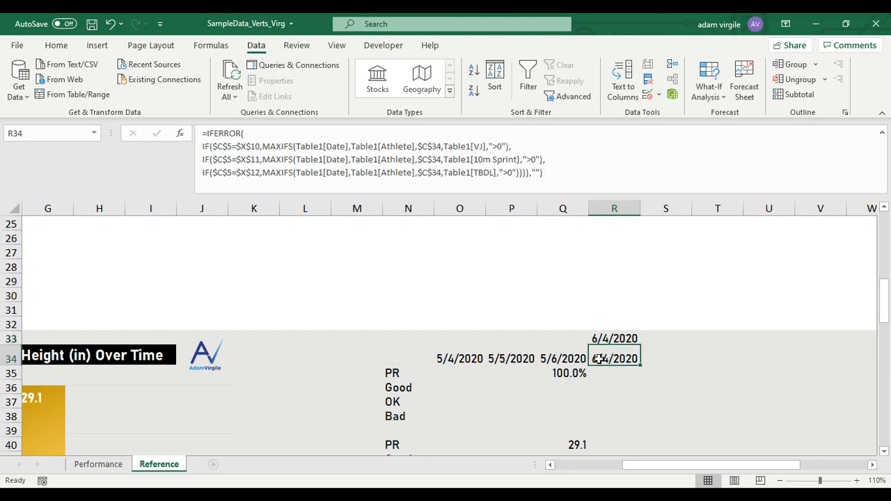
click(568, 359)
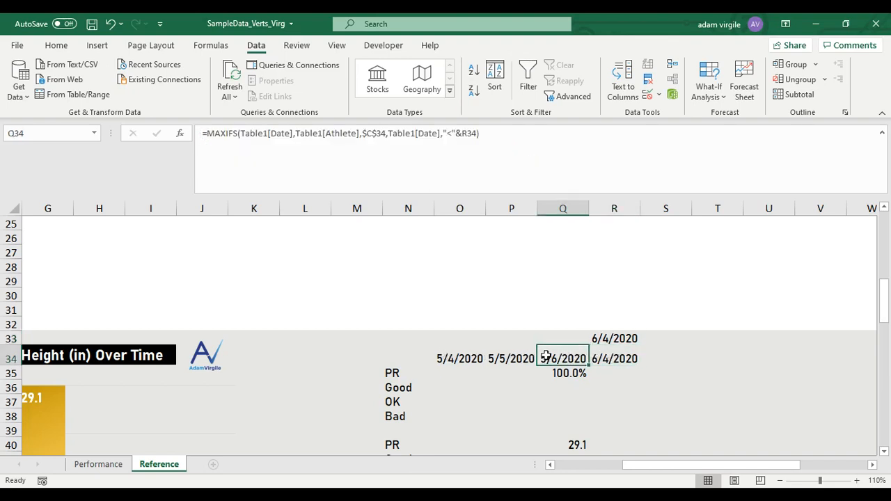
click(499, 357)
click(463, 357)
click(490, 358)
click(551, 360)
click(456, 134)
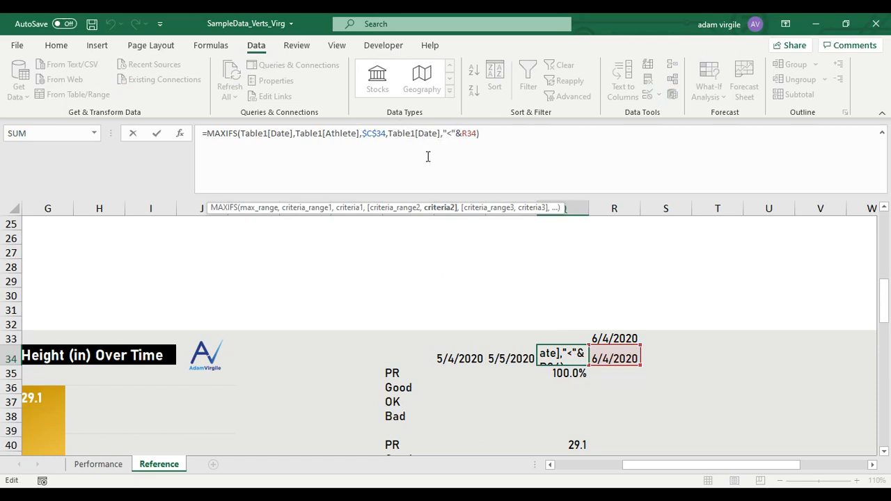
Review the VJ clause in R33, keep it as an array formula, and compare it with R34's formula.
click(604, 340)
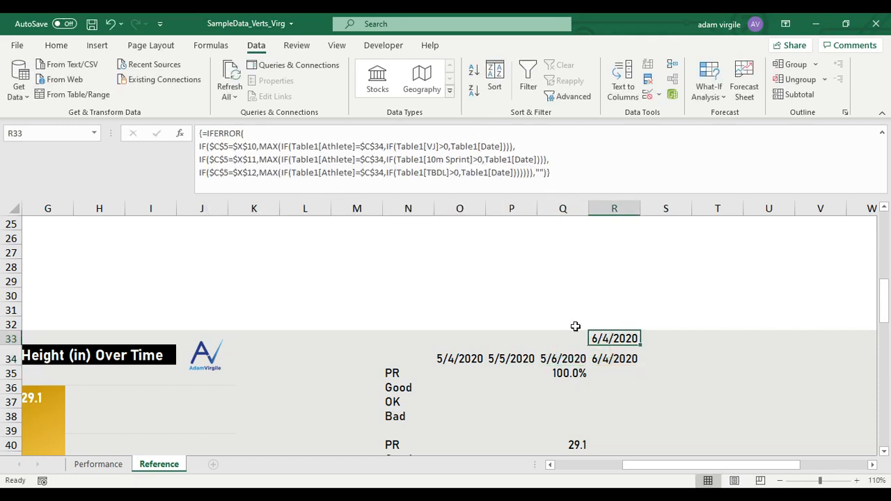
click(447, 145)
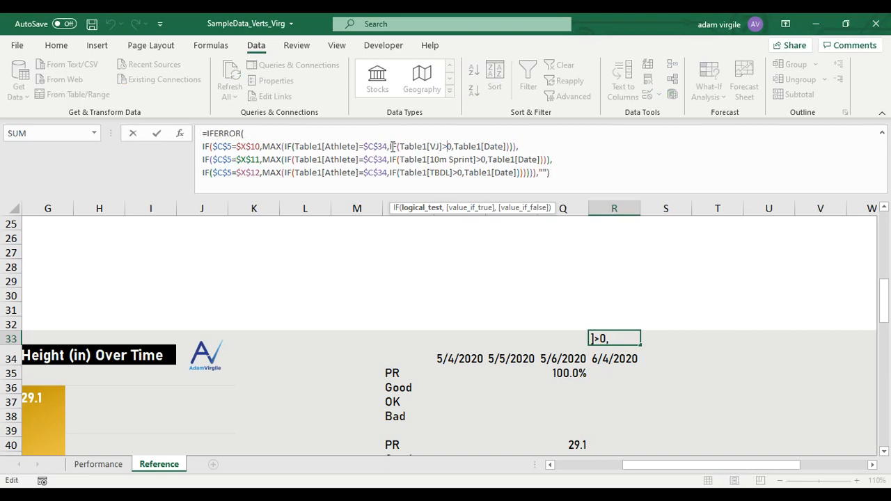
click(457, 147)
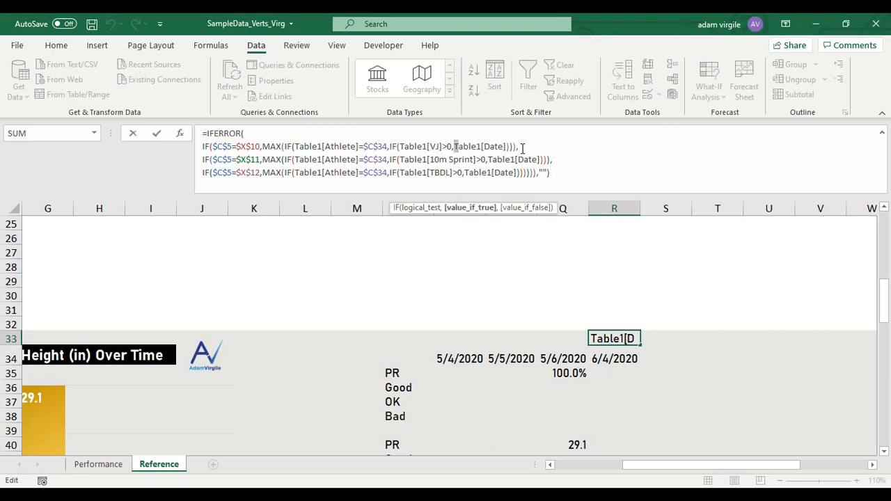
key(ctrl+shift+Return)
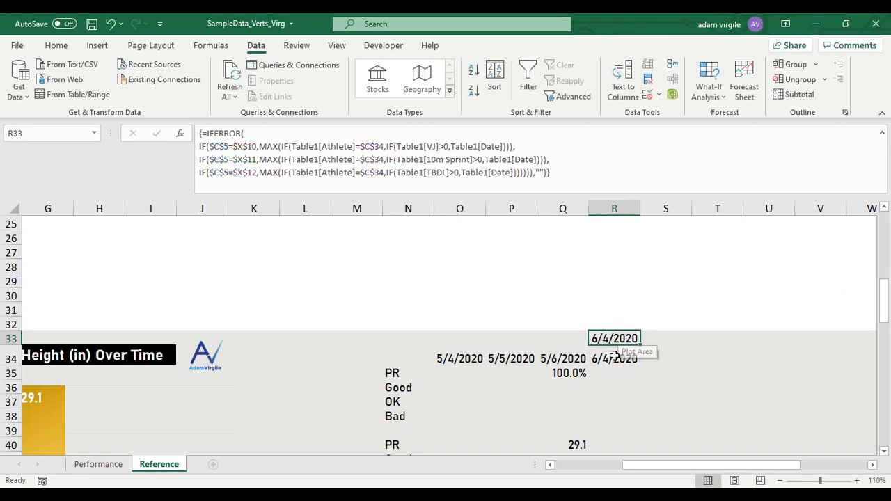
click(610, 359)
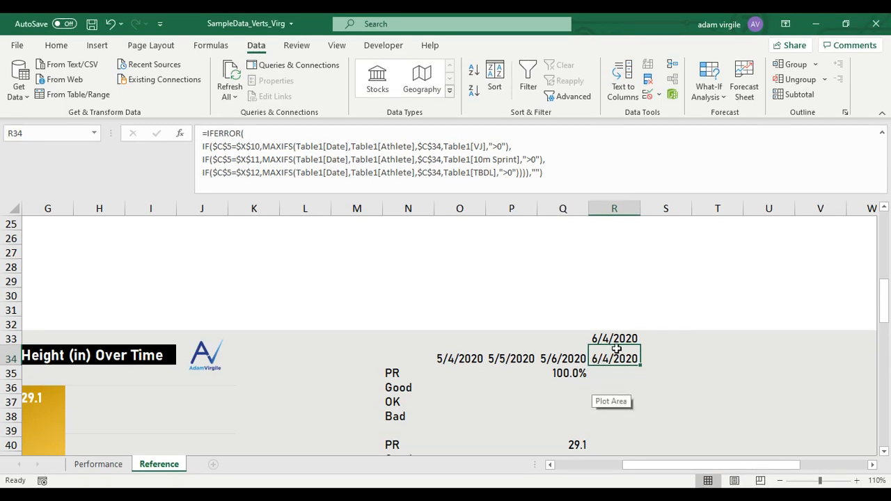
Copy R34's metric-dependent MAXIFS formula into Q34.
key(ctrl+c)
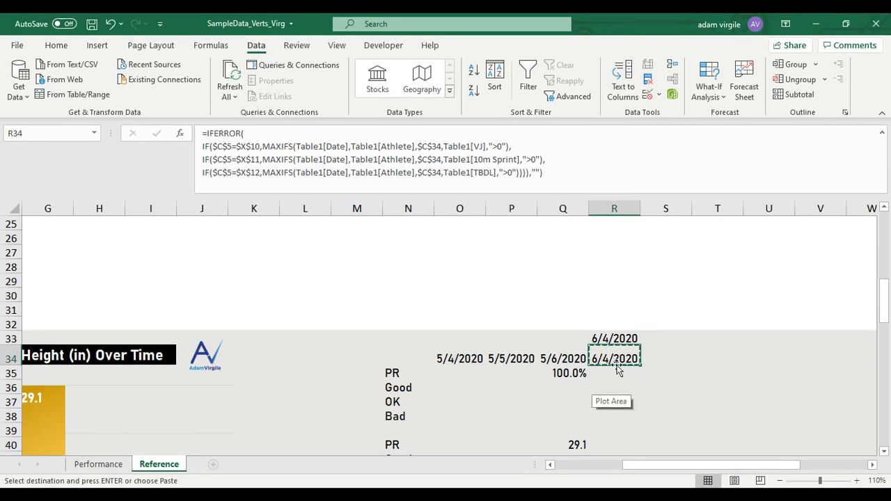
click(564, 359)
key(ctrl+v)
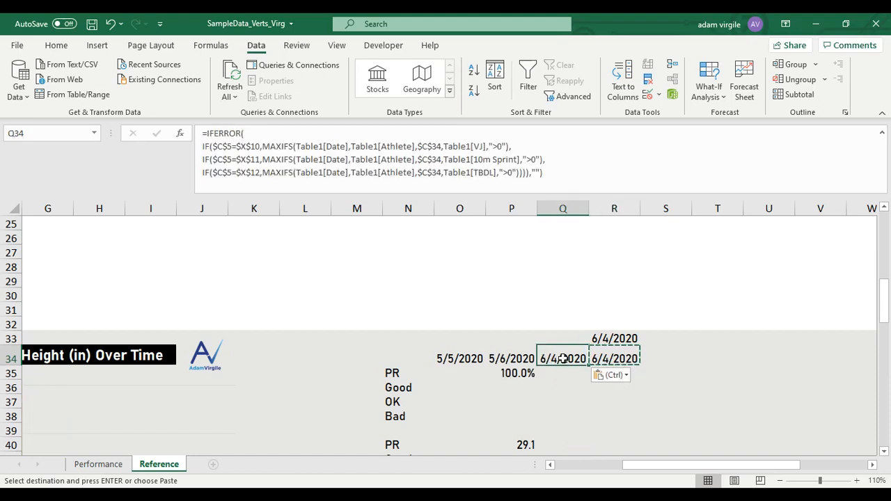
Extend the VJ clause of Q34's formula with the date criterion Table1[Date],"<"&R34.
click(503, 147)
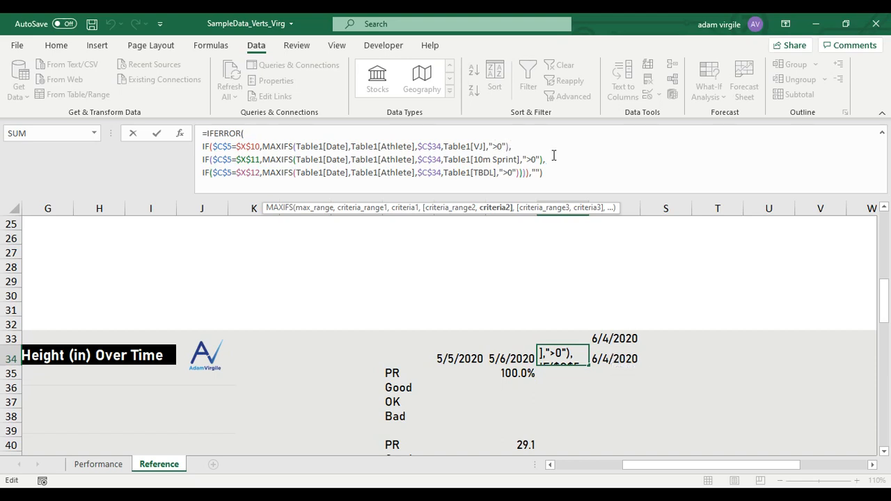
text(,Table1[)
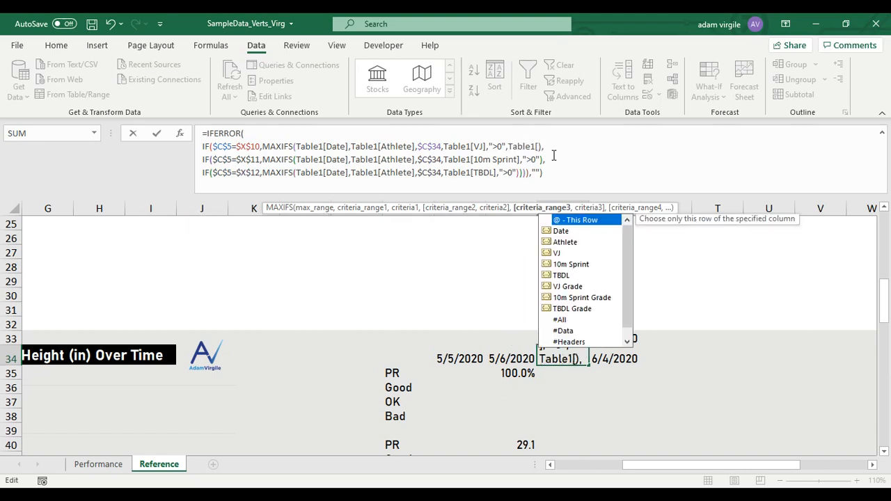
text(Date)
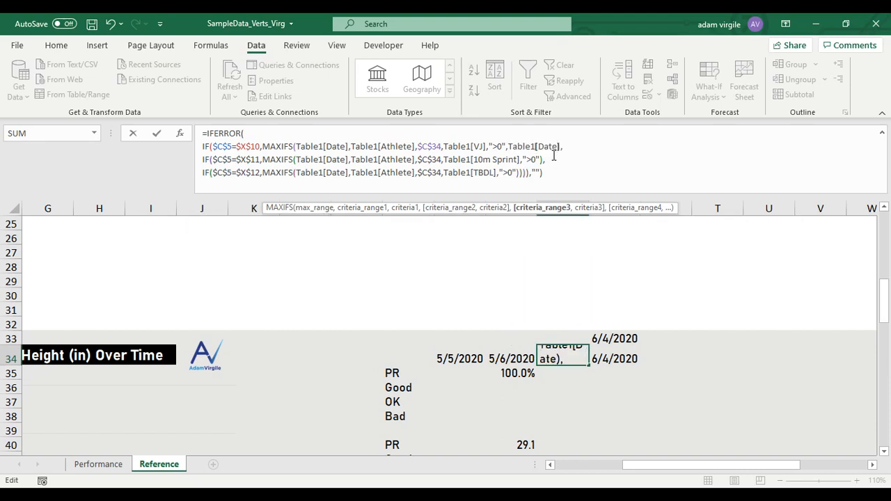
text(],)
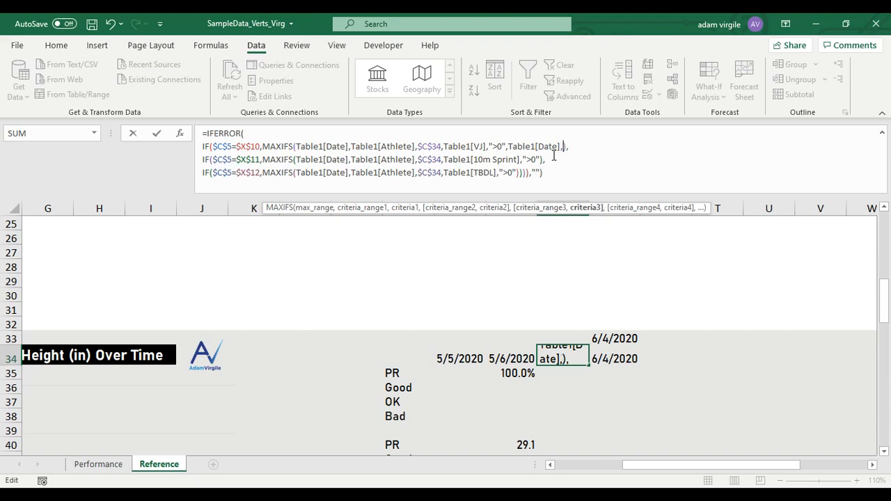
text("<"&)
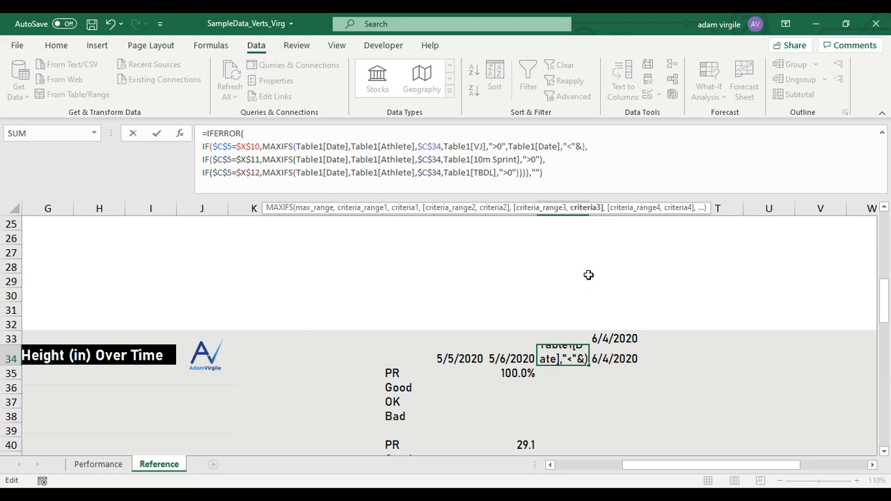
click(625, 360)
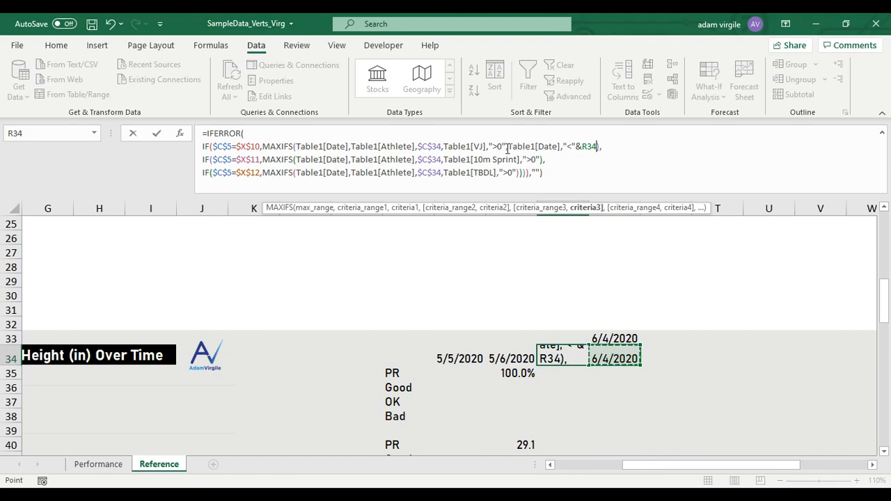
Add the same Table1[Date],"<"&R34 criterion to the 10m Sprint and TBDL clauses of Q34 and enter the formula.
drag(507, 147, 597, 147)
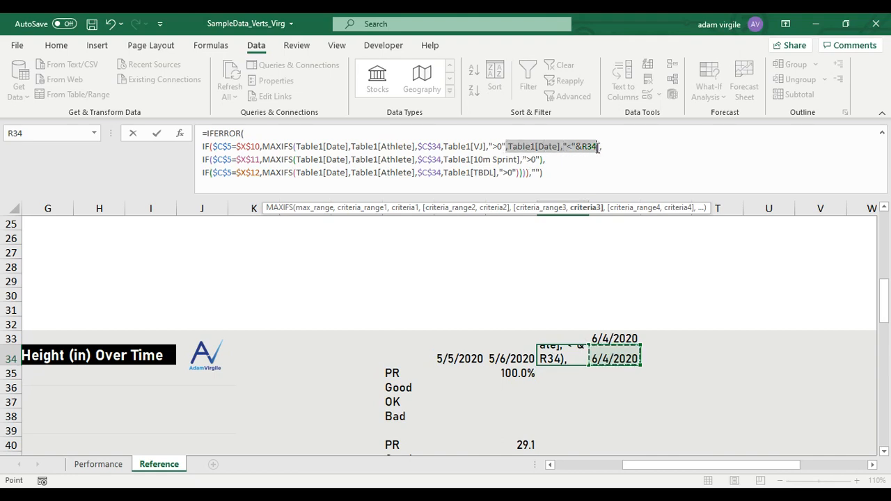
click(541, 160)
key(ctrl+v)
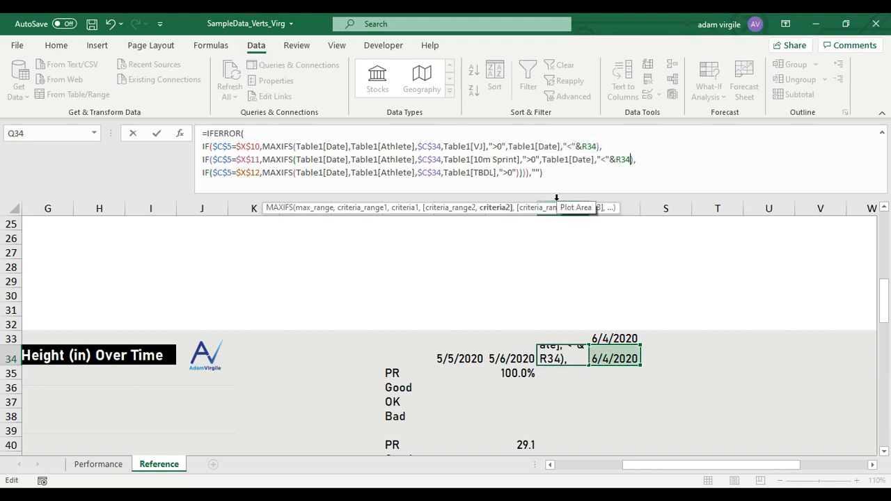
click(517, 174)
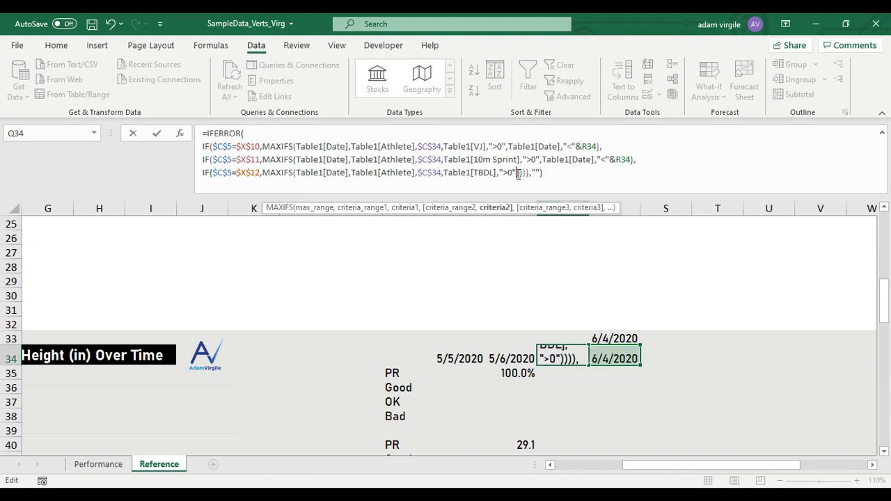
key(ctrl+v)
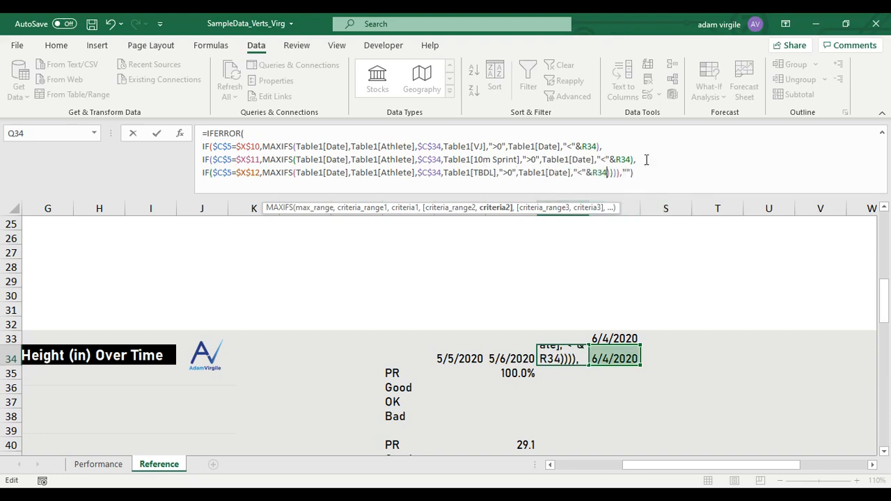
key(Return)
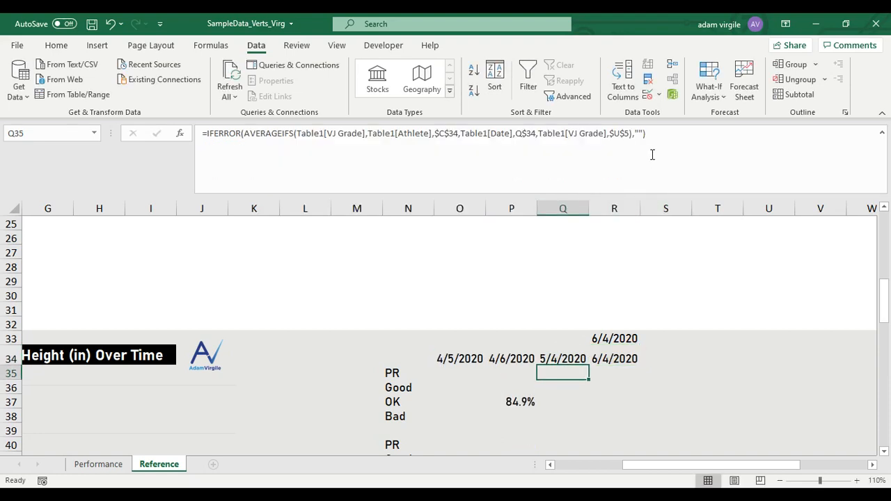
key(Up)
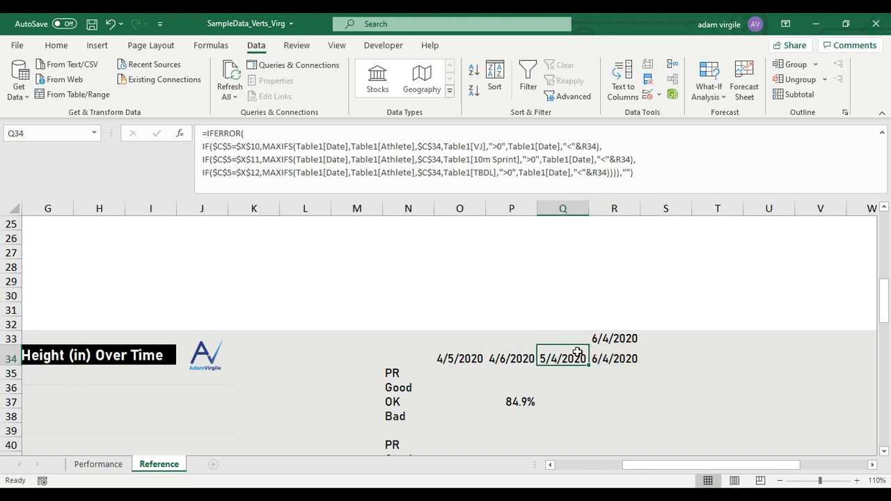
Compare Q34 with R34 and copy Q34's formula into P34 and O34.
click(617, 358)
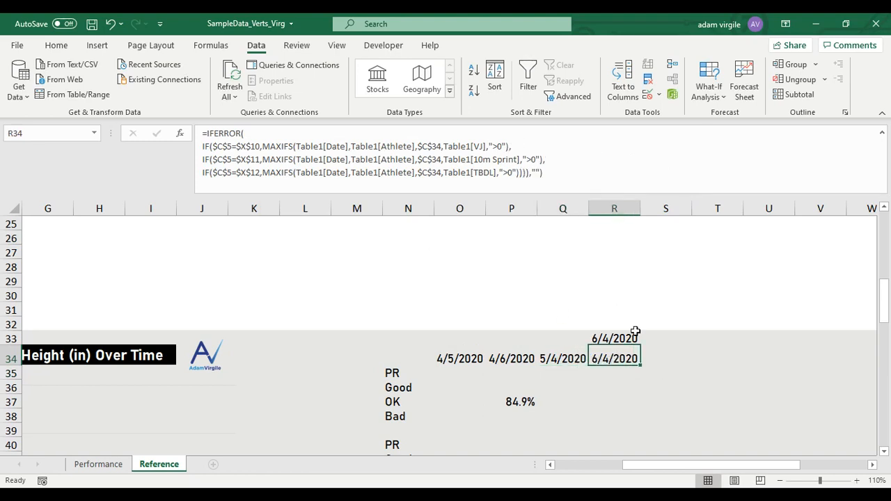
click(563, 356)
click(592, 362)
click(564, 359)
key(ctrl+c)
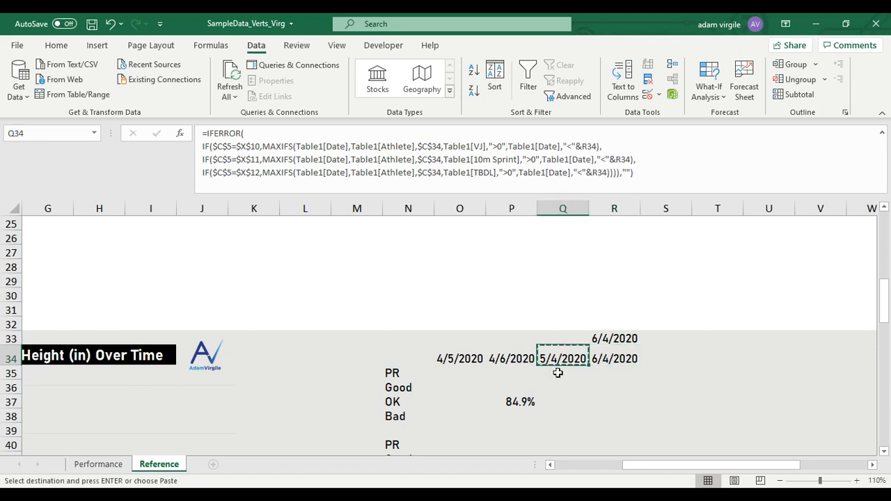
click(529, 360)
key(ctrl+v)
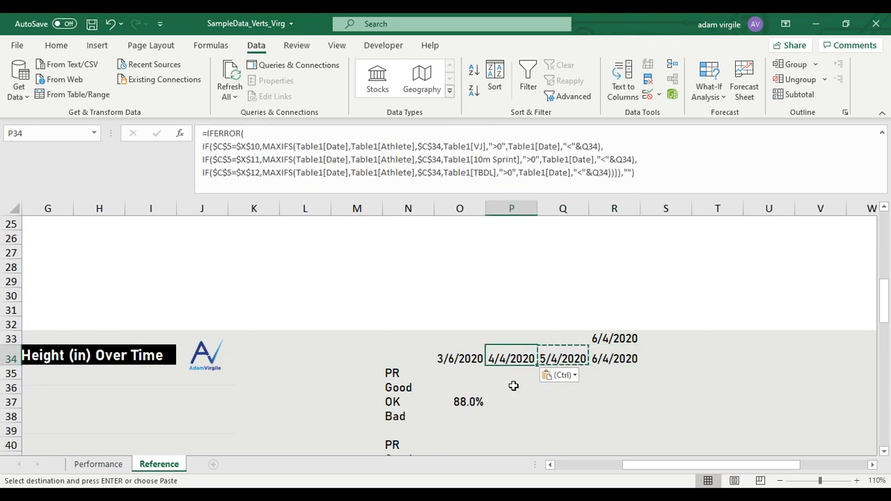
click(465, 360)
key(ctrl+v)
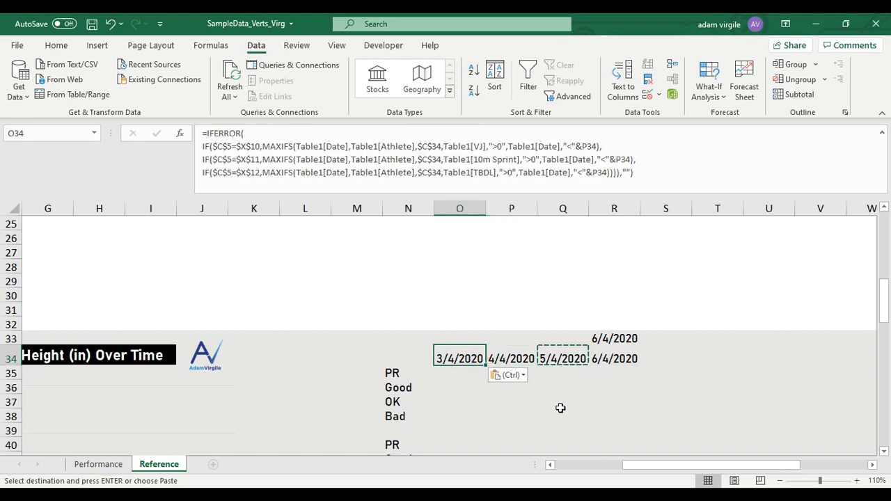
key(Escape)
Delete the MAX and nested IF array formula from R33, keeping the MAXIFS version in R34.
click(617, 356)
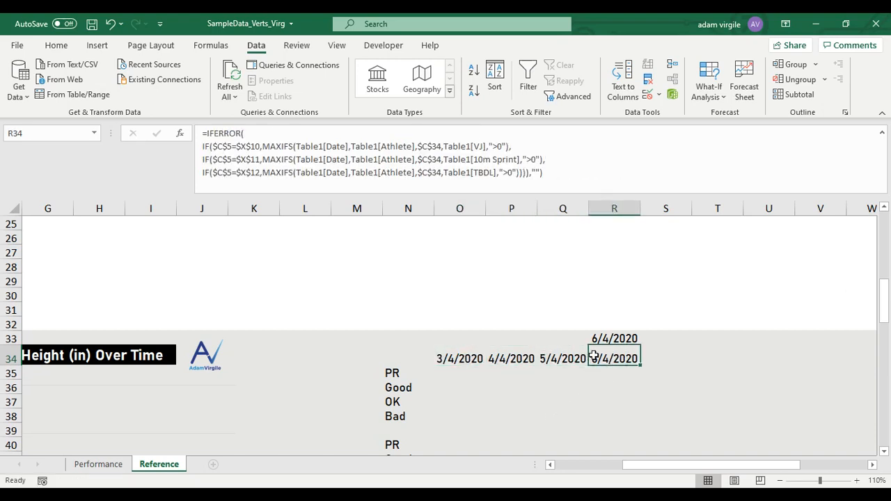
click(625, 337)
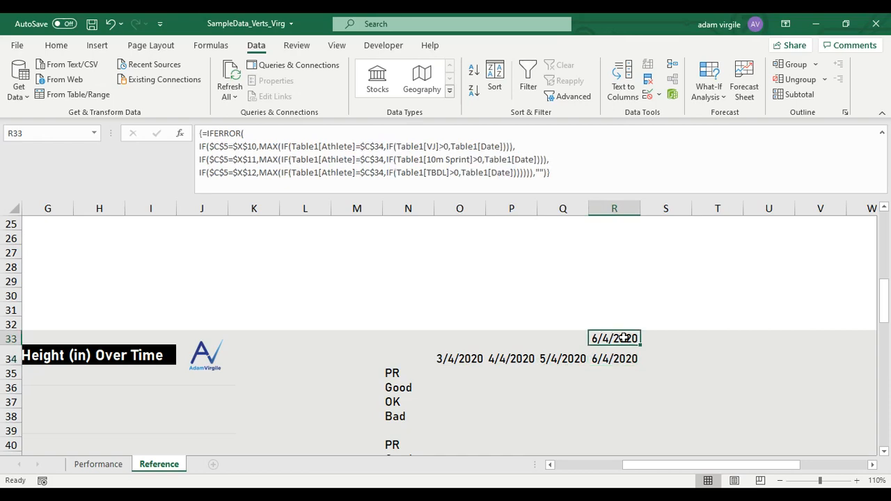
key(Delete)
key(Down)
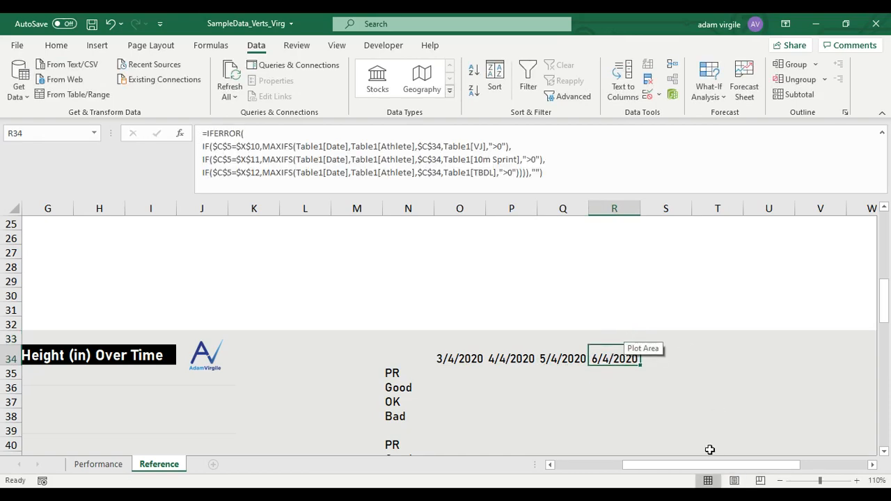
Check the date choices offered in C3 for the TBDL metric without changing the selected date.
drag(676, 465, 607, 466)
scroll(348, 348, up, 8)
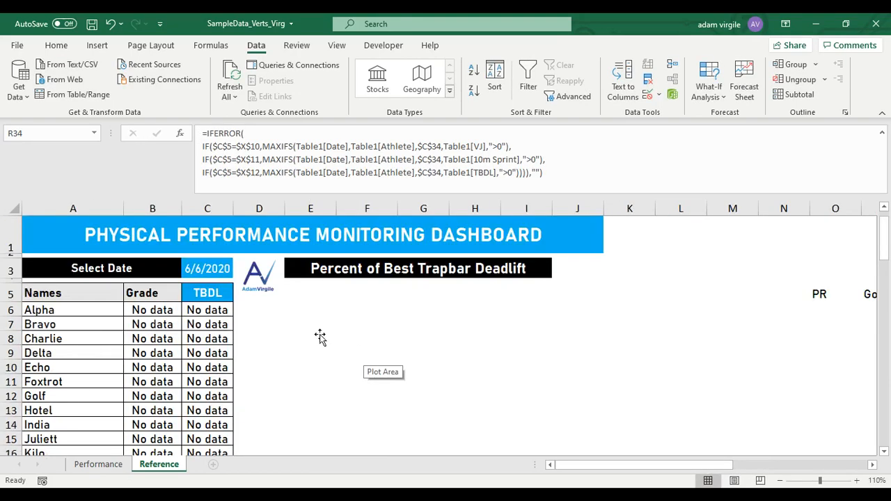
click(223, 271)
click(238, 272)
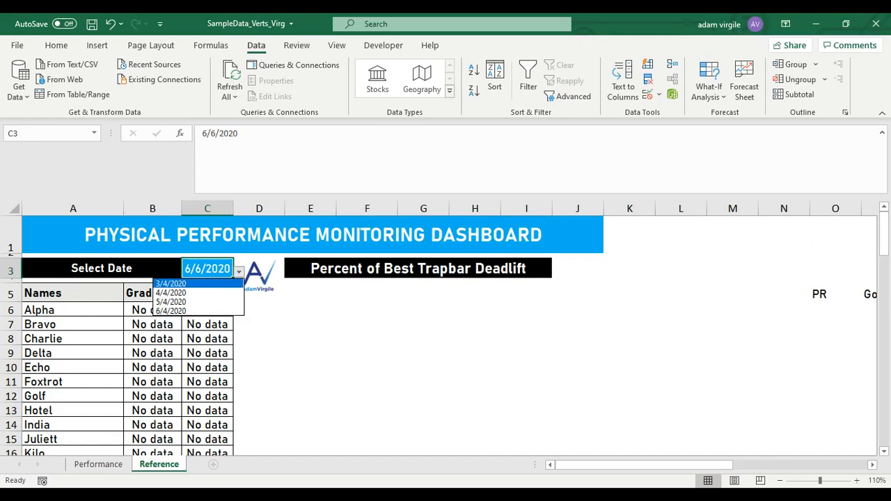
key(Down)
key(Down)
key(Down)
key(Up)
key(Down)
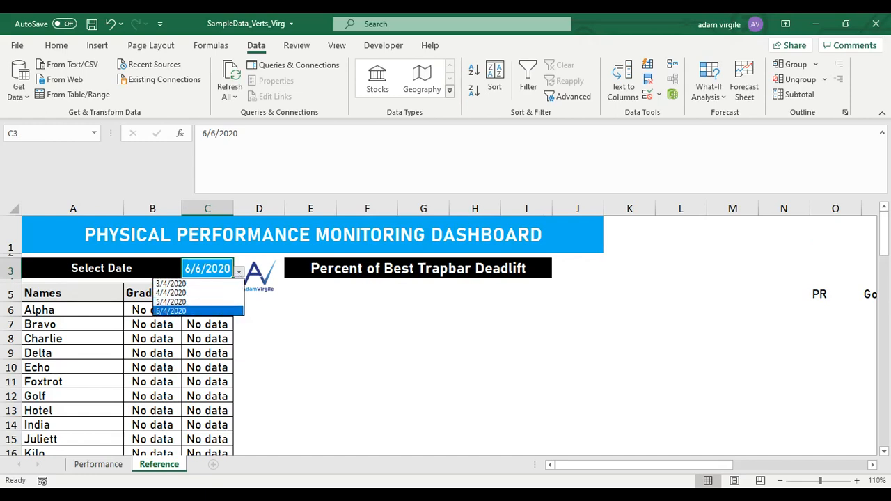
key(Up)
key(Up)
key(Up)
key(Escape)
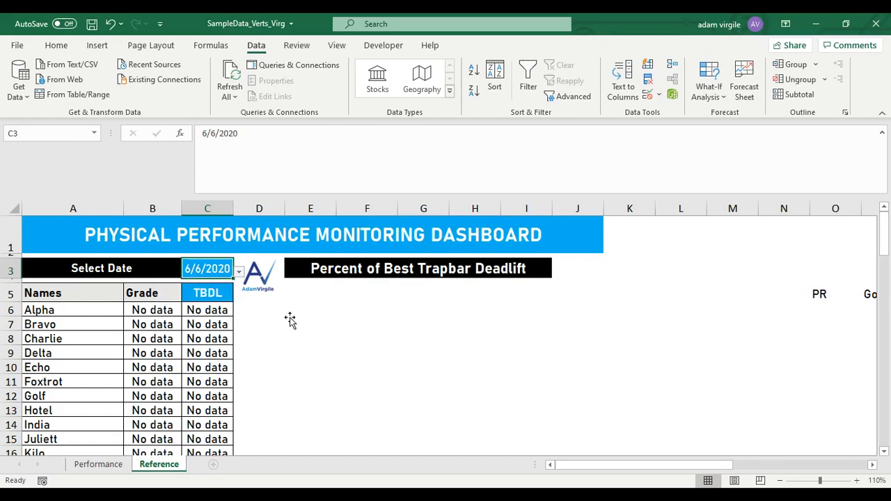
Switch the metric in C5 to 10M.
click(220, 291)
click(238, 298)
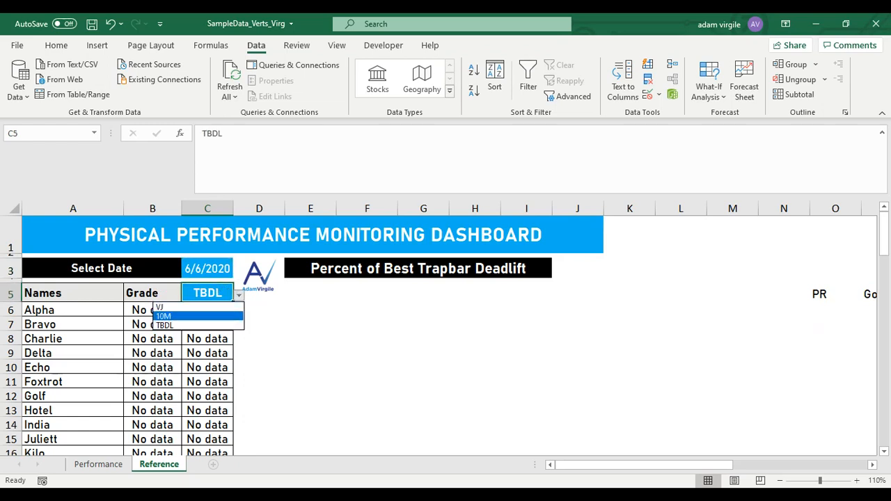
click(221, 316)
Check the date choices offered in C3 for the 10M metric without selecting one.
click(223, 271)
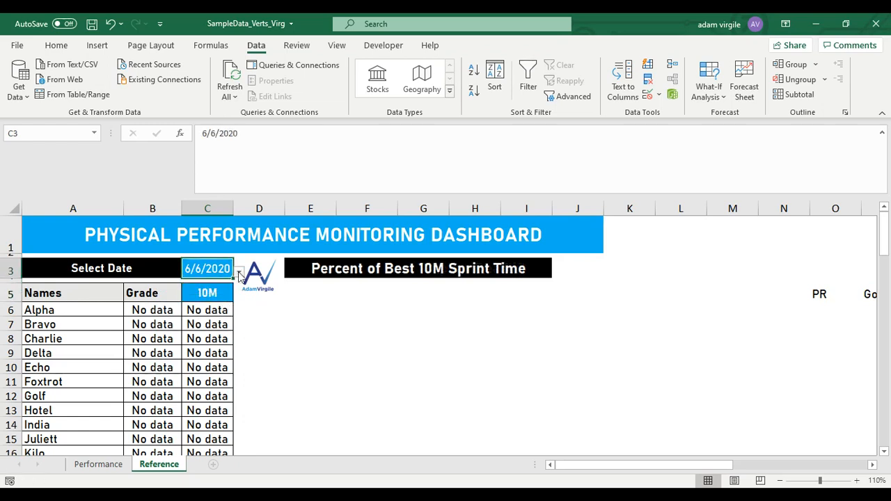
click(239, 271)
key(Up)
key(Up)
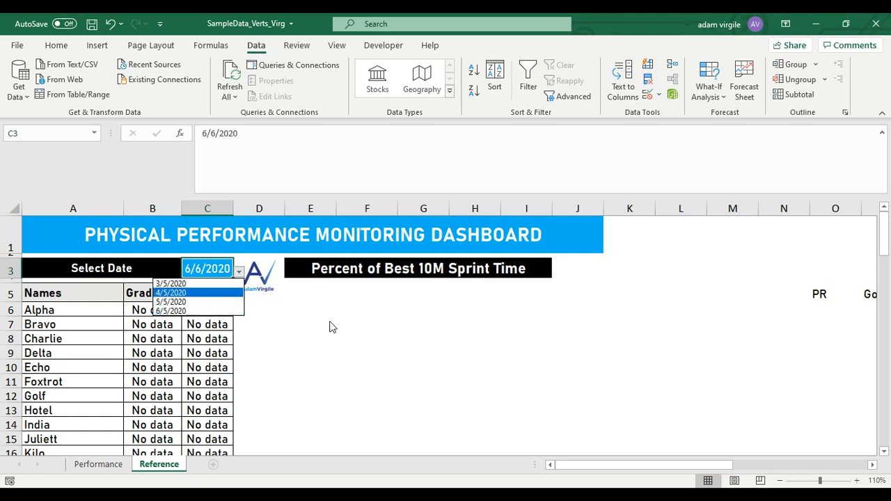
key(Escape)
Examine the dates and formulas in R34 through O34 for the 10M metric, along with O35's grade formula.
scroll(474, 360, down, 9)
drag(673, 467, 740, 468)
click(683, 316)
click(622, 315)
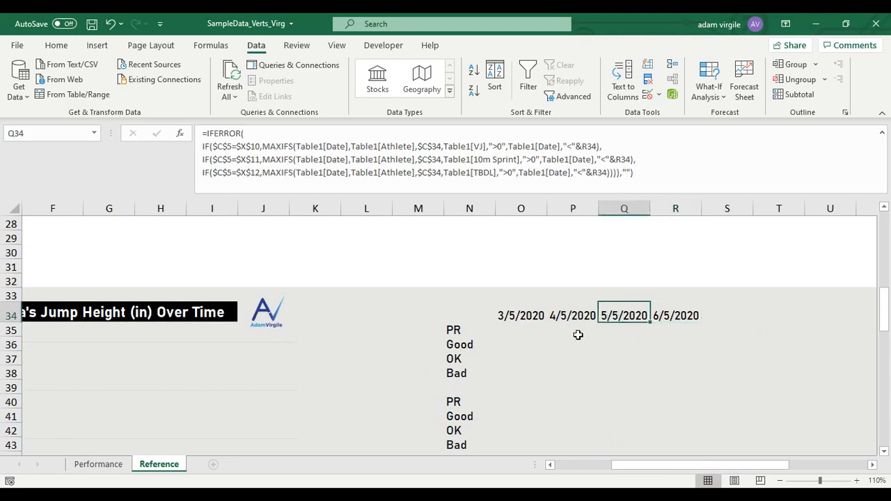
click(561, 315)
click(511, 316)
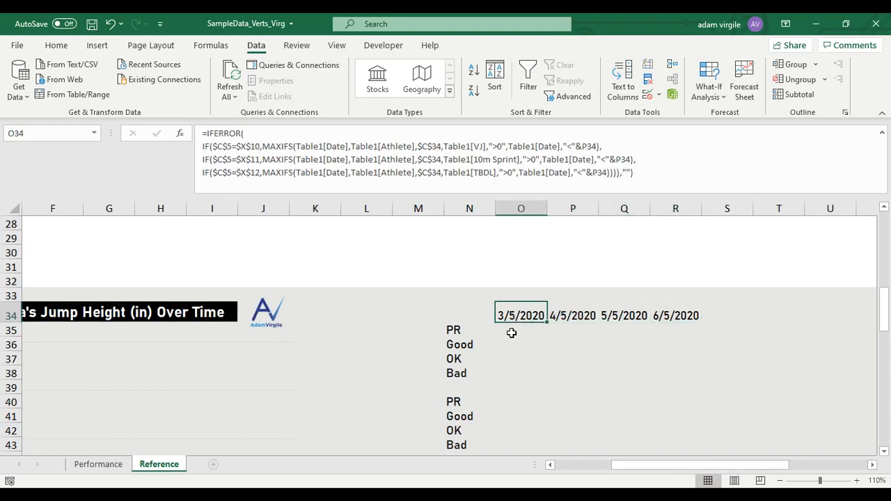
click(511, 332)
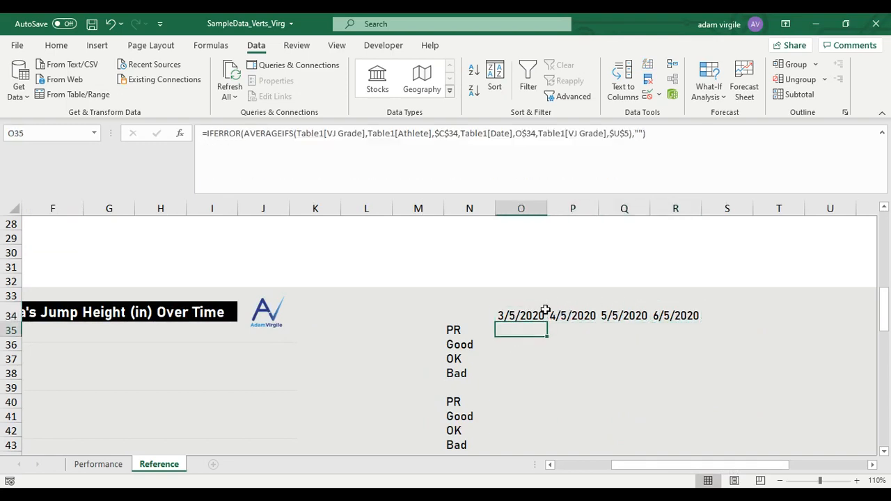
click(542, 315)
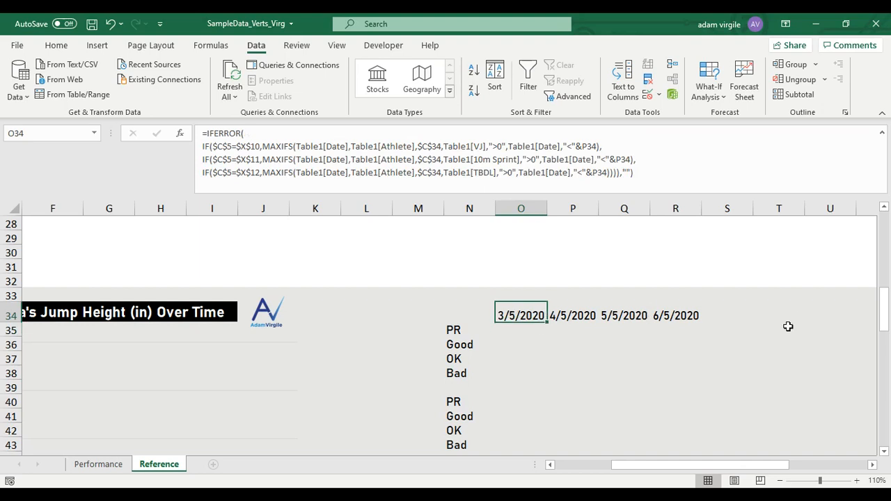
Review O35's AVERAGEIFS grade formula and the grade thresholds in T5:U8 that it refers to.
scroll(278, 380, down, 2)
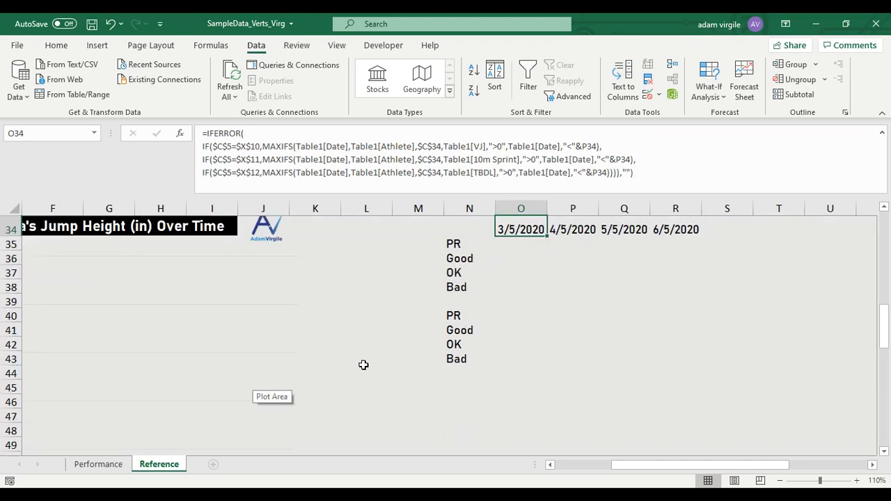
scroll(436, 372, up, 1)
click(511, 290)
scroll(522, 315, down, 2)
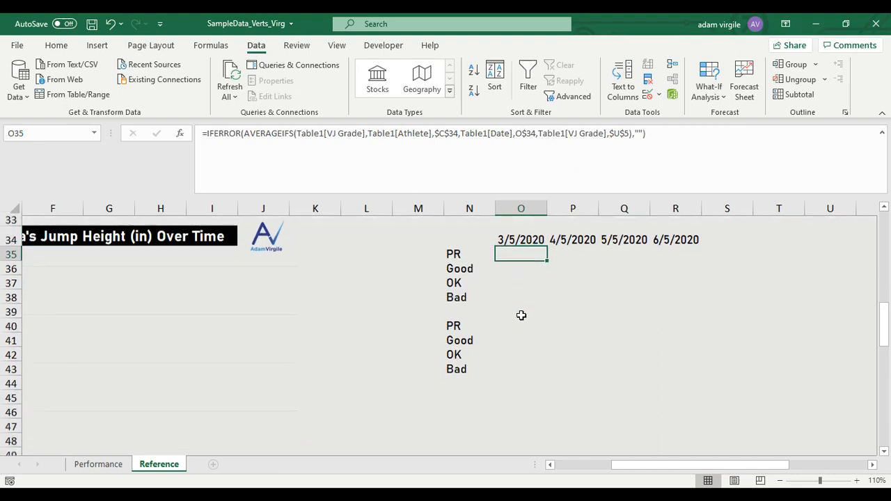
scroll(521, 317, up, 3)
scroll(524, 328, up, 9)
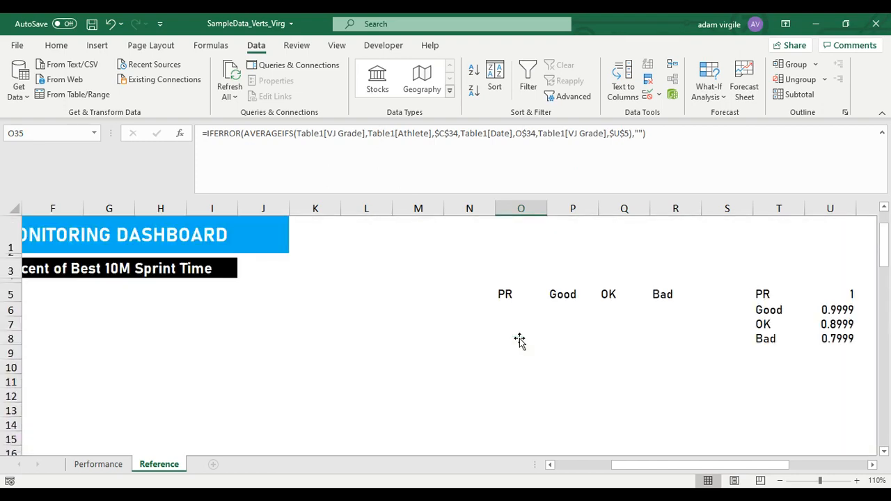
Switch the metric in C5 back to VJ.
drag(662, 465, 601, 464)
click(209, 294)
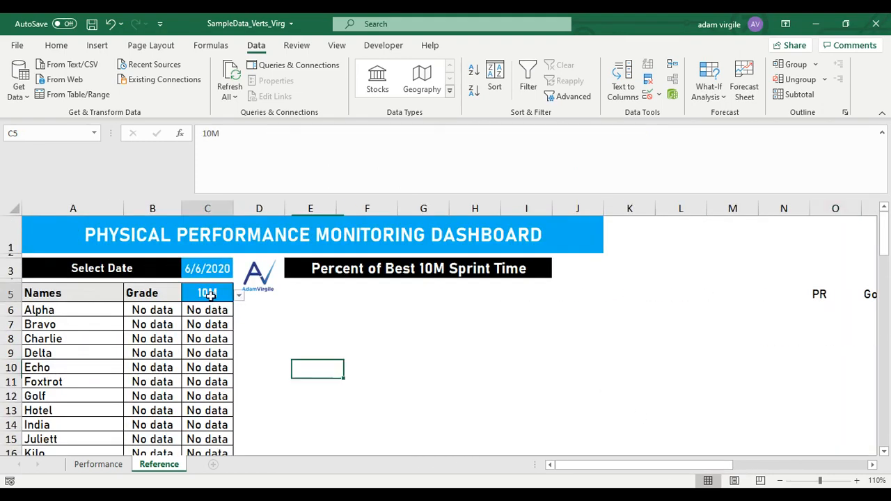
click(238, 295)
click(224, 306)
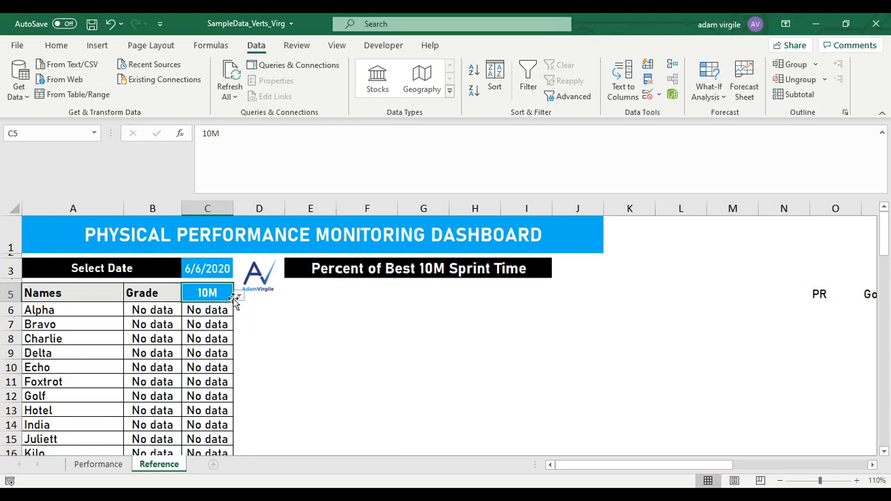
click(238, 295)
click(224, 310)
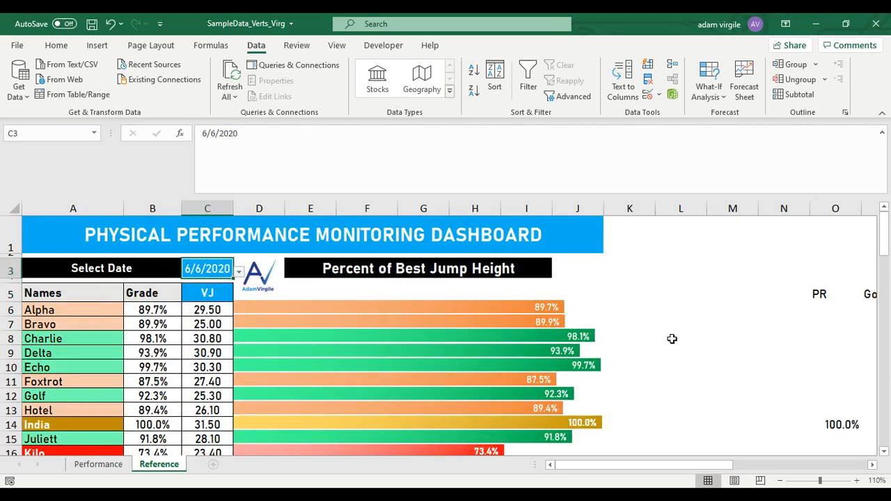
Compare the athlete's over-time charts with the tables in N34:R43 and examine the AVERAGEIFS formulas in O35 and O40.
scroll(682, 338, down, 10)
drag(712, 471, 790, 468)
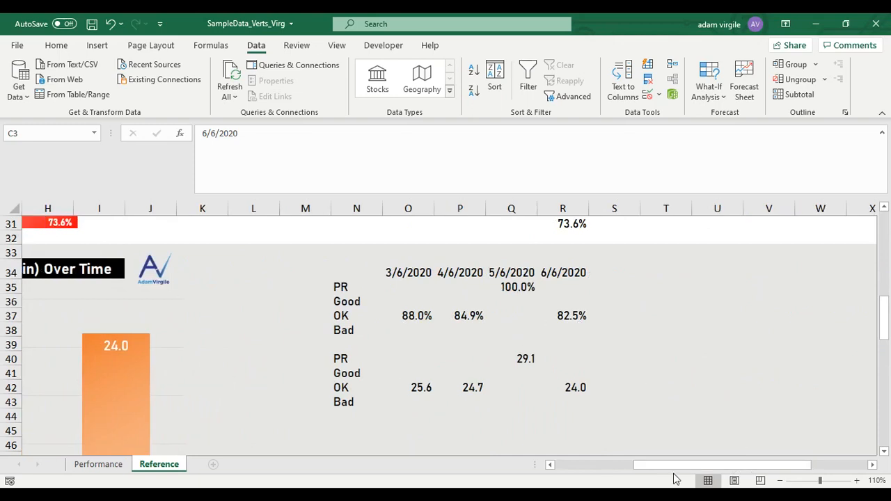
drag(675, 477, 596, 474)
scroll(428, 392, down, 4)
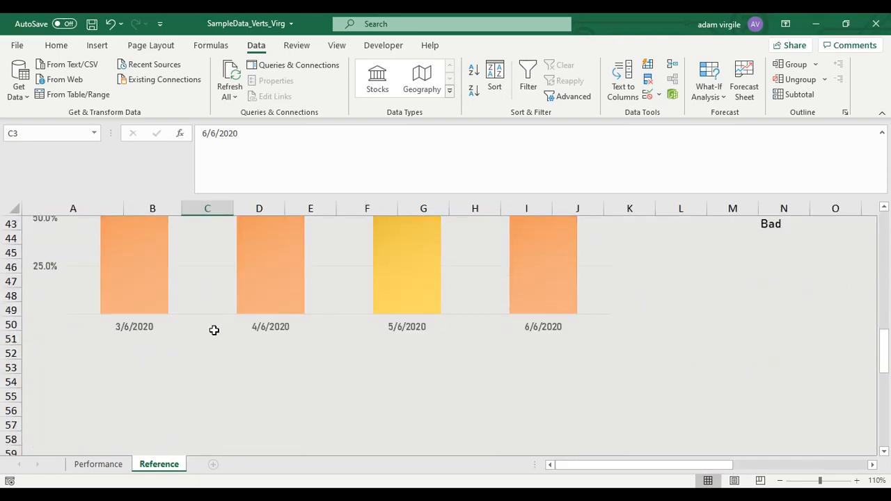
scroll(603, 348, up, 4)
drag(653, 464, 769, 465)
click(322, 286)
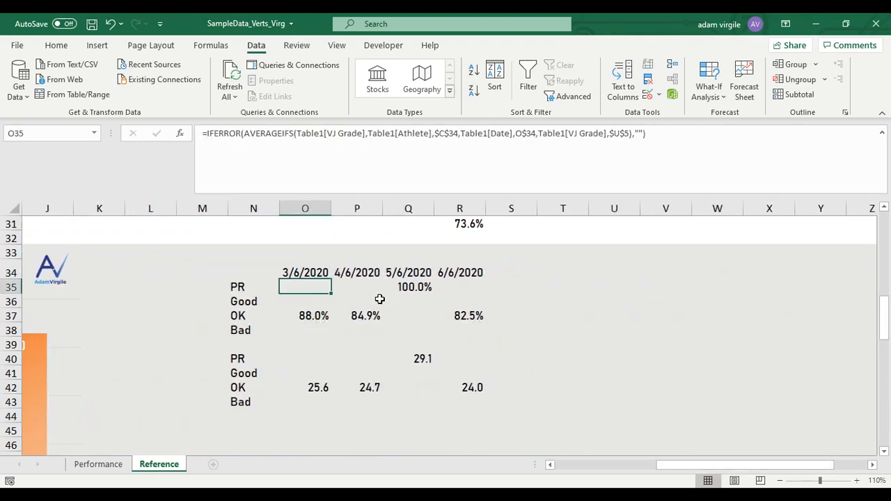
key(Down)
key(Down)
key(Down)
key(Down)
key(Down)
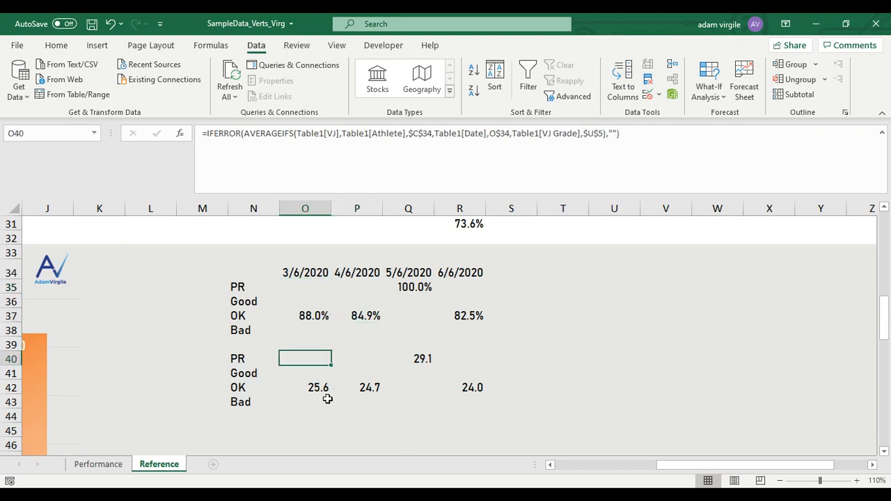
drag(677, 465, 596, 474)
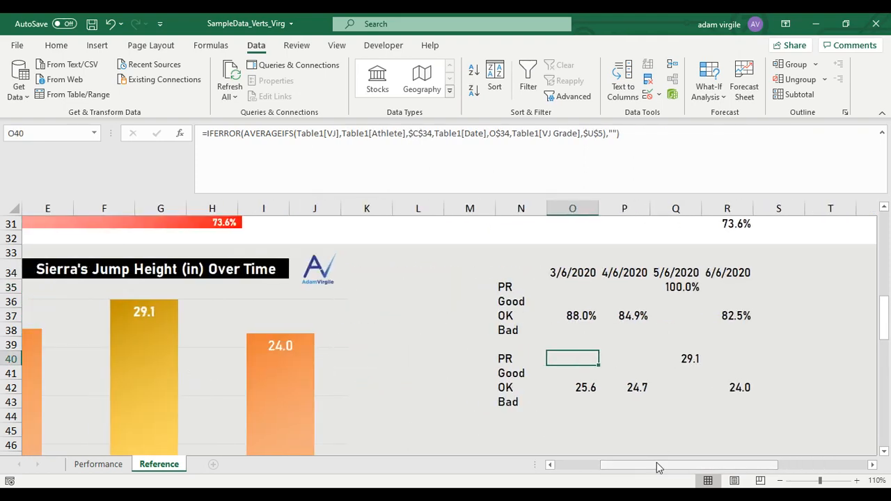
drag(659, 468, 663, 446)
Strip the IFERROR wrapper and its empty-text fallback from O35's formula, leaving only =AVERAGEIFS(…).
click(412, 289)
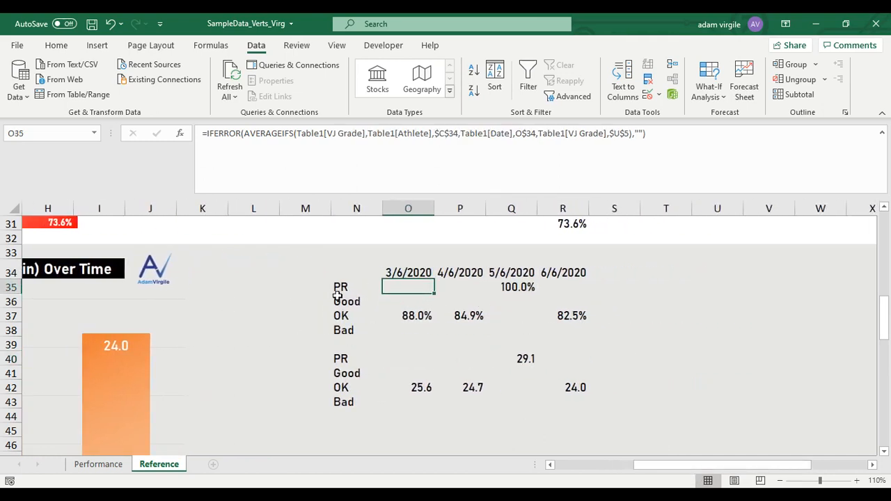
click(321, 133)
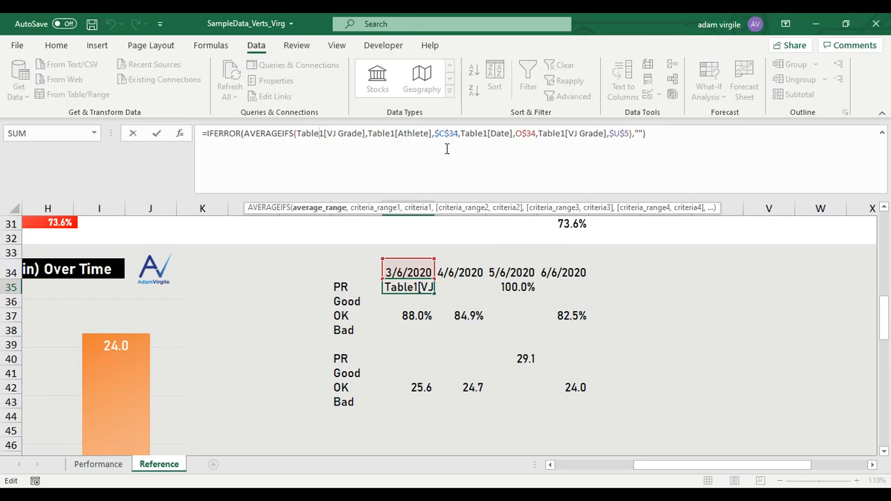
click(246, 135)
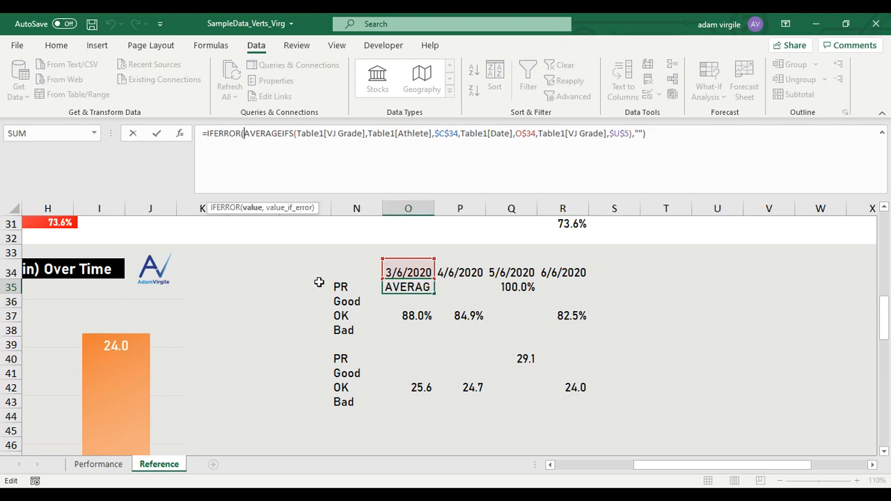
key(alt+Return)
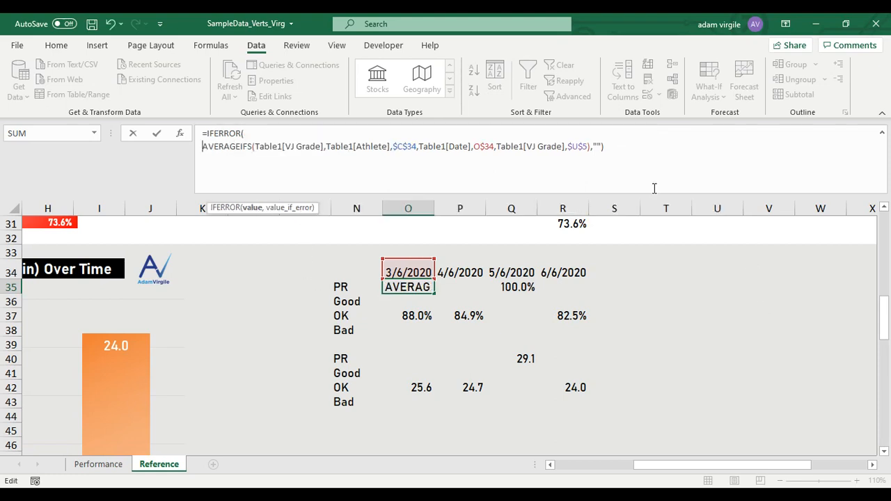
drag(262, 135, 202, 135)
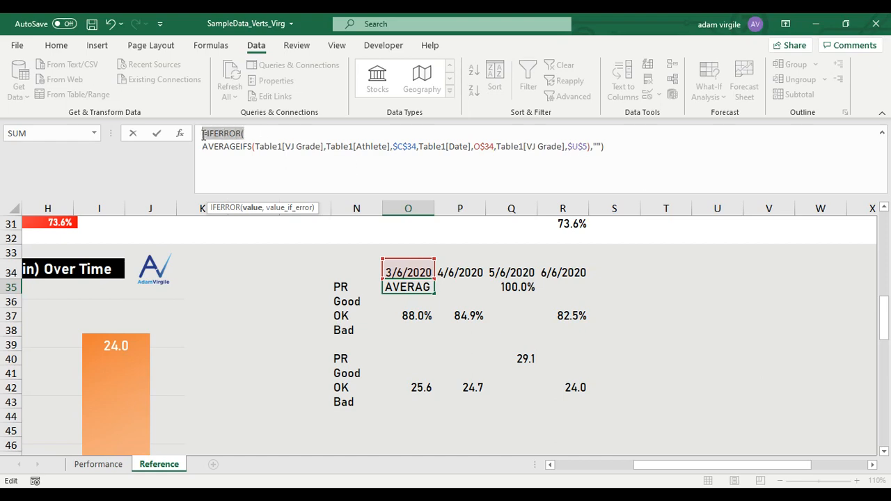
key(BackSpace)
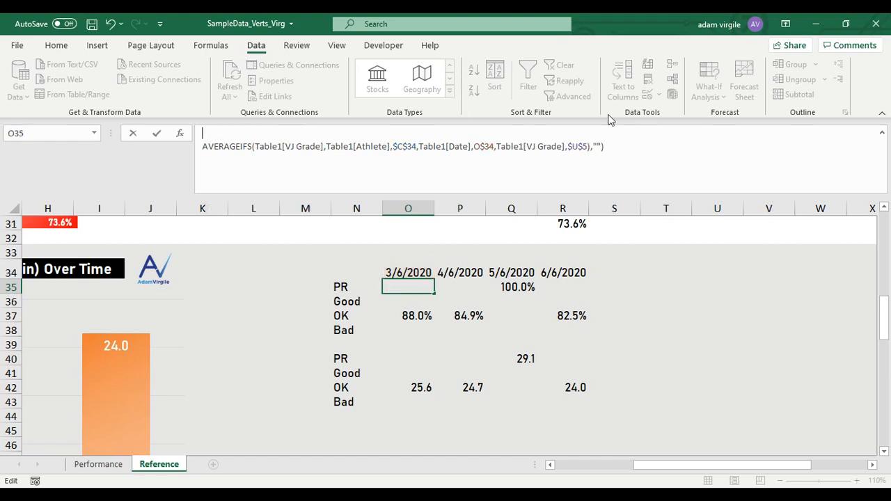
click(615, 145)
click(203, 146)
key(BackSpace)
text(=)
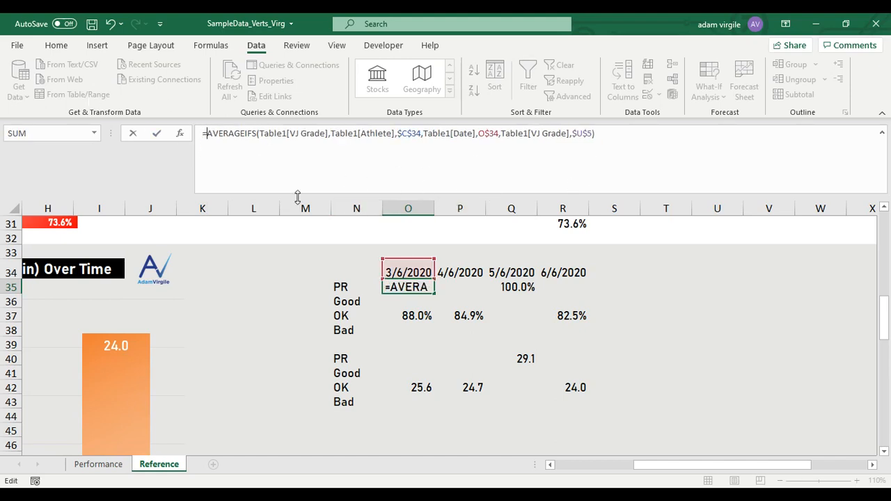
Insert an IF before AVERAGEIFS in O35's formula and begin its logical test with the absolute reference $C$5=.
text(IF)
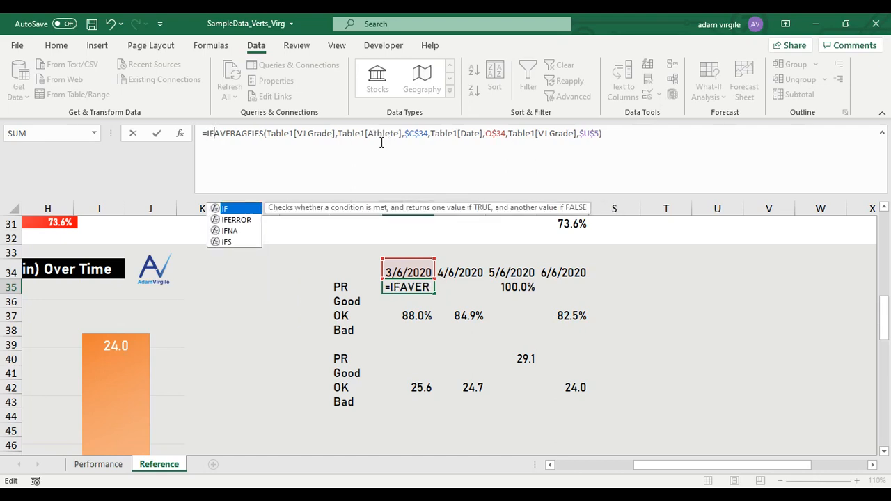
text(()
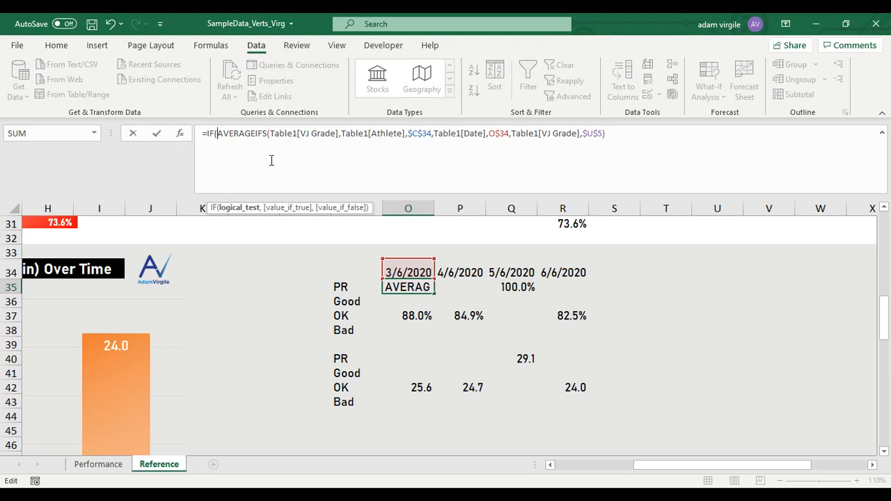
drag(665, 465, 344, 374)
scroll(294, 339, up, 10)
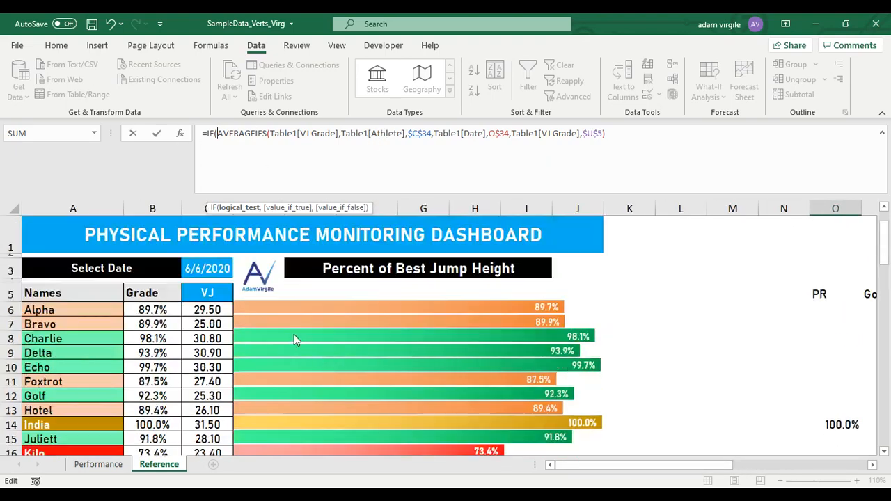
click(208, 287)
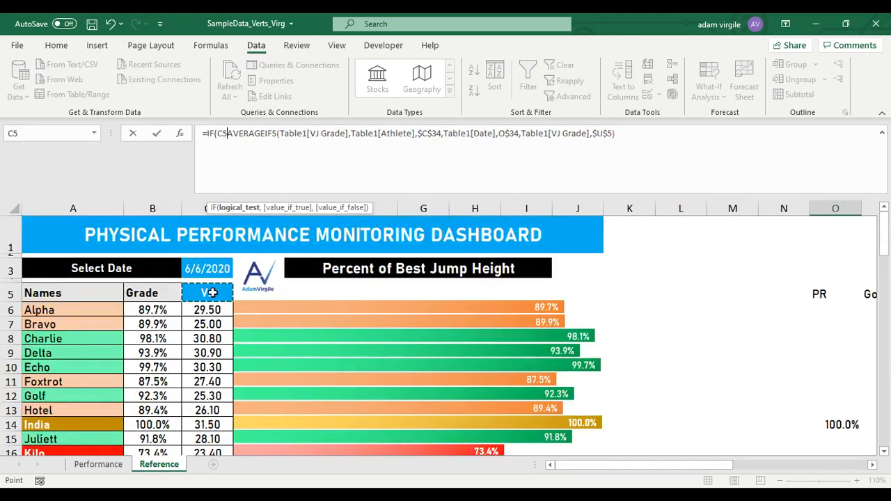
click(218, 134)
text($C)
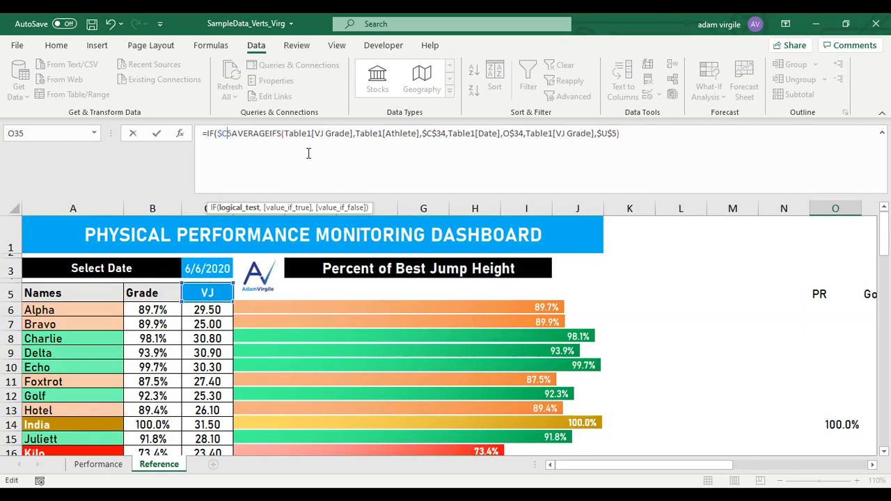
text($5=)
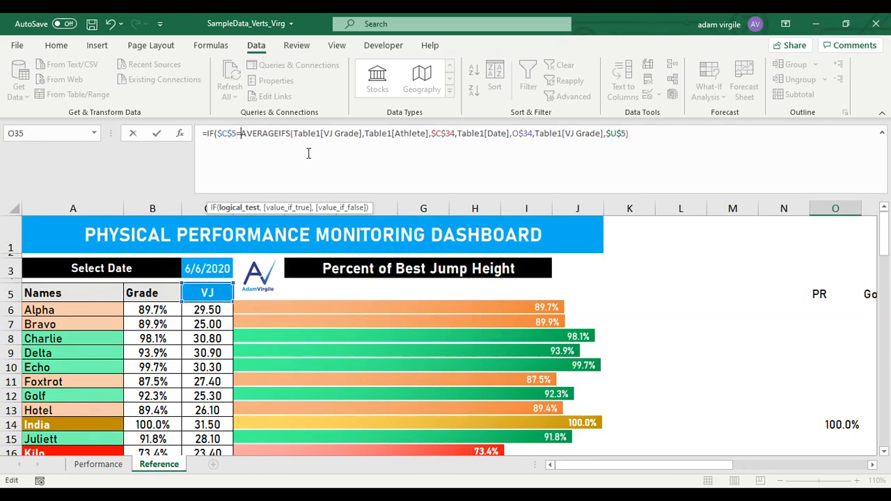
Complete the IF test with the absolute reference $X$10, the VJ entry in the Performance List, making AVERAGEIFS the true value.
drag(617, 471, 776, 471)
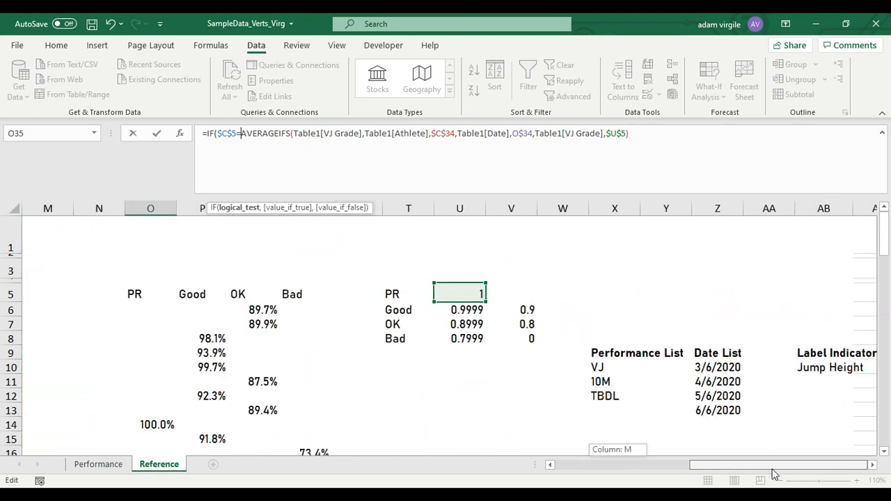
click(601, 369)
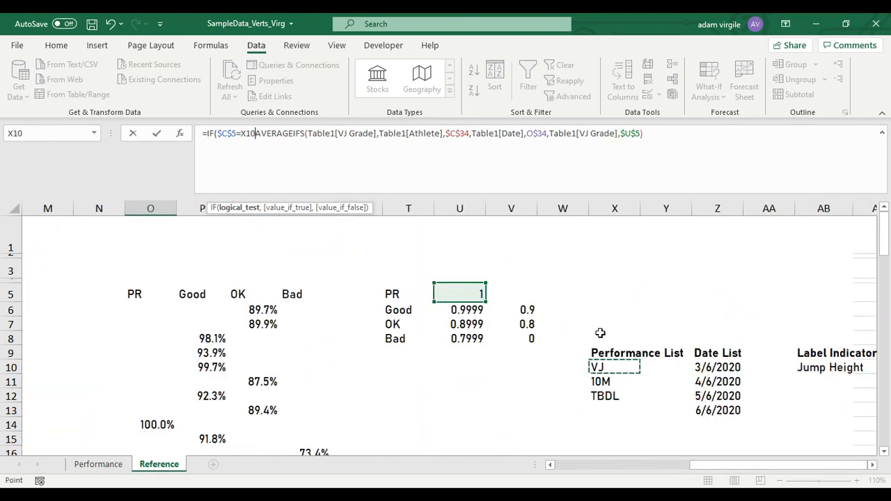
click(241, 134)
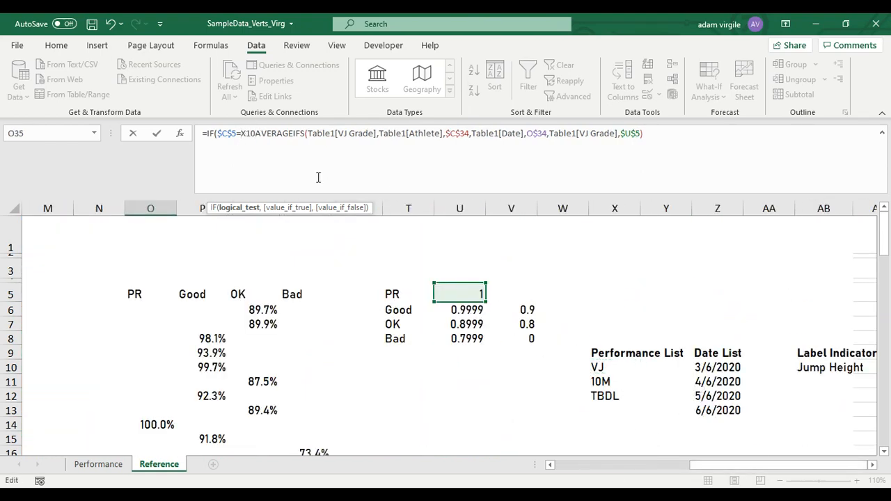
text($)
key(Right)
text($10)
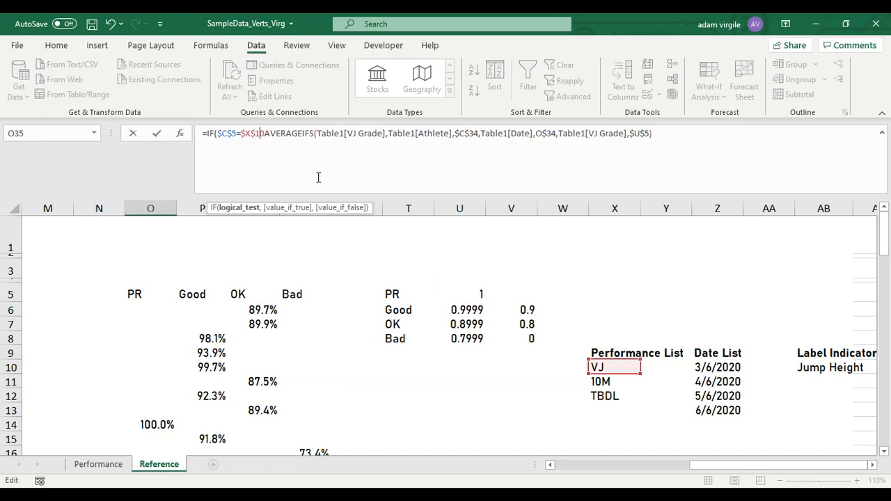
text(,)
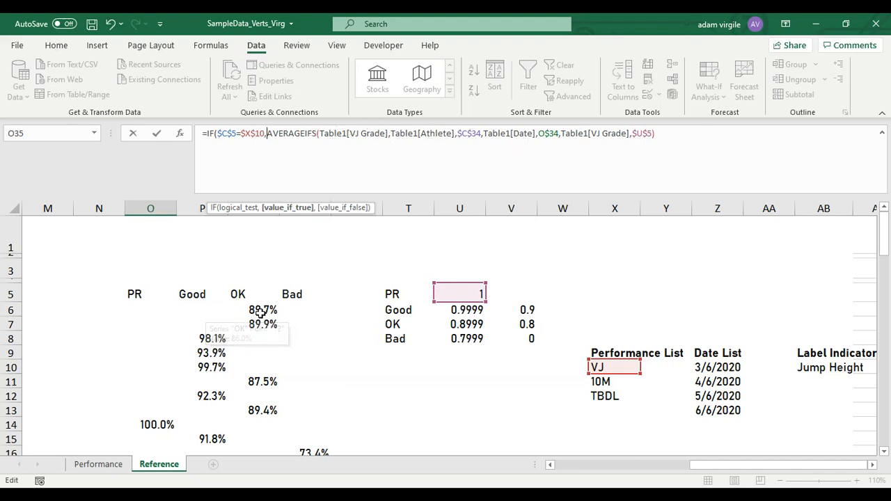
Add a comma after the AVERAGEIFS part and duplicate the whole IF clause onto a second line of O35's formula.
scroll(535, 368, down, 9)
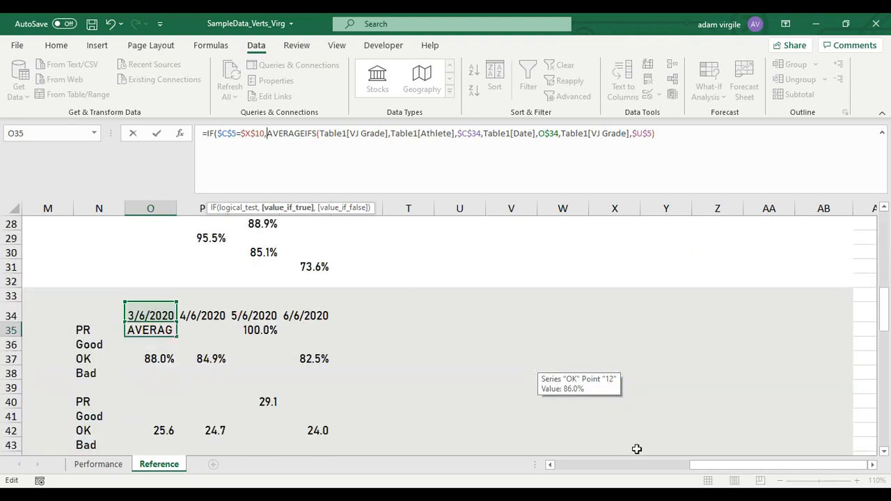
drag(696, 465, 668, 466)
click(667, 133)
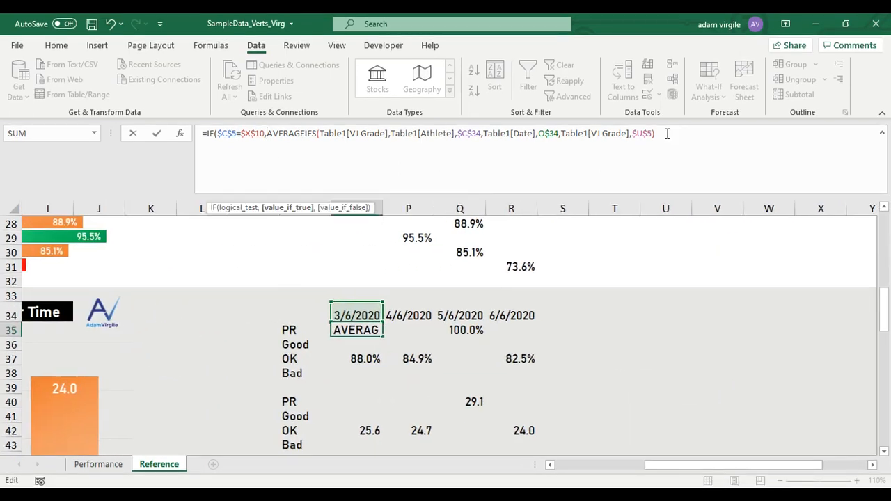
text(,)
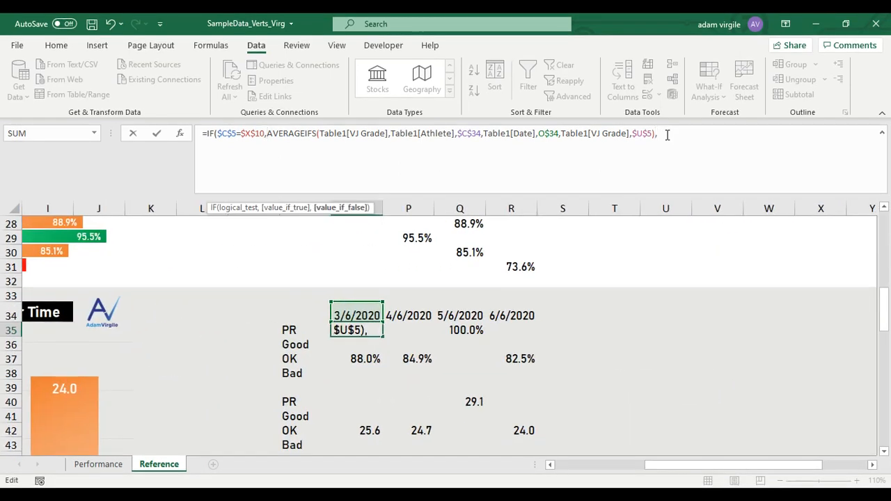
drag(667, 133, 207, 133)
key(ctrl+c)
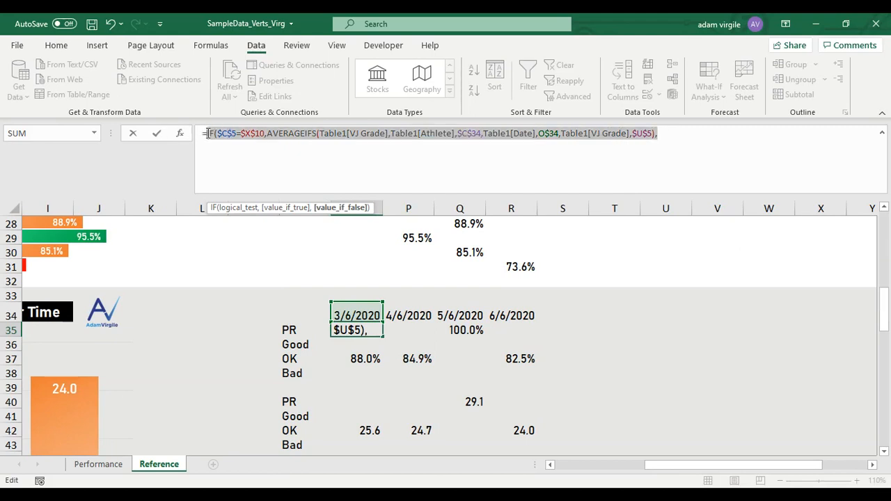
click(266, 153)
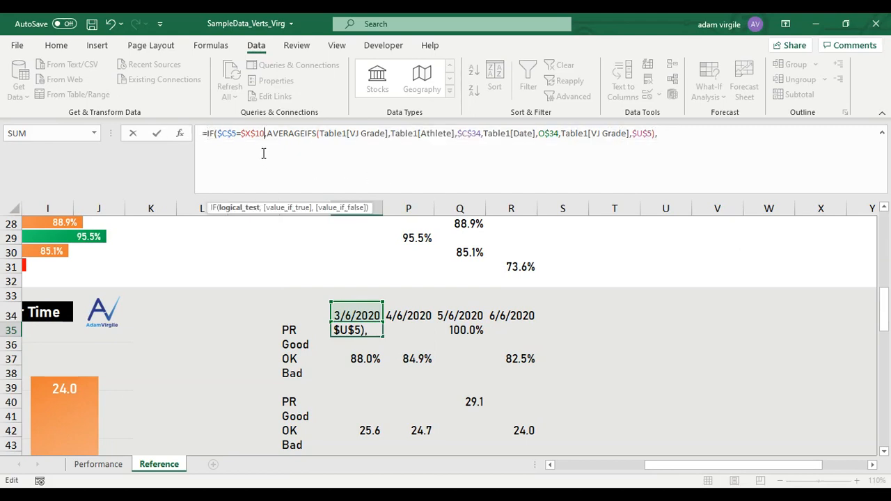
click(684, 135)
key(alt+Return)
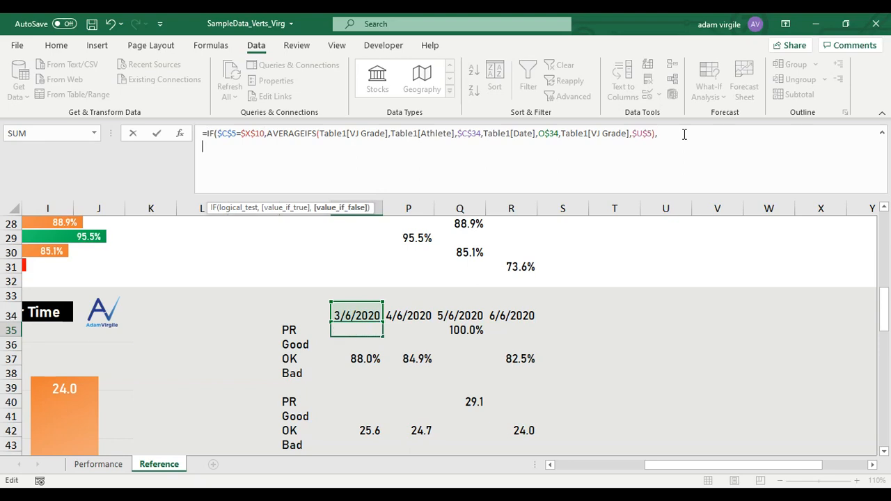
key(ctrl+v)
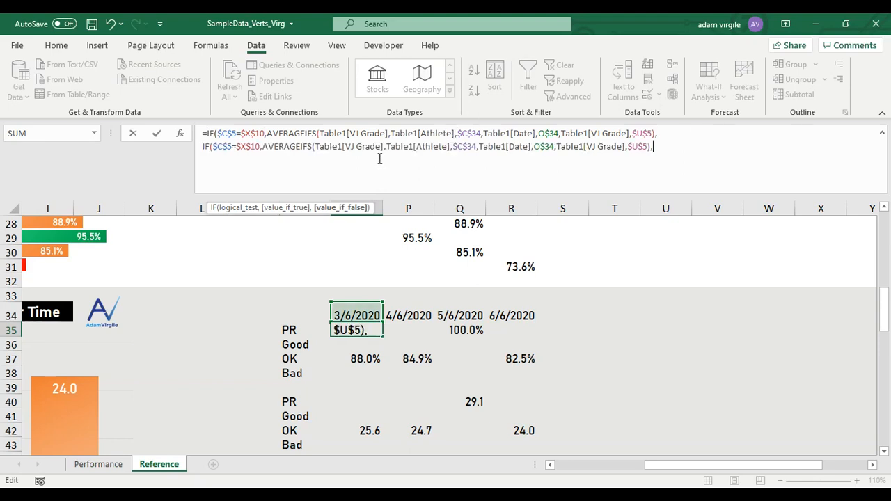
In O35's second IF clause, test against $X$11 and set the average range to Table1[10m Sprint Grade].
click(259, 146)
key(BackSpace)
text(1)
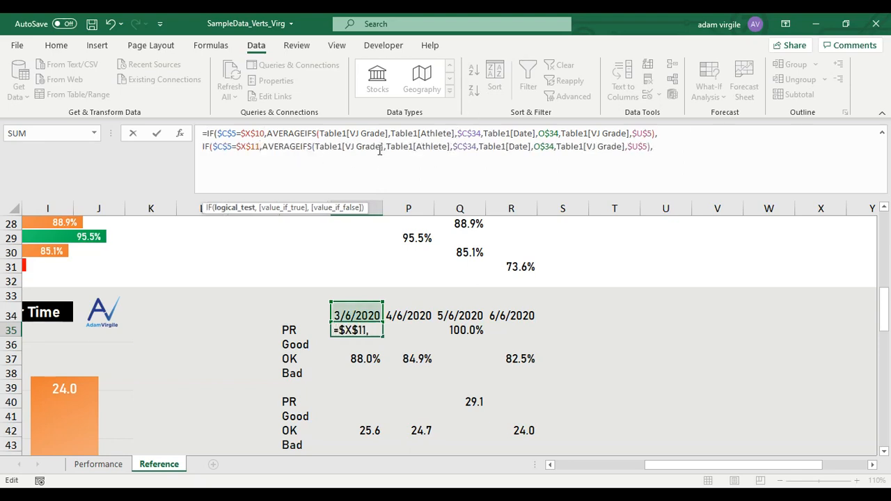
drag(347, 146, 377, 148)
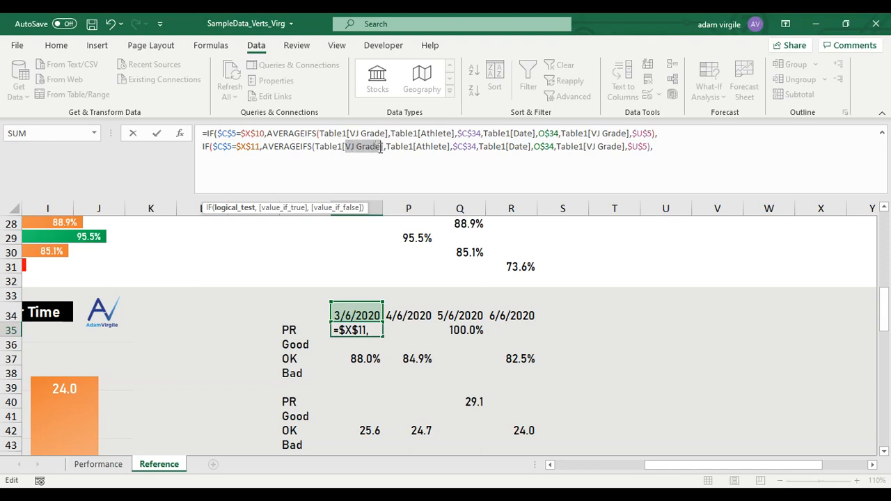
text(10m)
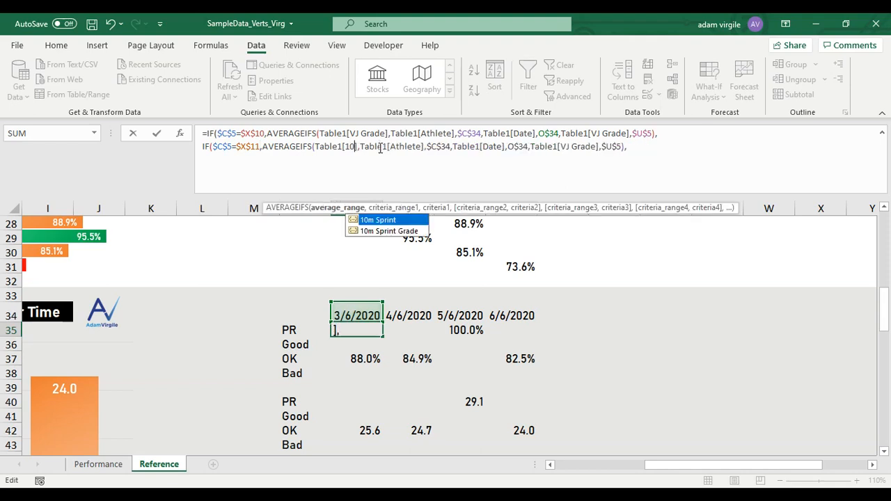
text( Sprint Grade)
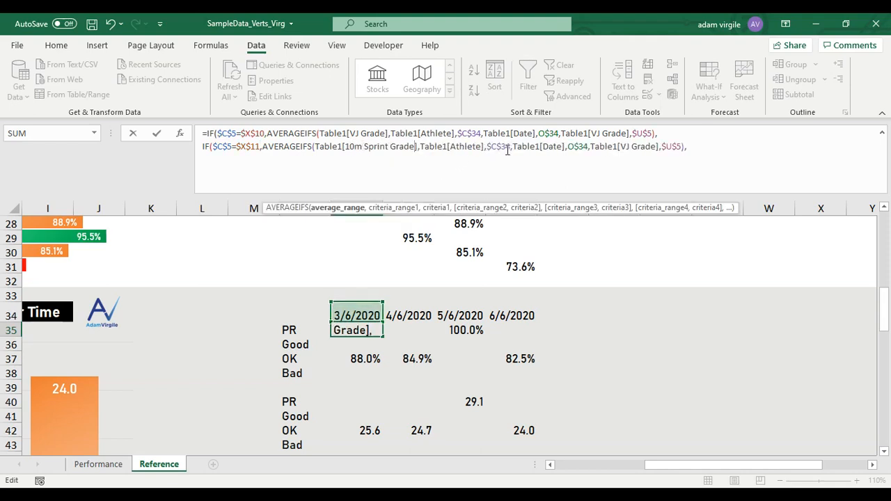
Change the second clause's last criteria range, paired with $U$5, to Table1[10m Sprint Grade].
drag(621, 148, 660, 149)
text(10)
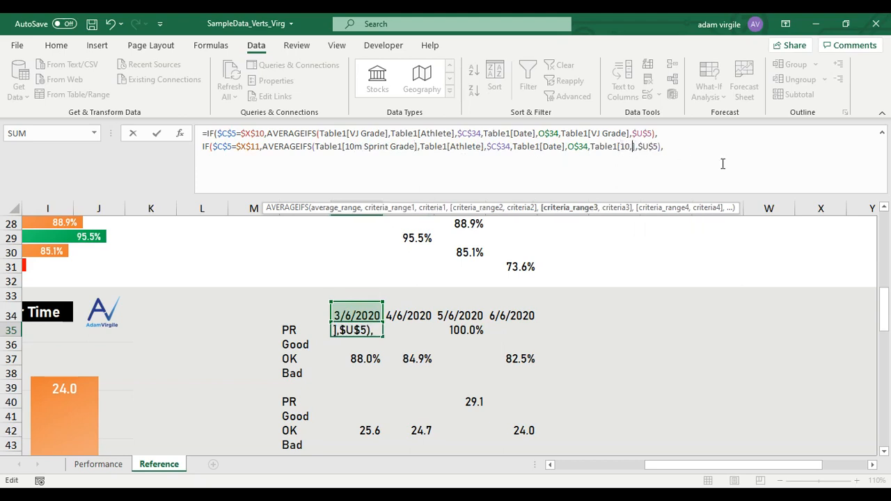
key(Down)
key(Tab)
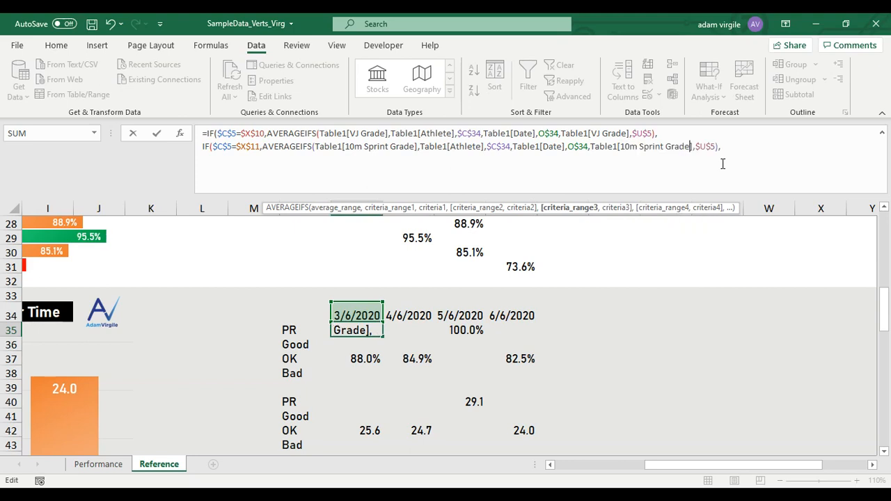
Add a third IF clause on a new line of O35's formula, testing $X$12 and averaging Table1[TBDL Grade].
click(763, 156)
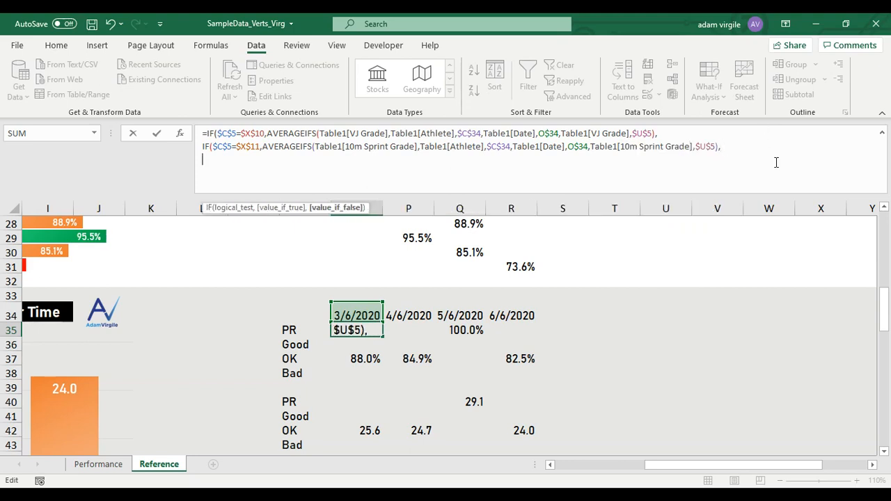
key(ctrl+v)
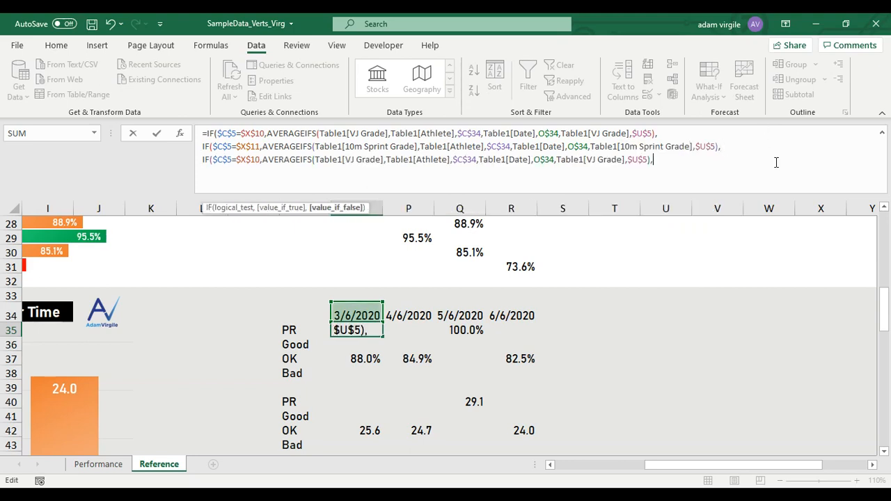
click(260, 159)
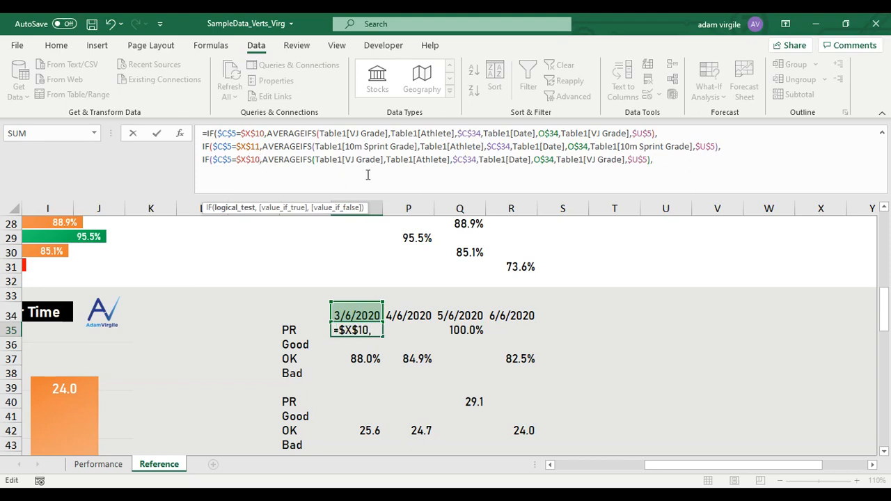
key(BackSpace)
text(2)
drag(348, 161, 378, 161)
text(TBDL)
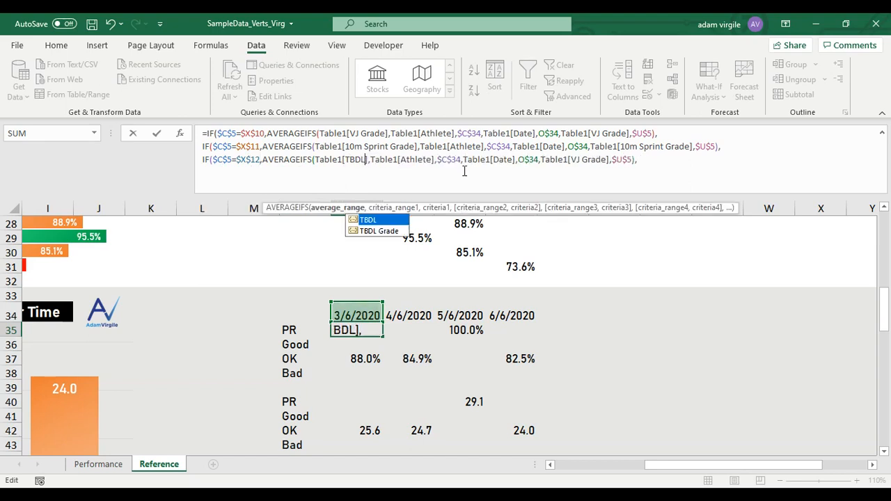
text( Grade)
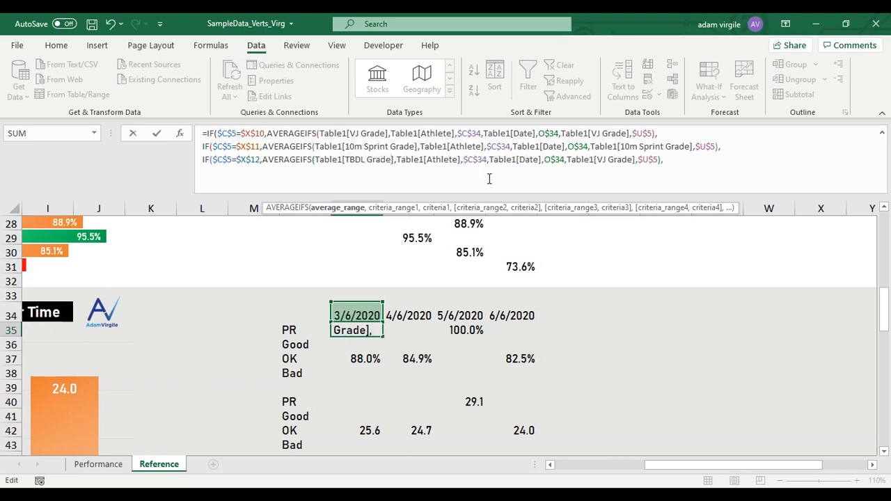
Change the third clause's last criteria range, paired with $U$5, to Table1[TBDL Grade].
drag(601, 160, 635, 160)
text(TBDL)
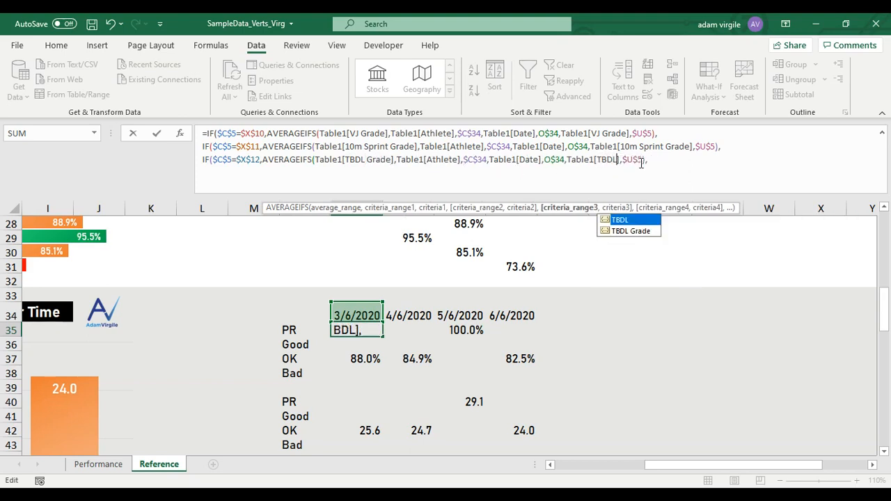
key(Down)
key(Tab)
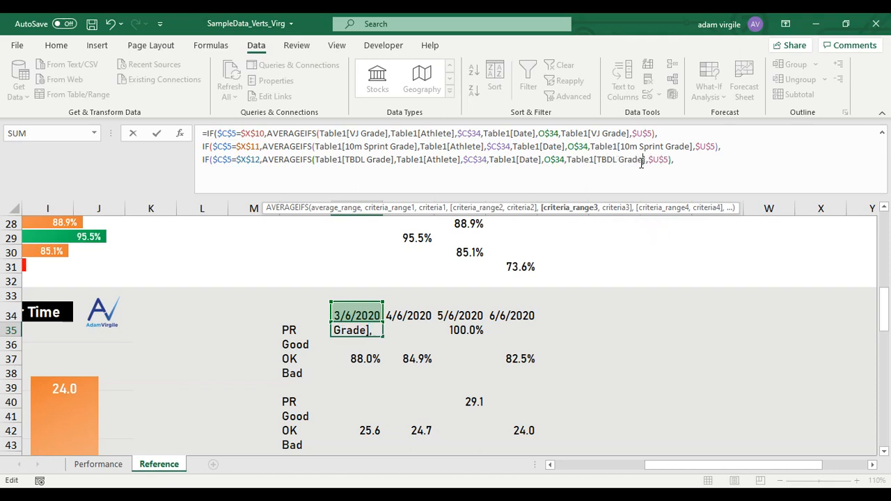
Insert IFERROR( at the start of O35's formula and put the first IF clause on its own line below it.
click(215, 133)
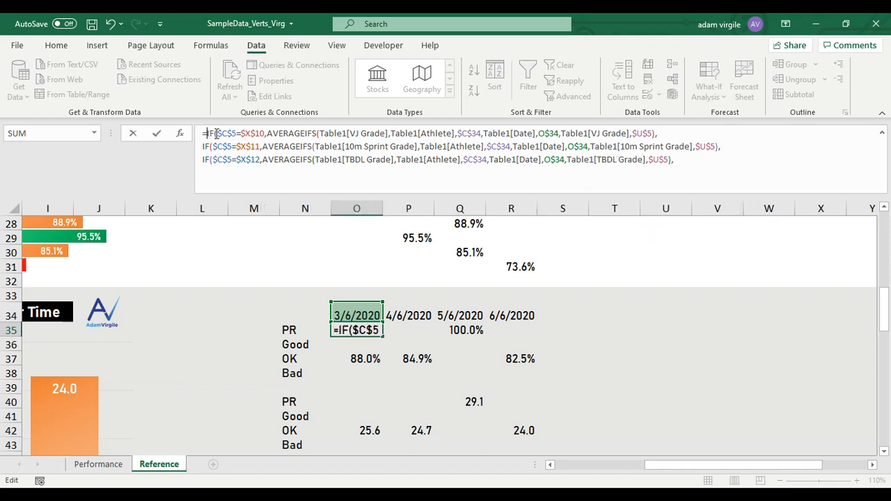
text(IFERROR()
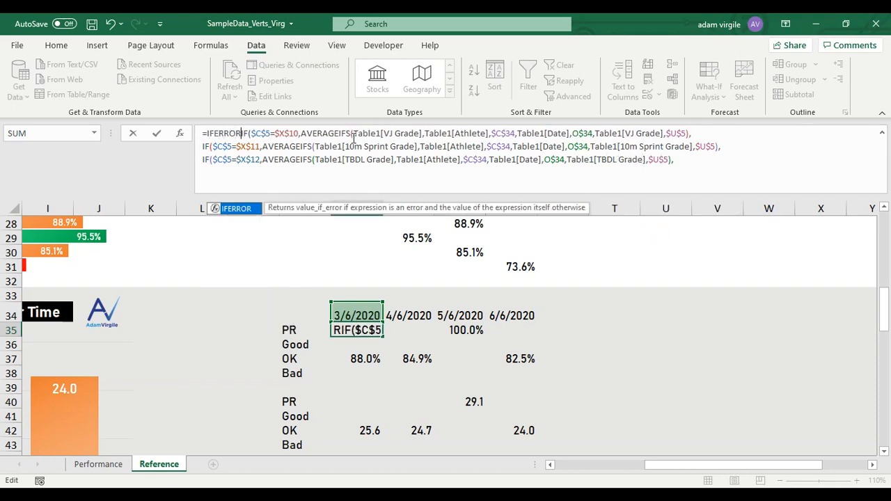
key(alt+Return)
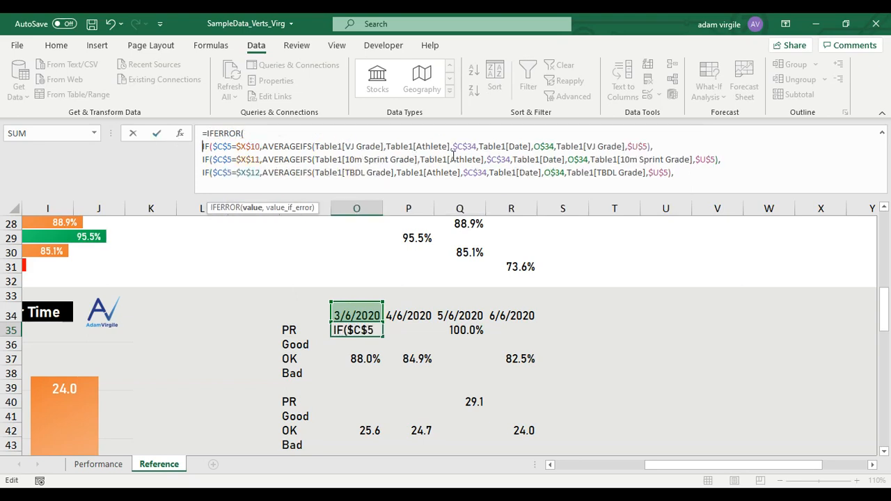
Close all three nested IFs, end the IFERROR with an empty-text fallback "", and commit O35's formula.
click(686, 169)
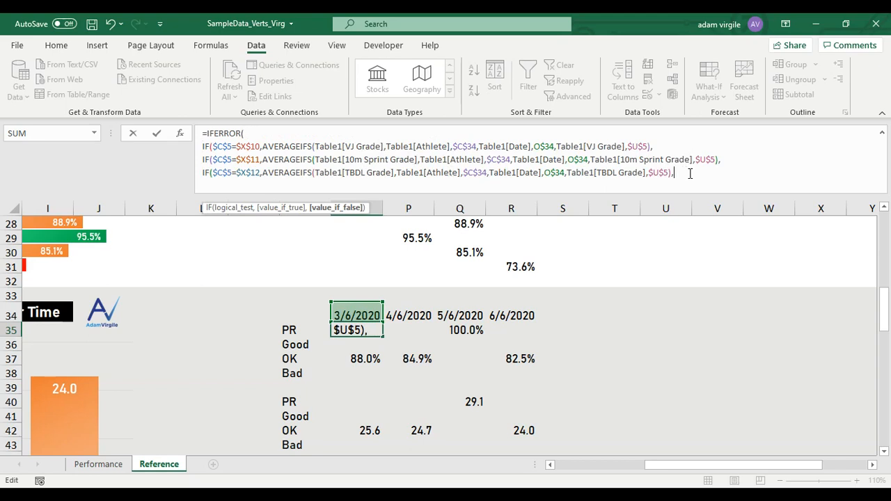
text(""))
click(669, 173)
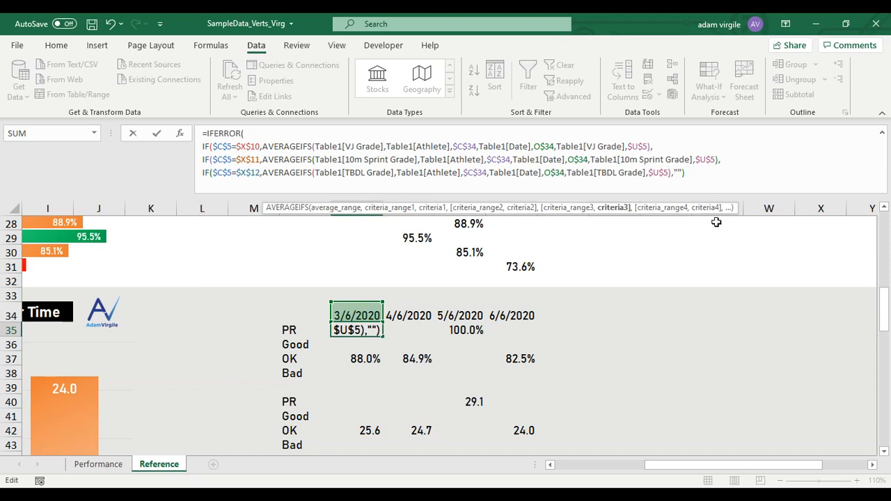
text()))
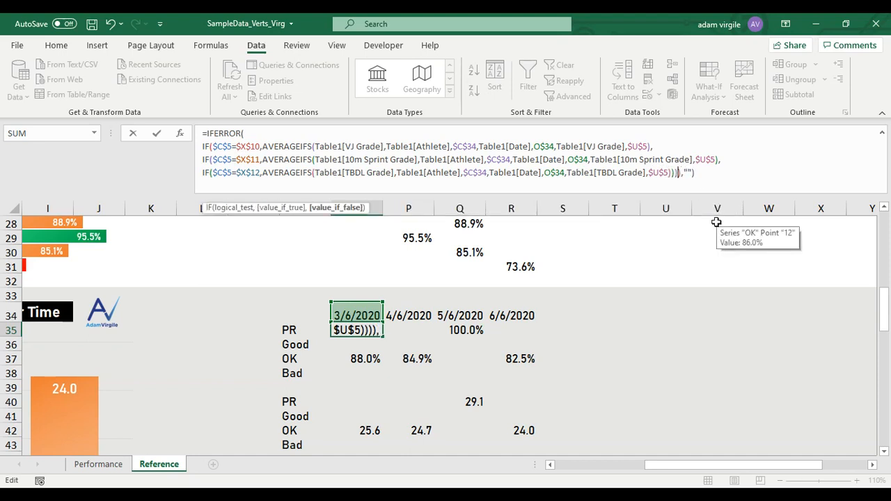
key(BackSpace)
text())
key(ctrl+Return)
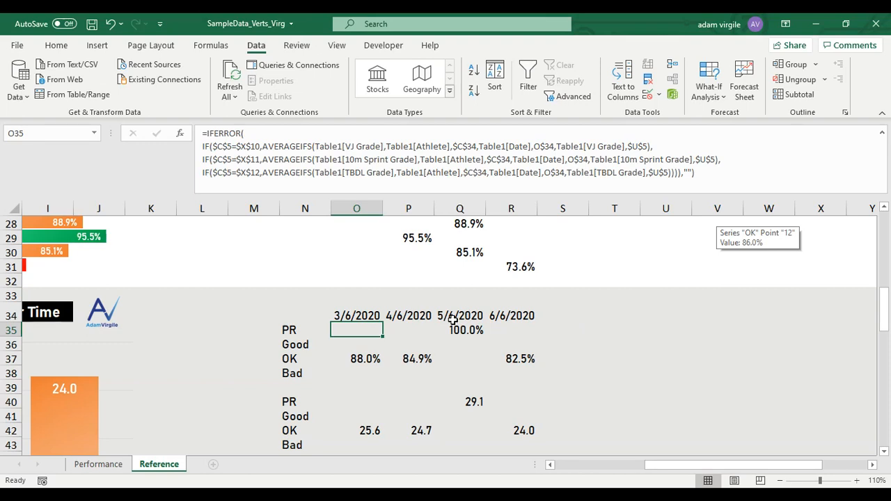
Compare O35's nested formula with those in P35 and O36:O38, and with the threshold criteria in Q7's formula.
click(537, 147)
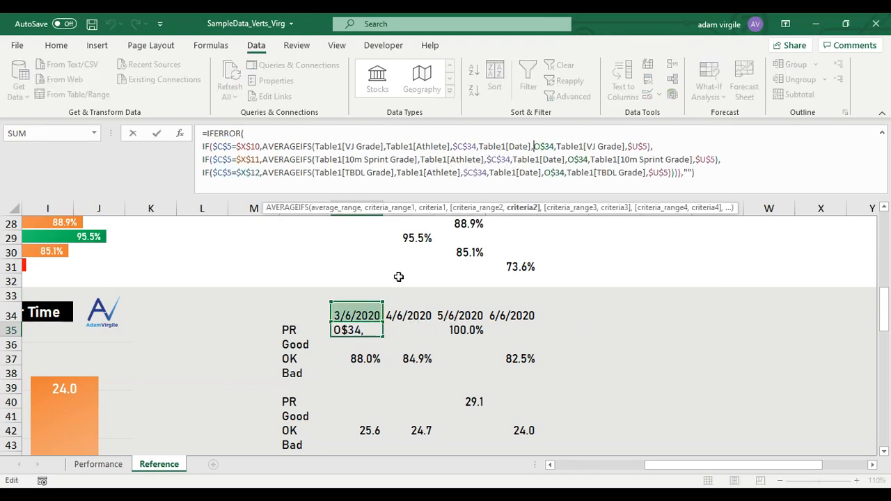
click(371, 333)
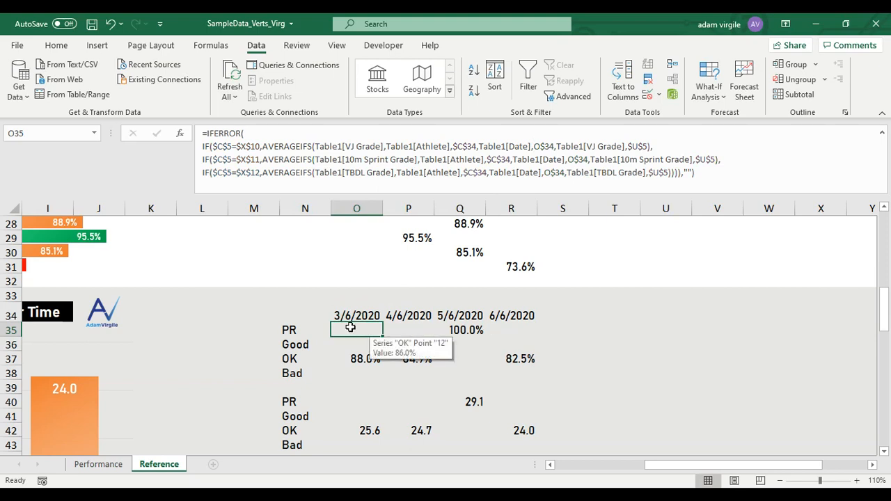
click(411, 328)
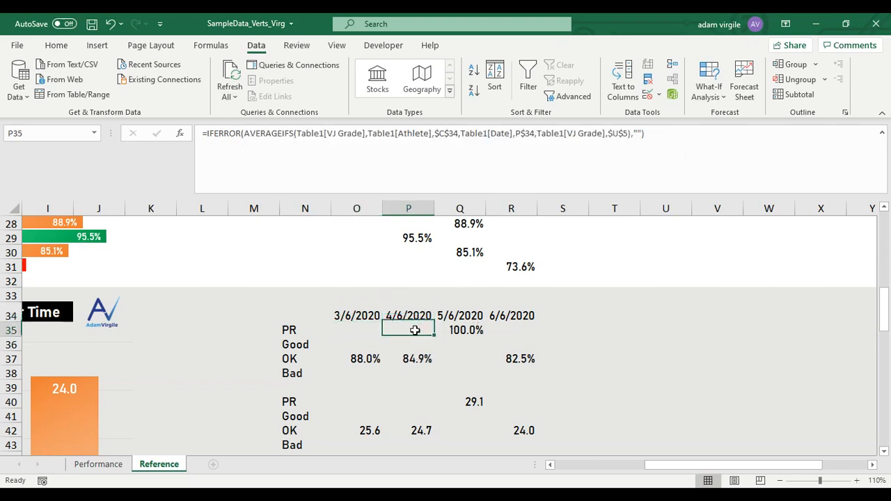
click(342, 330)
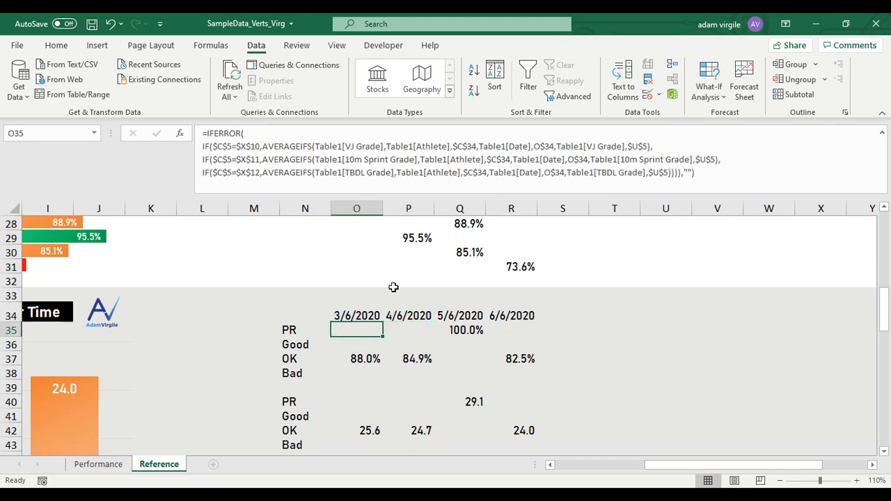
click(360, 346)
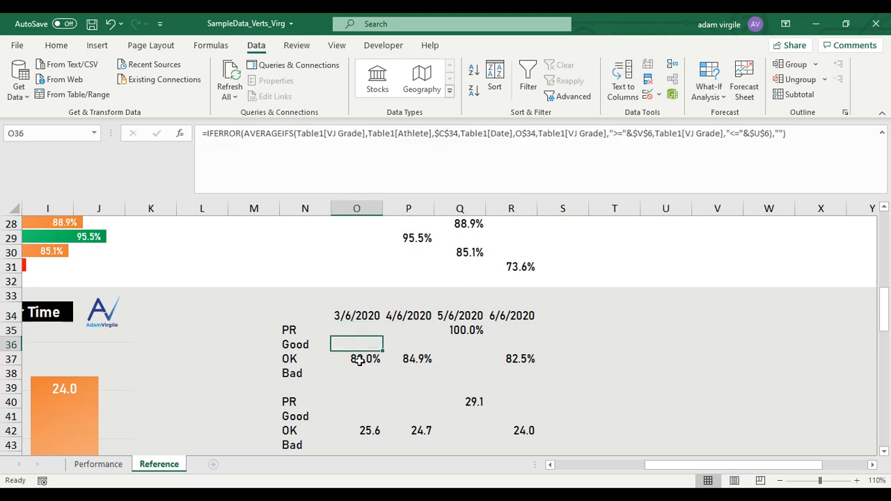
click(359, 359)
click(356, 371)
click(353, 328)
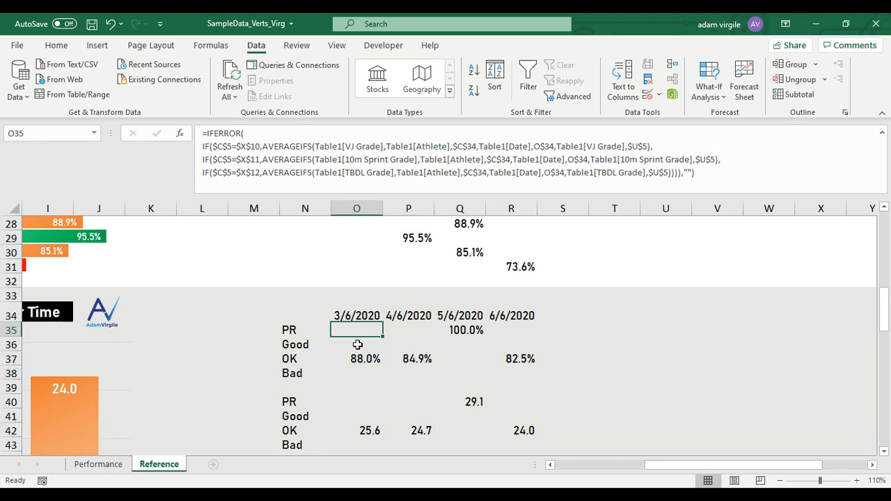
scroll(513, 279, up, 9)
click(480, 325)
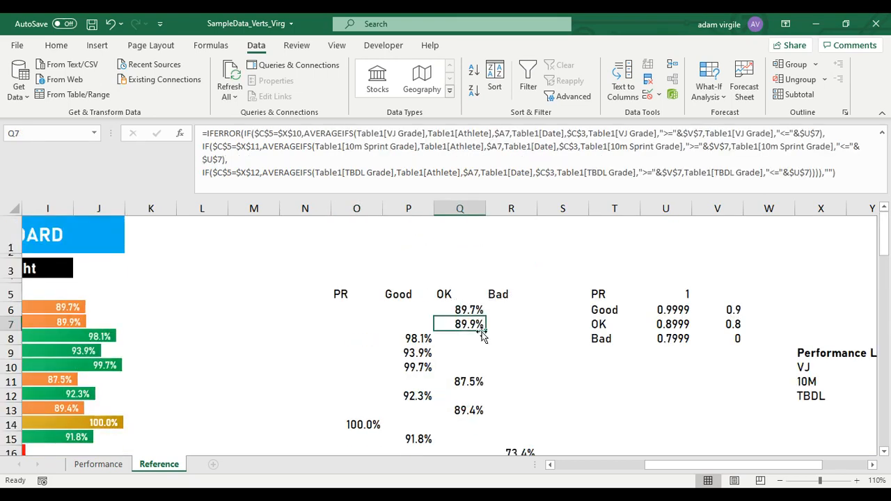
click(523, 170)
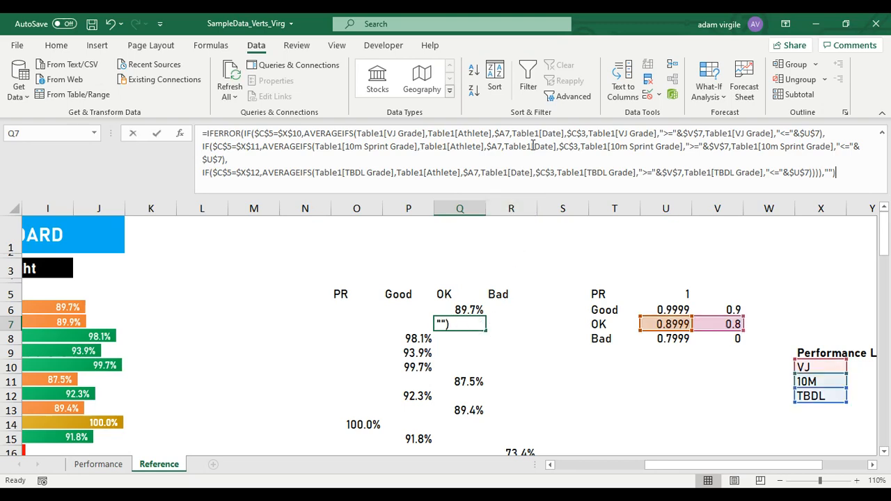
key(Escape)
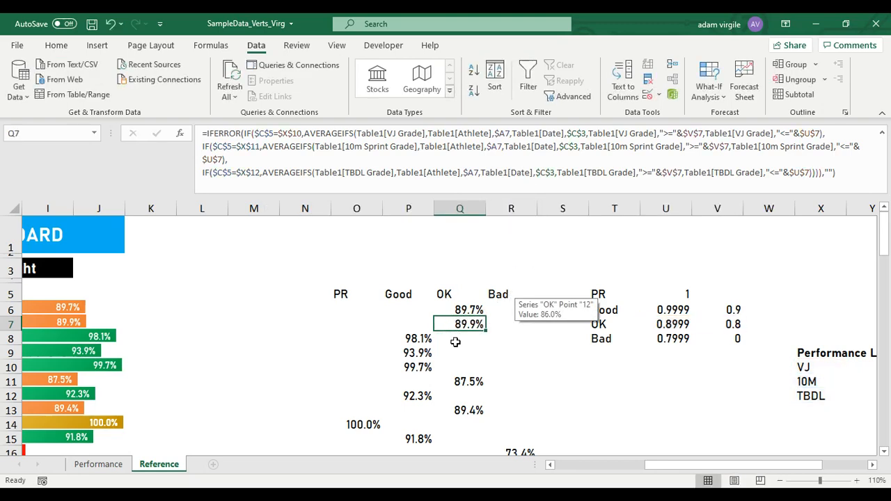
Copy O35's nested formula into O36, the Good row of the 3/6/2020 column.
scroll(462, 309, down, 9)
scroll(461, 308, down, 1)
scroll(462, 308, up, 1)
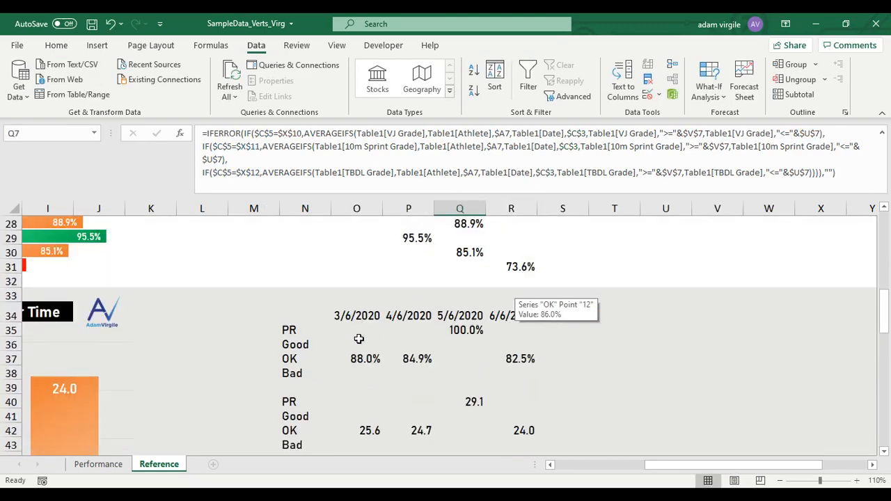
click(361, 331)
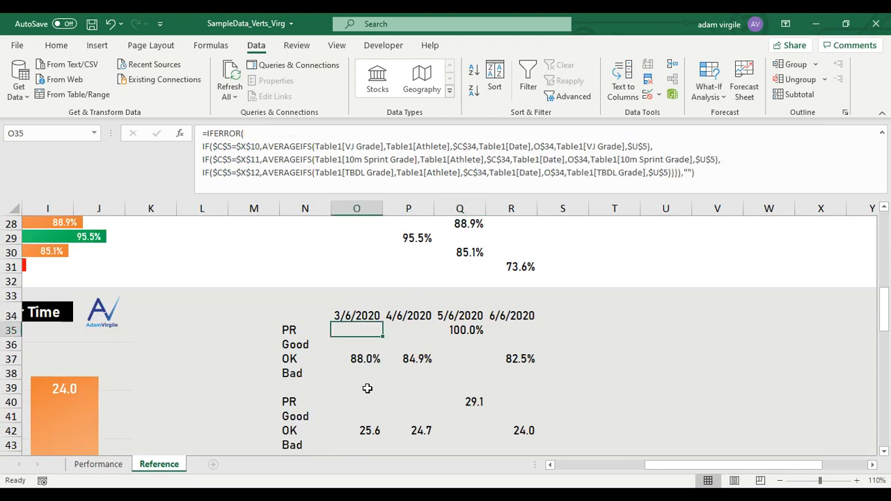
key(ctrl+c)
click(362, 343)
key(ctrl+v)
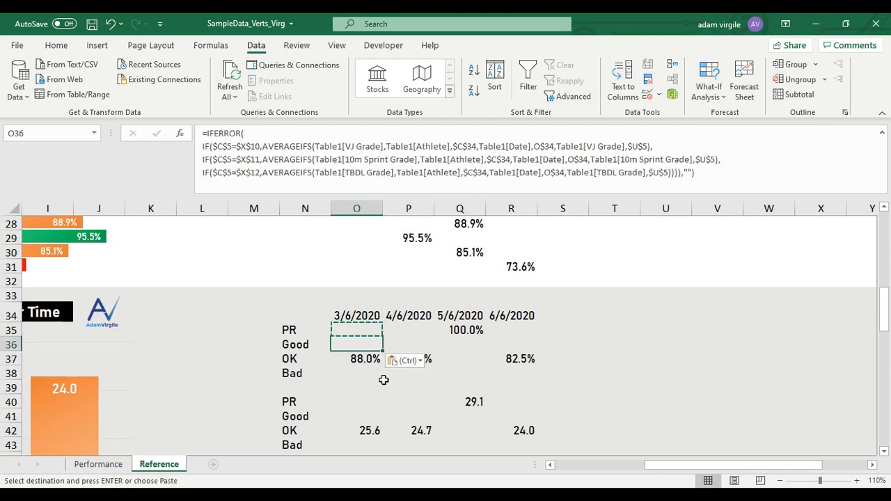
In O36's VJ clause, insert ">="& in front of the $U$5 grade criterion.
click(447, 154)
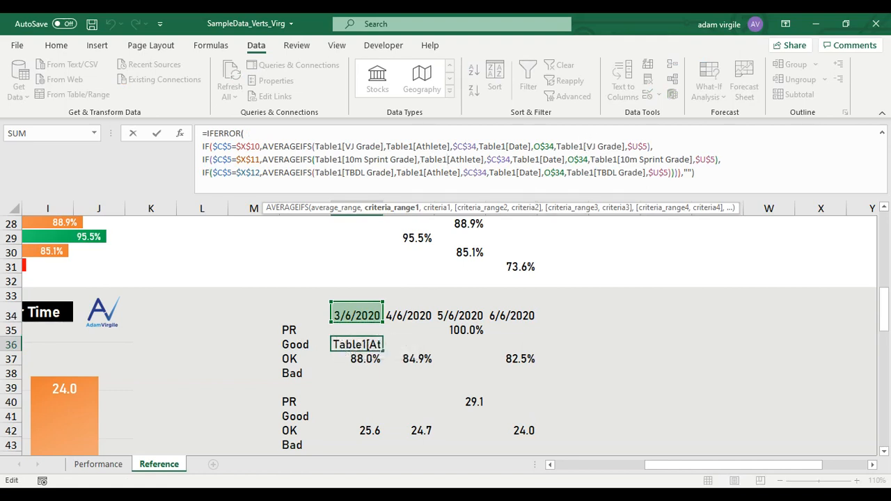
click(634, 148)
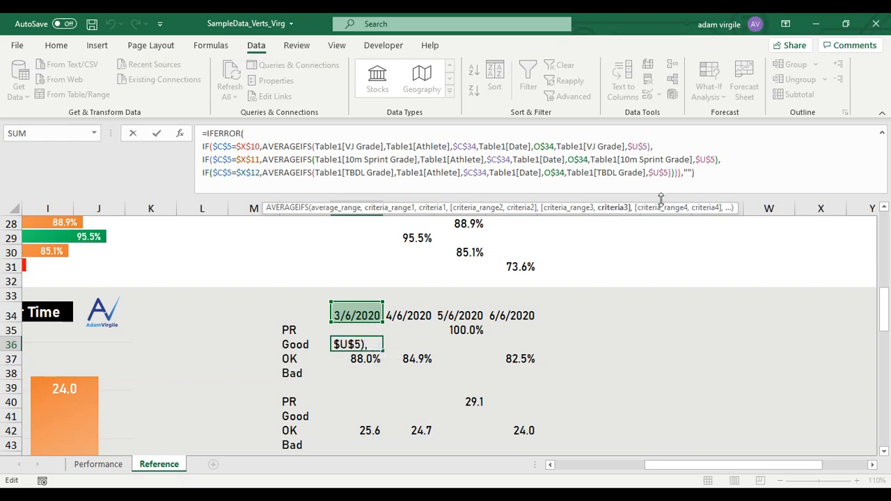
scroll(810, 304, up, 9)
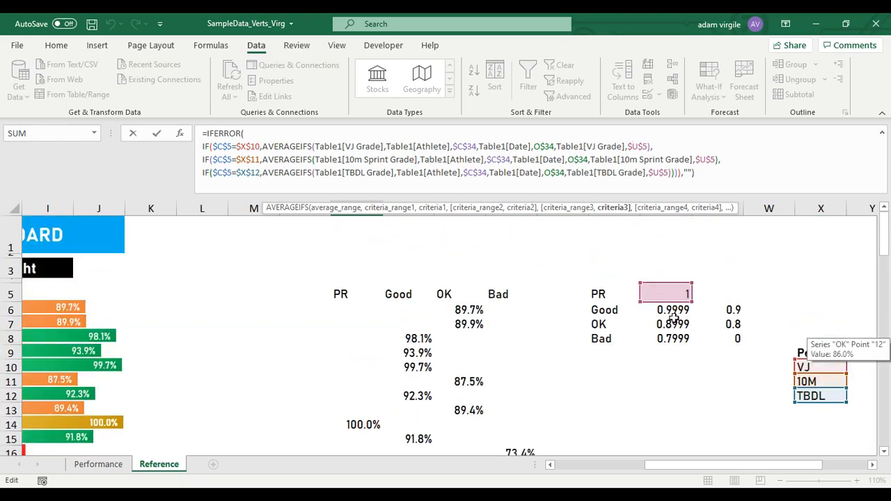
click(627, 148)
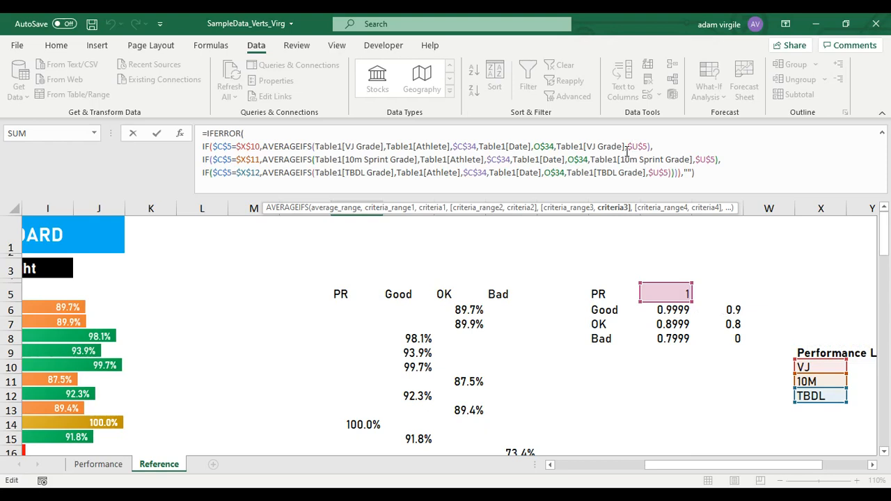
click(630, 148)
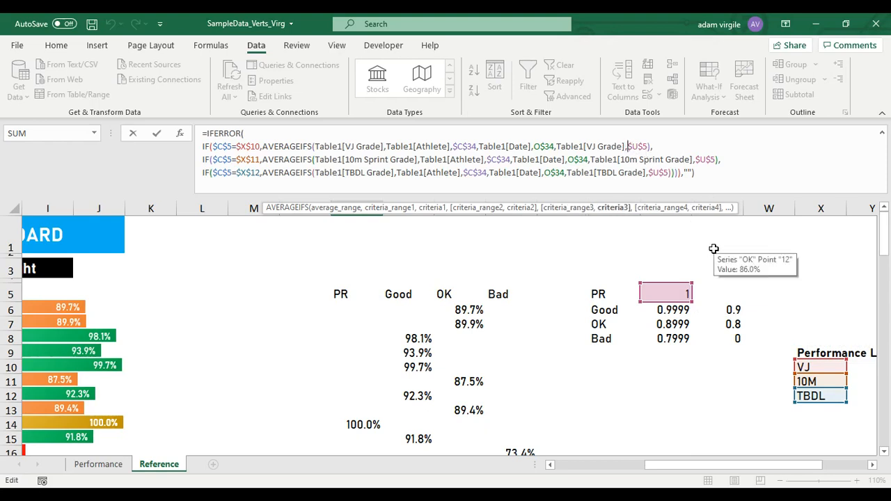
text(">)
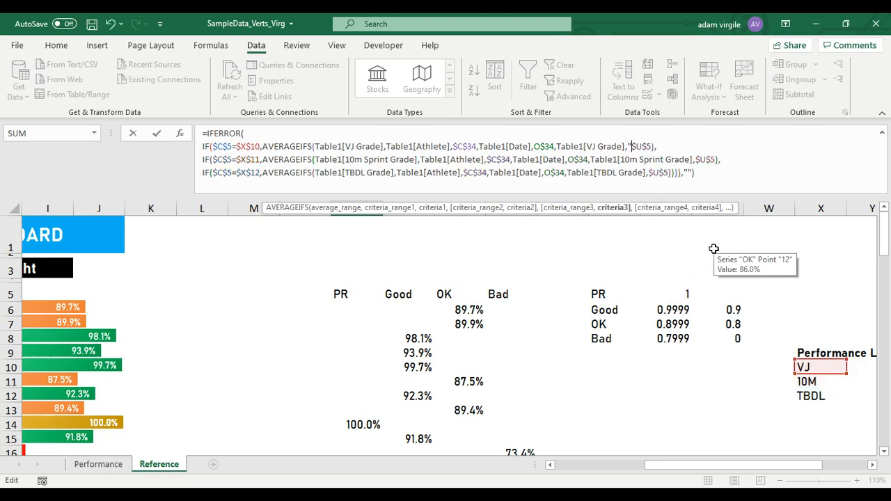
text(="&)
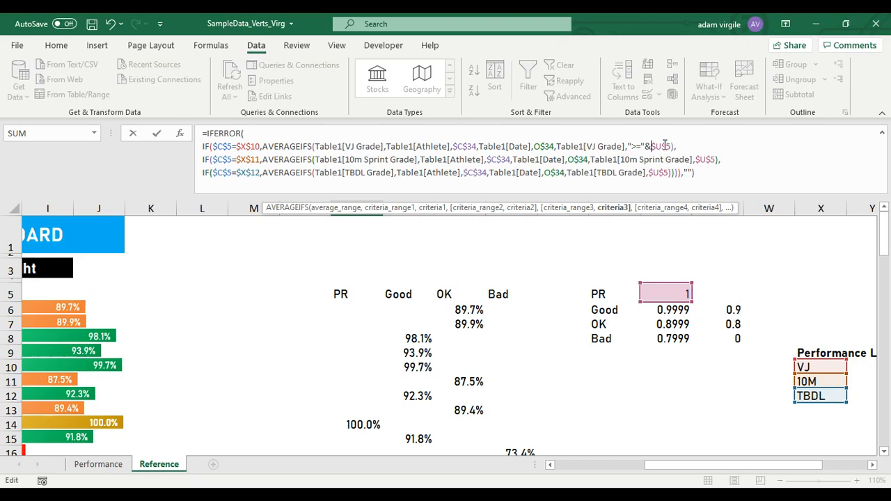
Change the threshold reference after ">="& in O36's VJ clause to $V$6, the Good row's lower limit.
key(Right)
key(Right)
key(BackSpace)
text(V)
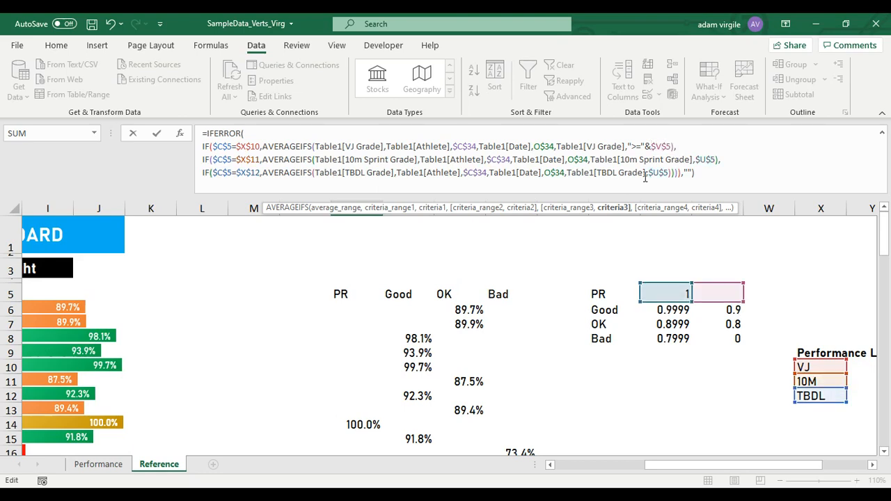
click(673, 147)
key(BackSpace)
text(6)
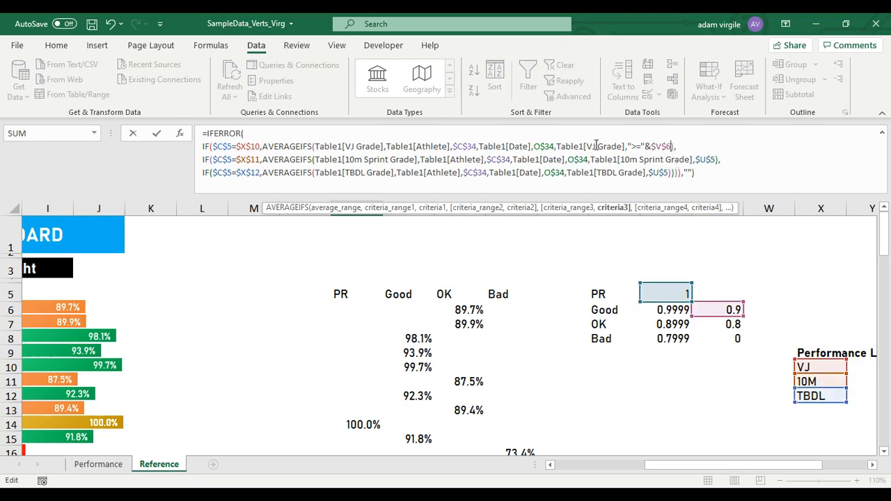
Add Table1[VJ Grade] as a fourth criteria range in the AVERAGEIFS of O36's VJ clause.
text(,)
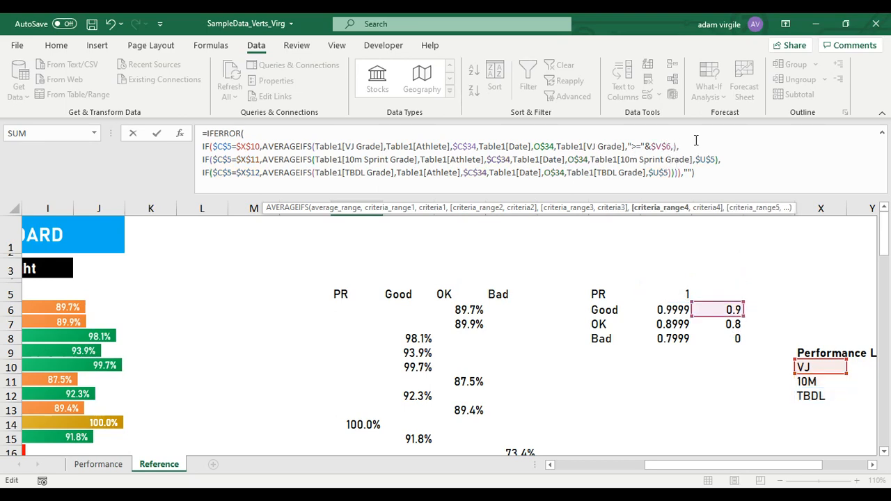
text(Table1[)
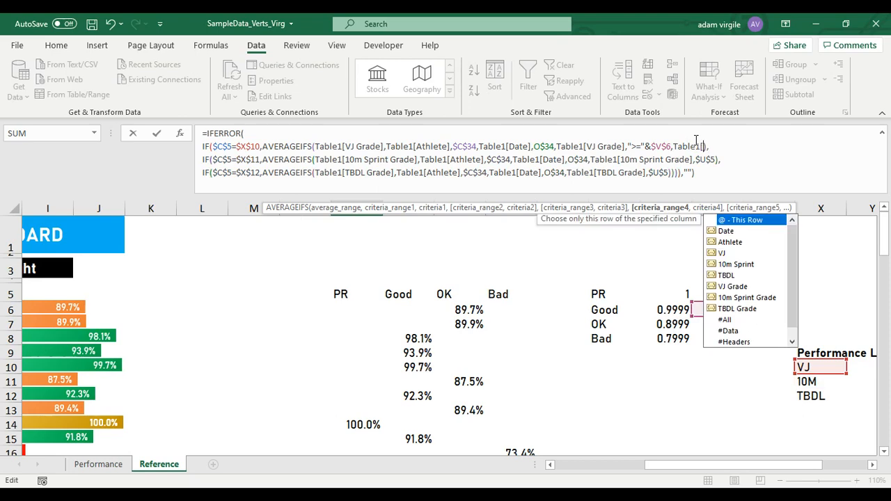
text(VJ)
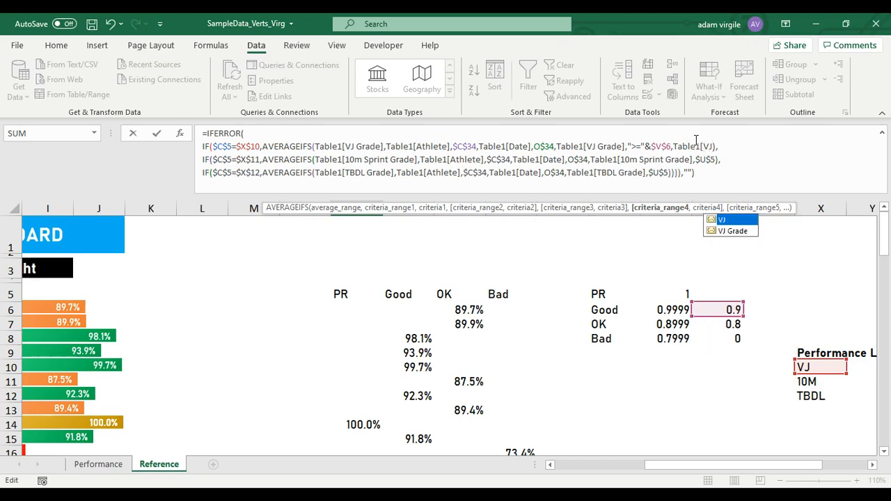
text( Grade]))
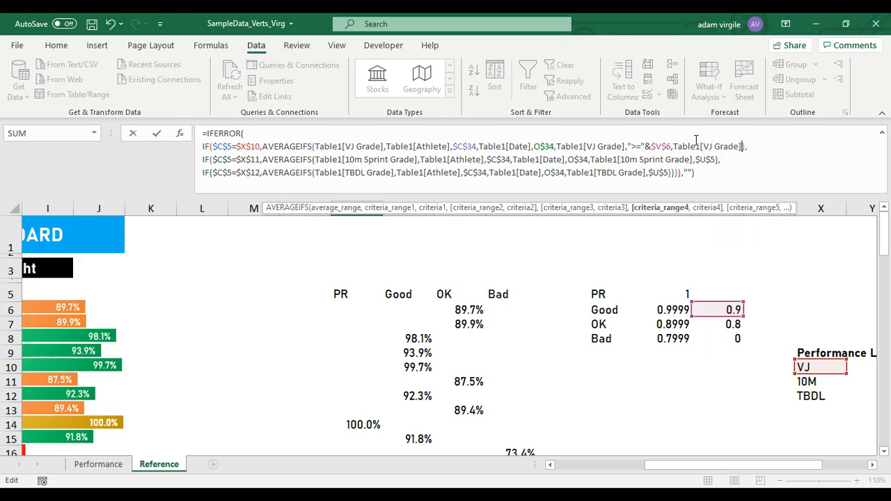
text(,)
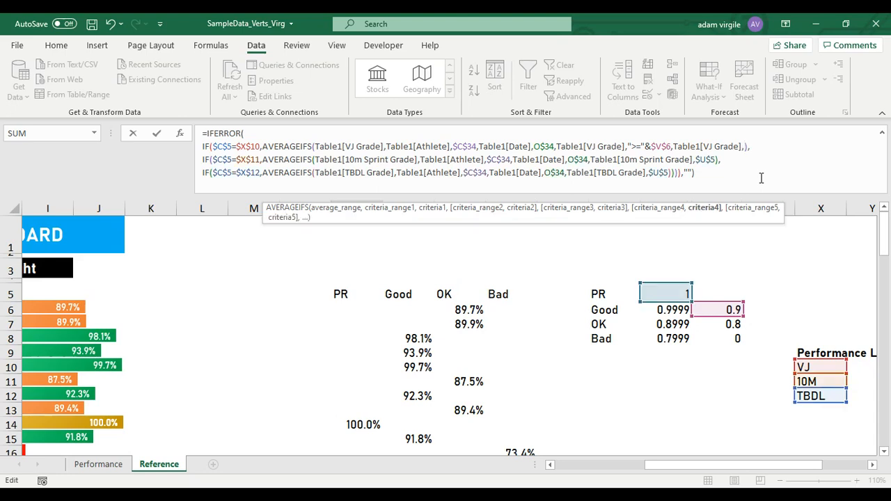
Enter "<="&$U$6 as the fourth criterion of the VJ clause, using an absolute reference to Good's upper limit.
text(")
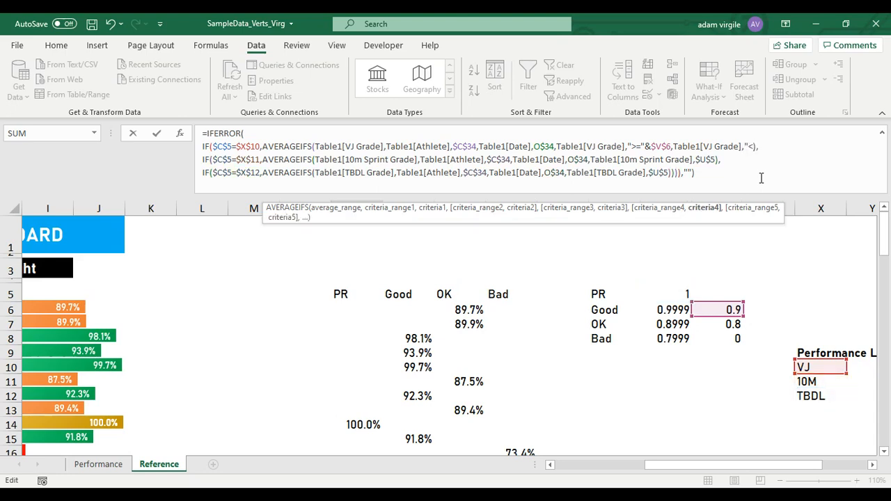
text(<=")
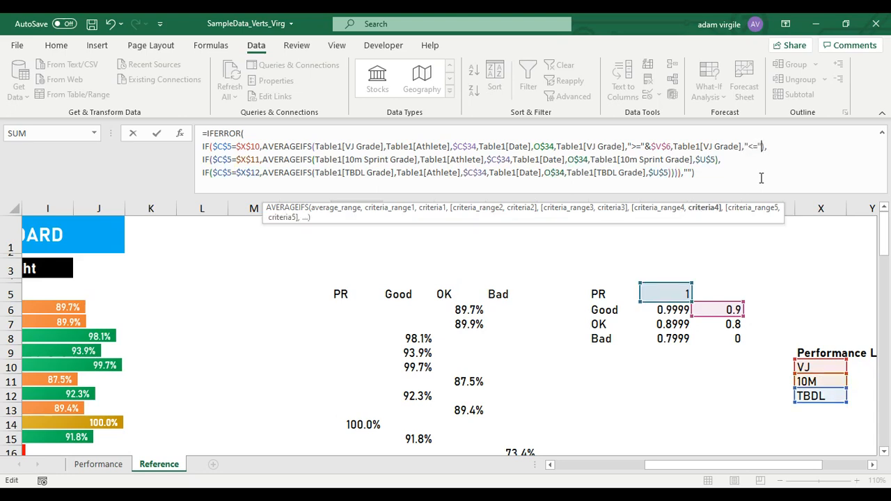
text(&)
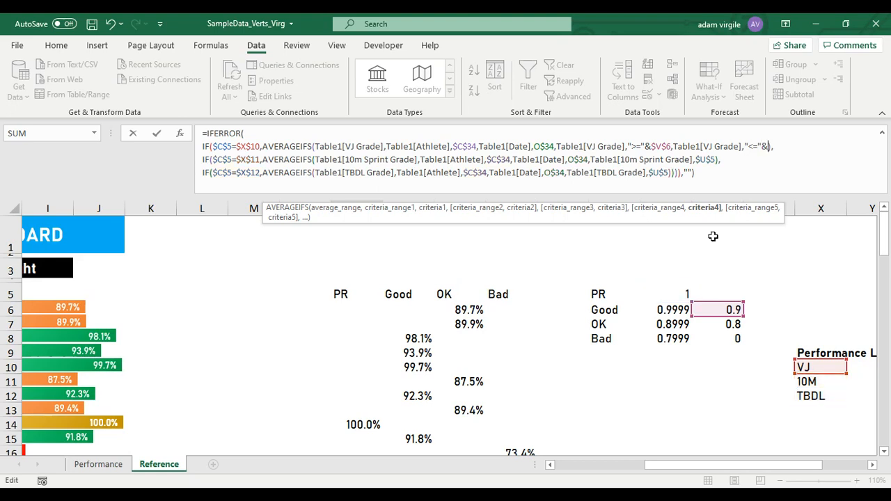
click(667, 311)
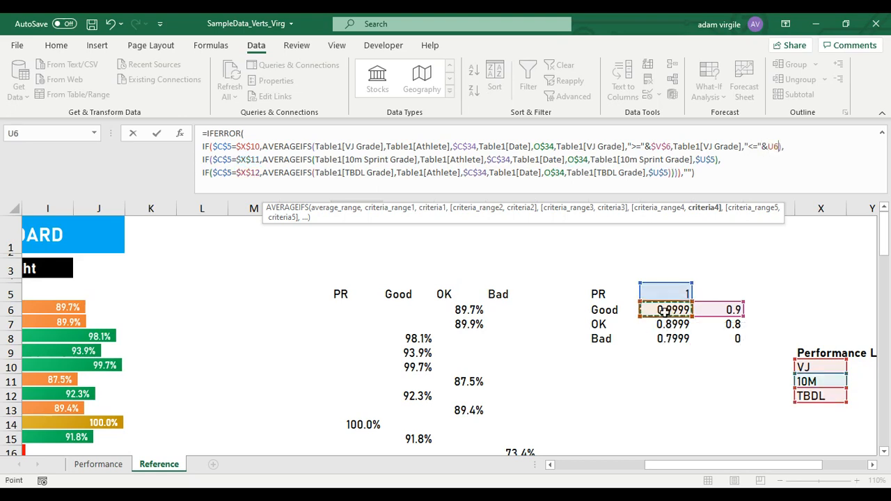
click(770, 147)
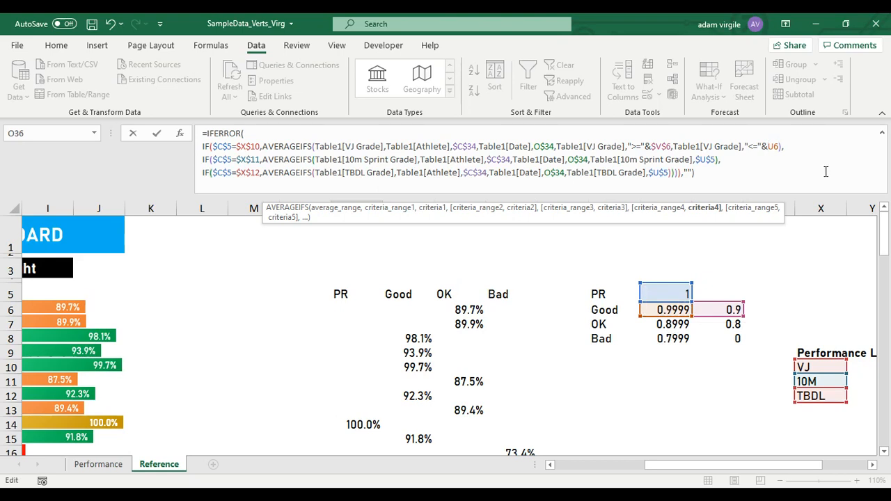
text($C)
text($U$)
Replace O36's 10m Sprint IF clause with a copy of the completed VJ clause.
drag(803, 147, 196, 150)
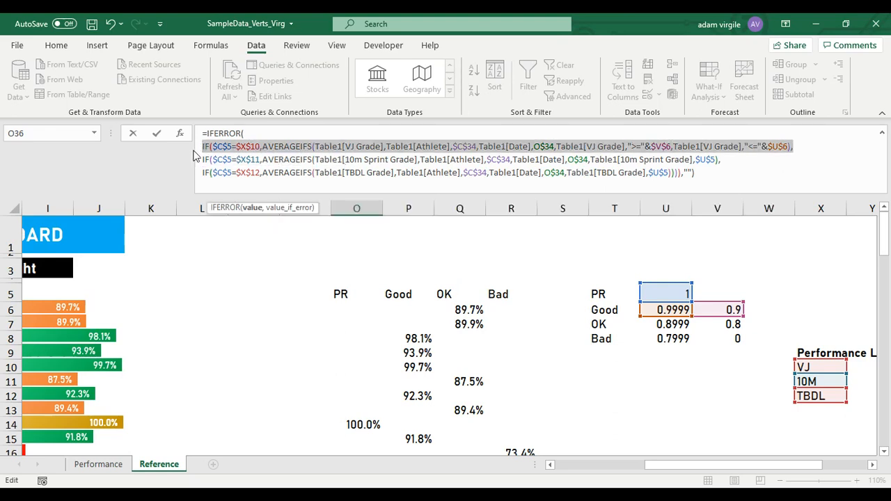
click(279, 161)
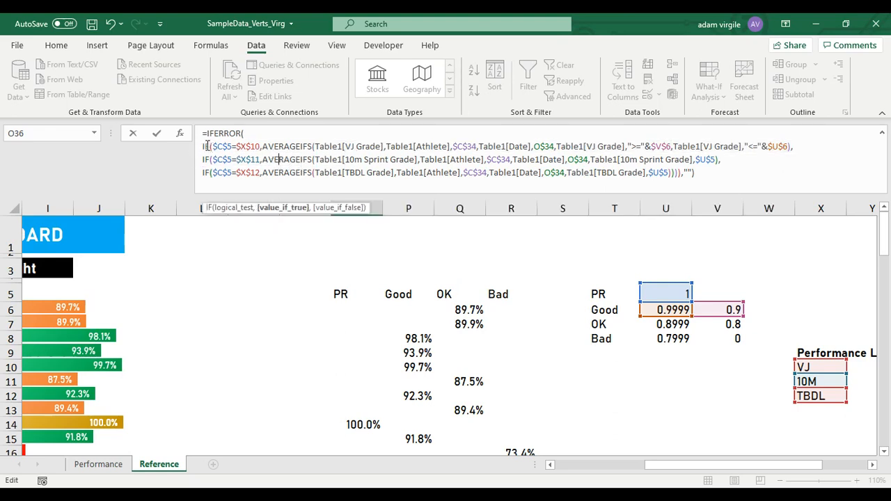
drag(204, 147, 796, 149)
key(ctrl+c)
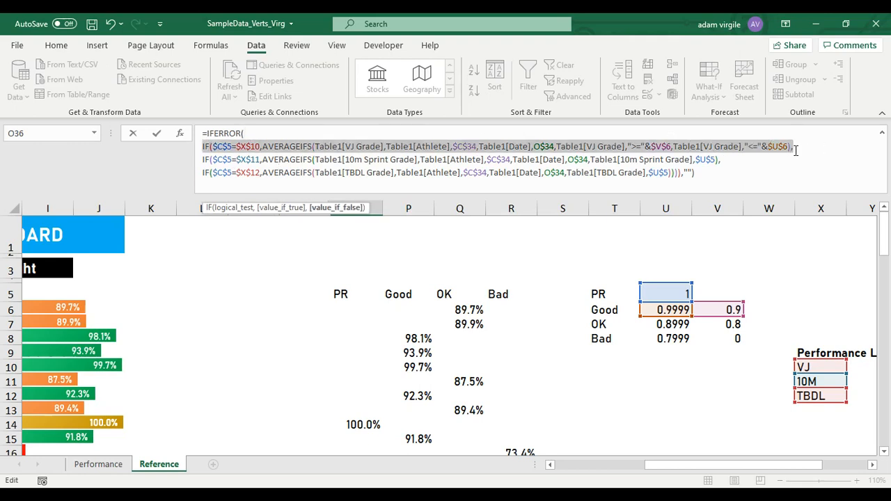
drag(724, 159, 188, 159)
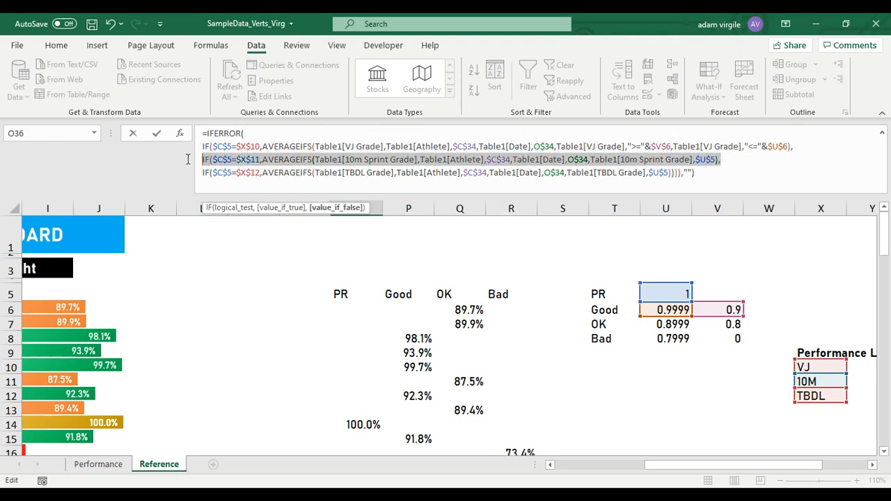
key(ctrl+v)
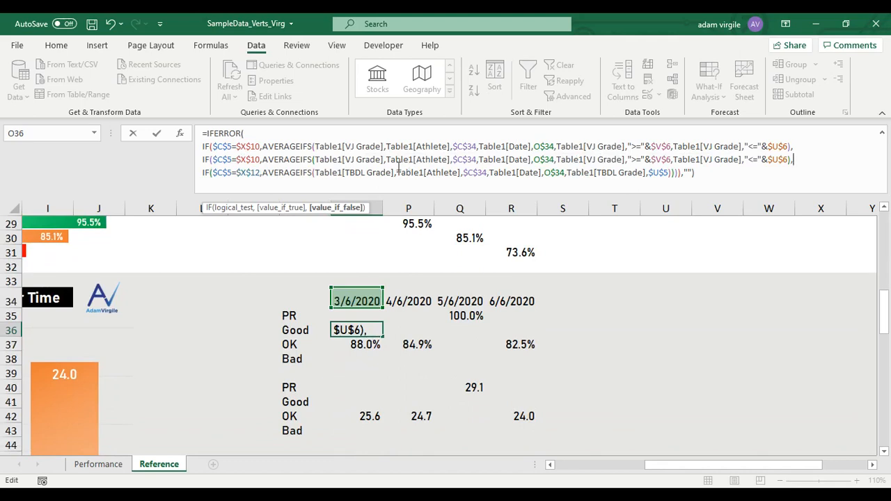
Change the third and fourth criteria ranges in the copied second clause to Table1[10m Sprint Grade].
double_click(589, 159)
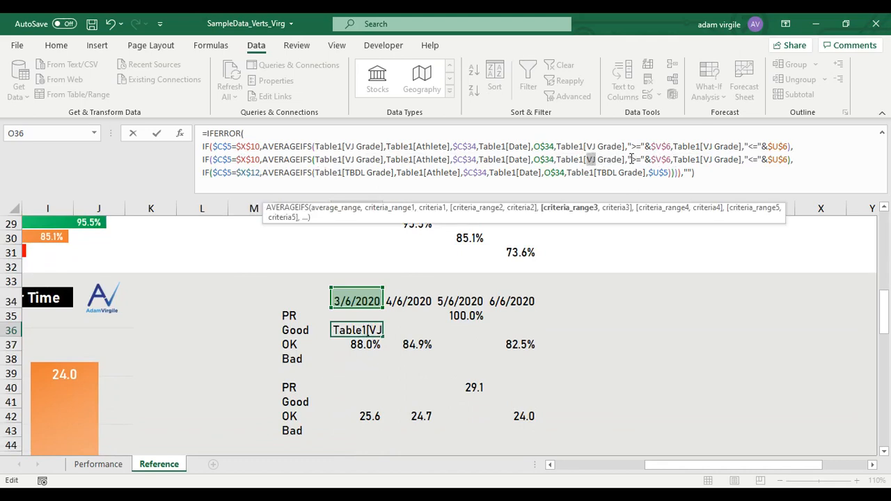
key(BackSpace)
text(10)
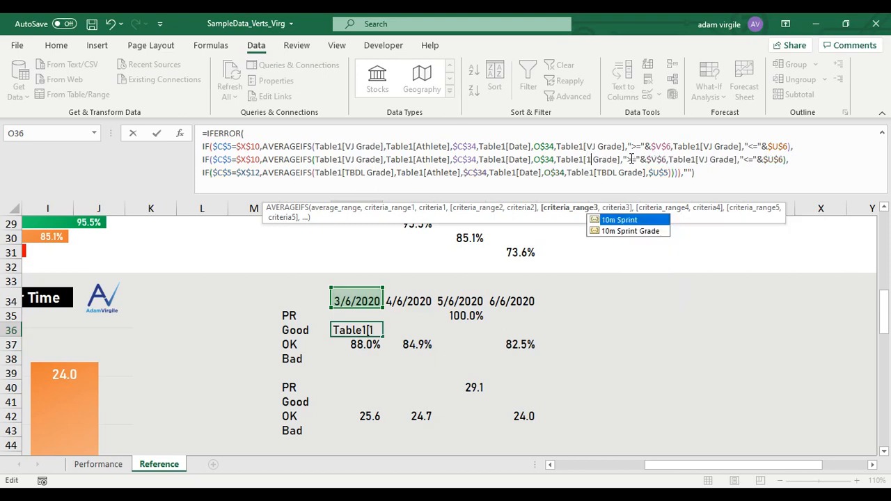
key(Tab)
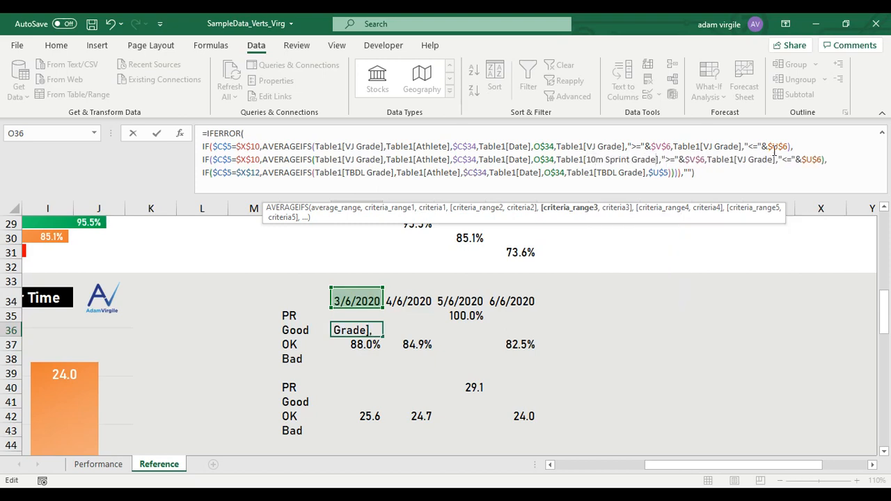
drag(738, 159, 775, 160)
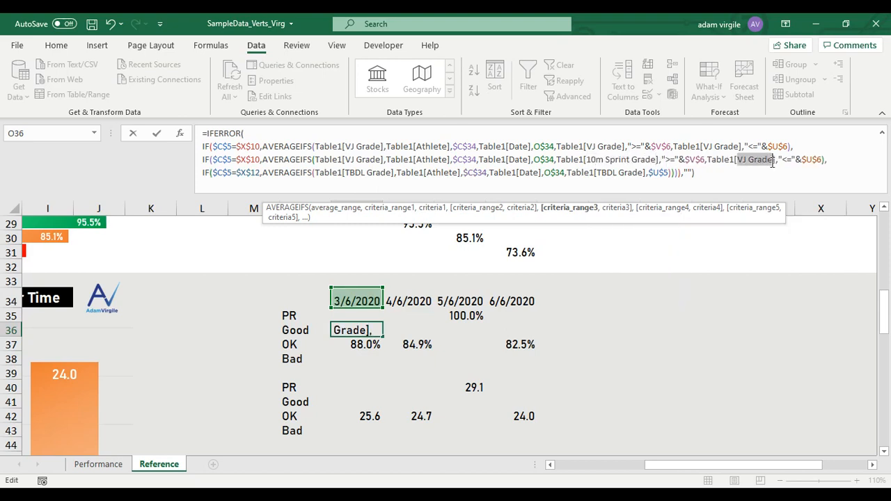
text(10)
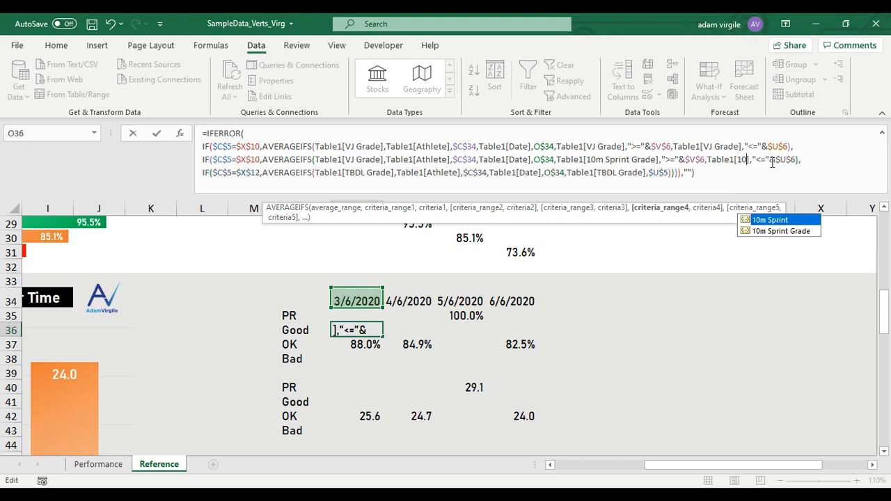
key(Down)
key(Tab)
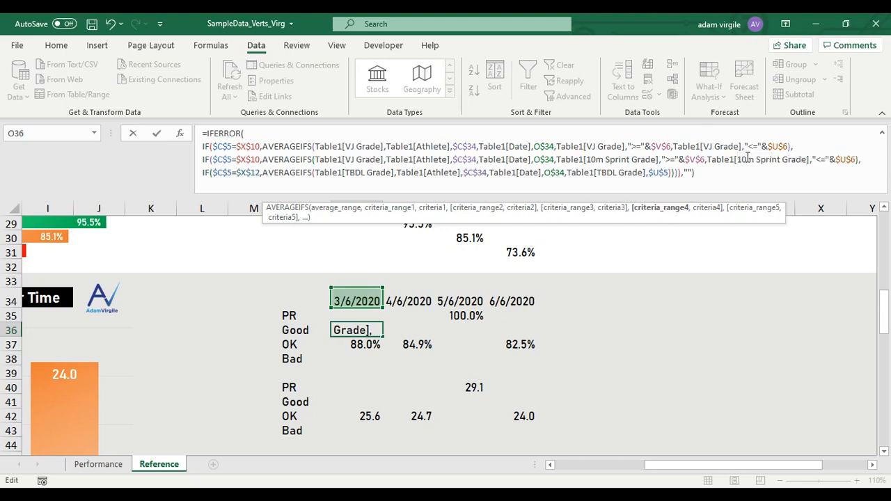
Set the second clause's logical test to compare $C$5 with $X$11.
click(258, 159)
key(BackSpace)
text(1)
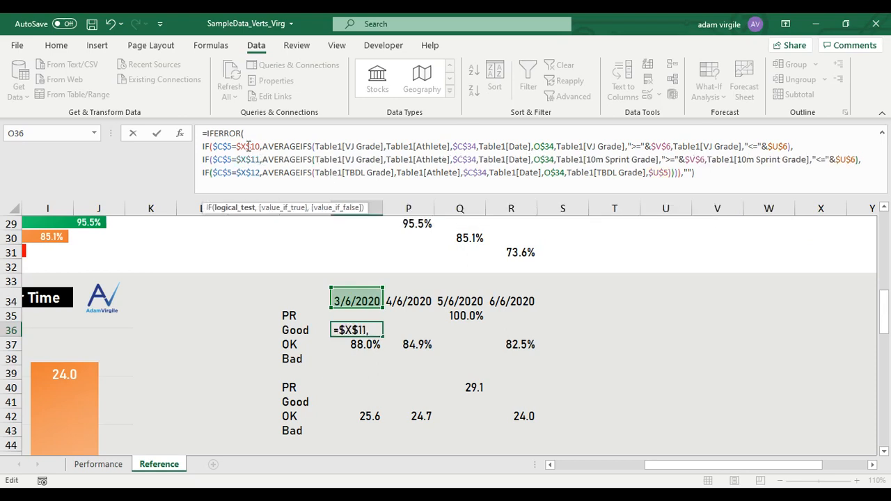
Change the third criterion of O36's TBDL clause to ">="&$V$6, using an absolute reference to Good's lower limit.
click(653, 172)
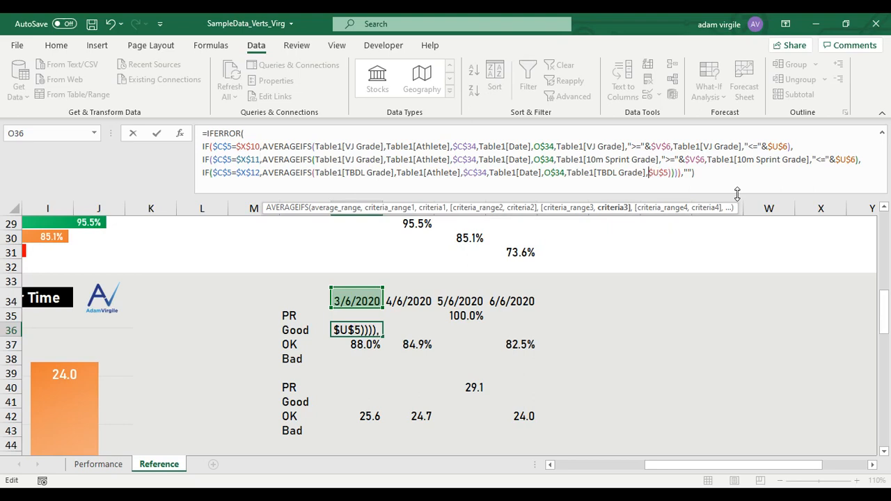
text(">=")
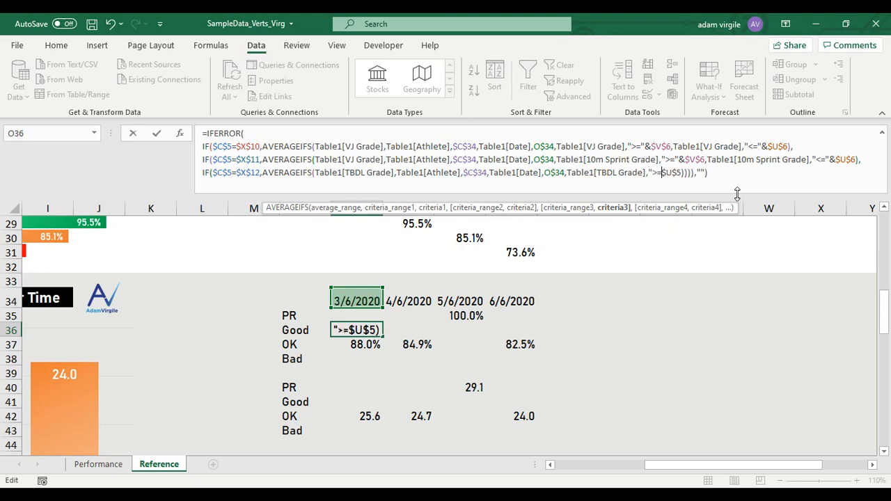
text(&)
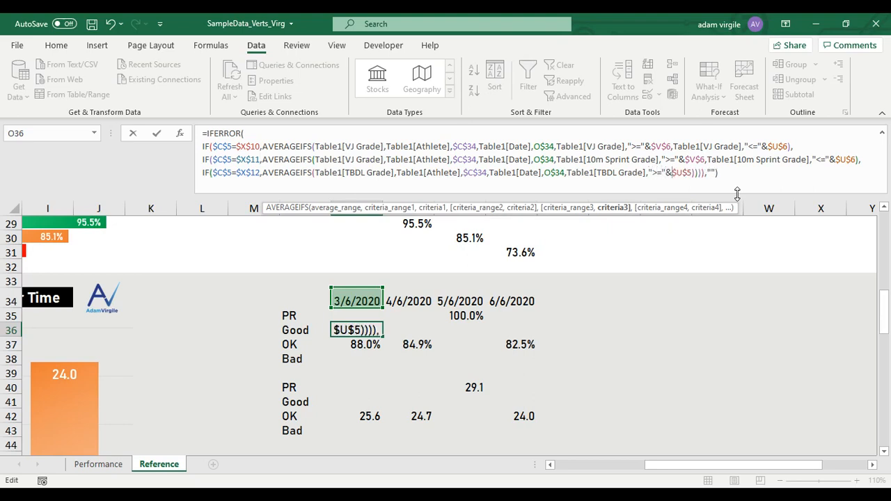
click(676, 172)
key(Delete)
text(V)
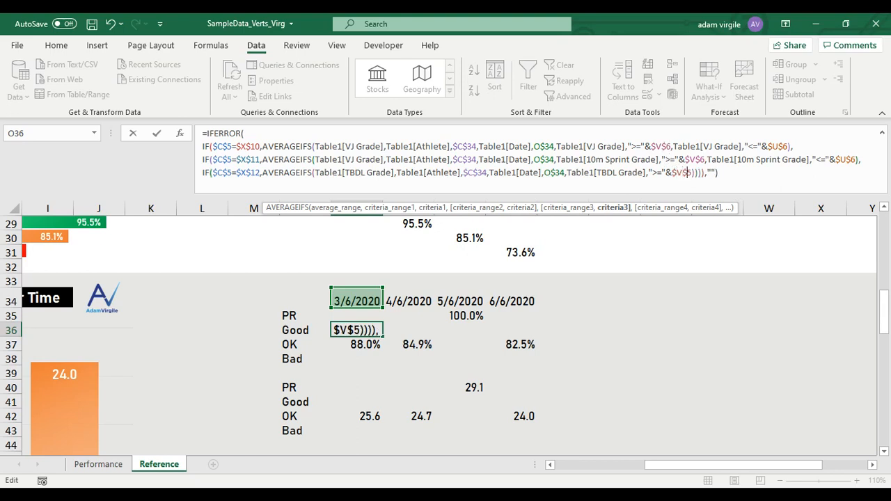
key(BackSpace)
text(6,)
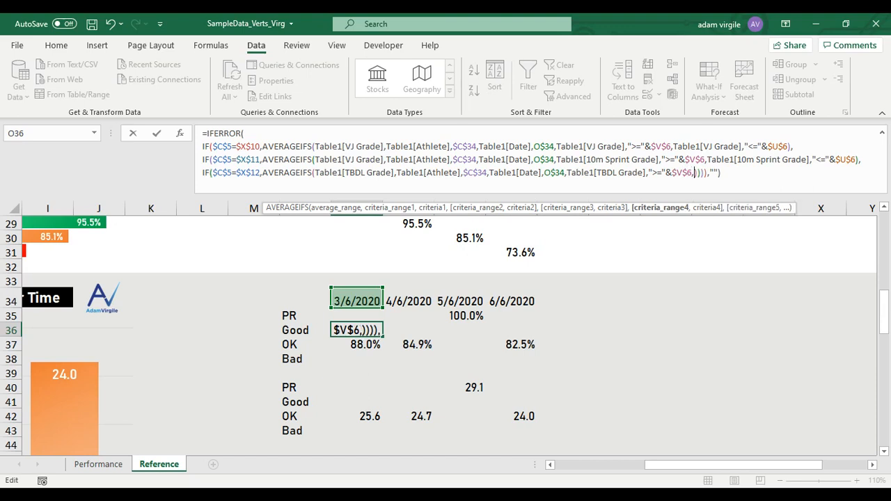
Add Table1[TBDL Grade] with "<="&$U$6 as the fourth criteria pair of the TBDL clause and commit O36's formula.
text(Table1[)
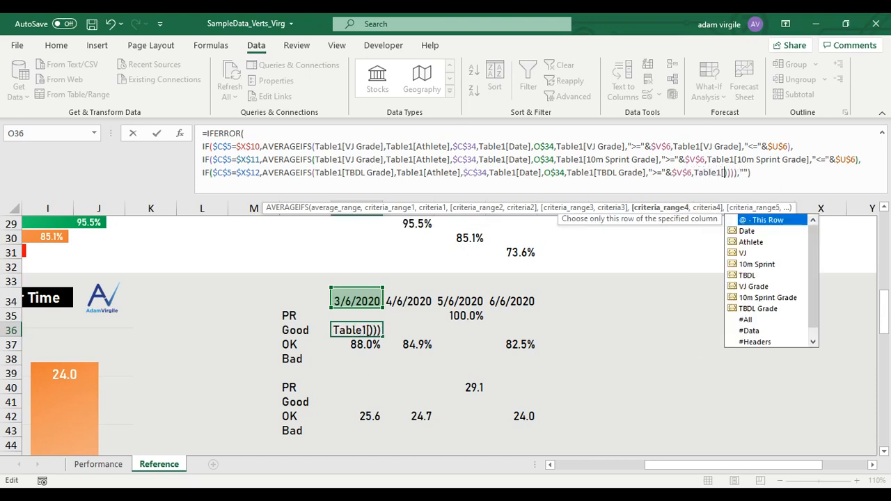
text(TBDL)
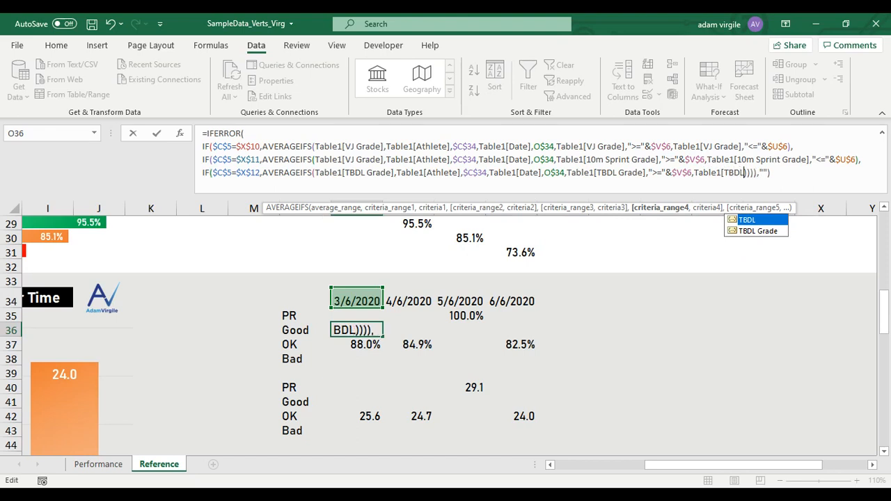
text( Grade)
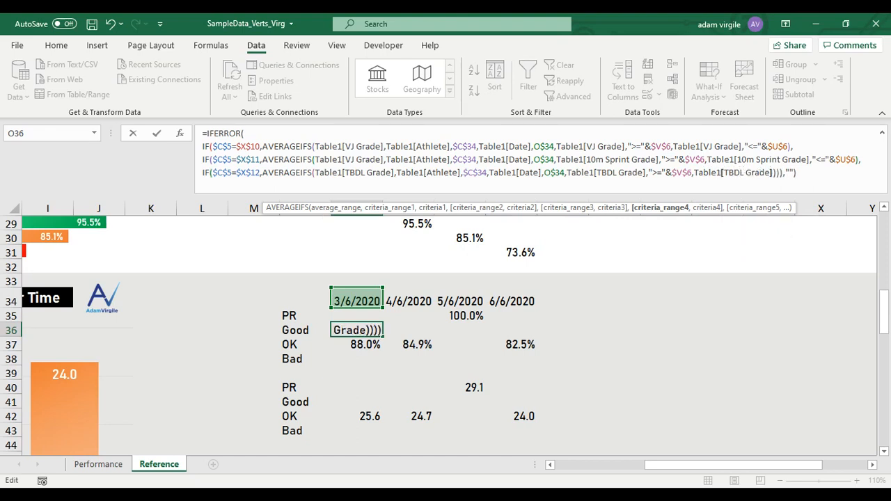
text(],)
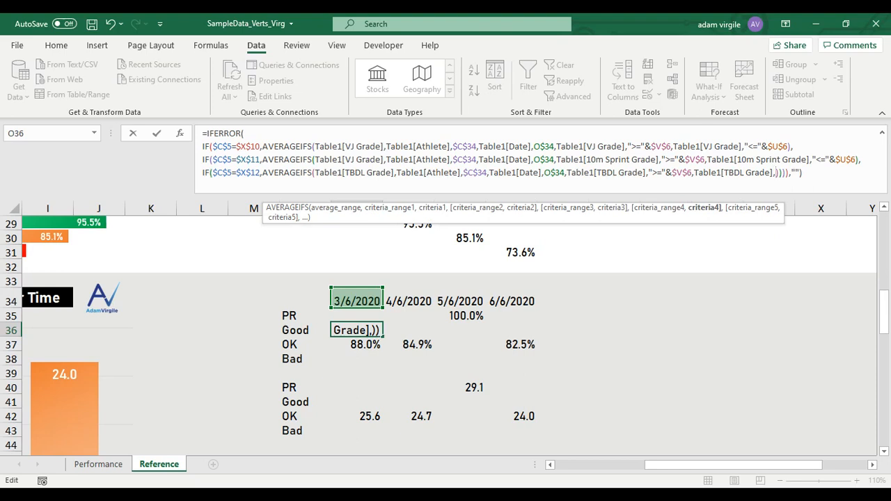
text(")
text(<=)
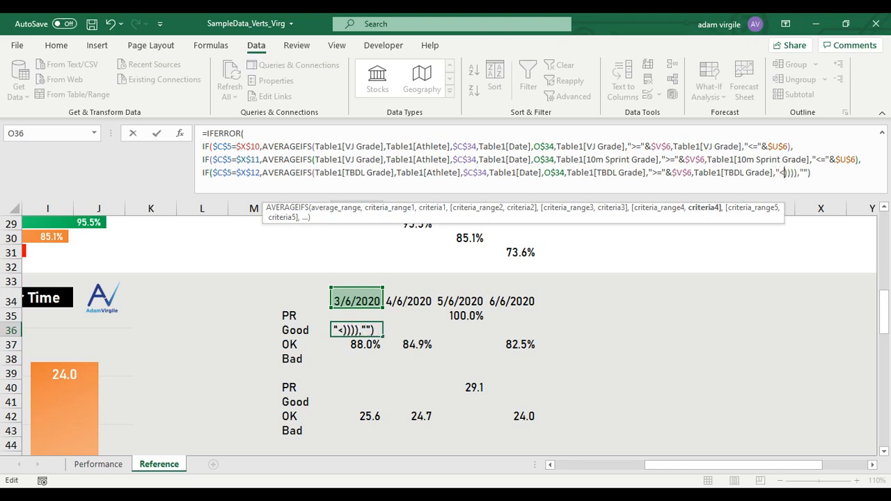
text("&)
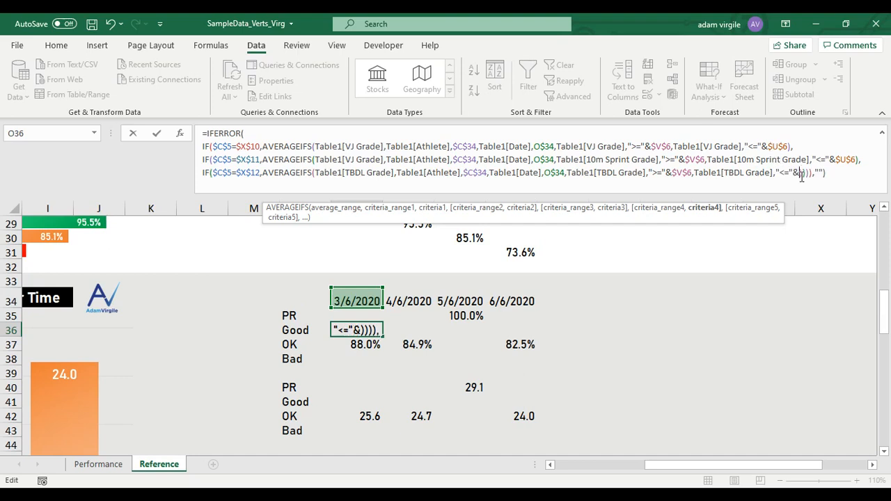
text($U$6)
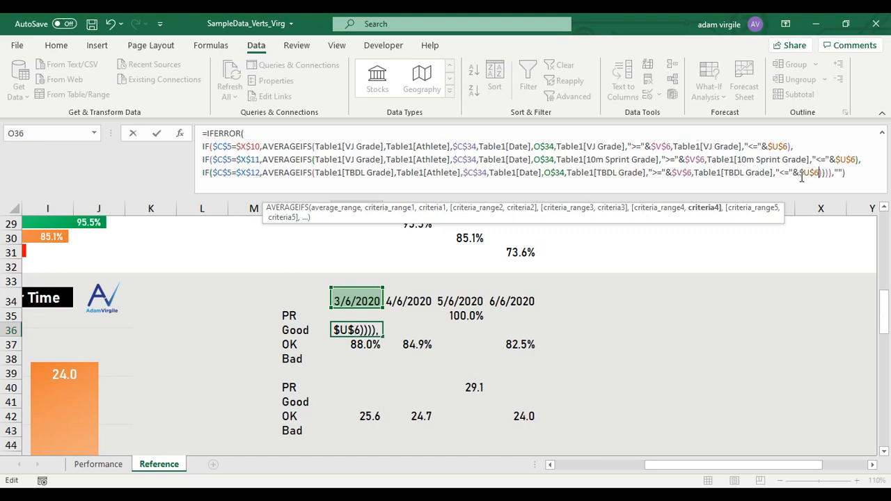
key(Return)
key(Up)
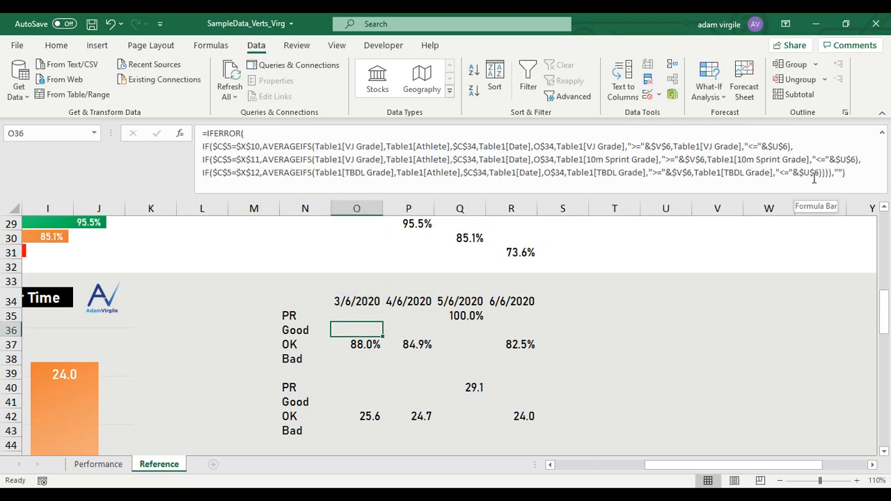
Copy the Good formula in O36 into the OK and Bad cells below it, O37 and O38.
click(367, 342)
click(366, 329)
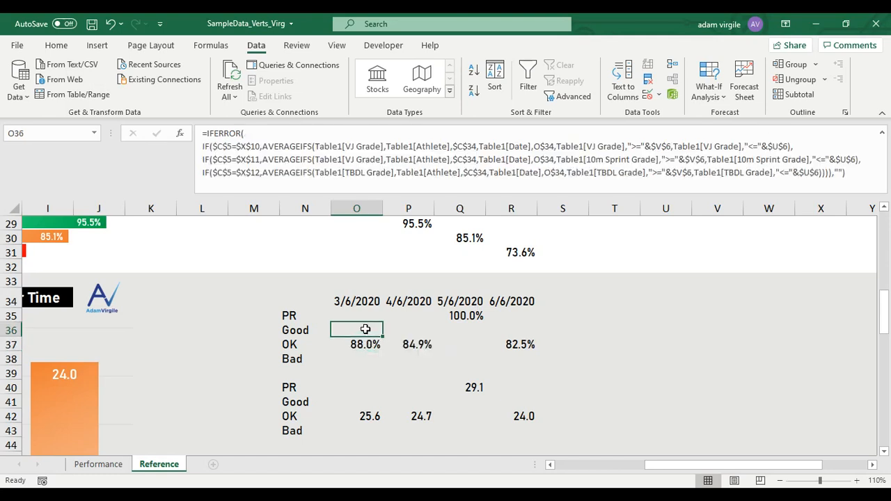
key(ctrl+c)
key(Down)
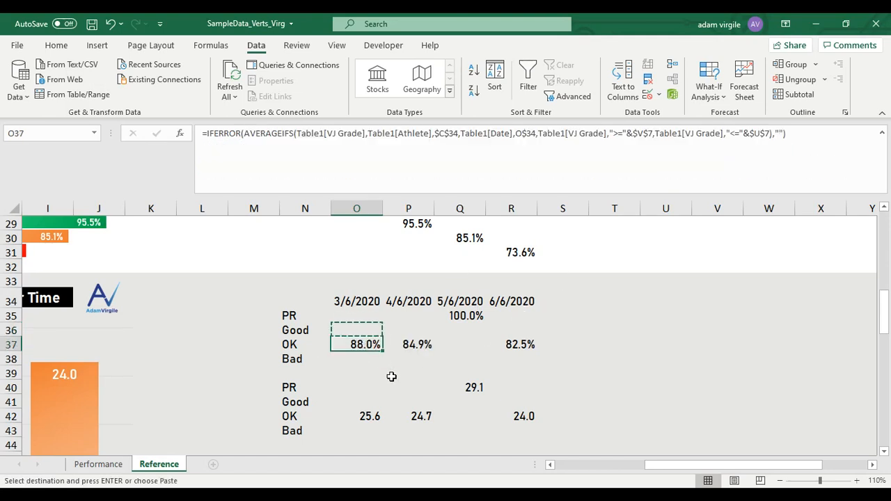
key(ctrl+v)
click(362, 360)
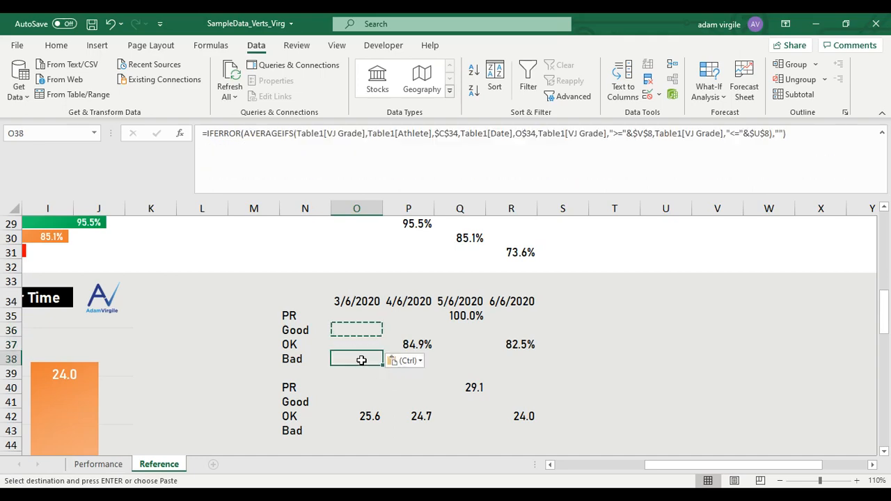
key(ctrl+v)
In O37's VJ clause, change the lower and upper limit references to $V$7 and $U$7 for the OK grade.
click(360, 341)
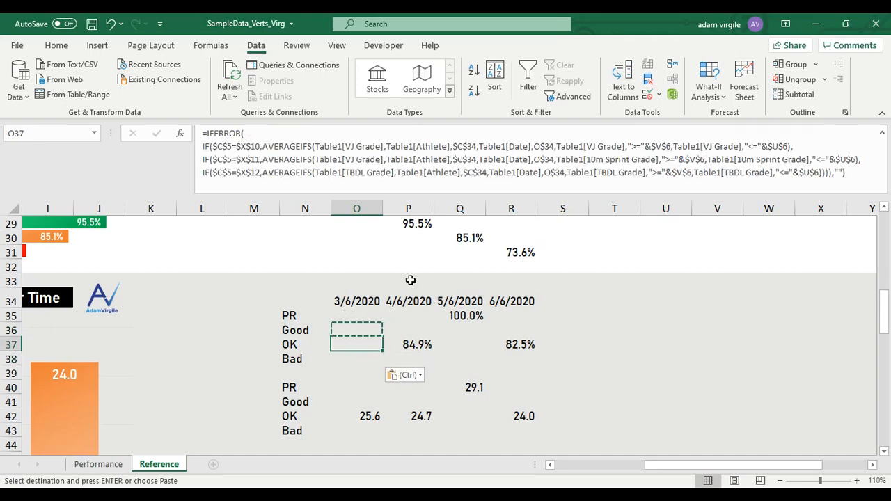
click(769, 146)
scroll(774, 283, up, 9)
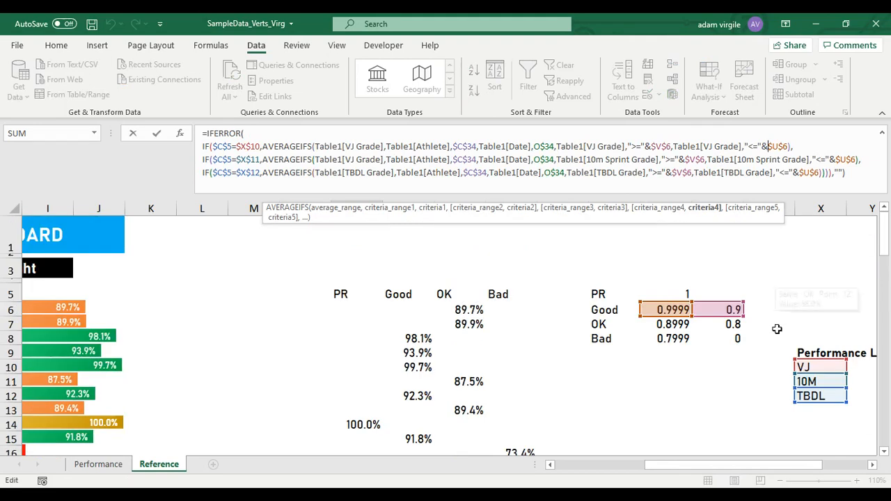
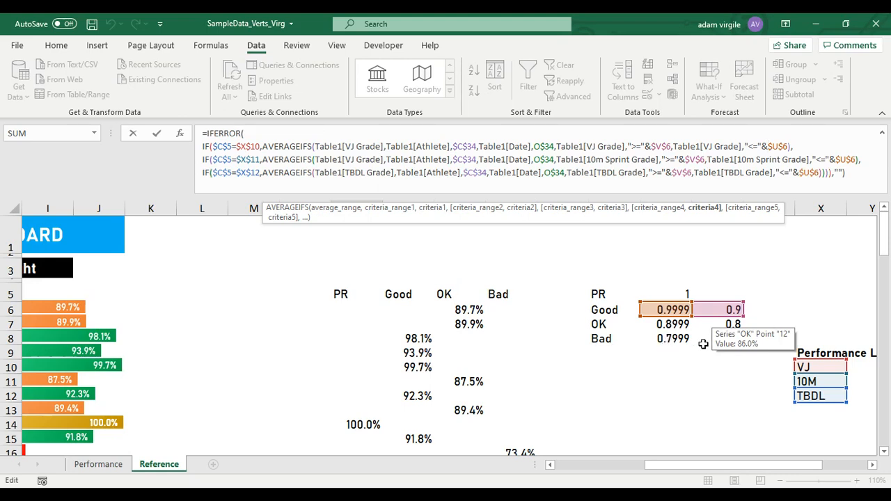
click(672, 147)
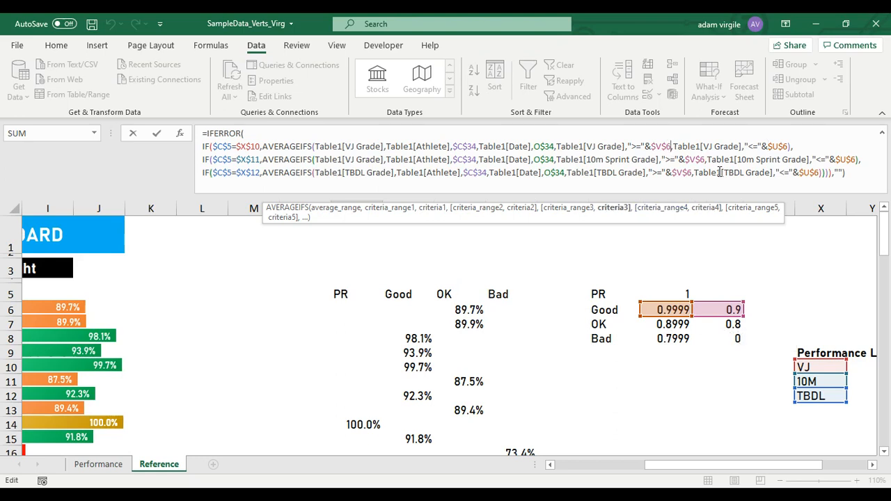
key(BackSpace)
text(7)
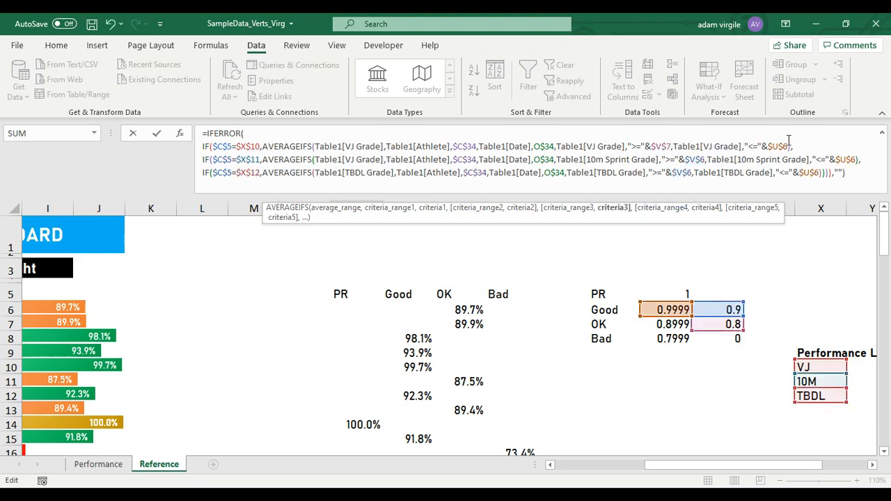
click(787, 144)
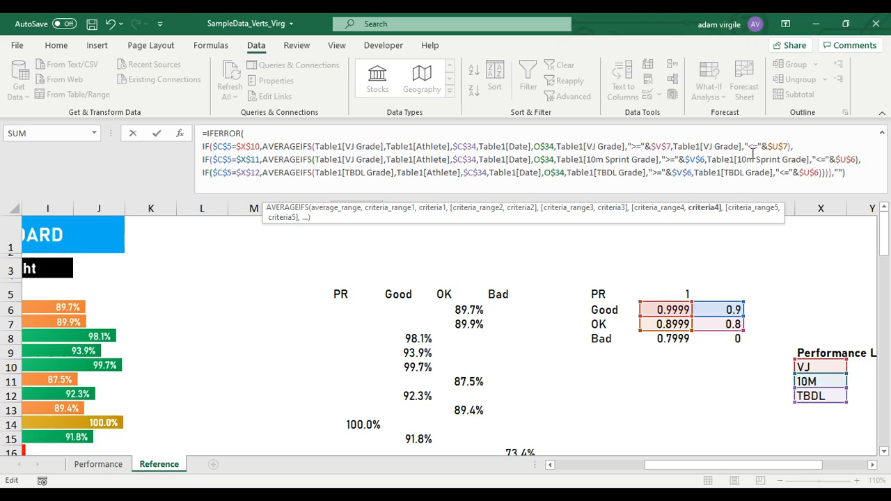
Point the 10m Sprint criteria in O37's second clause to the OK limits $V$7 and $U$7.
click(705, 160)
key(BackSpace)
text(7)
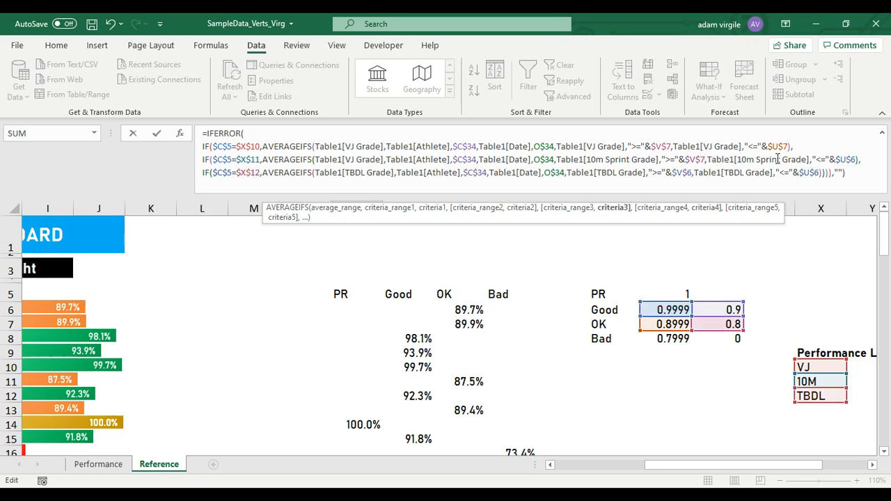
click(852, 161)
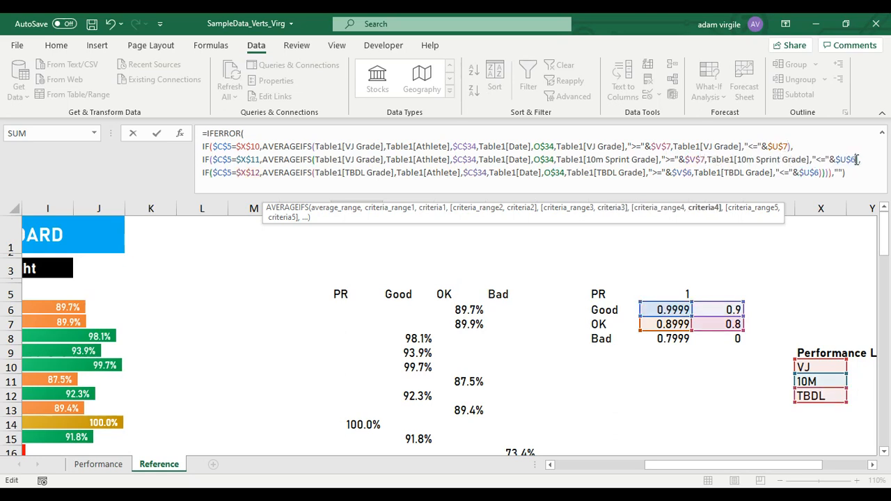
key(BackSpace)
text(7)
Set the TBDL clause's limit references in O37 to $V$7 and $U$7 and commit the formula.
click(693, 172)
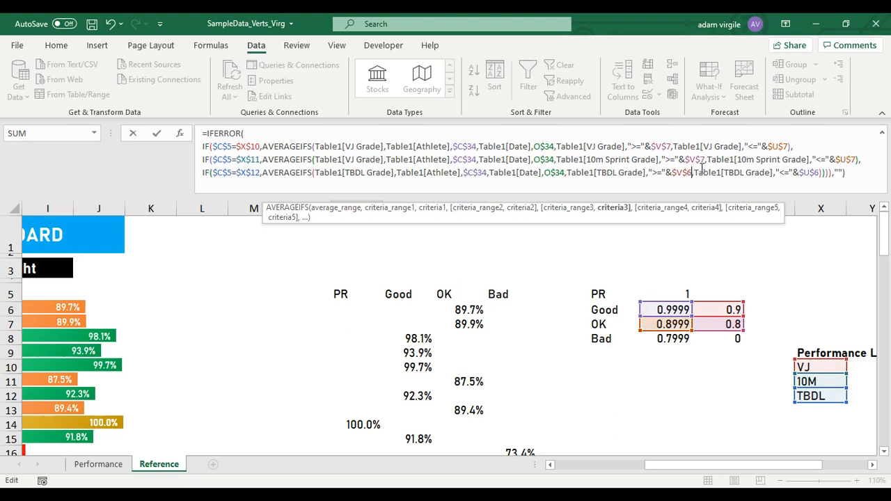
key(BackSpace)
text(7)
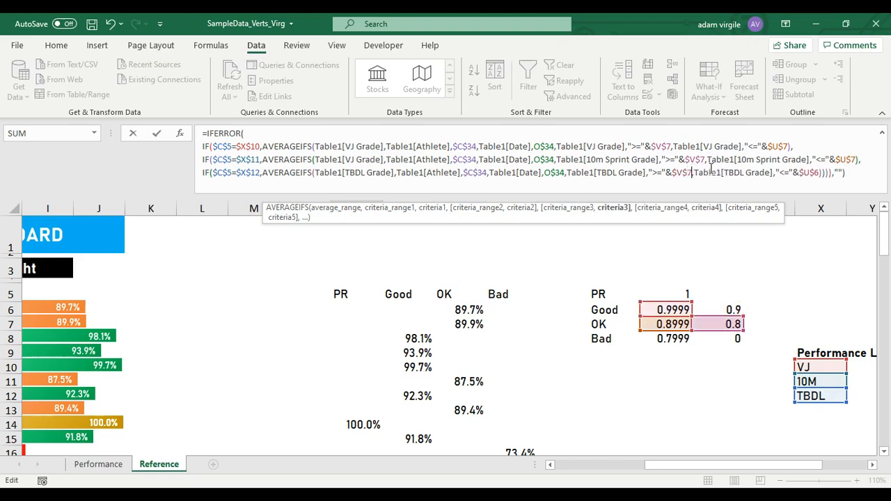
click(818, 172)
key(BackSpace)
text(7)
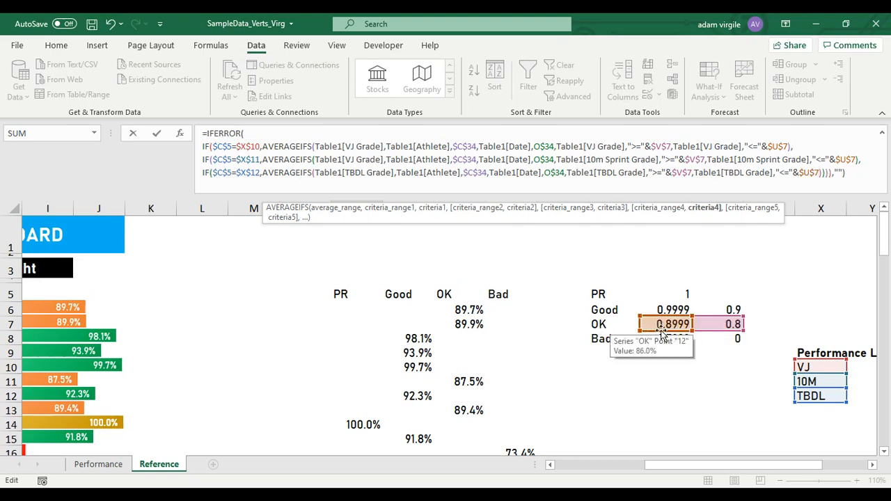
key(Return)
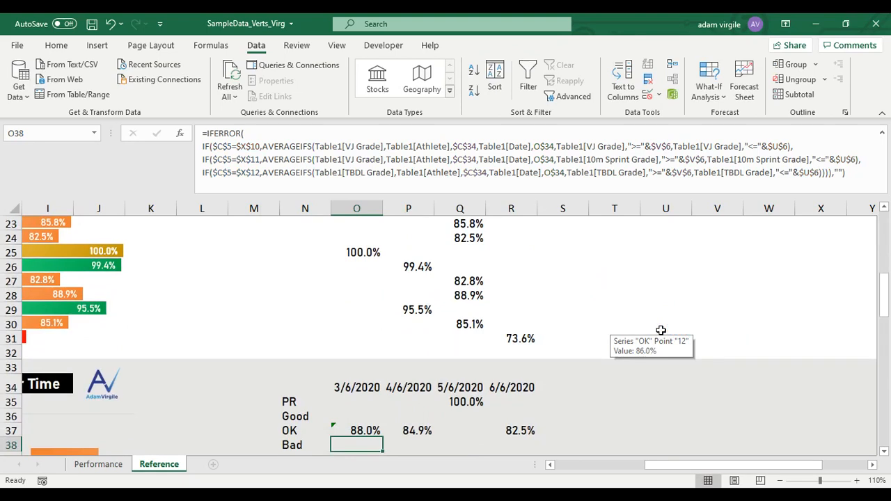
key(Up)
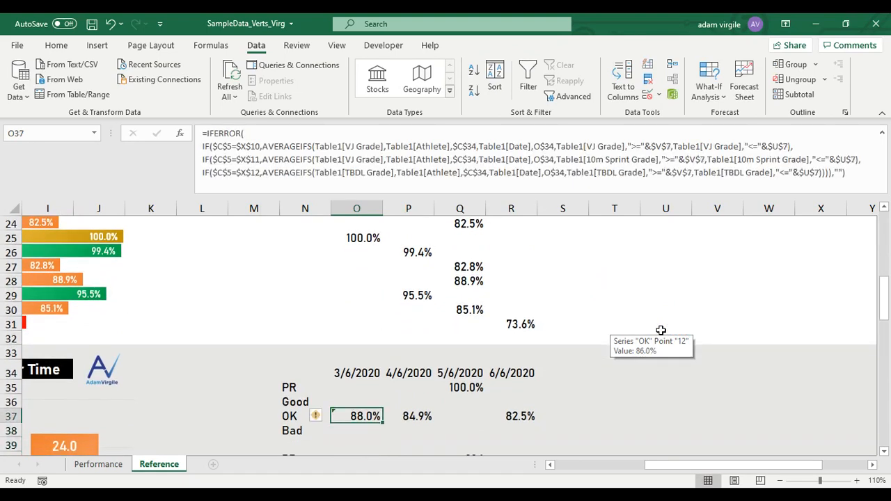
In O38's VJ clause, change the lower and upper limit references to $V$8 and $U$8 for the Bad grade.
key(Down)
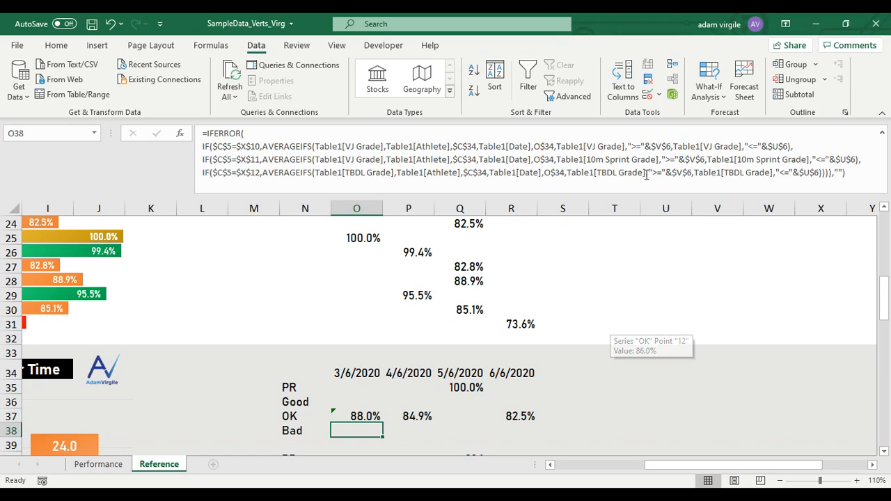
click(661, 146)
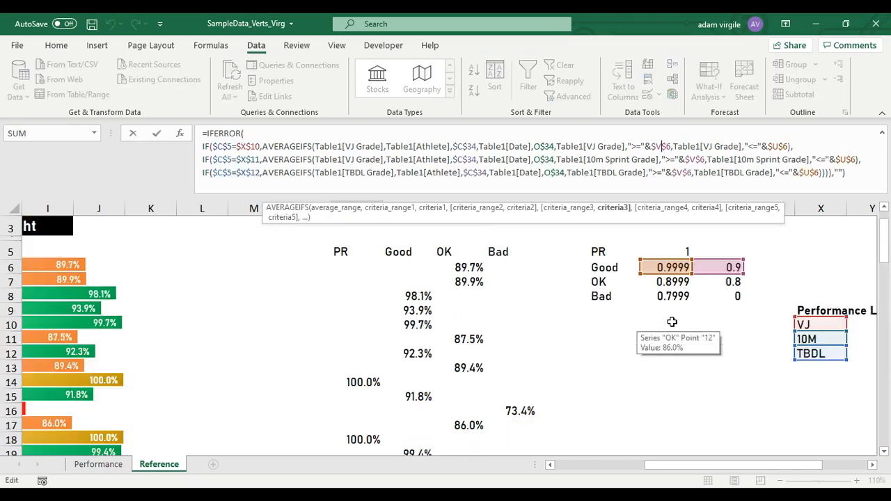
scroll(672, 320, up, 8)
scroll(398, 383, down, 8)
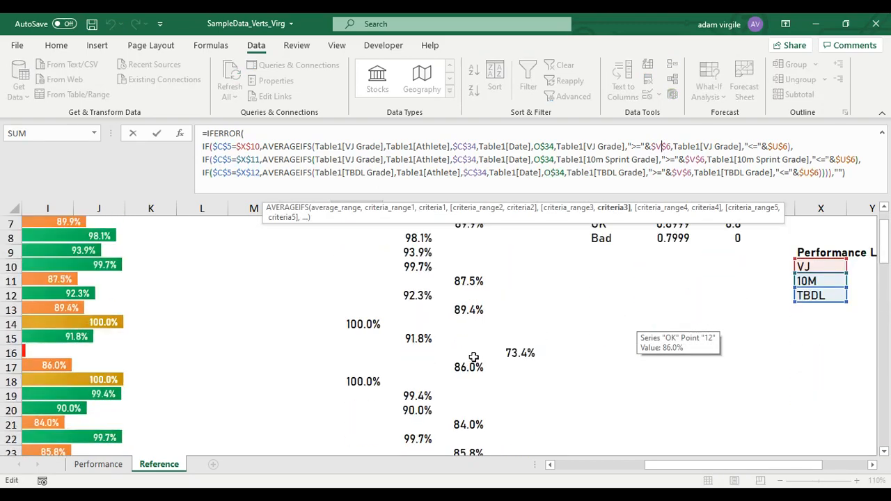
scroll(627, 327, up, 4)
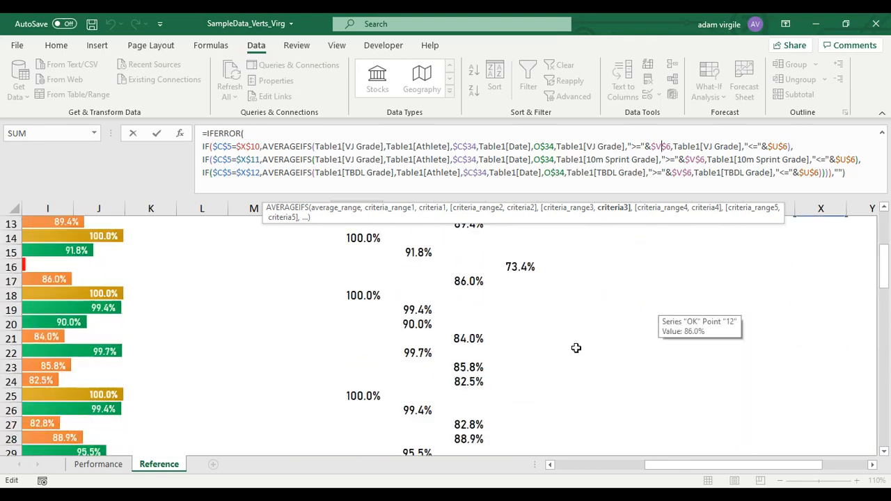
scroll(388, 411, down, 4)
scroll(688, 250, up, 8)
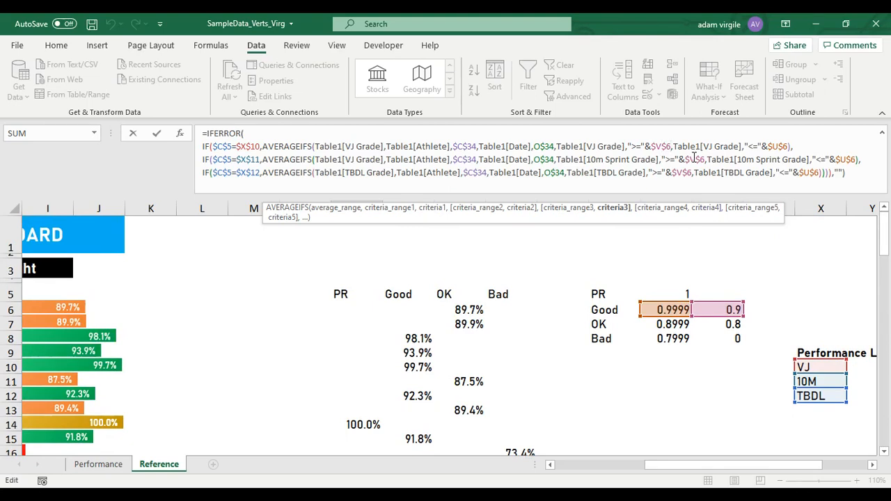
key(BackSpace)
text(8)
click(789, 142)
key(BackSpace)
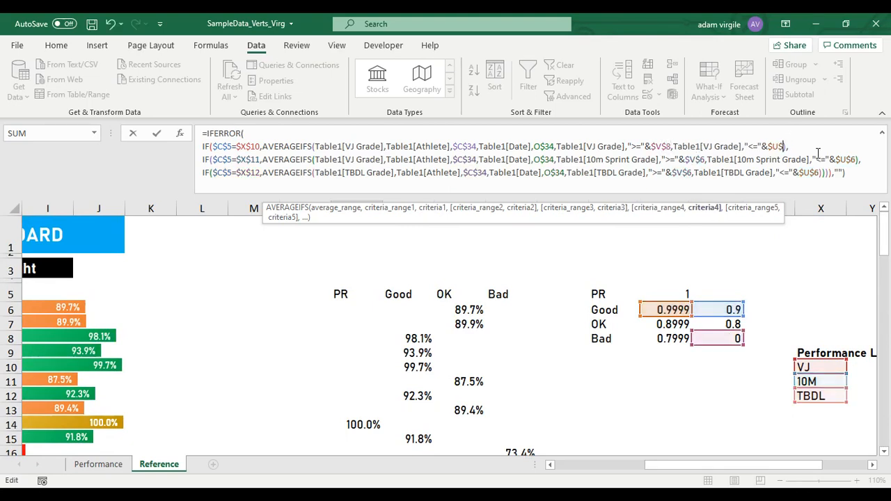
text(8)
Point the 10m Sprint criteria in O38's second clause to the Bad limits $V$8 and $U$8.
click(705, 160)
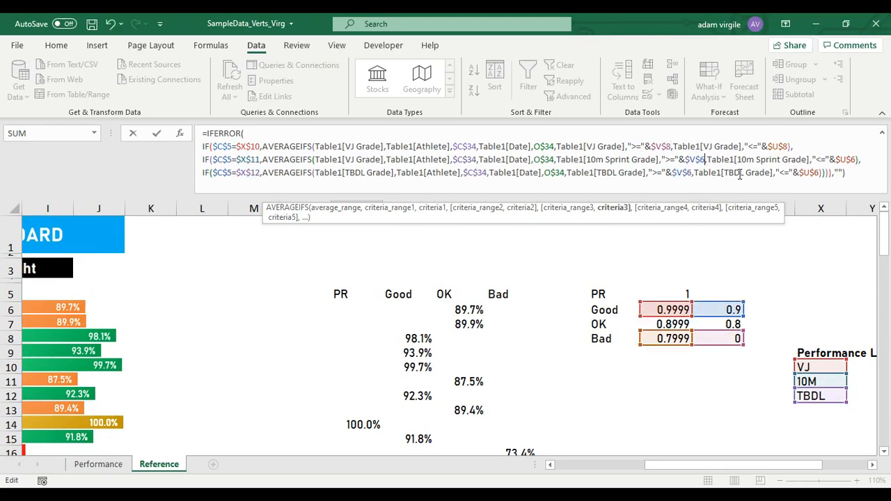
key(BackSpace)
text(8)
click(858, 159)
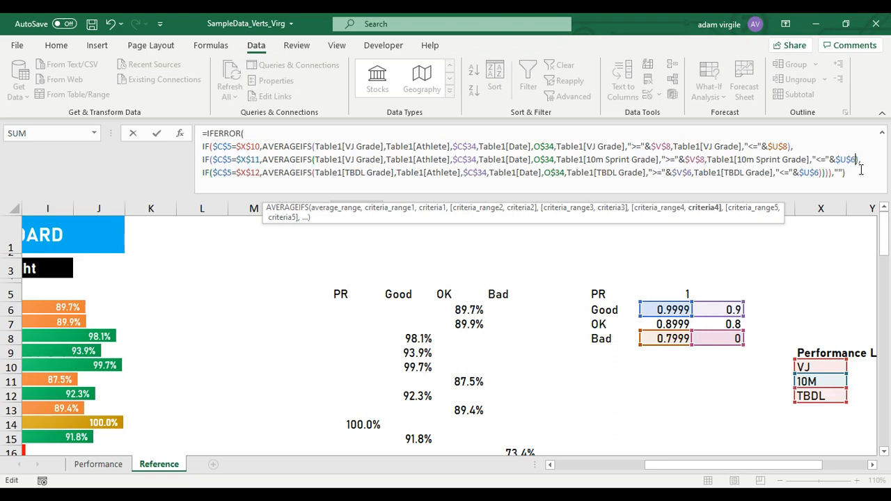
key(BackSpace)
text(8)
Change the lower limit reference in O38's TBDL clause to $V$8.
click(693, 172)
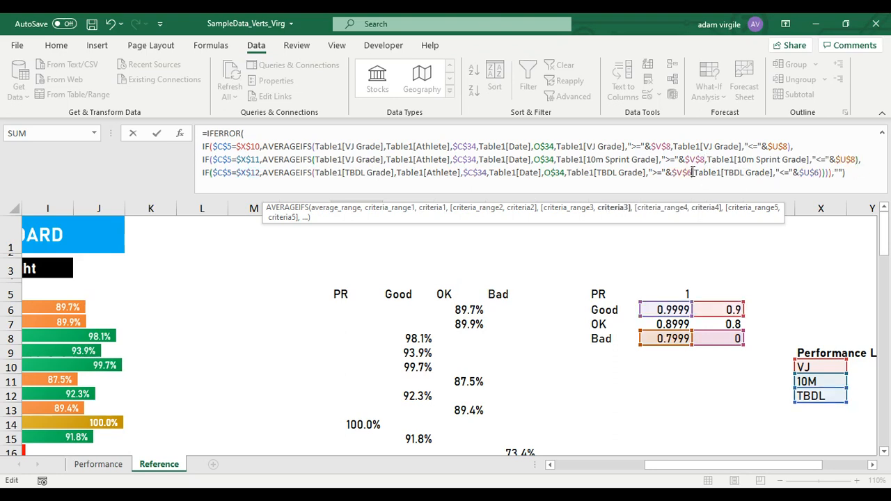
key(BackSpace)
text(8)
click(821, 172)
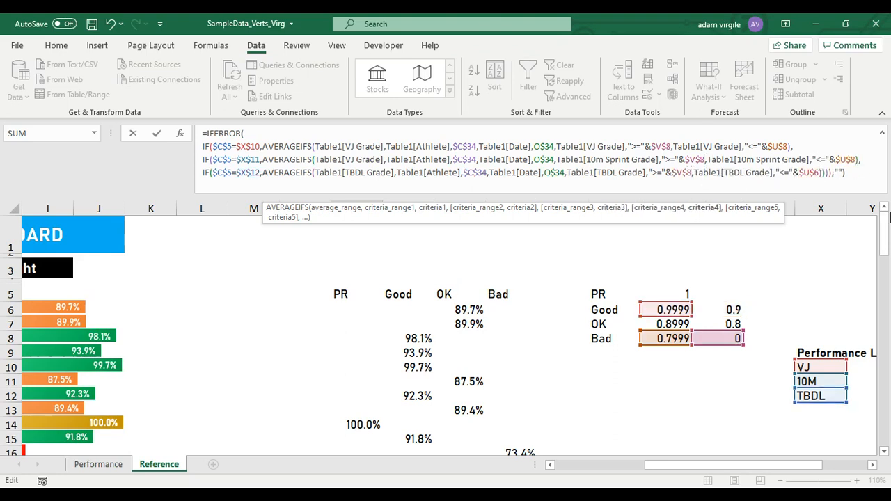
Complete the Bad row's 3/6/2020 formula by setting the upper-limit reference of its TBDL condition to $U$8.
key(BackSpace)
text(8)
key(Return)
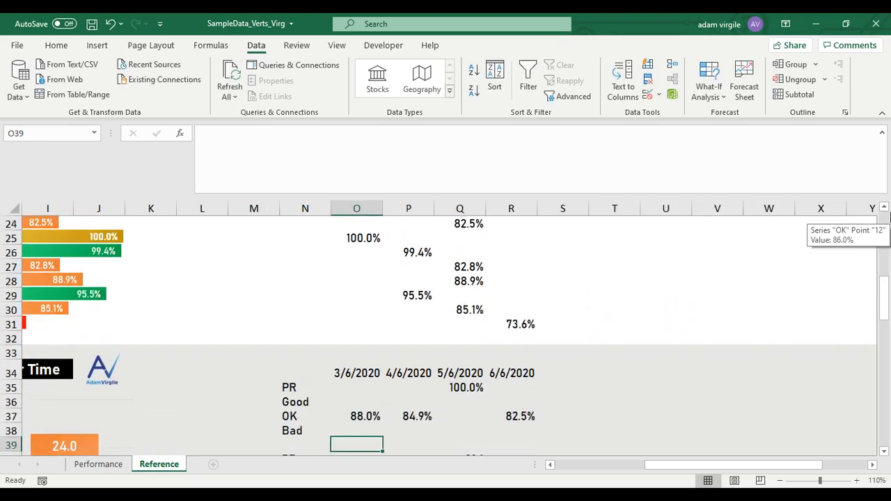
Copy the 3/6/2020 grade formulas in O35:O38 to the other three dates in P35:R38.
scroll(374, 334, down, 2)
click(368, 313)
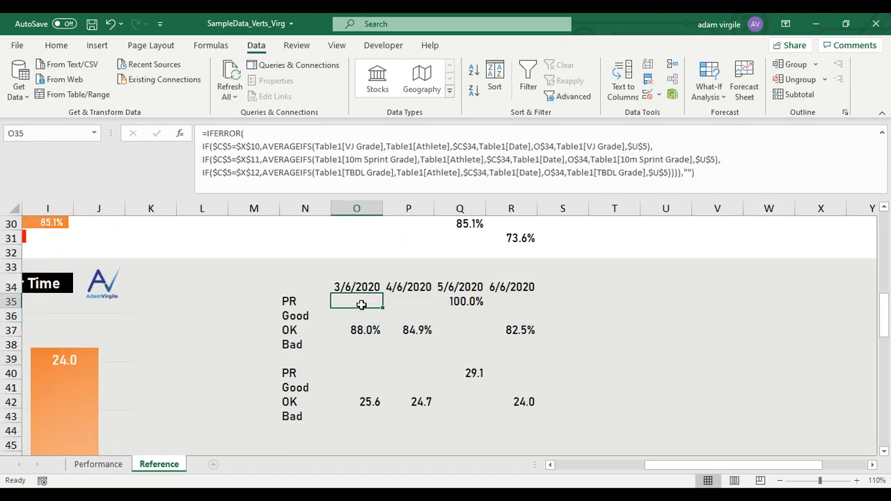
drag(361, 302, 361, 349)
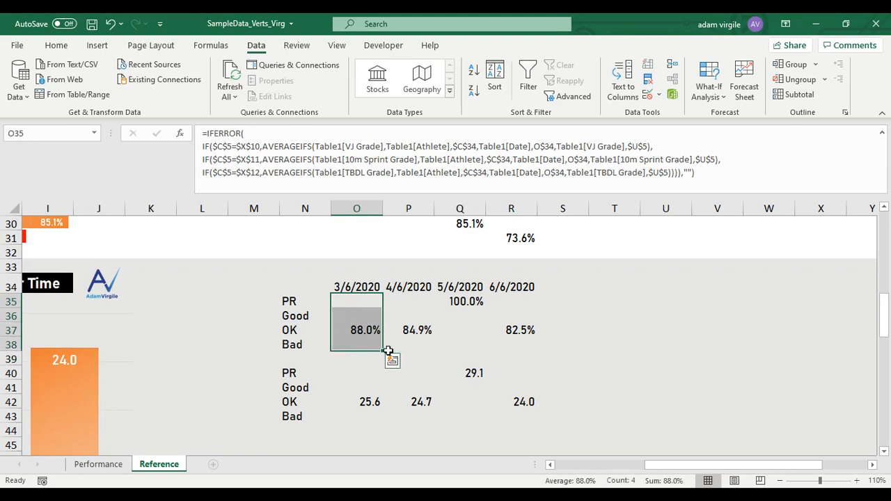
key(ctrl+c)
drag(412, 301, 513, 346)
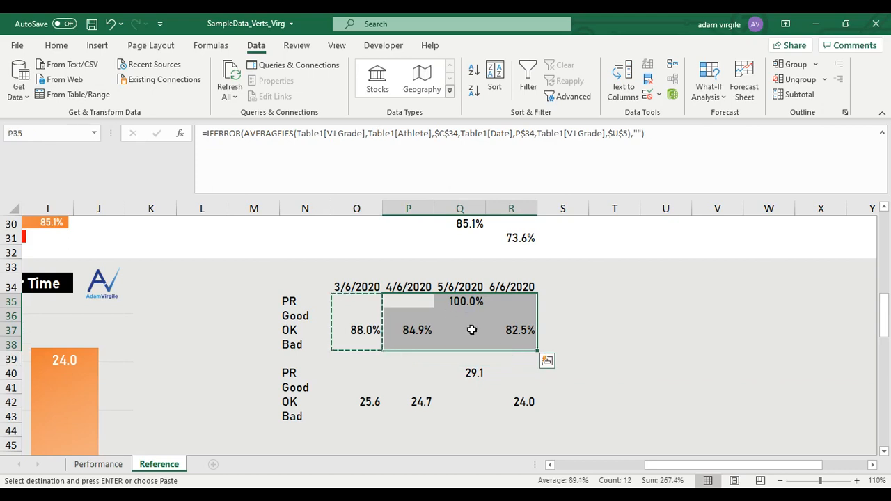
click(416, 302)
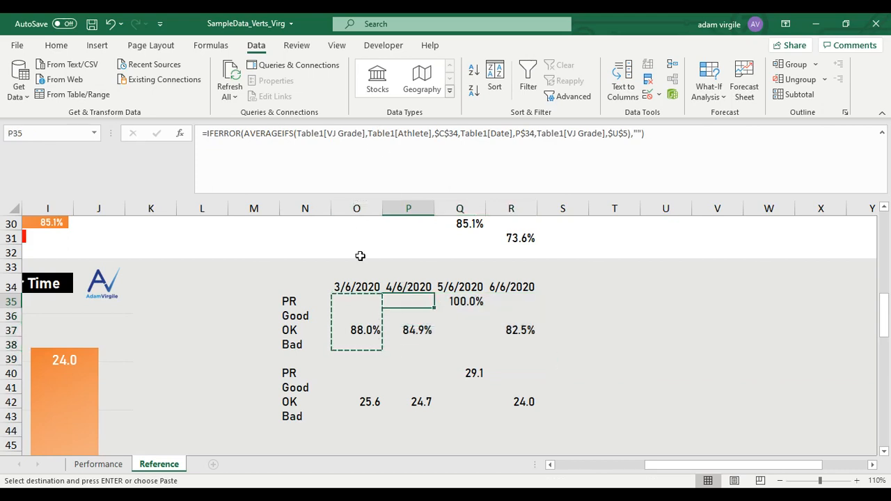
click(353, 298)
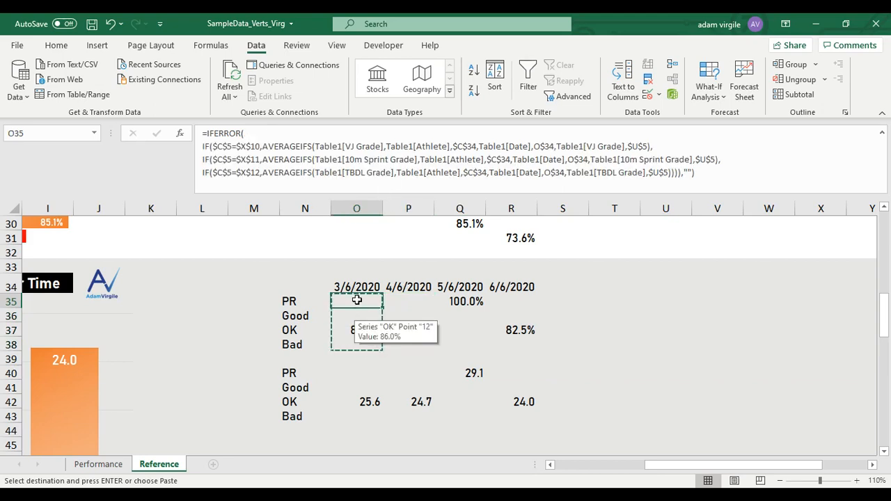
drag(355, 301, 360, 347)
drag(389, 300, 531, 347)
key(ctrl+v)
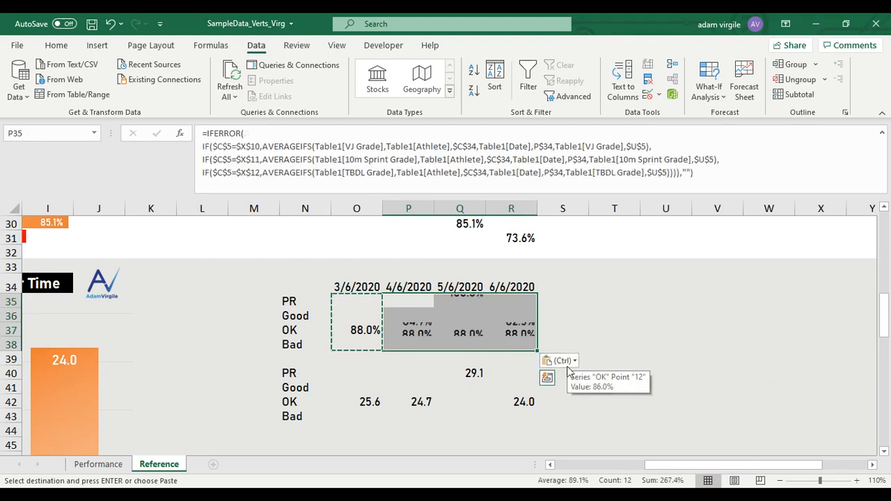
click(423, 302)
click(452, 304)
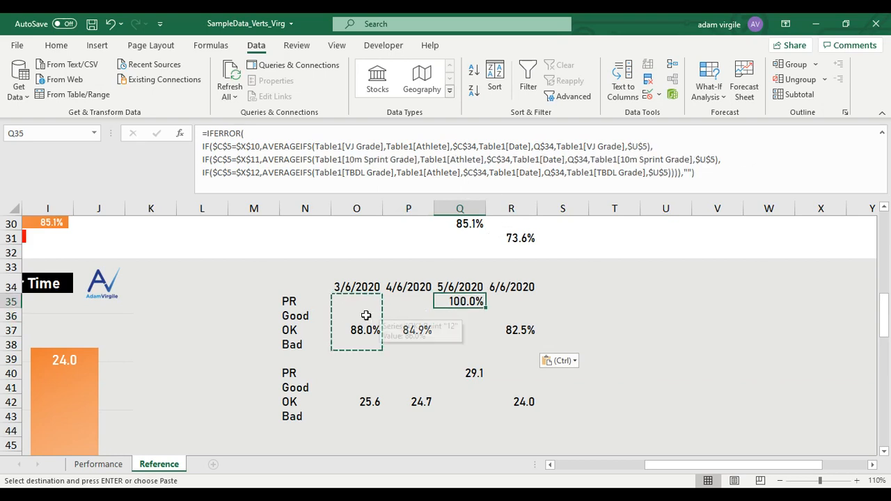
key(Escape)
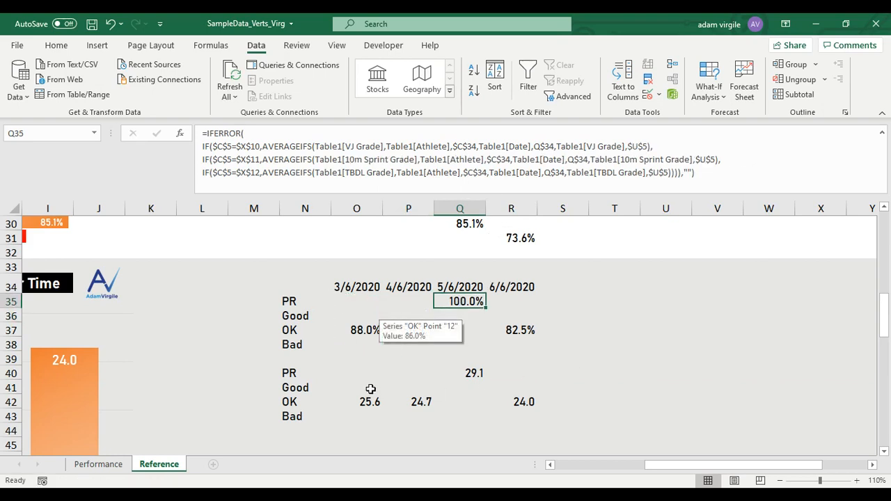
Copy the whole grade formula block O35:R38 over the second PR-to-Bad block starting at O40.
click(369, 378)
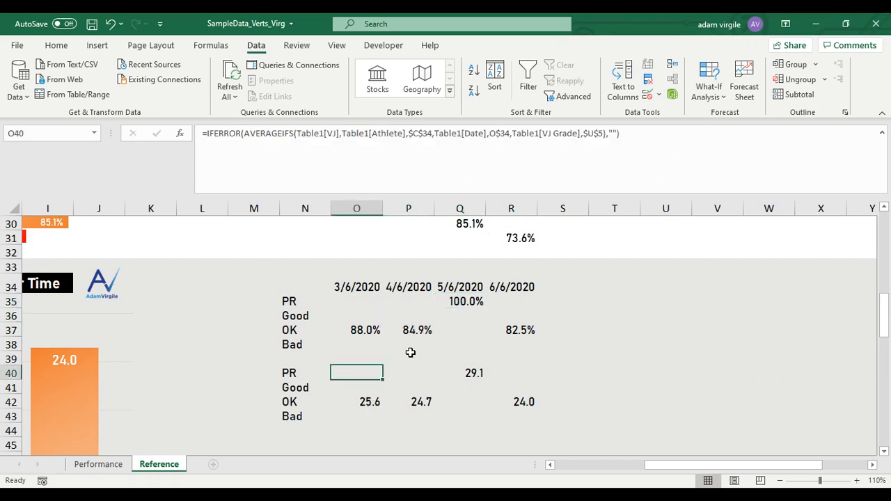
drag(356, 302, 513, 347)
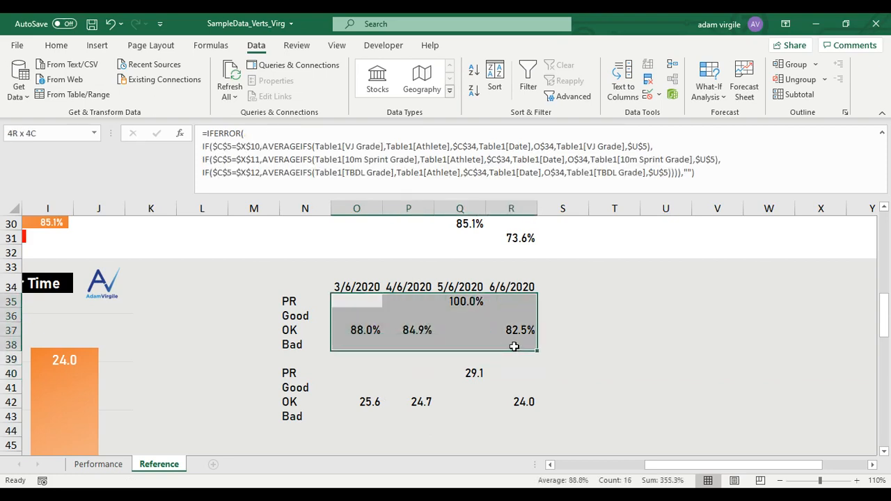
drag(513, 347, 514, 348)
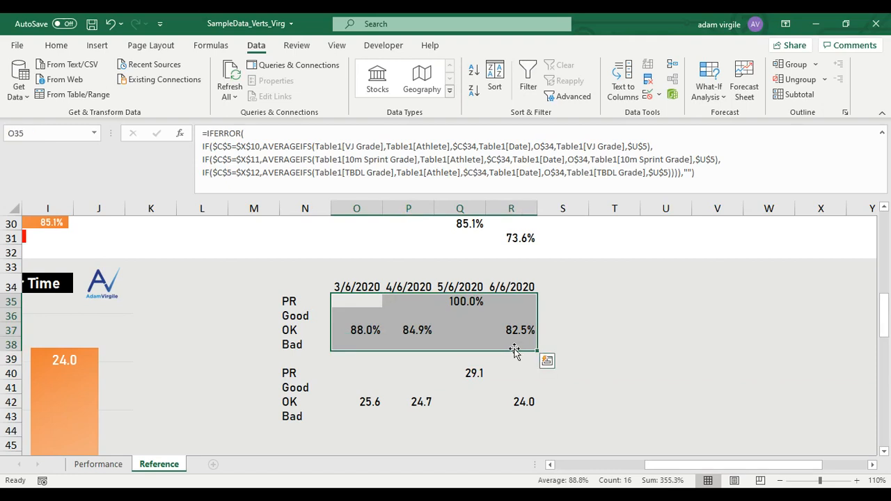
key(ctrl+c)
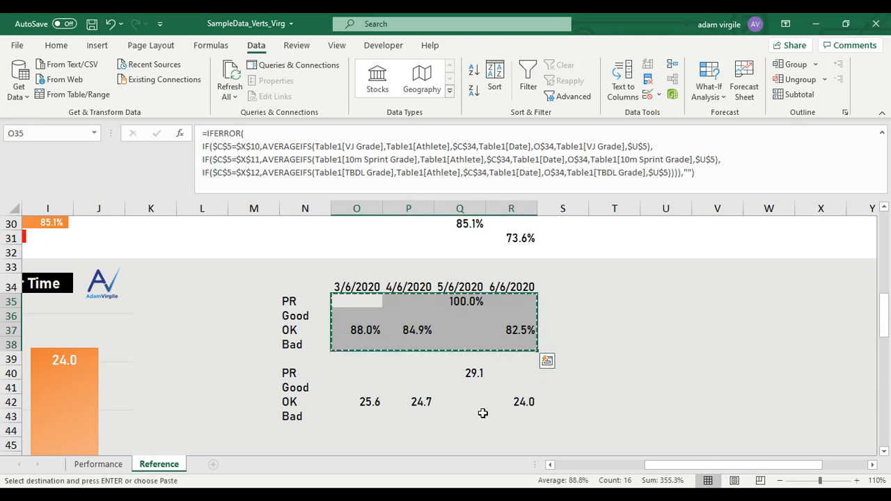
click(368, 375)
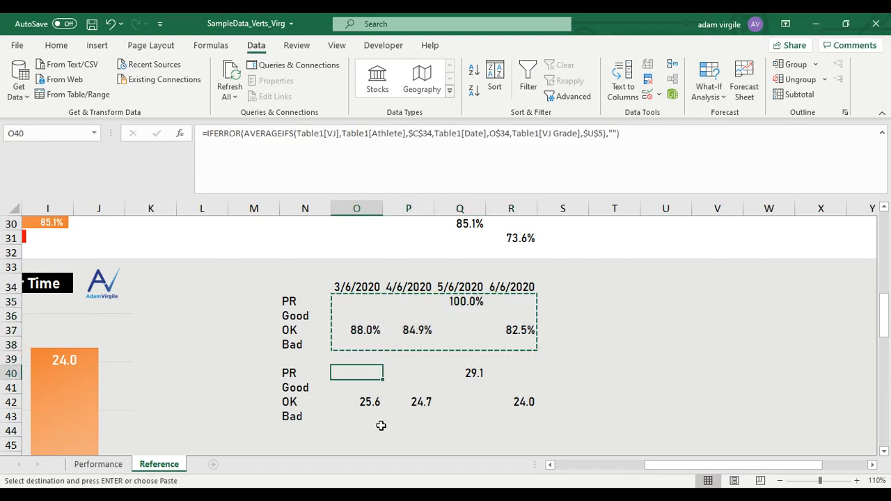
key(ctrl+v)
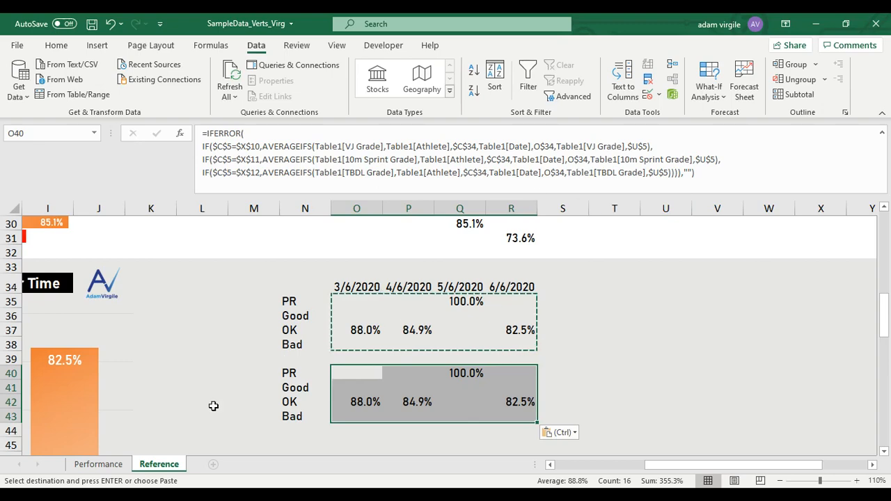
Check the column headings on the Performance sheet, and try replacing every " Grade]" with "]" in the formulas of O40:R43.
click(114, 465)
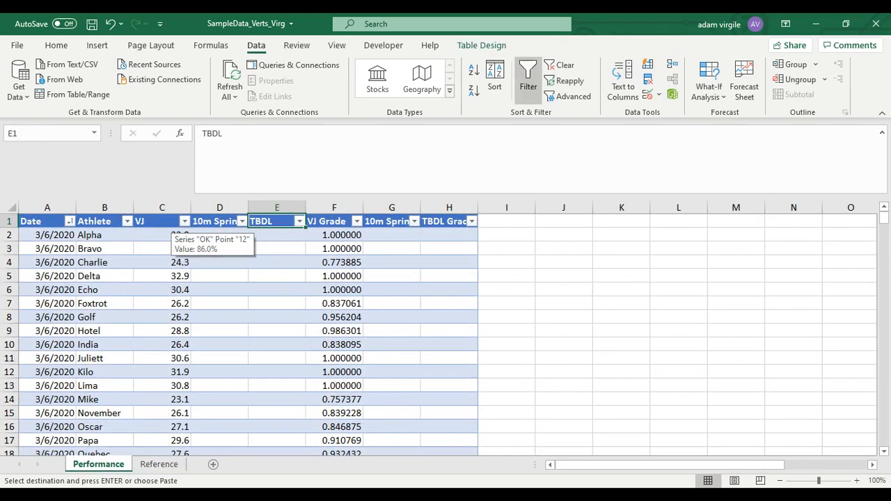
click(158, 464)
key(ctrl+v)
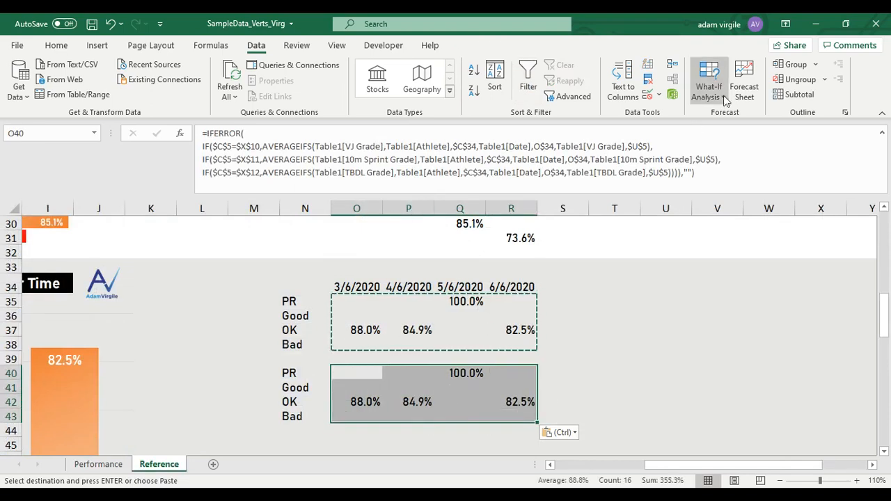
click(69, 48)
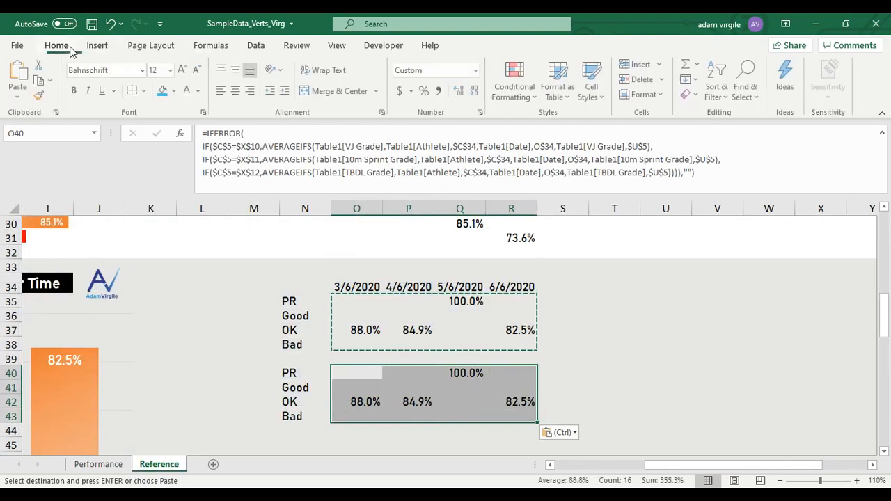
click(746, 89)
click(772, 133)
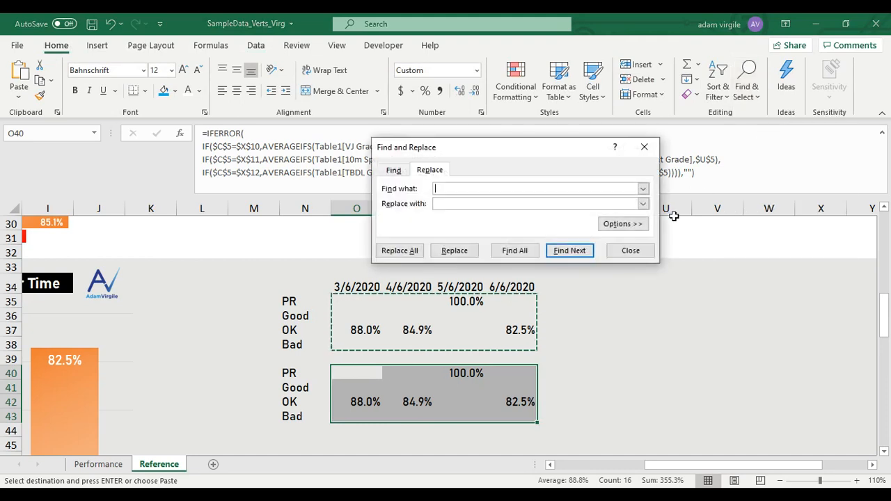
drag(563, 150, 690, 197)
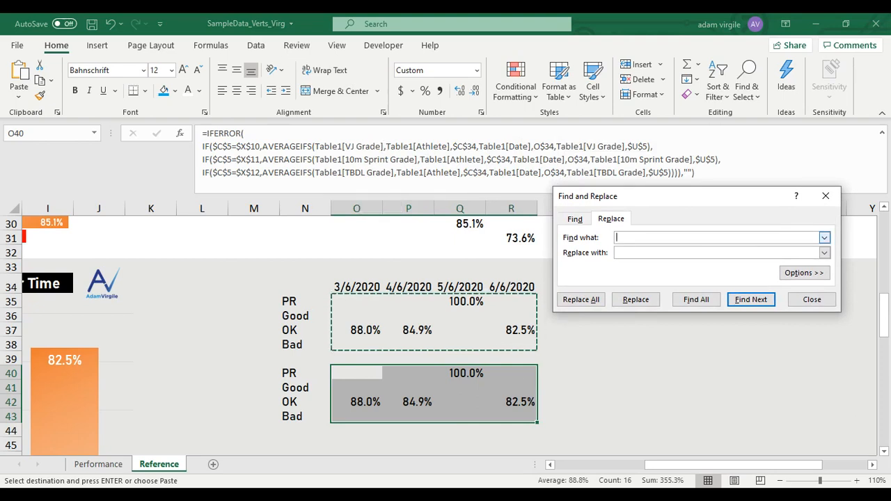
text(de)
key(Tab)
click(617, 253)
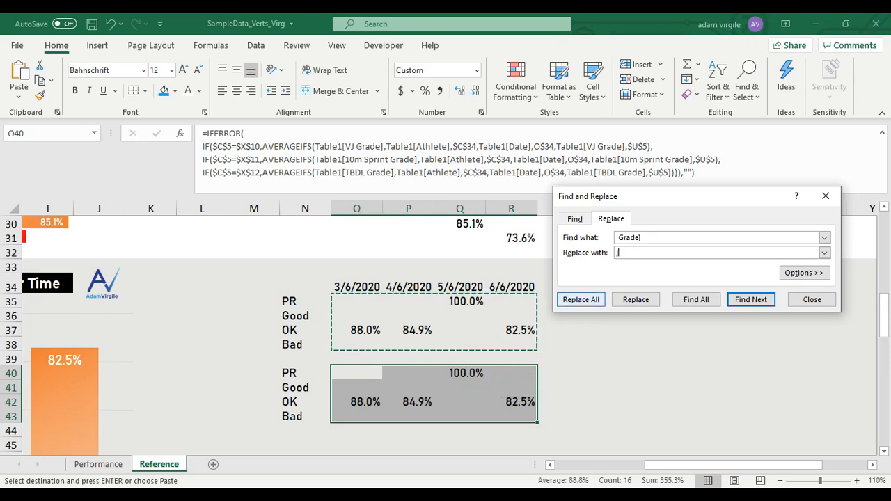
click(581, 299)
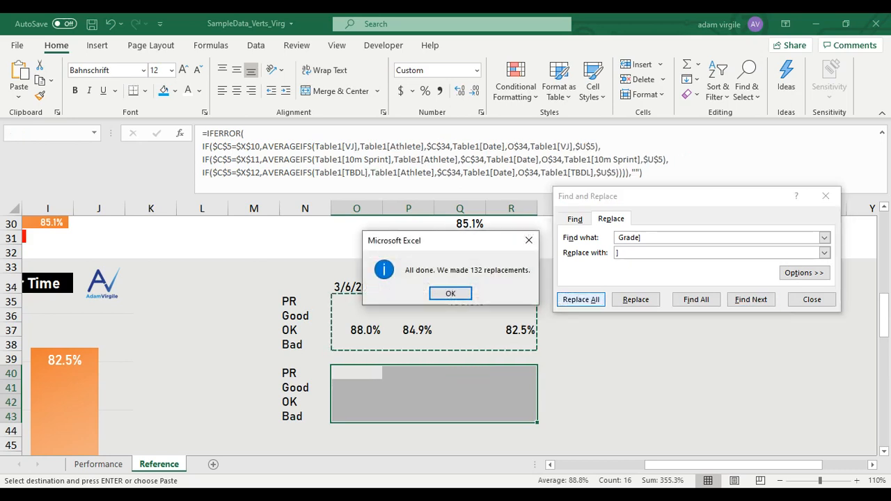
key(Return)
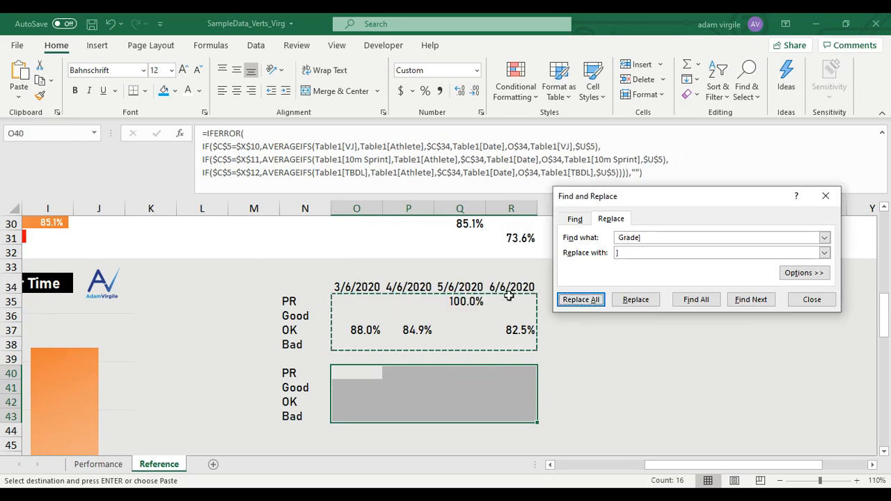
click(812, 299)
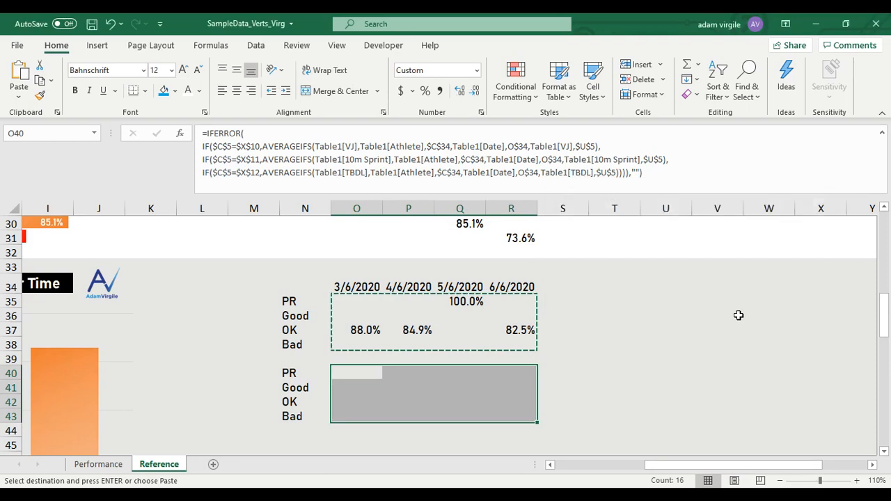
Inspect the VJ average range and criteria arguments in O40's formula, and undo the " Grade]" replacement.
click(363, 373)
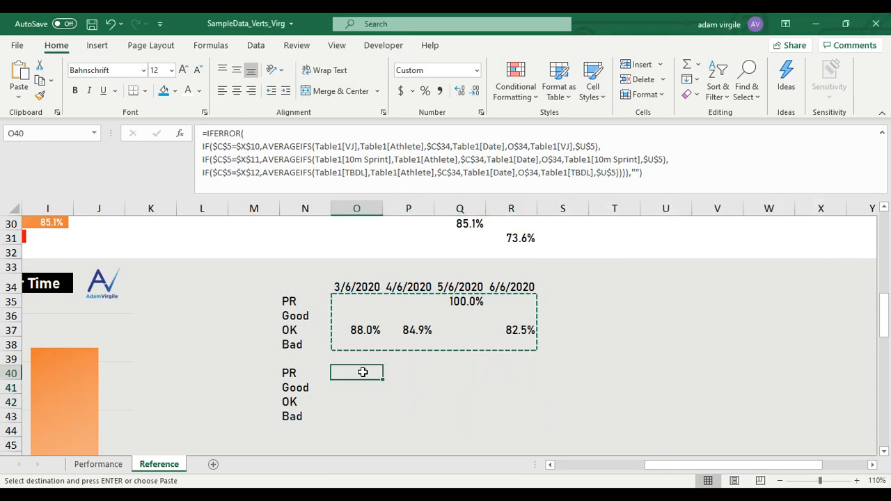
click(352, 146)
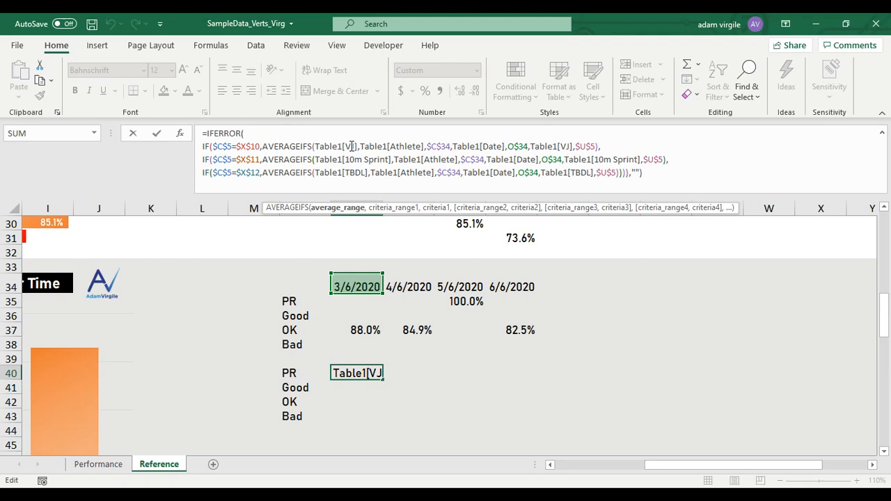
key(Escape)
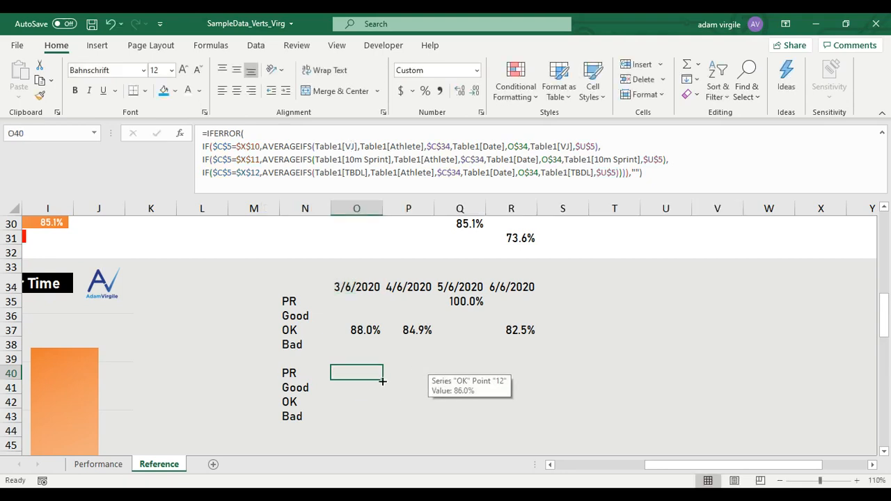
click(567, 147)
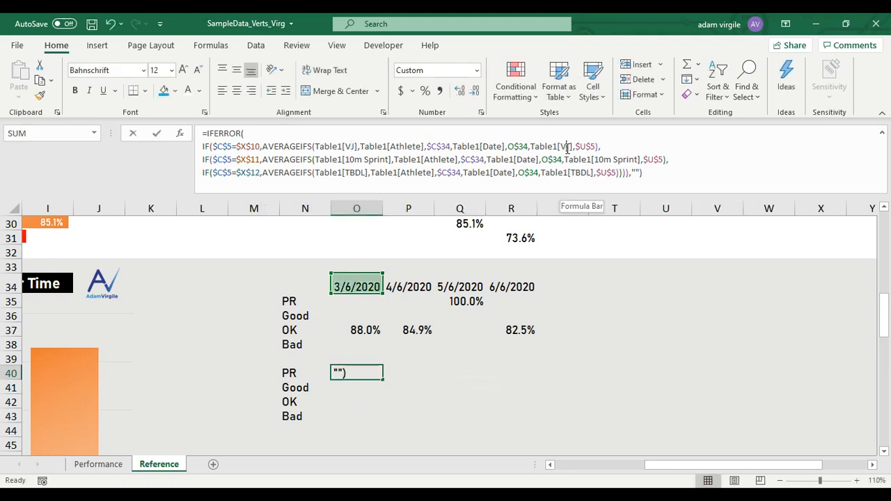
drag(573, 147, 597, 147)
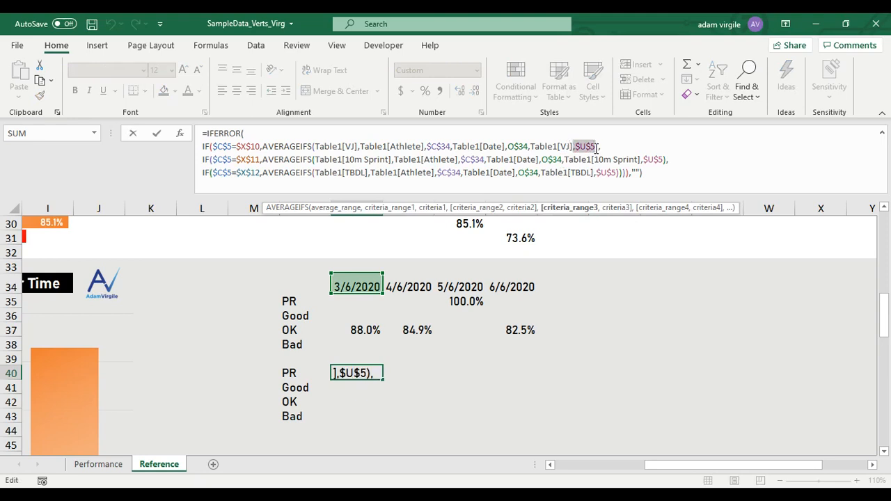
key(Escape)
click(108, 26)
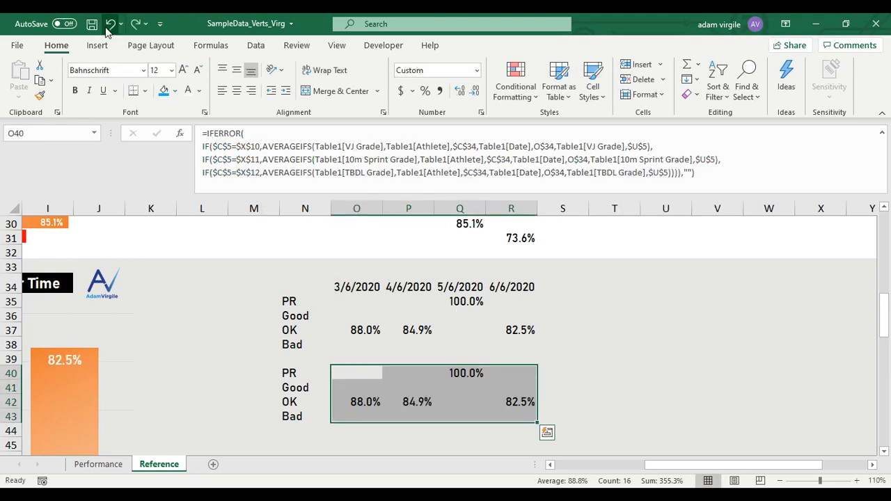
Examine the average ranges and grade criteria of the three AVERAGEIFS in O40's formula, including the referenced PR threshold in U5.
click(371, 372)
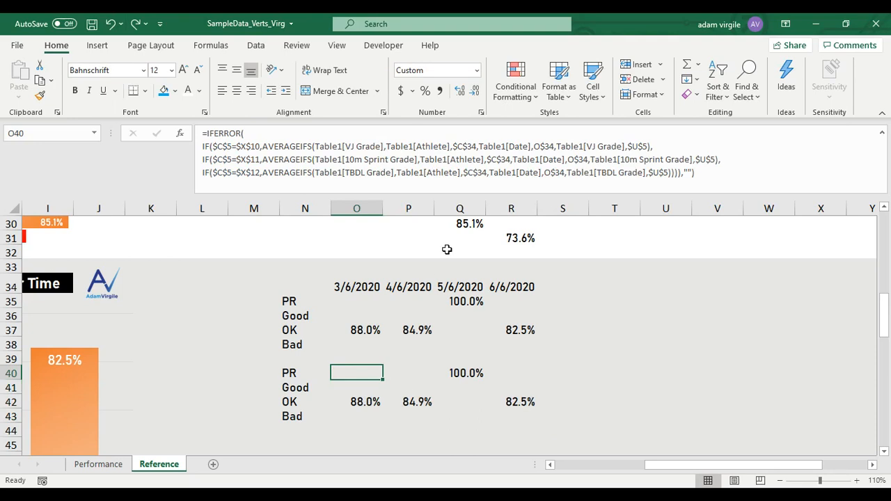
click(357, 146)
click(355, 161)
click(367, 174)
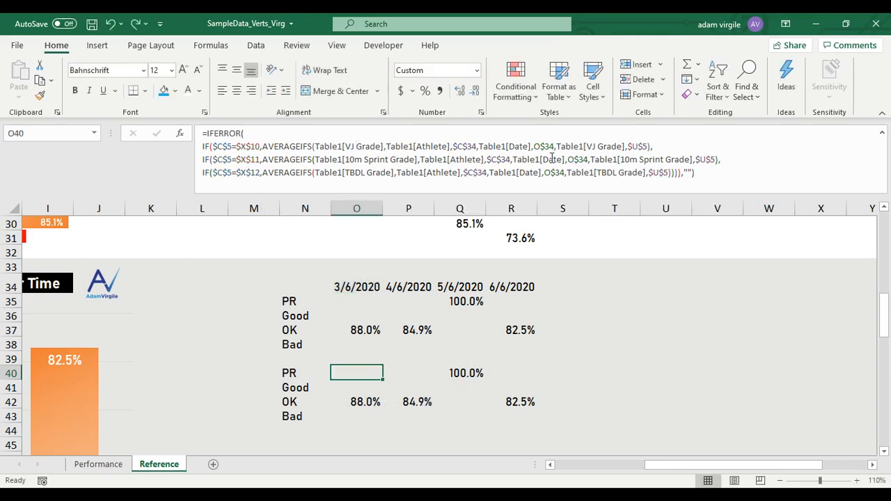
click(590, 148)
click(662, 159)
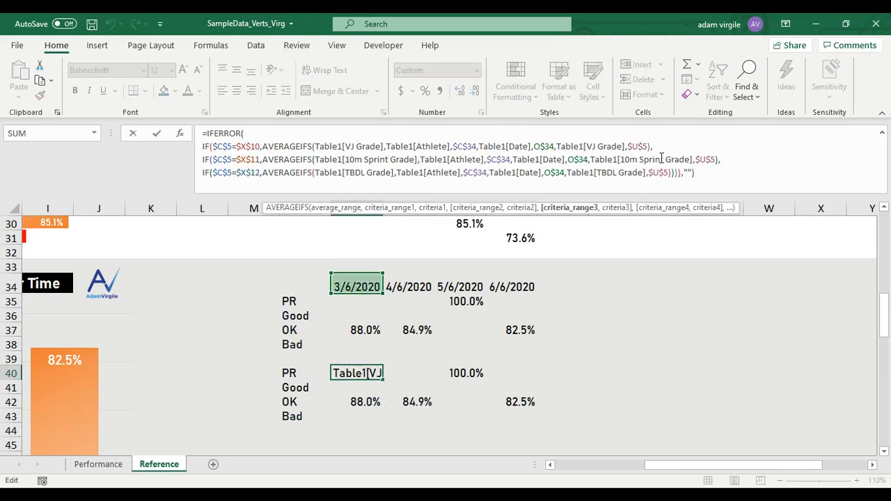
click(623, 172)
scroll(743, 267, up, 10)
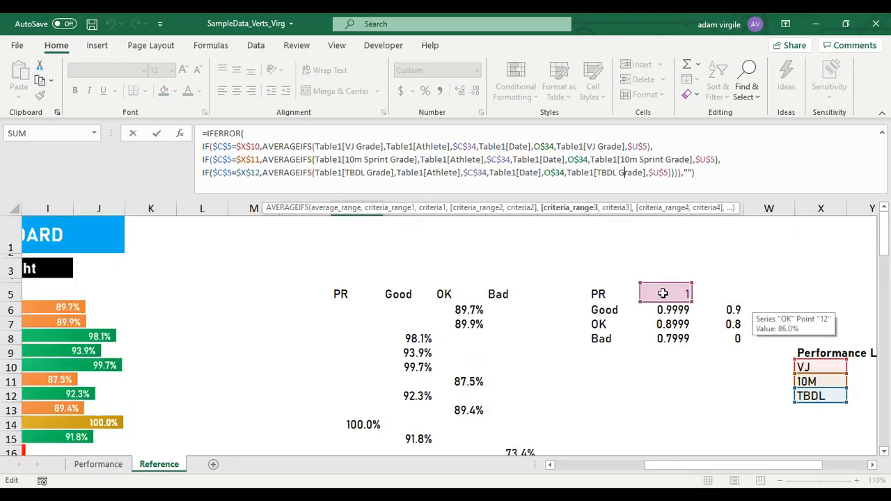
scroll(624, 314, down, 10)
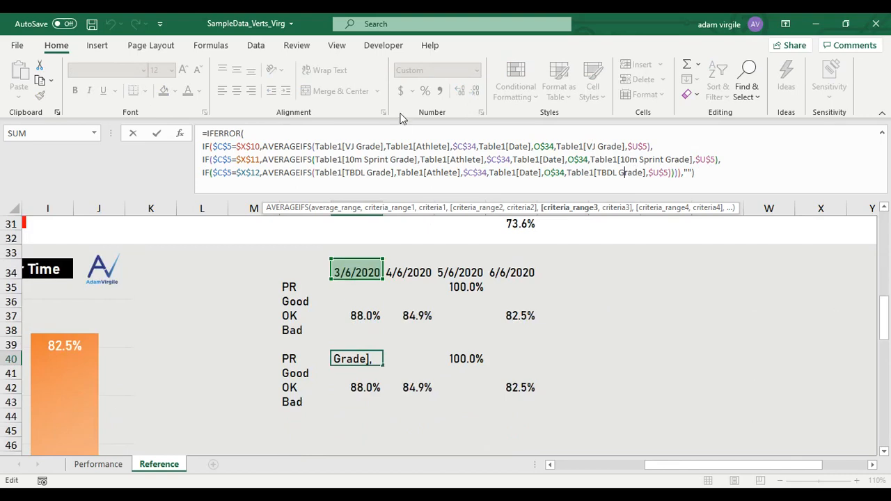
Change the three average ranges in O40's formula to Table1[VJ], Table1[10m Sprint] and Table1[TBDL], keeping the grade criteria.
double_click(360, 147)
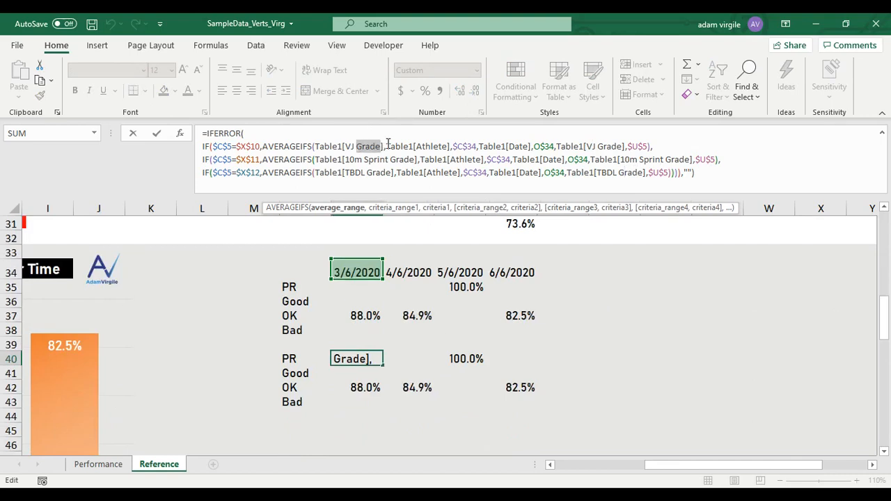
key(BackSpace)
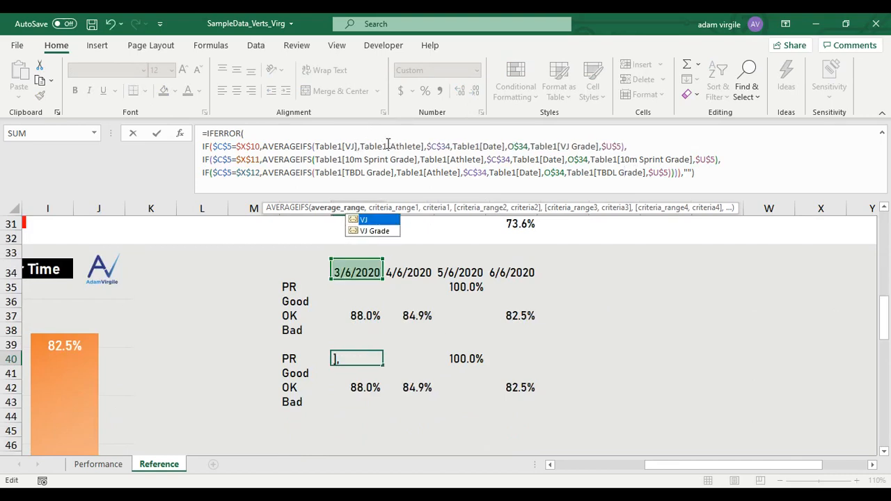
double_click(414, 160)
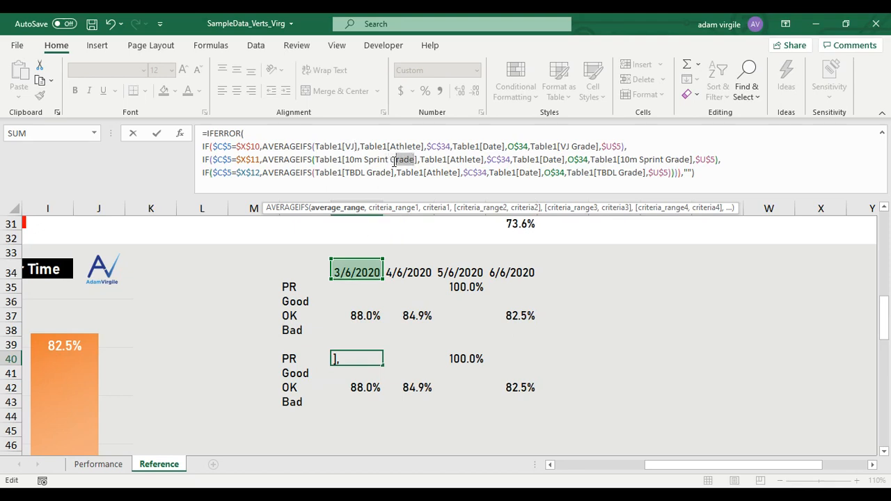
text(=)
key(BackSpace)
key(BackSpace)
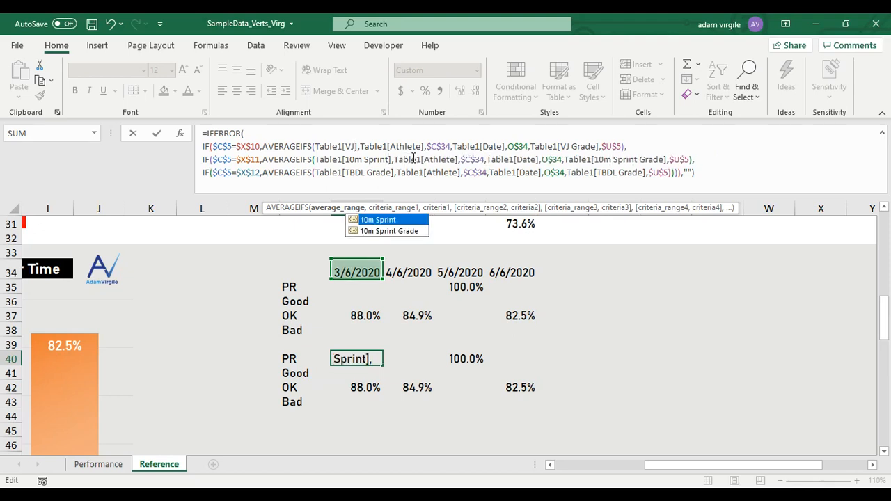
drag(395, 174, 367, 175)
key(BackSpace)
key(Return)
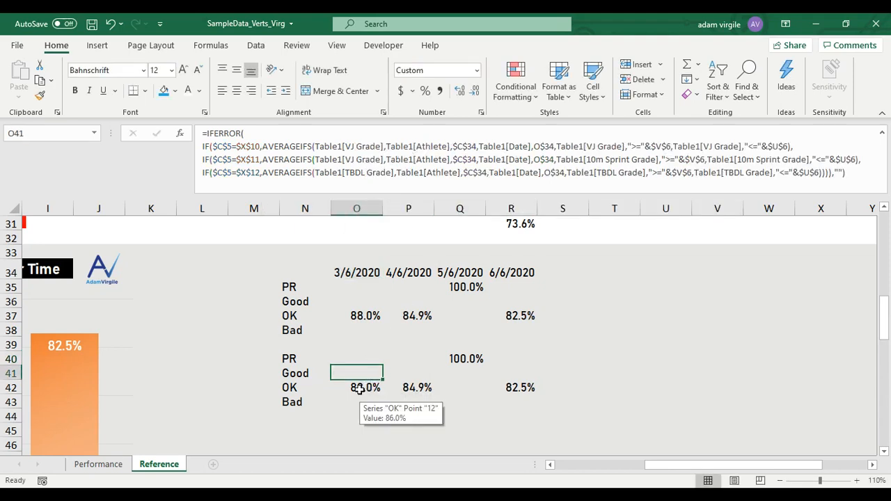
In O41's formula, change the first two average ranges to Table1[VJ] and Table1[10m Sprint].
click(379, 147)
drag(382, 147, 356, 147)
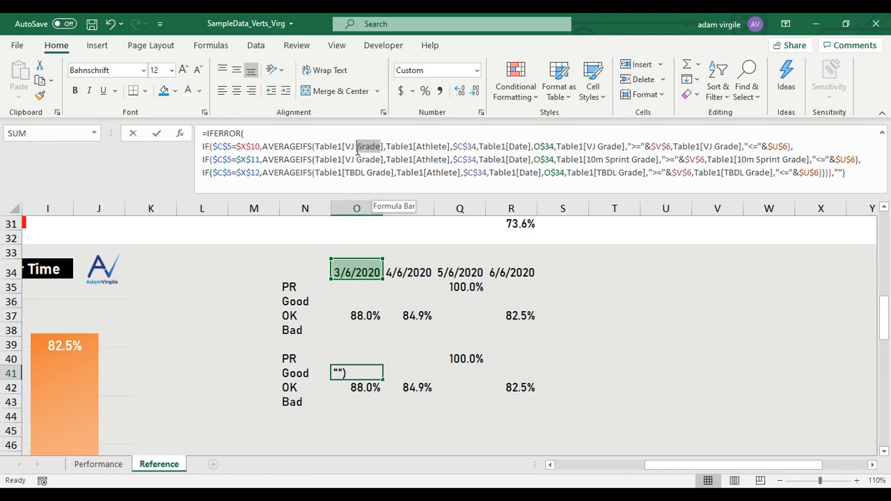
text(=)
key(BackSpace)
key(BackSpace)
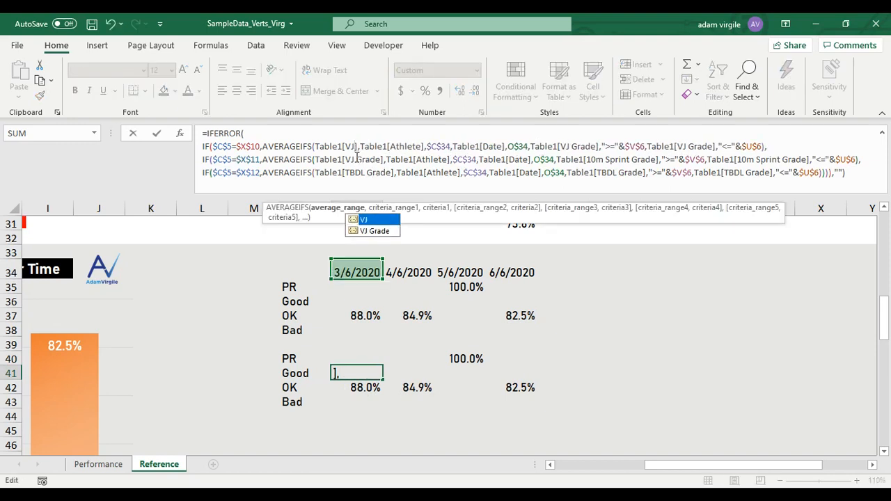
drag(357, 159, 381, 159)
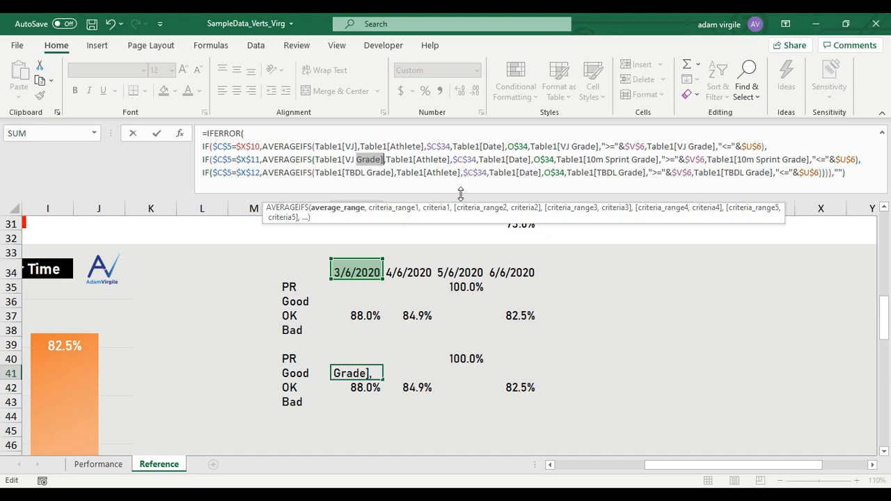
click(393, 172)
drag(381, 160, 353, 160)
text(10)
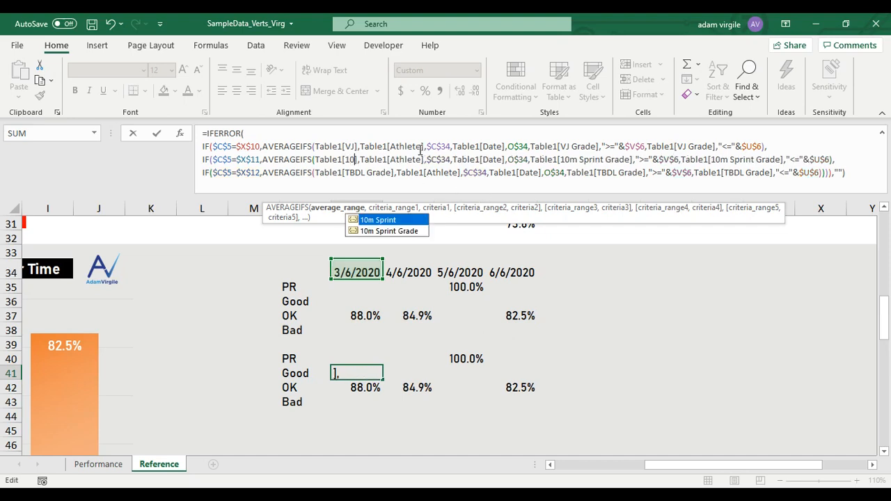
key(Tab)
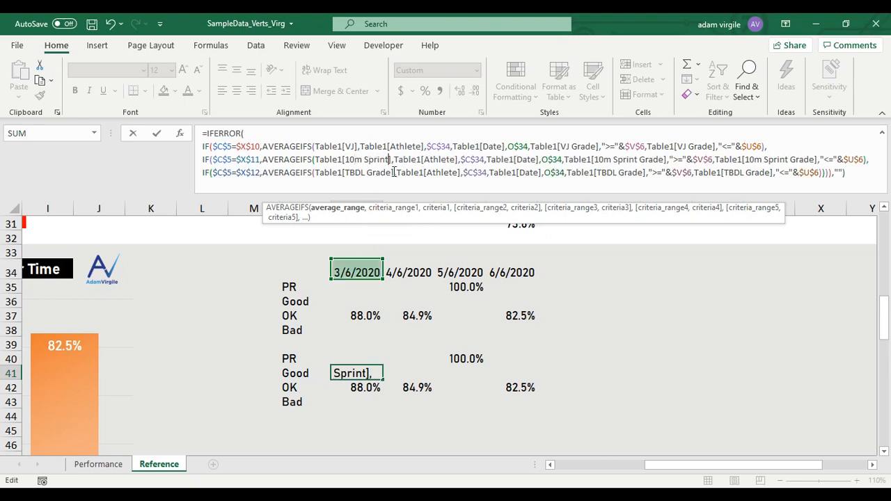
Change the third average range in O41's formula to Table1[TBDL].
drag(378, 172, 366, 173)
key(BackSpace)
key(BackSpace)
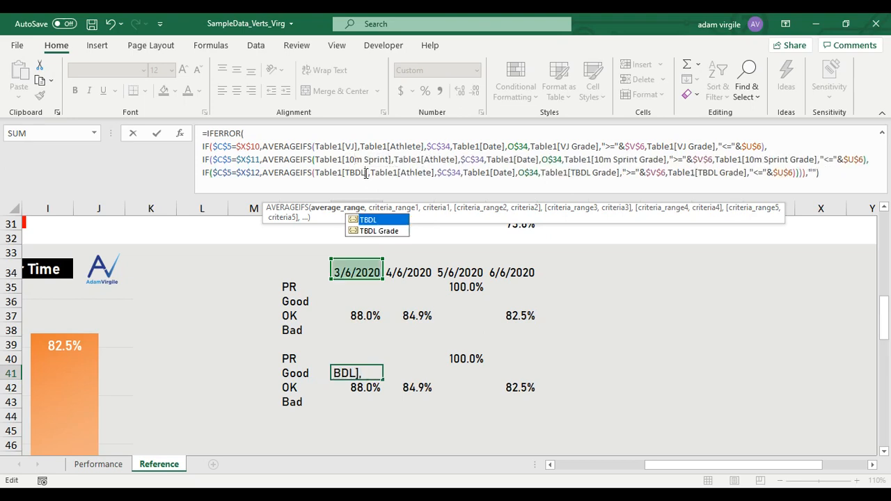
text(L)
key(Return)
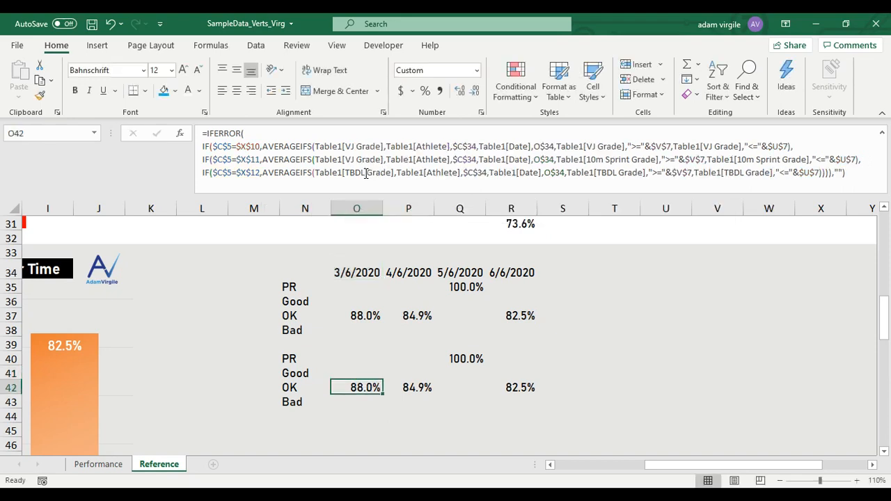
Compare the 10M average ranges in the upper block's grade formulas O35:O38.
key(Up)
key(Up)
key(Up)
key(Up)
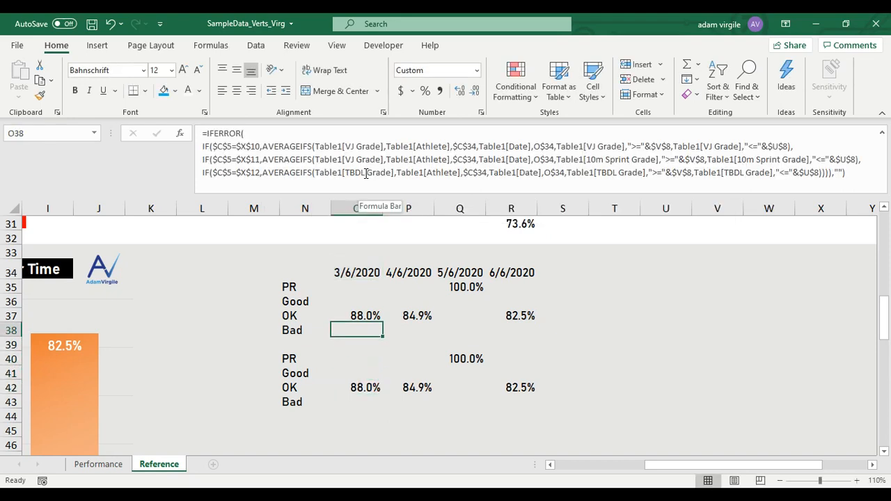
key(Up)
key(Up)
key(Up)
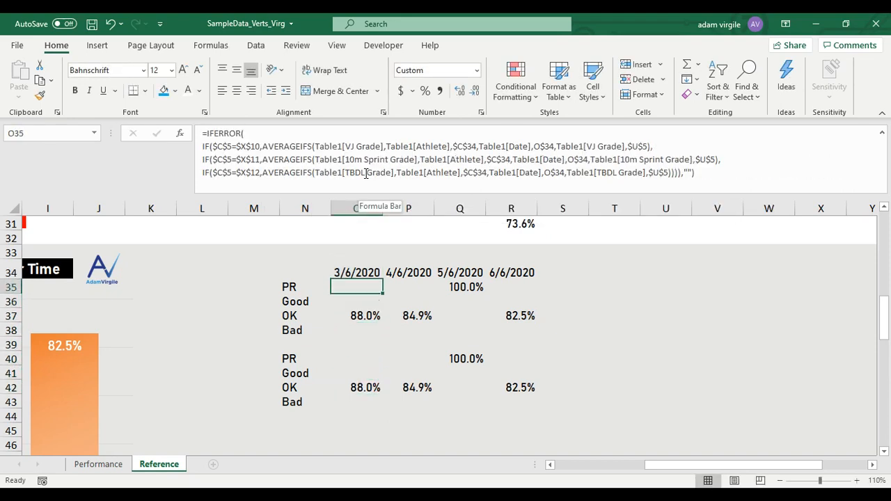
key(Down)
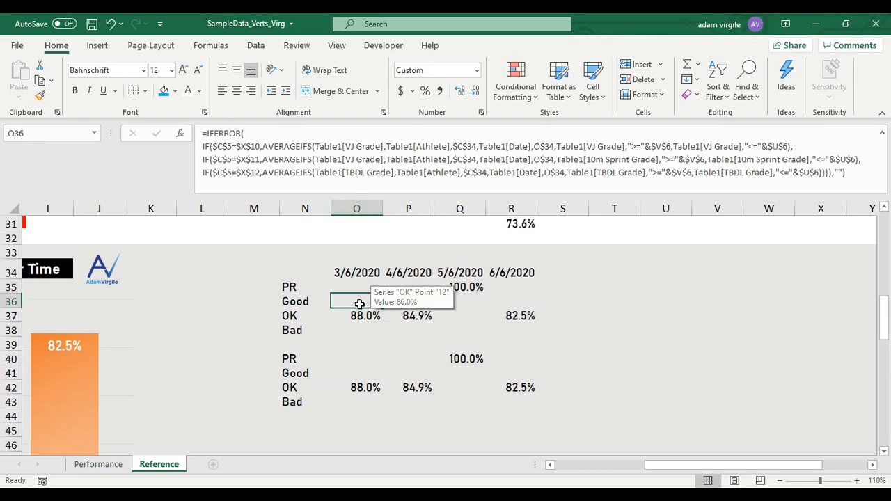
drag(358, 303, 360, 325)
click(359, 331)
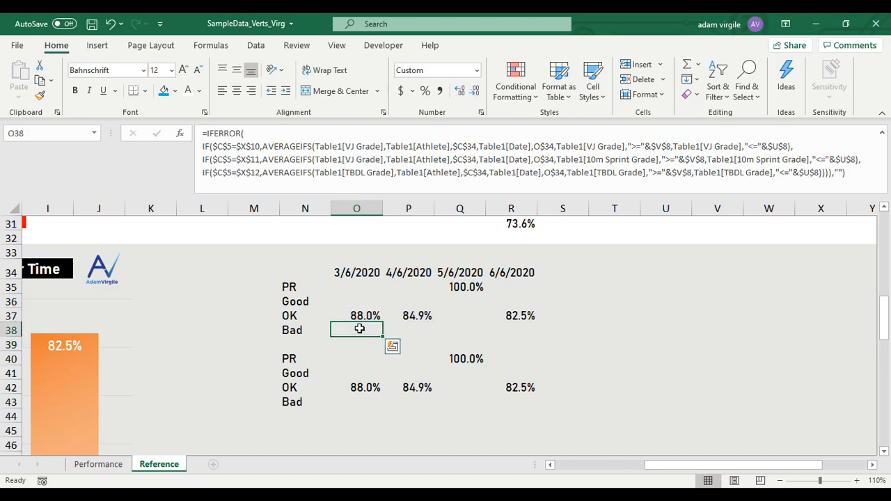
Correct the $X$11 average range in O36's formula to Table1[10m Sprint Grade].
click(363, 302)
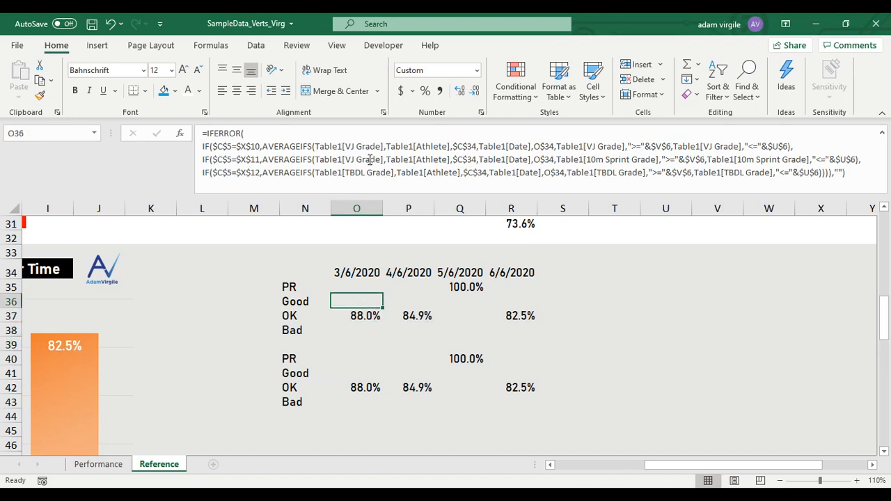
double_click(347, 159)
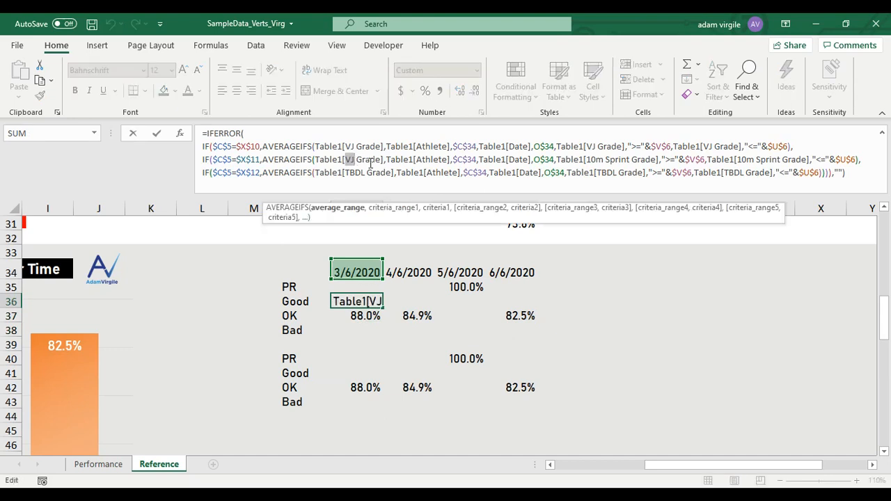
text(10)
key(Down)
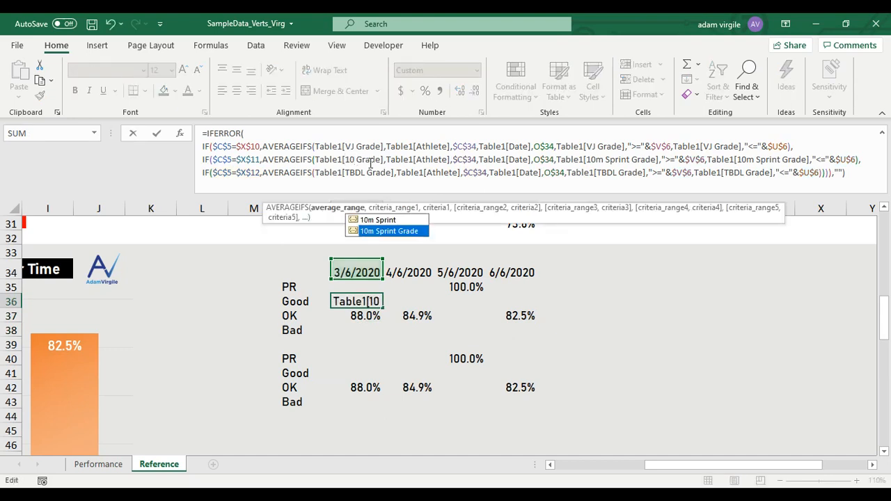
key(Tab)
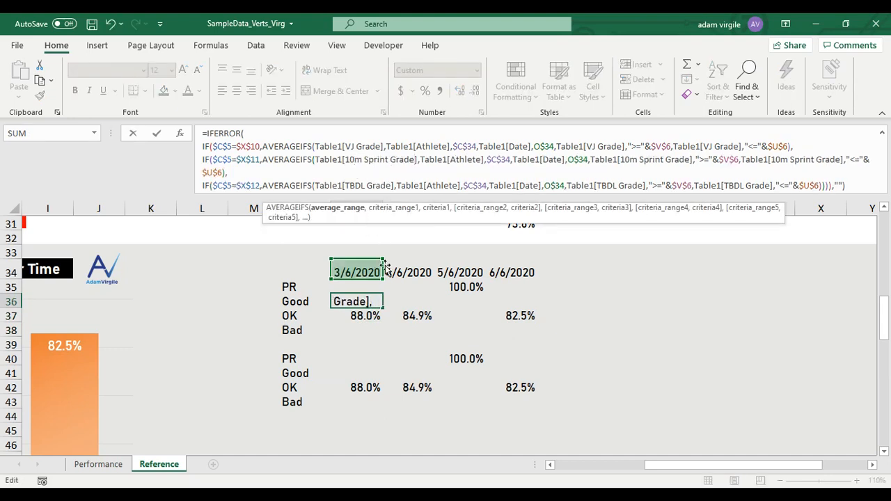
key(Return)
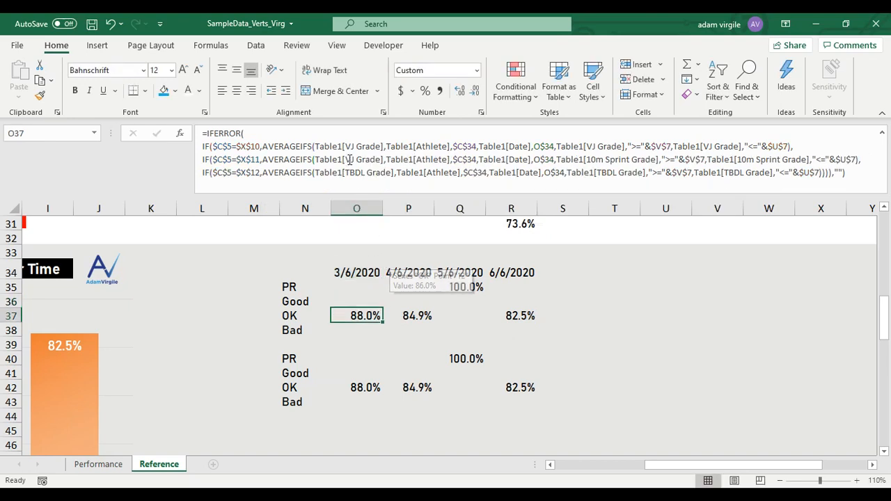
Correct the $X$11 average range in O37's formula to Table1[10m Sprint Grade].
drag(345, 160, 382, 159)
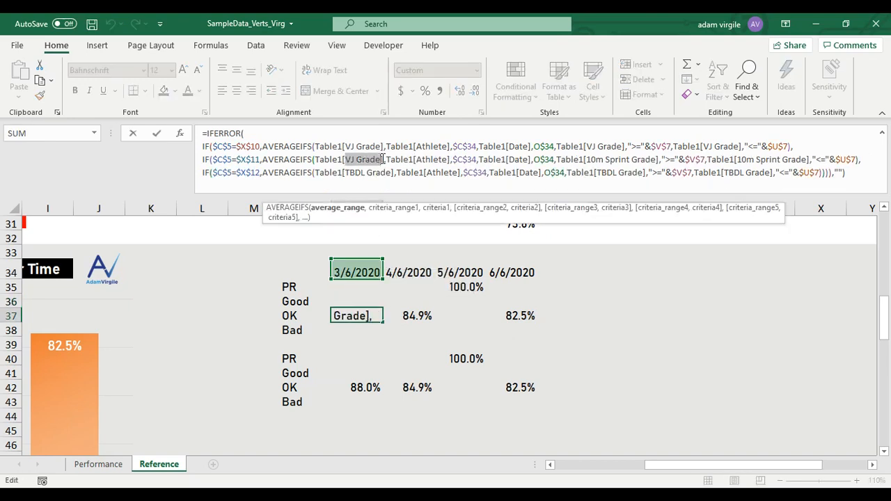
text(10)
key(Down)
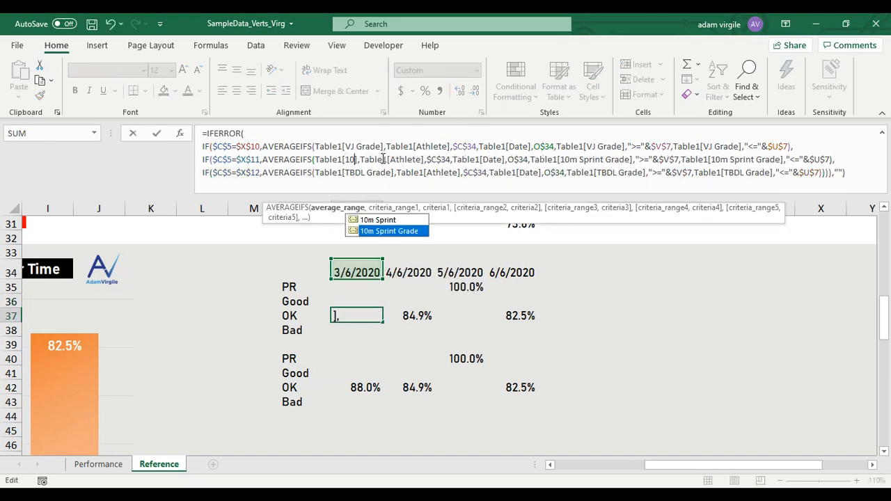
key(Tab)
key(Return)
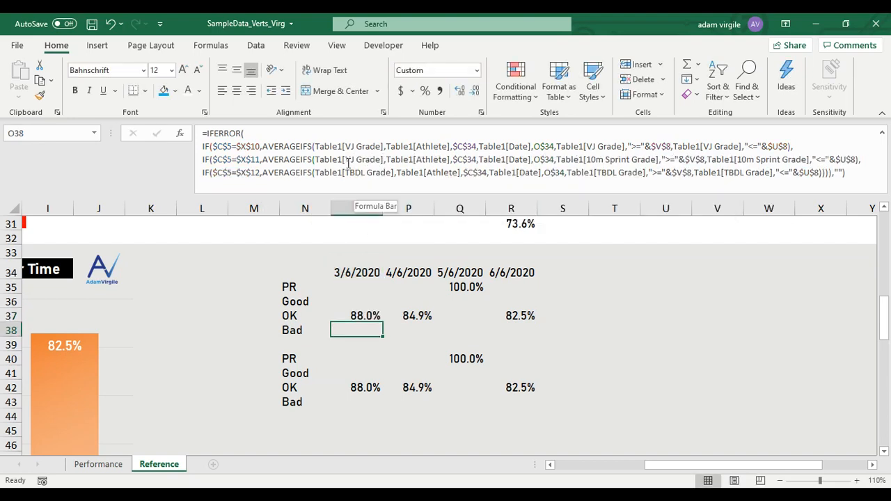
Correct the $X$11 average range in O38's formula to Table1[10m Sprint Grade].
drag(347, 159, 382, 160)
text(19)
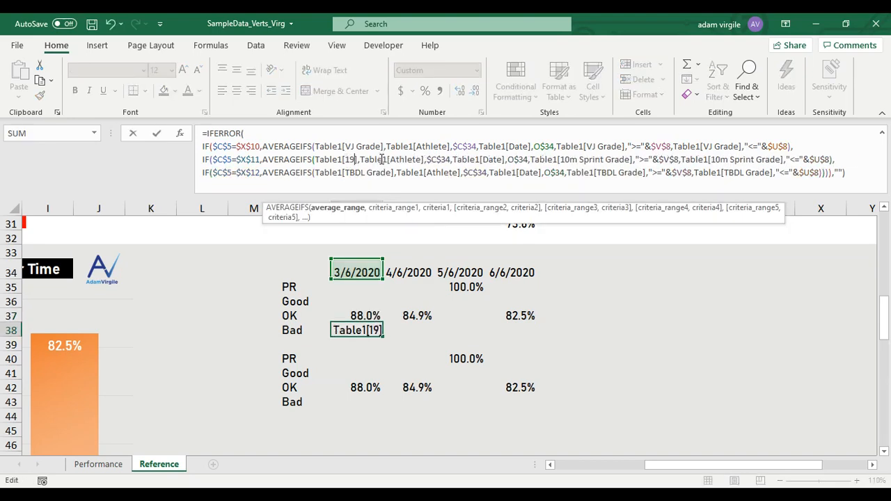
key(BackSpace)
text(0)
key(Down)
key(Tab)
key(Return)
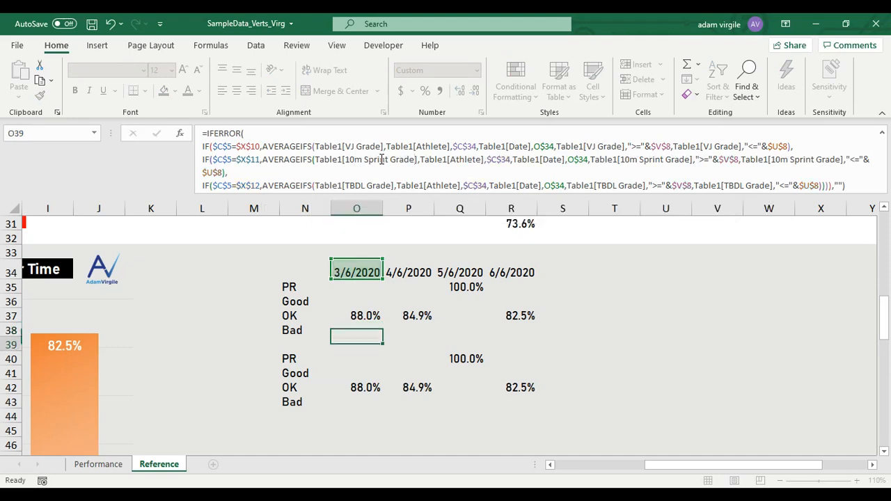
Check the average ranges in the lower block's raw-value formulas O40 and O41.
click(373, 359)
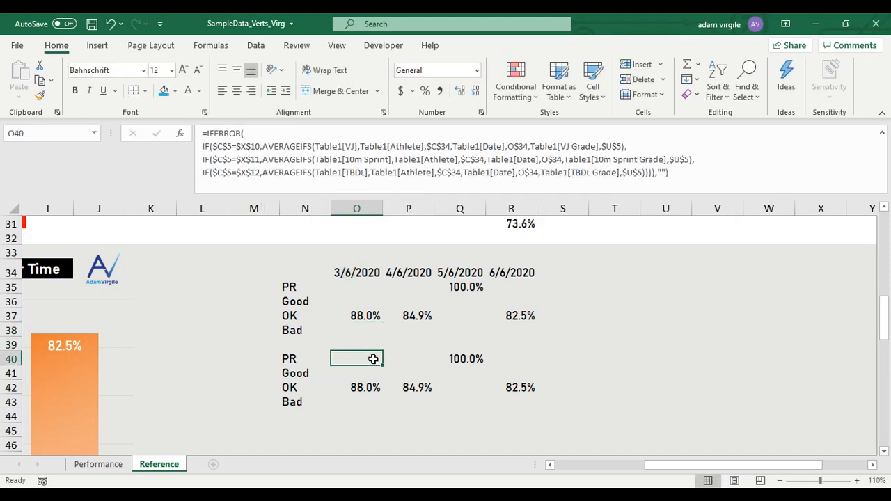
click(368, 159)
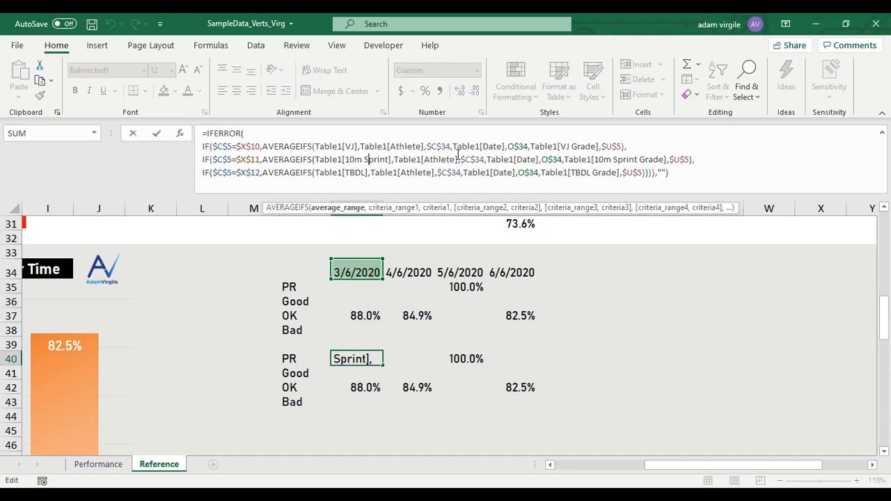
click(644, 159)
key(Return)
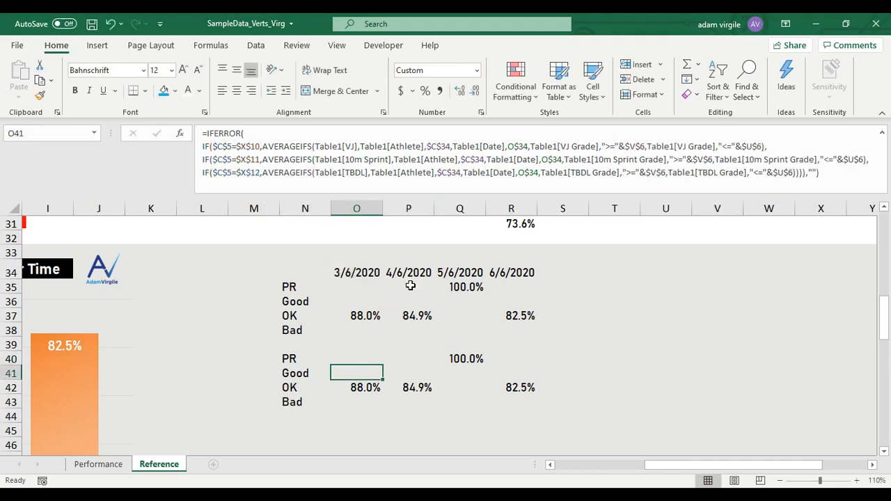
click(367, 159)
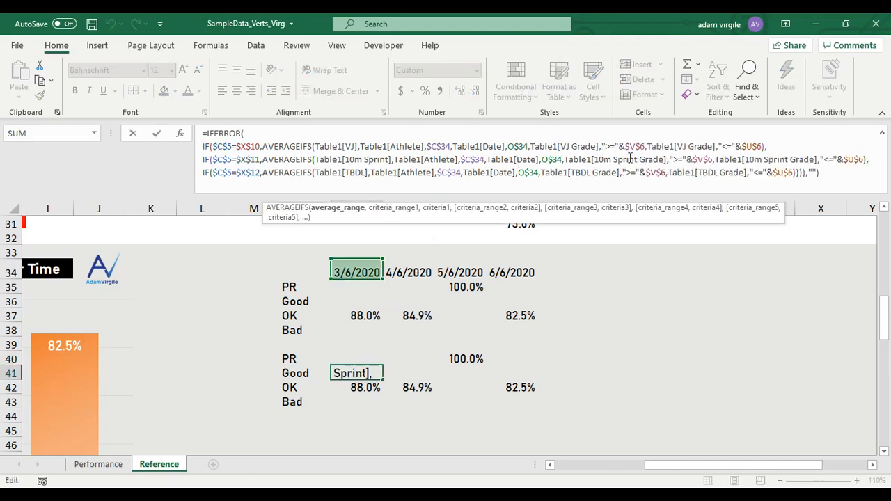
key(Escape)
Change the average ranges in O42's formula to the raw-value columns Table1[VJ], Table1[10m Sprint] and Table1[TBDL].
click(361, 392)
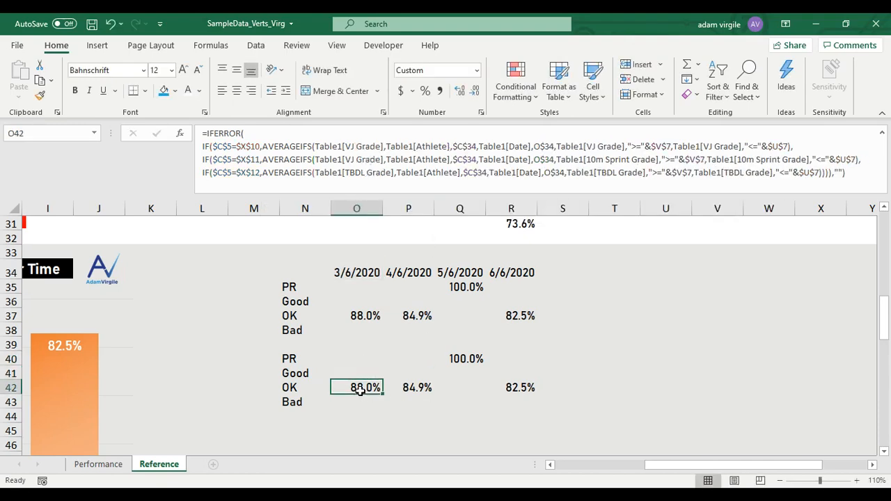
click(352, 162)
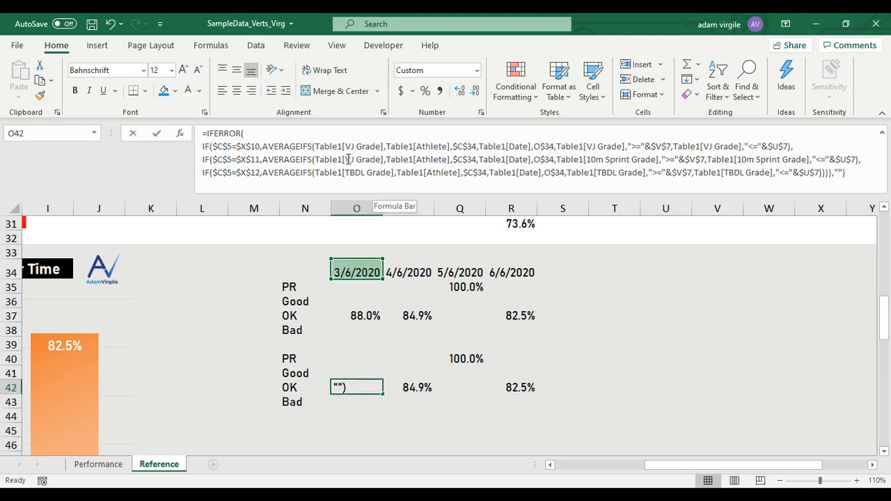
drag(345, 160, 372, 160)
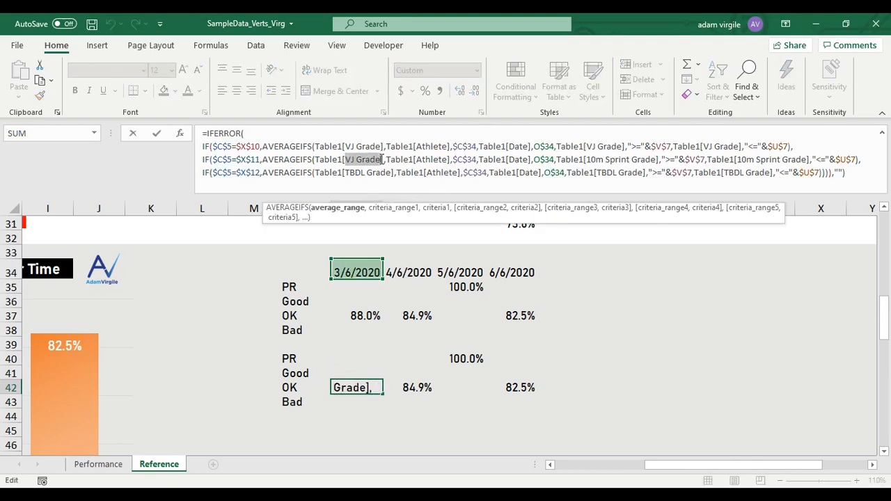
text(10m Sprint)
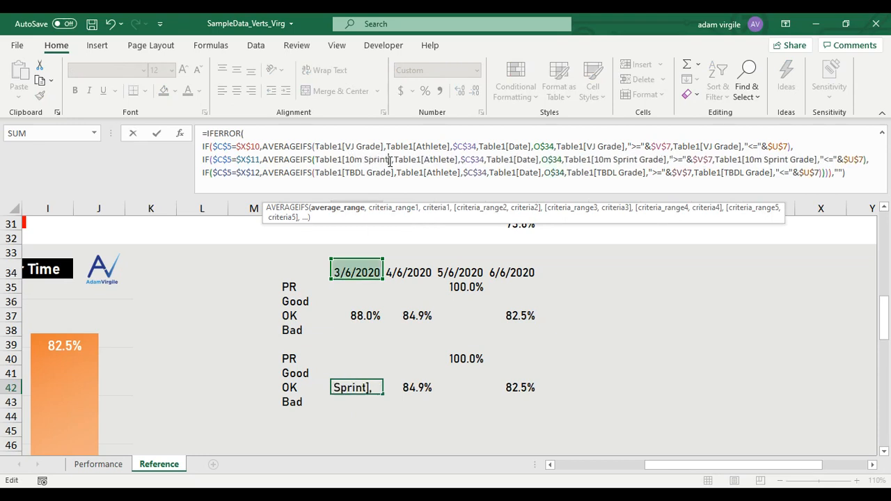
drag(382, 147, 354, 146)
key(BackSpace)
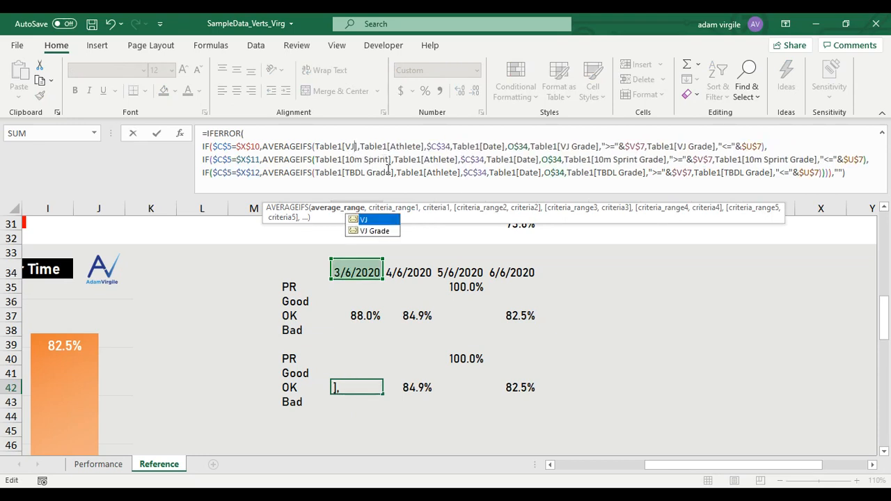
drag(392, 172, 364, 172)
key(BackSpace)
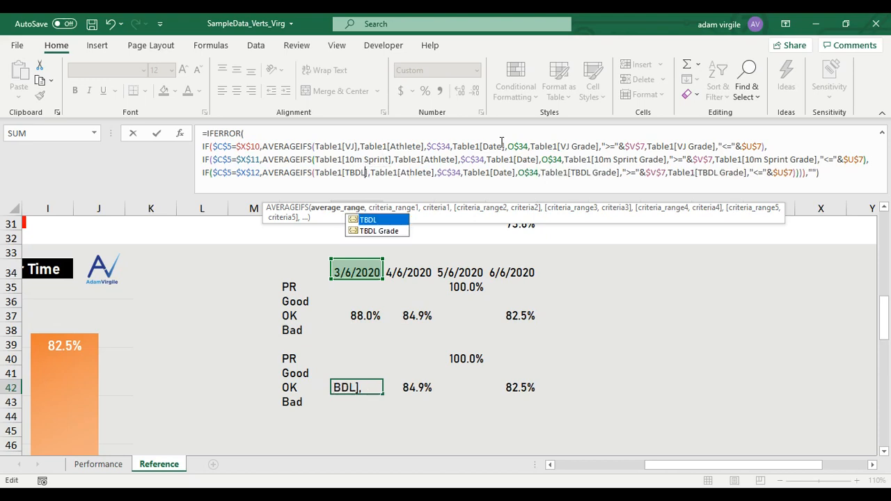
key(Return)
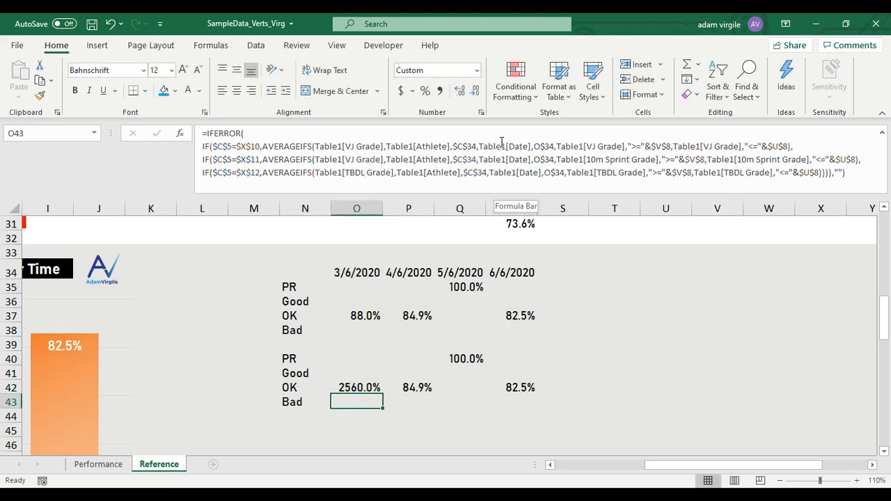
Change the average ranges in O43's formula to Table1[VJ], Table1[10m Sprint] and Table1[TBDL].
click(369, 172)
drag(367, 172, 395, 172)
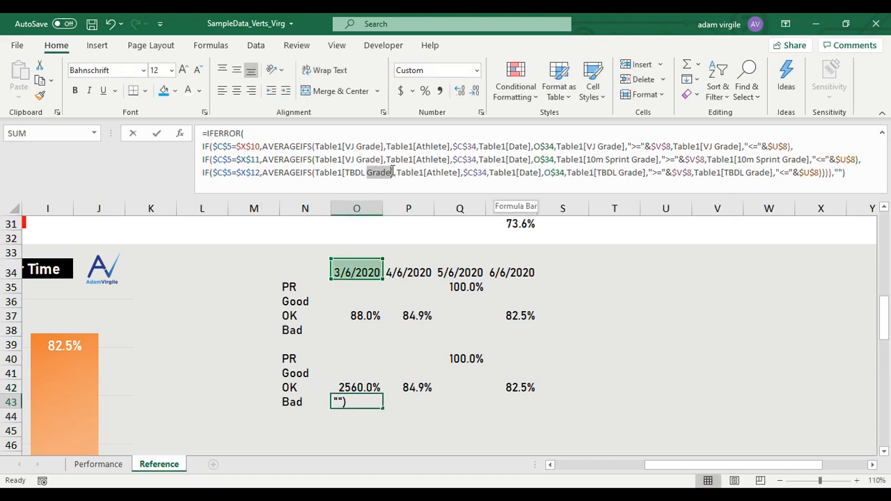
key(BackSpace)
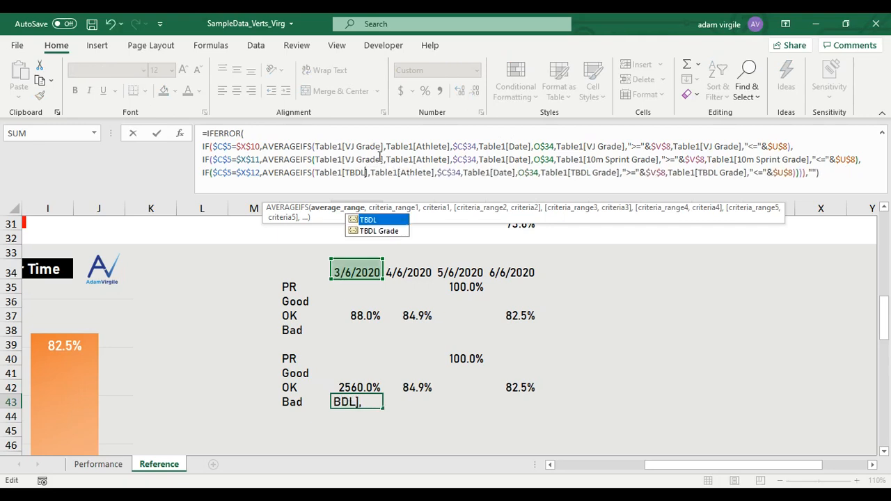
mouse_move(381, 160)
mouse_down()
mouse_move(350, 161)
mouse_move(382, 160)
mouse_up()
click(348, 161)
text(10)
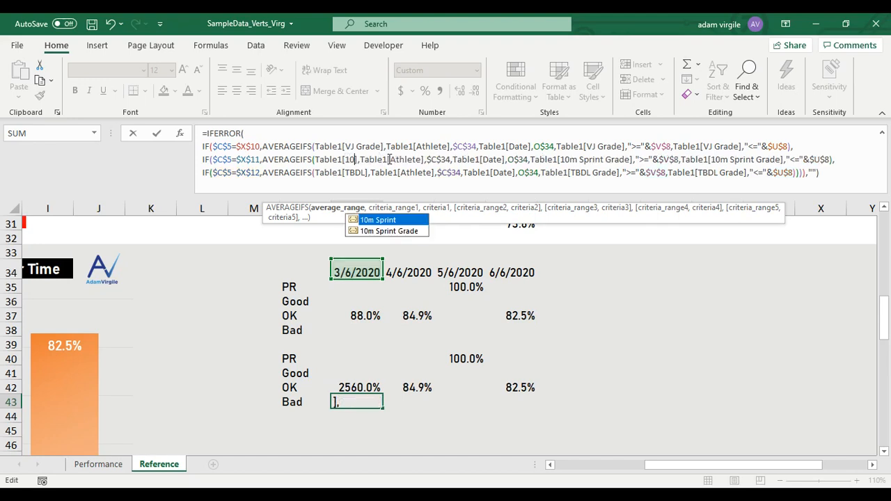
key(Tab)
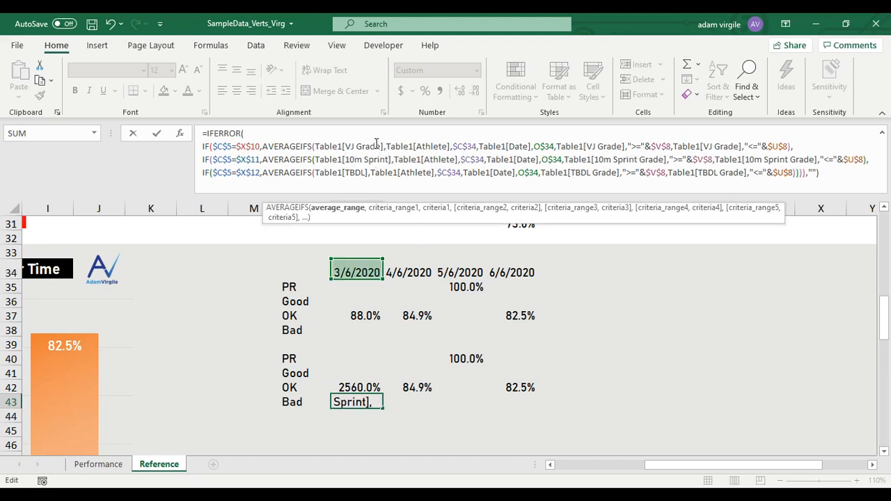
drag(382, 147, 355, 146)
key(BackSpace)
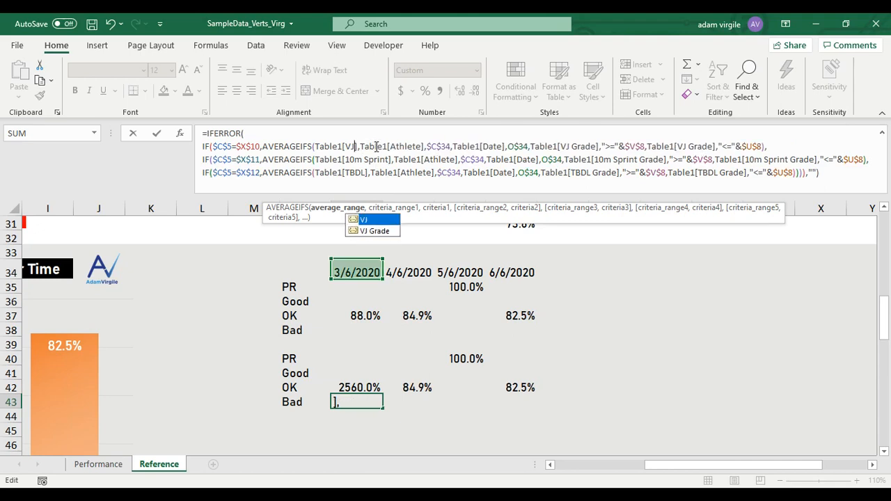
click(410, 154)
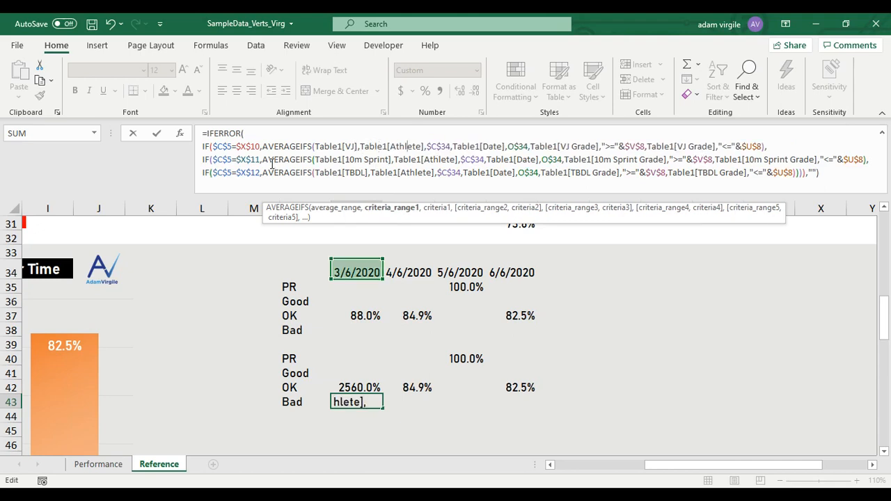
Review O43's references against the grade thresholds and performance list, and commit the formula.
click(223, 149)
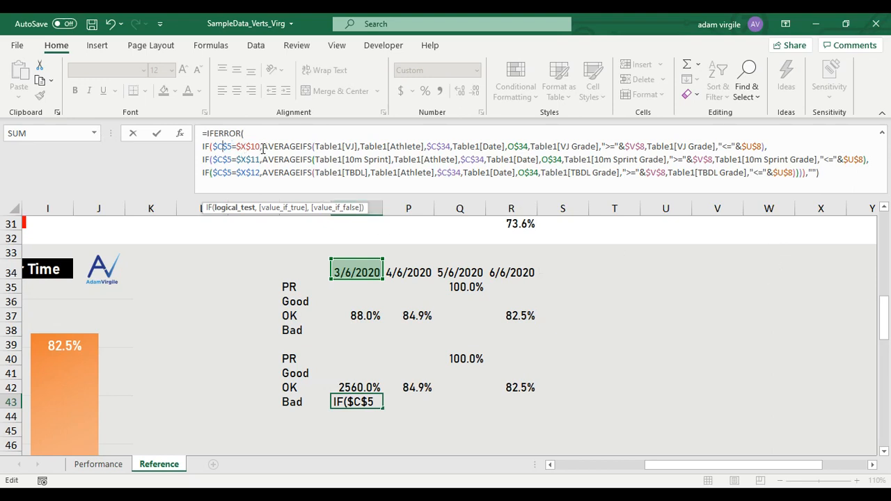
click(348, 146)
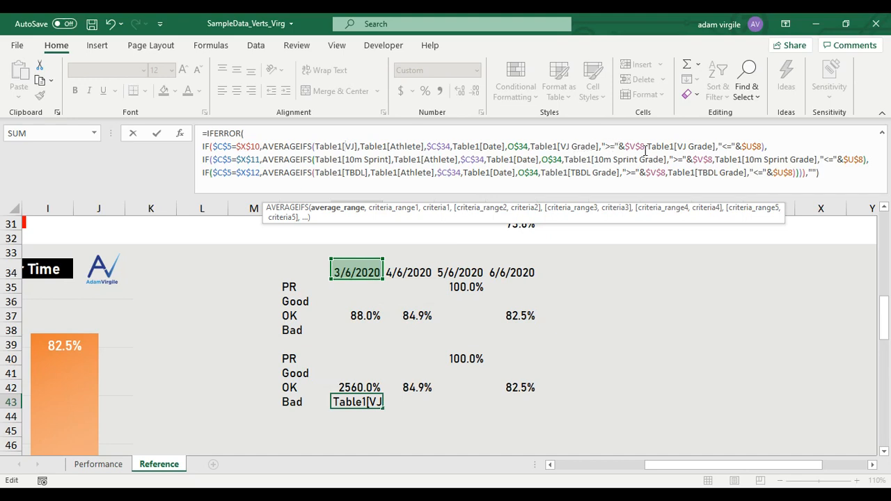
scroll(721, 354, up, 10)
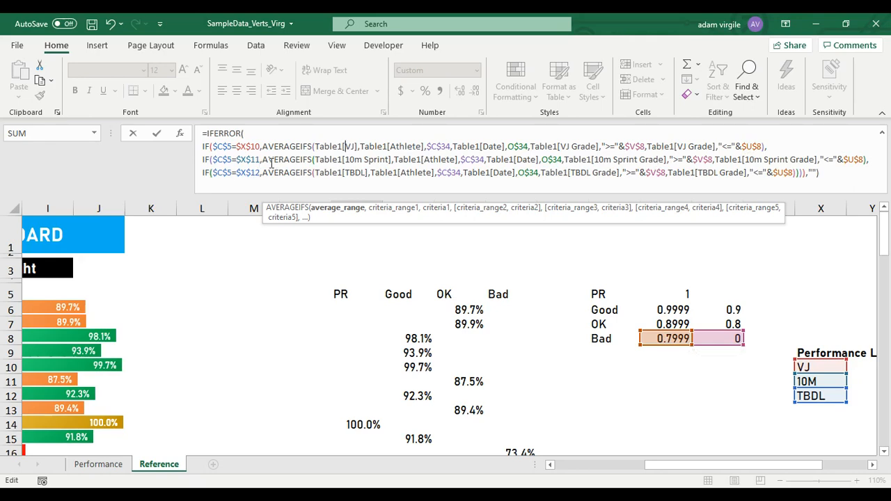
scroll(534, 337, down, 12)
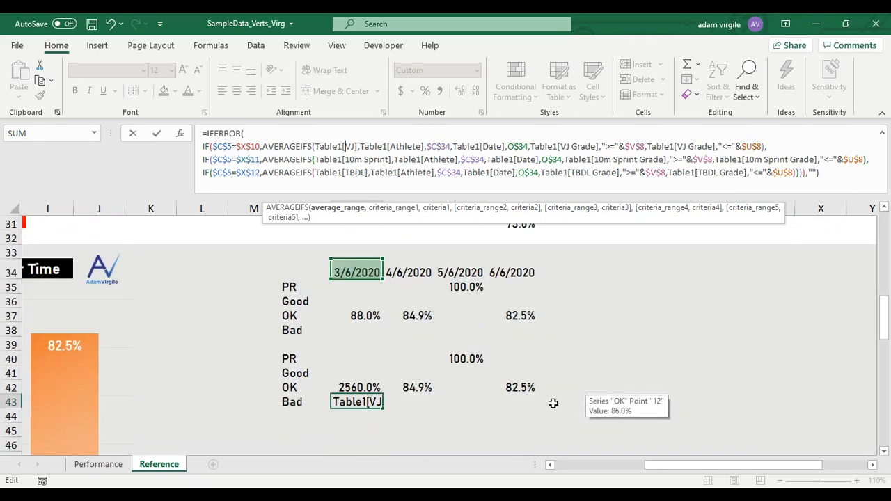
scroll(376, 408, up, 2)
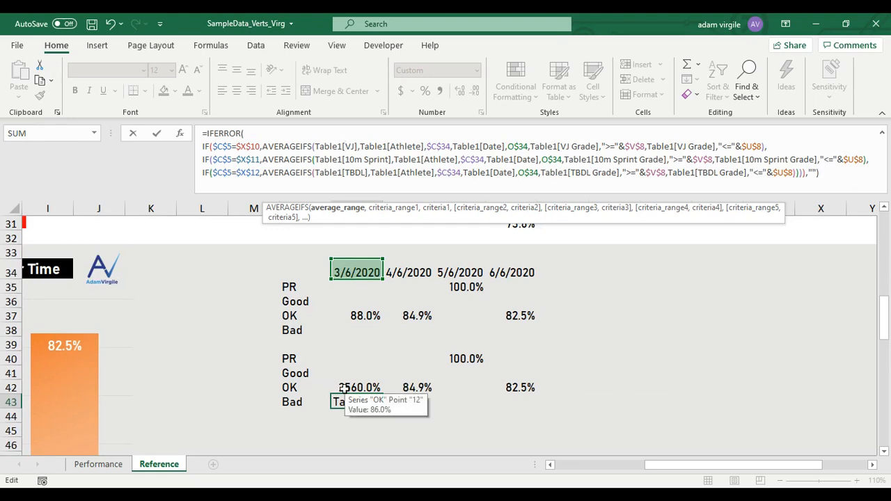
scroll(635, 308, up, 10)
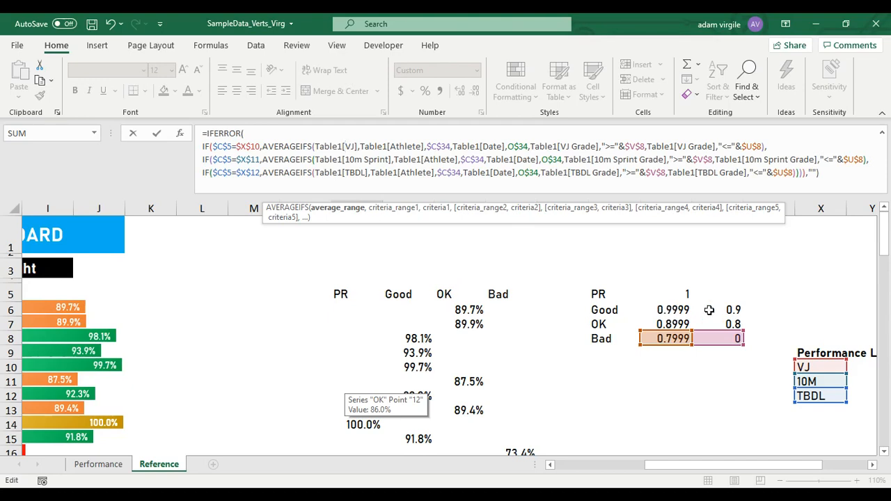
scroll(670, 284, down, 13)
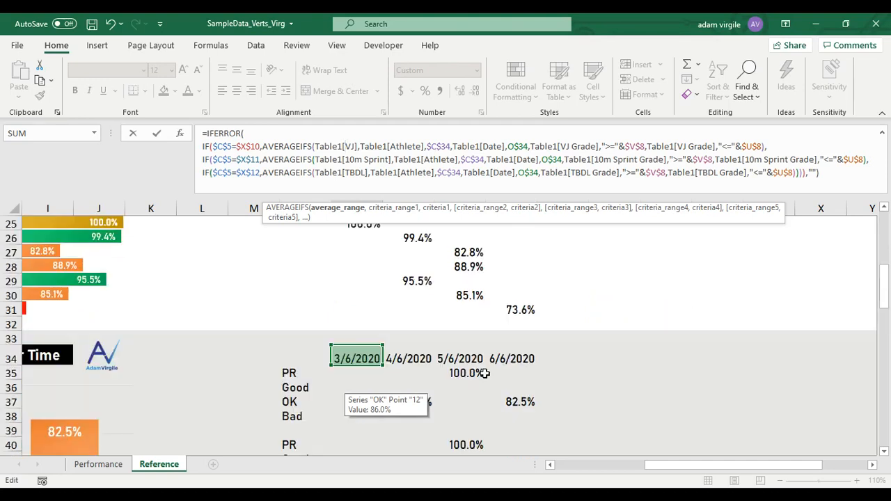
scroll(452, 374, up, 1)
key(Return)
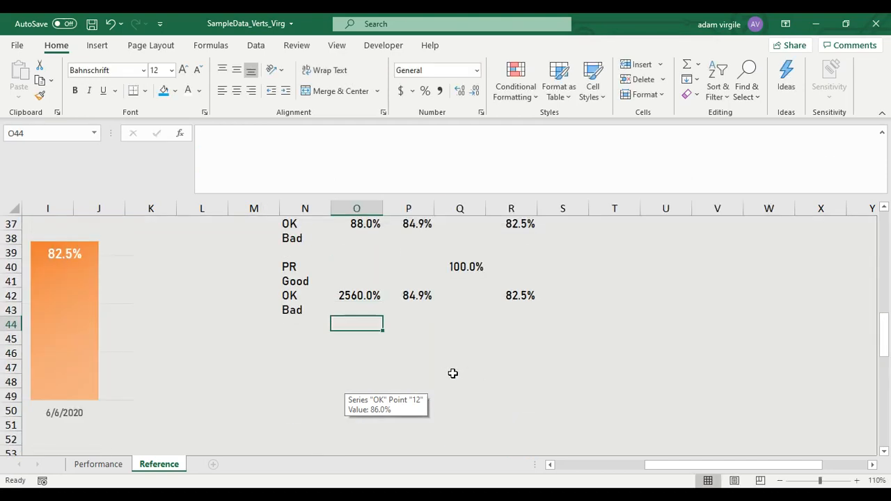
Format the raw-value cells O40:O43 as Number.
scroll(446, 373, up, 2)
click(348, 360)
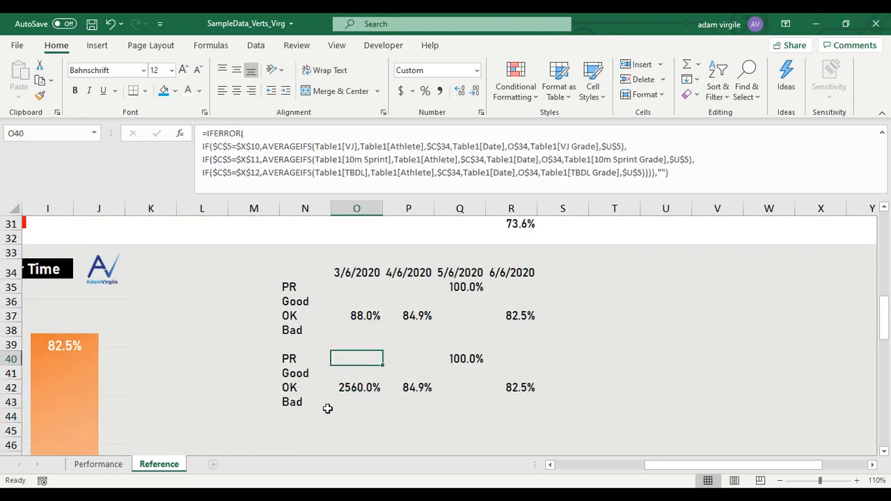
drag(354, 358, 346, 399)
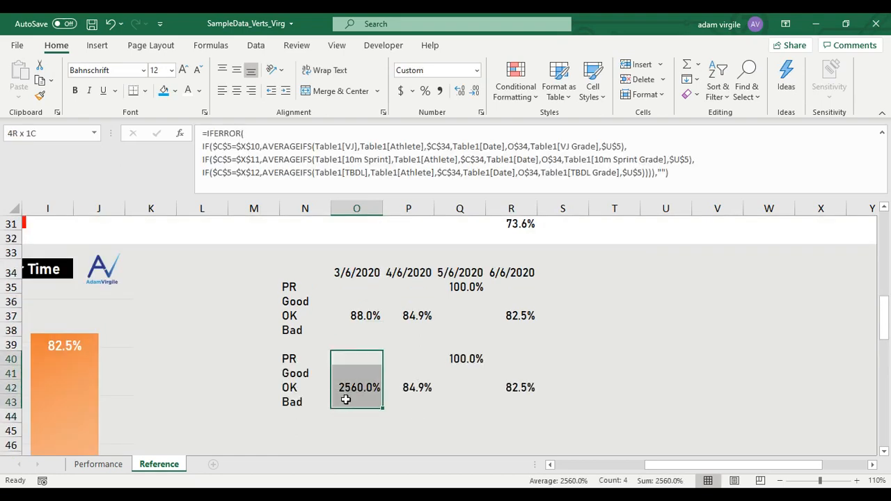
click(443, 69)
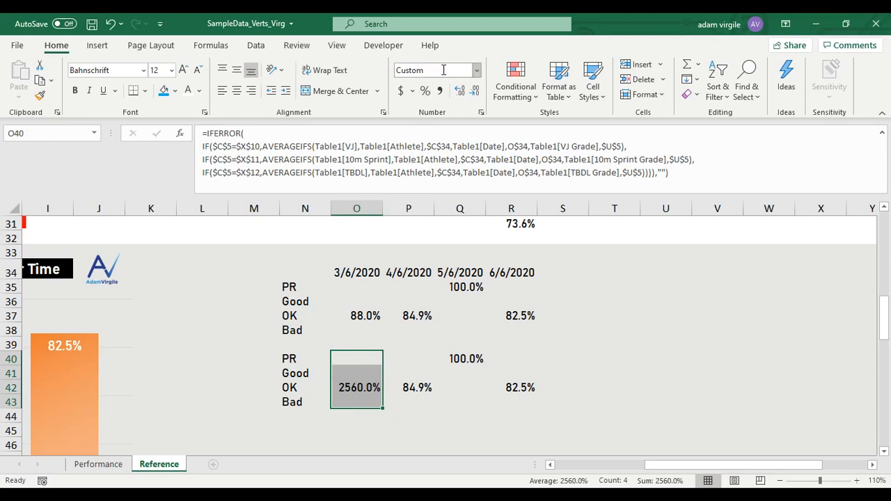
text(Number)
key(Return)
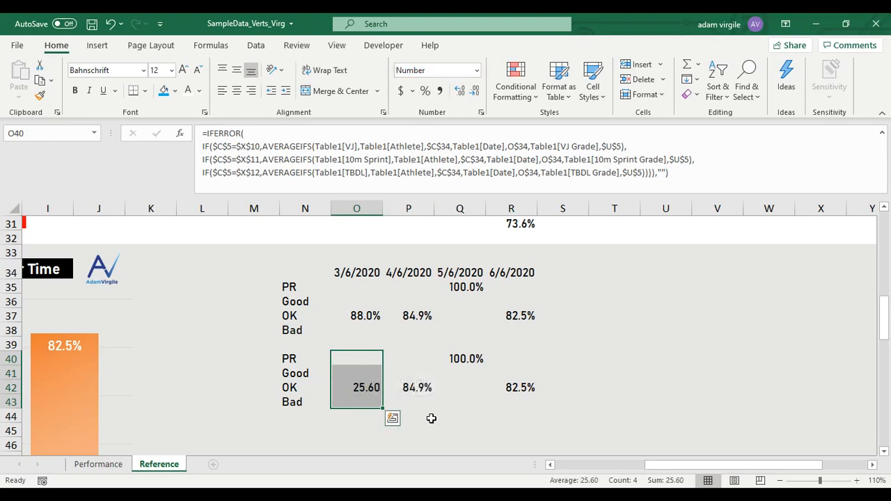
Copy the raw-value formulas in O40:O43 across to P40:R43 for the remaining dates.
key(ctrl+c)
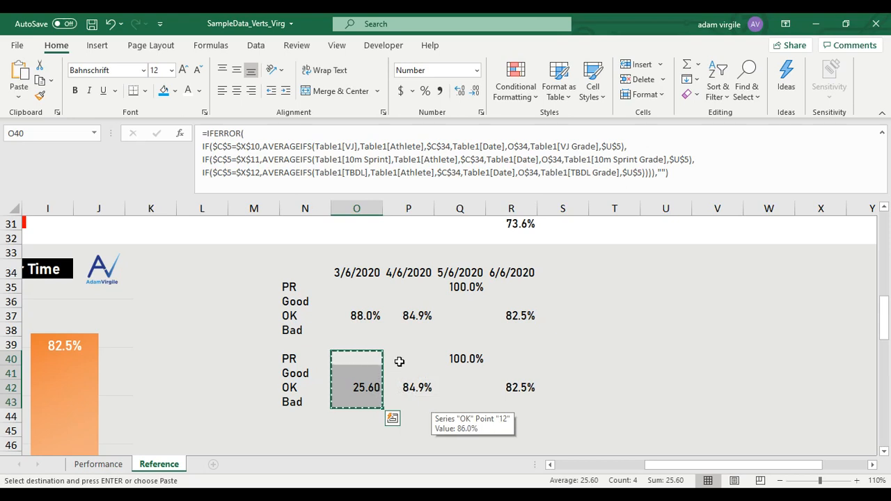
drag(398, 357, 528, 401)
key(ctrl+v)
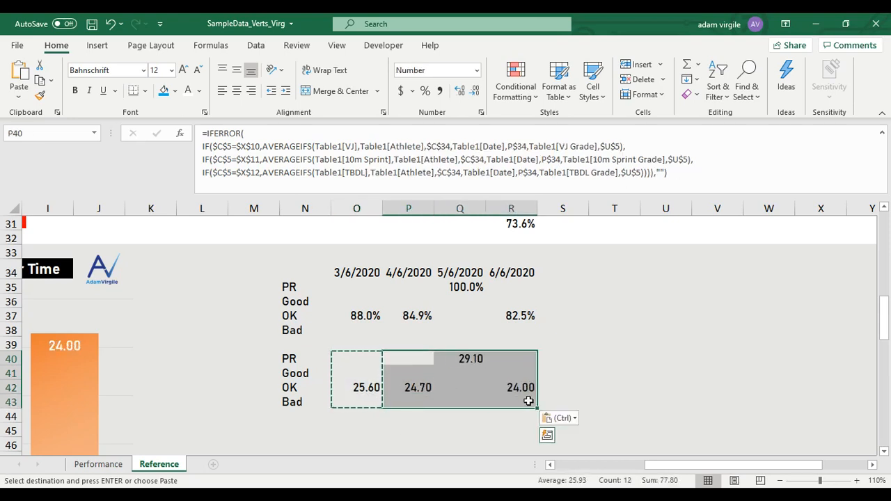
key(Escape)
Compare the grade in Q35 with the raw value in Q40, and inspect the raw-value formulas in O42 and P42.
click(459, 288)
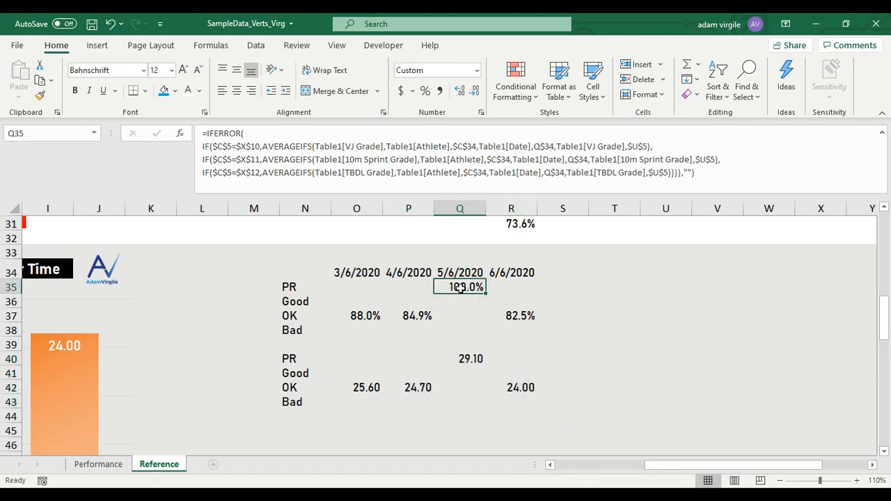
click(465, 358)
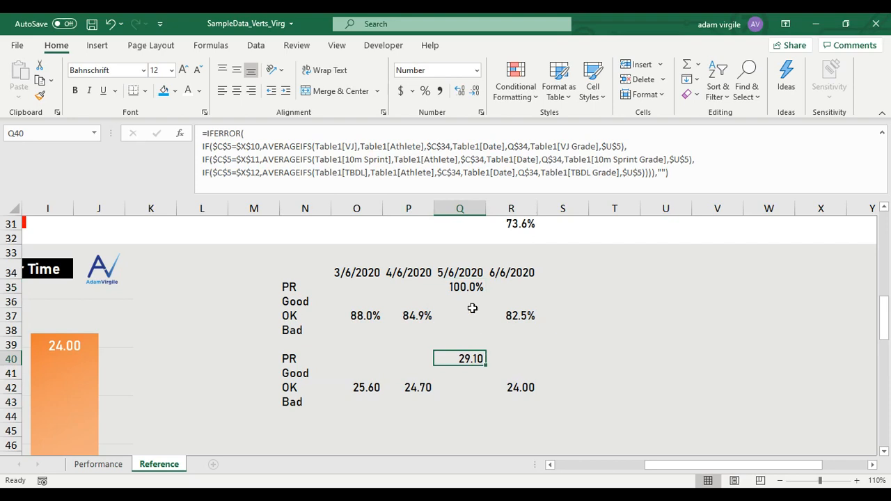
click(365, 385)
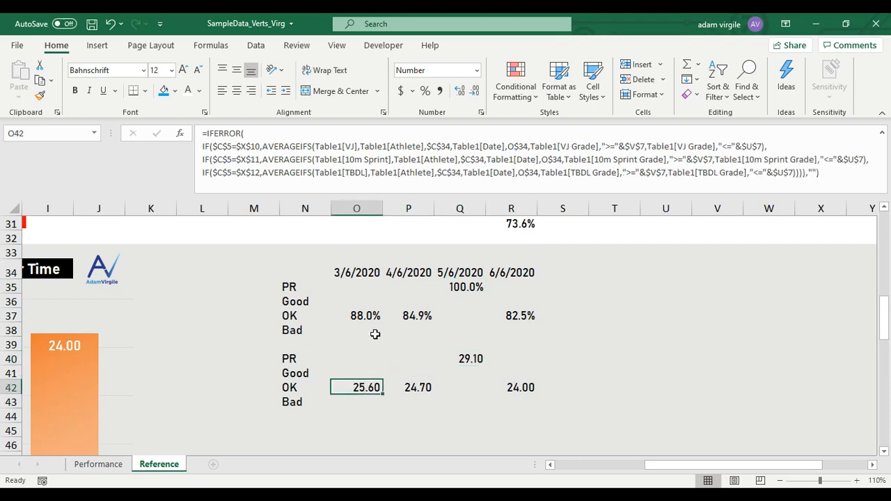
key(Right)
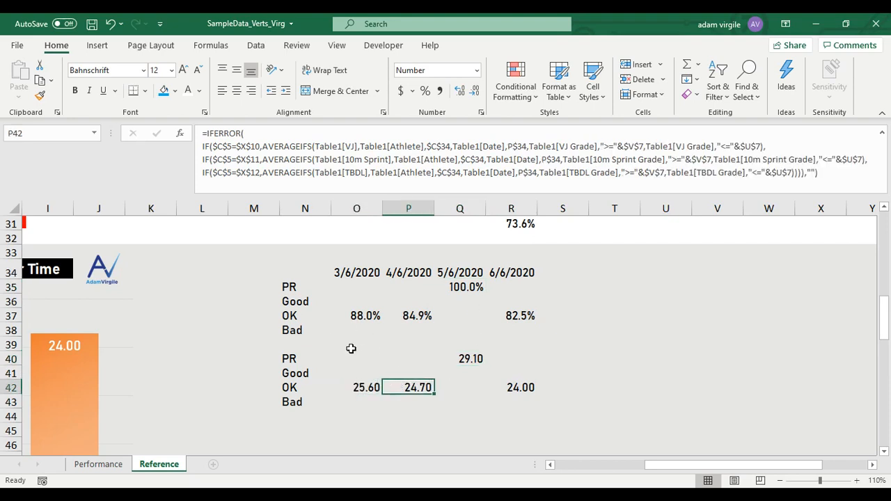
Compare the OK raw values in row 42 with the matching OK grades in row 37 for each date.
click(297, 388)
click(358, 387)
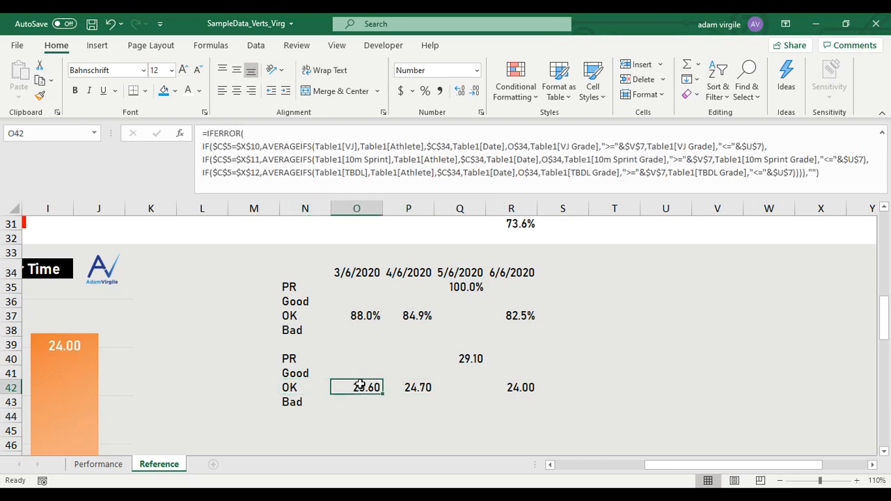
click(367, 317)
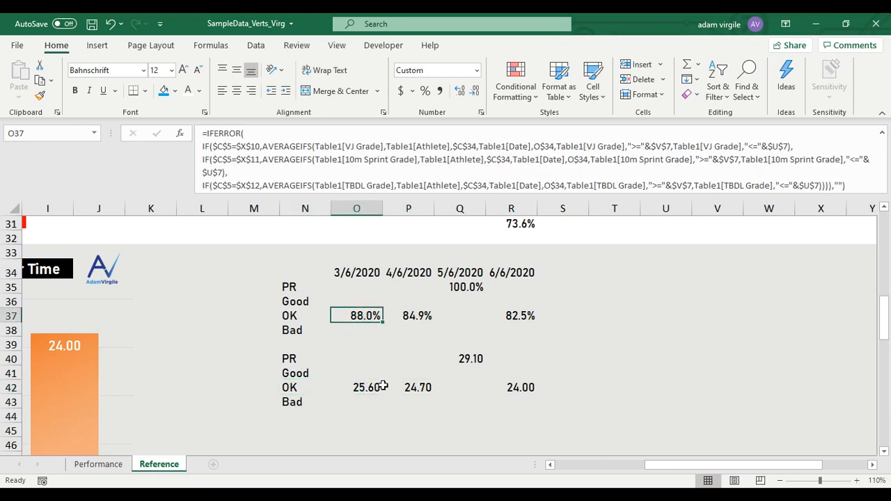
click(412, 389)
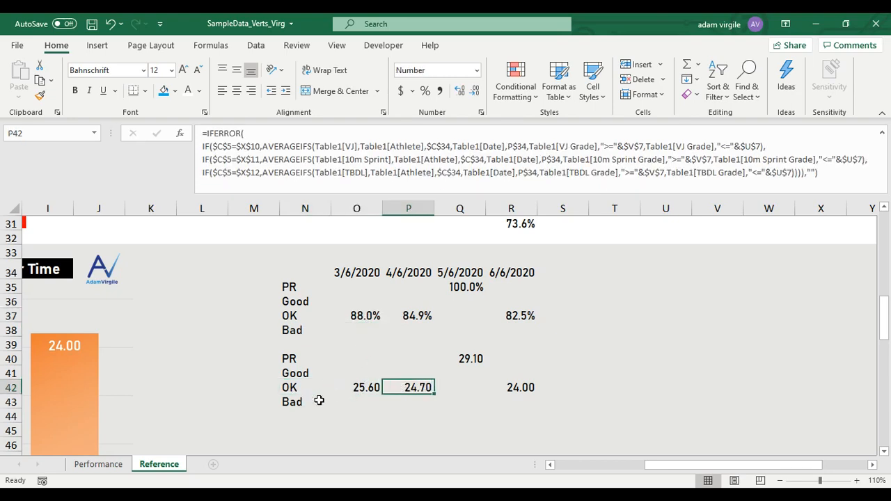
click(416, 313)
click(422, 388)
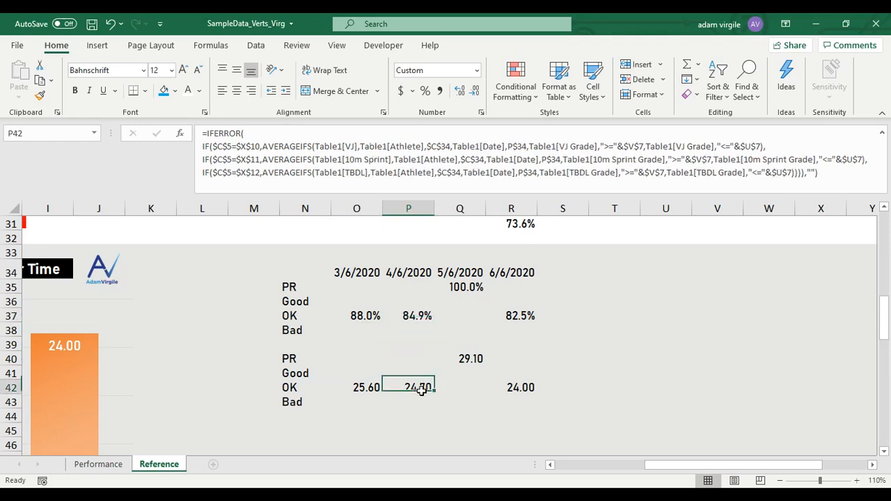
click(519, 388)
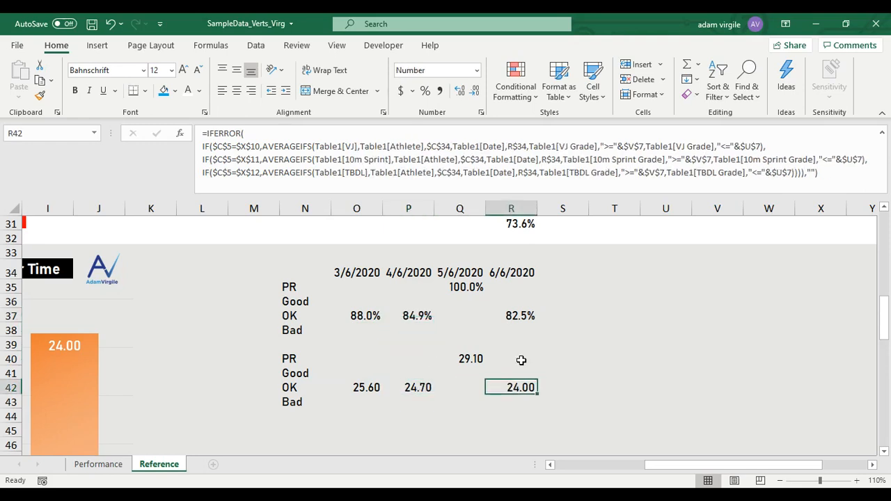
click(521, 315)
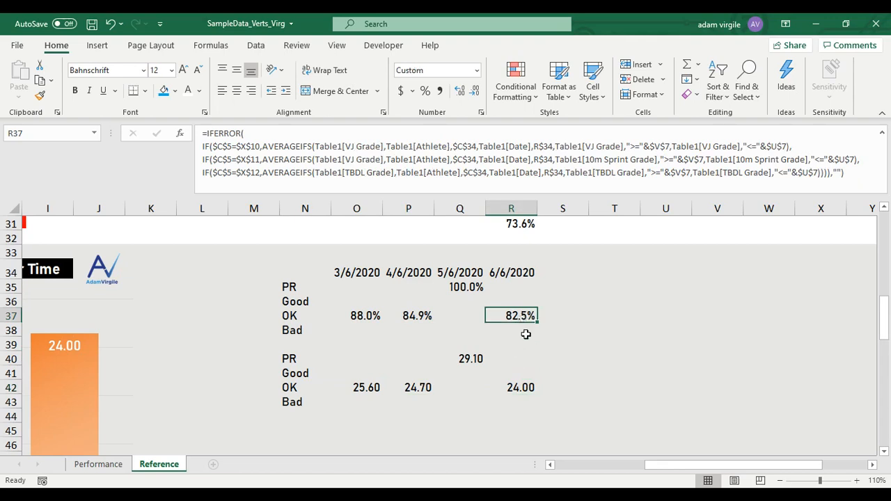
Check the OK grades in O37:R37 against the thresholds in U7:V7, and compare O37 and O42 with the chart.
drag(361, 317, 523, 317)
scroll(603, 355, up, 10)
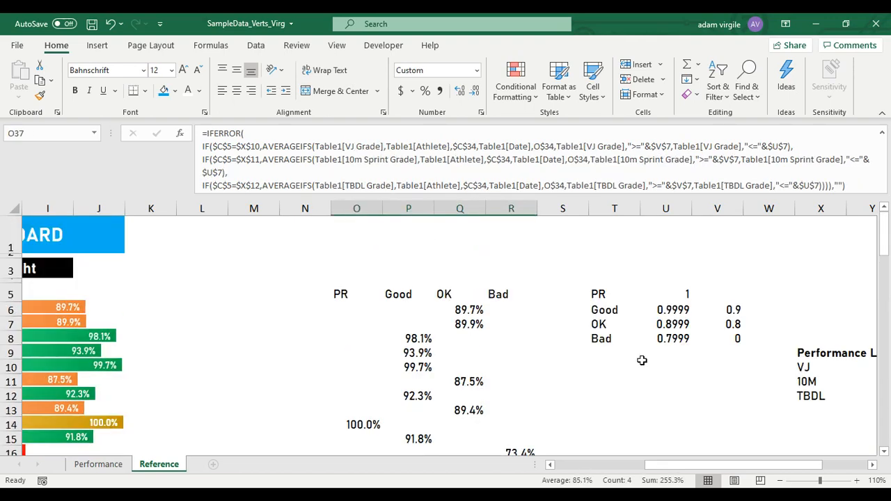
drag(669, 324, 721, 325)
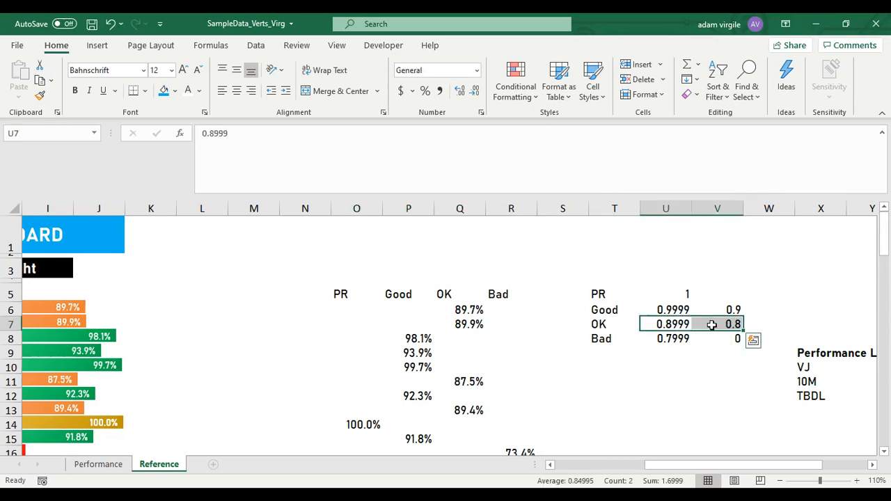
scroll(641, 374, down, 11)
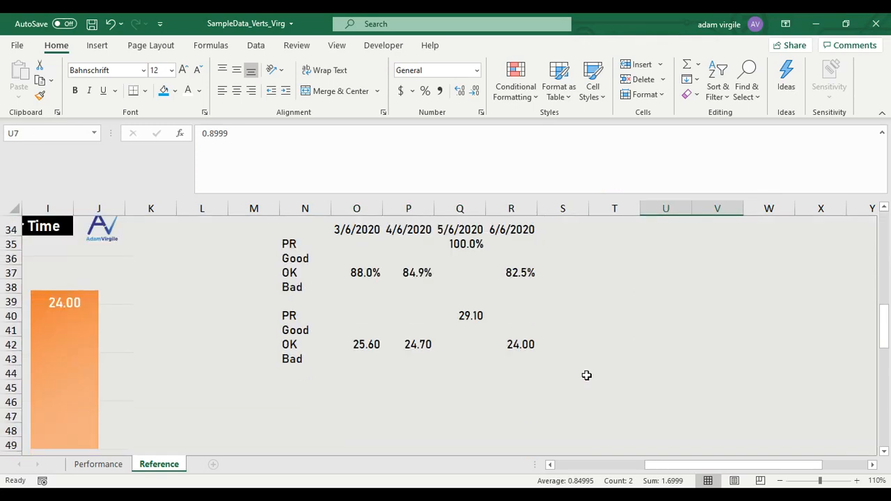
click(513, 277)
click(362, 273)
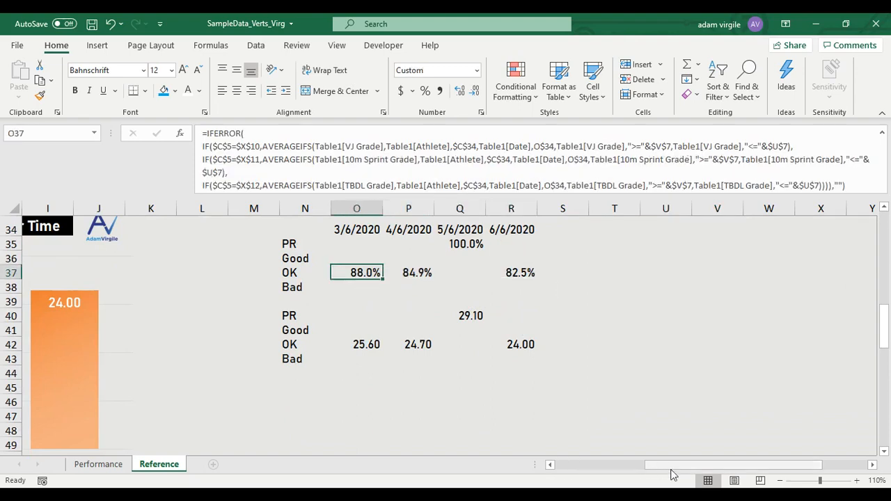
drag(668, 465, 619, 475)
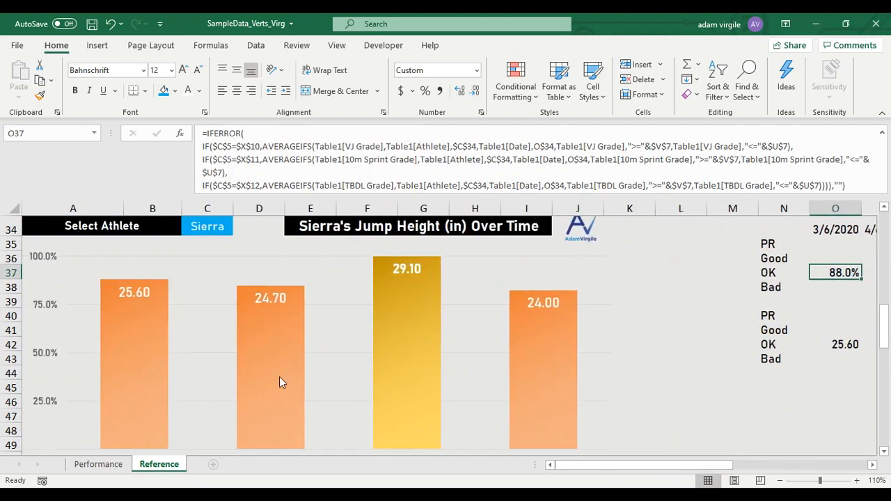
click(818, 345)
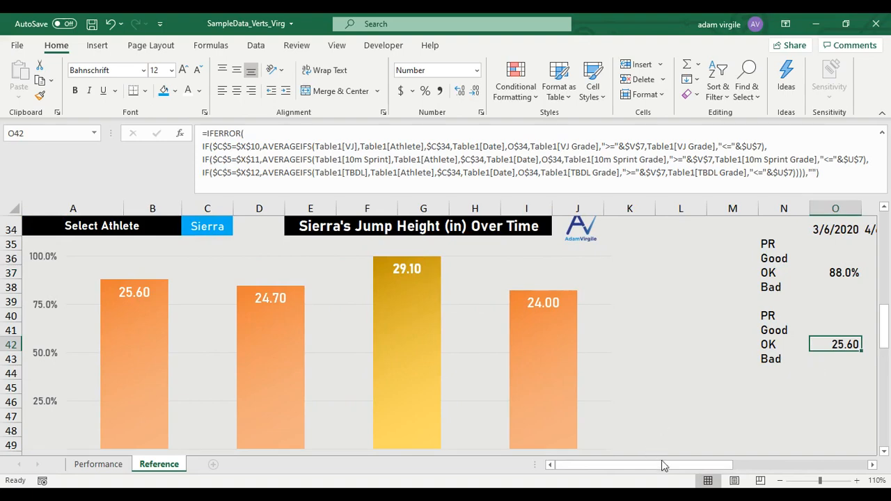
Switch the dashboard's performance selection in C5 to 10M and the date in C3 to 5/5/2020.
scroll(535, 390, up, 2)
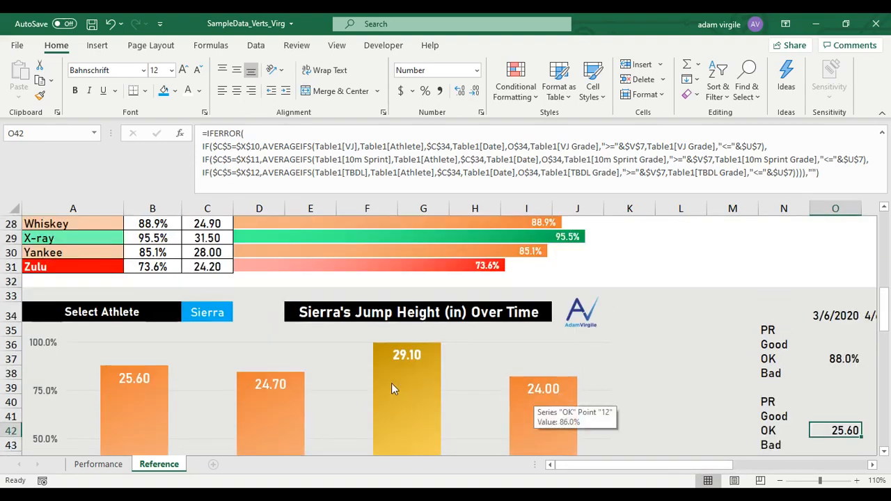
scroll(382, 380, up, 9)
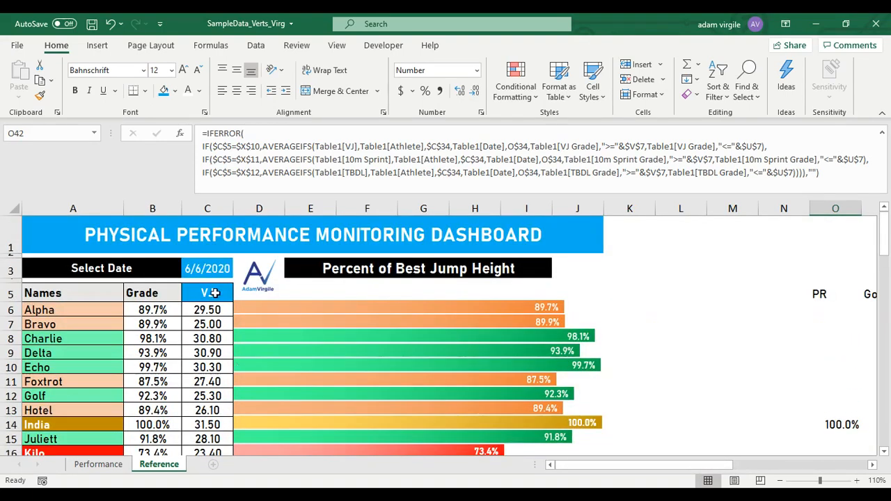
click(216, 293)
click(238, 296)
click(224, 315)
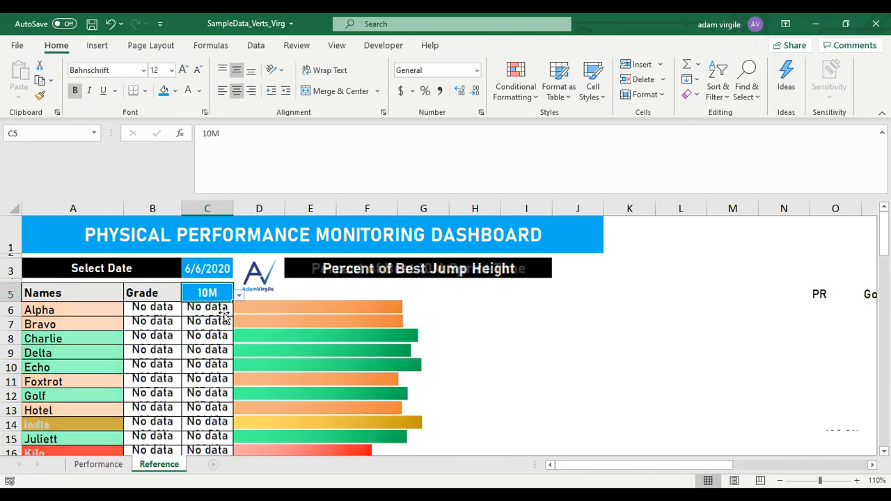
click(225, 271)
click(238, 271)
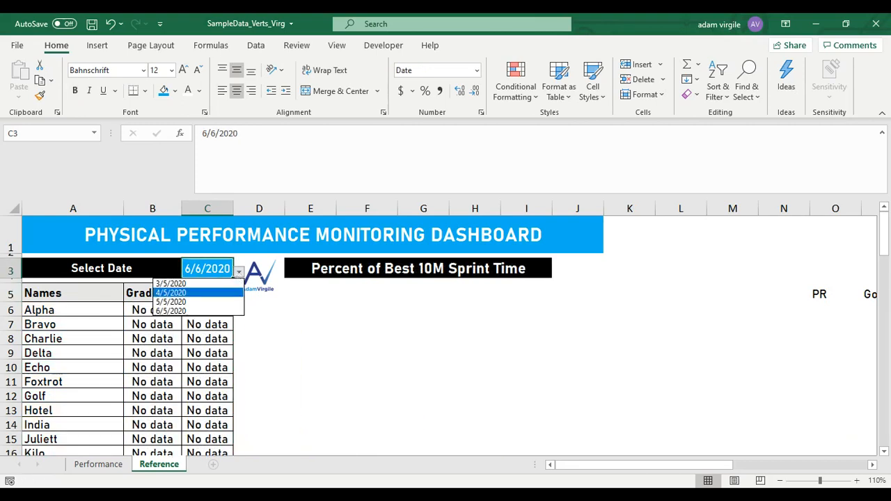
click(171, 302)
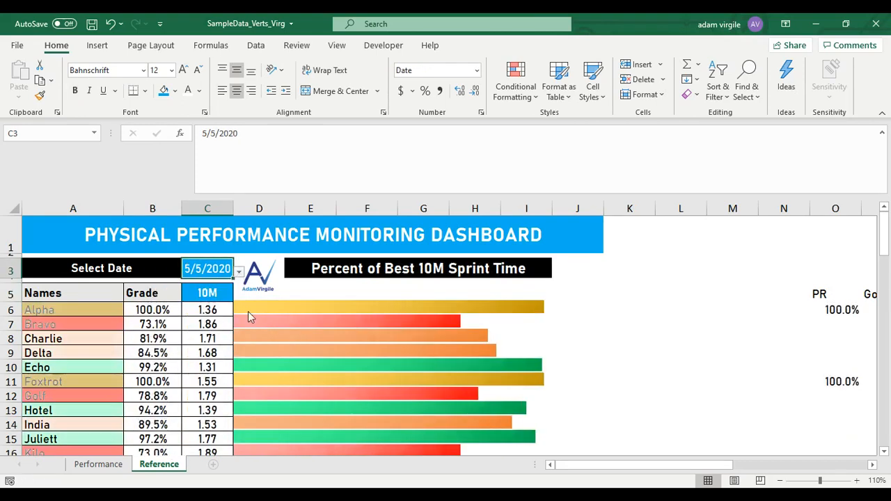
Review the 10M raw values in rows 40 to 42 against the grades in rows 35 to 38 for each date.
scroll(593, 326, down, 10)
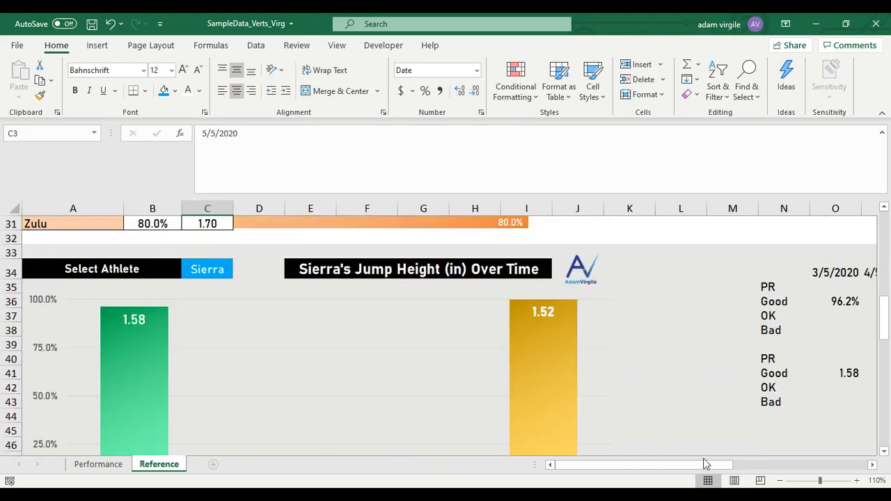
drag(705, 464, 790, 472)
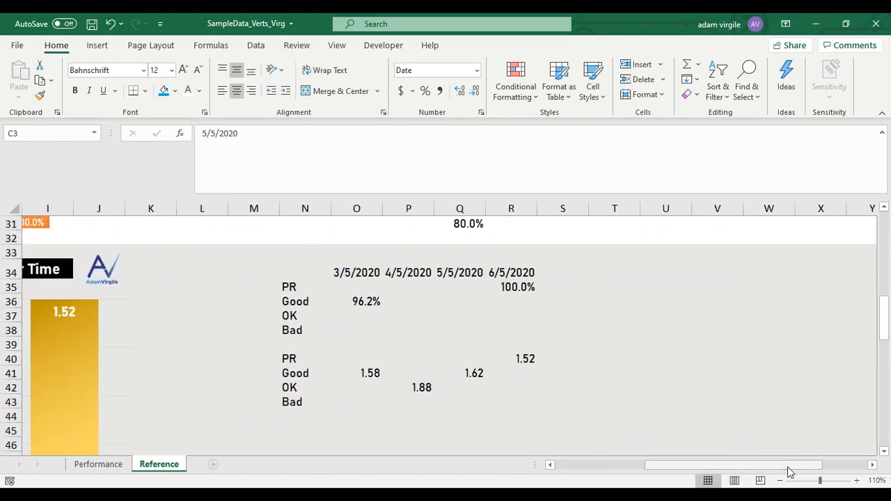
click(528, 272)
click(527, 358)
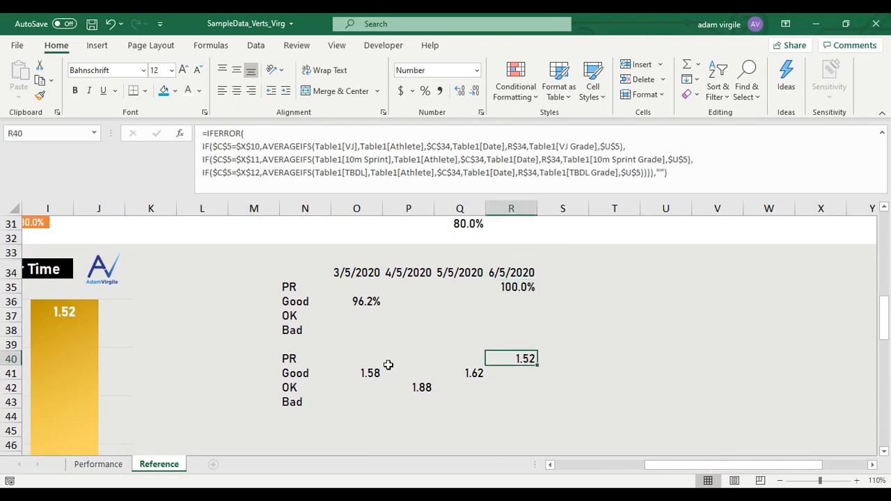
click(361, 358)
click(376, 372)
click(490, 375)
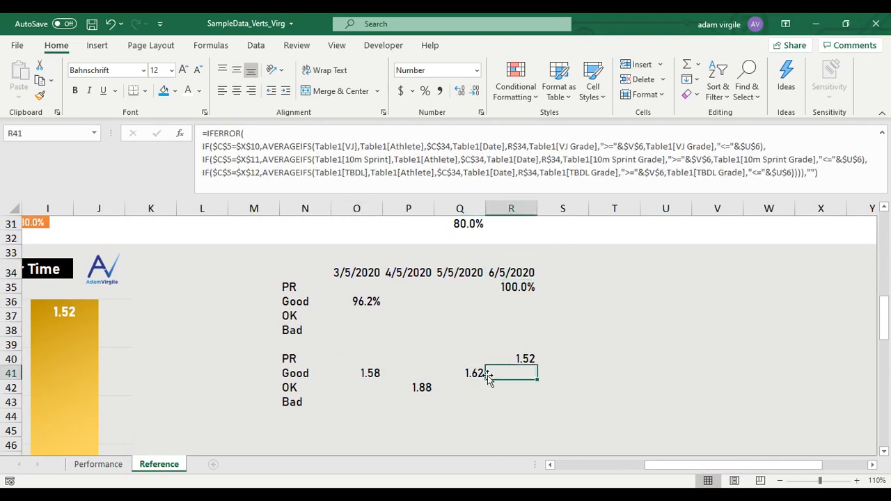
click(430, 388)
click(471, 375)
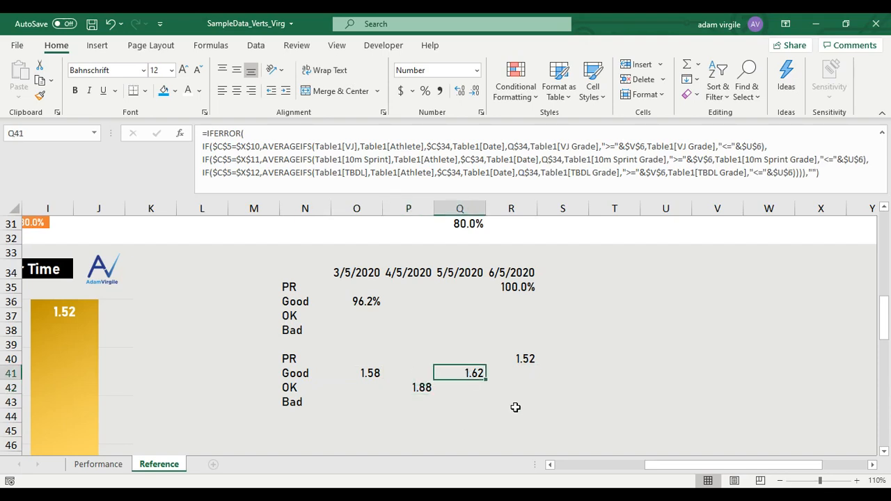
Examine the chart's 4/5/2020 and 5/5/2020 columns and trace the Good series to its source cells.
drag(655, 465, 533, 465)
scroll(354, 398, down, 2)
scroll(355, 399, down, 1)
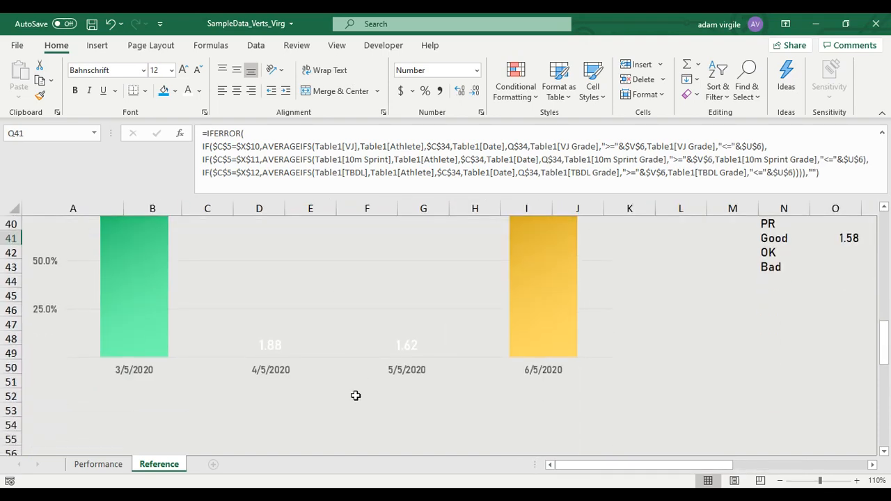
scroll(357, 397, up, 1)
click(390, 358)
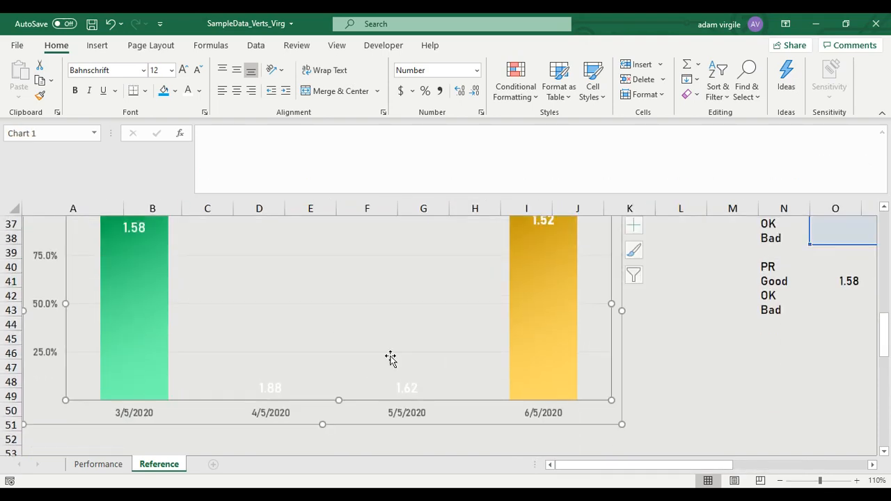
click(407, 388)
click(167, 325)
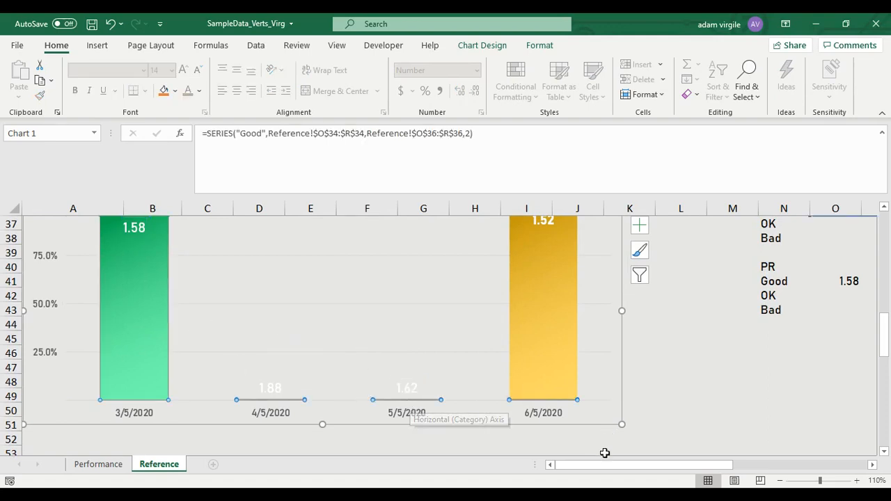
drag(615, 465, 683, 474)
scroll(658, 446, up, 3)
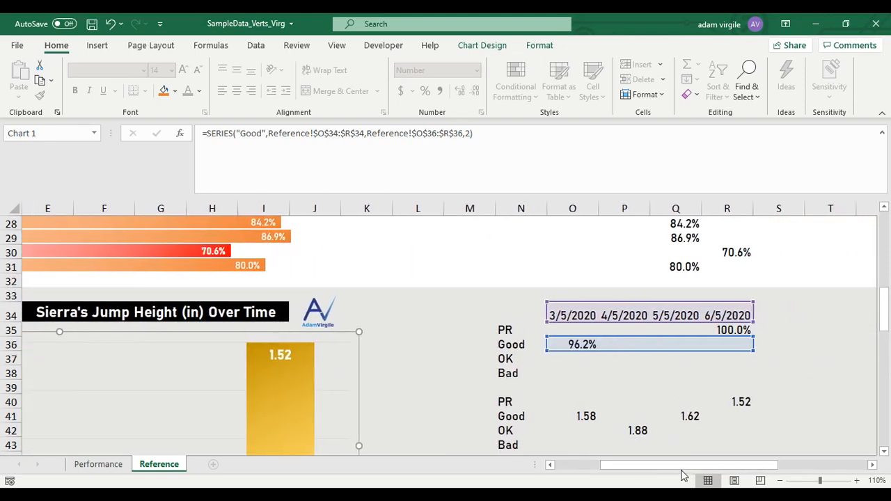
Check the OK series' values range in the athlete chart's data source without changing it.
scroll(567, 450, down, 2)
right_click(168, 369)
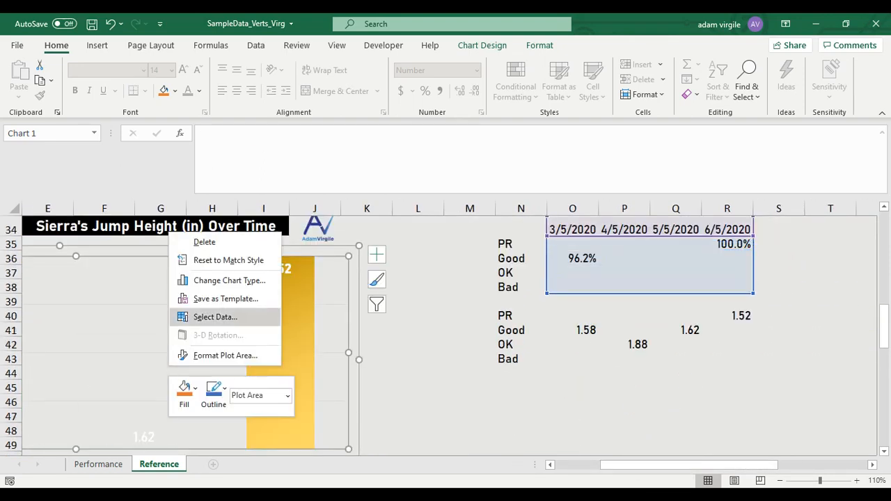
click(206, 318)
click(376, 230)
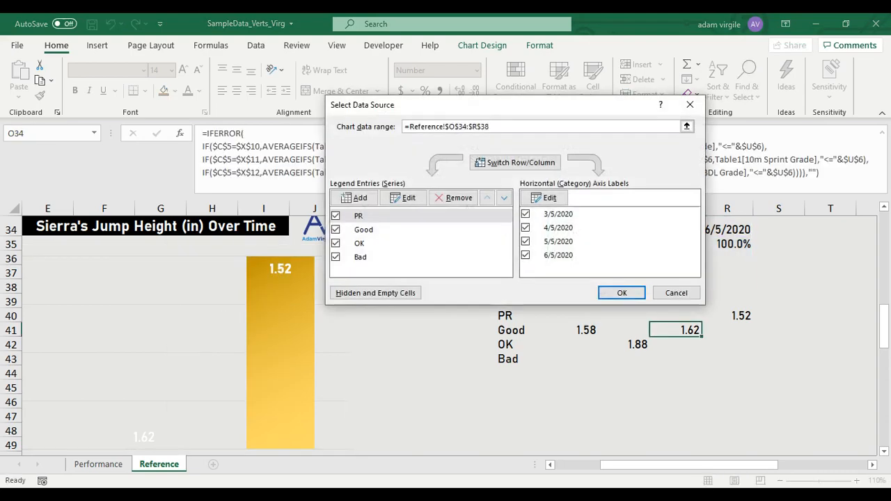
click(360, 243)
click(403, 197)
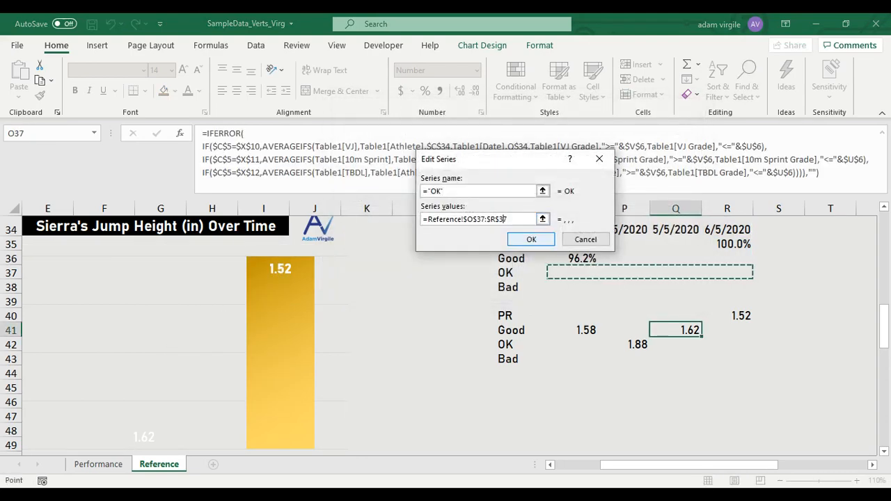
click(532, 239)
click(674, 293)
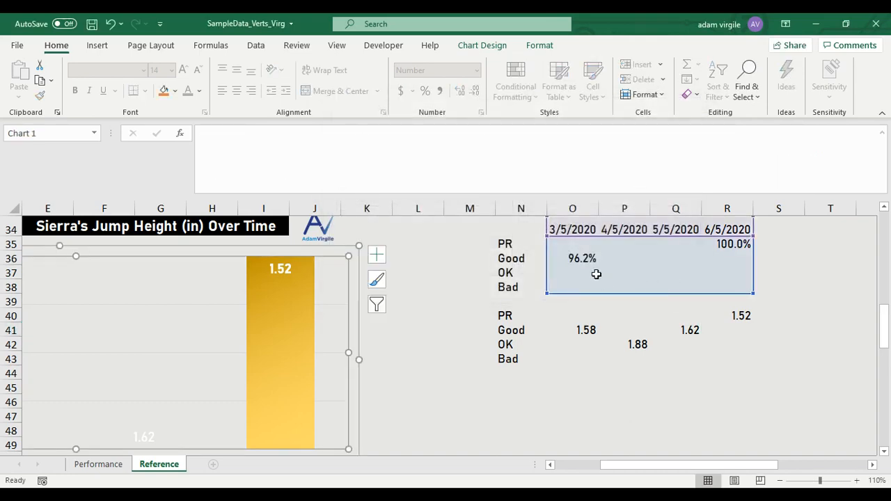
Inspect the 10m Sprint clause and threshold references in O37's grade formula, and compare it with P37's formula.
click(593, 272)
click(380, 159)
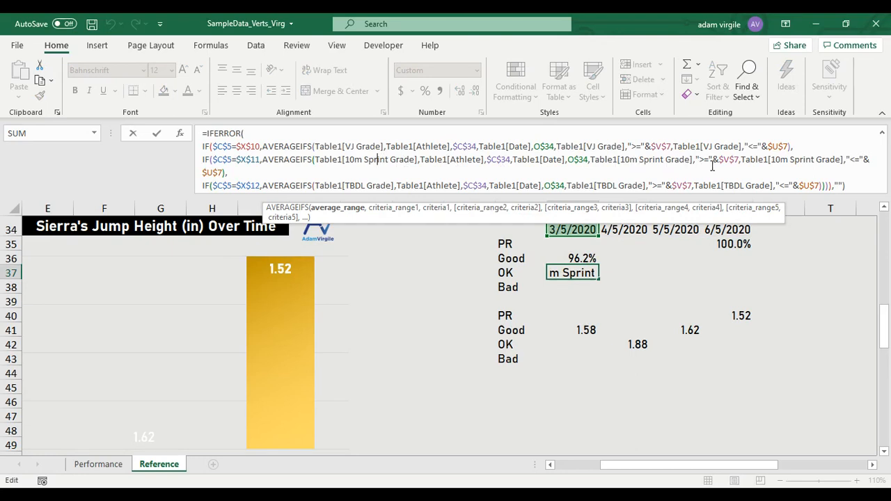
key(Escape)
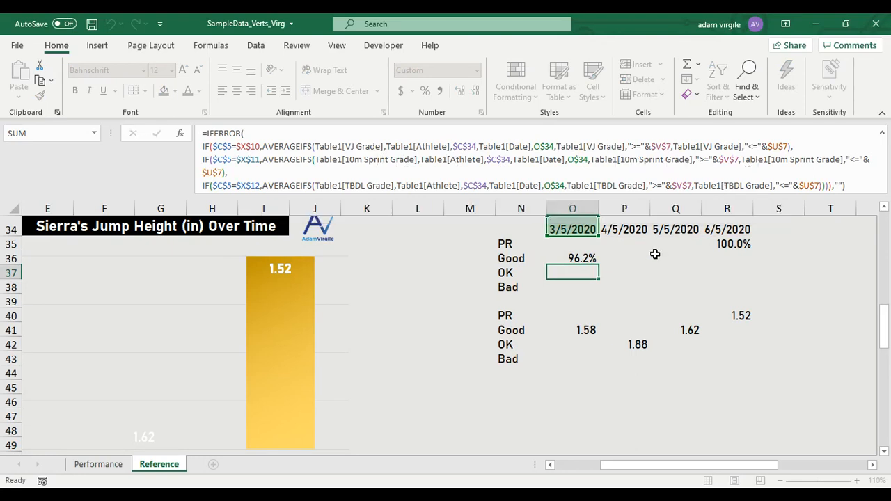
click(734, 161)
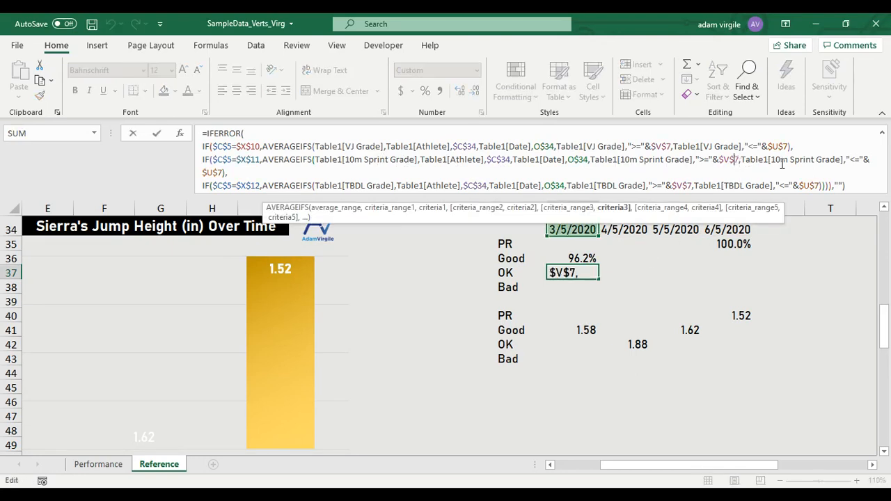
click(223, 172)
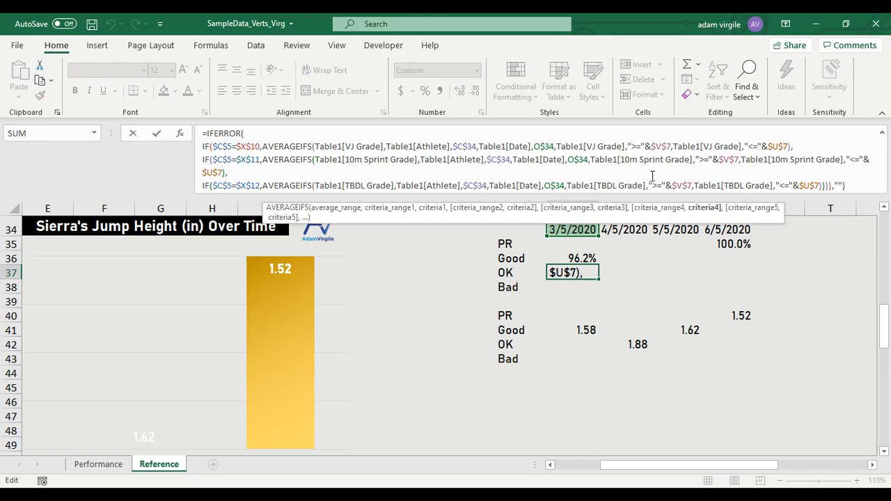
click(629, 270)
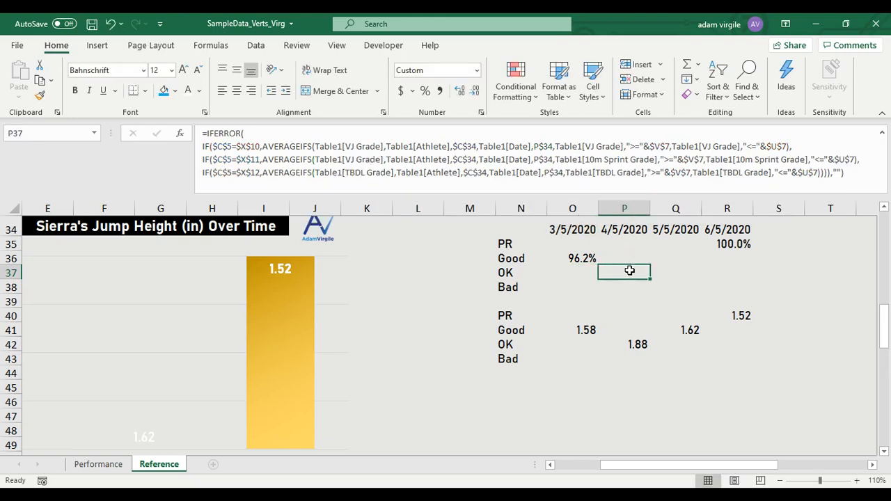
Compare the grade formulas across row 37 and down the 3/5/2020 column in O35:O38.
click(670, 273)
click(622, 273)
click(583, 271)
drag(578, 244, 579, 291)
click(578, 290)
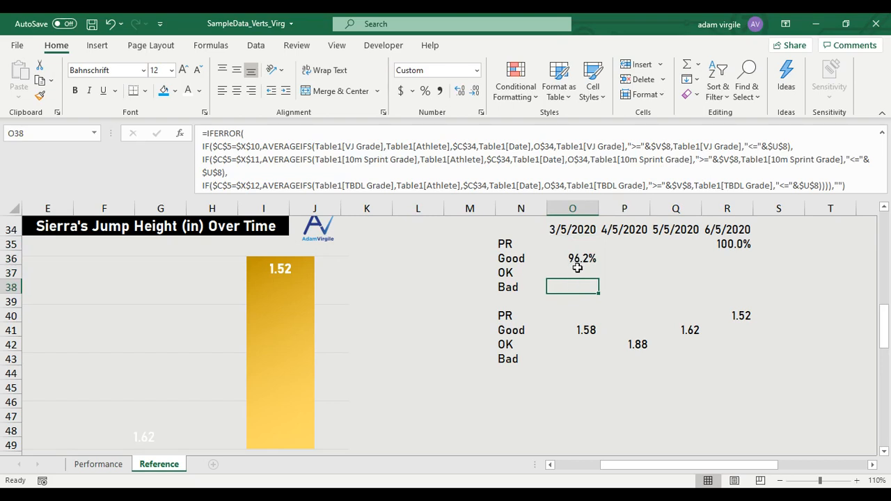
scroll(612, 344, up, 1)
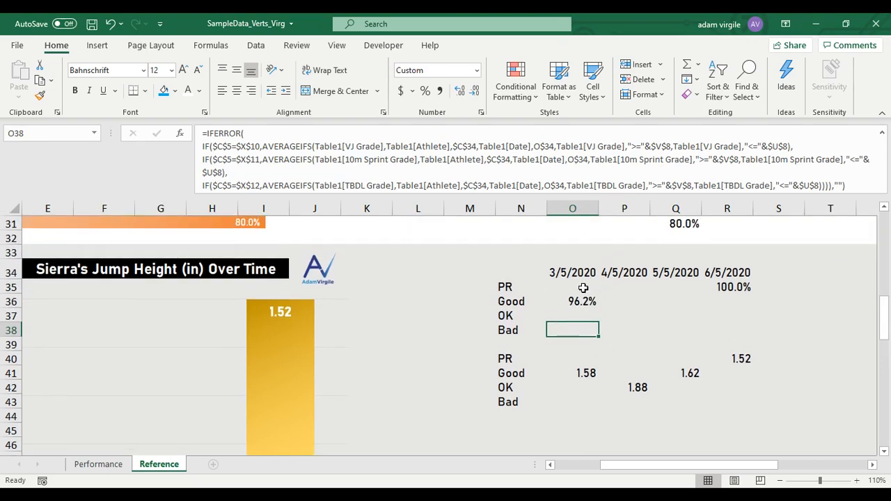
drag(581, 285, 577, 340)
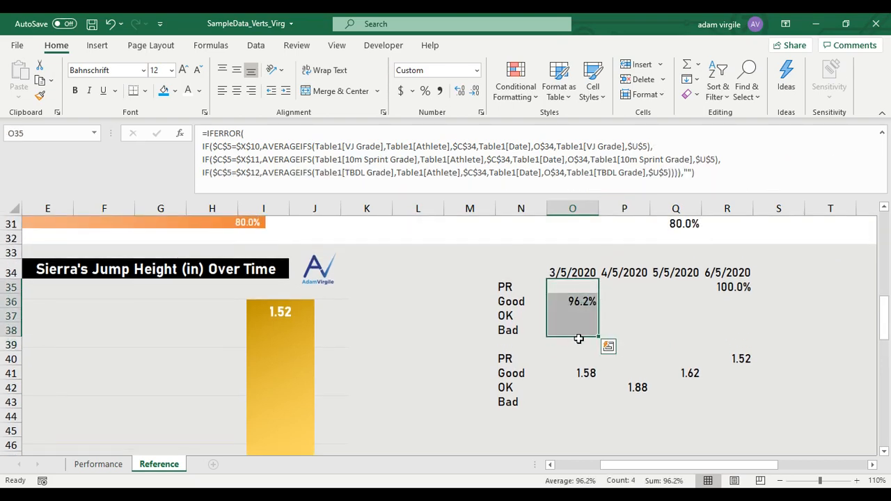
key(ctrl+c)
drag(621, 287, 731, 335)
click(554, 300)
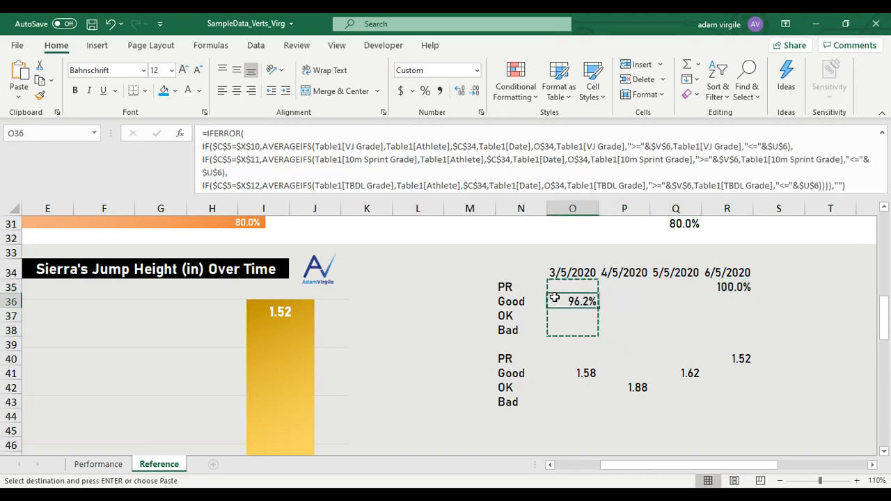
key(Escape)
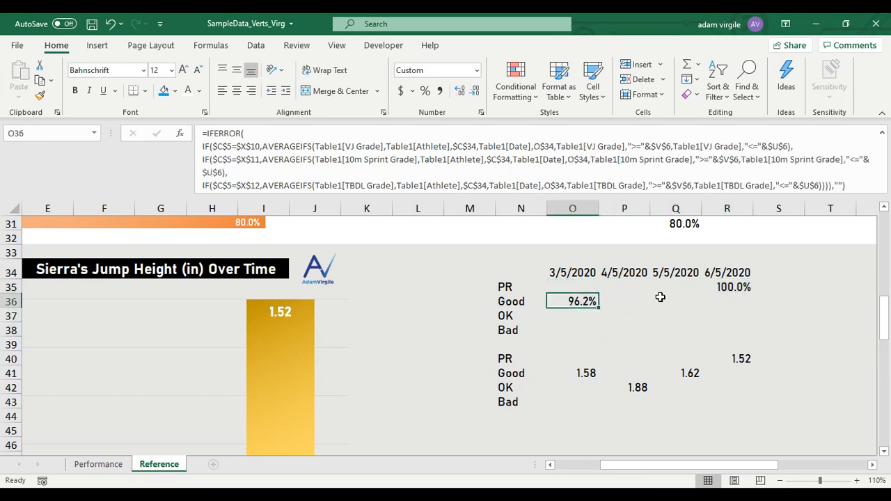
Compare P37's grade formula with O37's and trace its 10M clause to the selected metric, performance list and threshold cells.
click(626, 319)
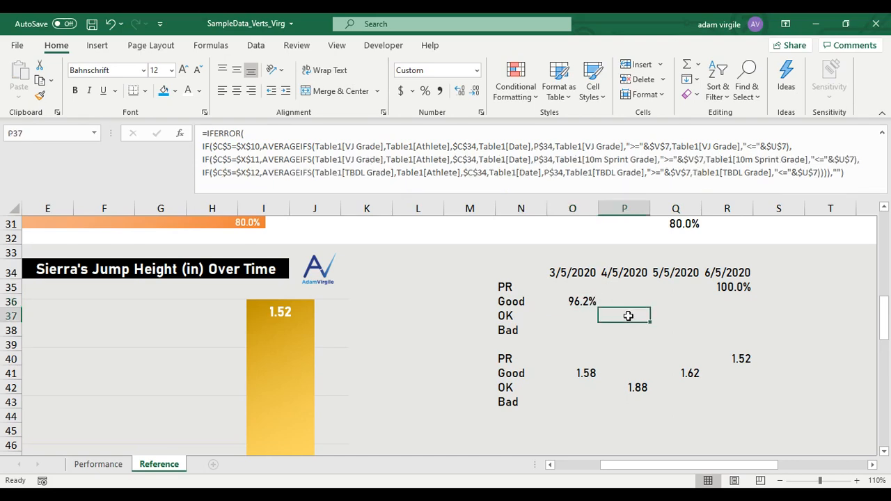
click(568, 328)
click(576, 312)
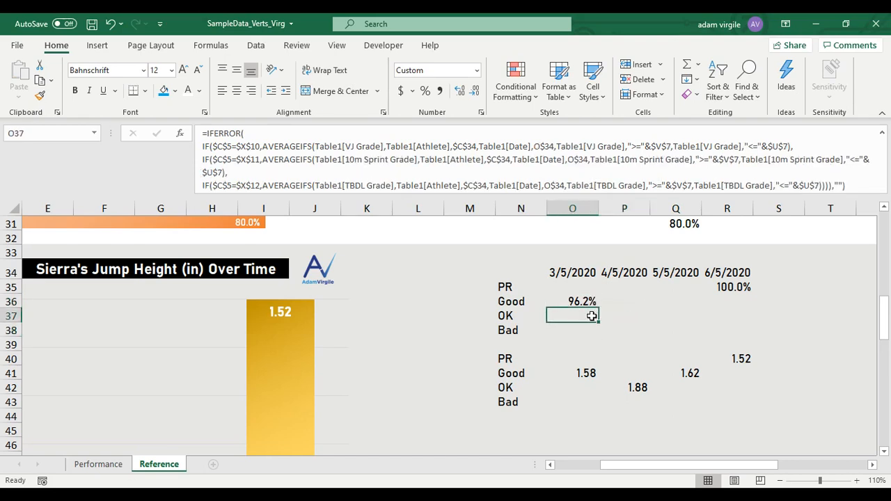
click(621, 319)
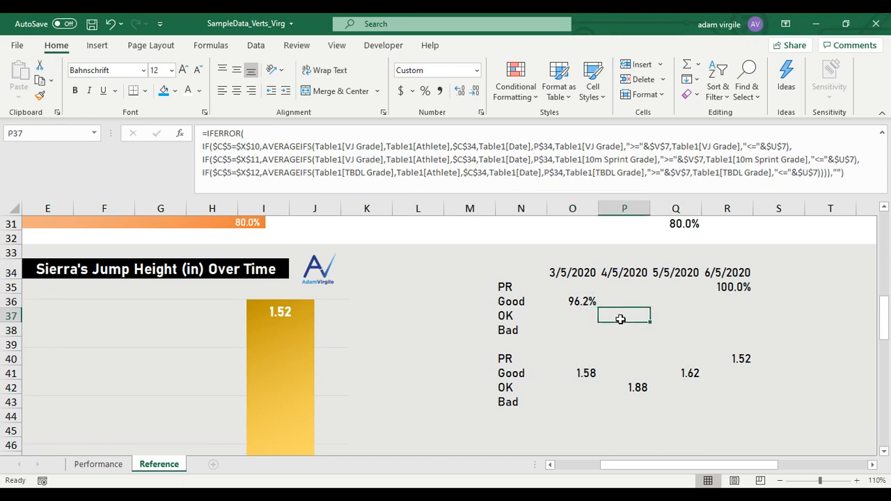
click(354, 159)
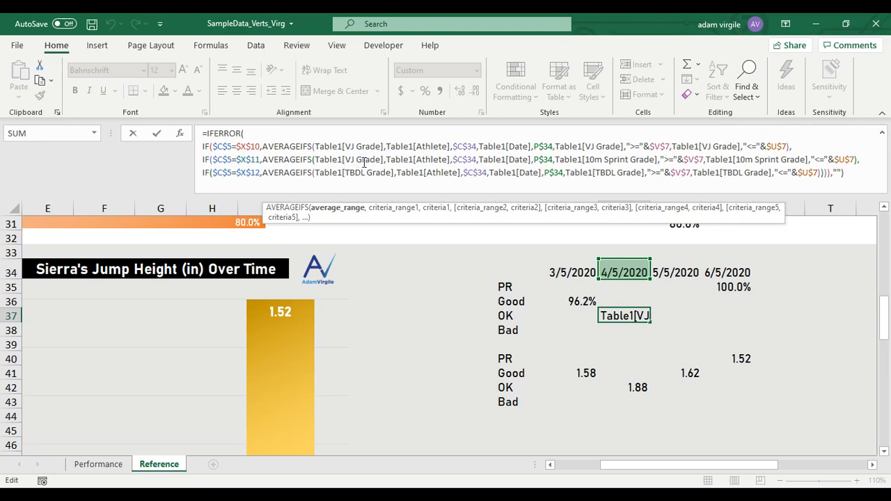
click(228, 158)
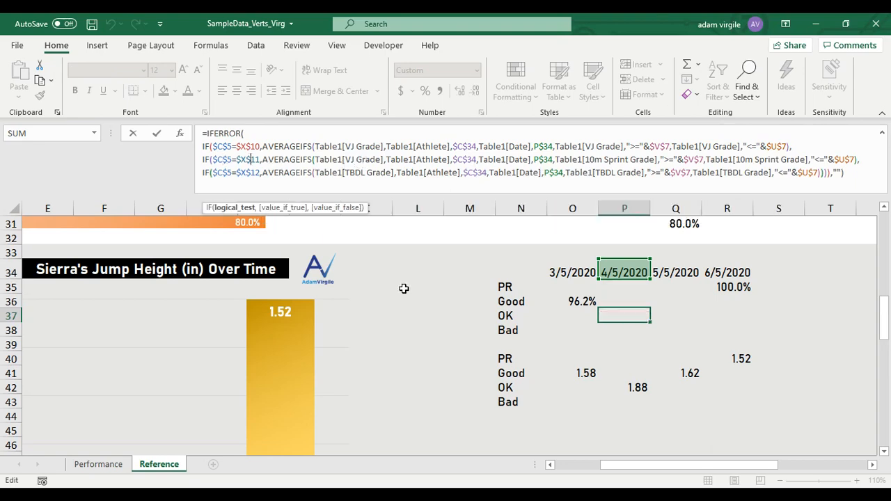
scroll(432, 299, up, 10)
drag(626, 466, 533, 466)
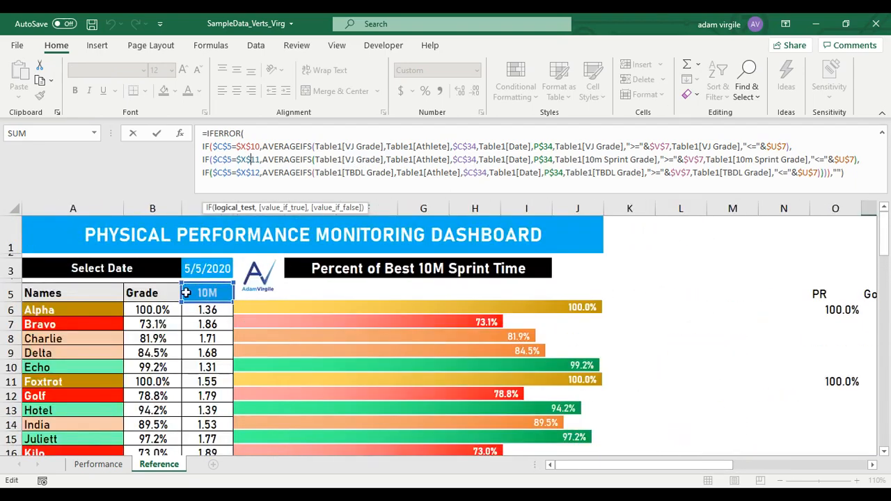
drag(652, 466, 791, 465)
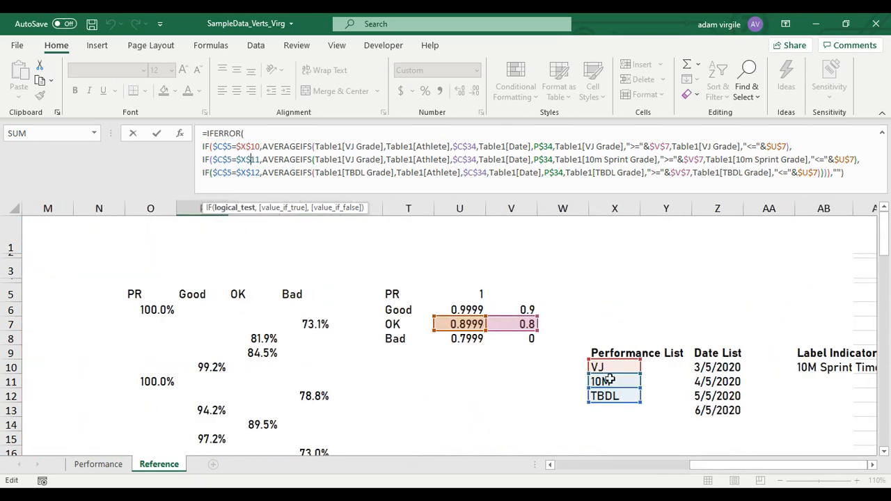
click(353, 159)
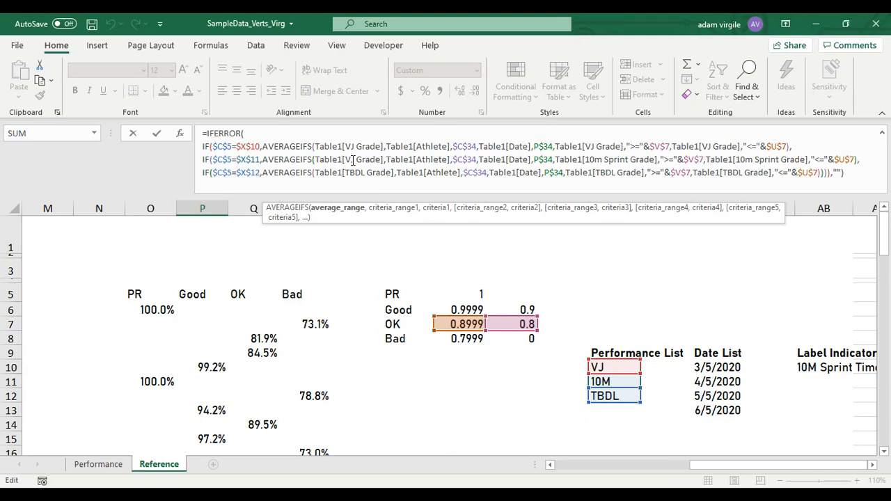
key(Escape)
Check the average range in the 10M clause of the grade formulas in O36:O38 and P38.
scroll(466, 380, down, 10)
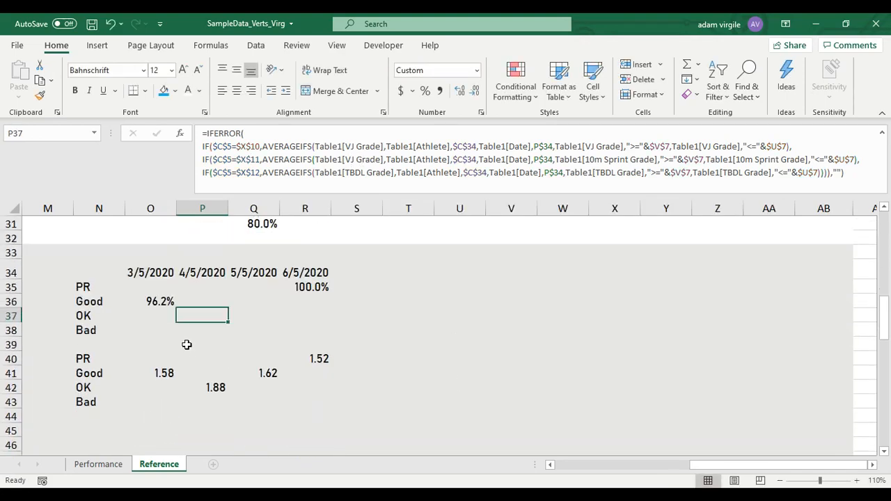
click(152, 302)
click(159, 317)
click(160, 332)
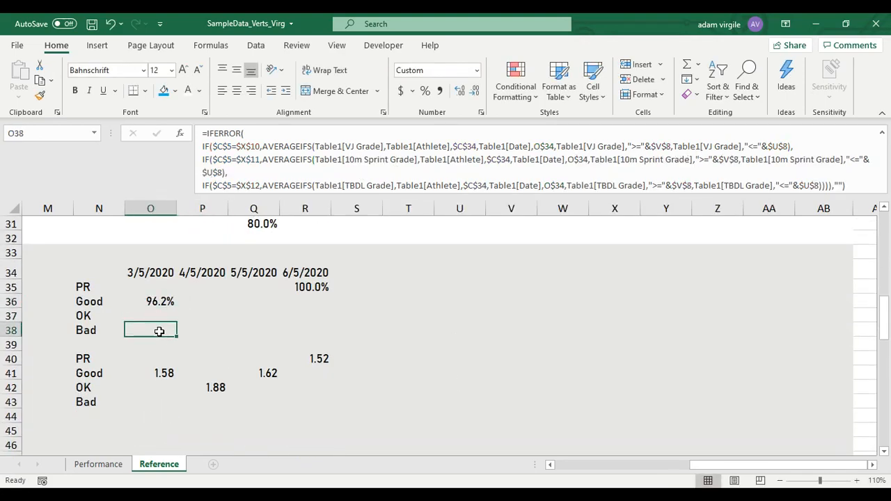
click(327, 185)
key(Escape)
click(209, 331)
click(361, 160)
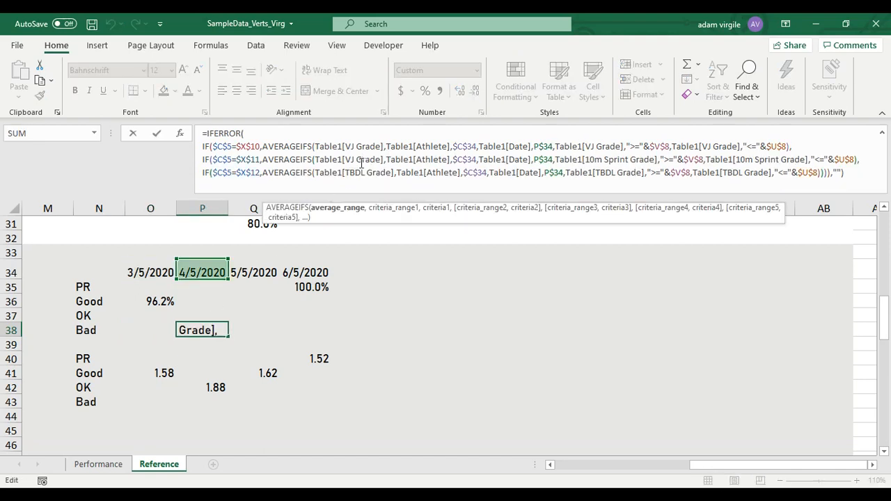
key(Escape)
Copy the 3/5/2020 grade formulas in O35:O38 across to P35:R38 for the other three dates.
drag(150, 287, 155, 331)
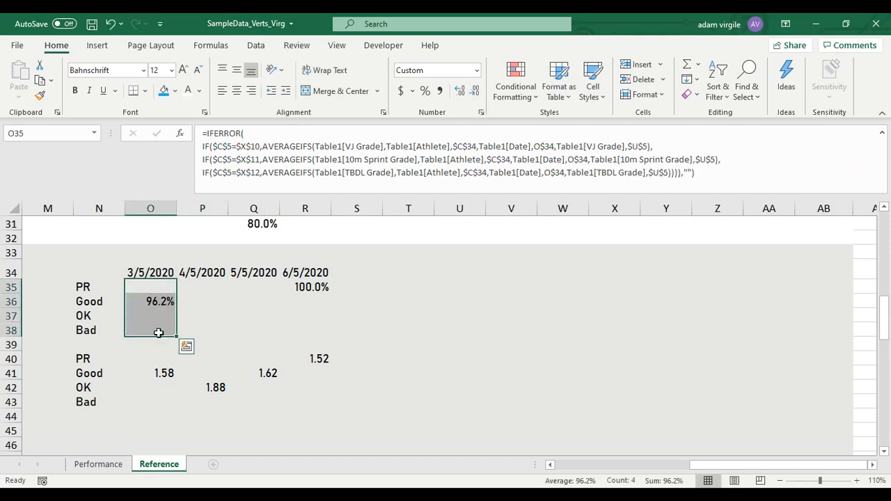
key(ctrl+c)
drag(198, 287, 301, 332)
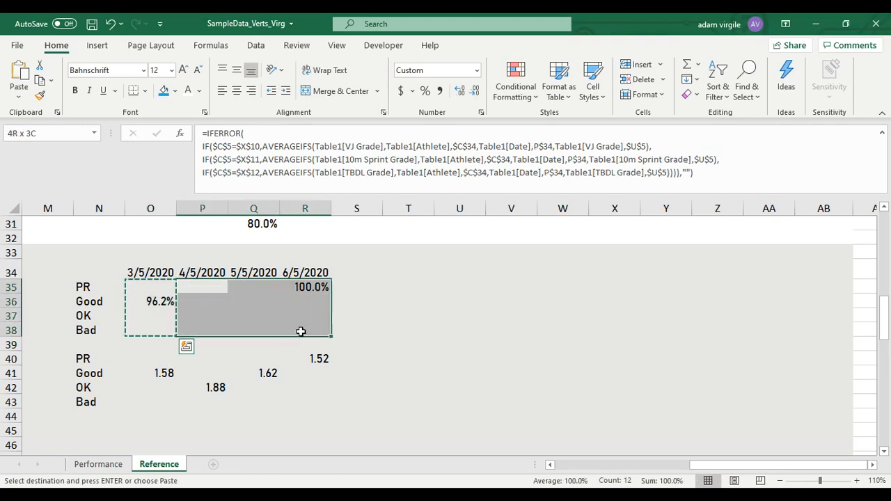
key(ctrl+v)
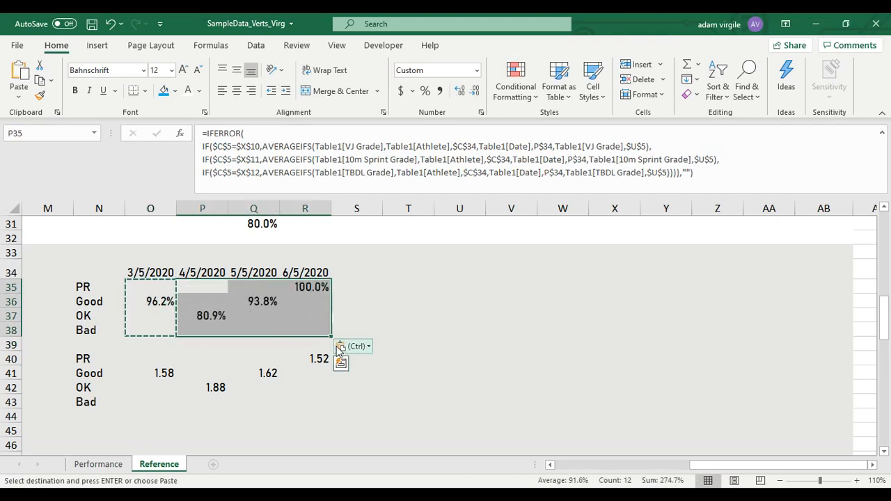
key(Escape)
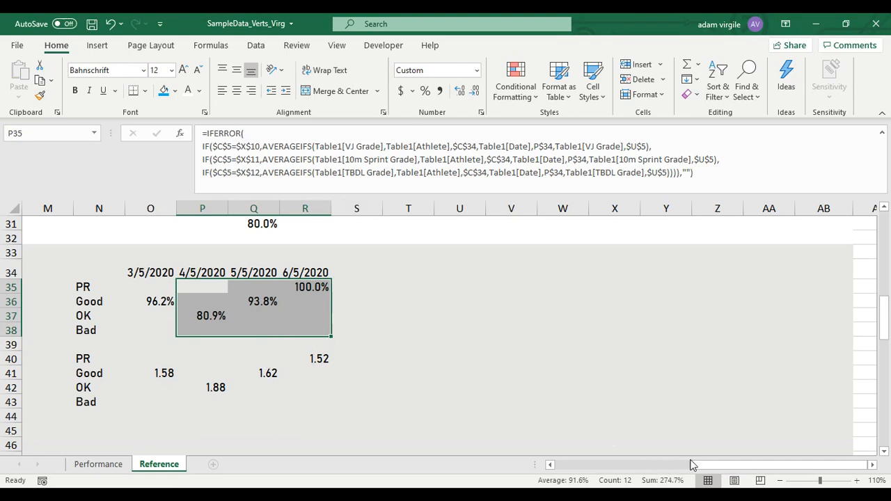
Check the athlete chart's columns for all four dates.
drag(717, 466, 524, 468)
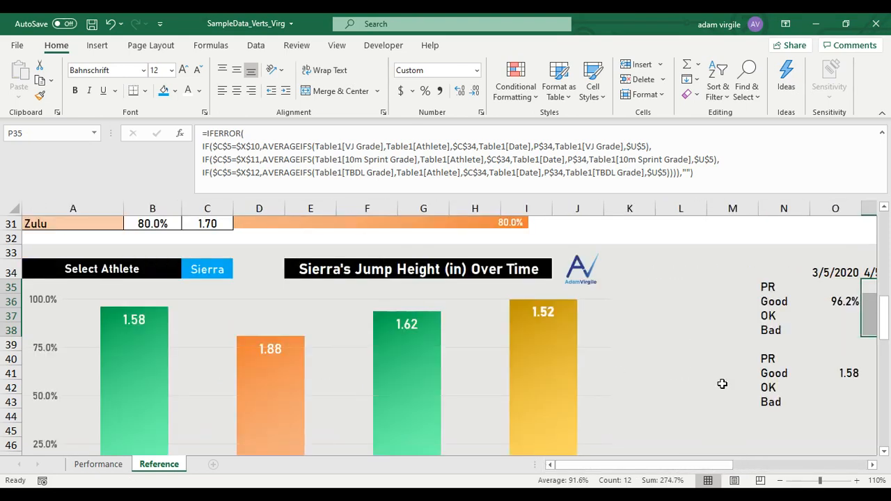
click(738, 343)
scroll(408, 326, down, 2)
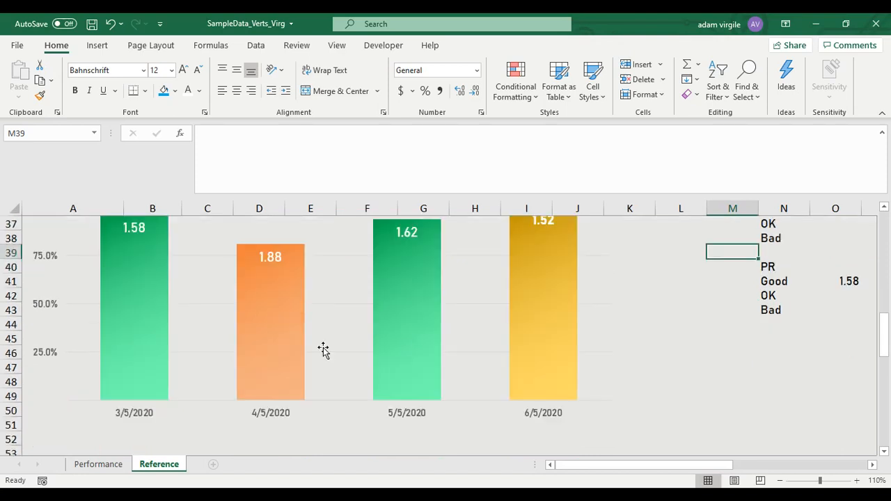
scroll(408, 362, up, 2)
mouse_move(583, 465)
mouse_down()
mouse_move(652, 468)
mouse_move(593, 466)
mouse_up()
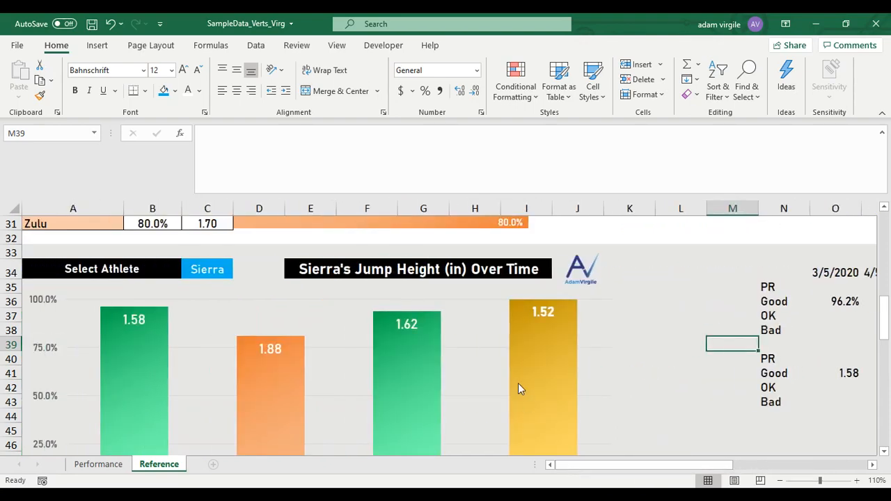
Inspect the chart title formula in E34 and the Label Indicator formula in AB10.
click(414, 271)
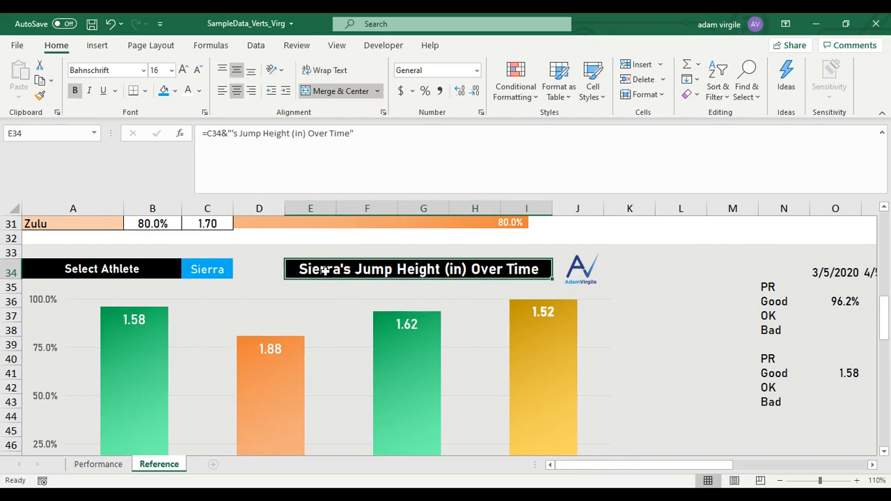
drag(614, 465, 771, 465)
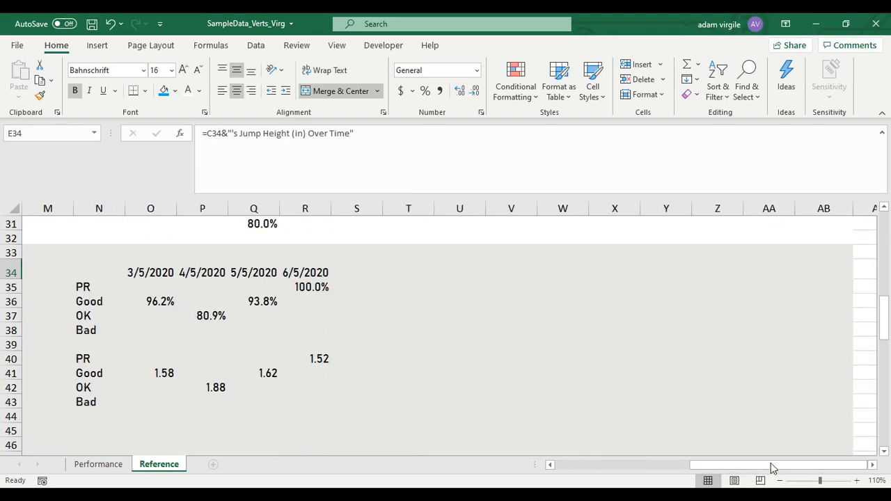
scroll(766, 454, up, 5)
scroll(763, 446, up, 5)
click(801, 367)
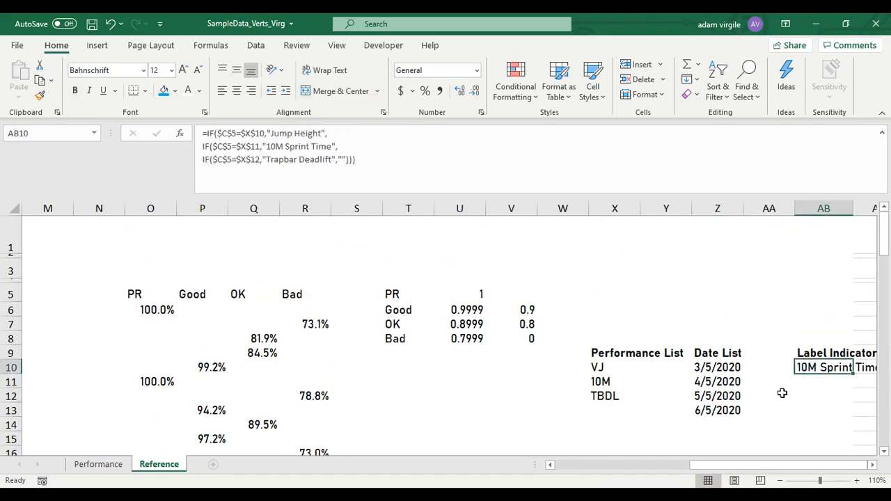
scroll(705, 440, down, 6)
drag(703, 465, 569, 466)
scroll(452, 426, down, 2)
In E34's title formula, replace the fixed "Jump Height (in) Over Time" text with a reference to the Label Indicator in AB10.
click(370, 356)
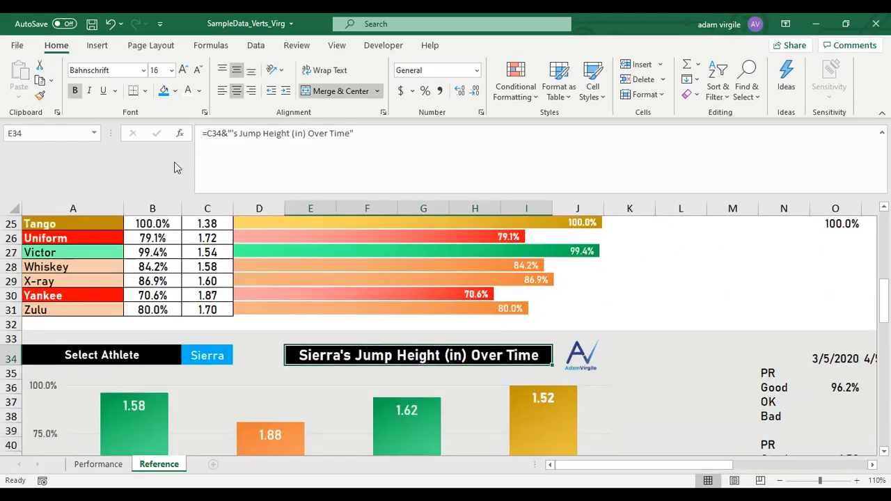
click(222, 132)
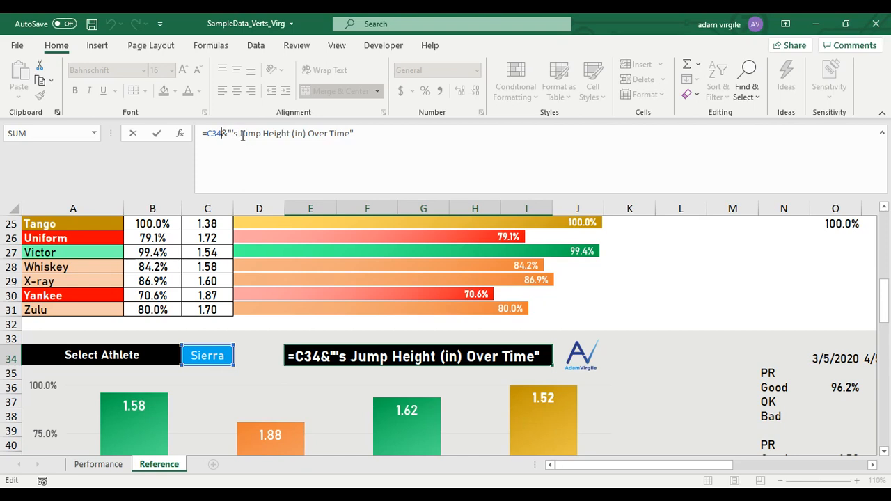
drag(241, 134, 405, 133)
key(BackSpace)
key(BackSpace)
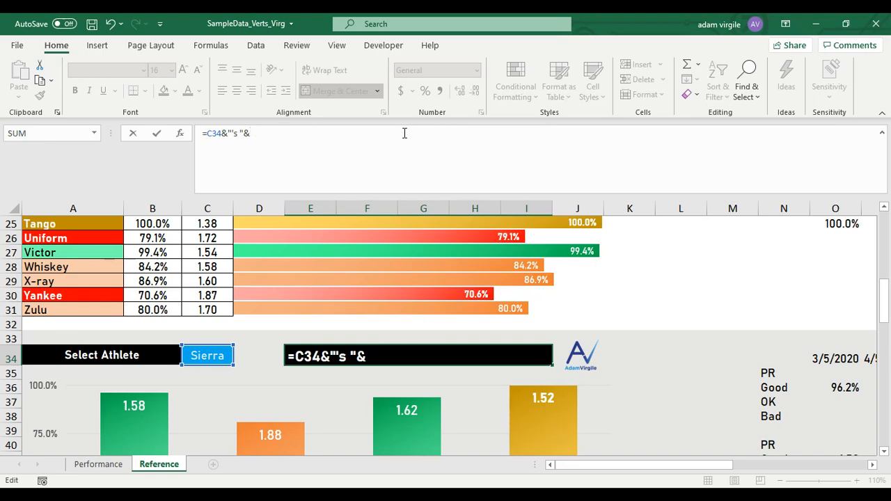
drag(557, 477, 692, 470)
scroll(736, 372, up, 8)
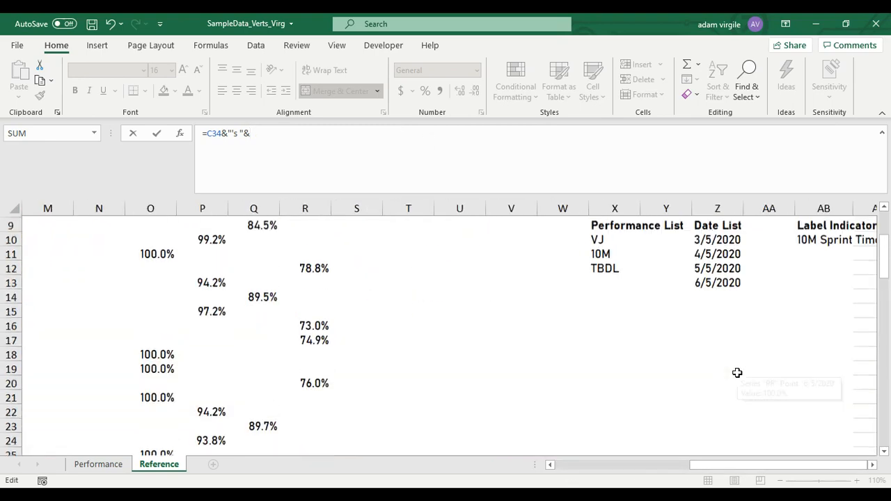
click(799, 364)
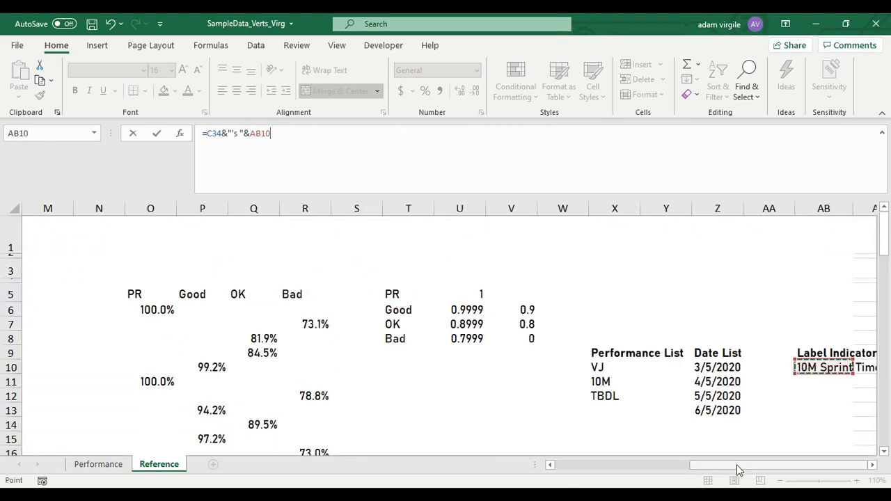
drag(736, 467, 593, 457)
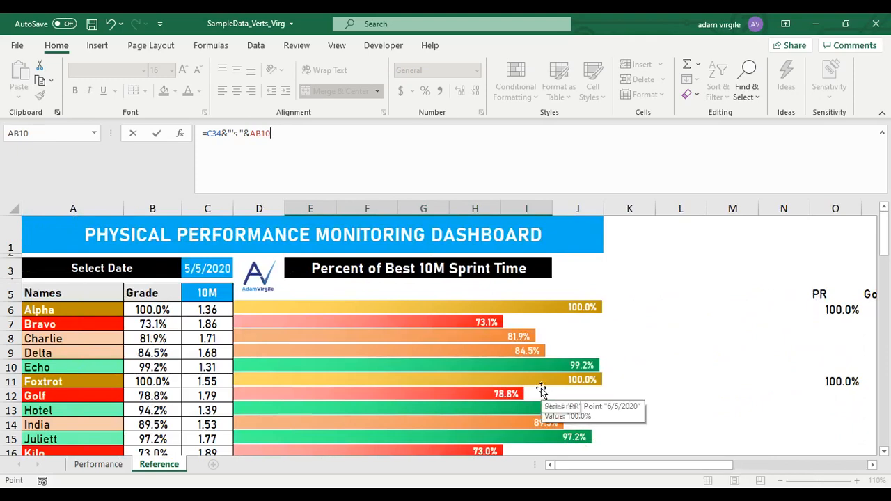
Append the text " Over Time" after the AB10 reference in E34's chart title formula and commit it.
scroll(547, 401, down, 3)
scroll(546, 400, down, 4)
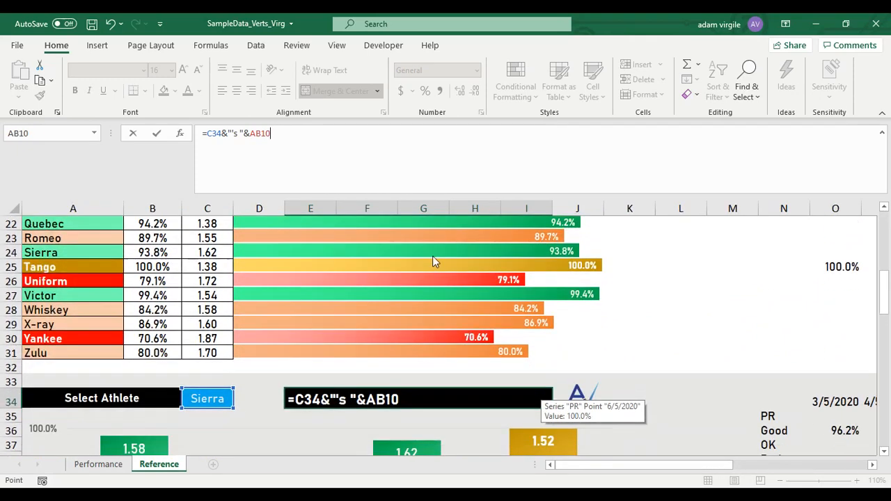
text(&)
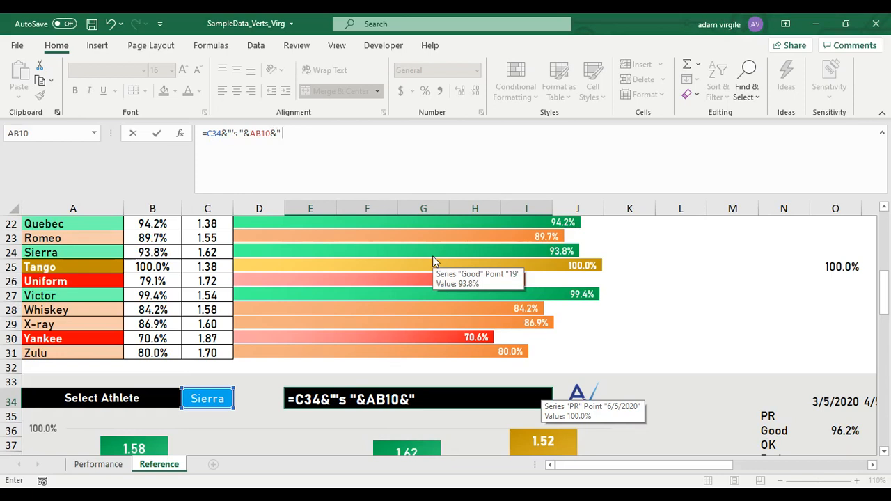
text(" P)
key(BackSpace)
text(Over Tim)
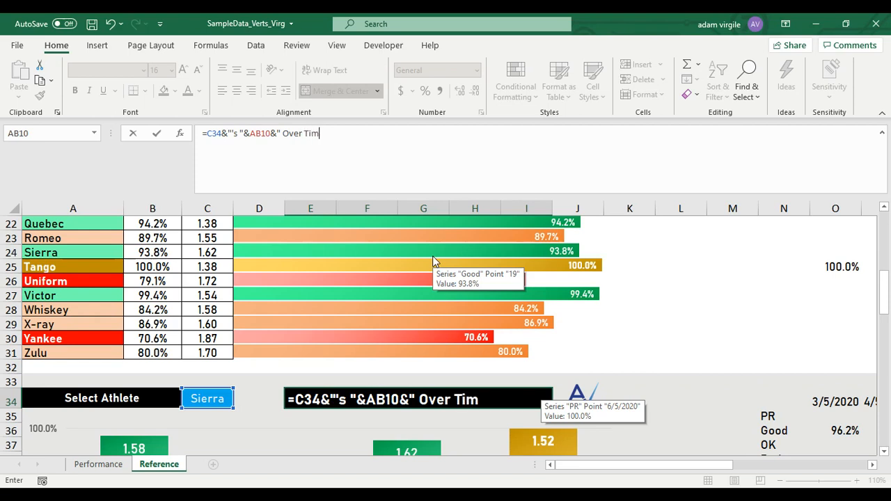
text(e")
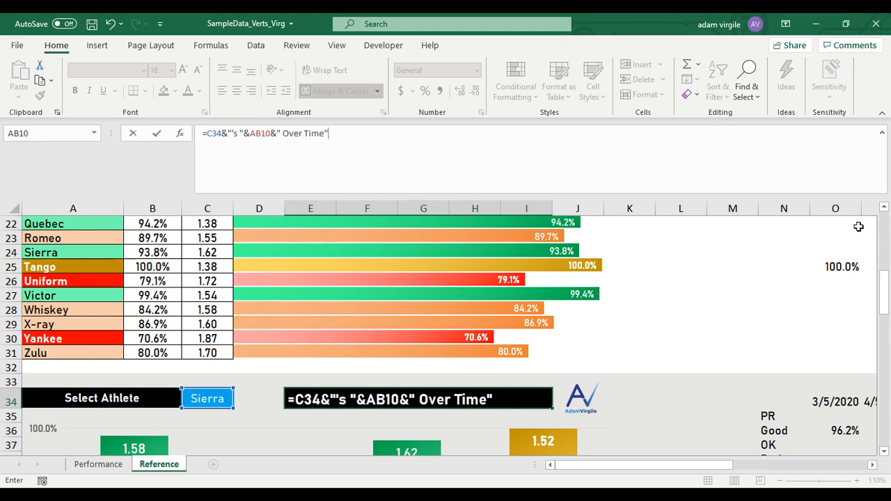
drag(679, 465, 820, 466)
drag(884, 300, 879, 253)
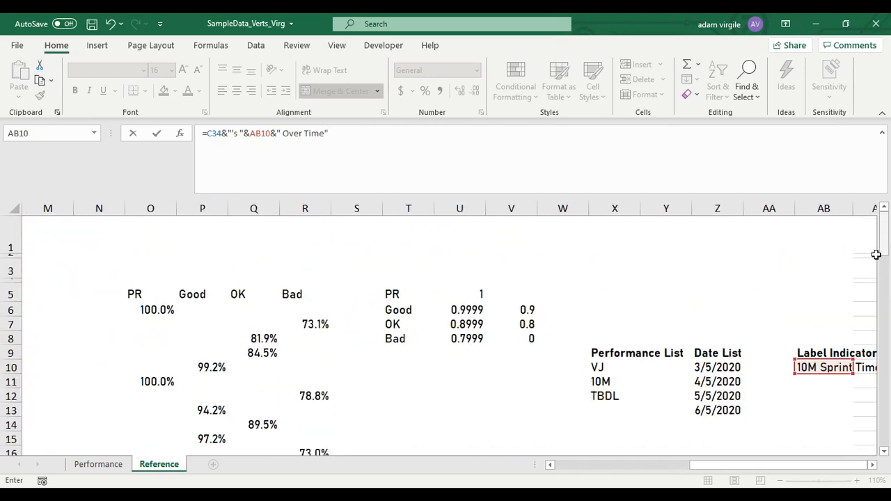
scroll(806, 414, down, 5)
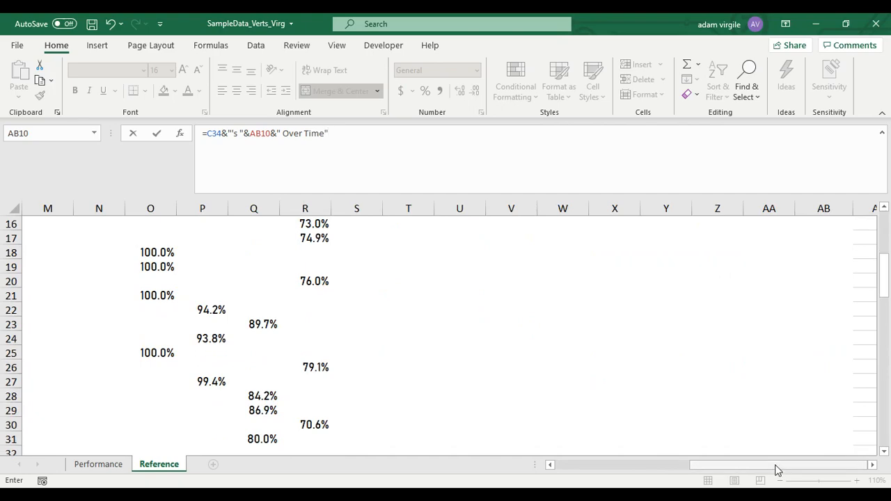
drag(775, 469, 613, 469)
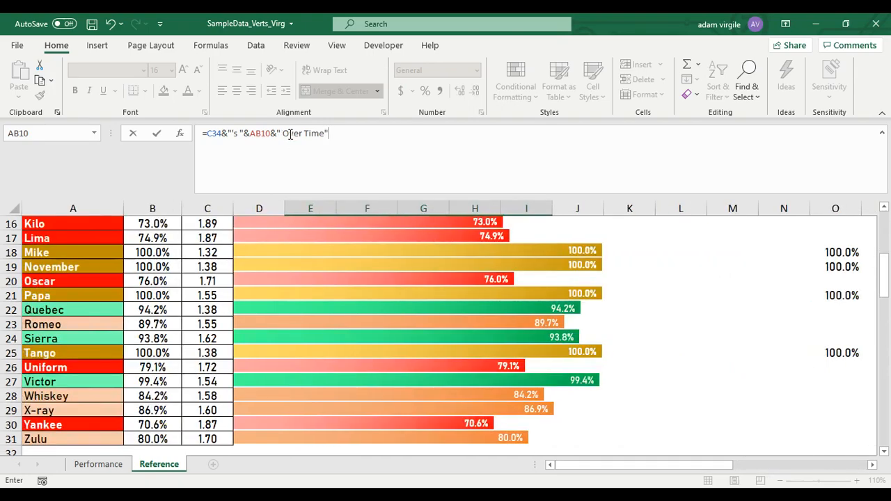
scroll(527, 370, down, 5)
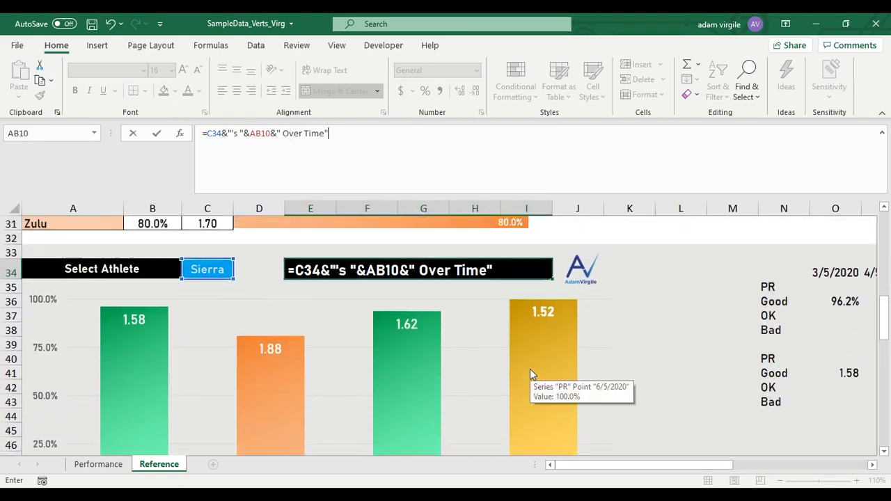
key(Return)
click(354, 275)
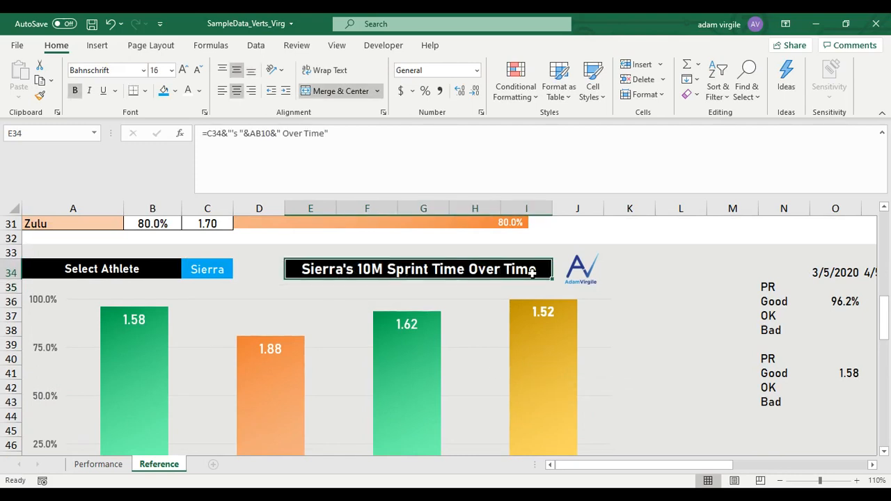
Change the selected athlete in C34 to Tango to test the chart title.
click(211, 273)
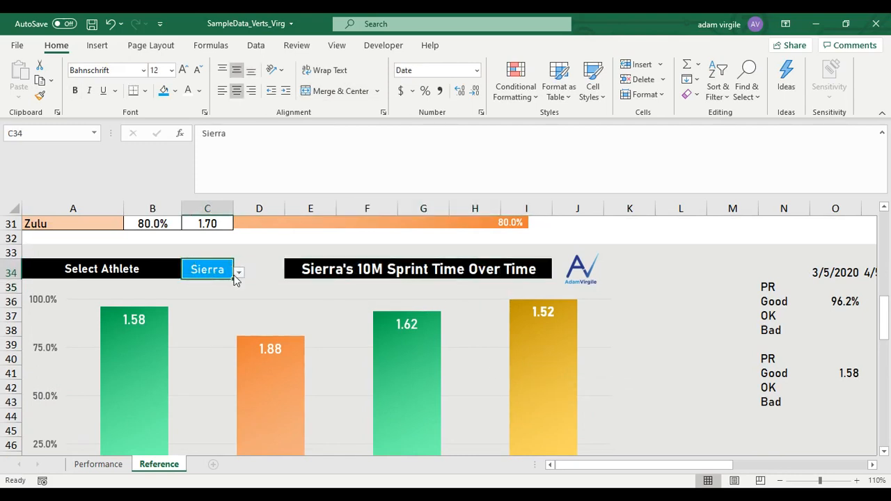
click(238, 273)
click(217, 295)
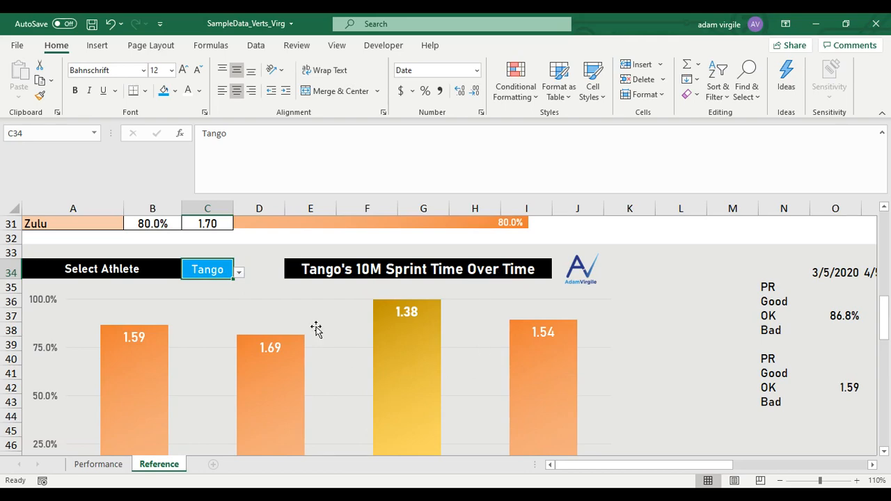
Set the performance metric in C5 to TBDL.
scroll(313, 327, up, 10)
click(202, 292)
click(238, 296)
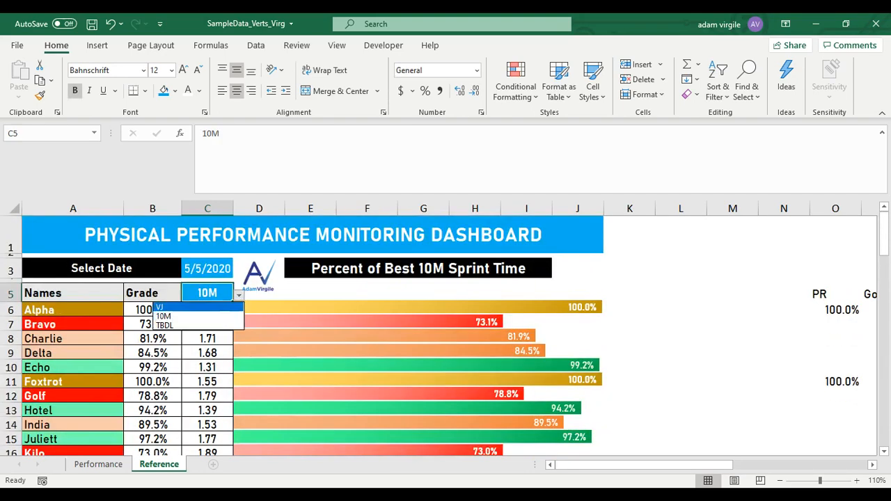
click(235, 324)
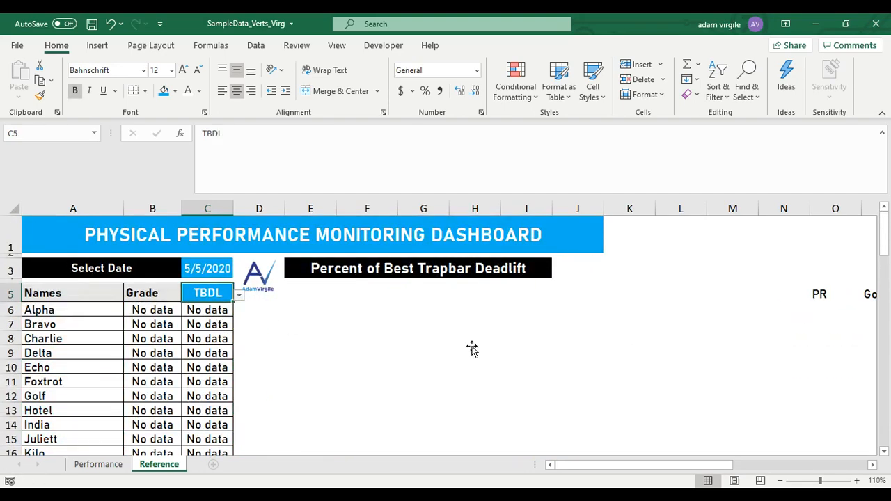
click(215, 272)
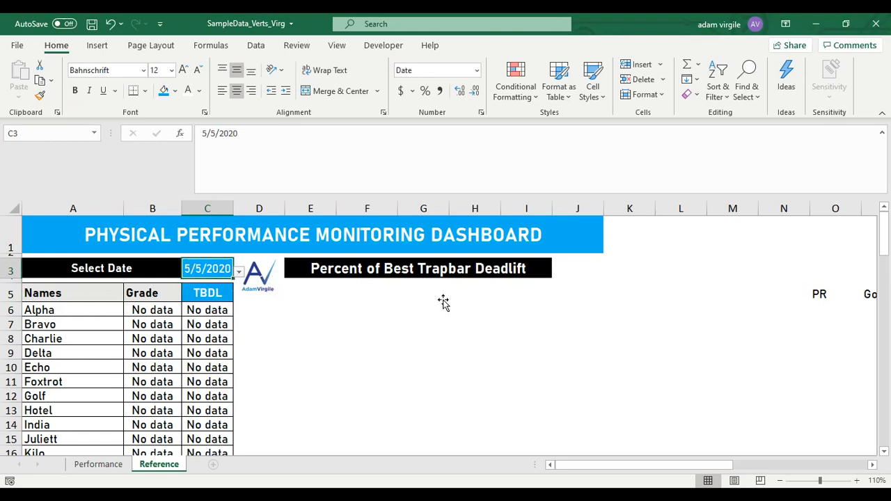
Check Tango's Trapbar Deadlift chart and title against the grade and value tables for all four dates.
scroll(488, 358, down, 9)
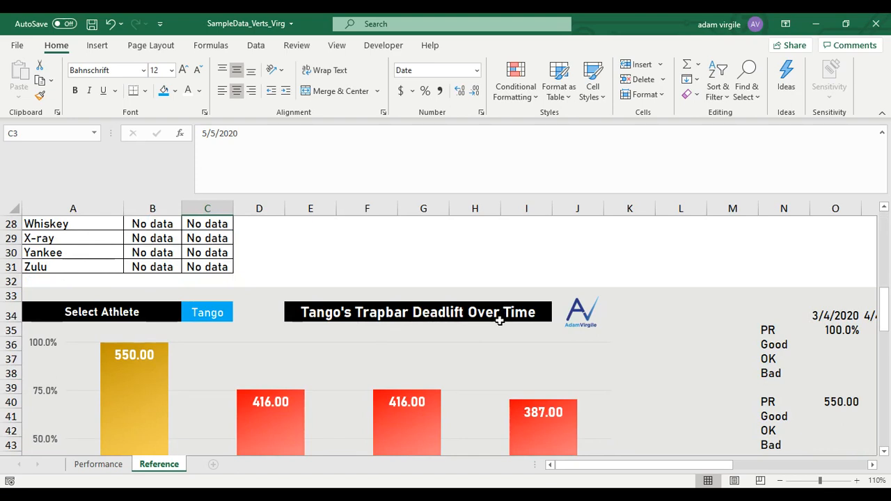
scroll(501, 323, down, 3)
scroll(501, 325, up, 1)
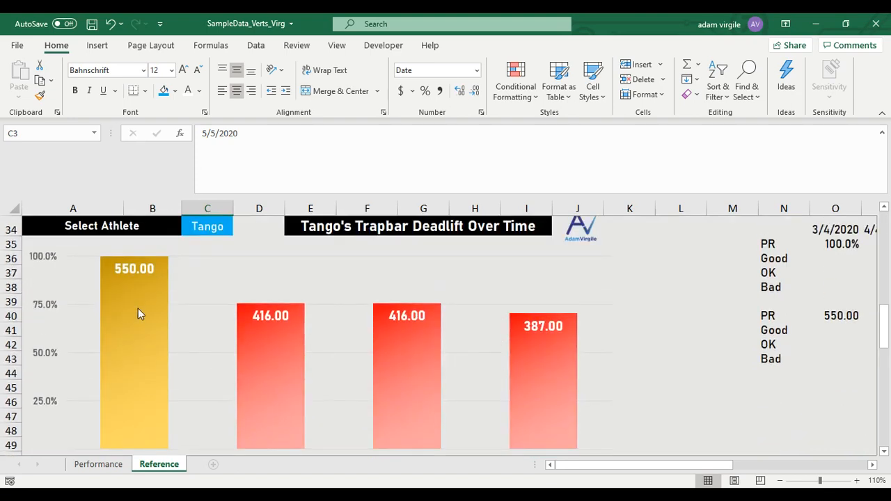
scroll(571, 473, up, 1)
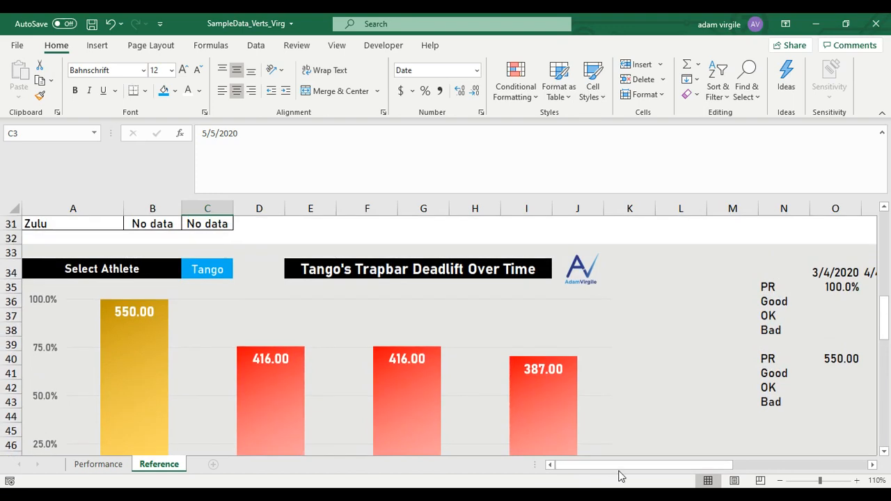
drag(619, 472, 675, 472)
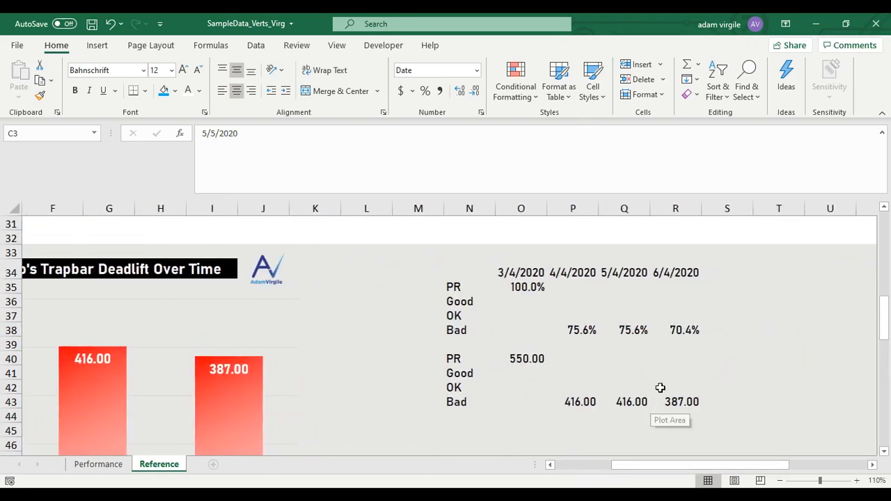
drag(578, 333, 683, 332)
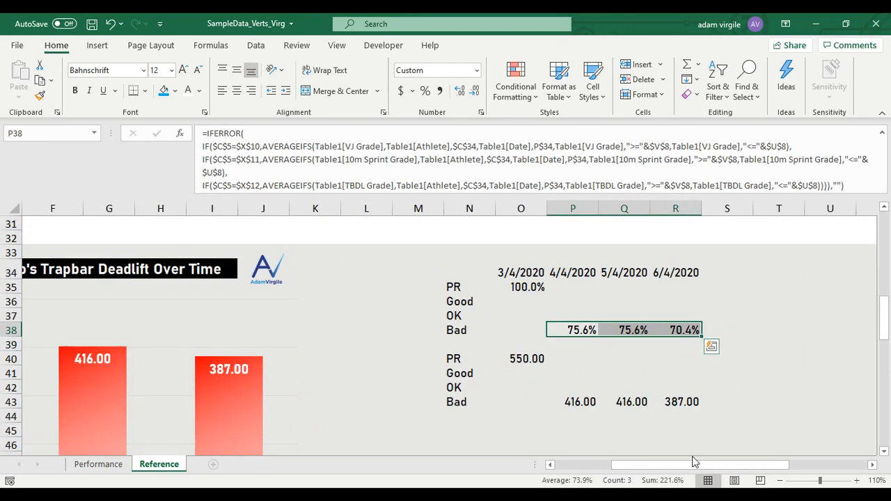
drag(697, 465, 639, 465)
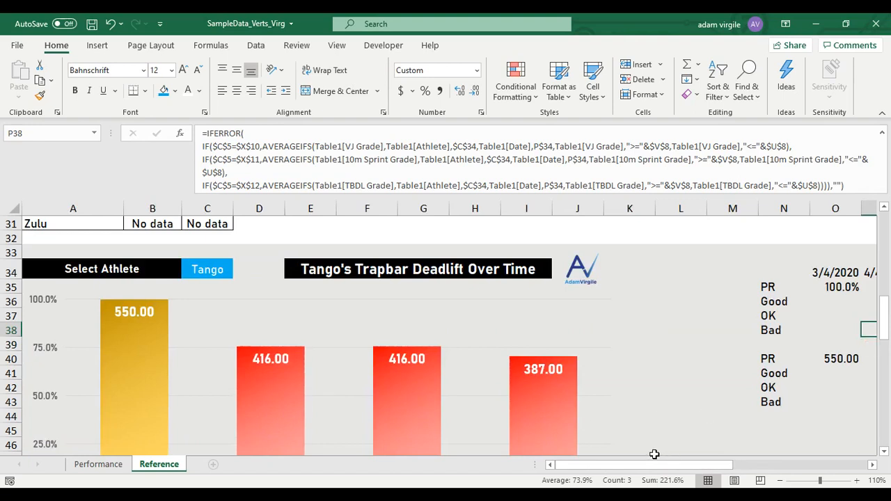
scroll(472, 406, down, 1)
scroll(341, 373, up, 1)
Change the selected athlete in C34 to Victor, followed by Whiskey, to test the trapbar deadlift chart.
click(209, 267)
click(238, 273)
click(171, 312)
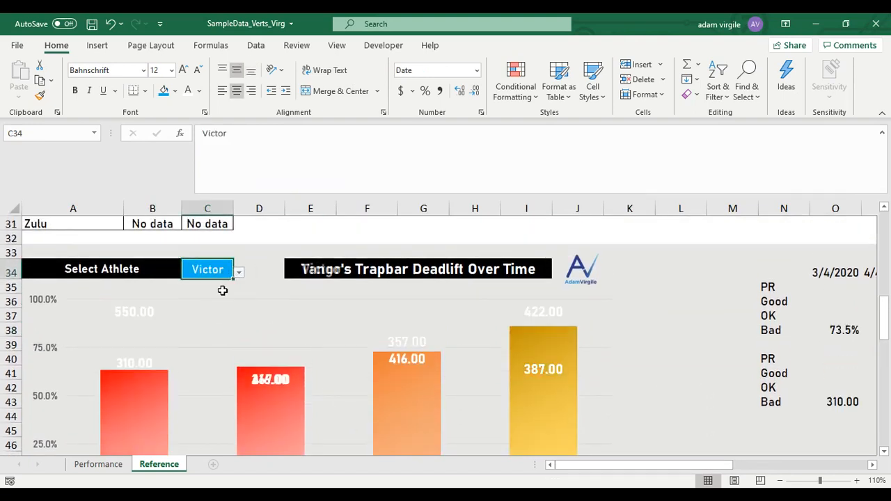
click(239, 273)
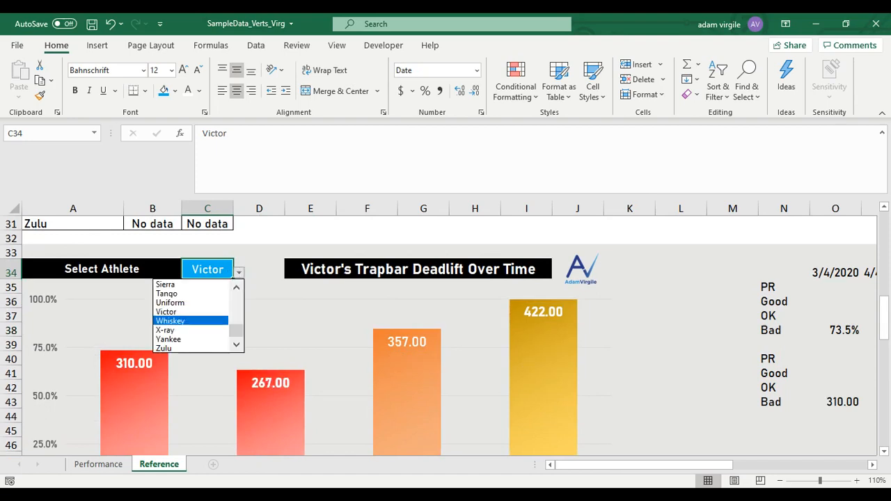
click(171, 321)
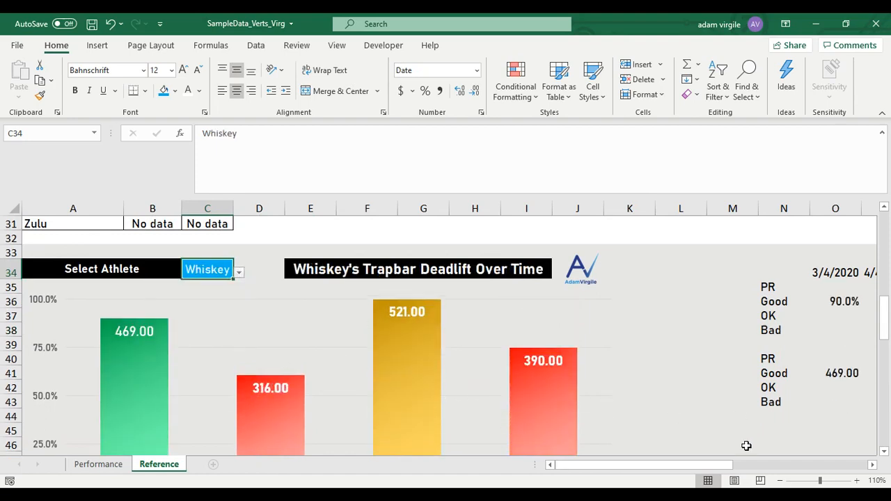
Set the dashboard date in C3 to 4/4/2020 and check the team's trapbar deadlift bars and Whiskey's chart.
scroll(690, 404, up, 10)
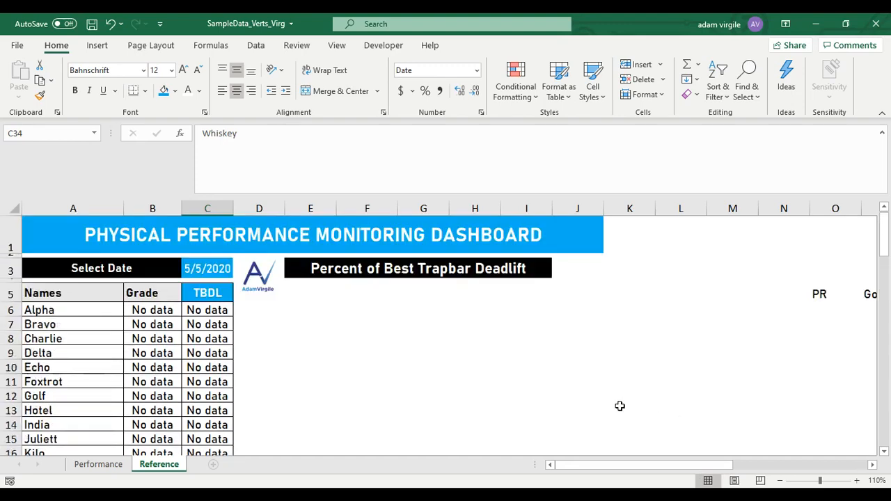
click(209, 269)
click(239, 272)
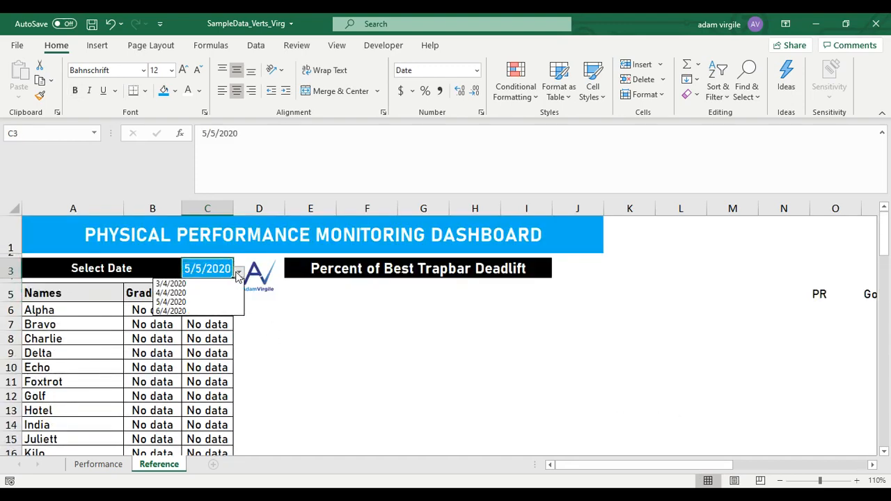
click(202, 292)
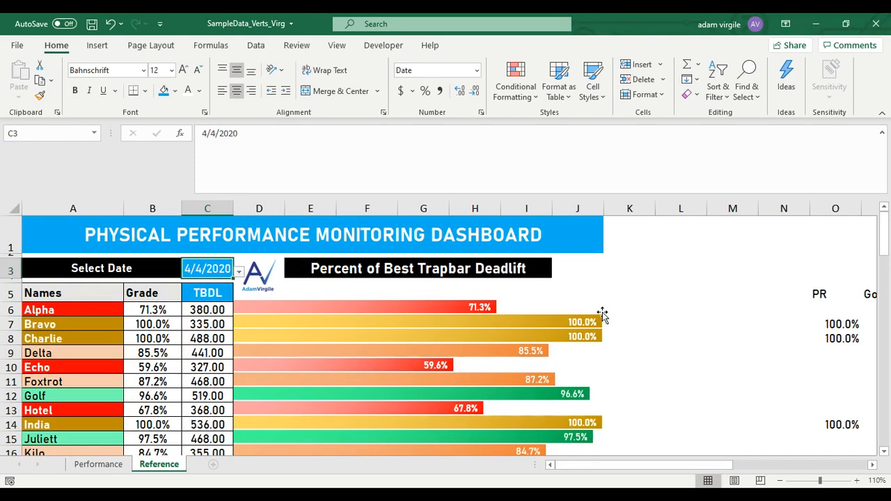
scroll(601, 317, down, 7)
scroll(599, 320, down, 5)
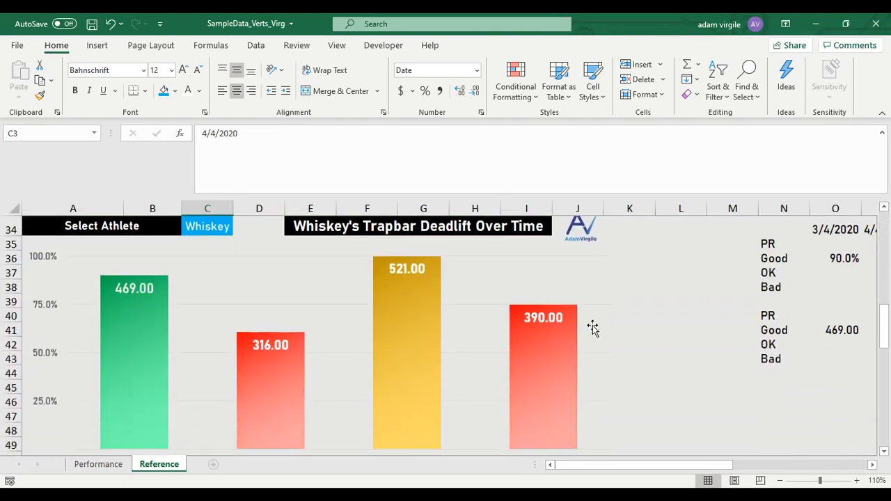
scroll(611, 351, up, 2)
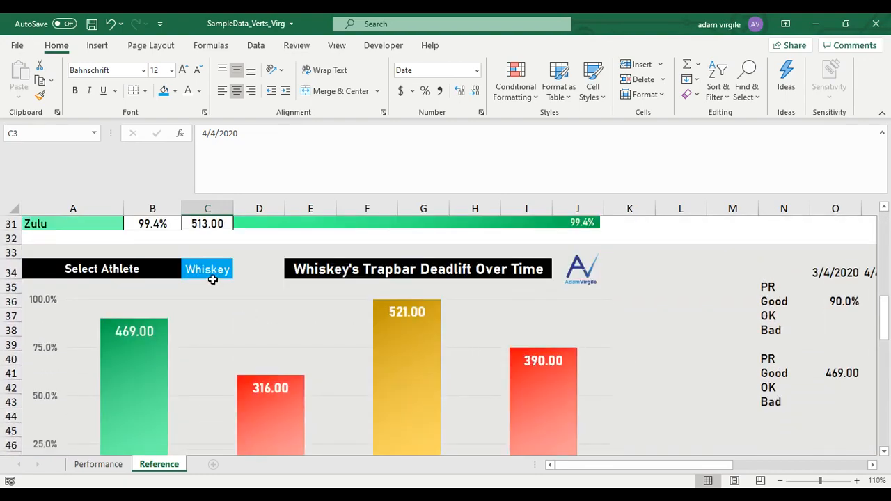
scroll(186, 278, up, 9)
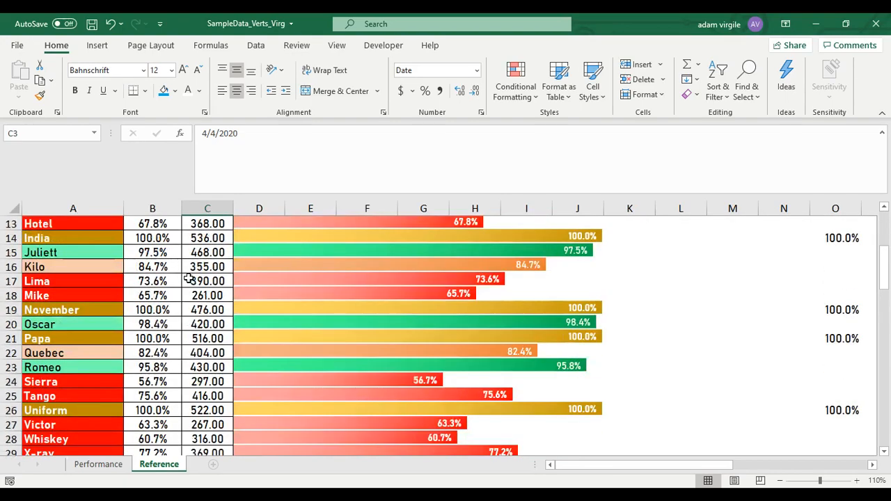
scroll(502, 286, up, 2)
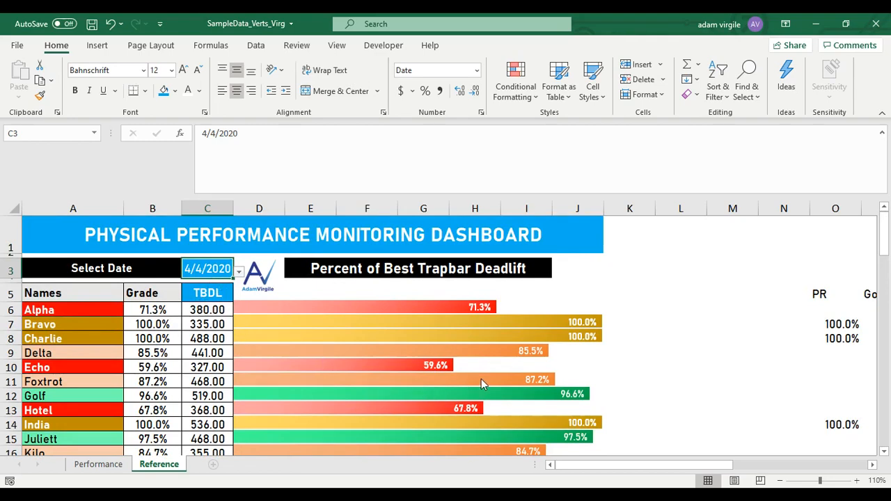
Shrink the formula bar to a single line and look over the dashboard down to the athlete chart's date axis.
drag(421, 195, 422, 143)
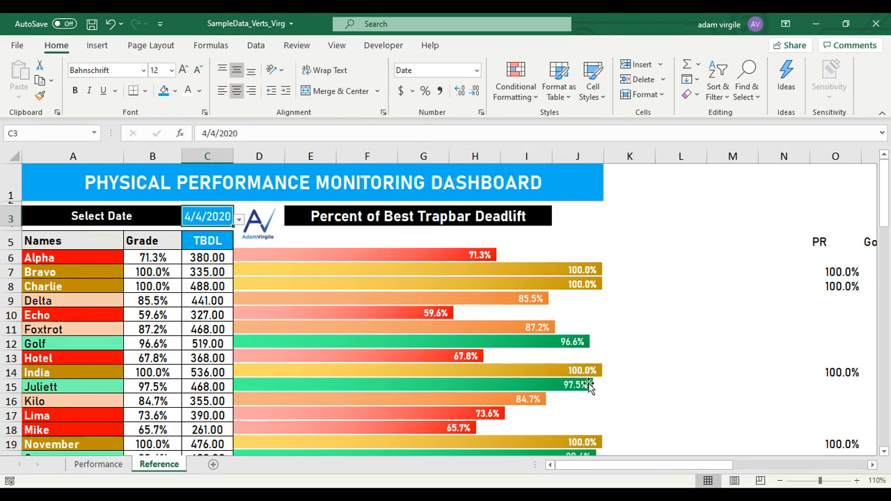
mouse_move(687, 465)
mouse_down()
mouse_move(662, 468)
mouse_move(805, 464)
mouse_move(671, 465)
mouse_up()
scroll(279, 312, down, 4)
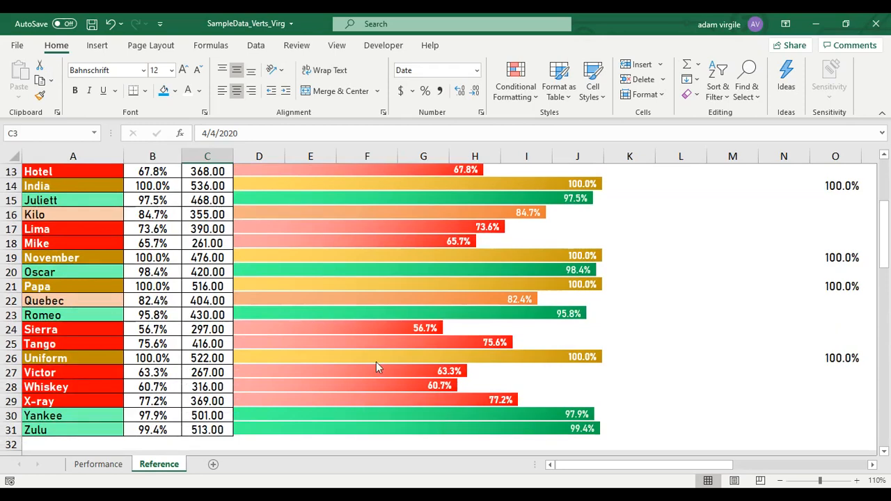
scroll(376, 363, down, 3)
scroll(376, 367, down, 4)
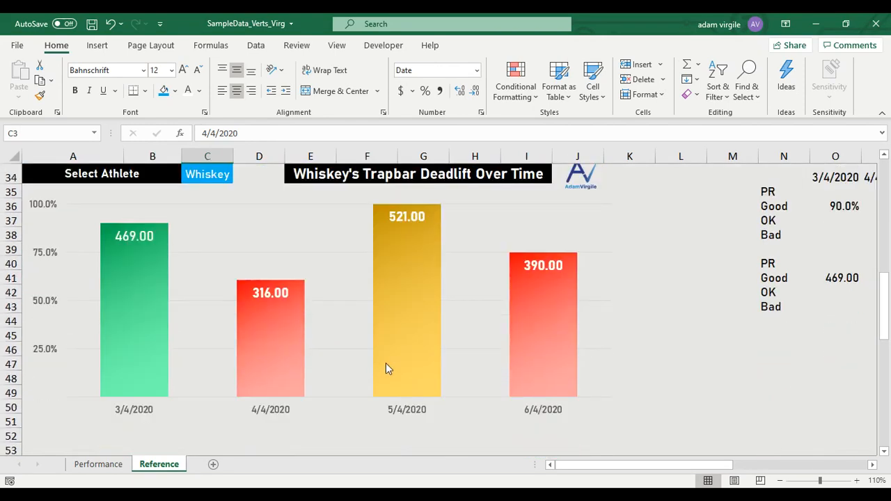
scroll(385, 368, up, 1)
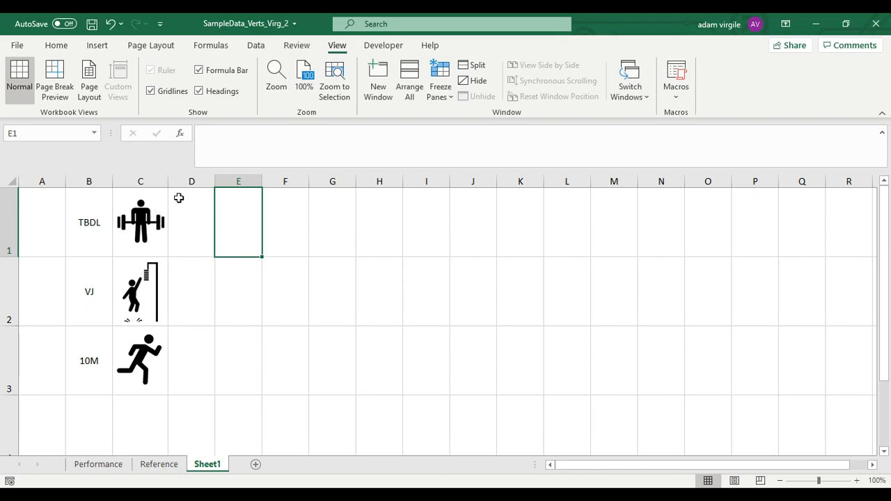
In the SampleData_Verts_Virg_2 workbook, go from the metric icons on Sheet1 to the Reference sheet.
click(161, 465)
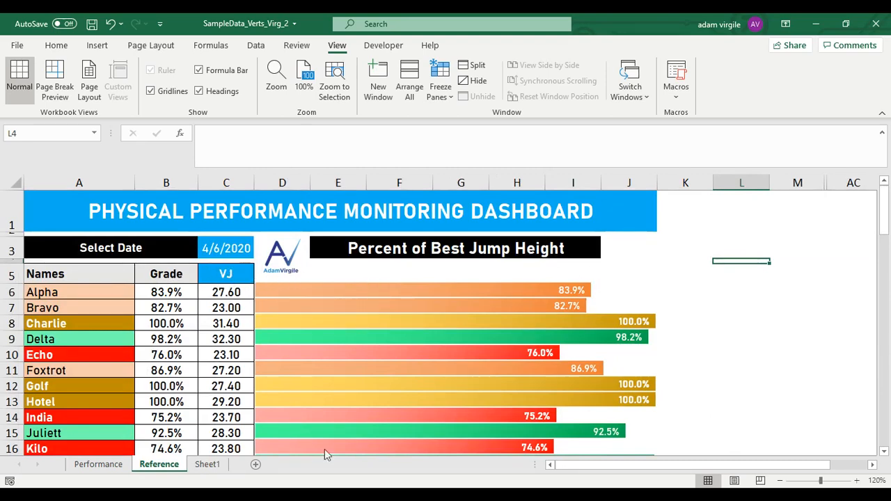
Review the metric labels TBDL, VJ and 10M in B1:B3 beside their icons on Sheet1.
click(208, 465)
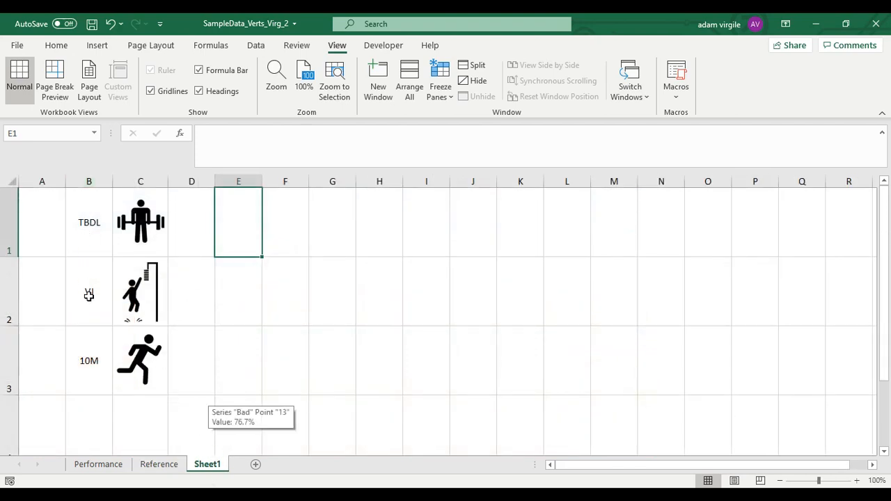
click(204, 348)
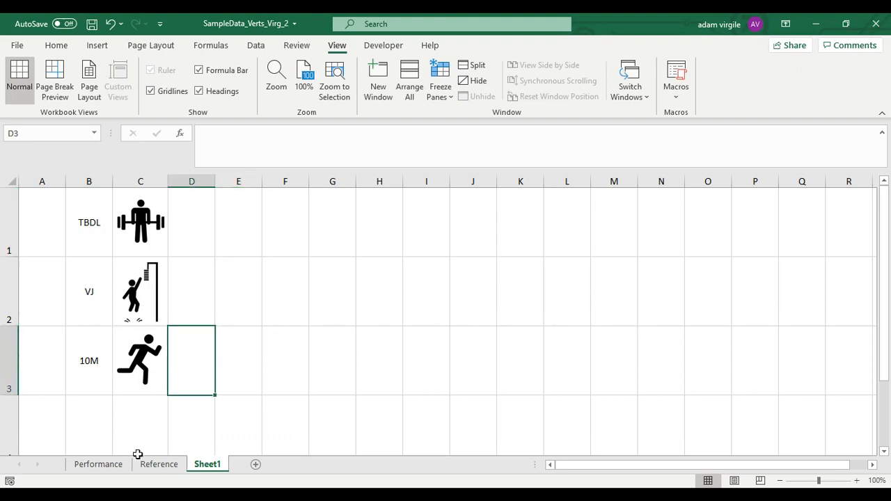
click(90, 246)
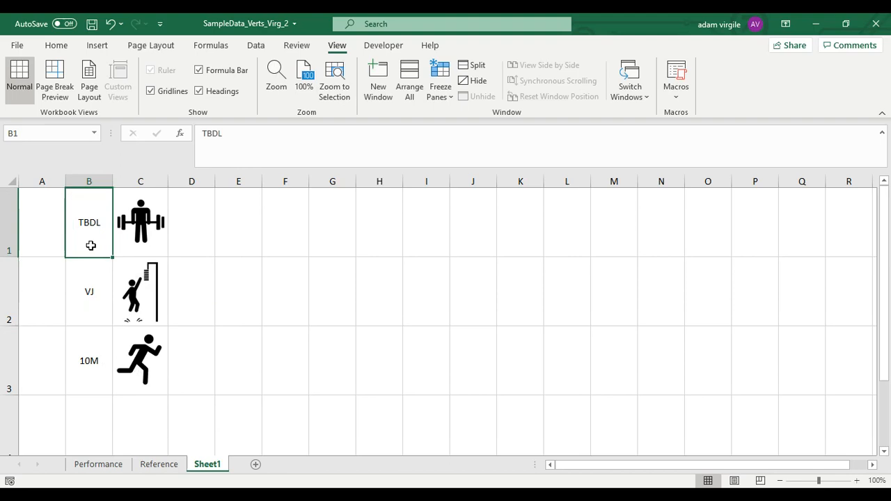
click(94, 297)
click(94, 368)
On the Reference sheet, compare the metric options offered in C5 and inspect the C6 formula that depends on them.
click(159, 464)
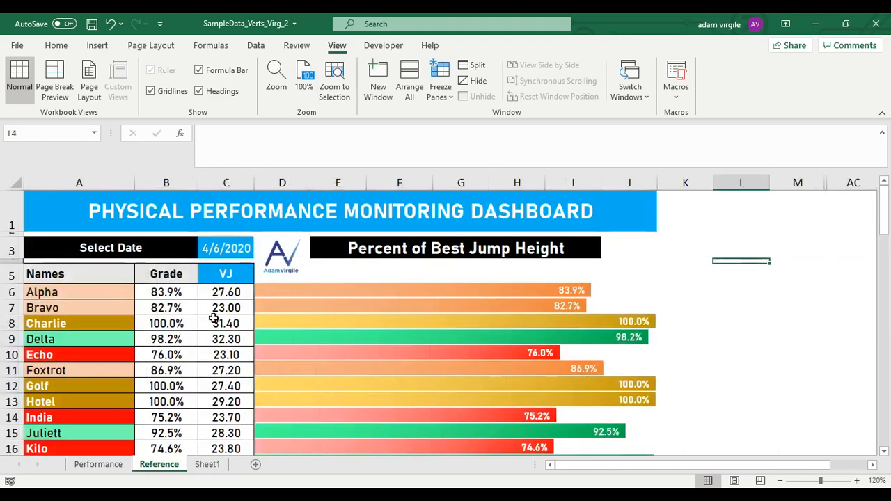
click(226, 273)
click(259, 277)
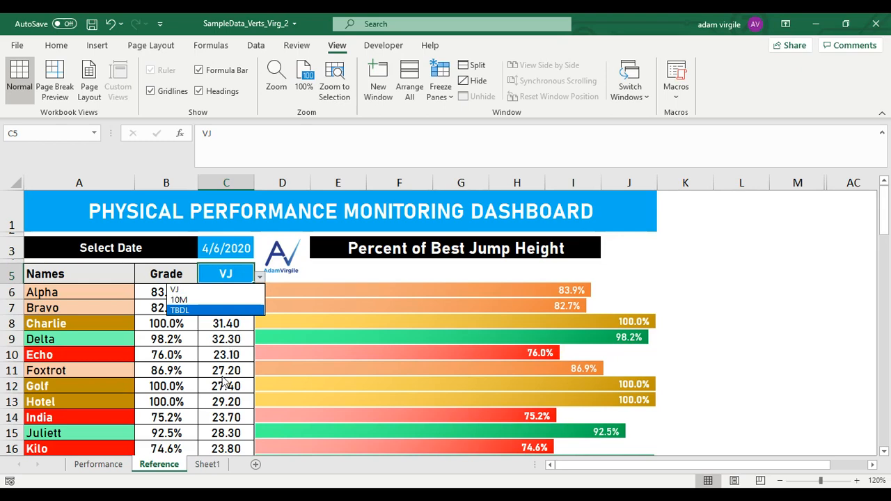
click(232, 268)
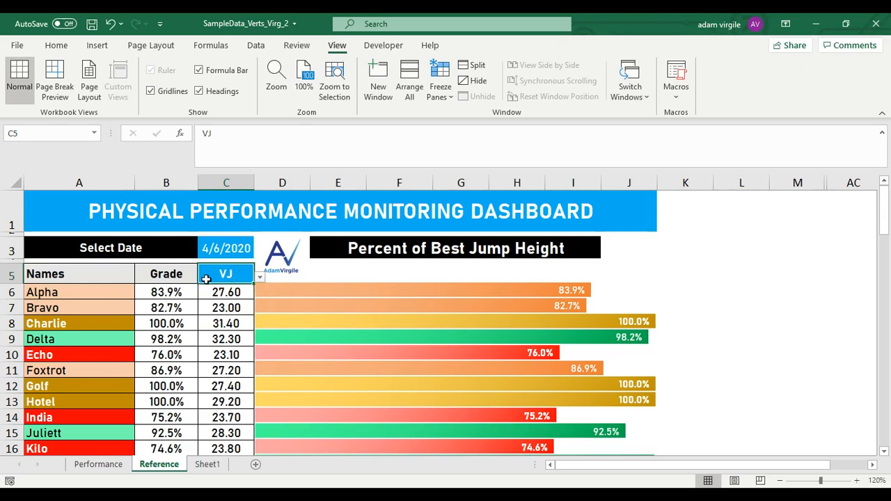
click(227, 296)
click(297, 151)
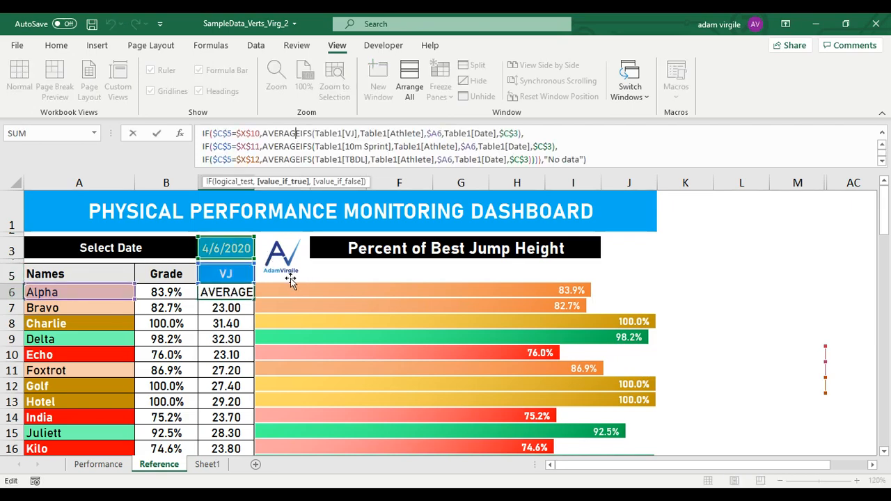
key(Escape)
On Sheet1, nudge the barbell icon within C1 and move it back to its place.
click(207, 464)
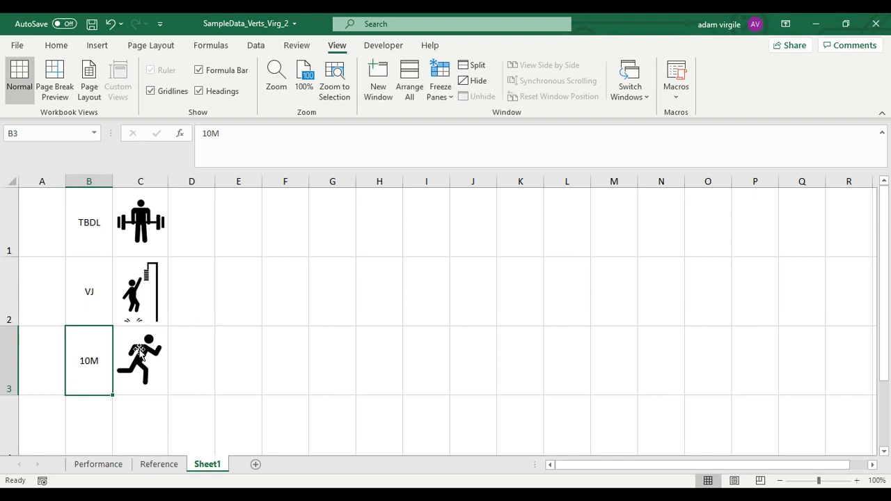
click(146, 219)
mouse_move(146, 219)
mouse_down()
mouse_move(315, 222)
mouse_move(136, 221)
mouse_up()
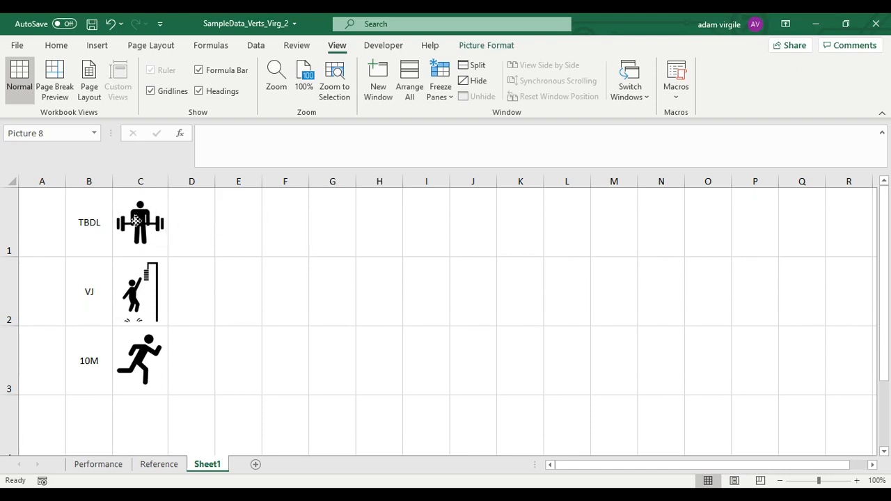
click(230, 221)
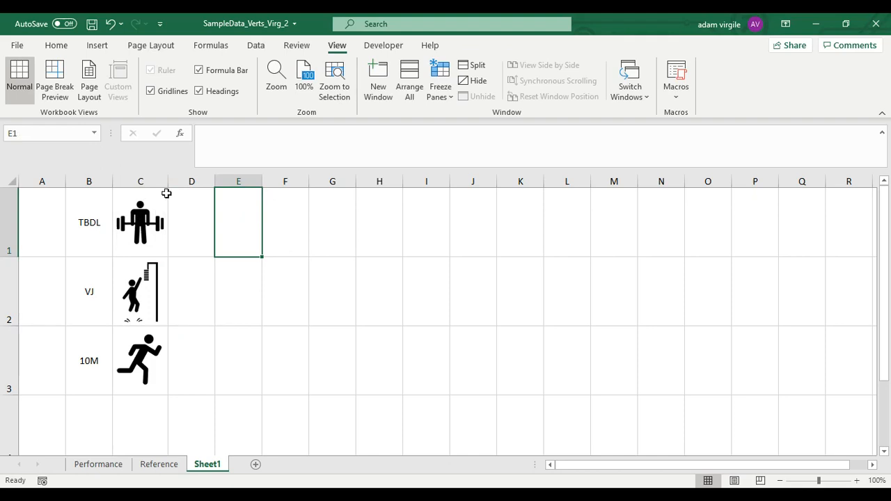
click(167, 194)
drag(153, 225, 155, 226)
Copy cell C2 on Sheet1, which holds the vertical jump icon, rather than the picture itself.
click(155, 261)
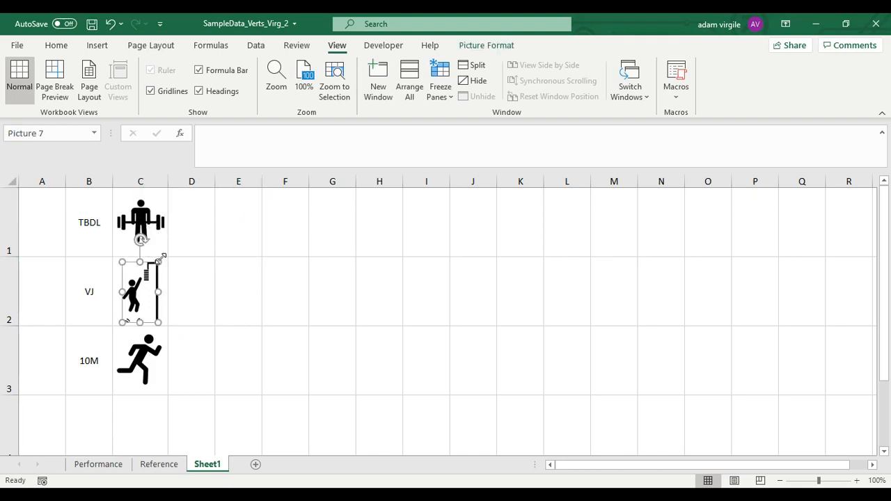
click(164, 262)
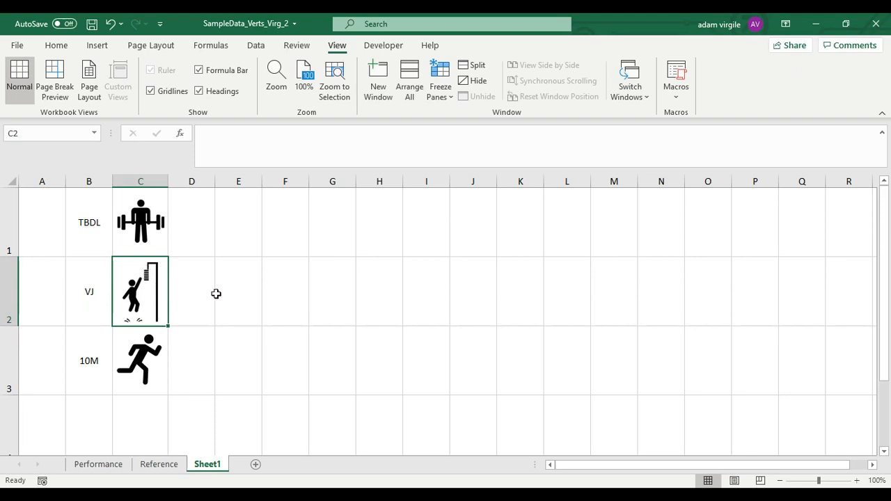
key(ctrl+c)
click(132, 282)
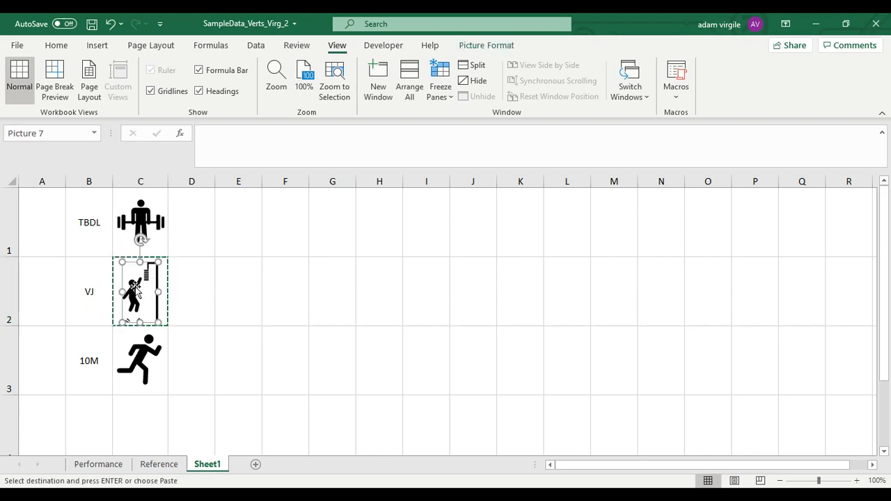
click(166, 280)
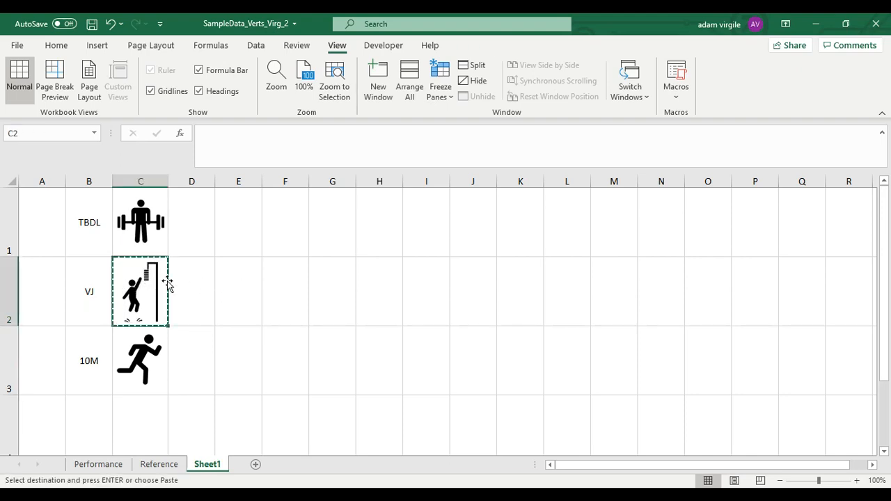
Paste the copied cell on the Reference sheet as a linked picture and place it over column J beside the dashboard titles.
click(166, 465)
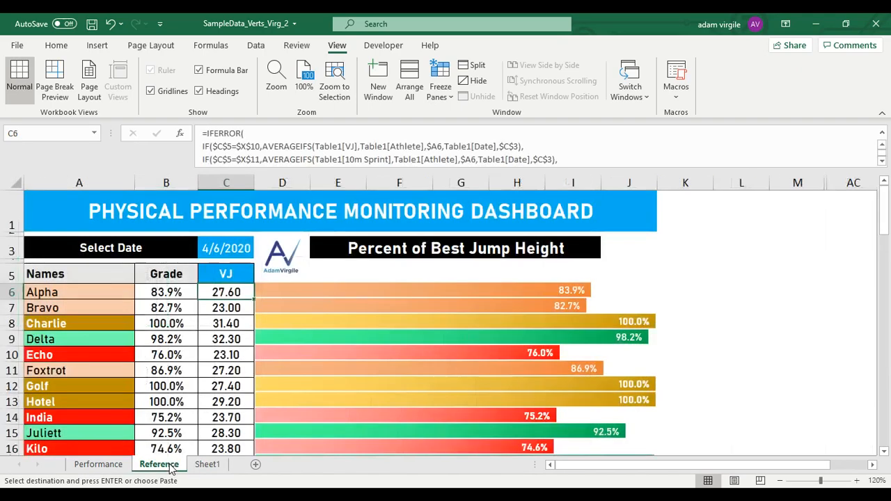
right_click(660, 237)
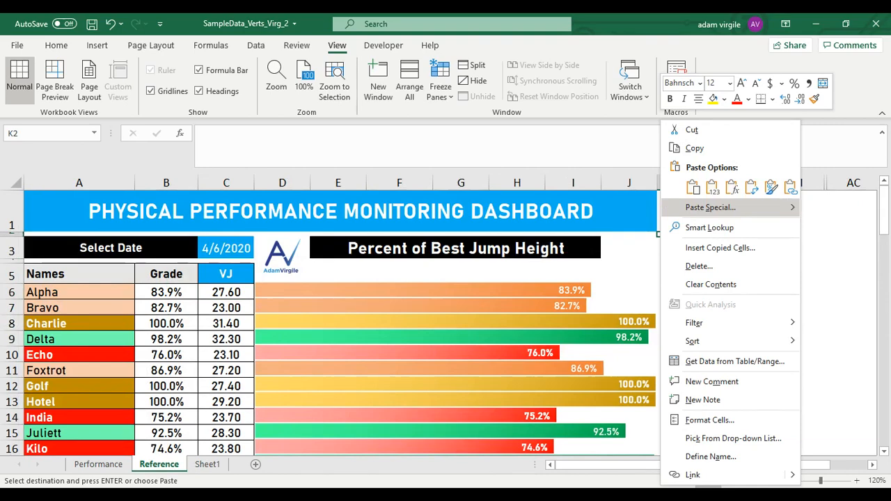
mouse_move(786, 207)
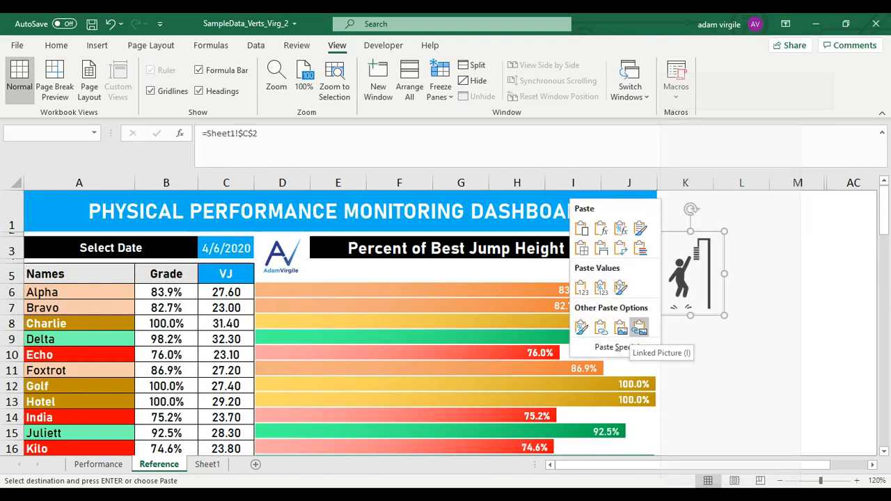
click(639, 326)
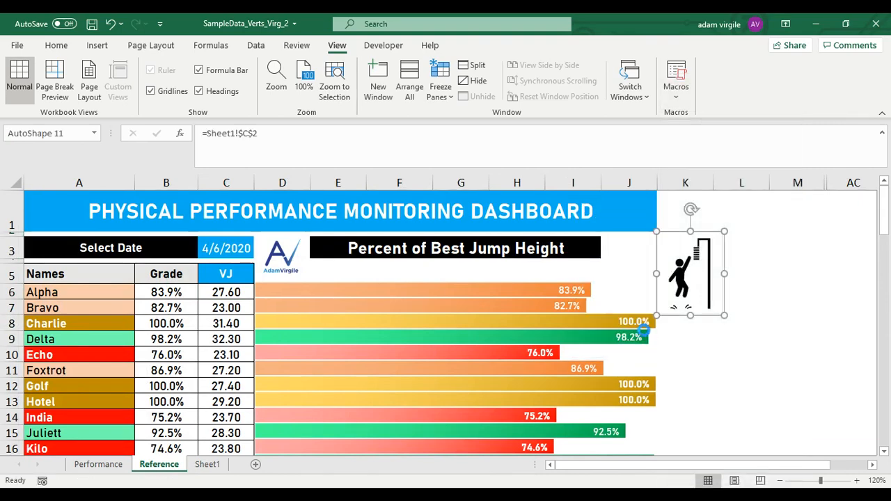
click(764, 273)
drag(705, 295, 654, 257)
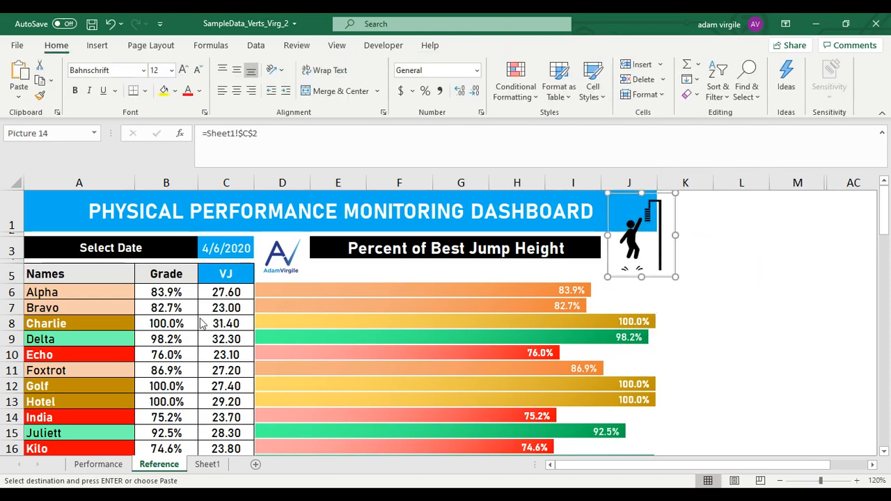
Switch the metric in C5 to 10M and back to VJ to check whether the linked icon follows.
click(223, 279)
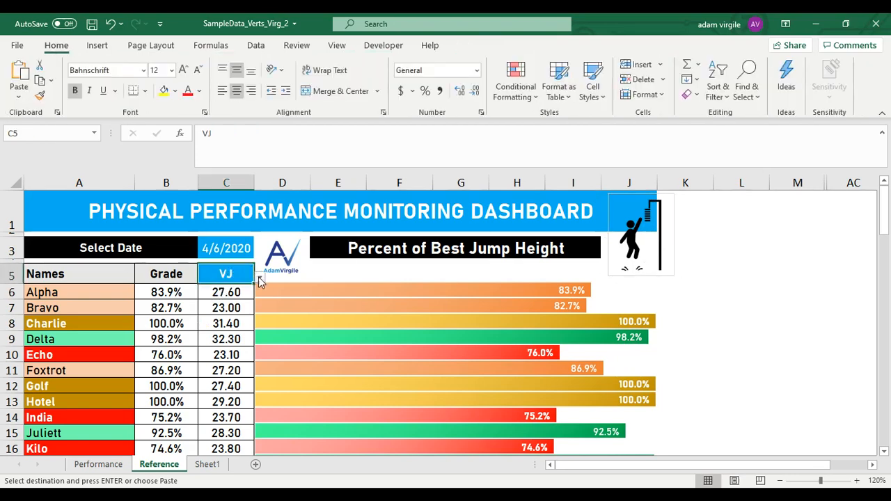
click(259, 278)
click(238, 295)
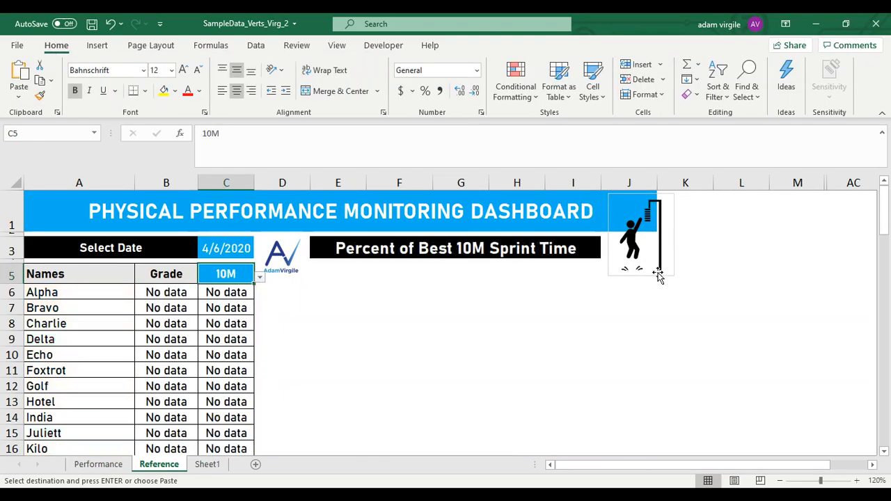
click(259, 279)
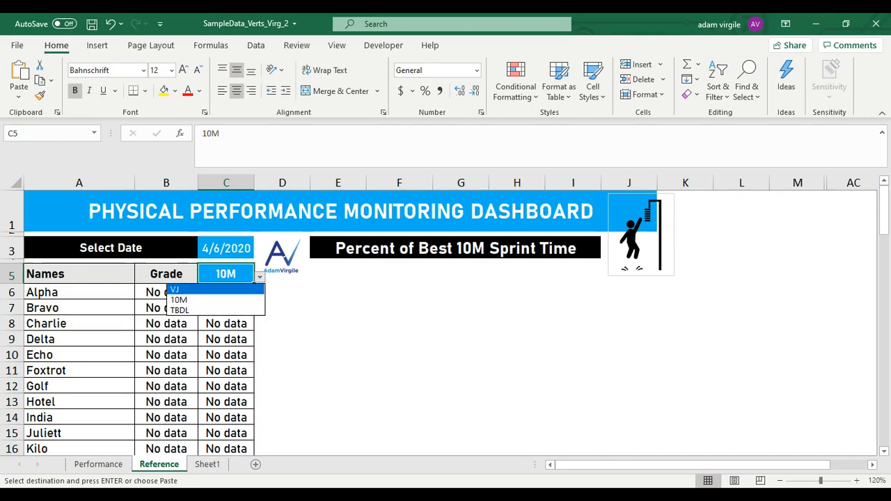
click(230, 290)
Start an INDEX formula in L5 of the Reference sheet with the absolute column Sheet1!$C:$C as its array.
click(702, 251)
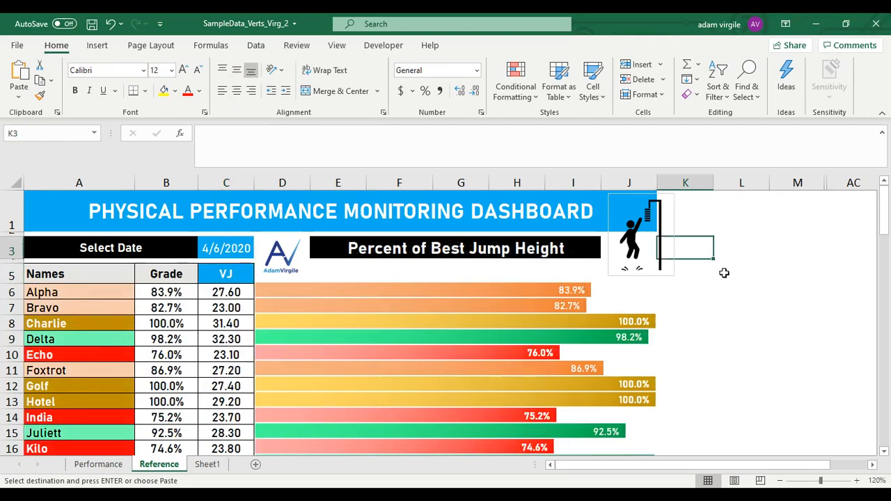
click(772, 252)
click(758, 268)
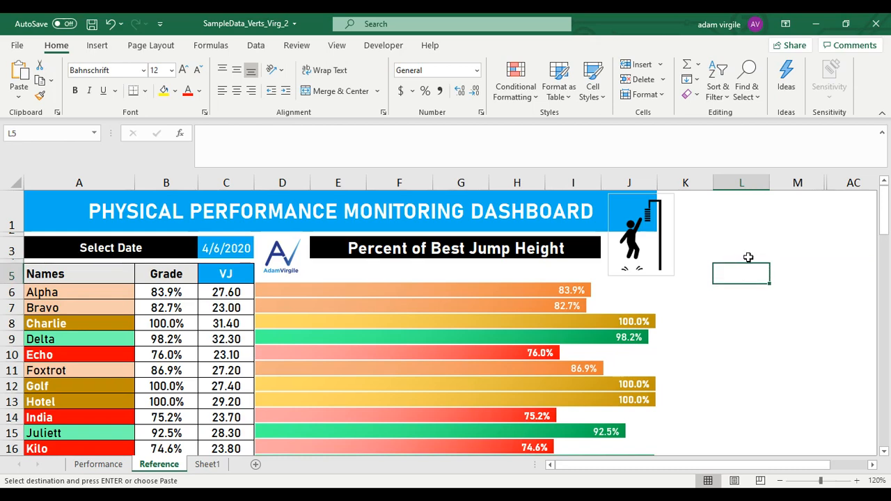
text(=)
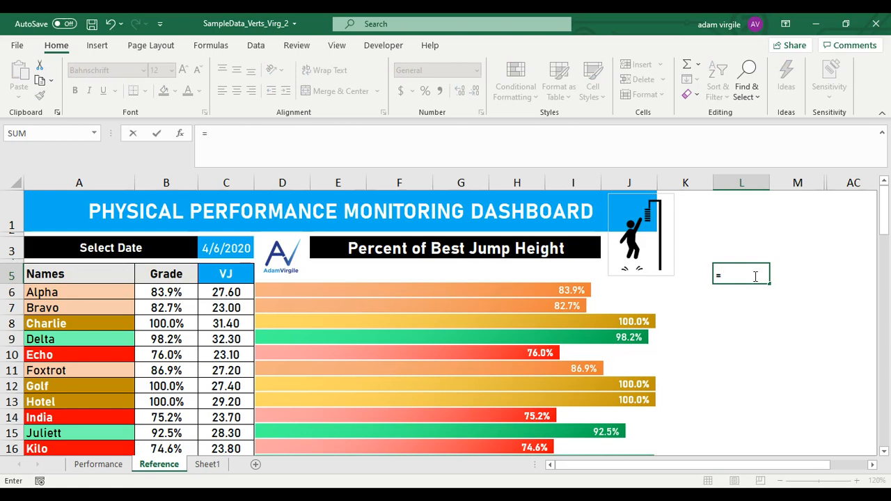
text(INDEX()
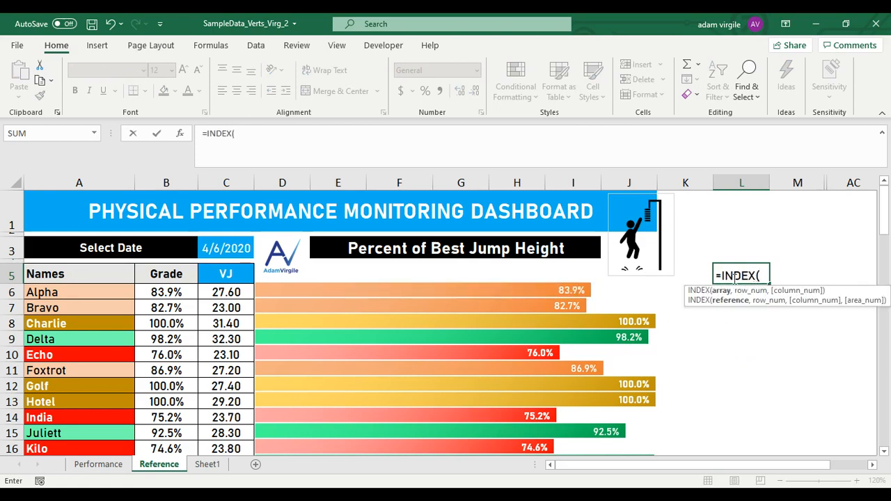
click(209, 465)
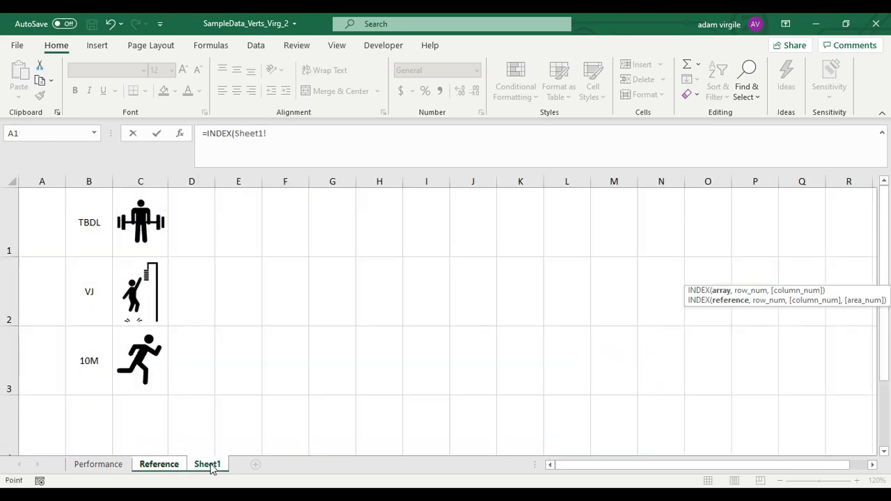
click(148, 182)
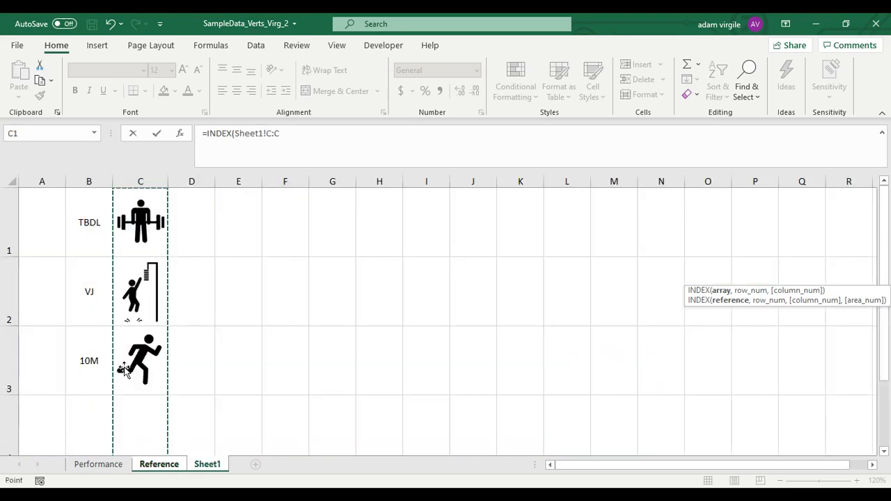
click(265, 133)
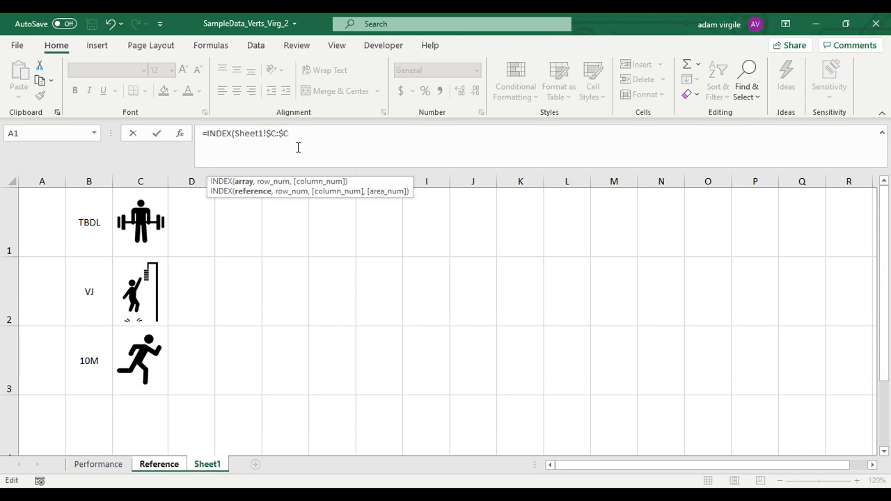
text(,)
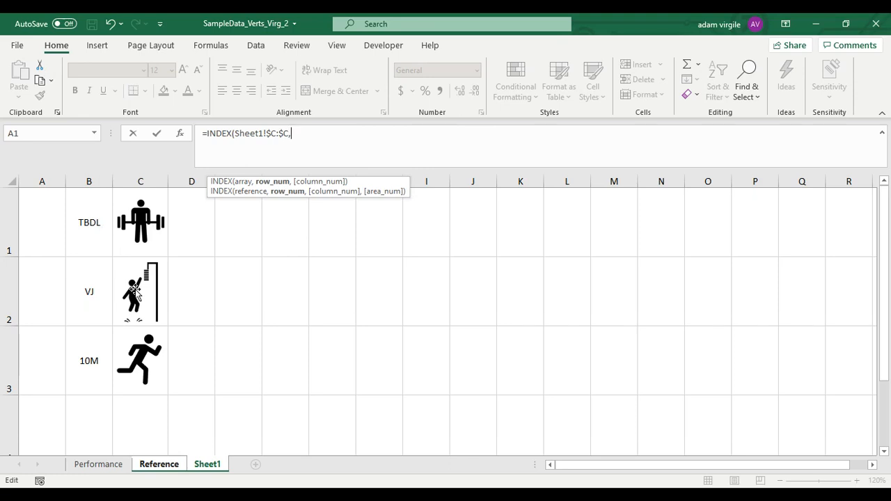
Add a MATCH function as the row number of the INDEX formula, with the absolute cell Reference!$C$5 as its lookup value.
text(MATCH)
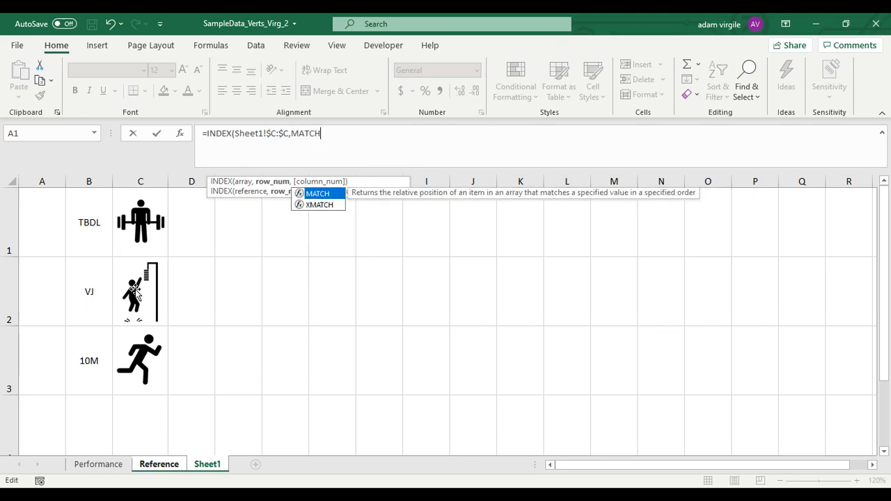
text(()
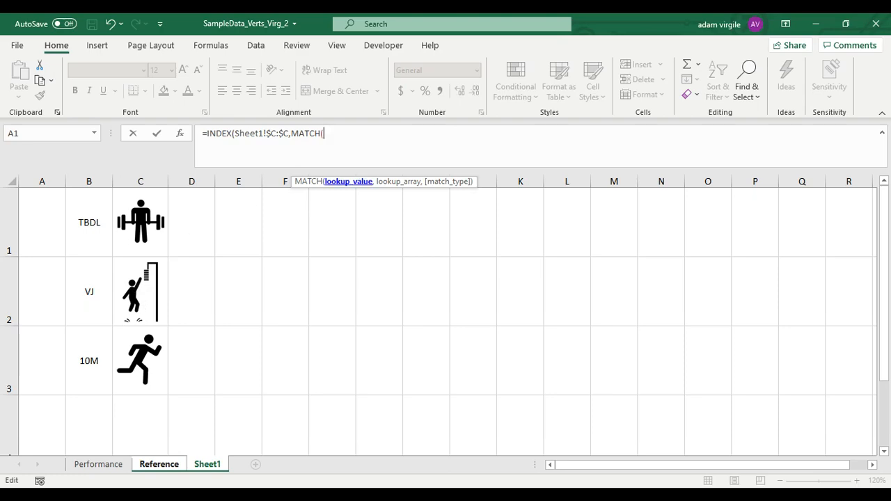
click(157, 467)
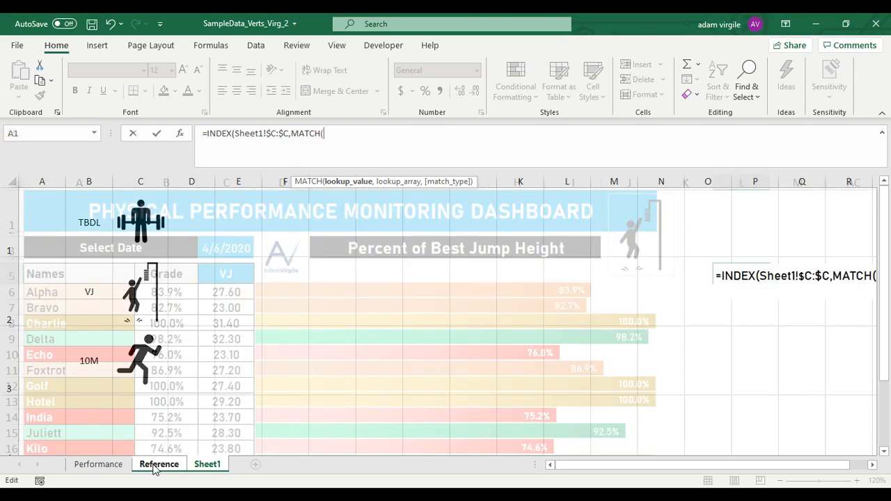
click(227, 274)
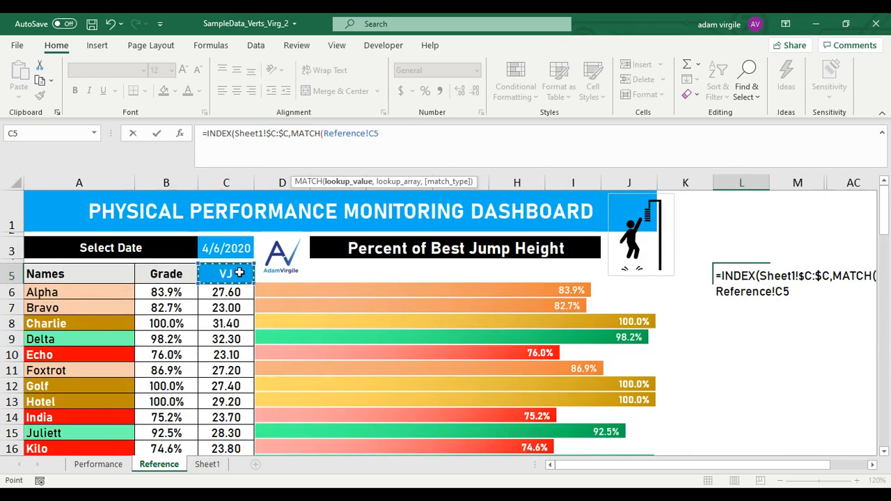
click(374, 134)
text($C$)
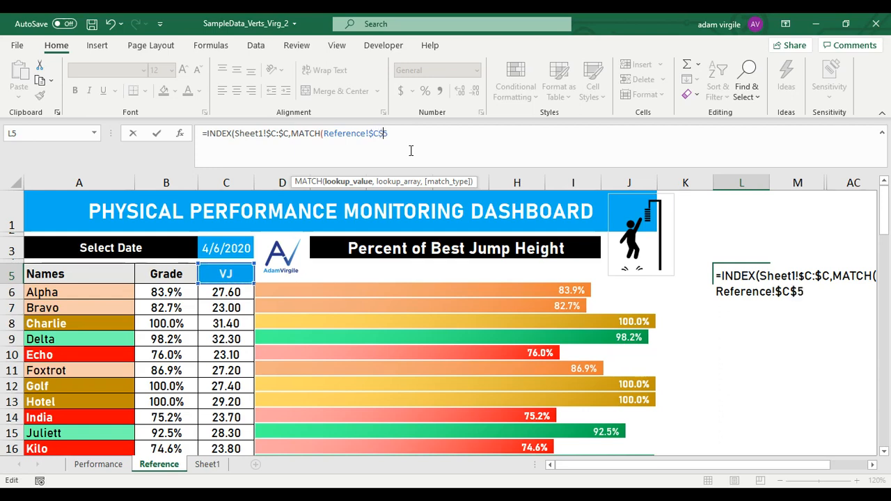
text(,)
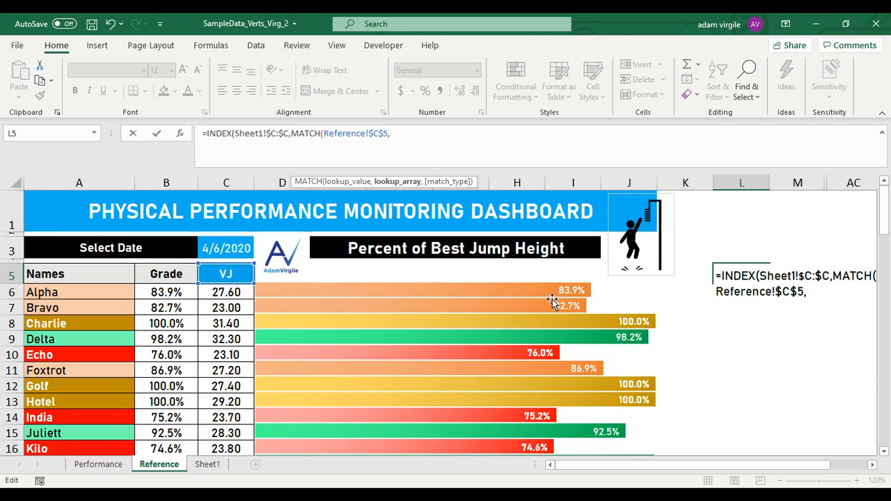
Complete the MATCH with the absolute column Sheet1!$B:$B as lookup array and 0 for an exact match, and commit the formula.
click(208, 464)
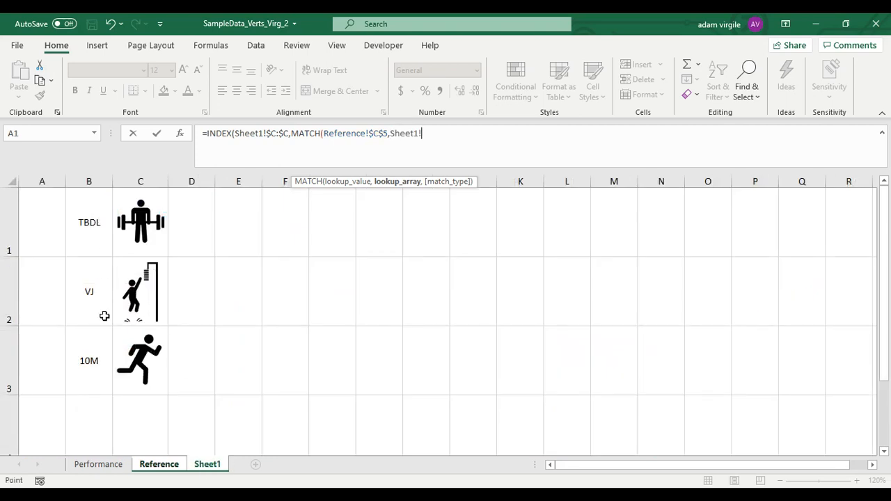
click(103, 174)
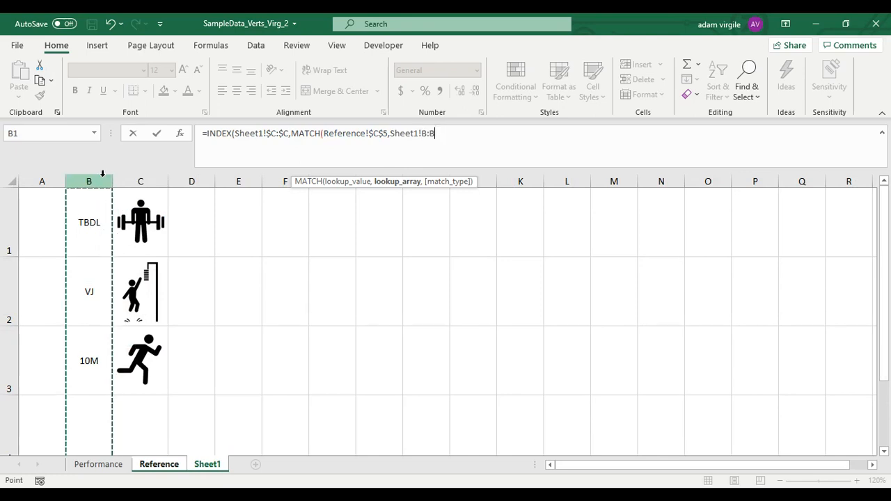
click(422, 133)
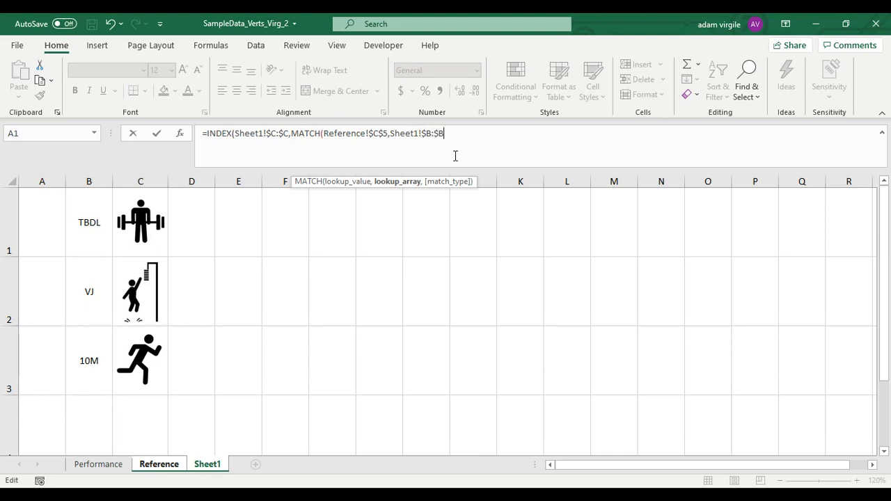
text(,)
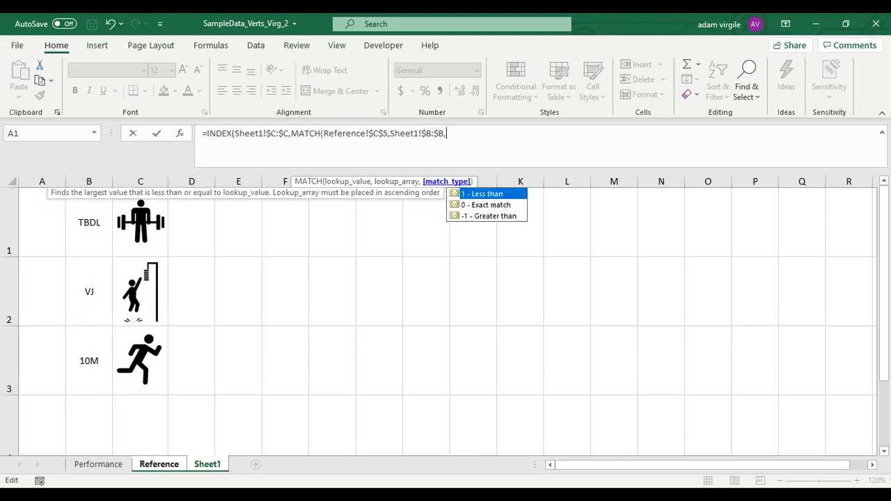
text(0)))
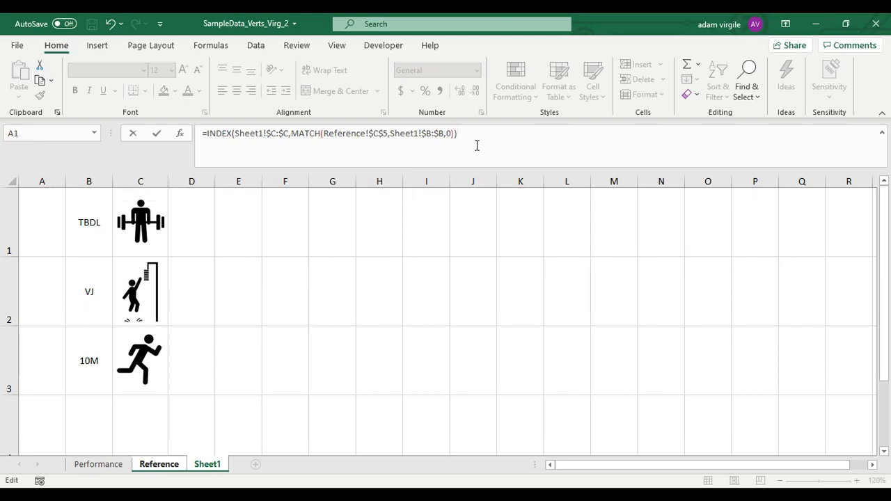
key(Return)
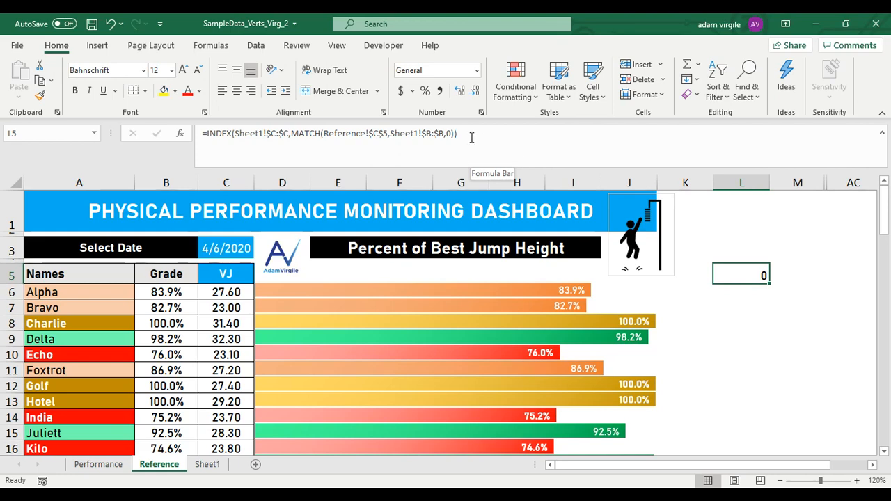
Try to commit the L5 formula without its final closing parenthesis, and put the parenthesis back.
click(536, 150)
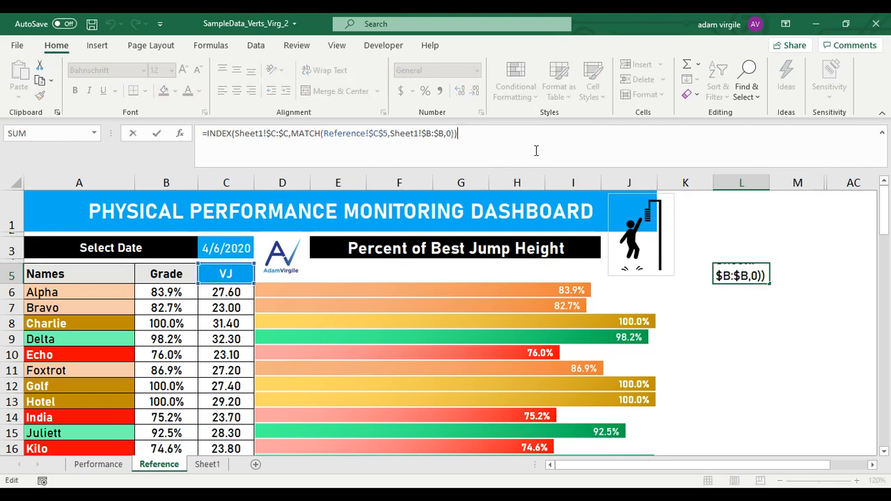
key(BackSpace)
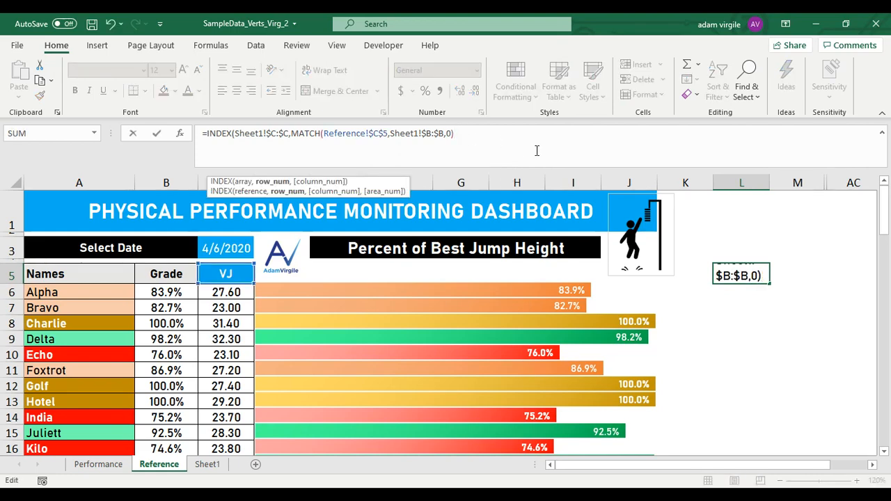
key(Return)
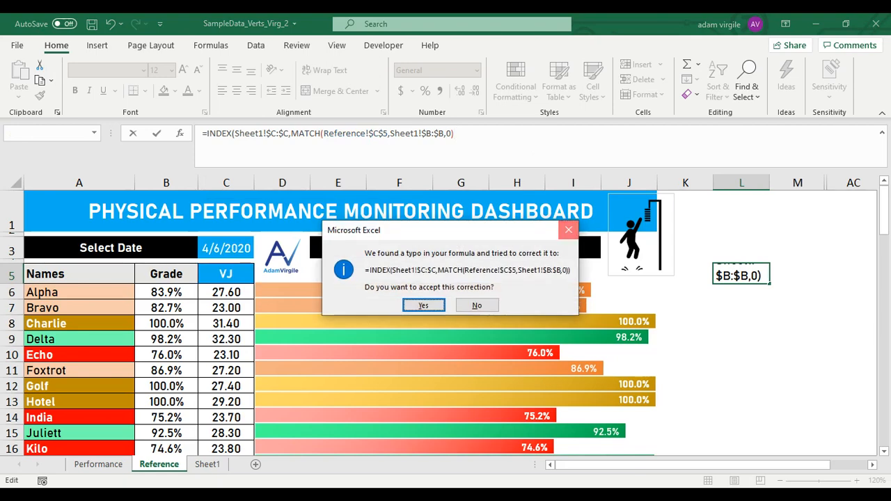
click(569, 230)
click(452, 294)
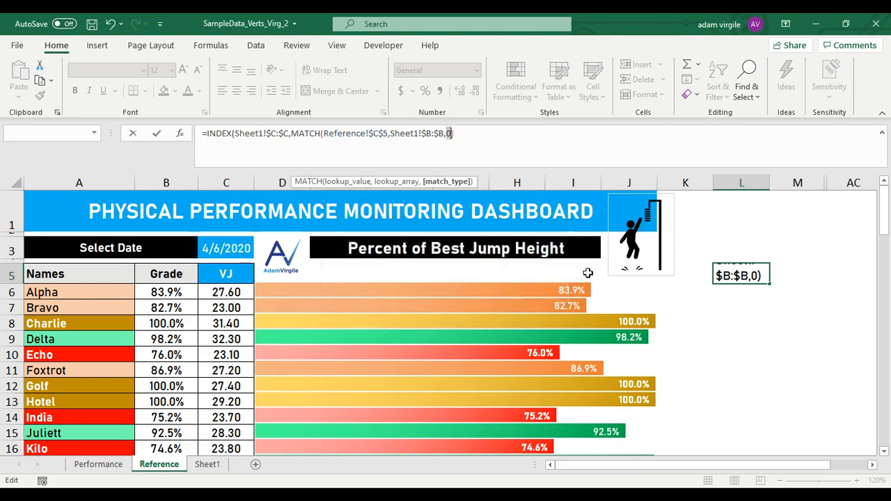
click(518, 146)
text())
key(Return)
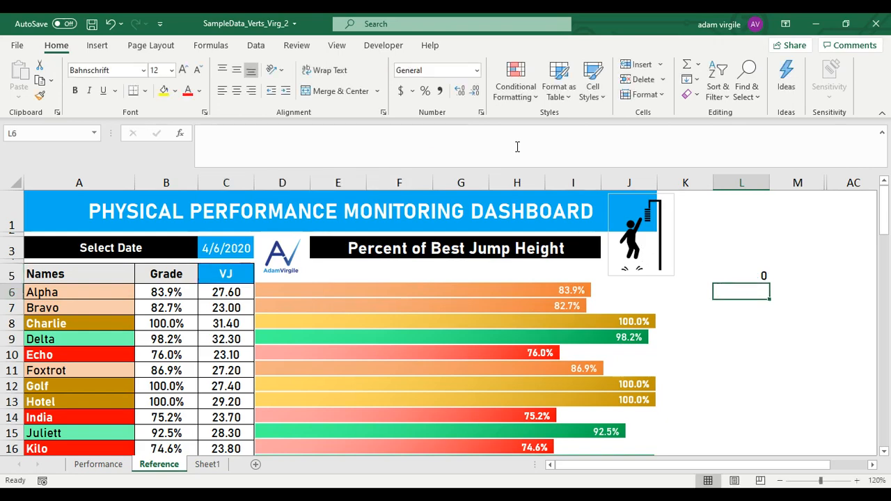
Copy the full text of the INDEX/MATCH formula in L5 and leave the cell unchanged.
click(740, 274)
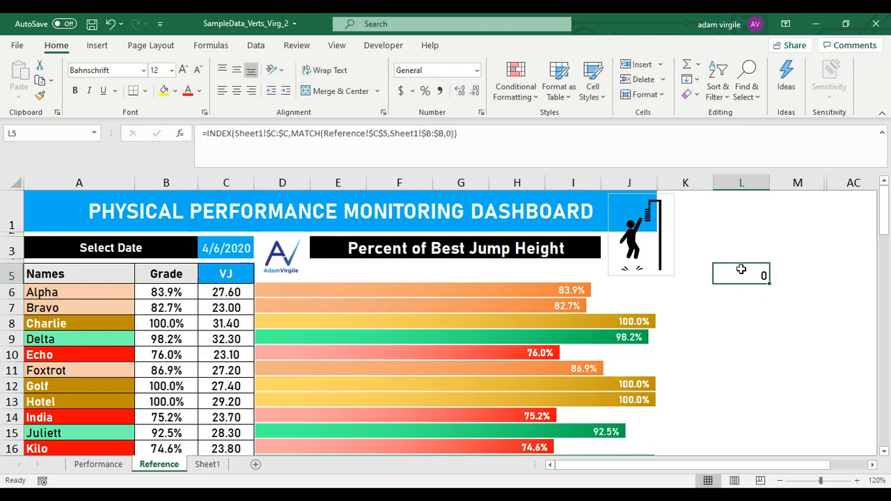
click(383, 133)
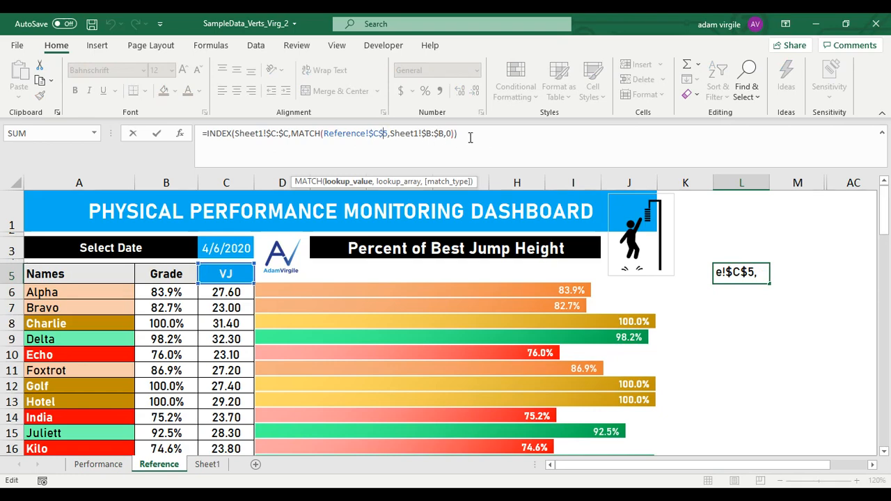
key(Escape)
key(alt+m)
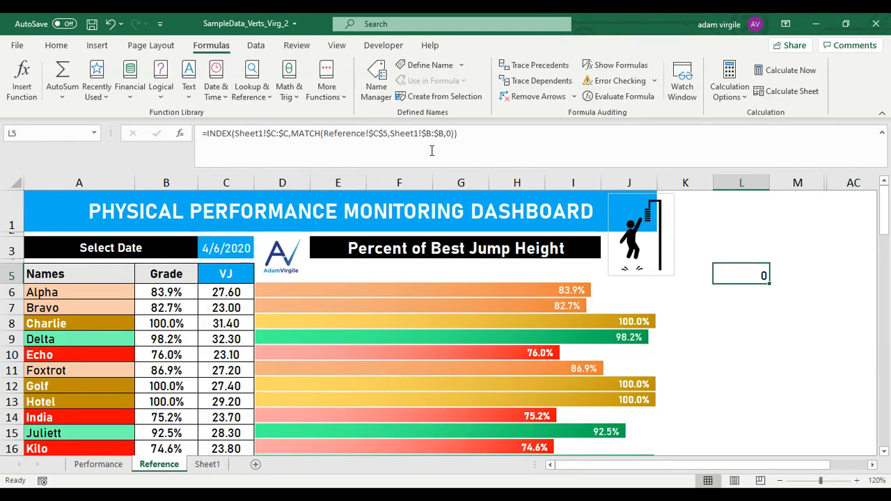
click(171, 45)
click(220, 46)
click(388, 91)
drag(469, 151, 180, 140)
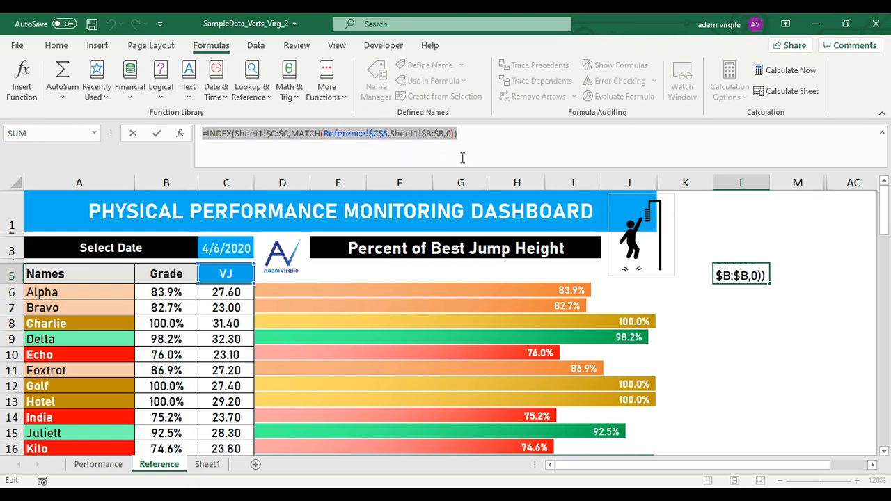
key(Escape)
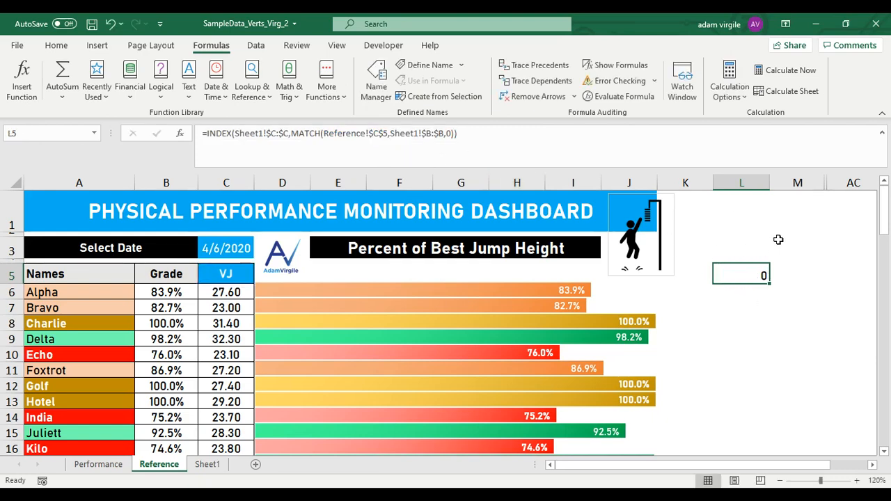
Start a new defined name in the Name Manager and call it Image.
click(374, 92)
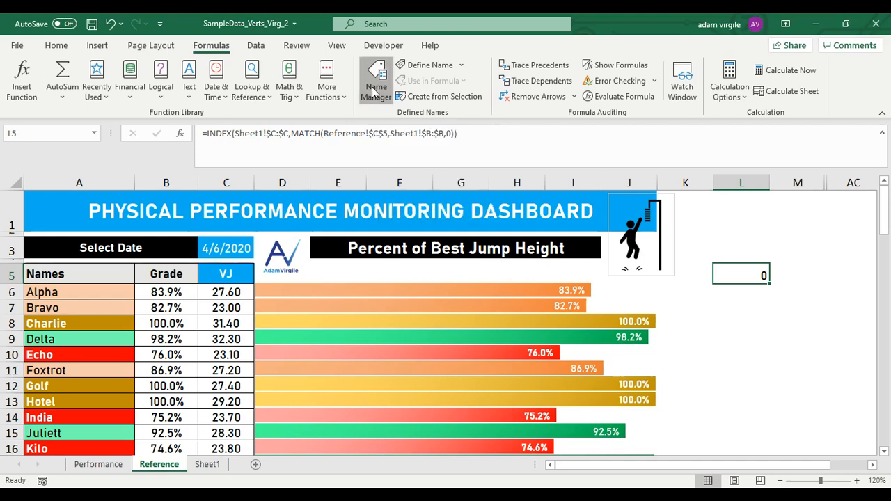
drag(388, 170, 444, 124)
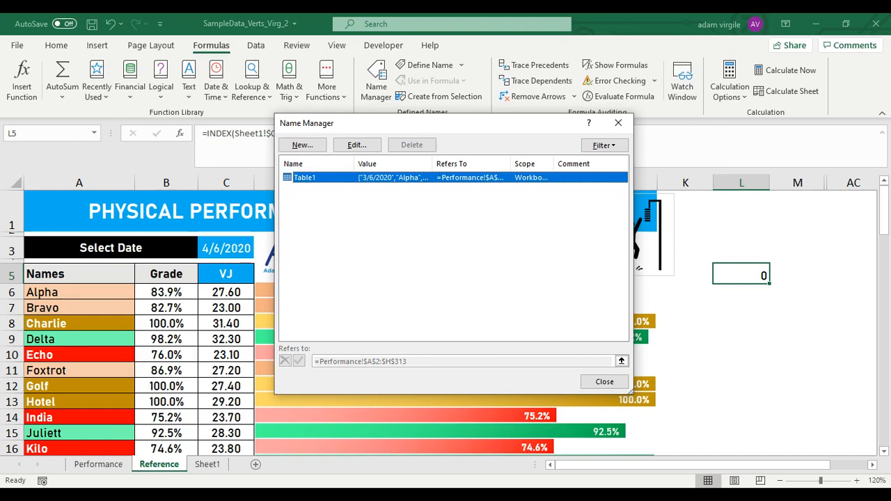
click(303, 145)
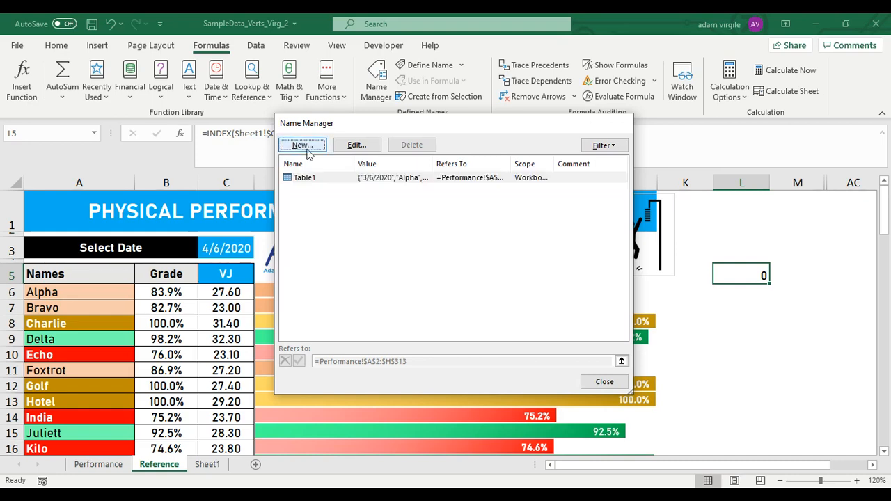
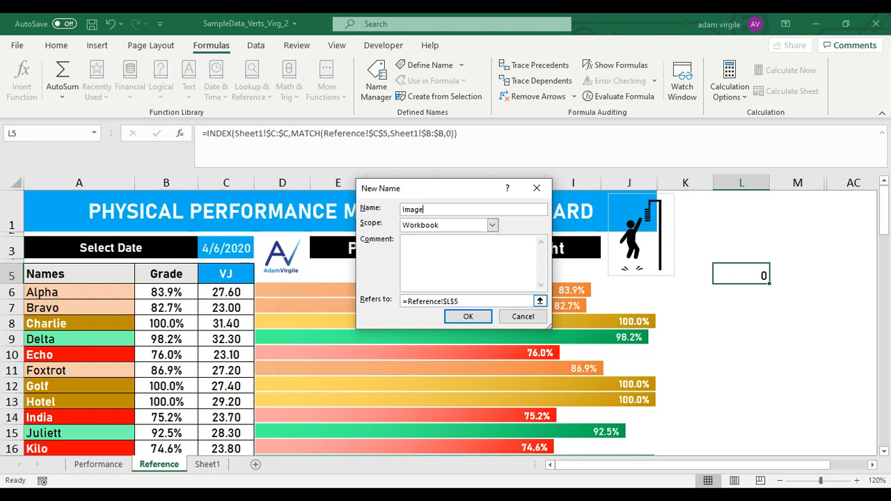
Make the name Image refer to =INDEX(Sheet1!$C:$C,MATCH(Reference!$C$5,Sheet1!$B:$B,0)), save it and close the Name Manager.
key(Tab)
key(Tab)
key(Tab)
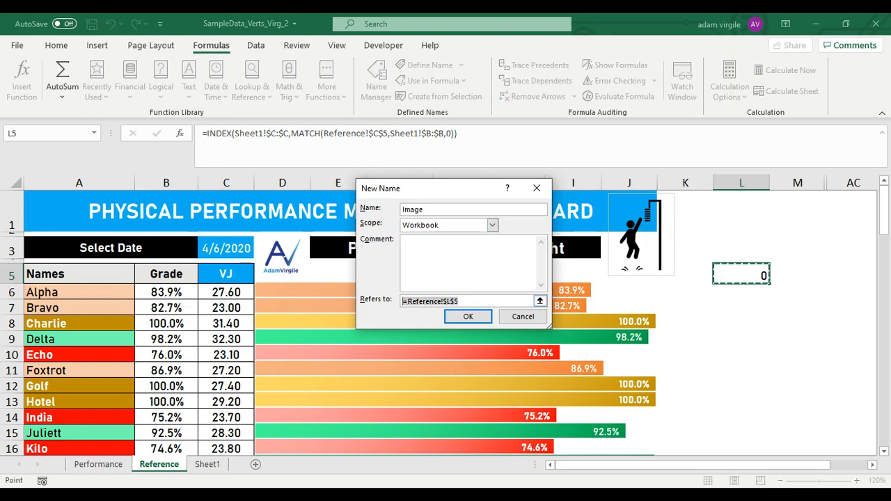
key(BackSpace)
text(=INDEX(Sheet1!$C:$C,MATCH(Reference!$C$5,Sheet1!$B:$B,0)))
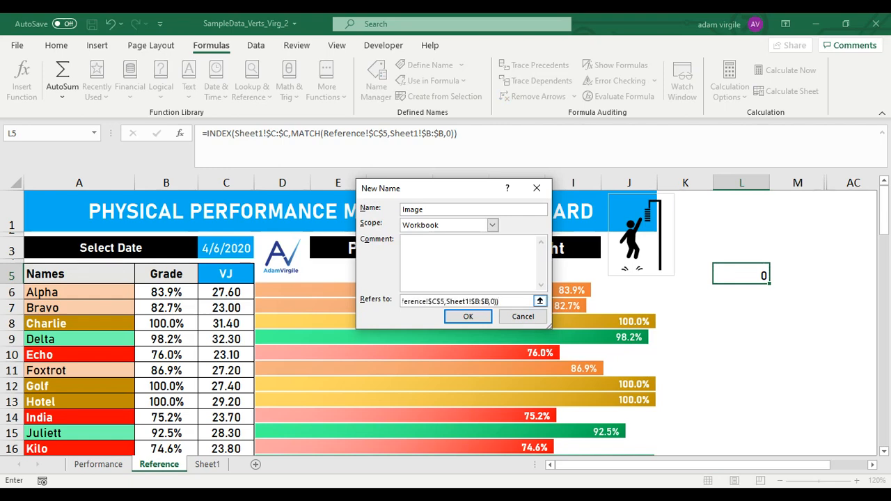
key(Home)
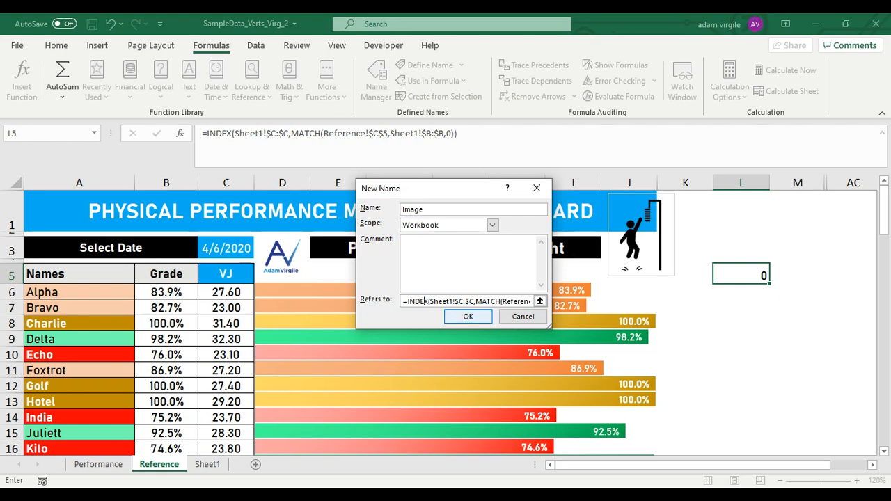
key(Return)
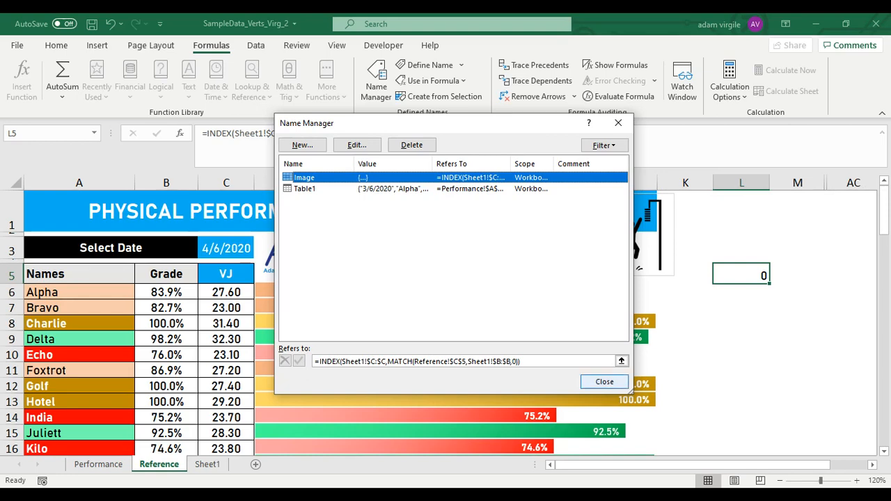
click(605, 383)
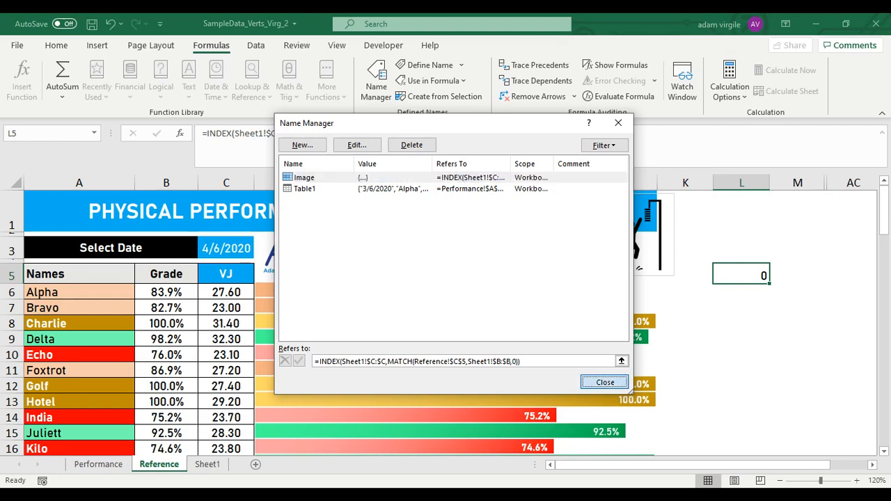
click(593, 385)
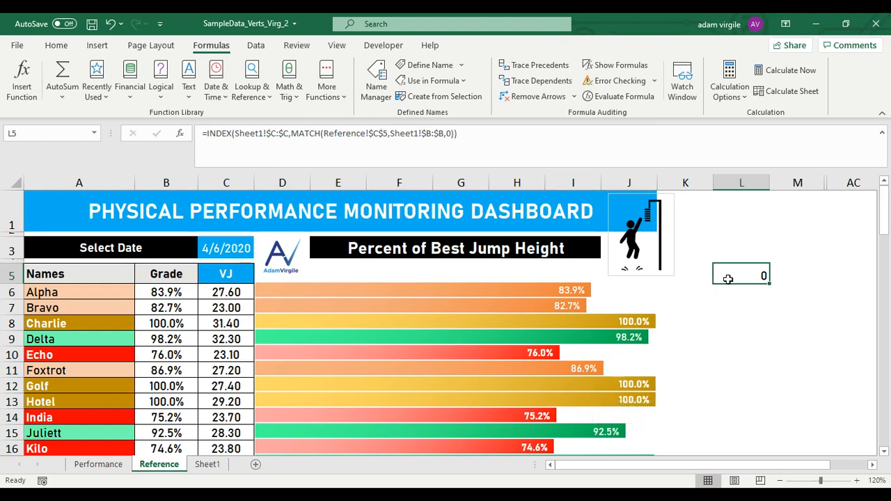
Clear the helper formula from L5 and check the source reference of the linked icon over column J.
key(BackSpace)
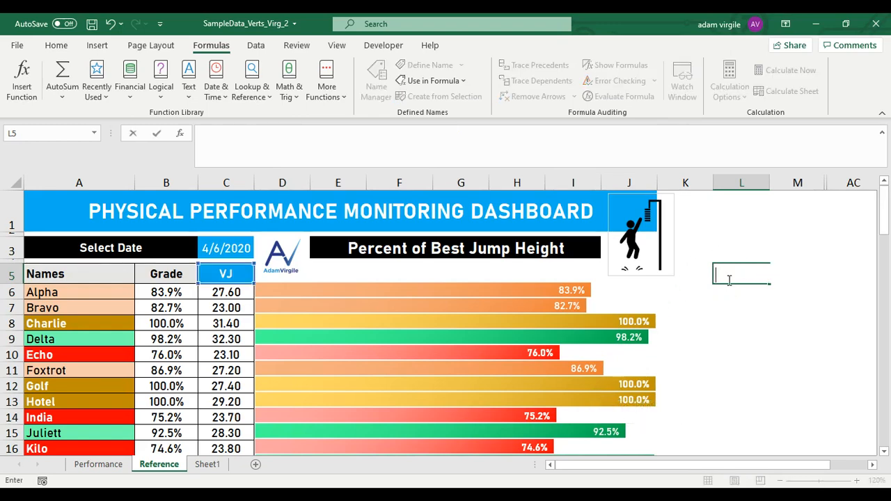
key(Escape)
click(647, 233)
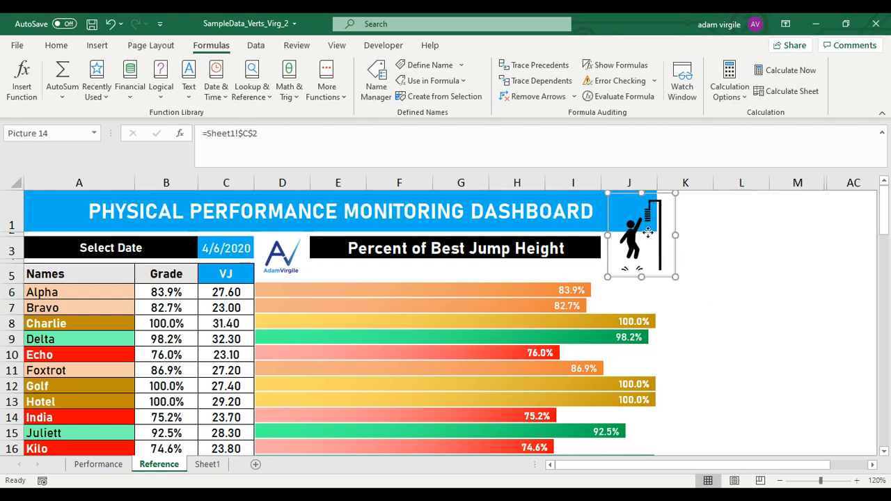
click(683, 247)
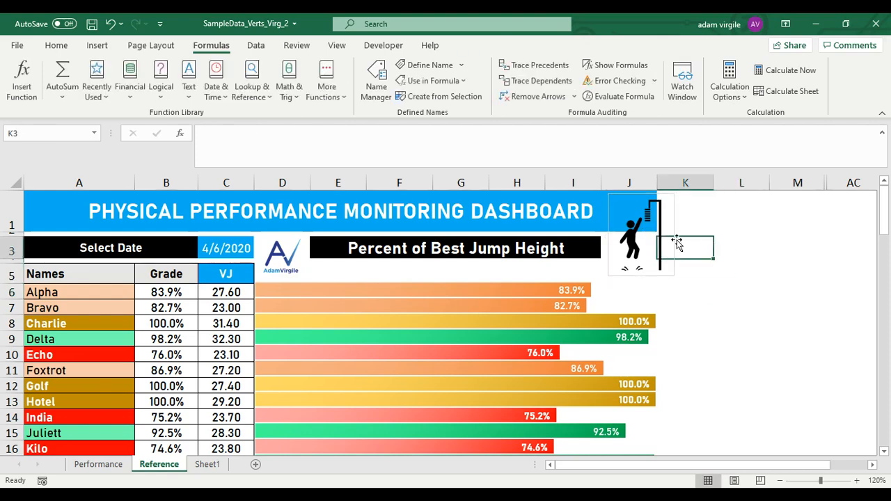
Replace the linked icon picture's source reference on the Reference sheet with =Image.
click(665, 253)
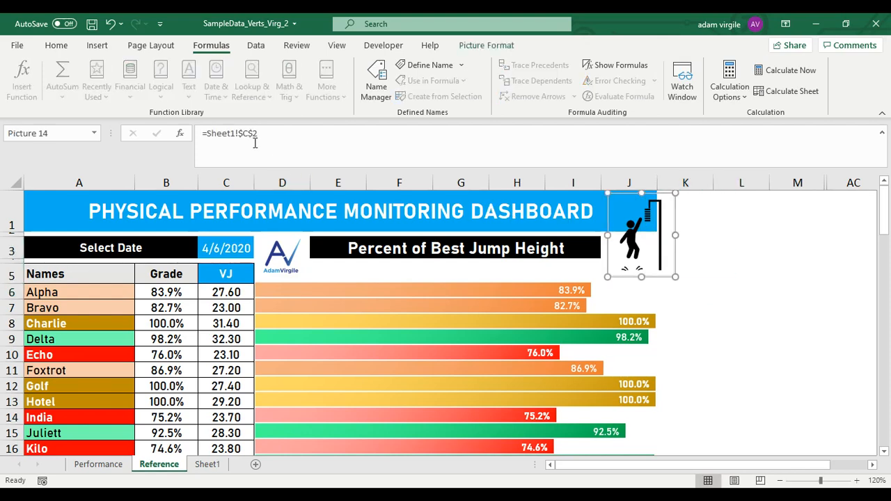
click(206, 464)
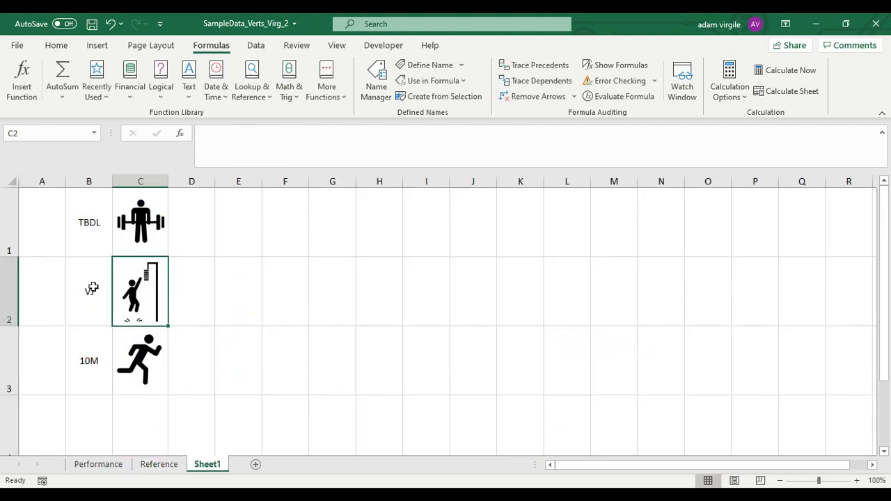
click(159, 465)
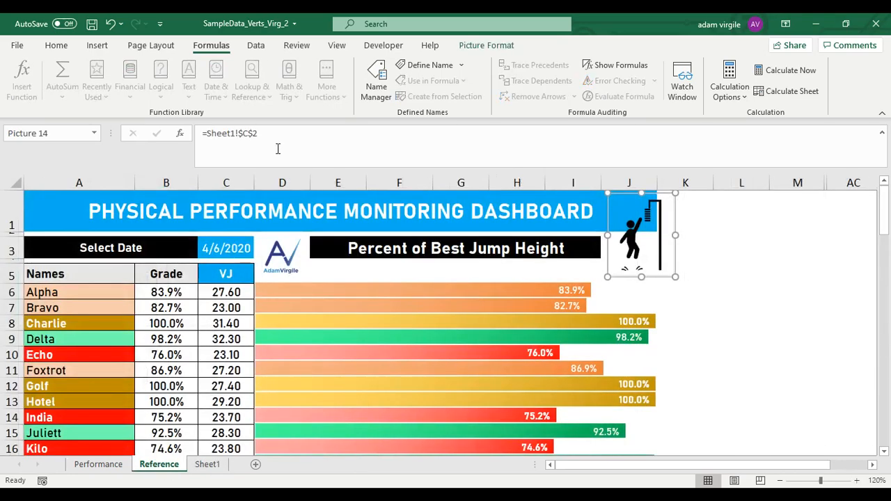
drag(263, 133, 203, 133)
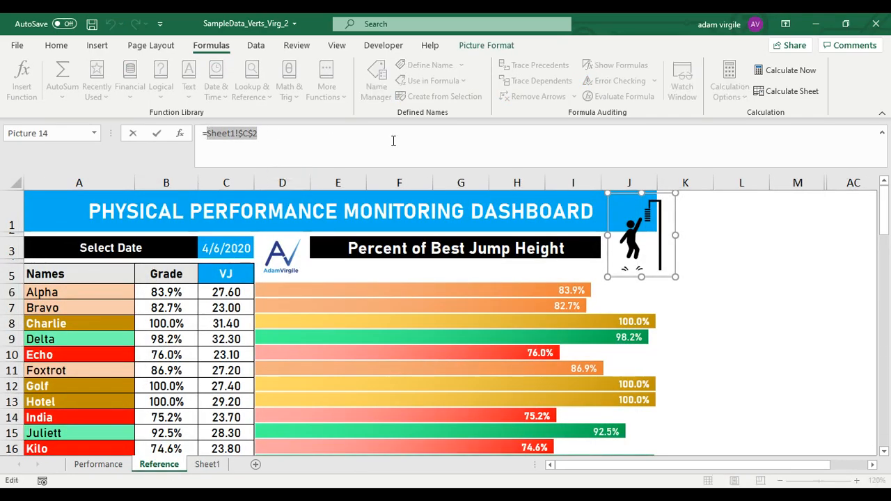
key(BackSpace)
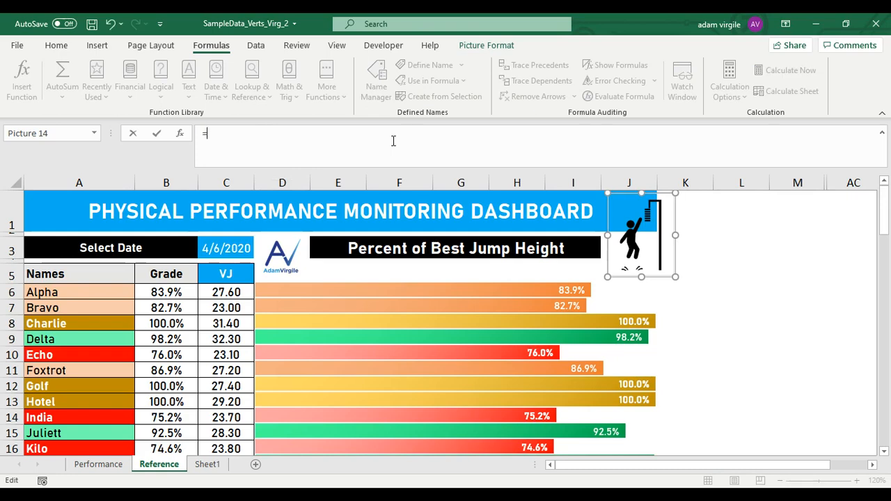
text(Imag)
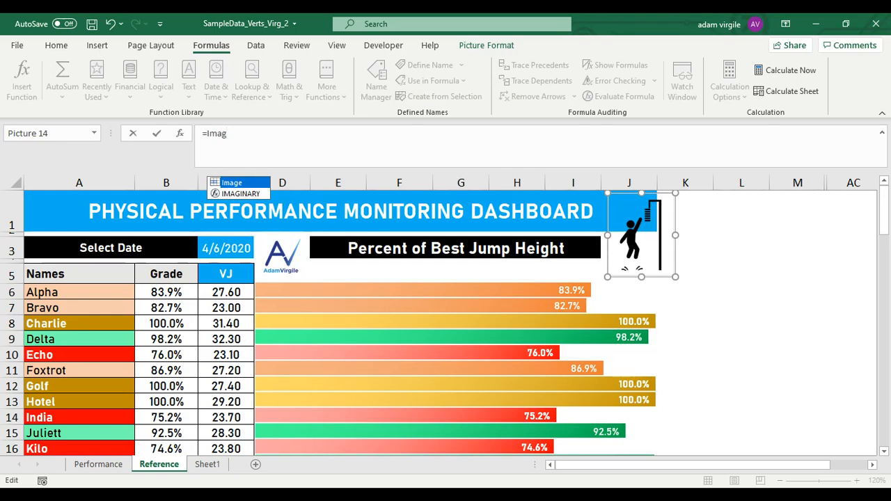
text(e)
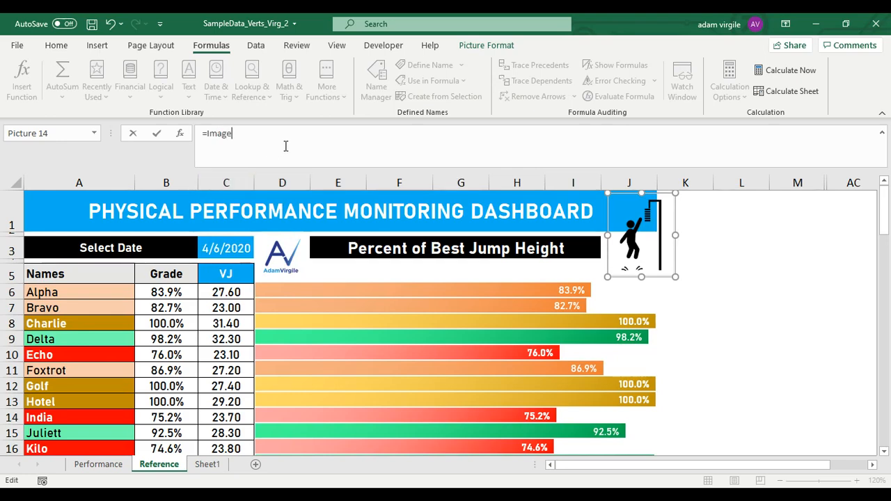
key(Return)
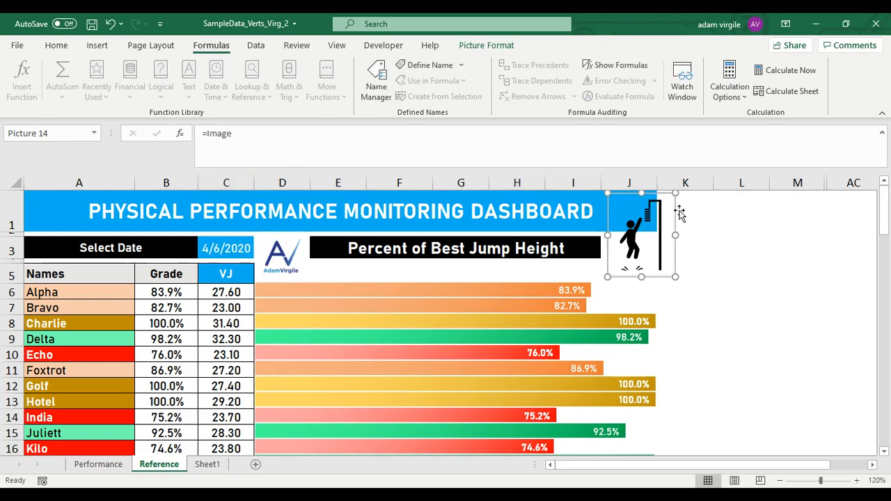
click(696, 269)
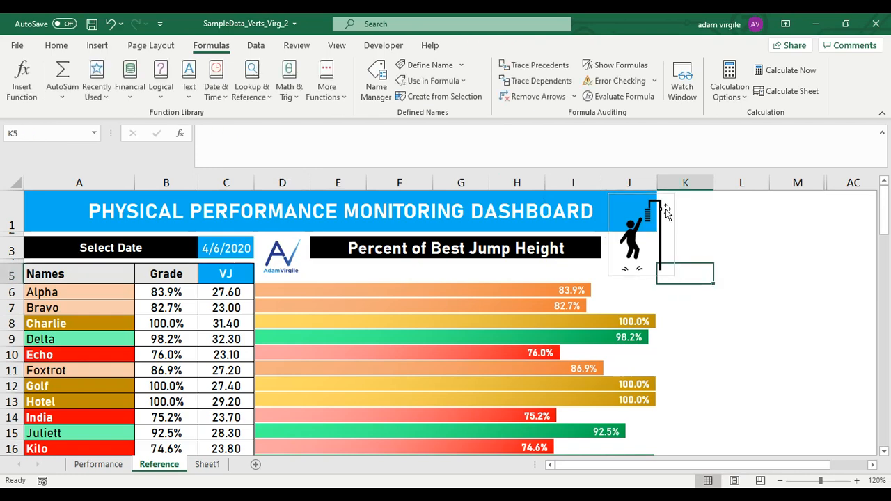
Check the metric in C5 and the linked icon picture's formula against the icon table on Sheet1.
click(228, 266)
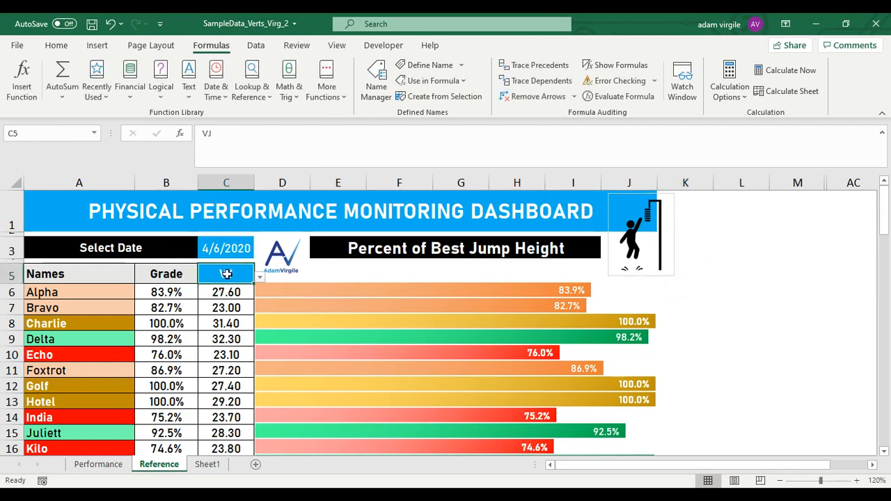
click(618, 246)
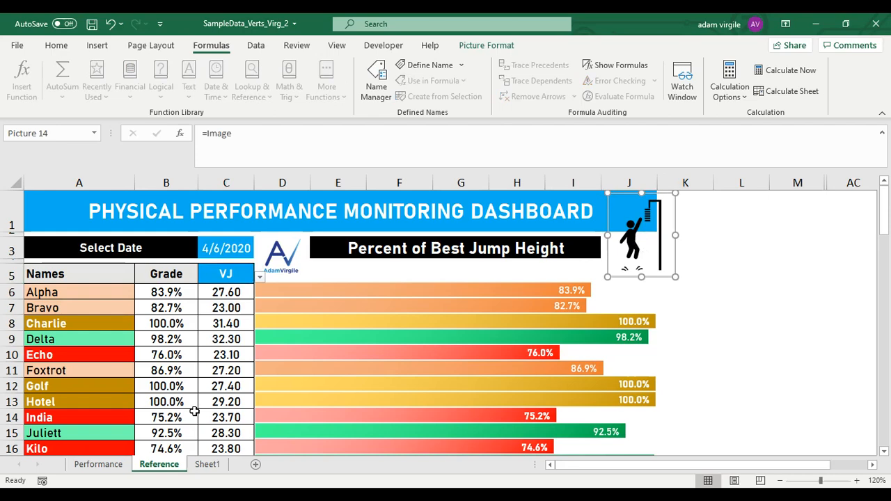
click(208, 464)
click(160, 464)
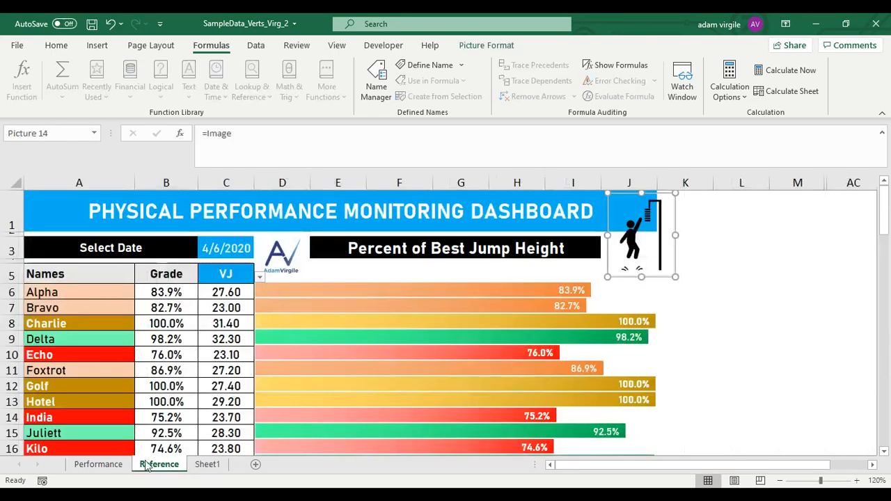
click(225, 274)
click(677, 291)
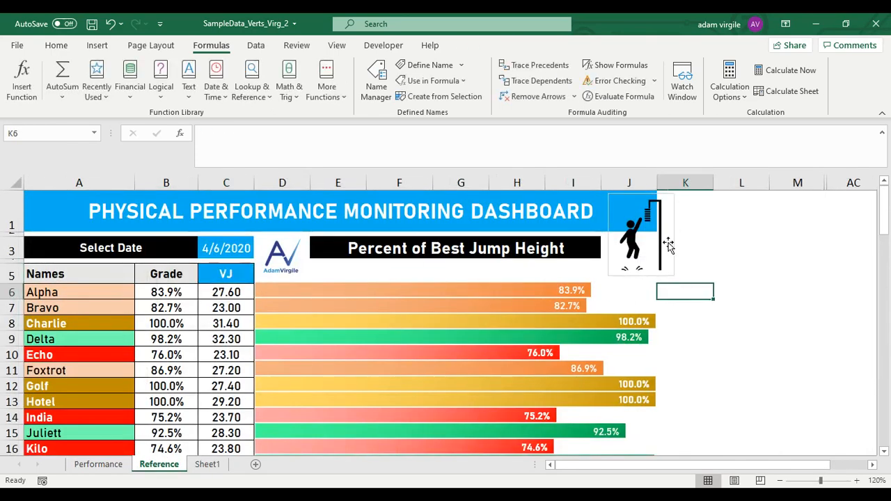
click(670, 237)
click(739, 234)
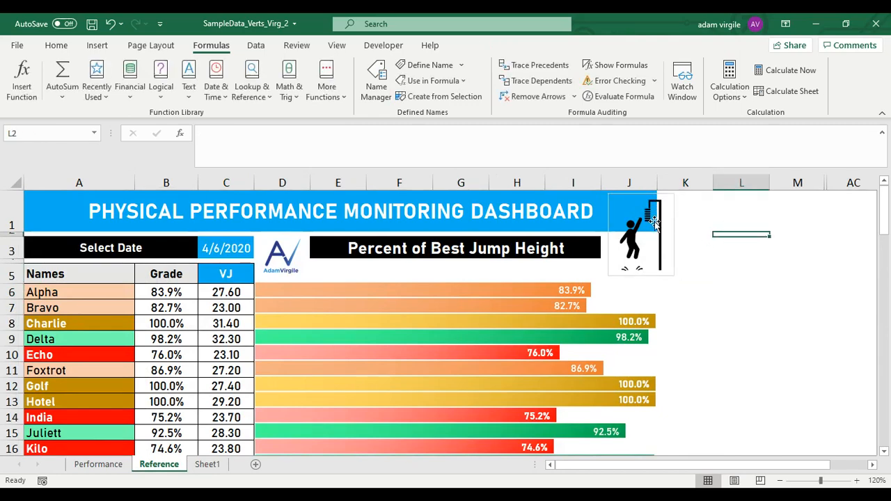
Hide the gridlines on Sheet1 and check the linked icon picture's edges on the Reference sheet.
click(208, 464)
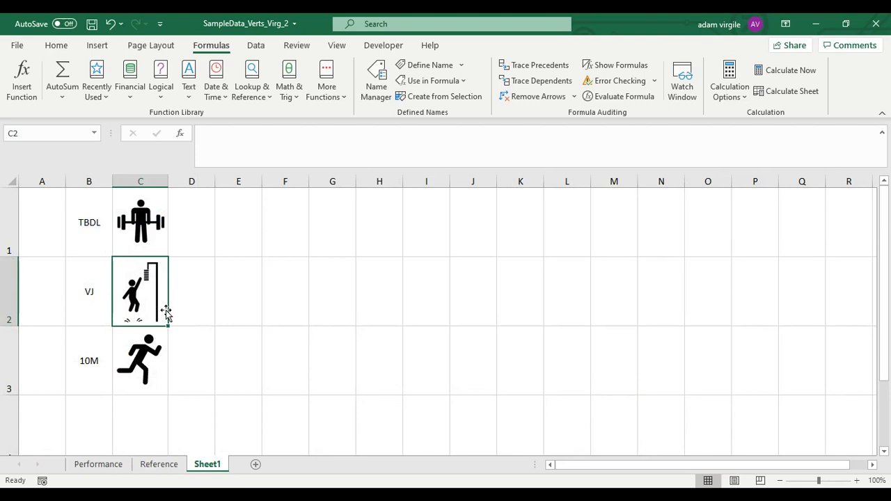
click(343, 46)
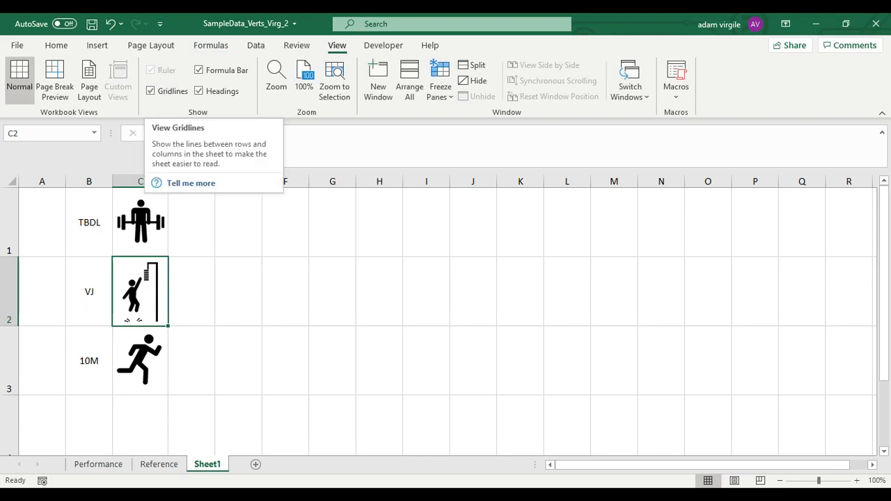
click(160, 96)
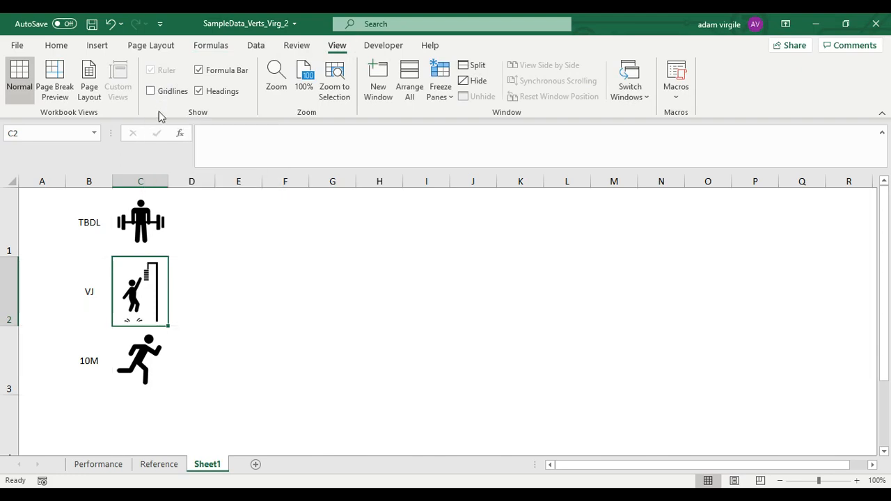
click(186, 213)
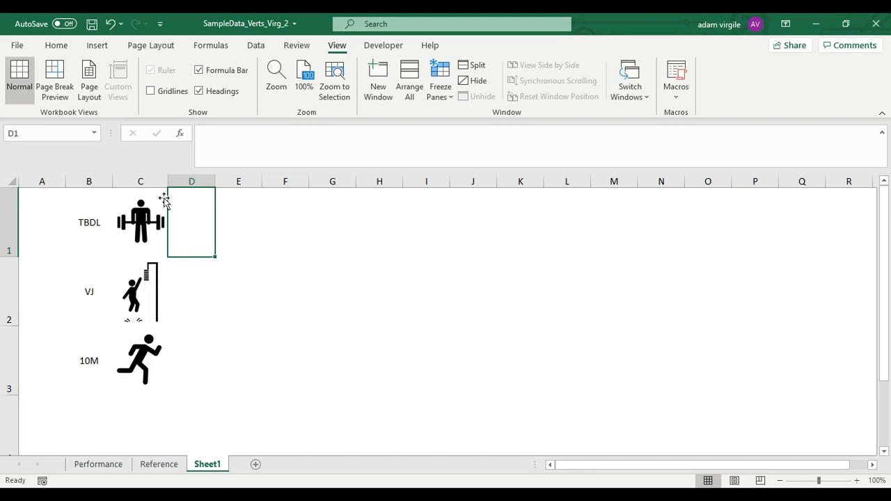
click(159, 465)
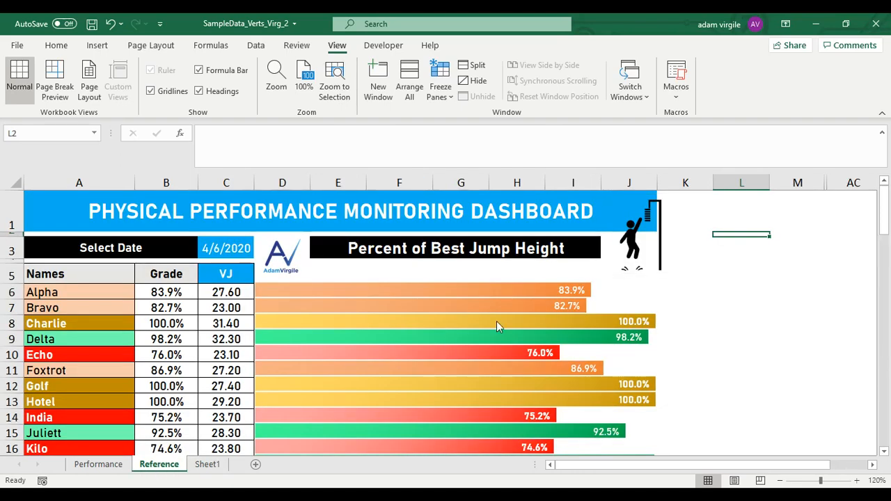
click(653, 231)
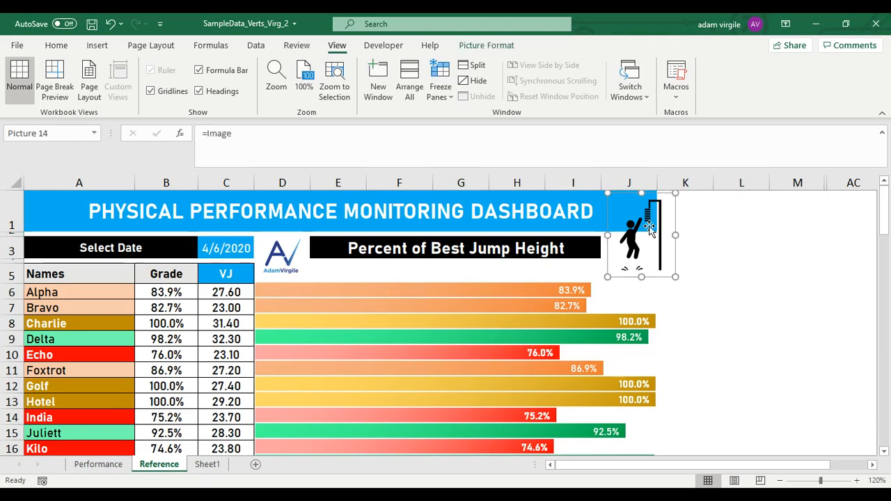
Look over the three icons on Sheet1 and the stock icon library, then close the library without inserting an icon.
click(206, 464)
click(135, 218)
click(133, 287)
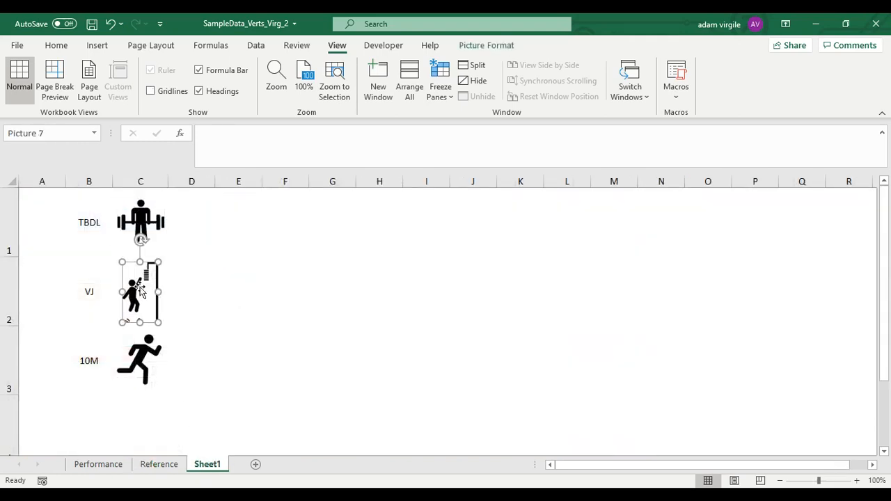
click(143, 353)
click(143, 219)
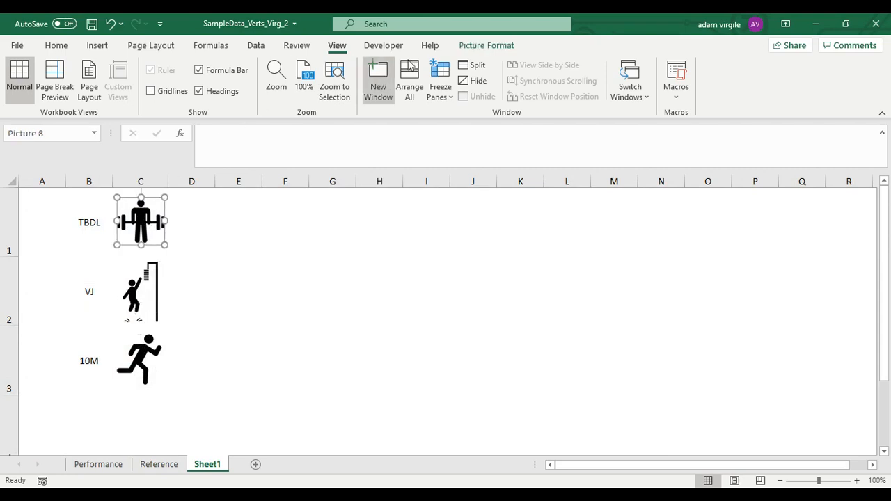
click(468, 44)
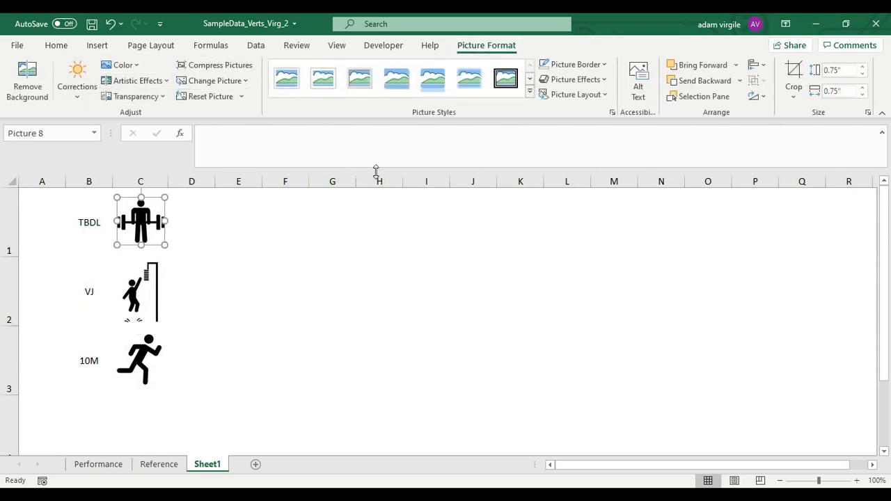
click(98, 46)
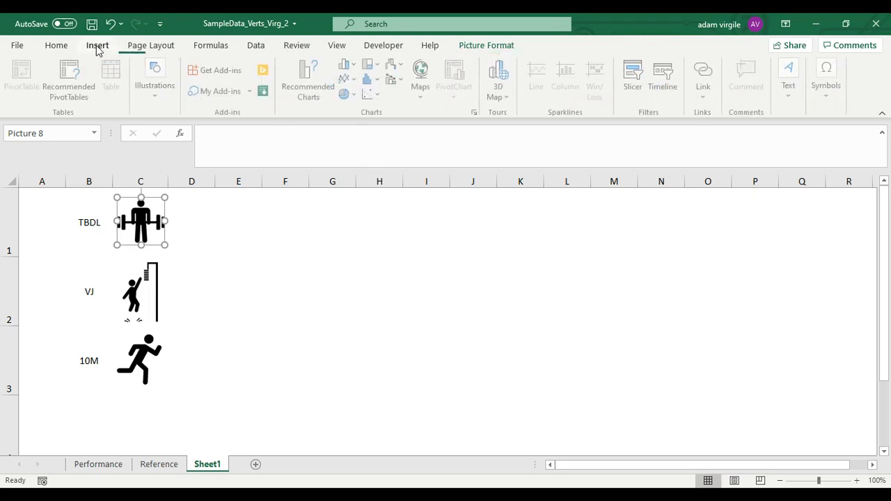
click(158, 97)
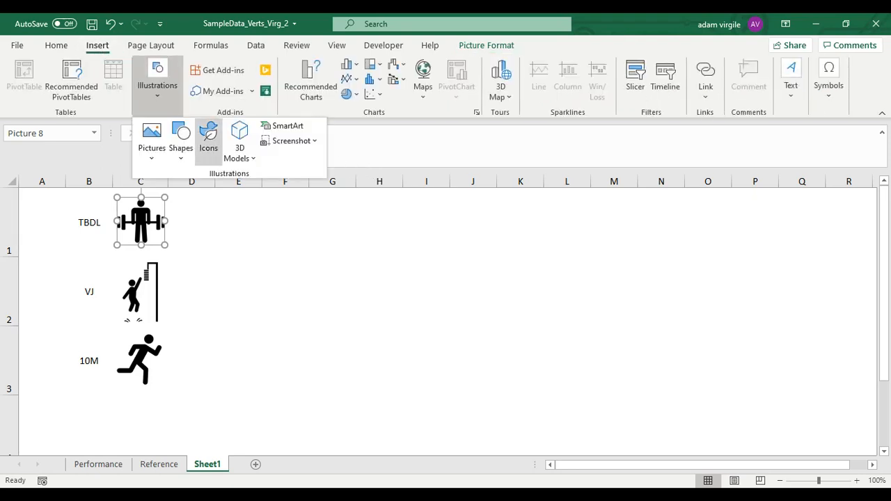
click(209, 136)
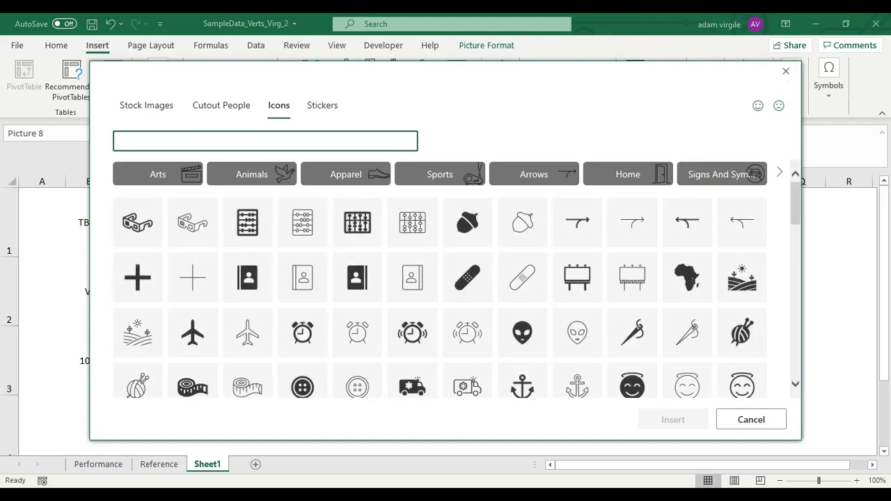
click(742, 420)
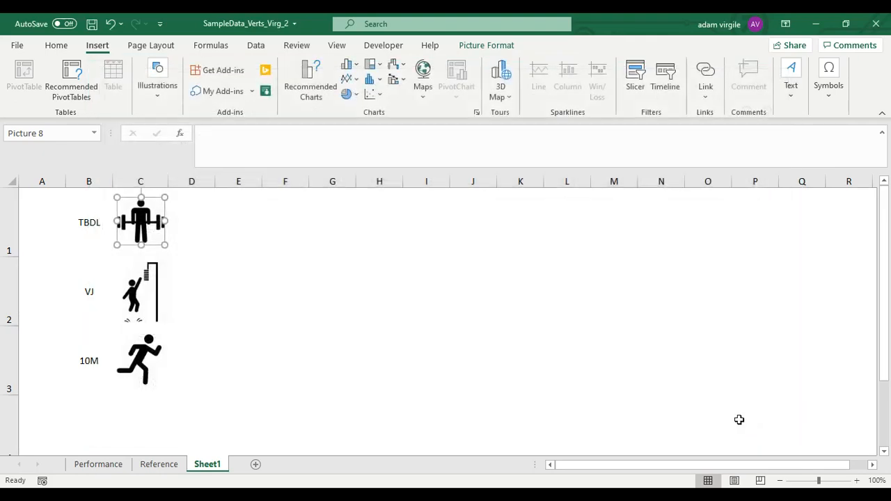
click(464, 253)
Recolor the TBDL barbell and VJ jump icons on Sheet1 with the gold recolor preset.
click(148, 225)
click(498, 51)
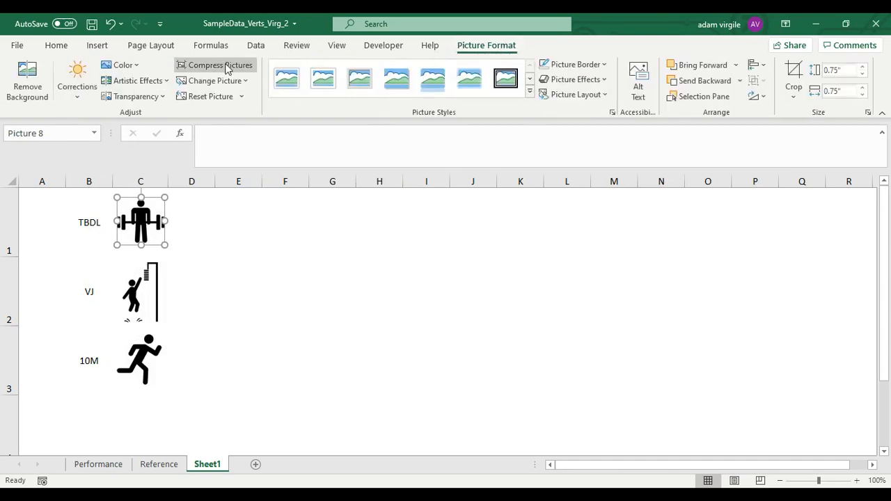
click(138, 66)
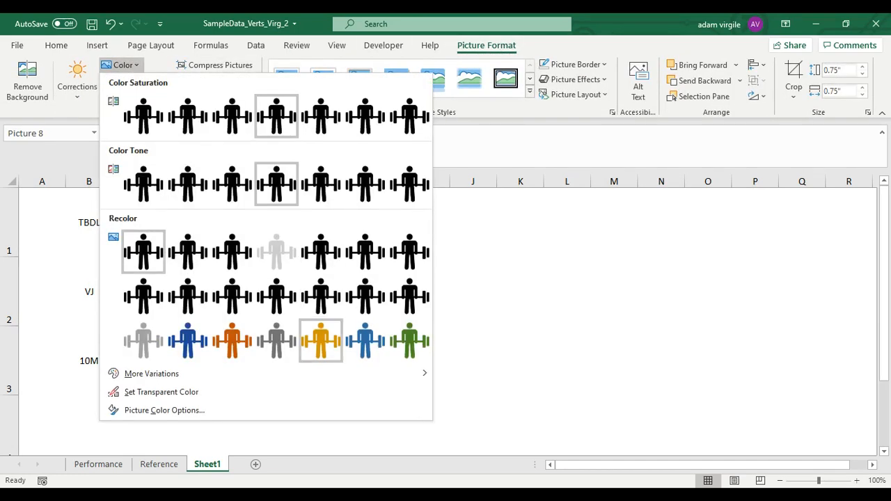
click(321, 340)
click(143, 293)
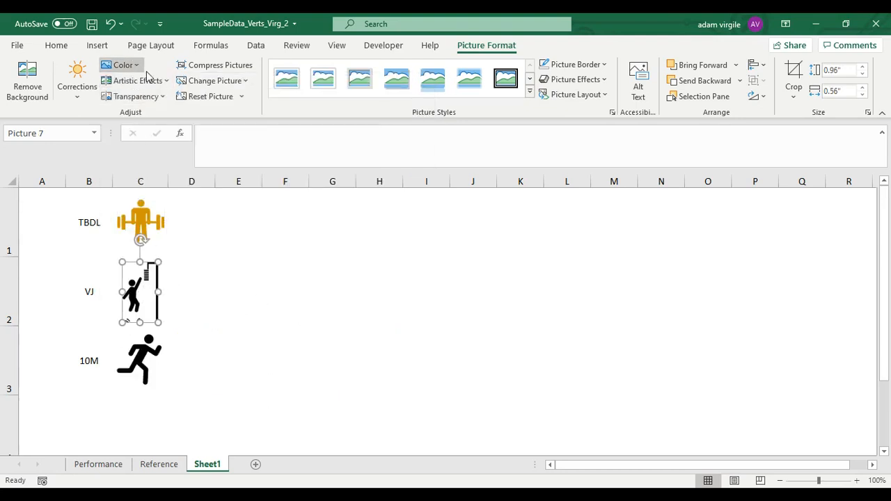
click(123, 64)
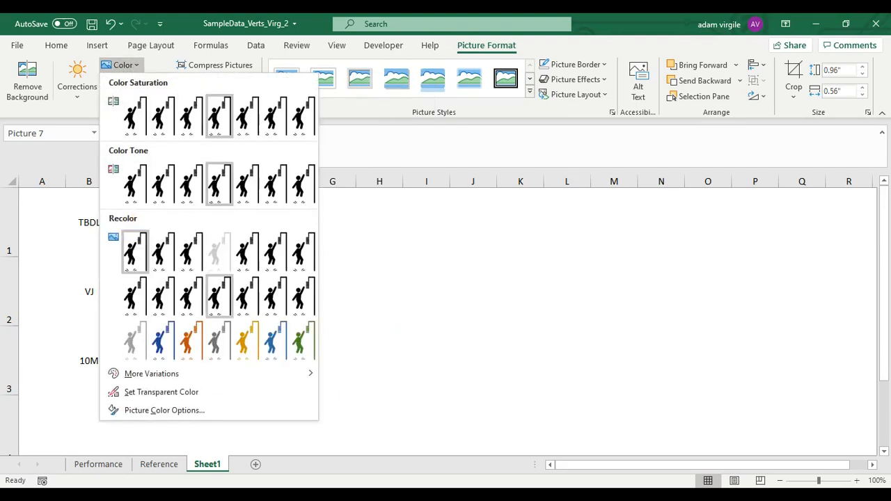
click(245, 341)
Fill the 10M runner icon on Sheet1 with the darker gold theme color.
click(149, 359)
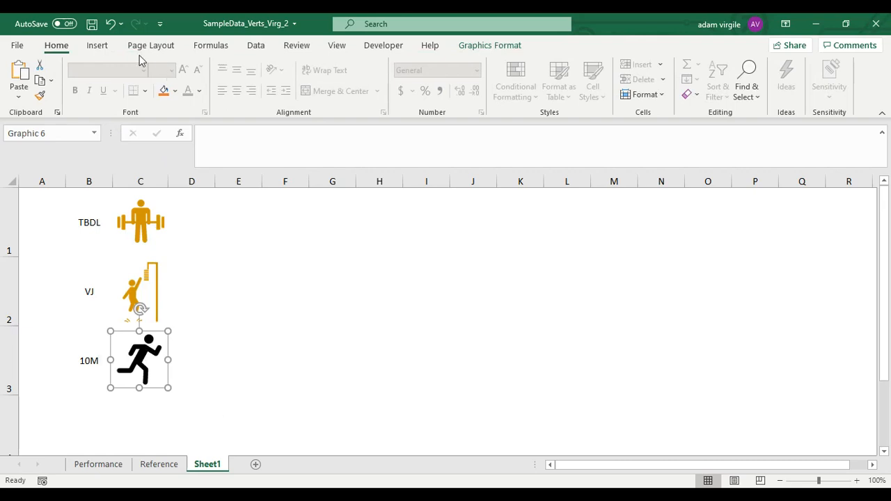
click(475, 46)
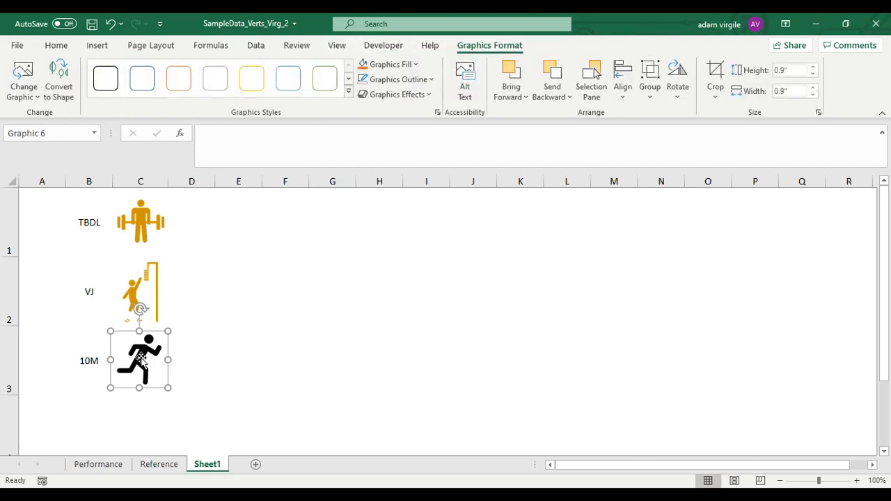
click(394, 65)
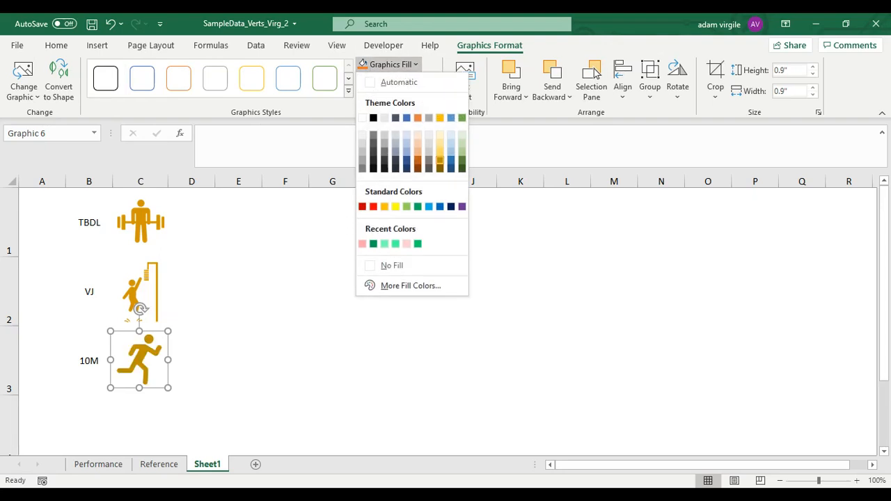
click(441, 161)
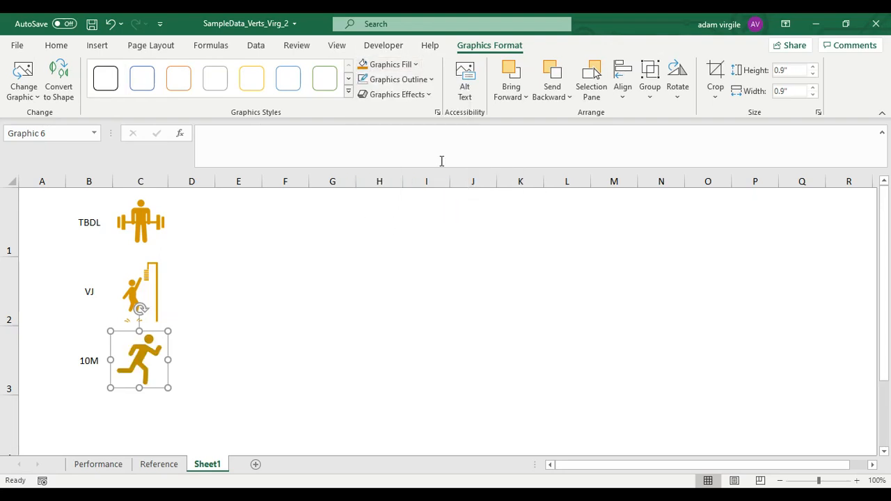
Try the custom fill color #E2AC00 on the 10M runner icon on Sheet1.
click(208, 355)
click(151, 343)
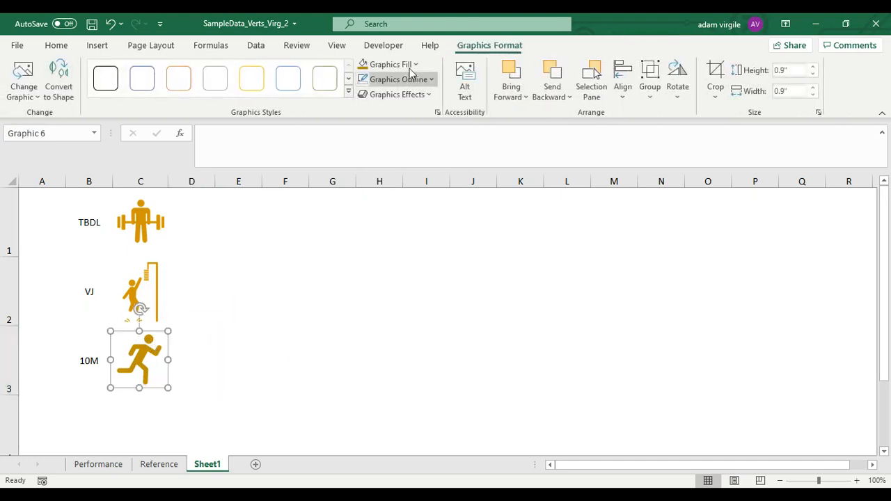
click(416, 64)
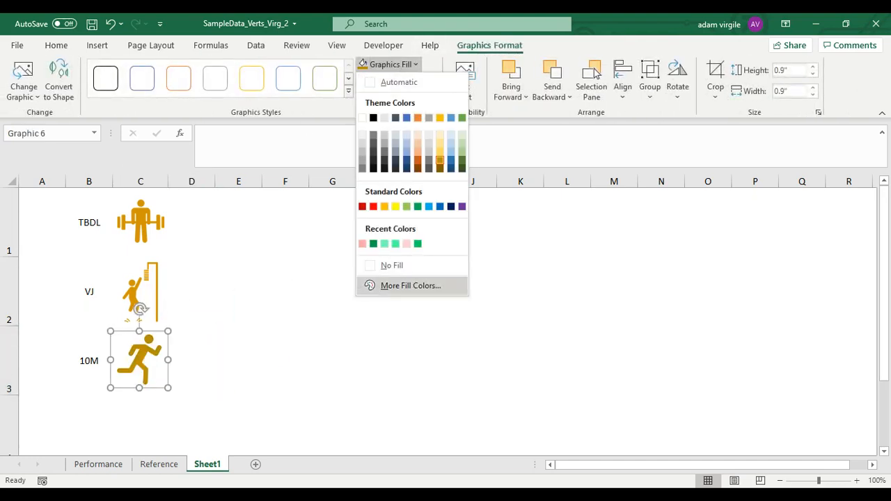
click(411, 286)
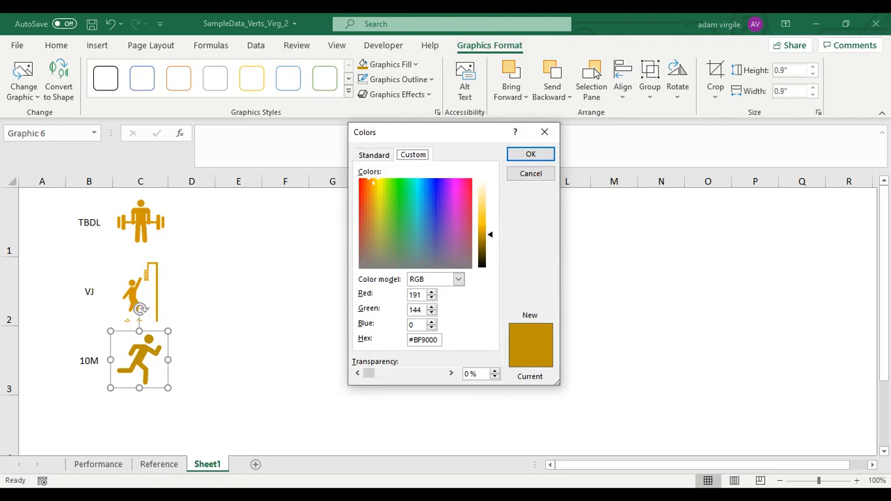
drag(490, 235, 490, 229)
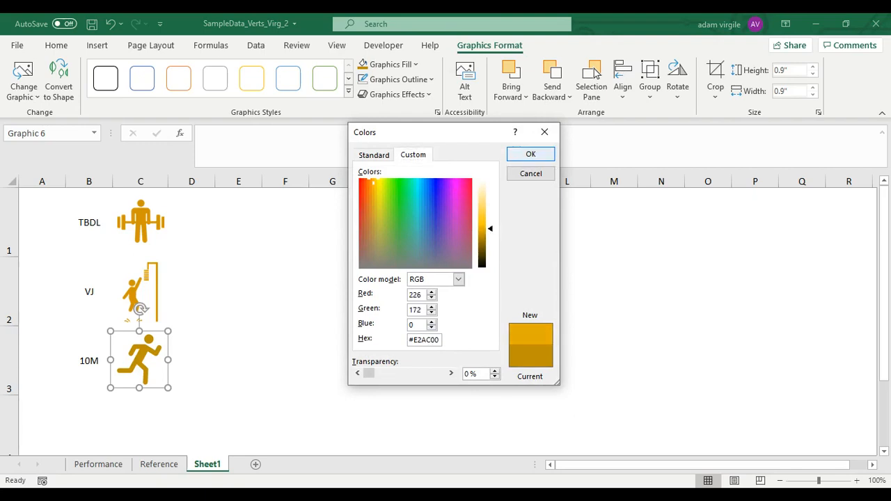
click(530, 154)
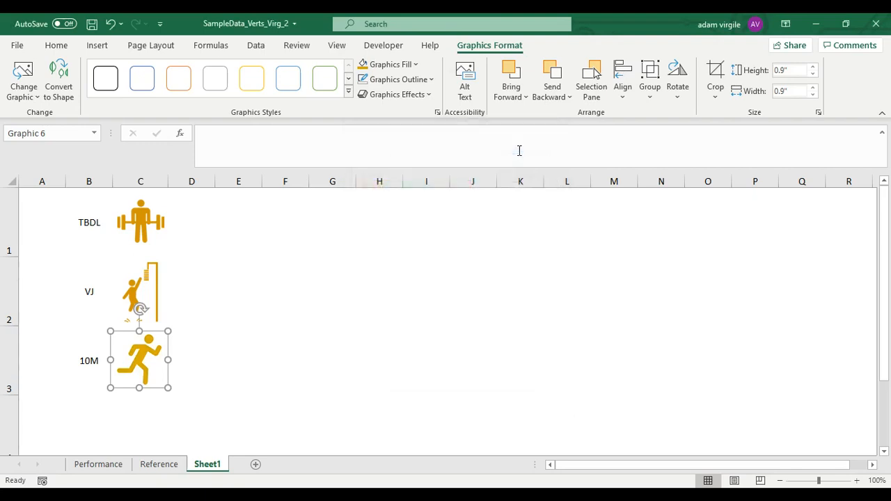
Set the 10M runner icon's fill to the custom gold #D6A300.
click(416, 64)
click(411, 285)
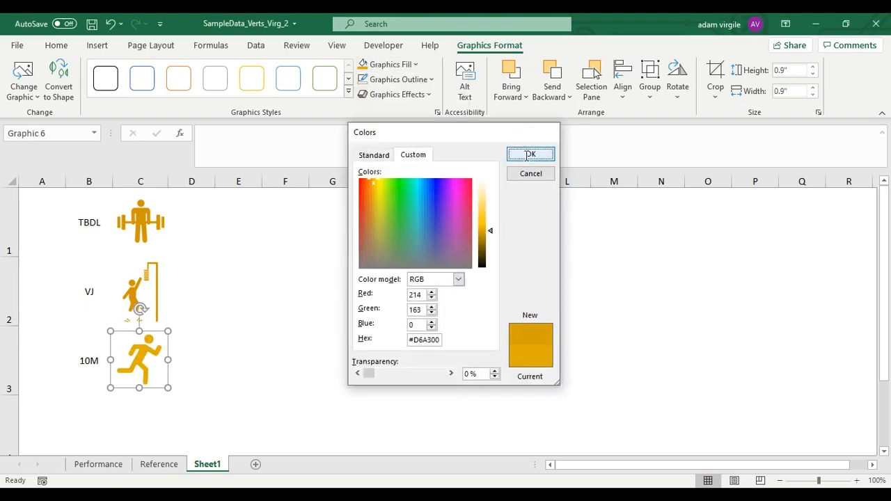
click(531, 154)
click(332, 291)
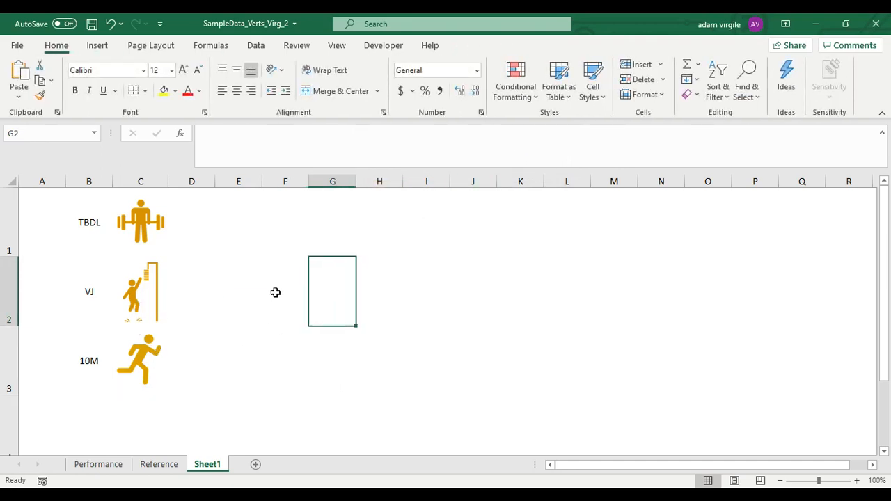
Give the Reference sheet's dashboard title in A1 a black fill with white text, and check the linked icon picture against it.
click(175, 470)
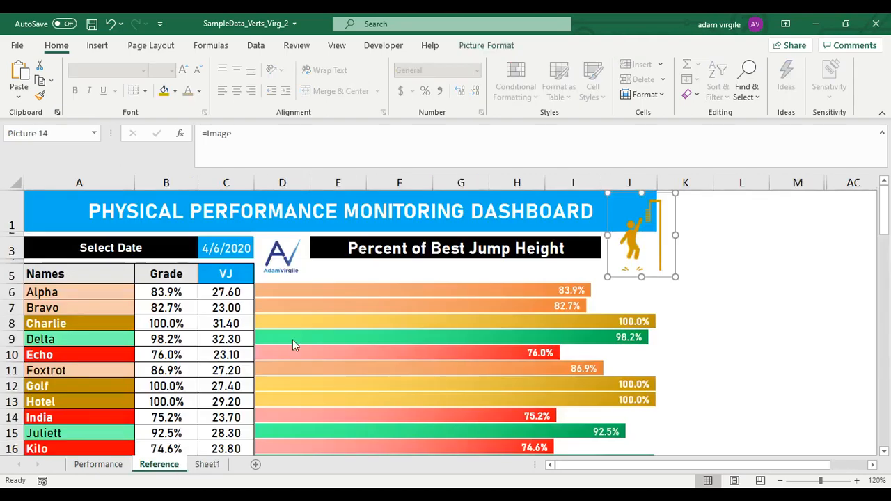
click(699, 269)
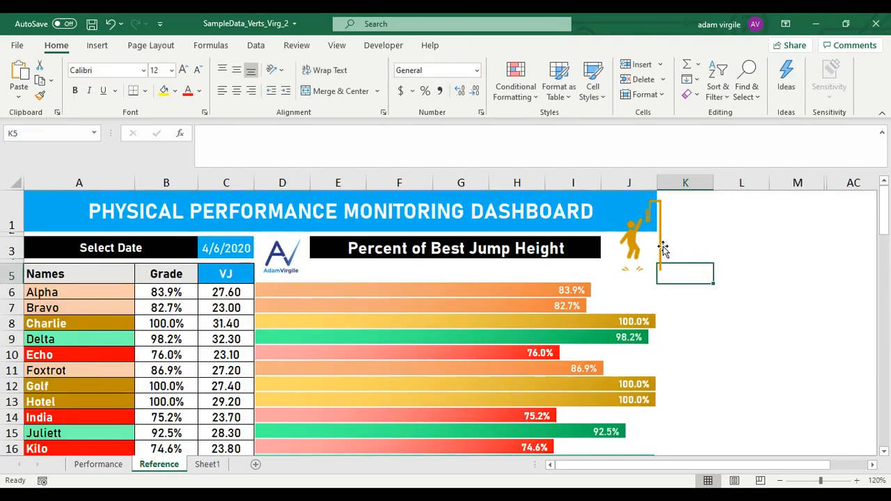
click(307, 211)
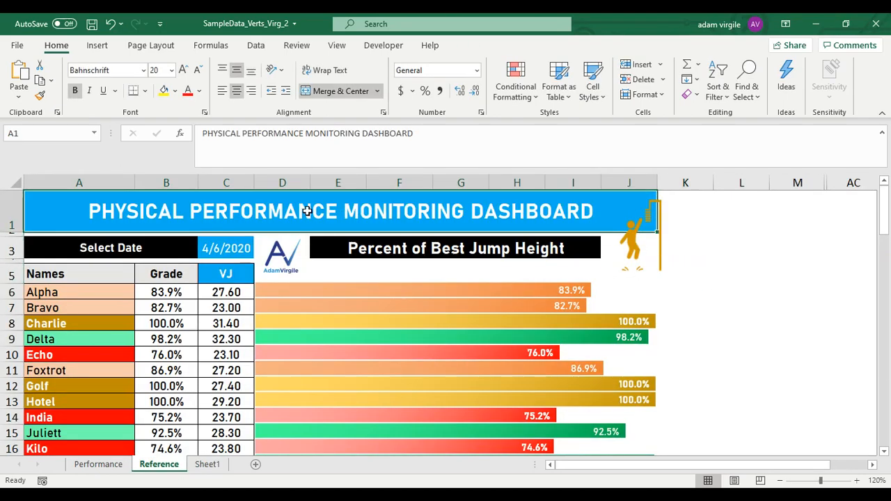
click(186, 90)
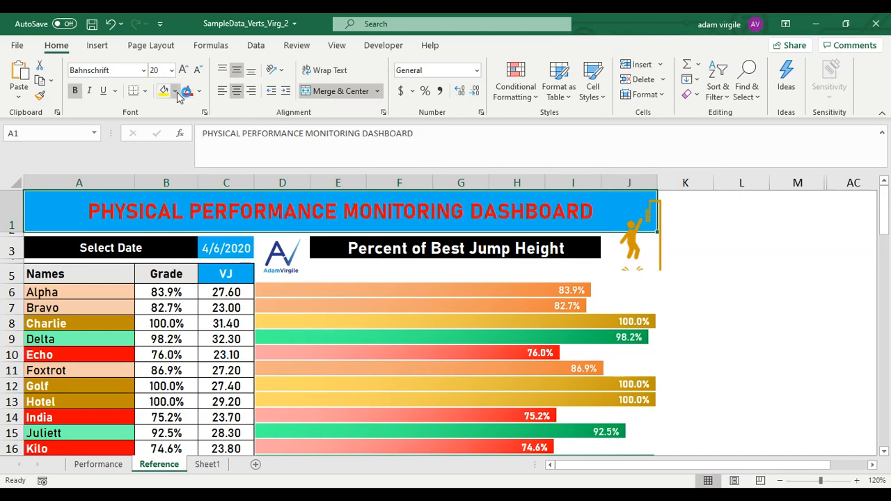
click(175, 92)
click(174, 124)
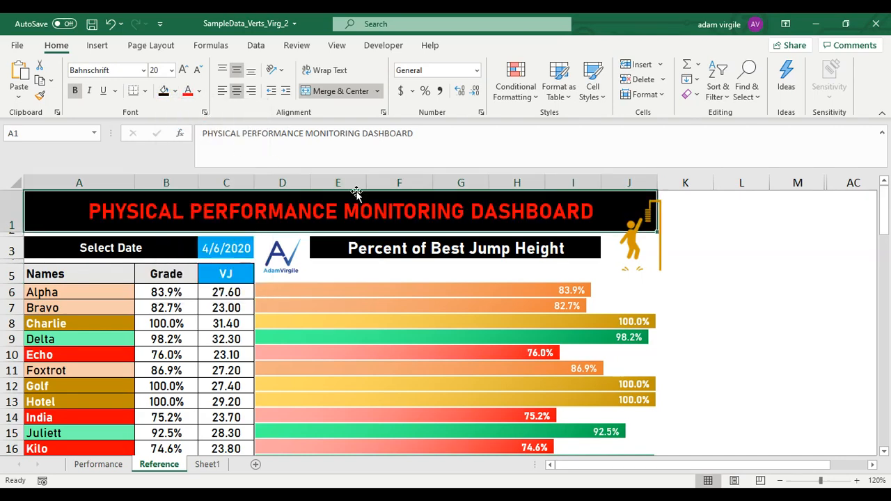
click(199, 91)
click(191, 143)
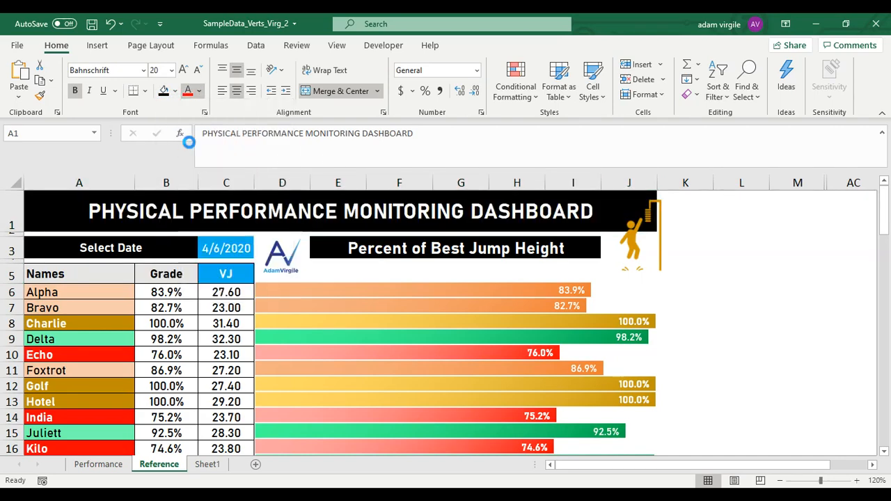
click(698, 248)
click(655, 252)
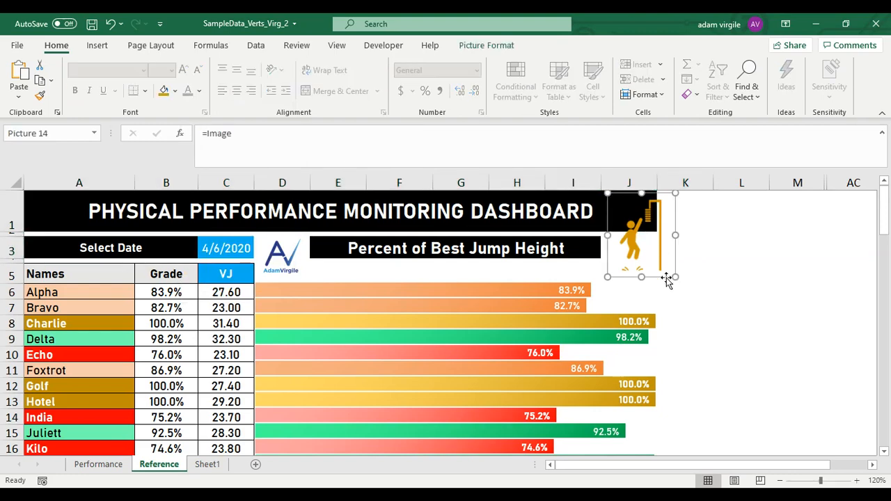
Fill the metric heading in E3 and the Select Date label in A3 with the darker gold theme color.
click(488, 248)
click(175, 91)
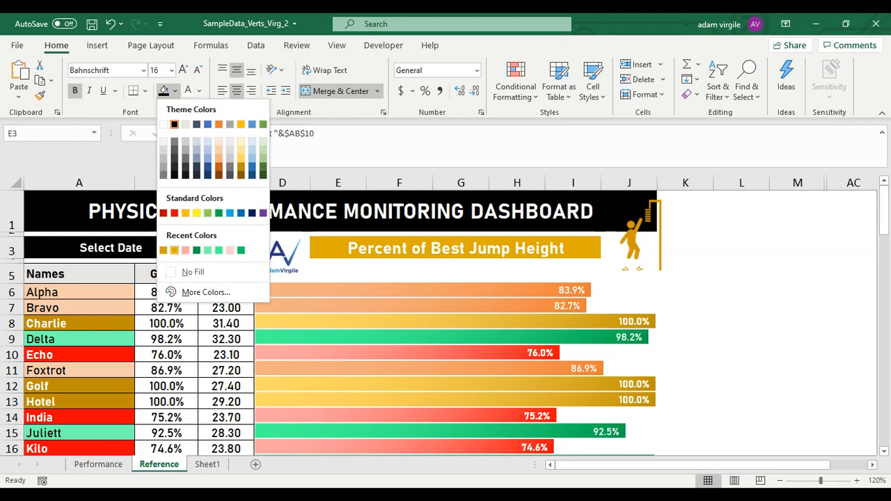
click(241, 167)
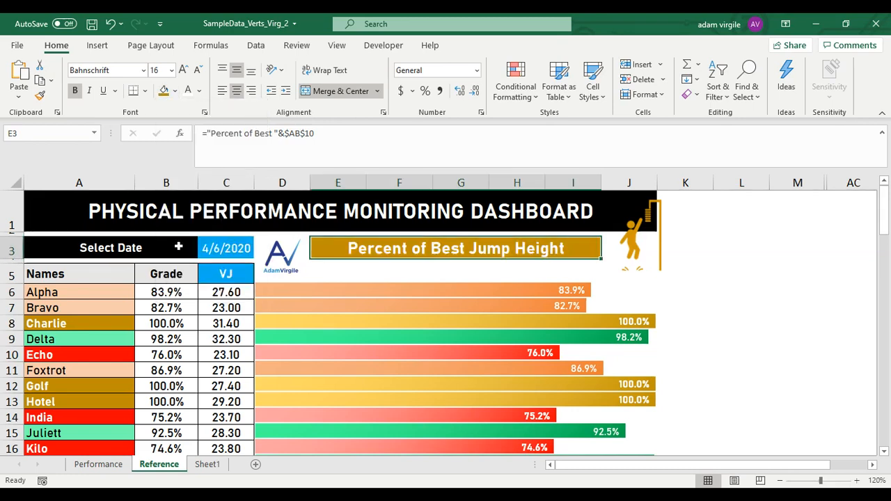
click(177, 247)
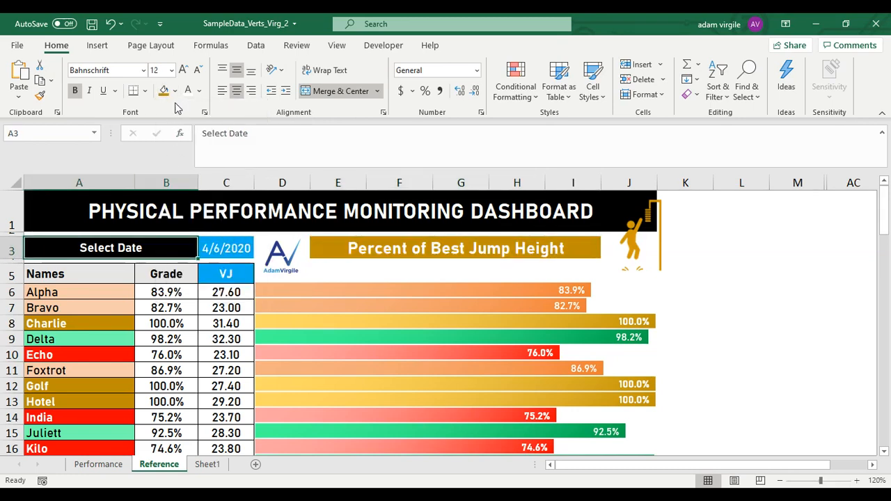
click(165, 91)
click(256, 206)
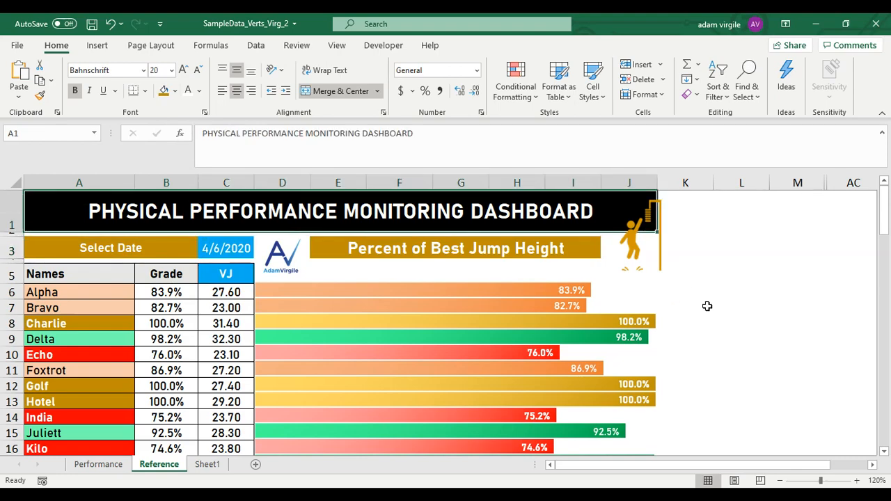
scroll(695, 297, down, 4)
scroll(623, 318, up, 4)
click(662, 263)
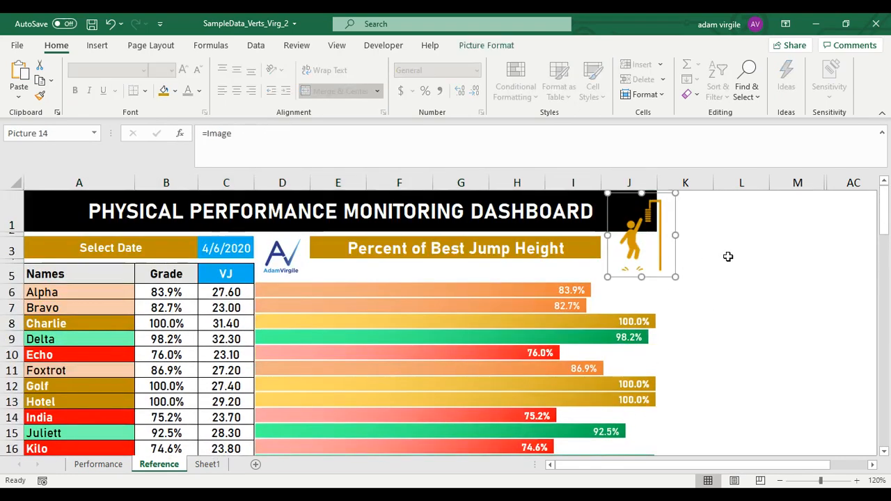
click(728, 257)
Switch the metric in C5 to 10M and compare the linked icon picture with the icons on Sheet1.
click(257, 275)
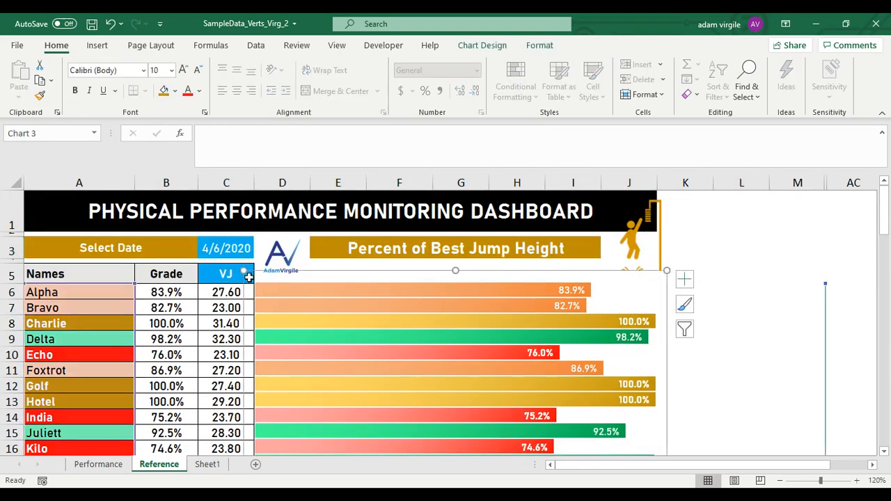
click(246, 274)
click(259, 278)
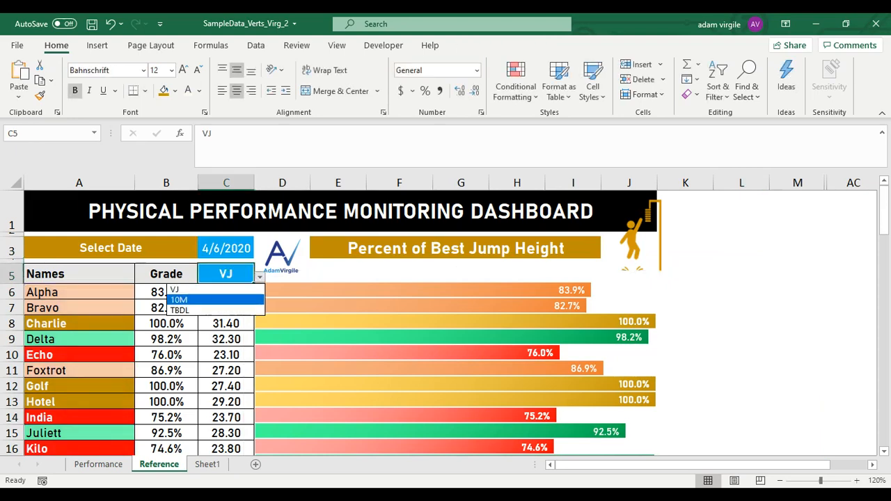
click(209, 299)
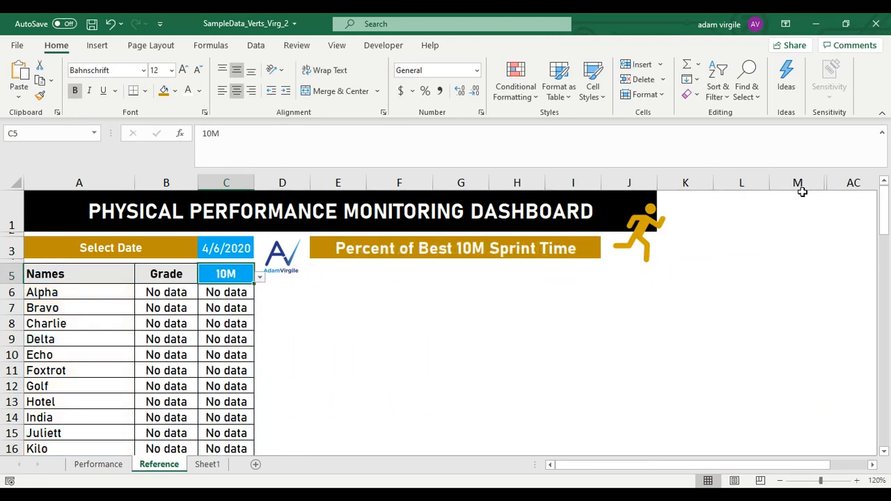
click(653, 236)
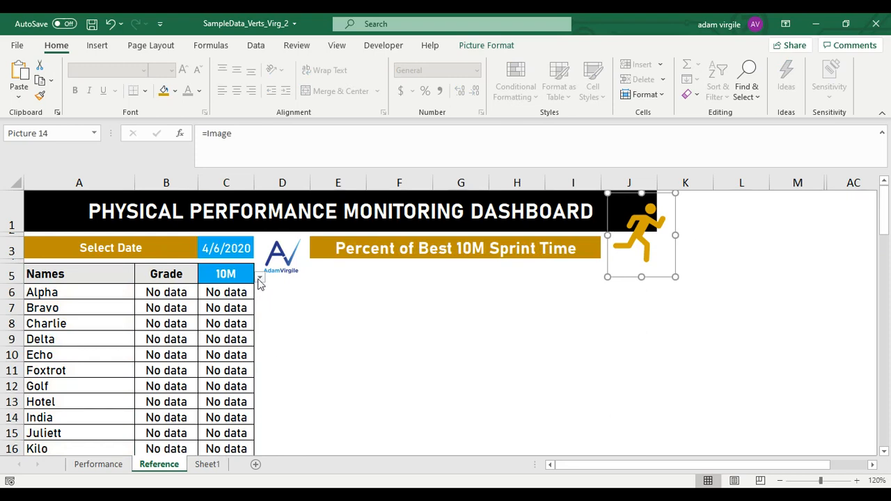
click(207, 465)
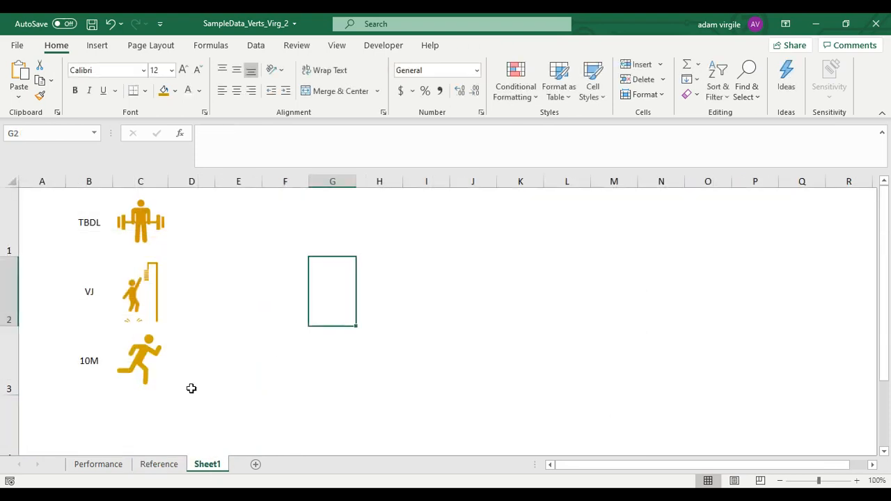
click(159, 465)
Switch the metric in C5 to TBDL and nudge the linked icon picture slightly upward.
click(259, 277)
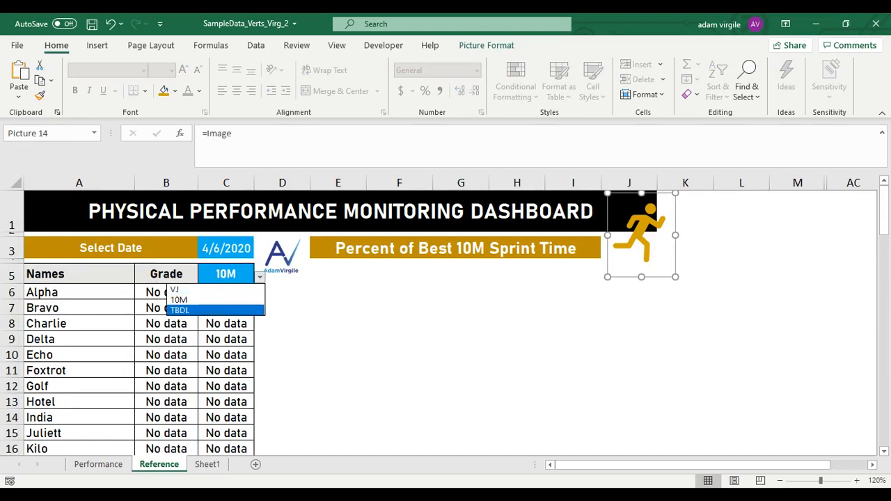
click(258, 311)
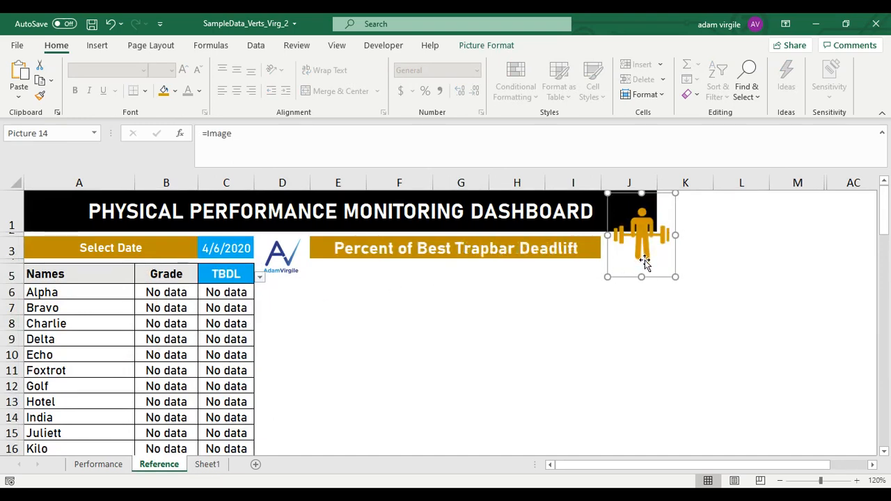
drag(645, 262, 644, 259)
click(688, 340)
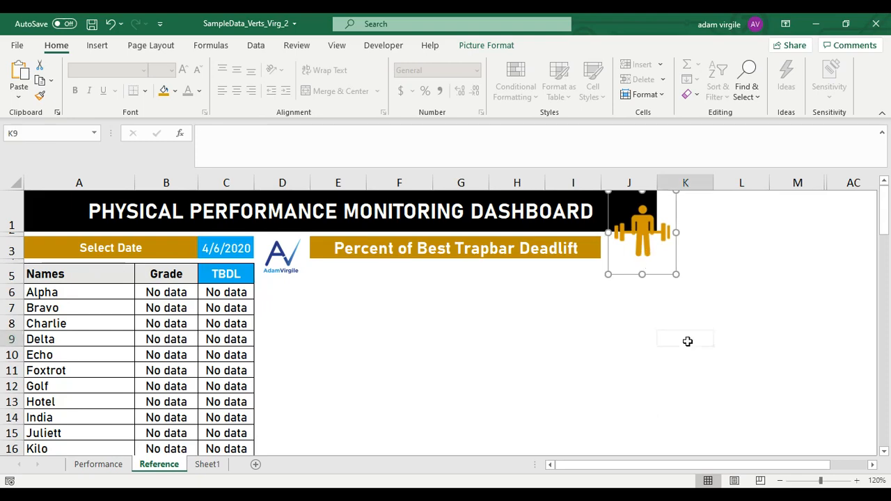
Paste a copy of the linked icon picture at the end of the athlete's over-time heading in row 34.
scroll(639, 346, down, 9)
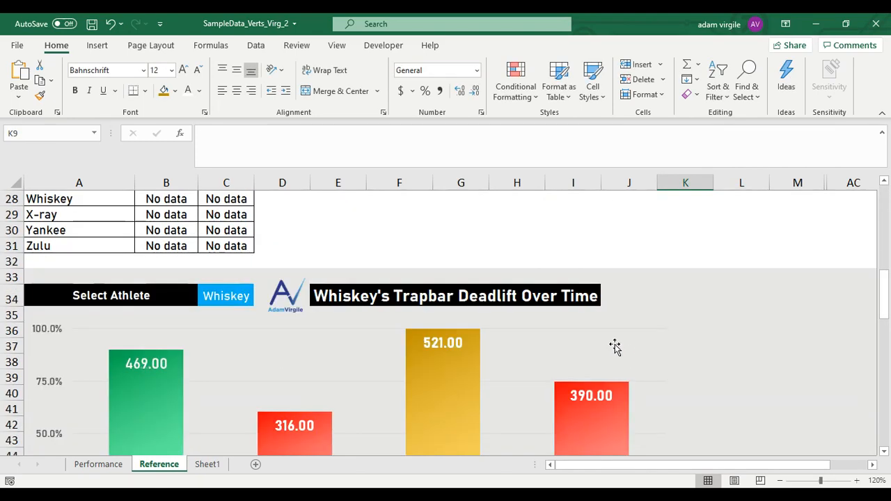
click(629, 297)
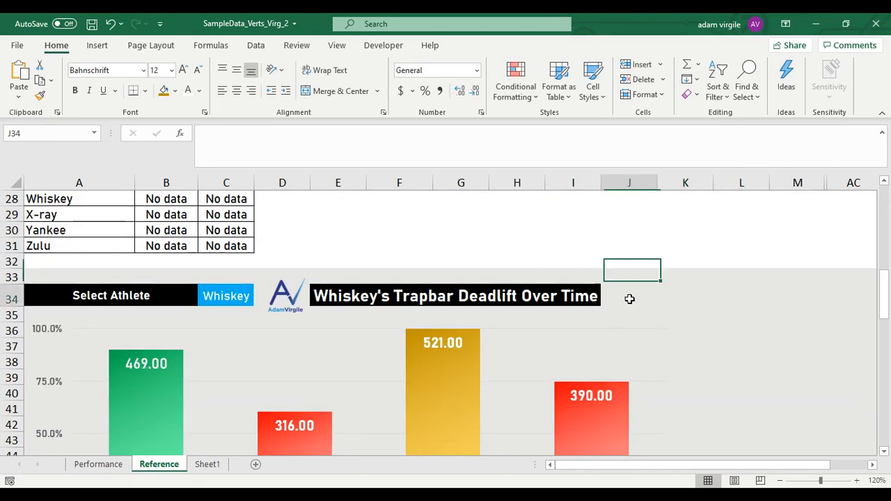
key(ctrl+v)
drag(641, 332, 647, 307)
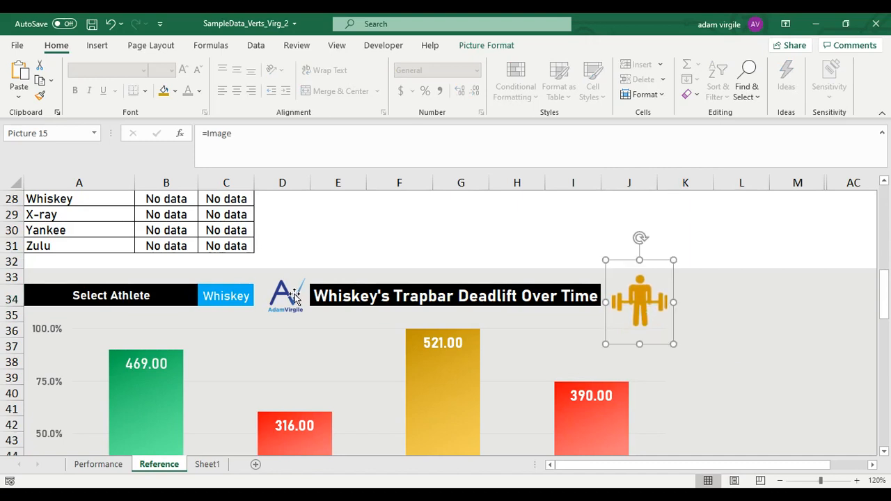
Fine-tune the positions of the logo and the pasted icon picture on either side of the row 34 heading.
drag(295, 297, 292, 297)
click(662, 314)
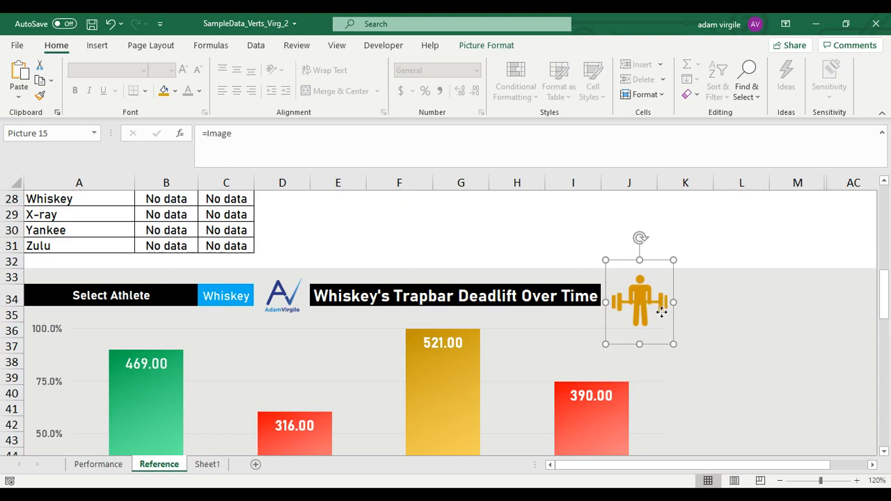
drag(662, 313, 661, 312)
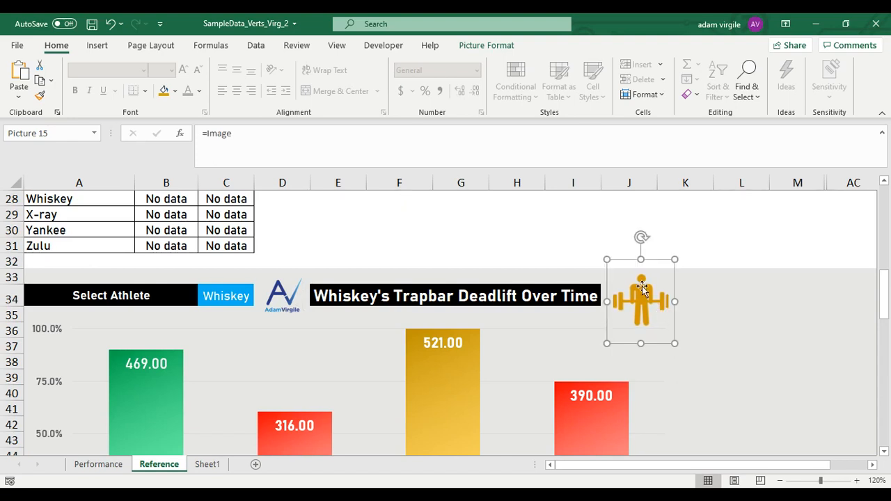
click(623, 232)
click(739, 250)
Set the dashboard's selected date in C3 to 4/4/2020.
scroll(725, 290, up, 9)
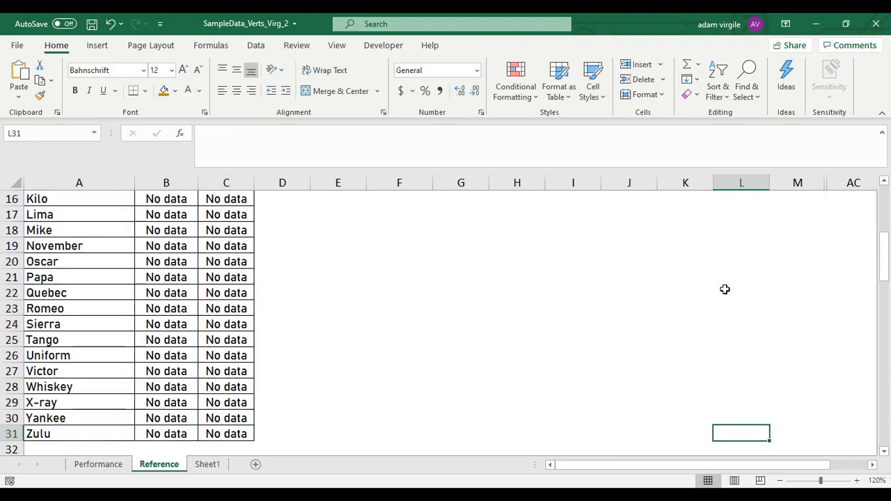
click(227, 252)
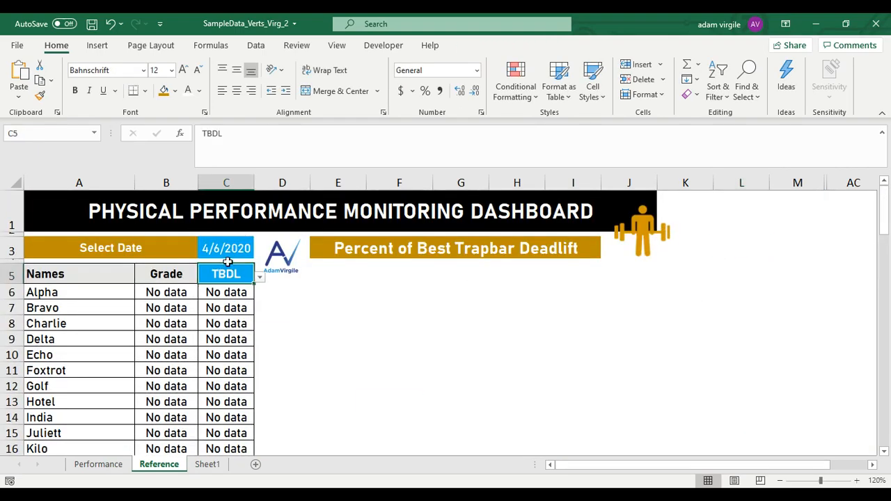
click(259, 253)
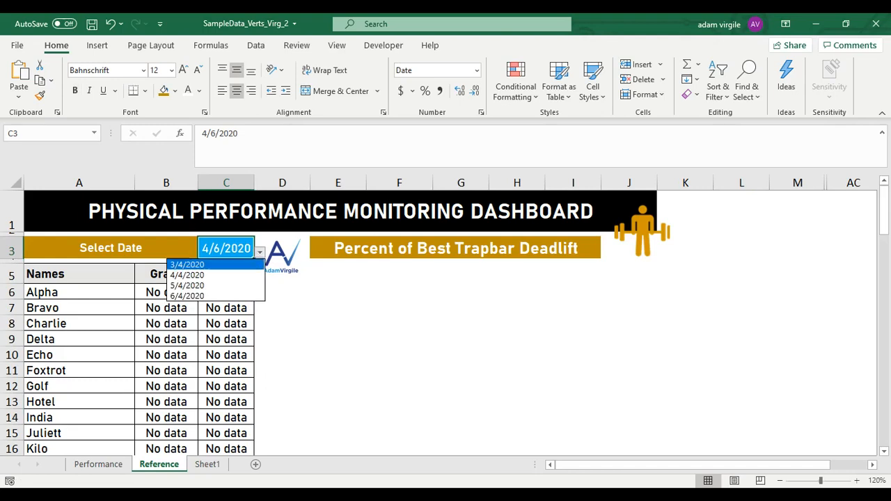
click(185, 272)
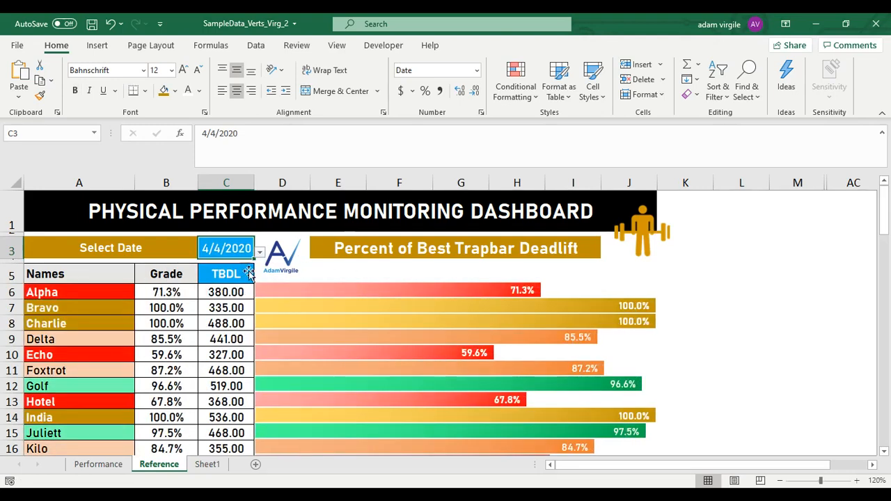